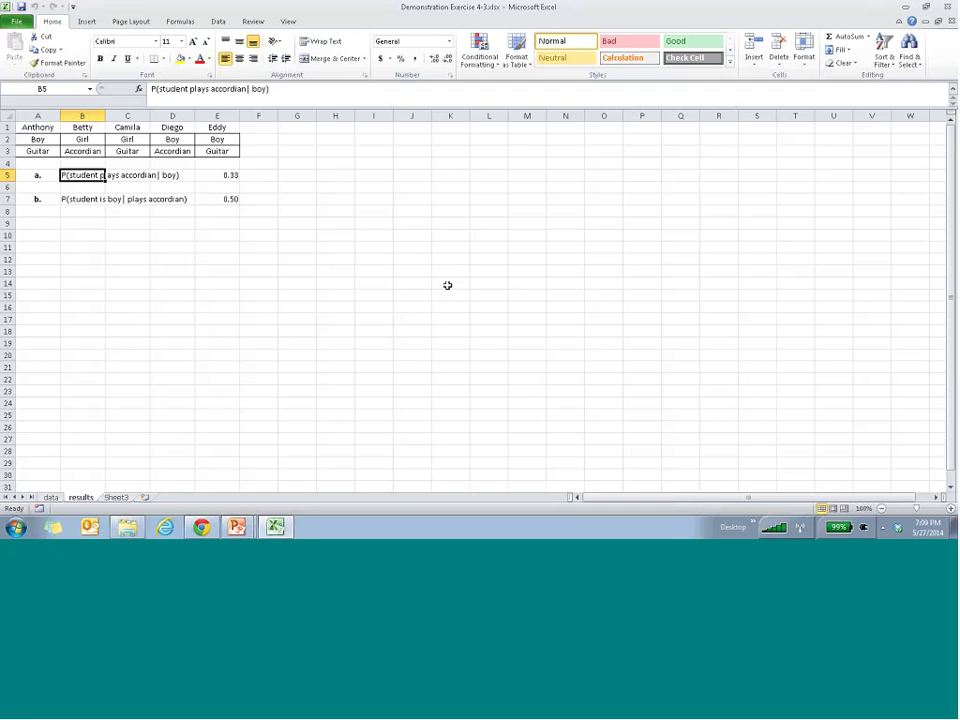
Step: Enlarge the results sheet to 180% zoom
key("ctrl+shift+plus")
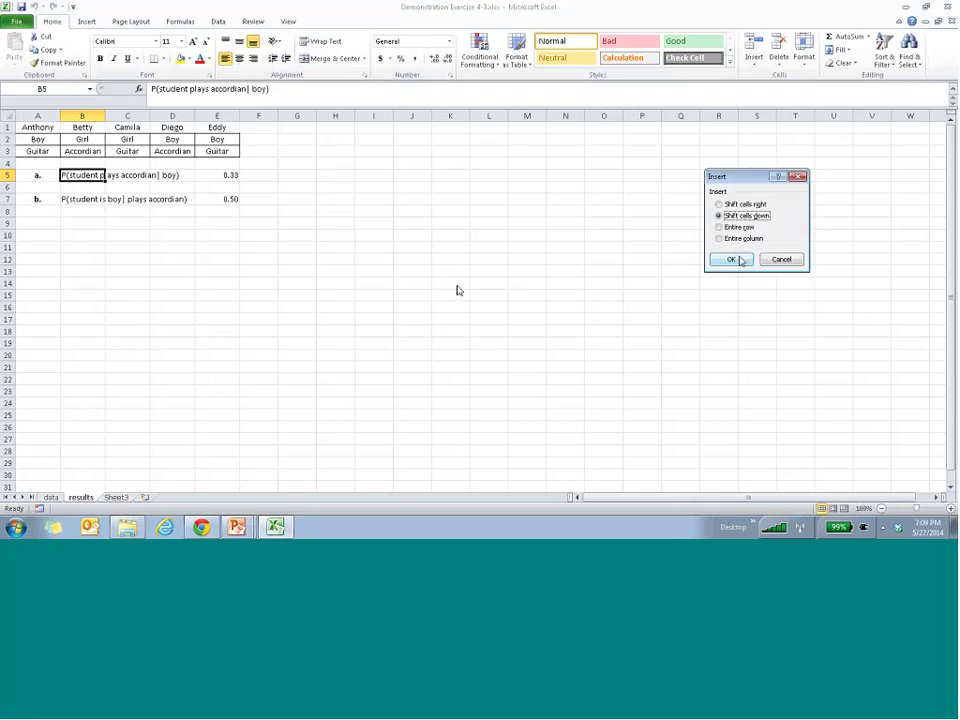
left_click(776, 259)
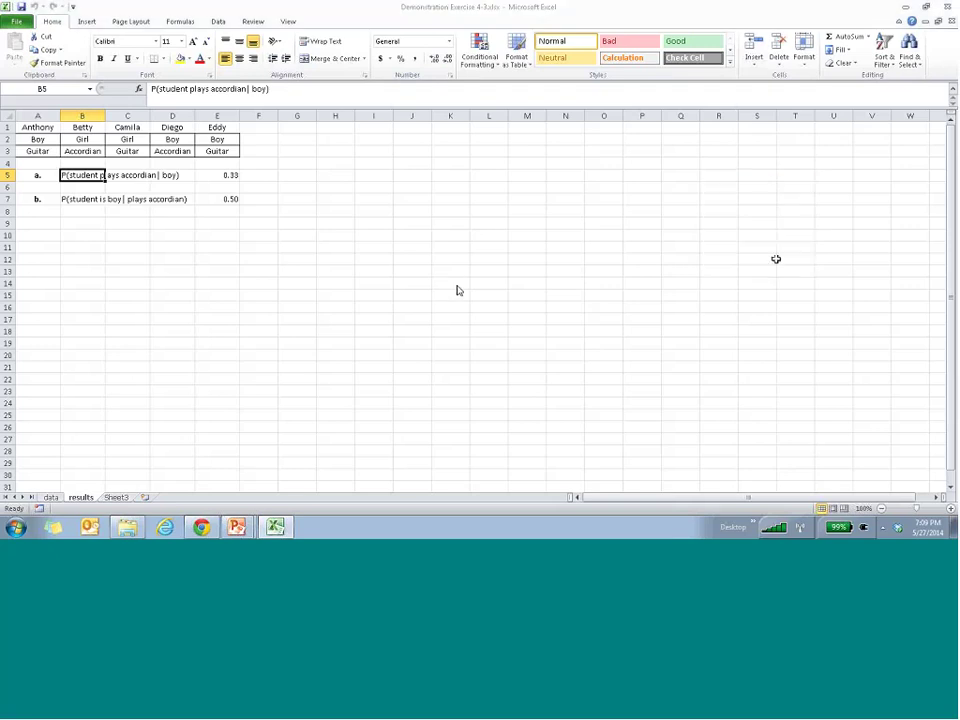
left_click(951, 509)
left_click(951, 509)
left_click(951, 509)
left_click(951, 509)
left_click(951, 509)
left_click(951, 509)
left_click(951, 509)
left_click(951, 509)
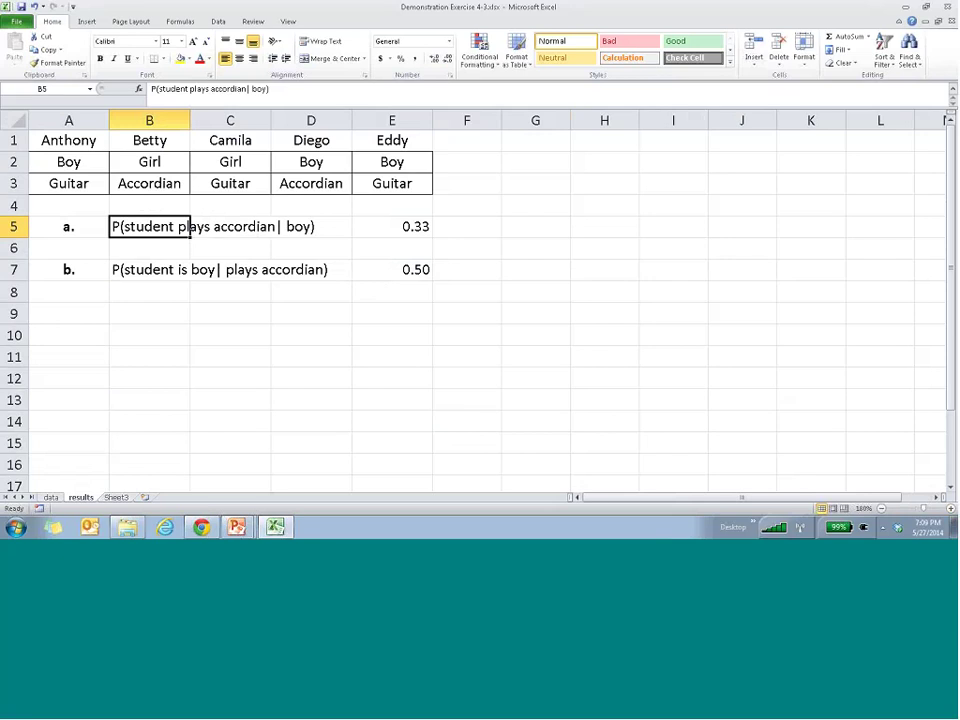
Step: Review the student table's gender and instrument rows and the part a conditional probability label in row 5
left_click_drag(60, 140, 420, 190)
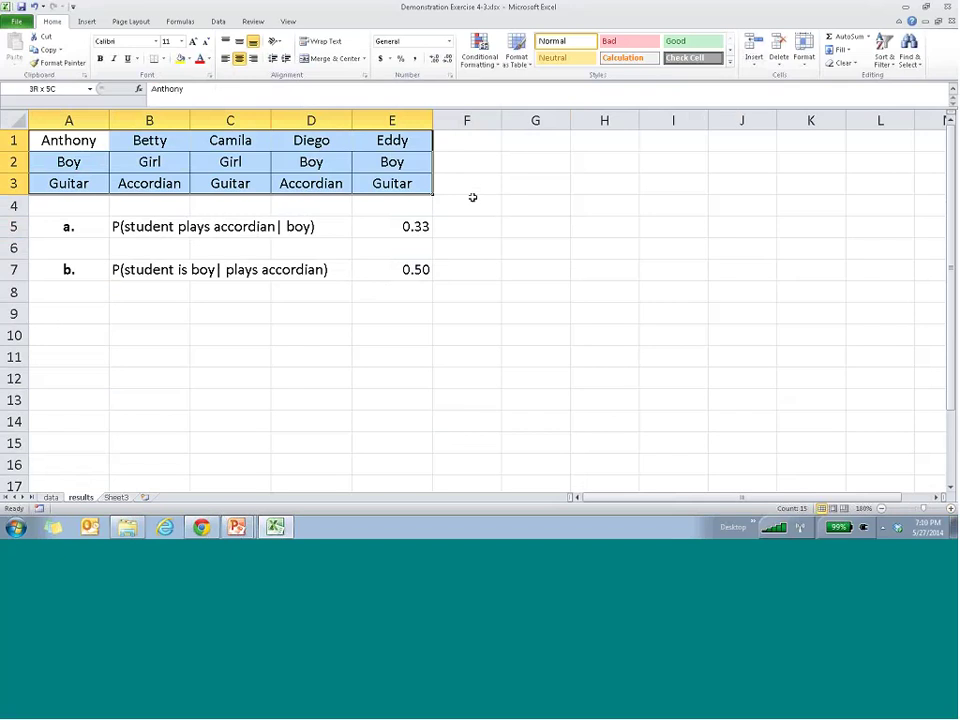
left_click_drag(79, 165, 429, 171)
left_click_drag(68, 184, 368, 180)
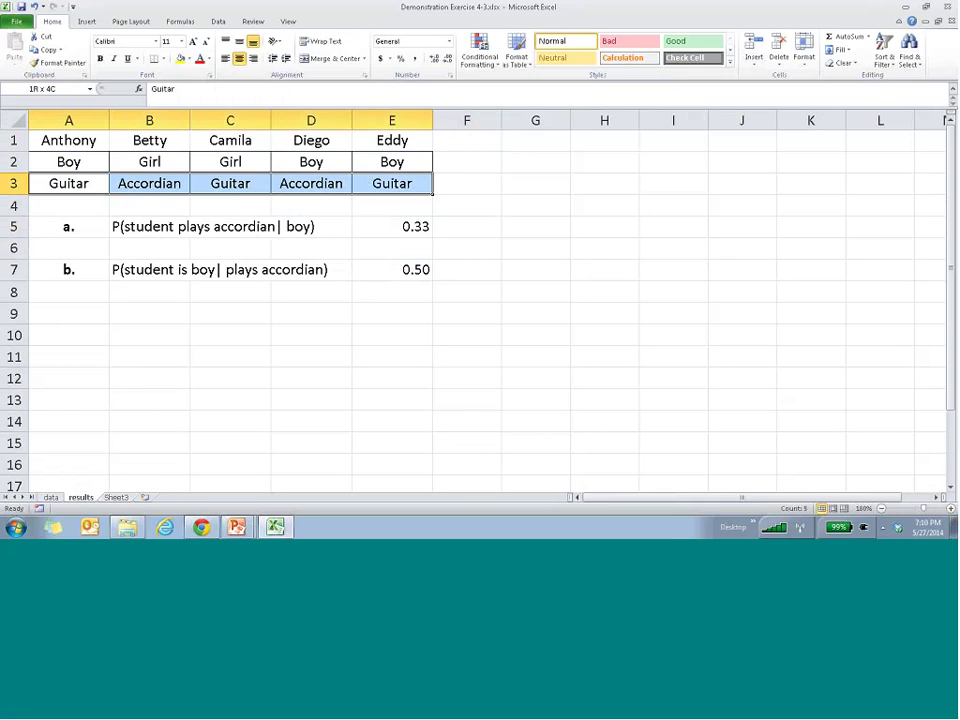
left_click(124, 230)
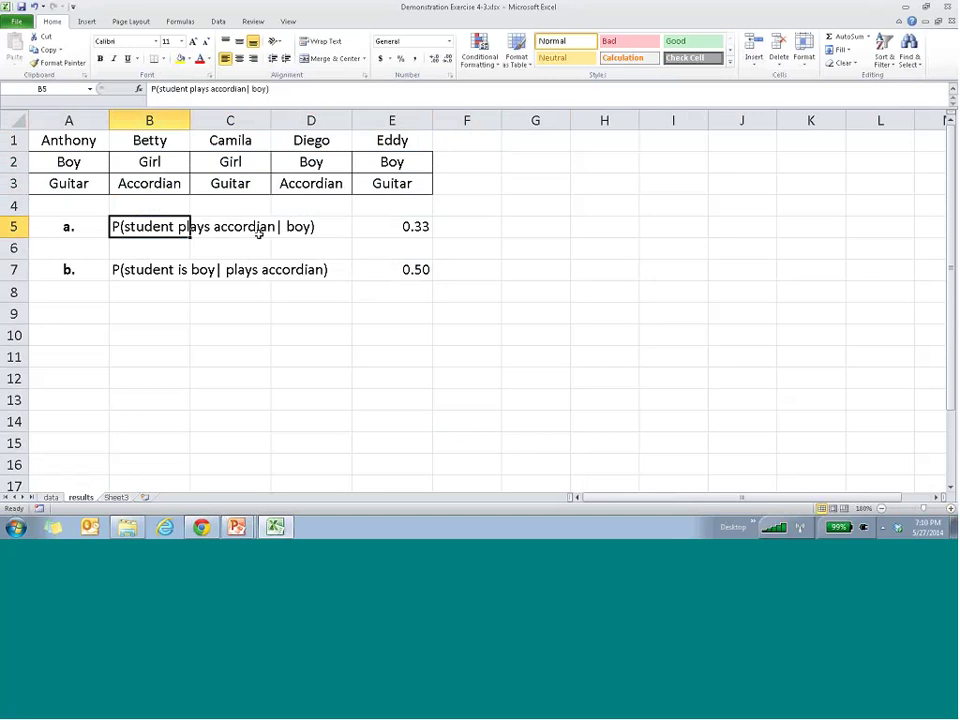
key("Right")
key("Right")
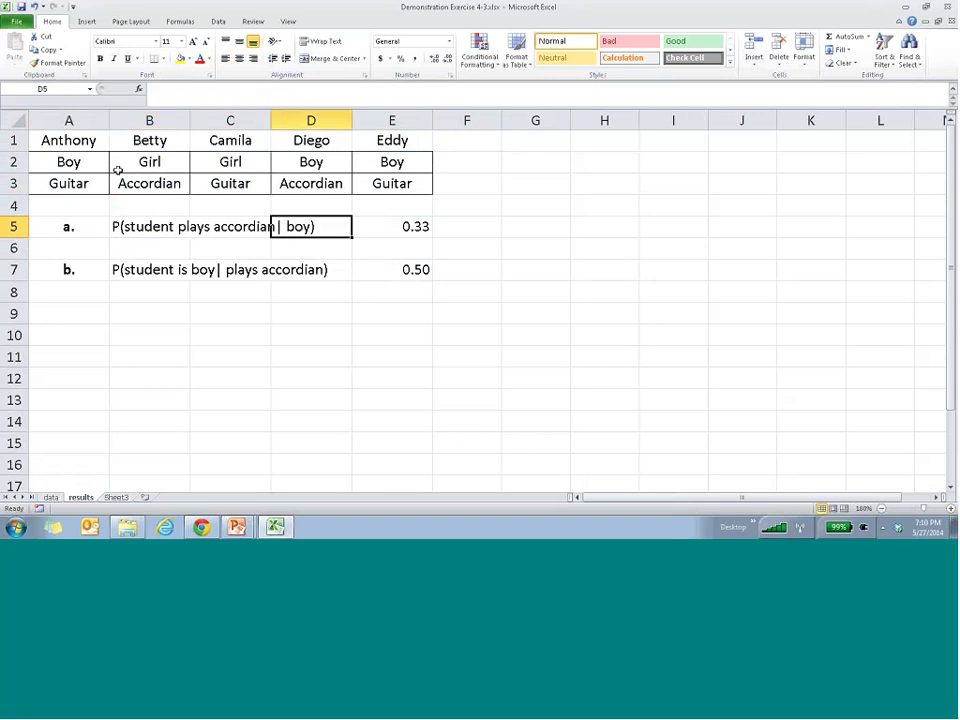
Step: Fill the three Boy cells A2, D2 and E2 with yellow
left_click(82, 160)
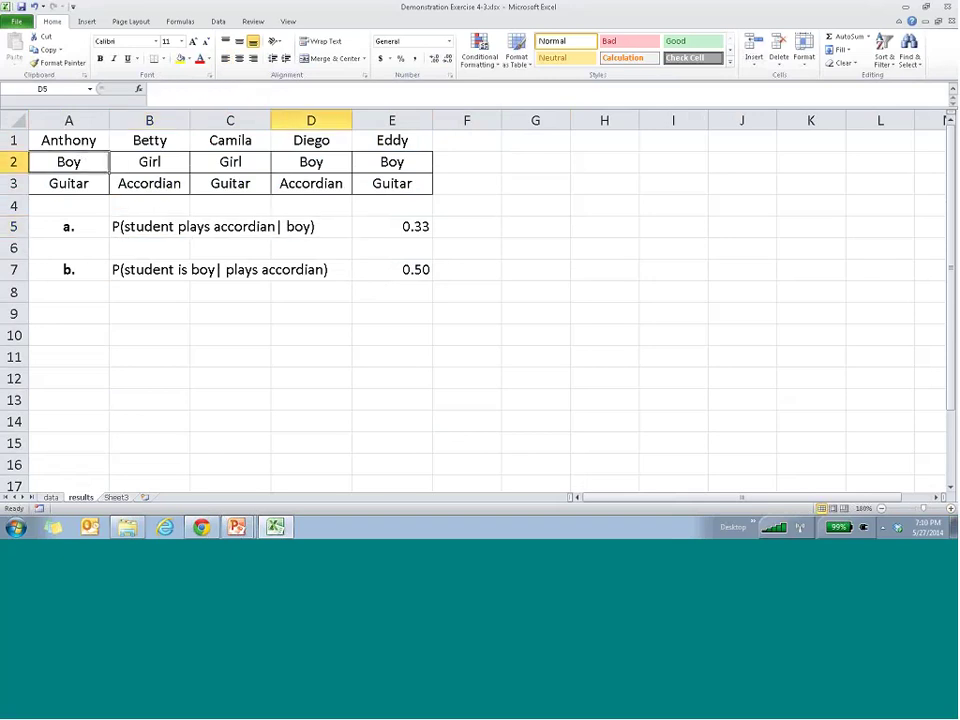
left_click(180, 58)
left_click(273, 160)
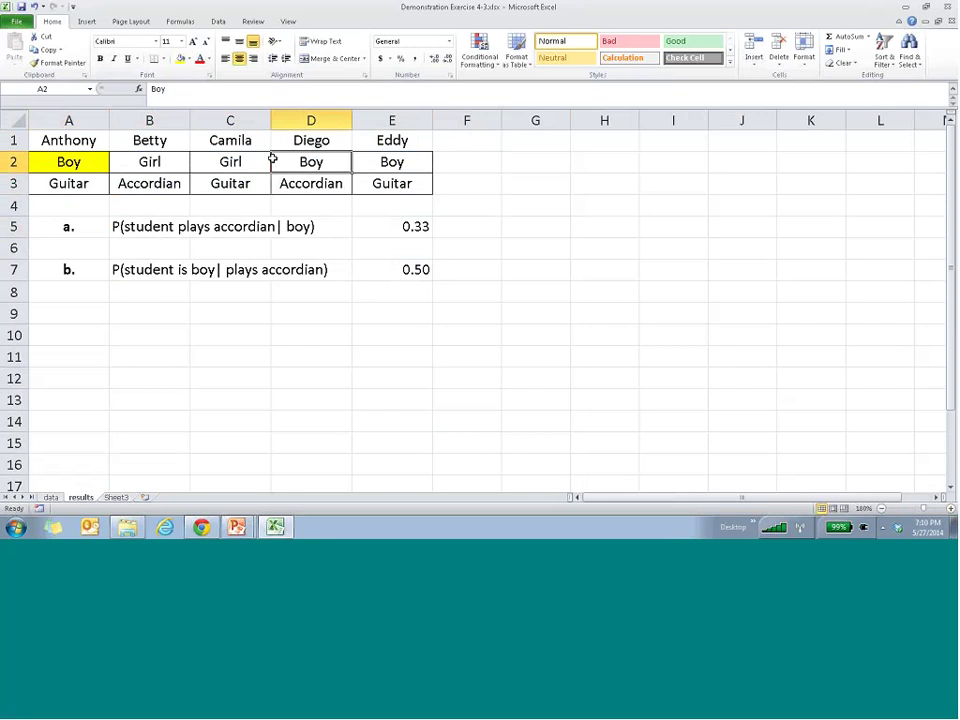
key("F4")
key("Right")
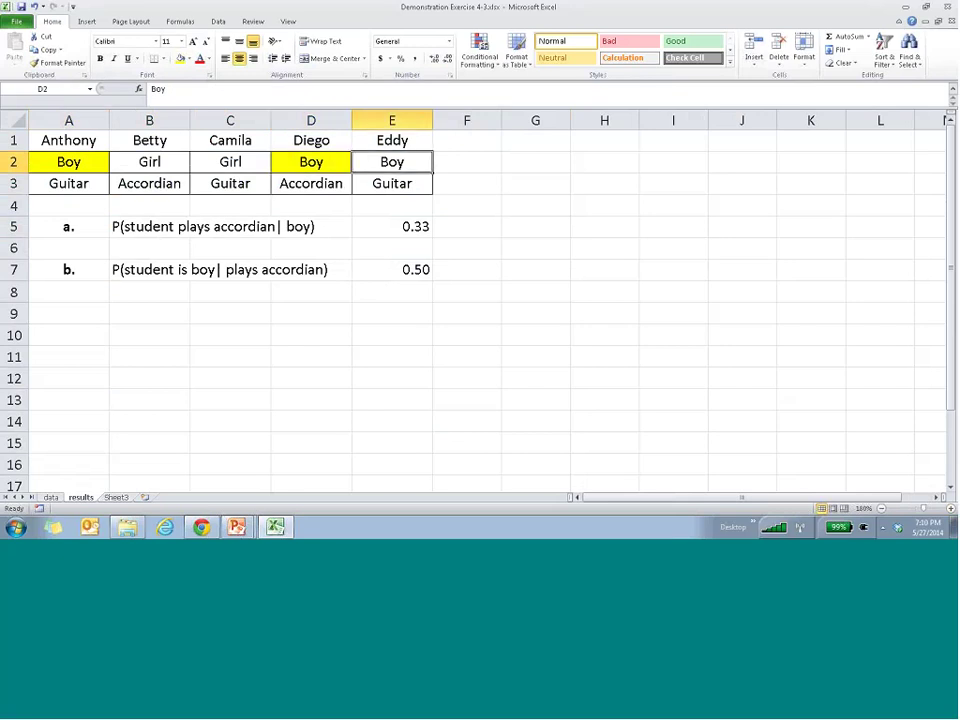
key("F4")
left_click(535, 205)
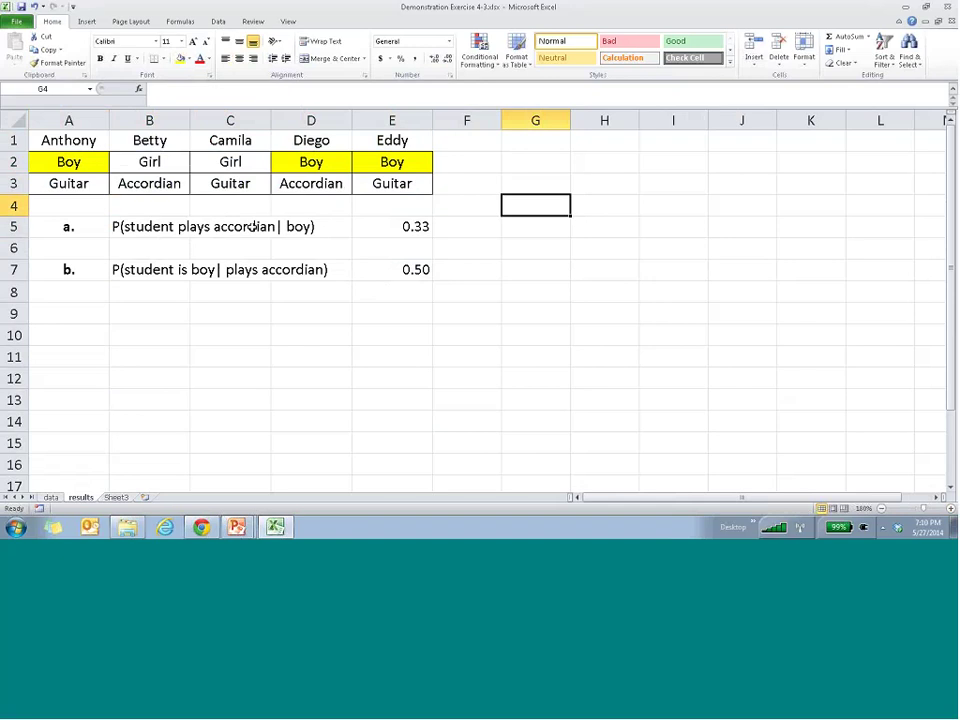
Step: Check the accordion-playing boy in D3 and inspect the part a formula in E5 without changing it
left_click(327, 187)
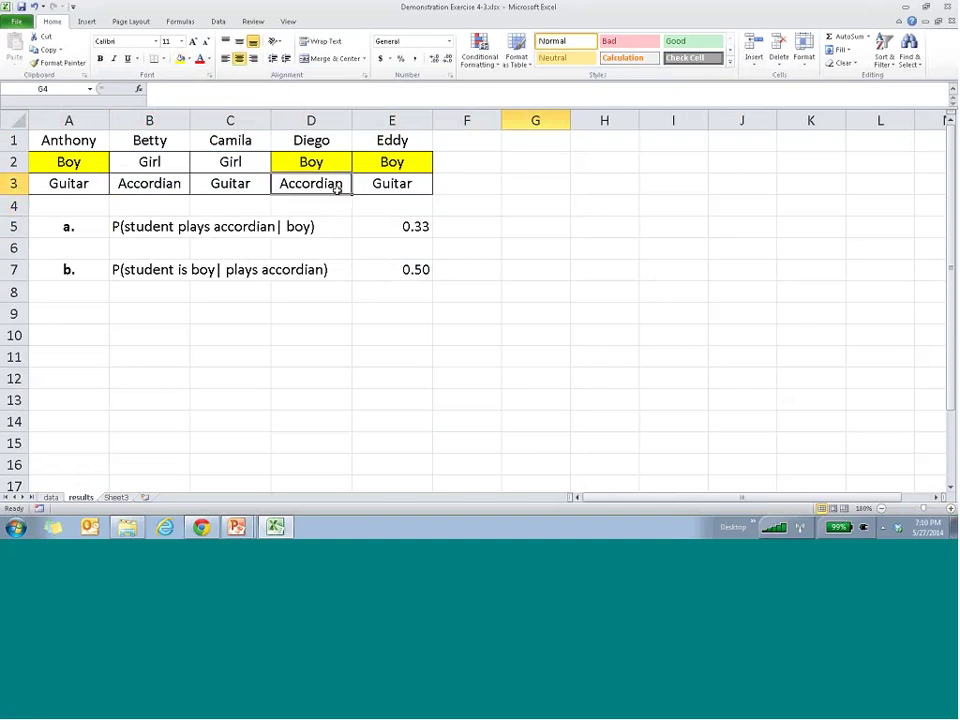
left_click(371, 224)
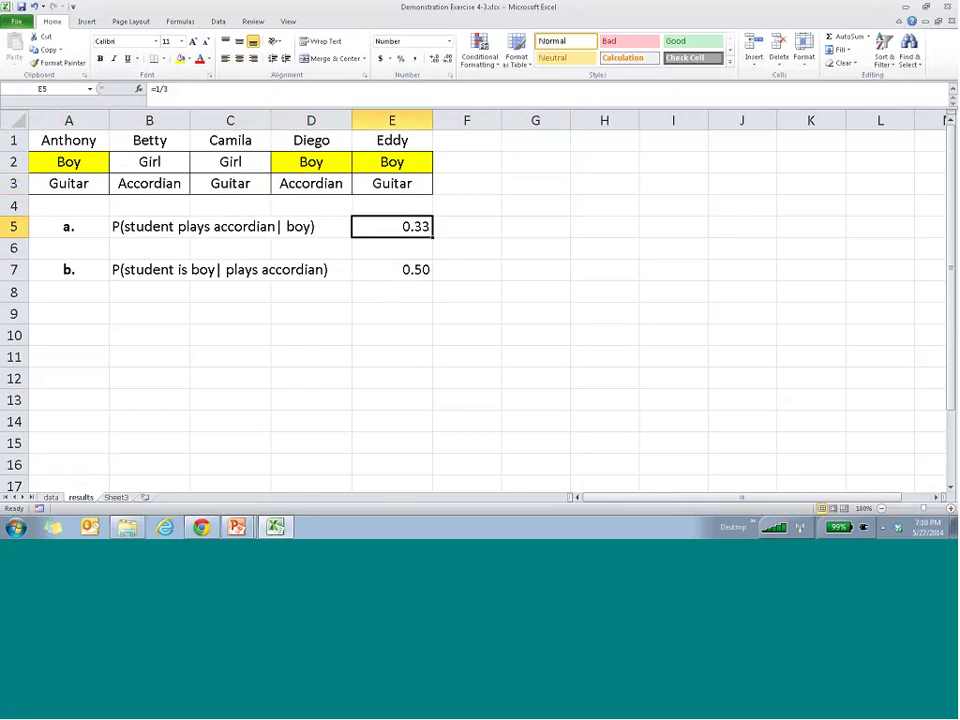
left_click_drag(152, 89, 212, 100)
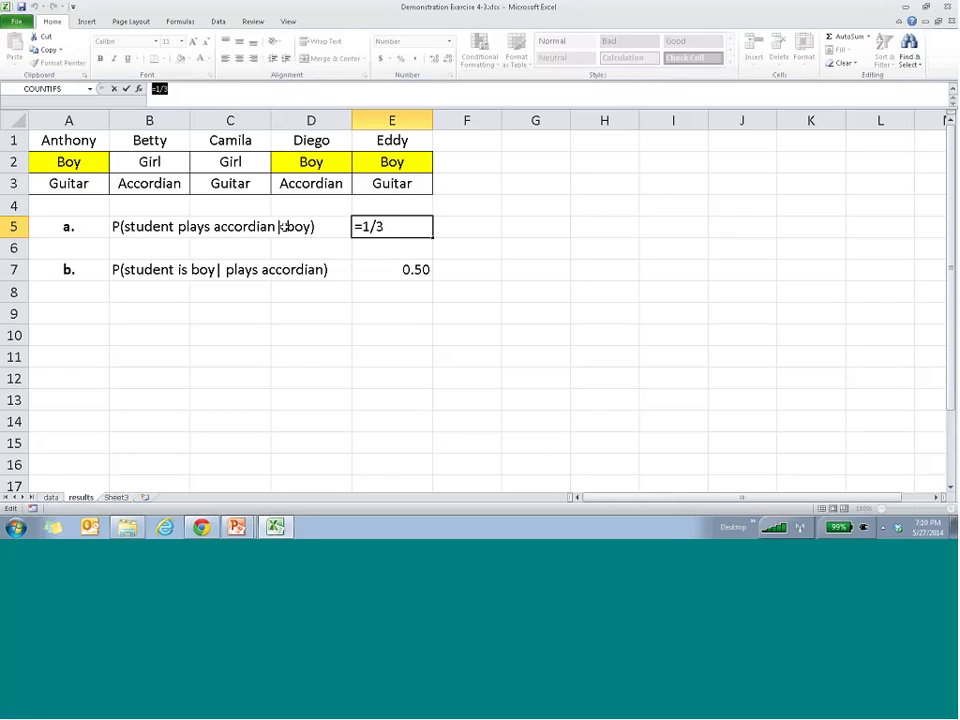
key("Escape")
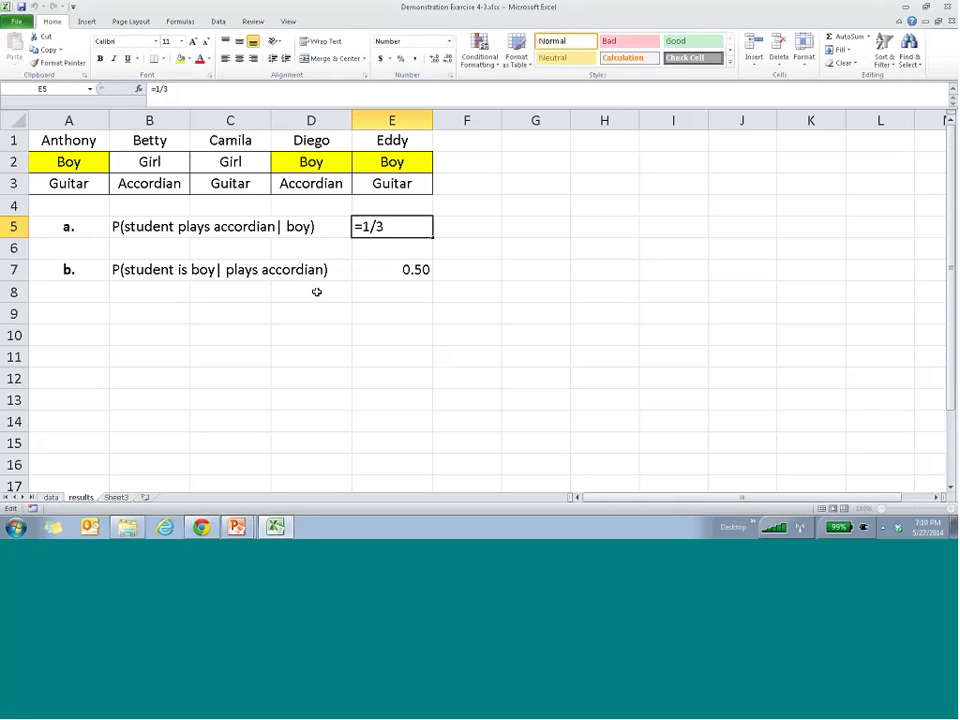
key("ctrl+Return")
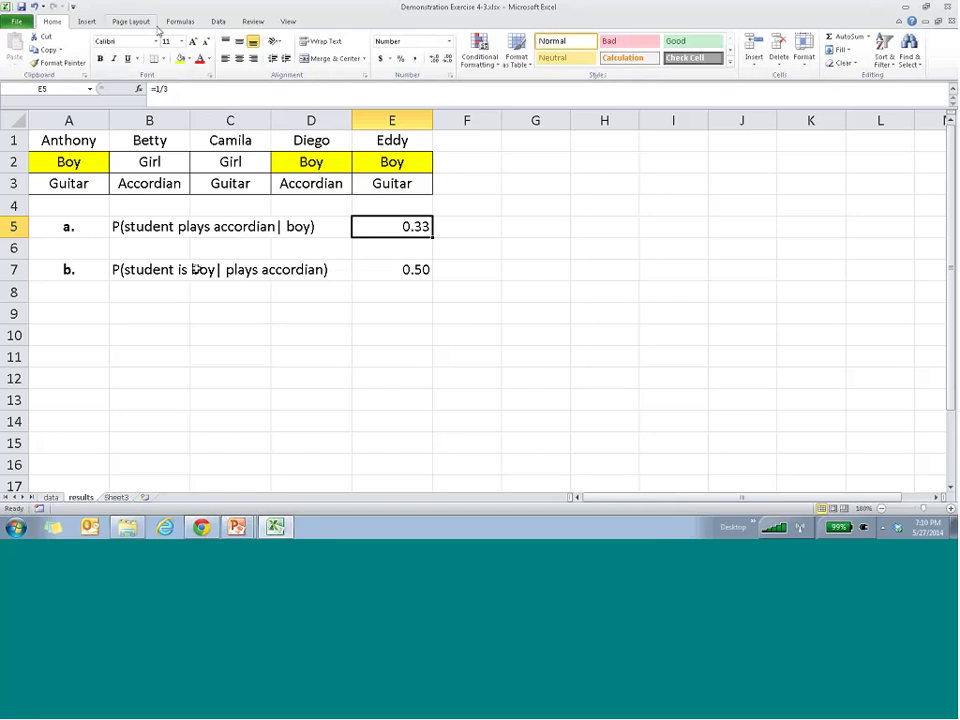
Step: Undo the yellow fills on the three Boy cells in row 2
left_click(33, 7)
left_click(33, 7)
left_click(33, 7)
Step: Fill both Accordian cells, B3 and D3, with yellow
left_click(186, 190)
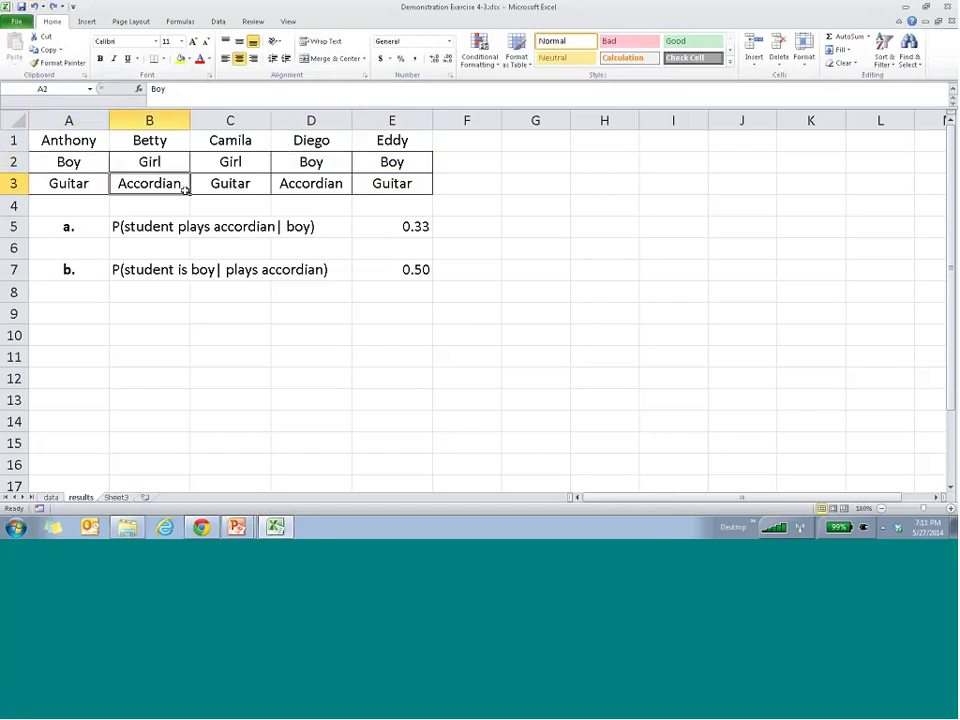
left_click(273, 190, "ctrl")
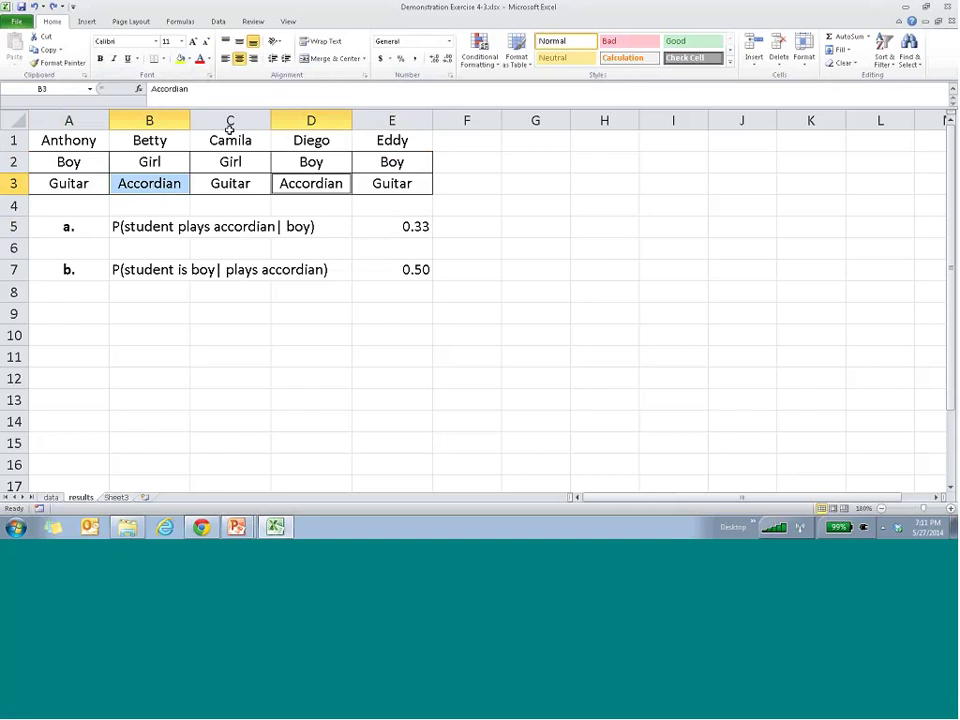
left_click(181, 58)
Step: Compare the part b answer in E7 with the part a label and inspect the formula in E5
left_click(362, 268)
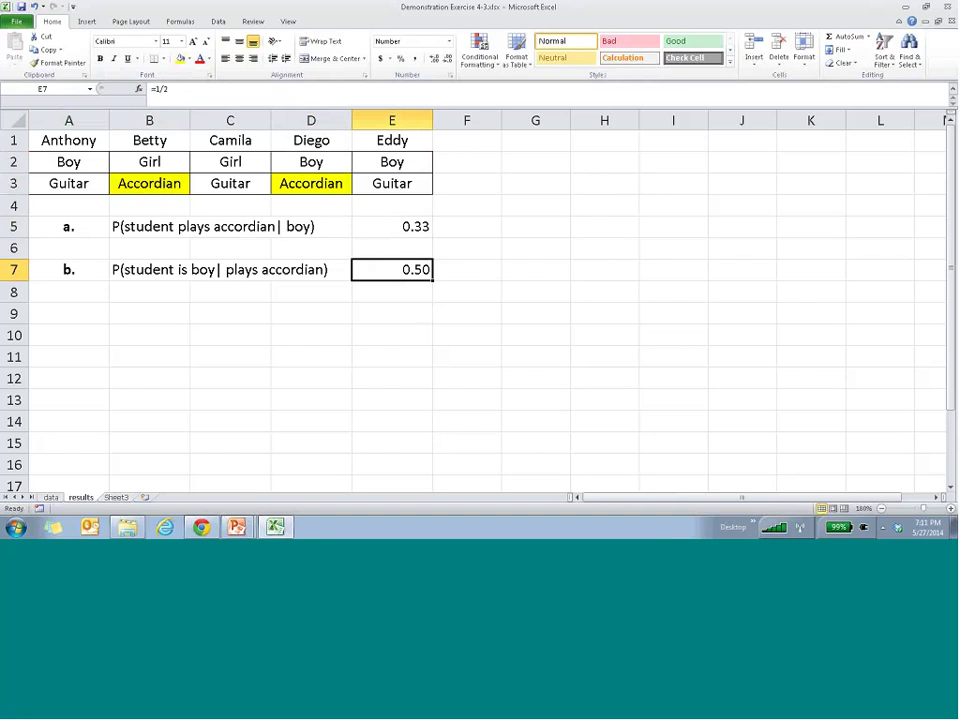
left_click_drag(109, 216, 271, 258)
left_click(152, 225)
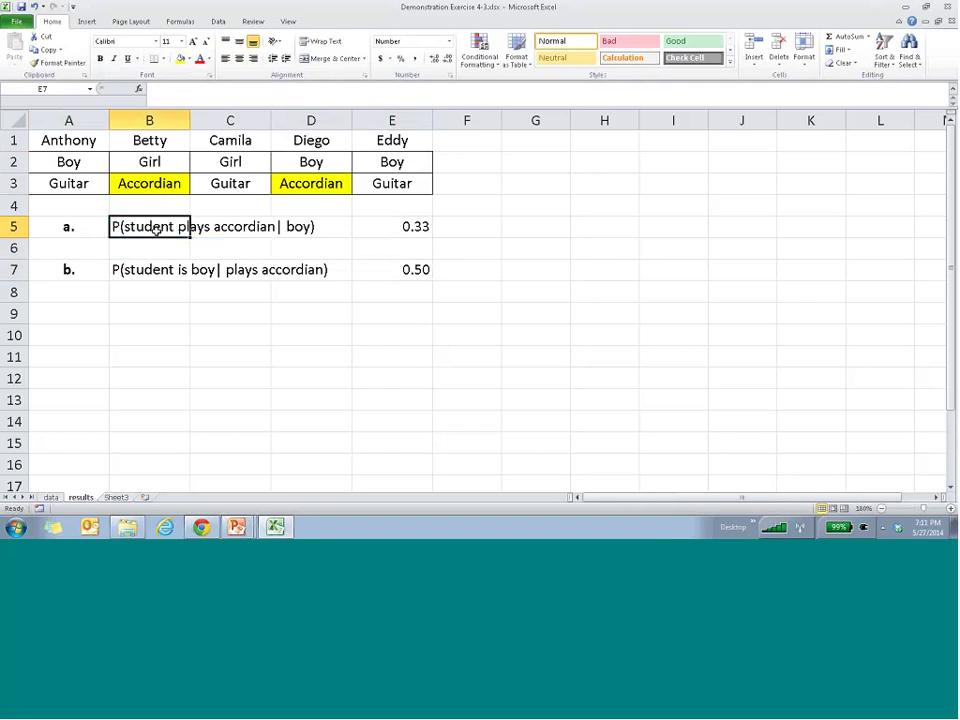
left_click_drag(152, 225, 372, 226)
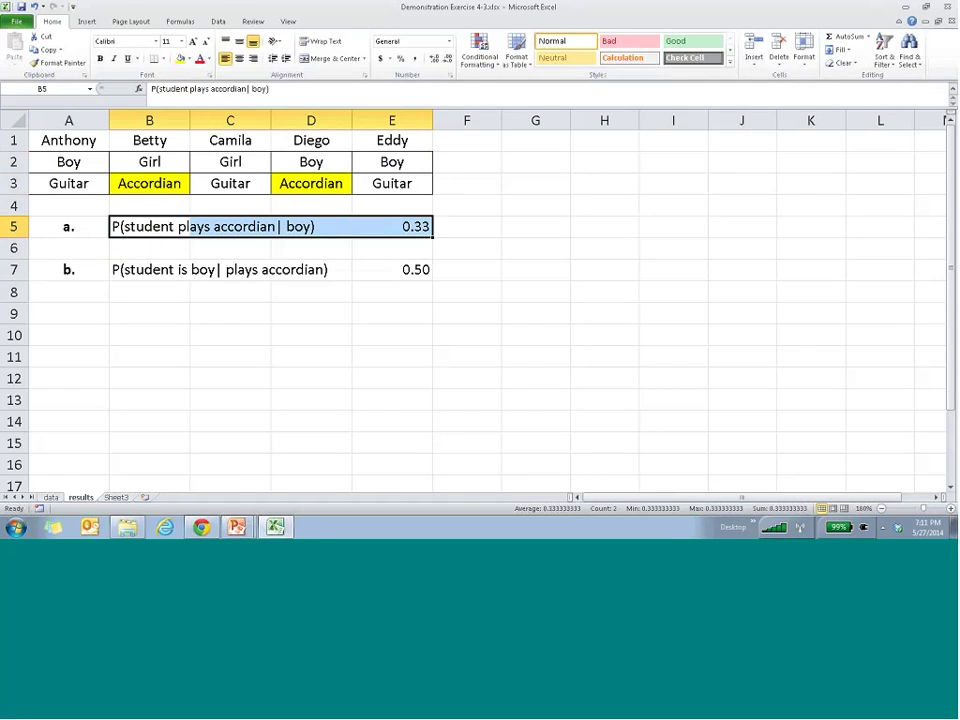
left_click(392, 226)
left_click(402, 226)
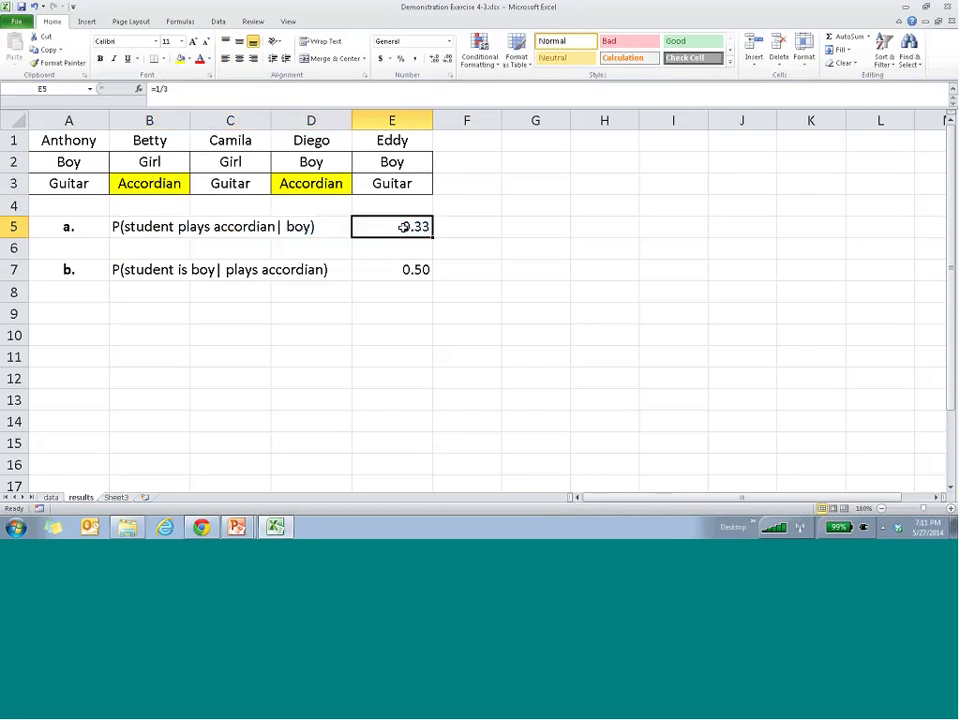
double_click(402, 226)
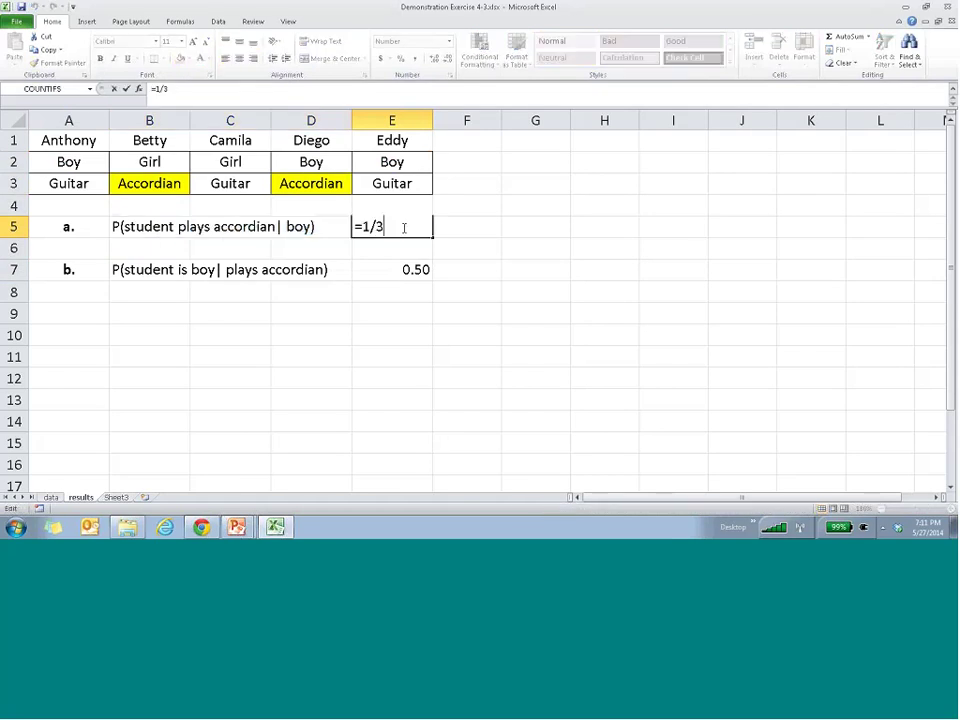
left_click(150, 228)
left_click_drag(150, 228, 320, 228)
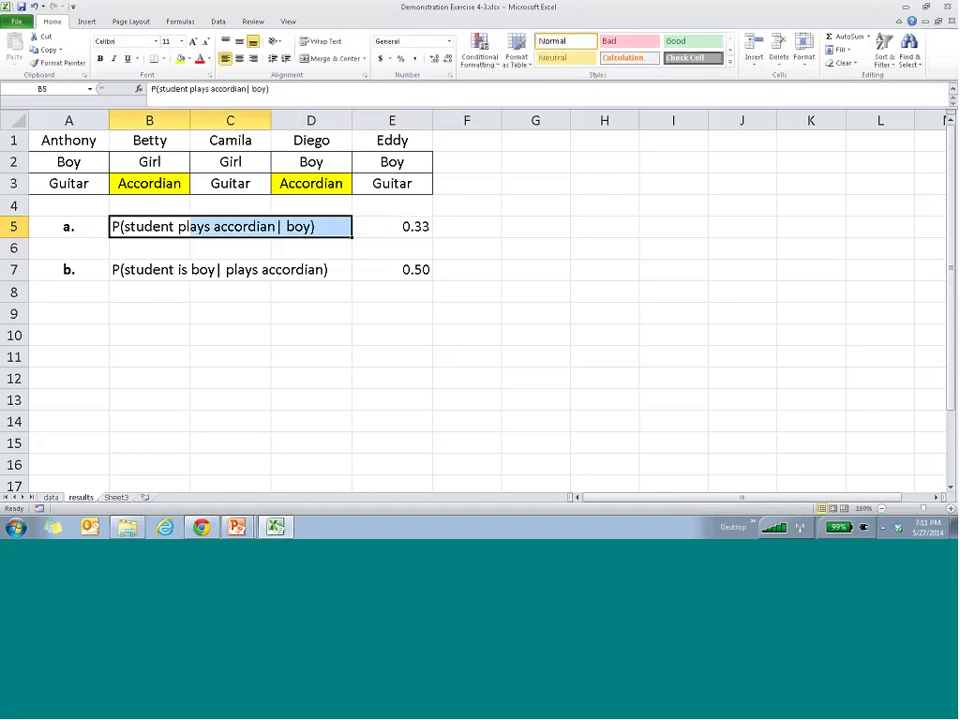
Step: Inspect the part b formula in E7 without changing it, and switch to the chapter 4 presentation in PowerPoint
left_click(466, 269)
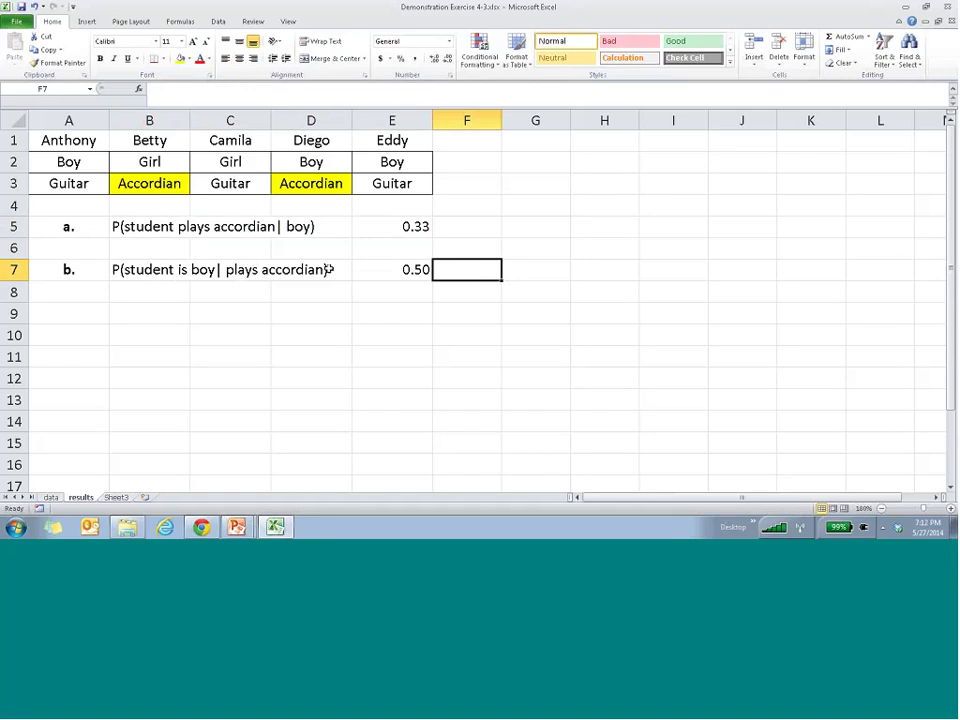
left_click(369, 268)
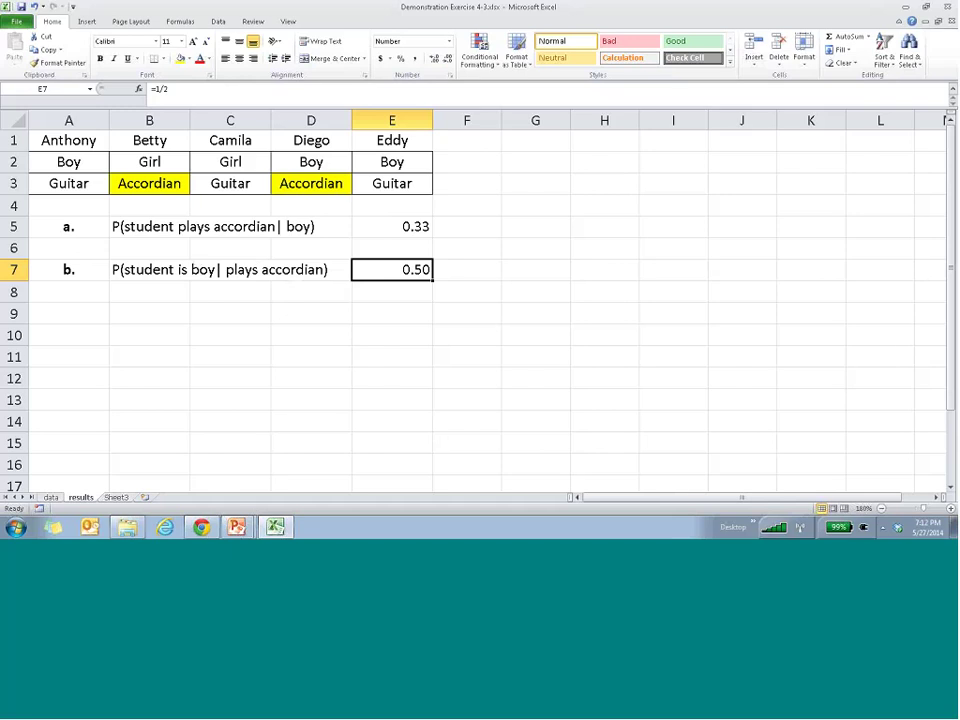
left_click(290, 161)
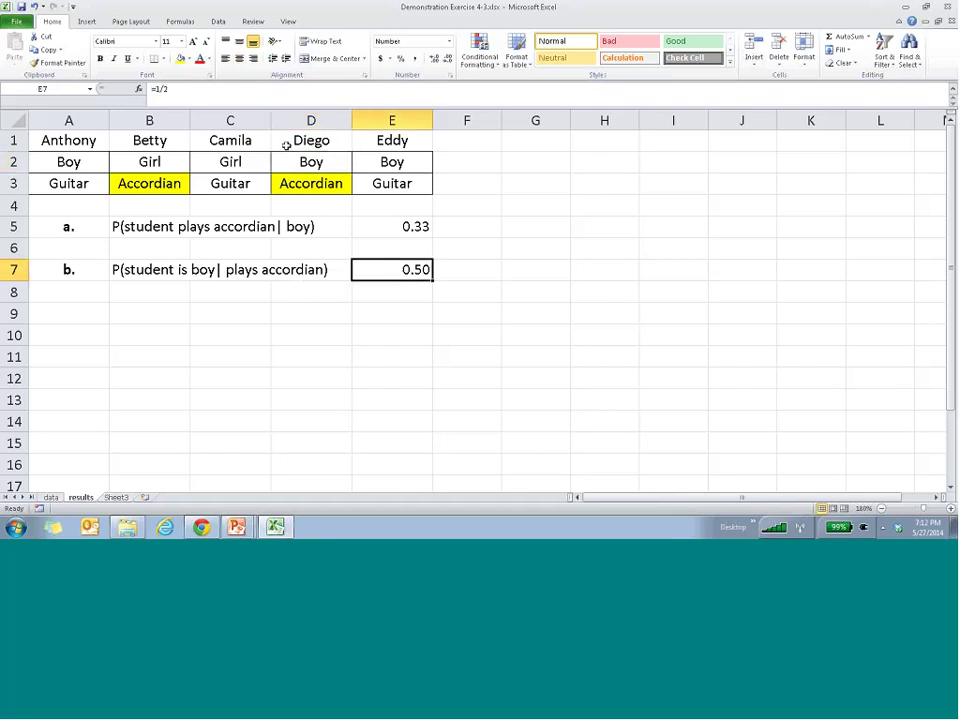
key("F2")
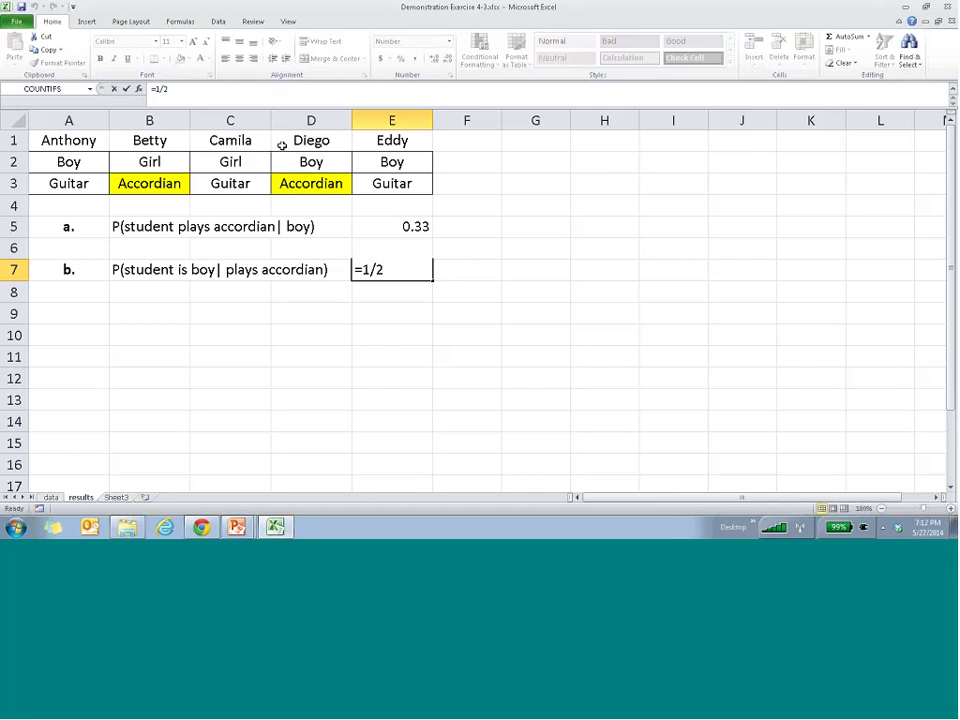
key("ctrl+Return")
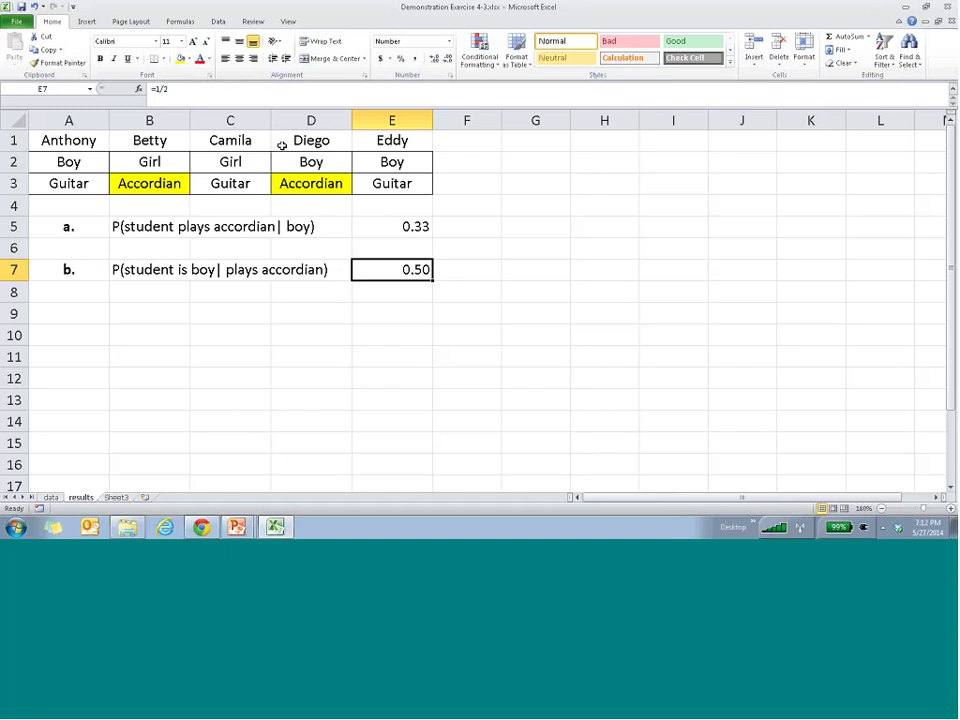
key("alt+Tab")
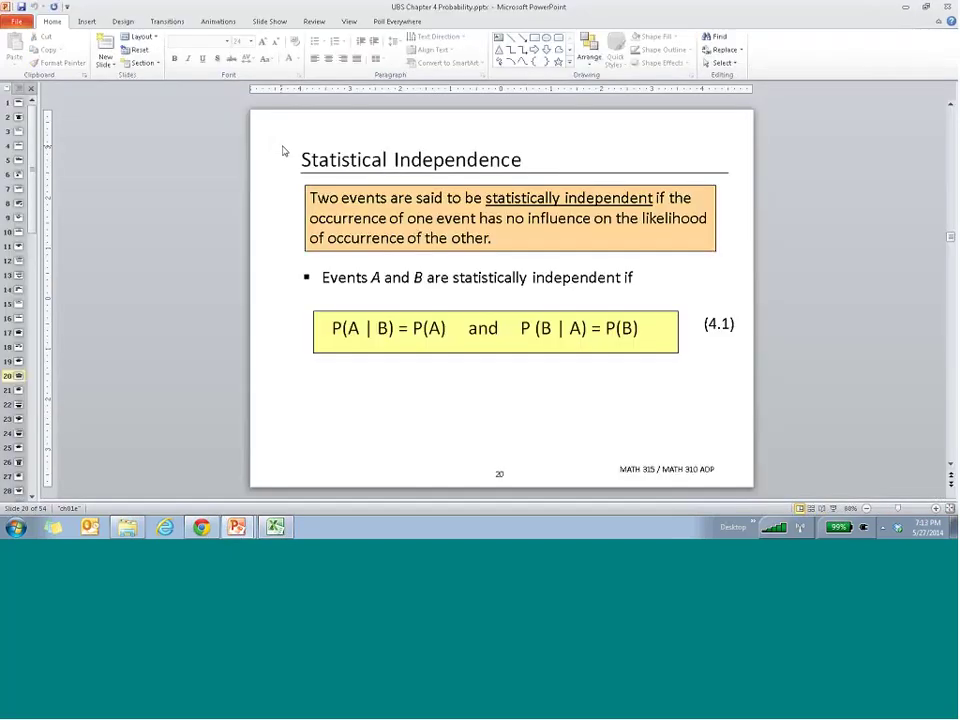
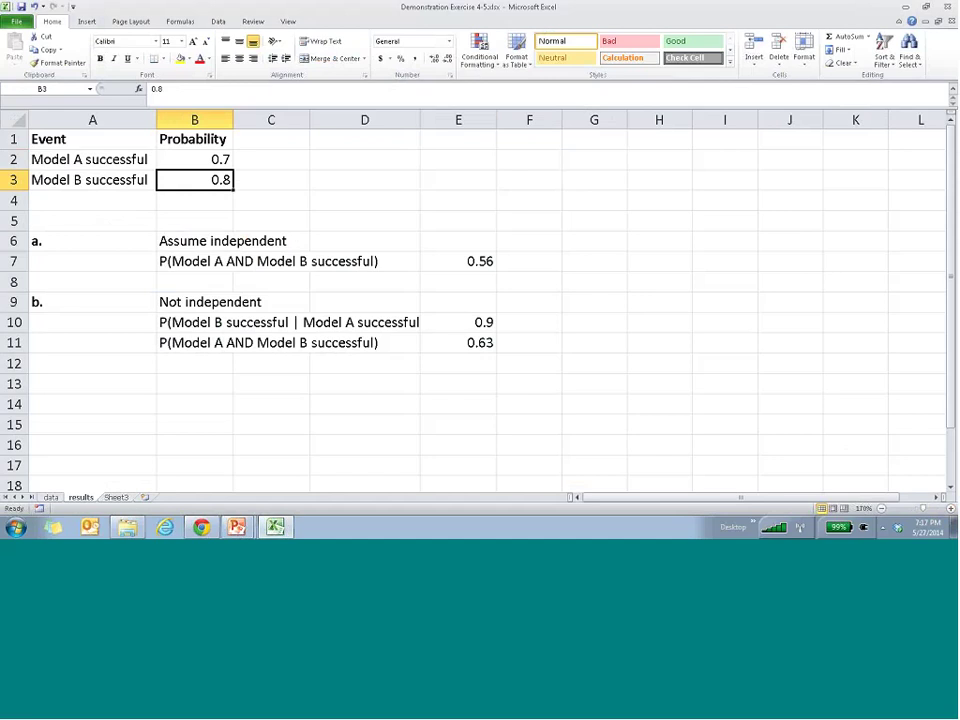
Step: Inspect the E7 formula for Model A AND Model B both being successful under independence
left_click(482, 262)
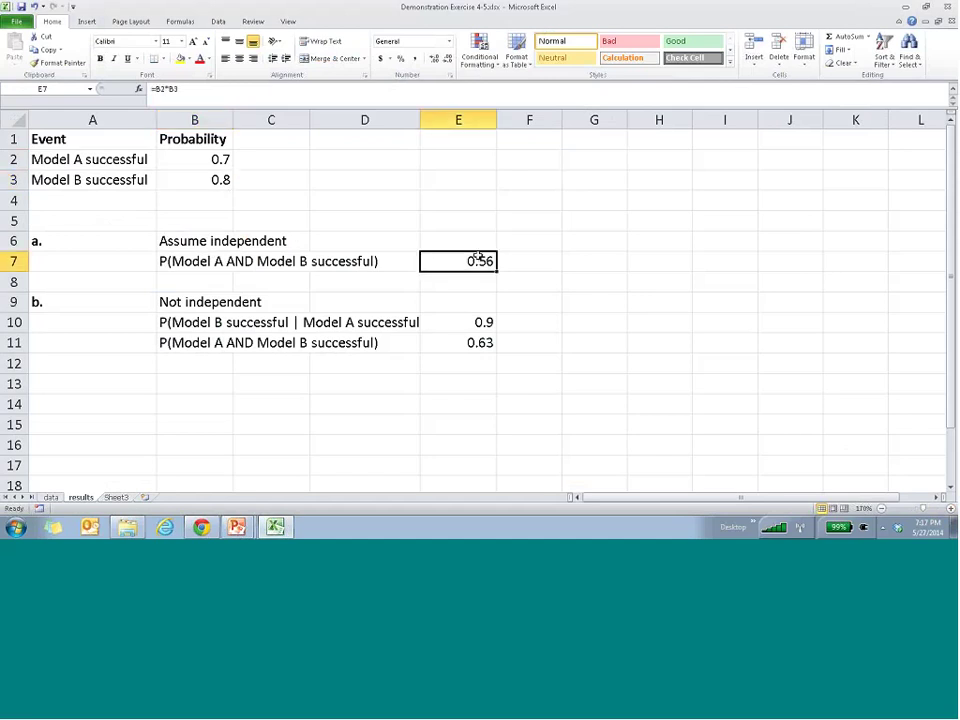
double_click(478, 256)
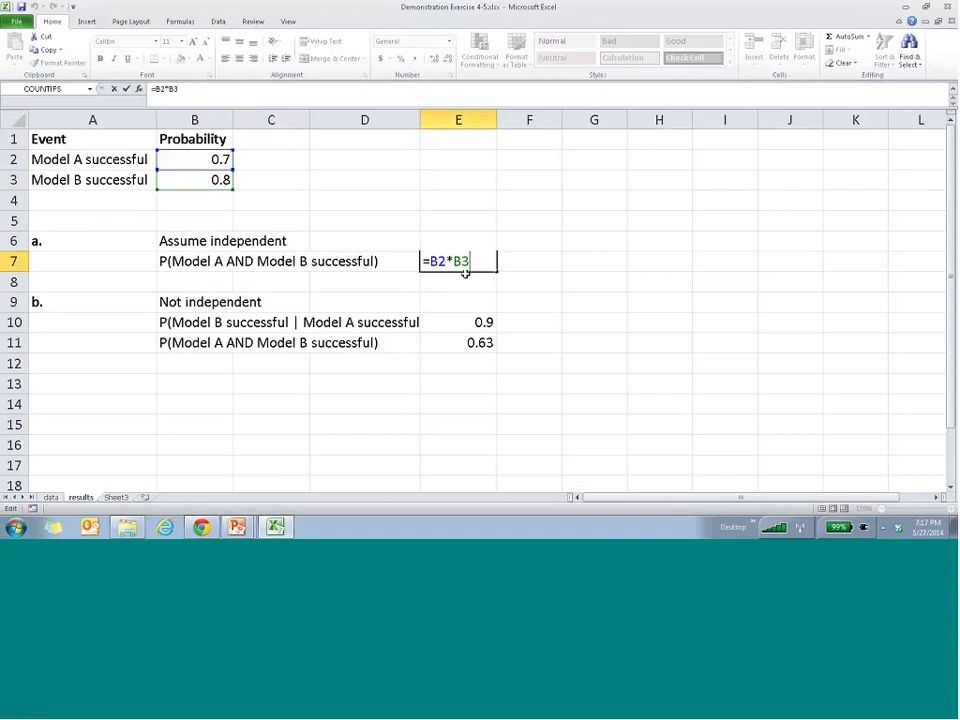
Step: Switch to the chapter 4 presentation in PowerPoint and go back to the Addition Rule slide
key("alt+Tab")
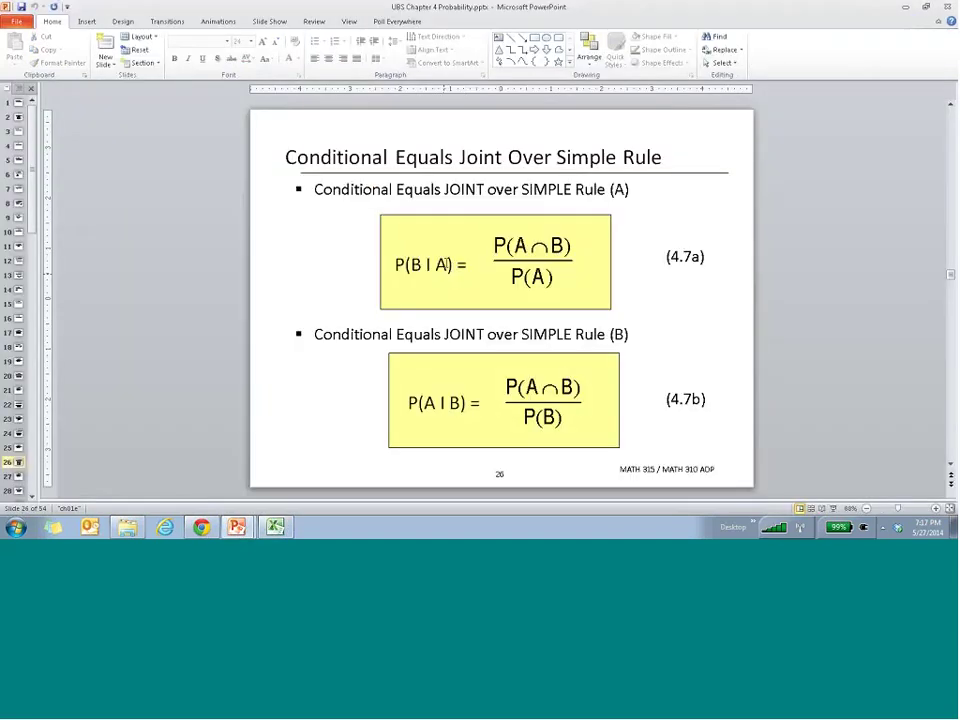
key("Page_Up")
key("Page_Up")
key("Page_Up")
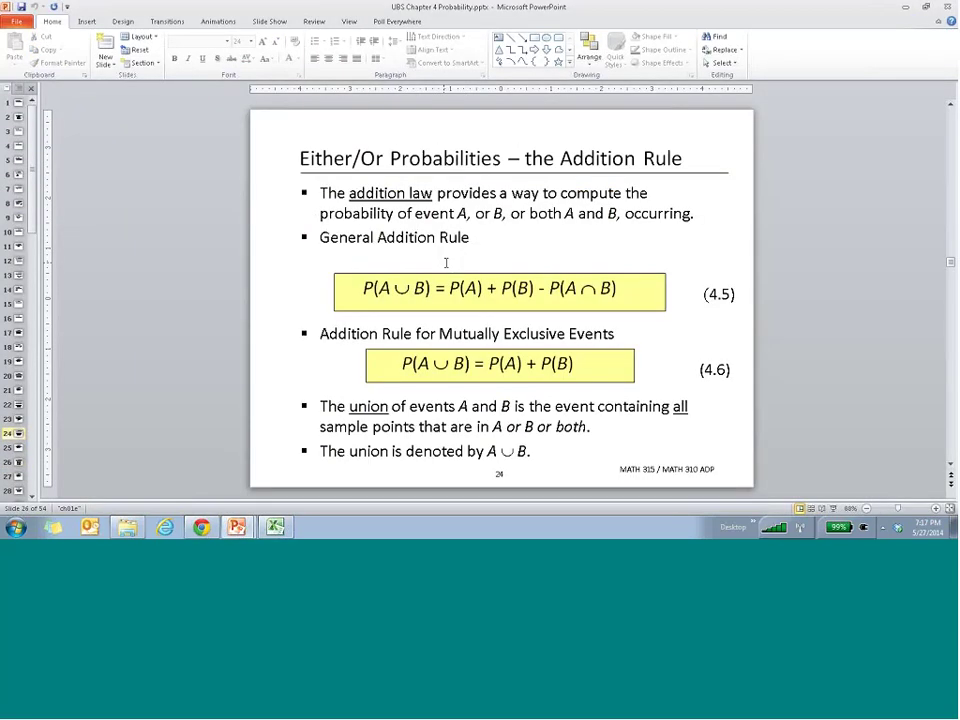
Step: Go back to the Multiplication Rule slide for joint probabilities, and return to Excel to finish viewing the E7 formula
key("Page_Up")
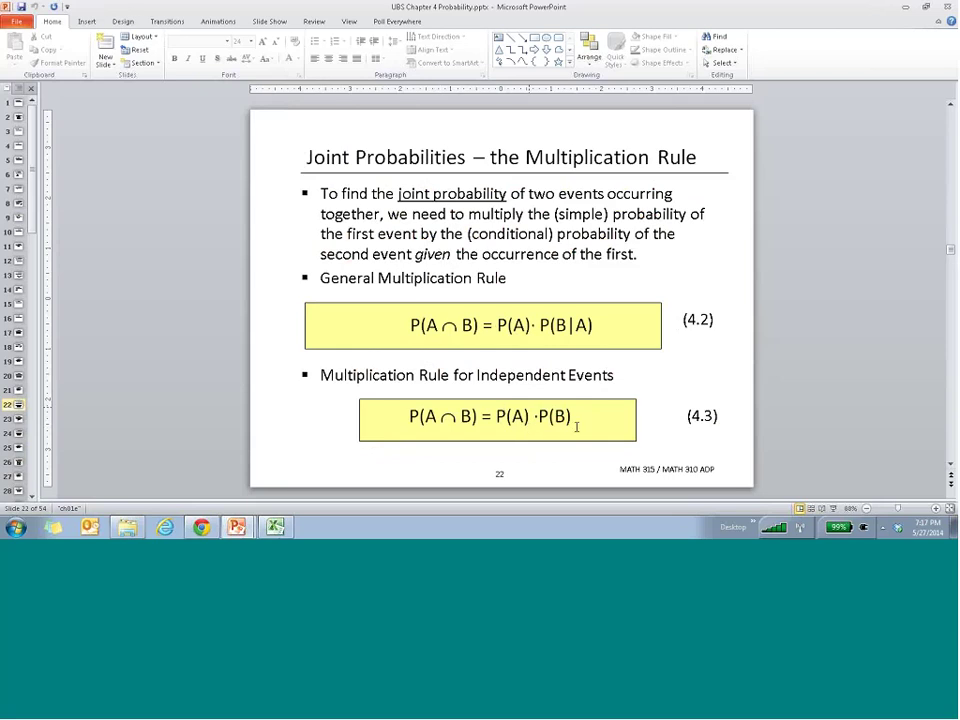
key("alt+Tab")
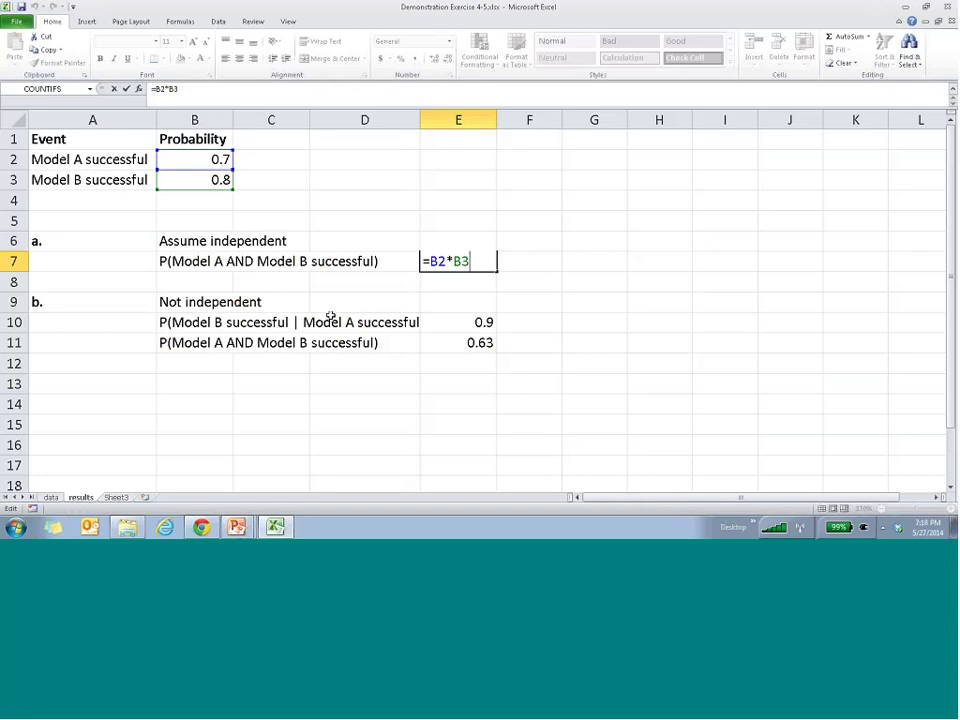
key("ctrl+Return")
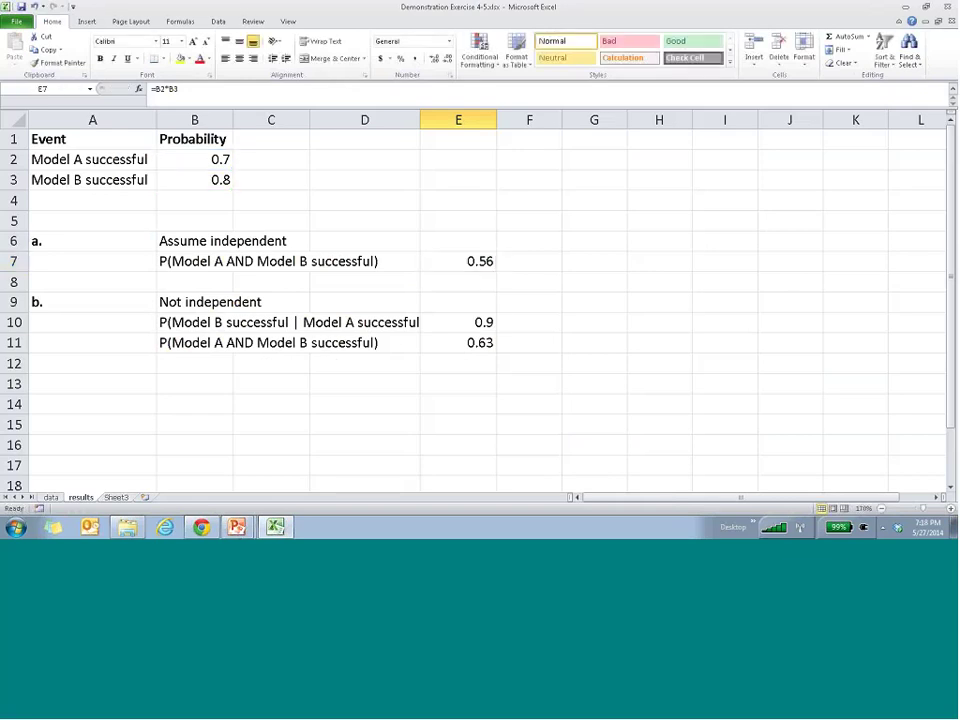
Step: Inspect the part b conditional probability in E10 and compare it with the Multiplication Rule slide in PowerPoint
left_click(462, 319)
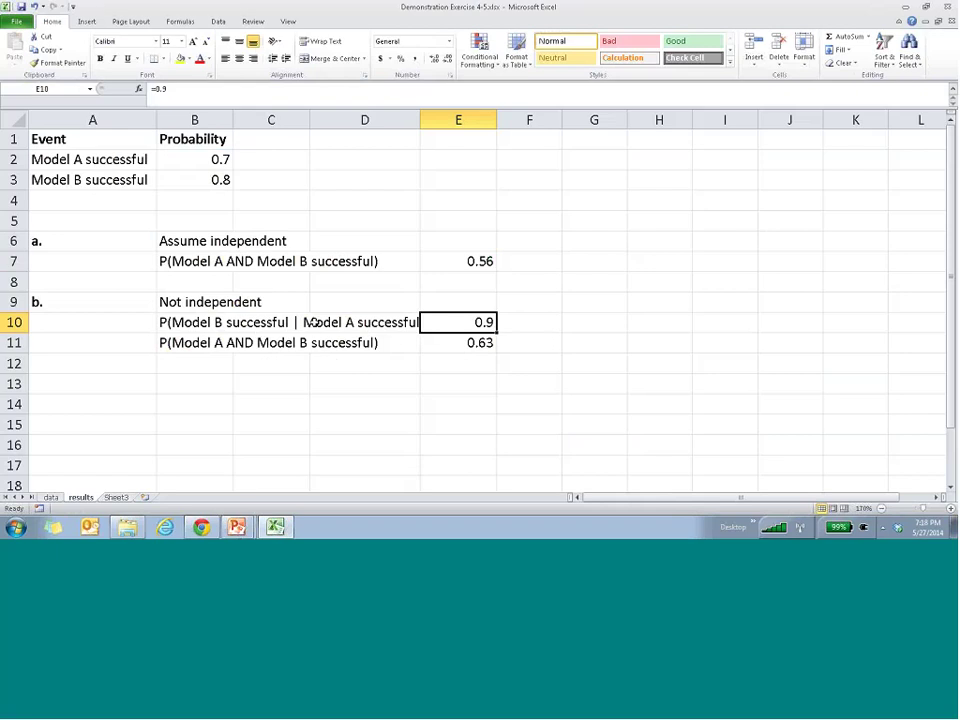
key("alt+Tab")
key("alt+Tab")
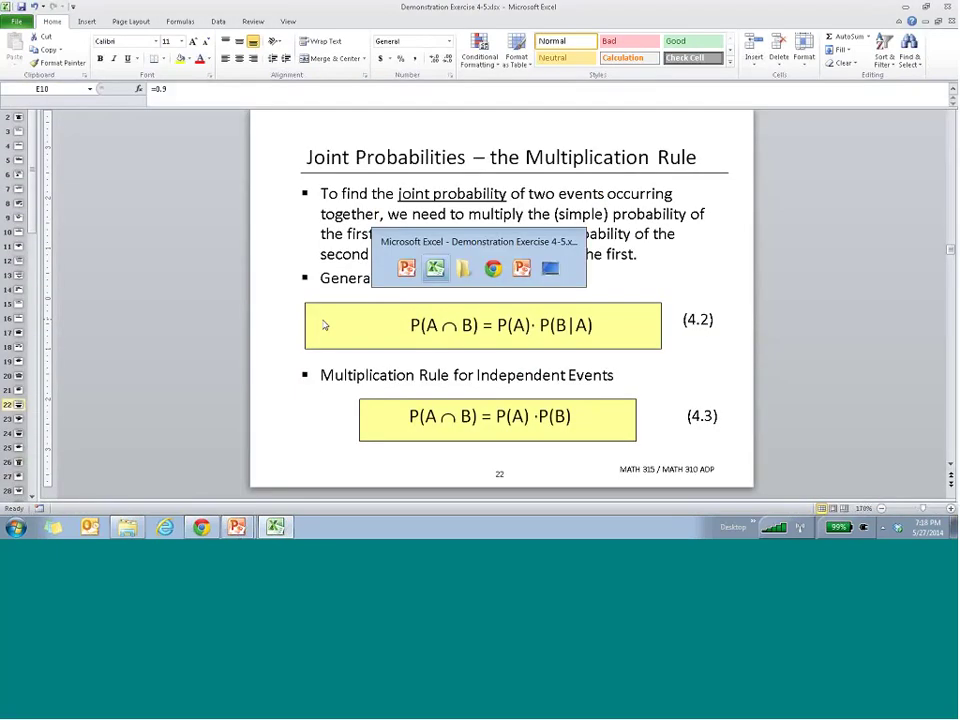
key("F2")
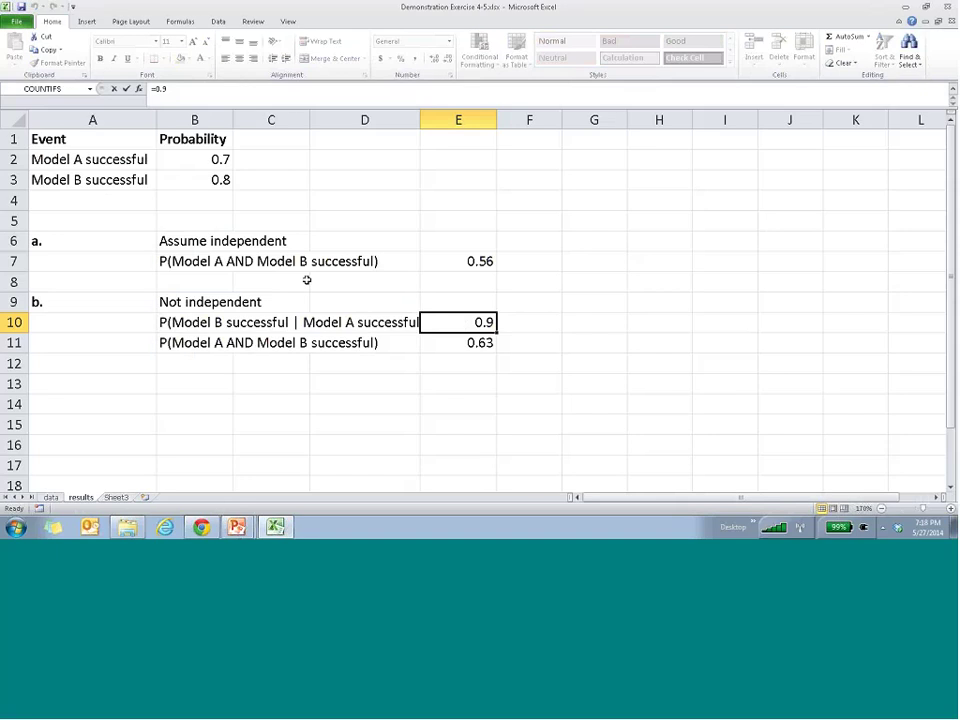
key("ctrl+Return")
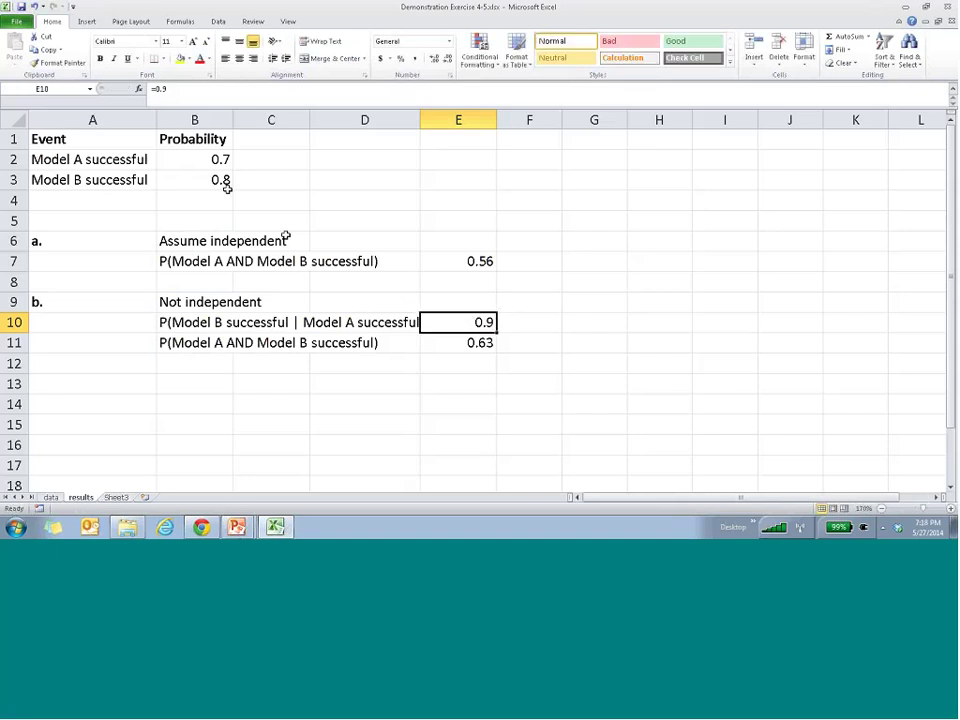
key("alt+Tab")
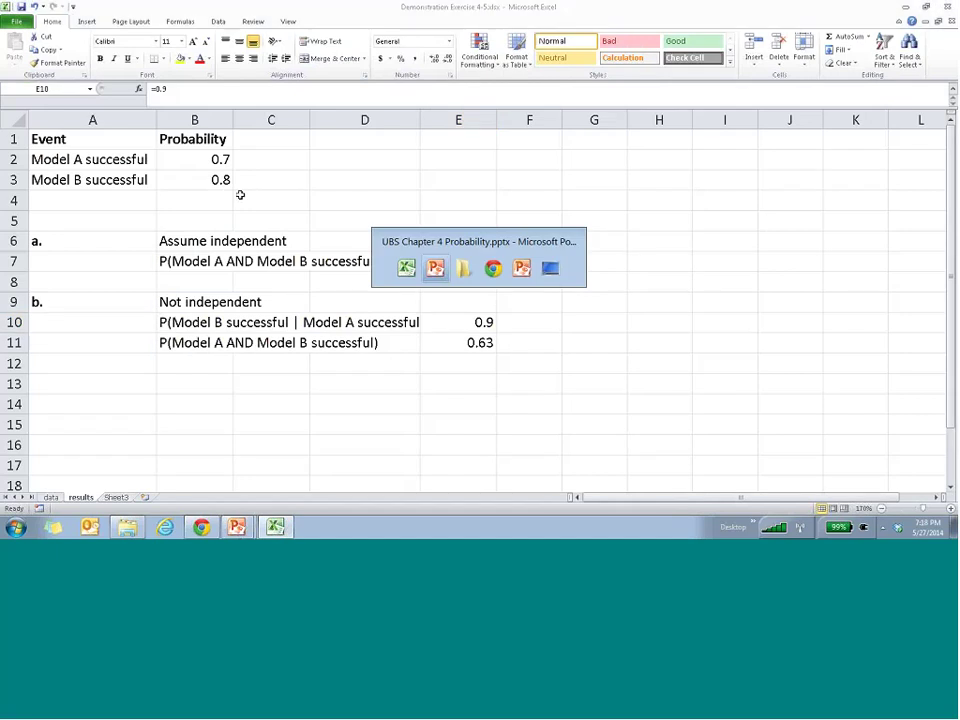
key("alt+Tab")
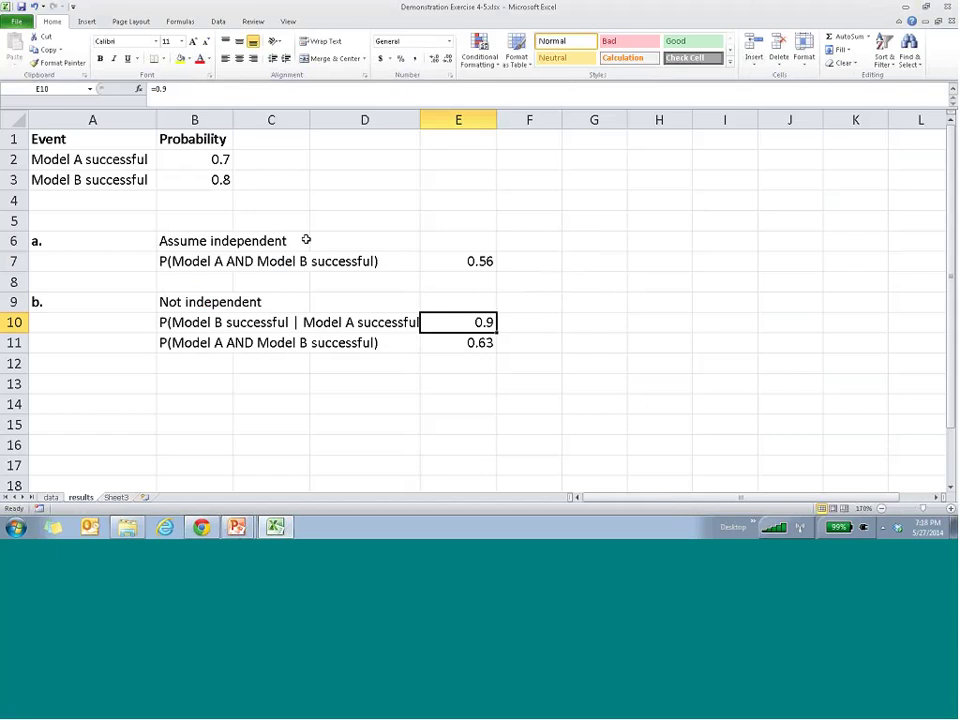
Step: Inspect the part b joint probability formula in E11 and return to the conditional probability in E10
key("Down")
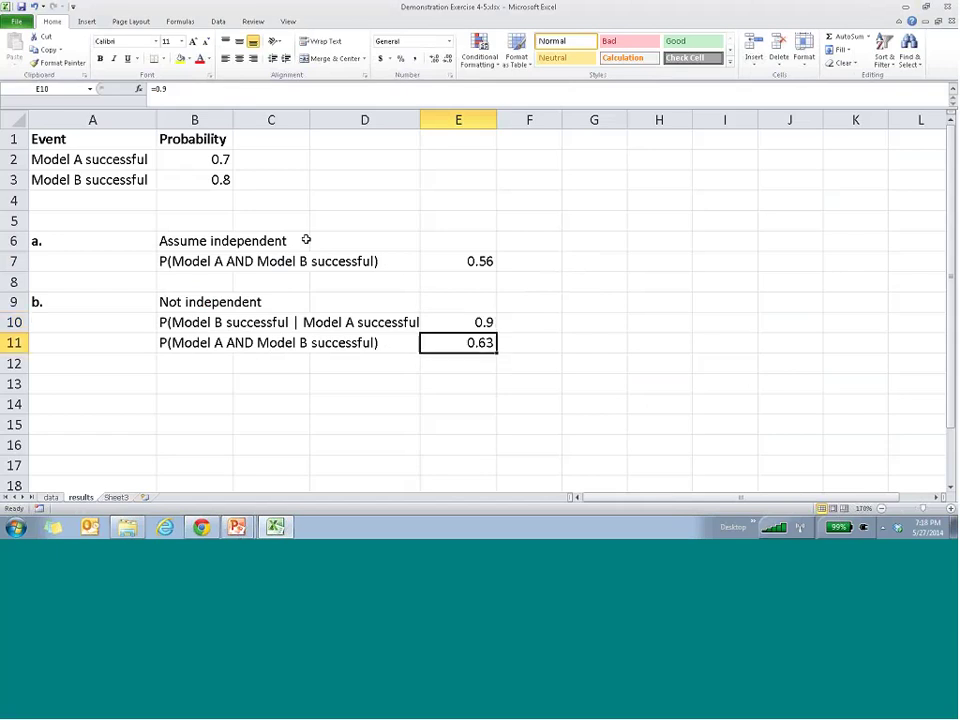
type("=B2*E10")
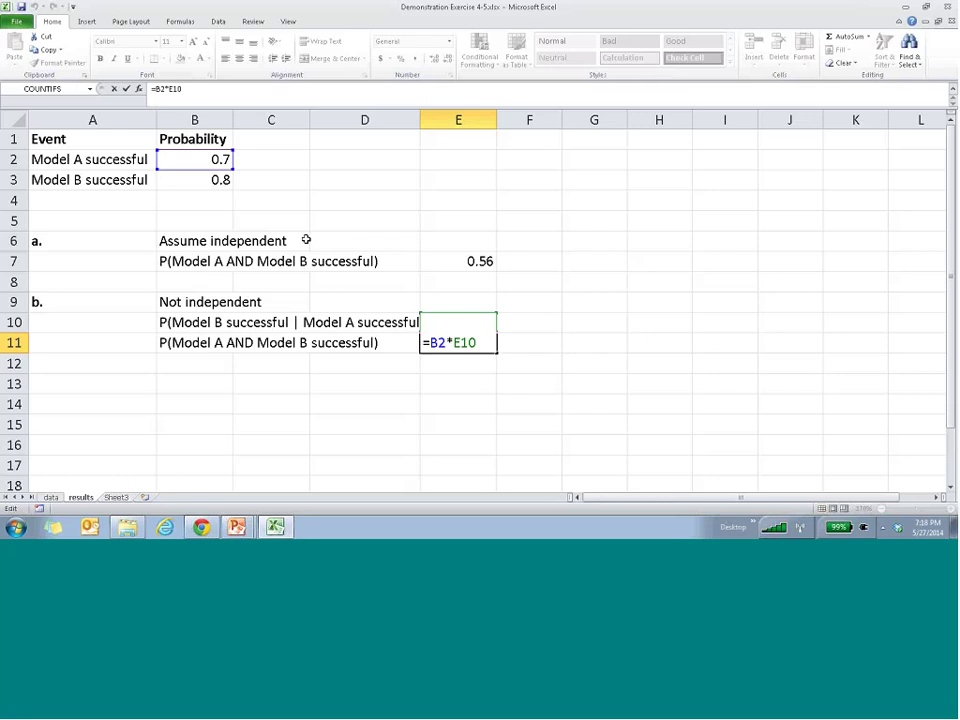
key("Return")
key("Up")
key("Up")
type("0.9")
key("ctrl+Return")
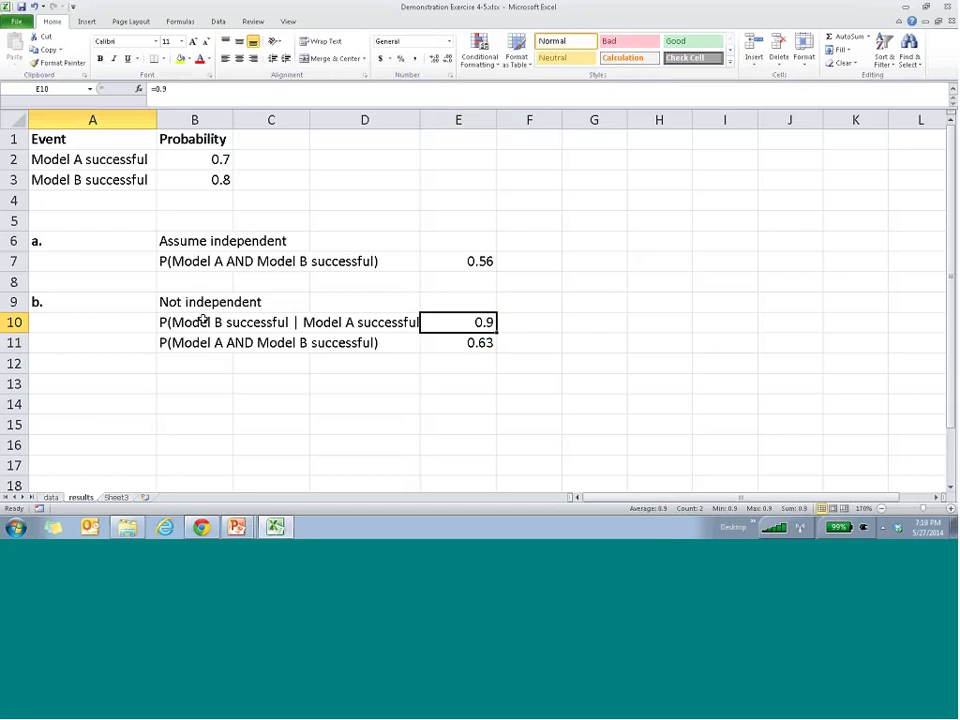
Step: Highlight the conditional probability row A10:E10 and inspect how the E11 formula uses it for Model A AND Model B successful
left_click_drag(203, 318, 451, 327)
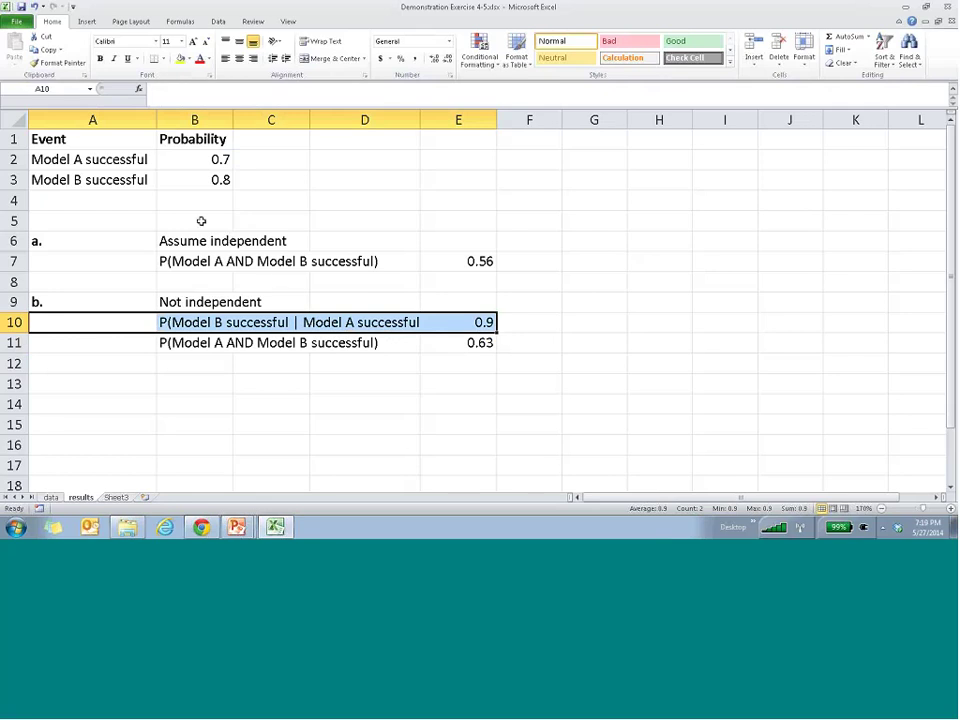
left_click(490, 343)
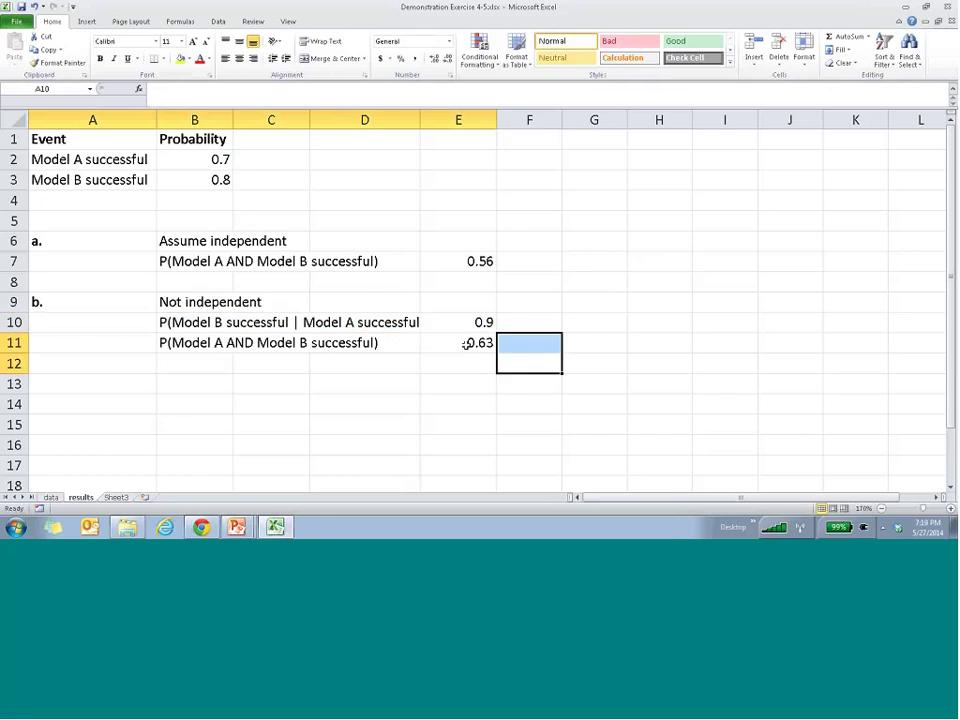
left_click(224, 342)
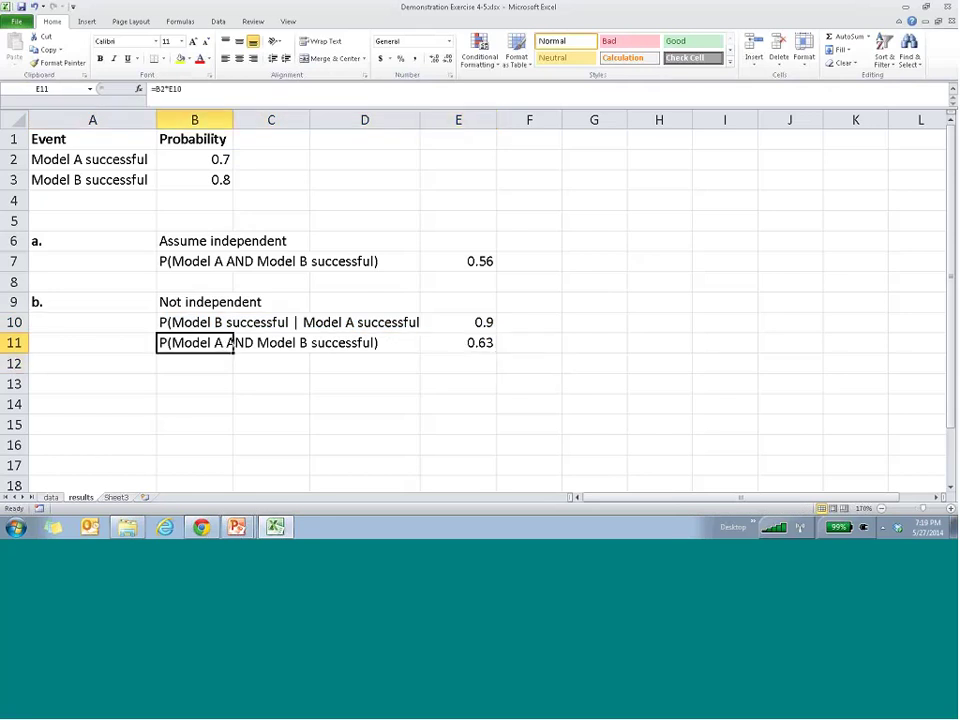
key("Right")
key("Right")
key("Right")
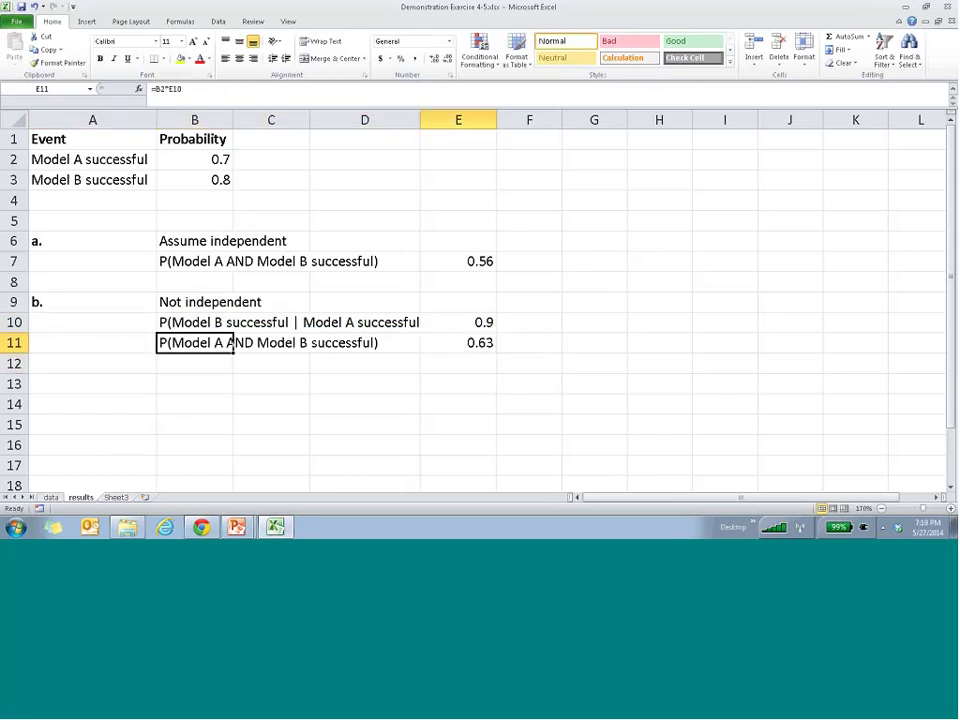
key("F2")
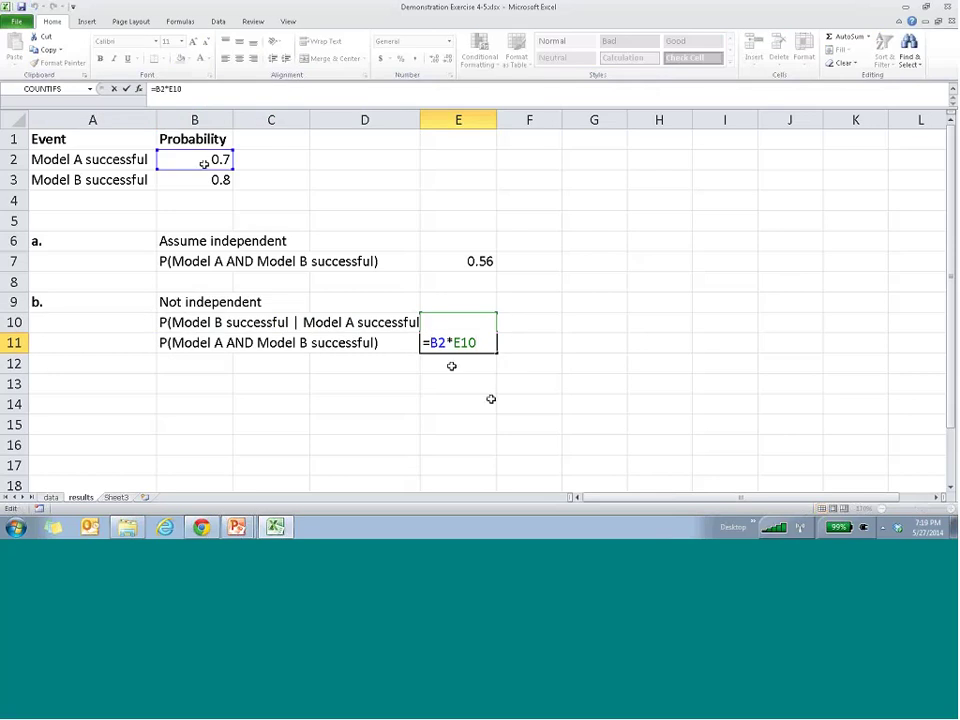
key("Escape")
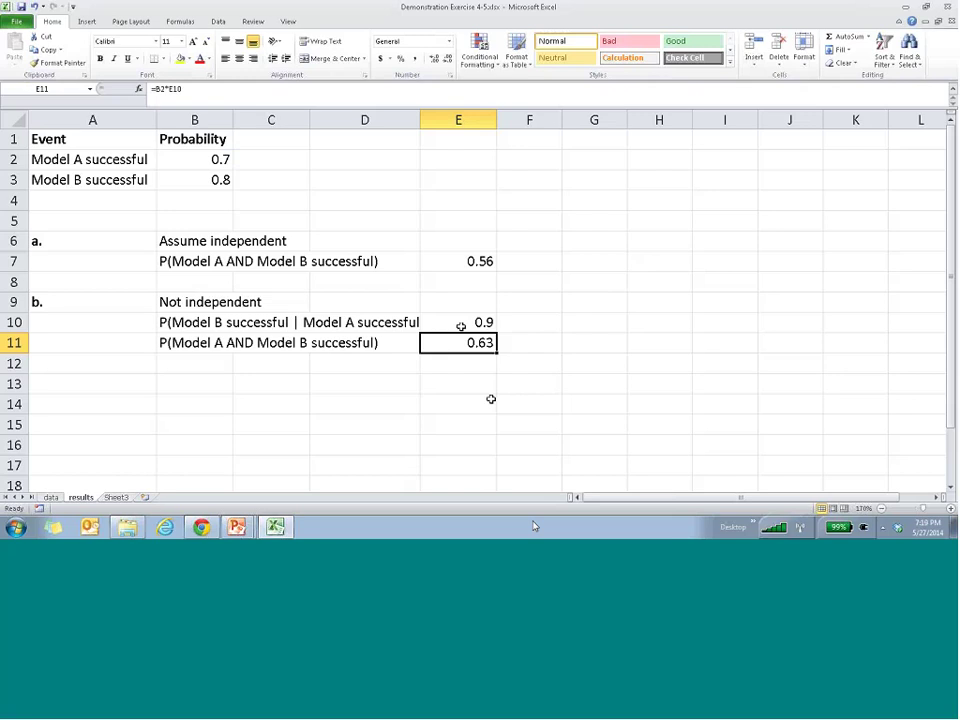
Step: Compare the part b answers in E10 and E11 with the probabilities in B2:B3 and the independence labels in B6 and B9
left_click(473, 331)
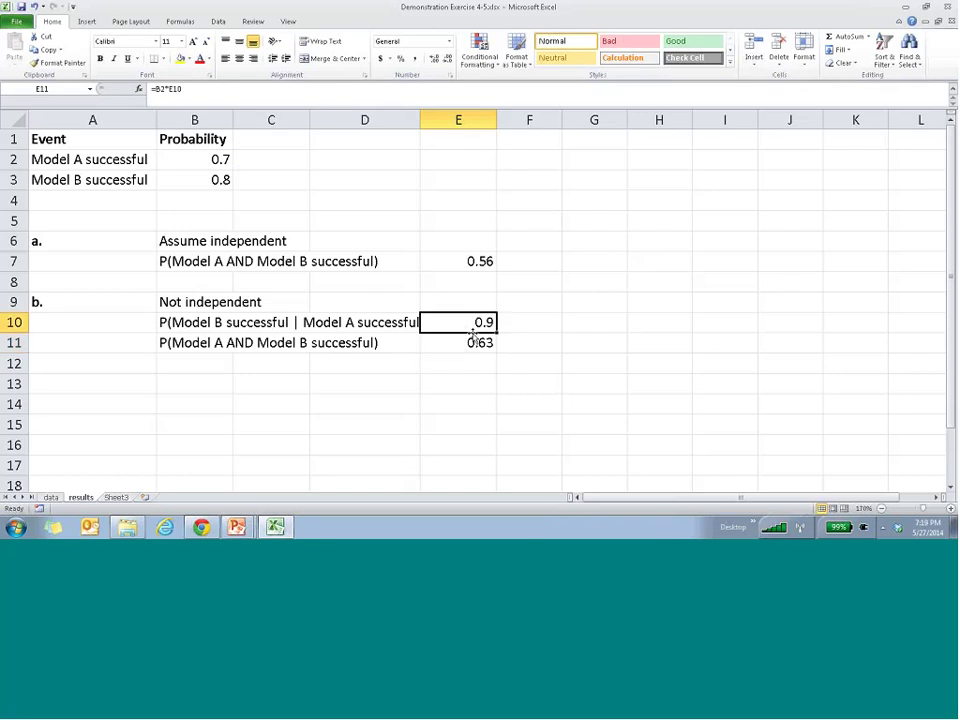
left_click(460, 326)
left_click(453, 337)
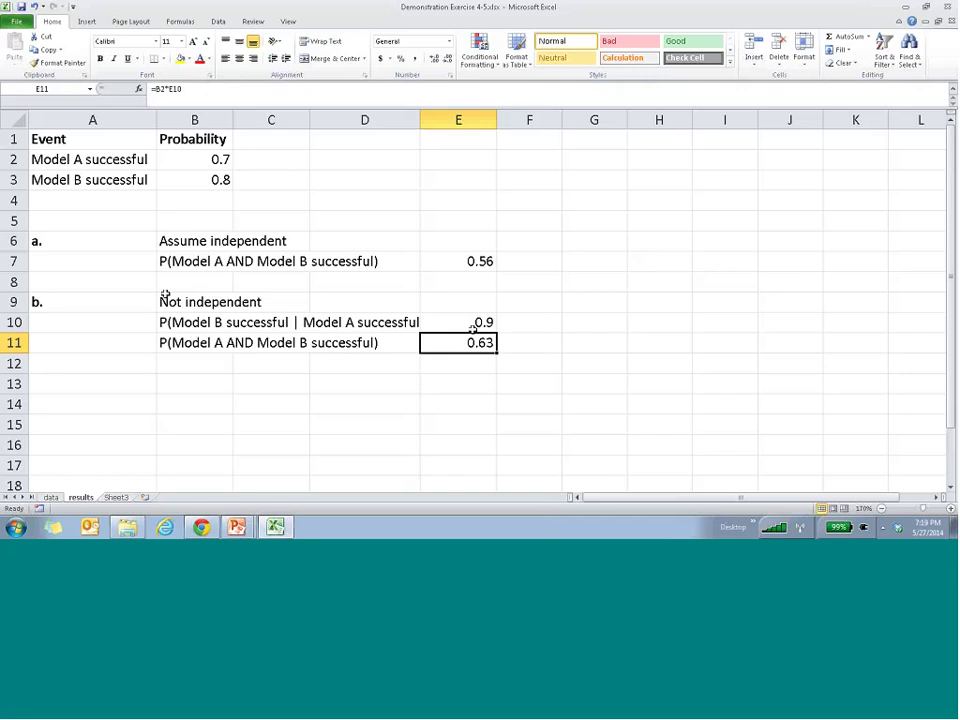
left_click_drag(195, 159, 195, 180)
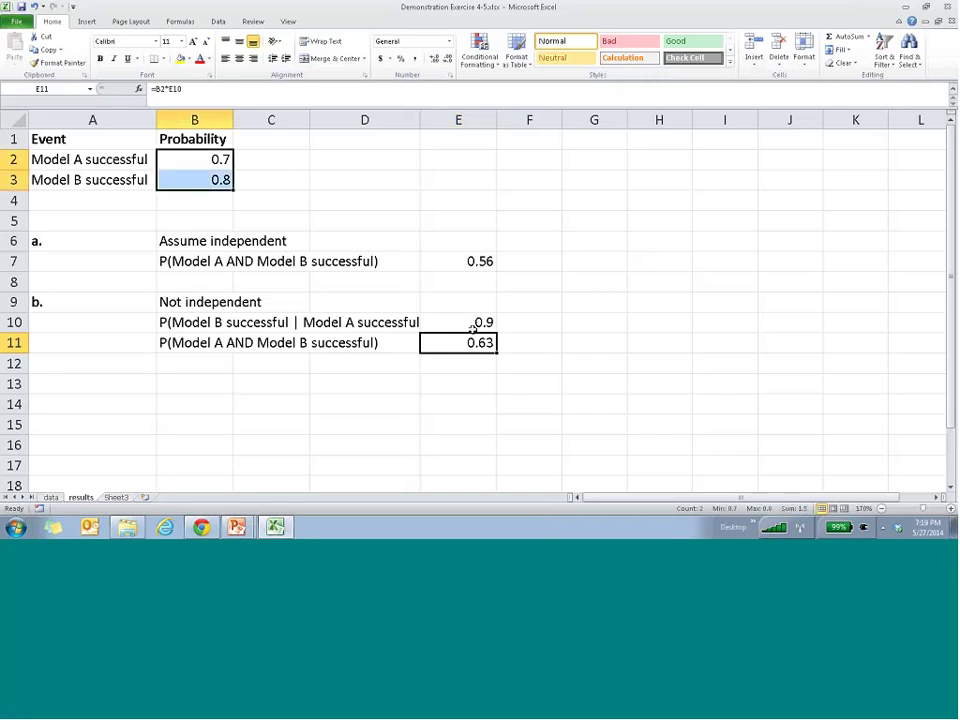
left_click(232, 243)
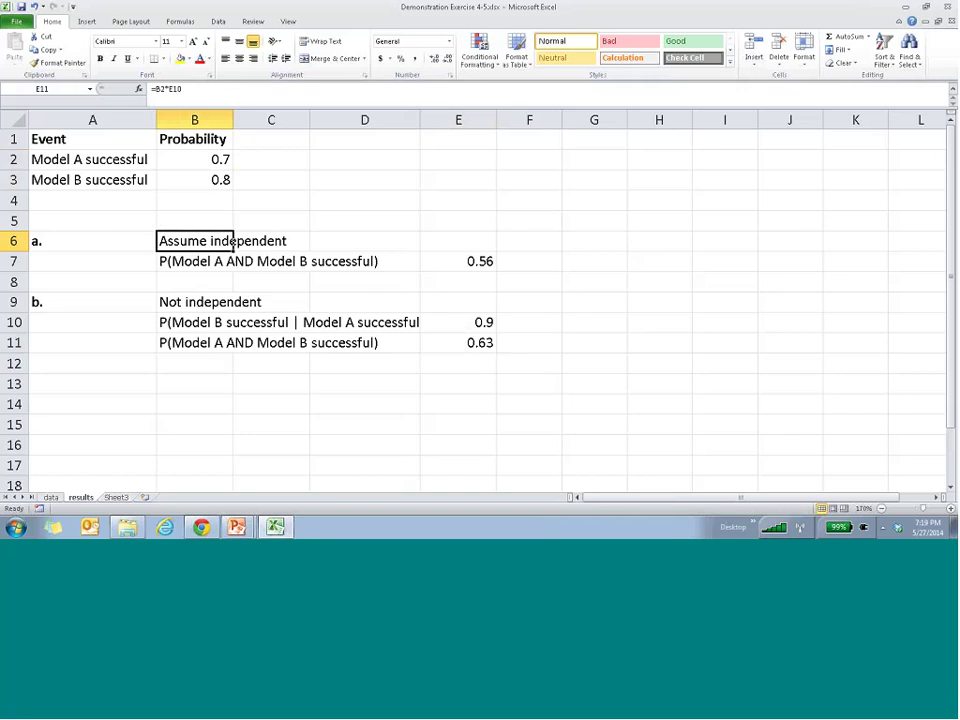
left_click(186, 302)
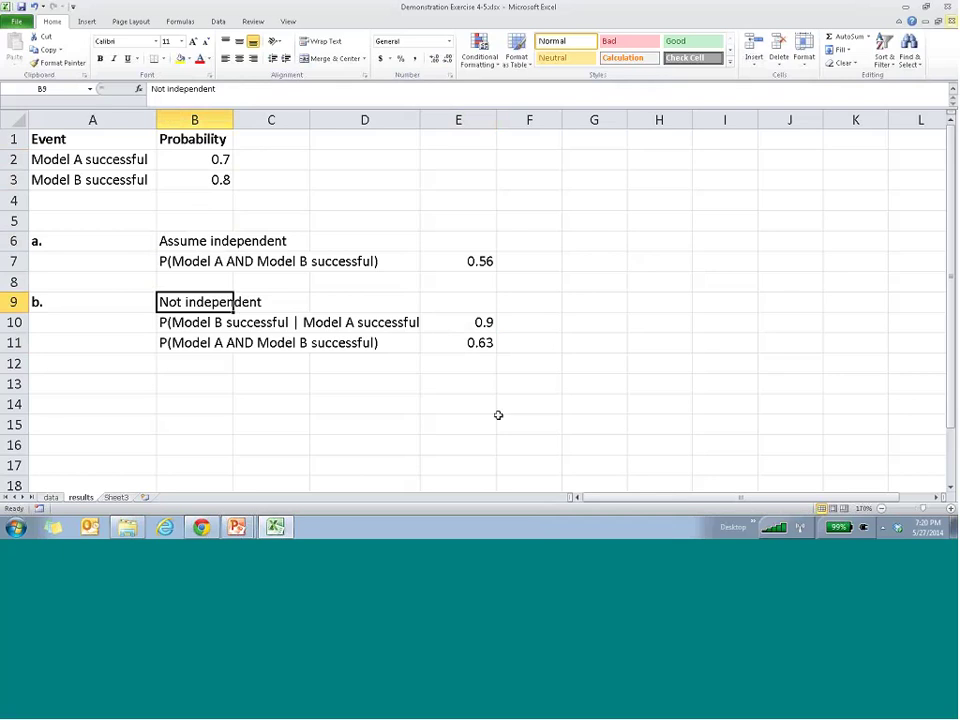
Step: Close the Demonstration Exercise 4-5 workbook and advance the chapter 4 presentation in PowerPoint to the Conditional Equals Joint Over Simple Rule slide
key("ctrl+w")
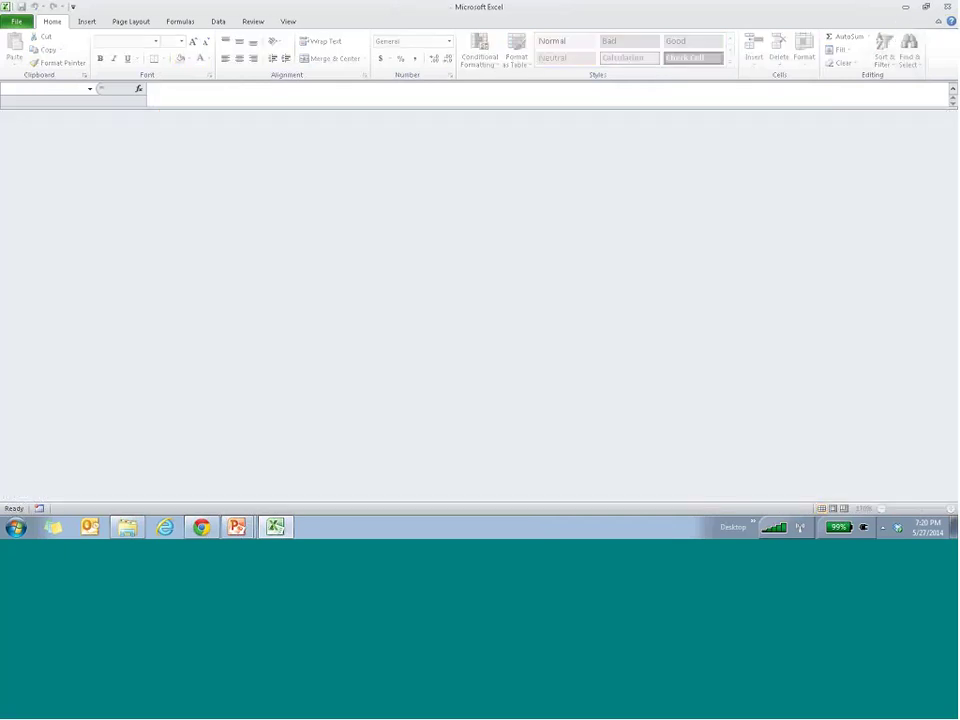
left_click(230, 528)
left_click(205, 480)
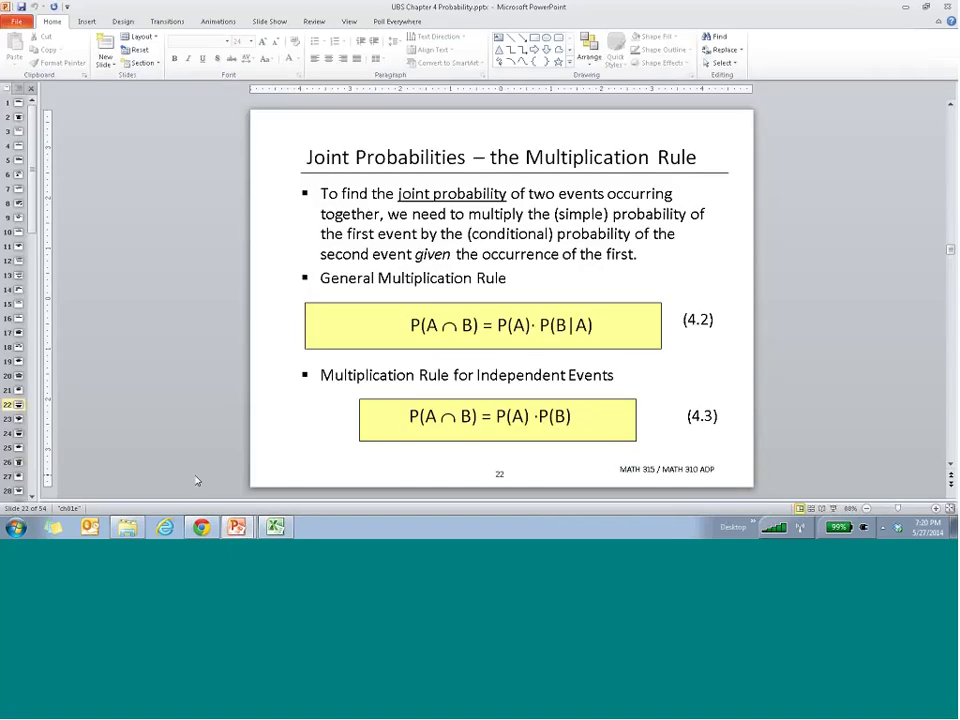
key("Page_Down")
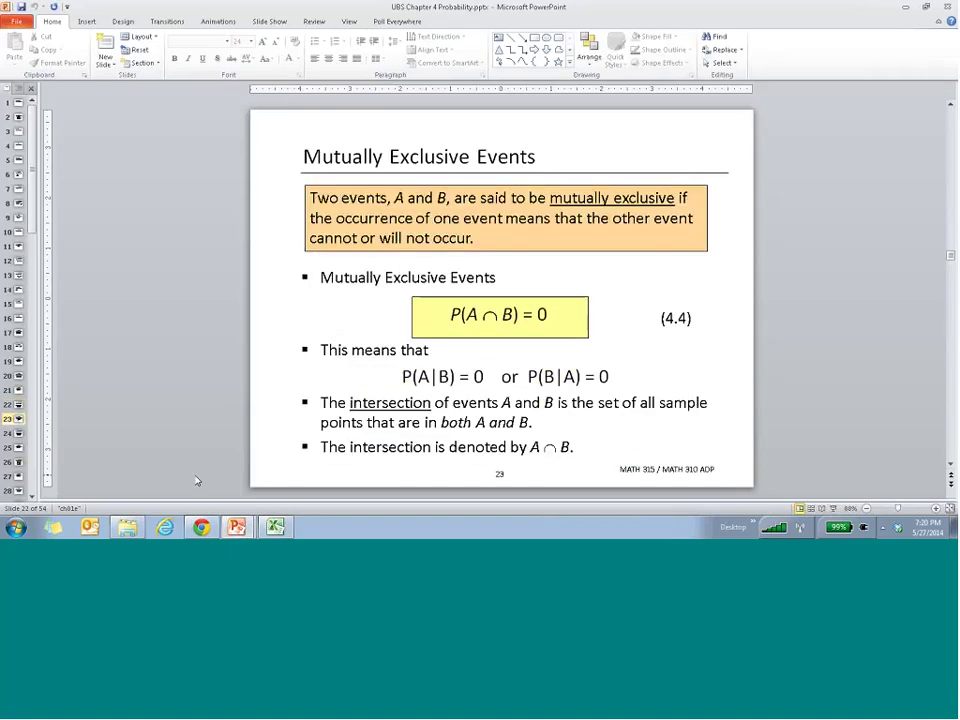
key("Page_Down")
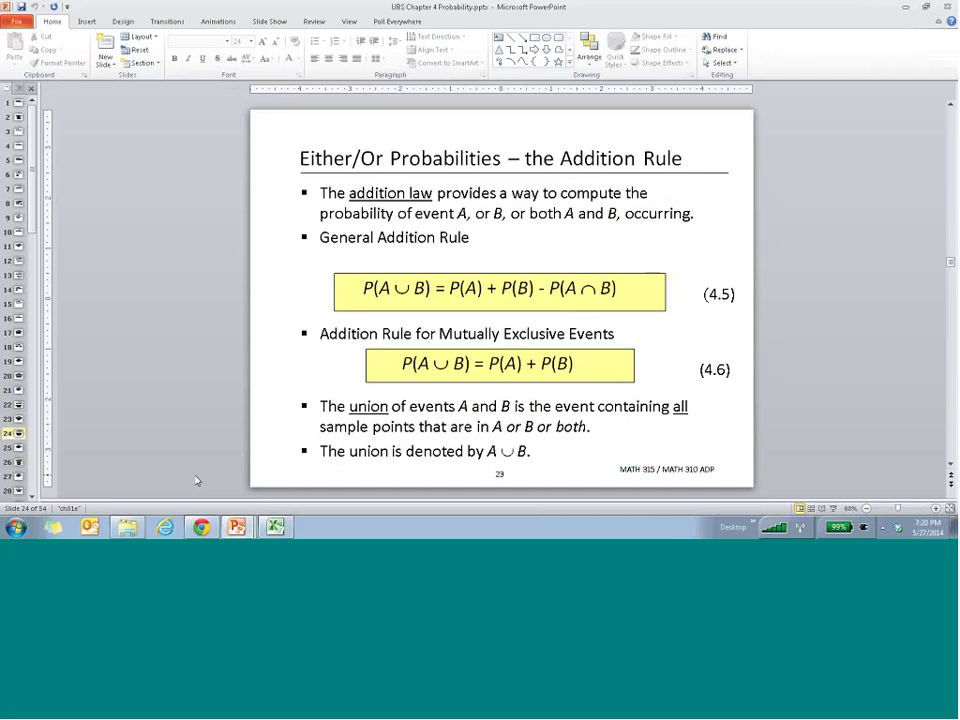
key("Page_Down")
key("Page_Down")
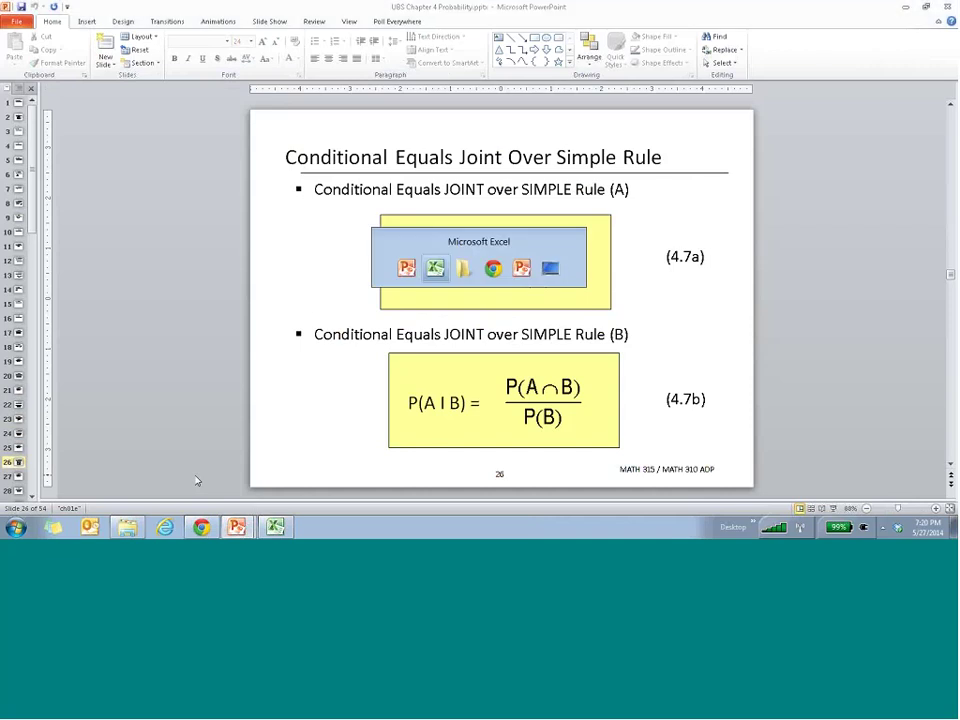
Step: Open Demonstration Exercise 4-8.xlsx from the Chapter 4 folder in File Explorer and show its results sheet in Excel
key("alt+Tab")
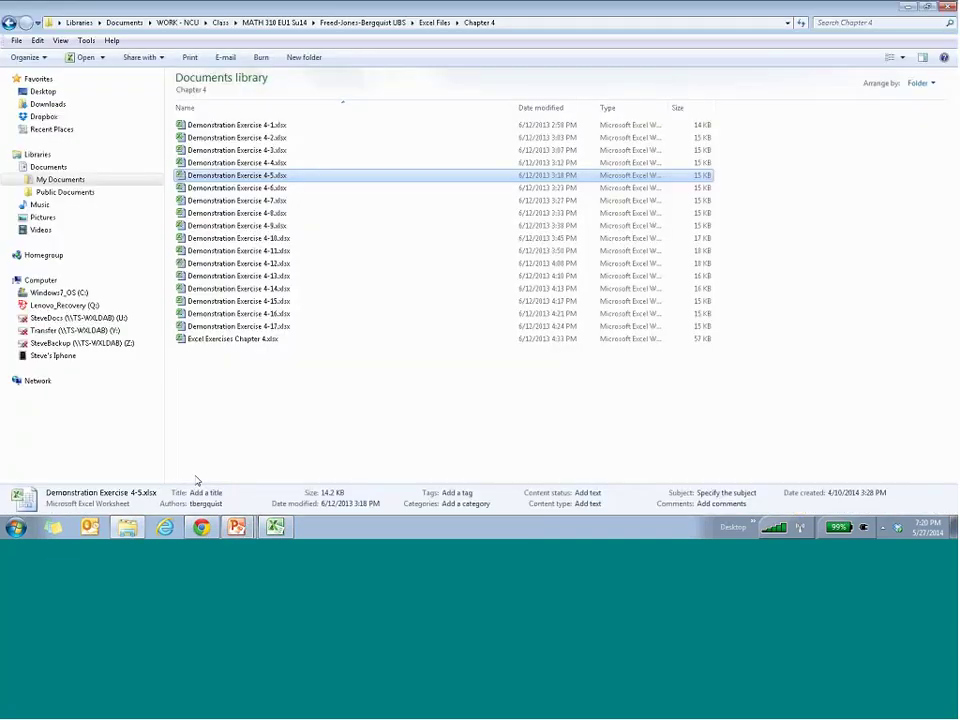
key("Down")
key("Down")
key("Down")
key("Return")
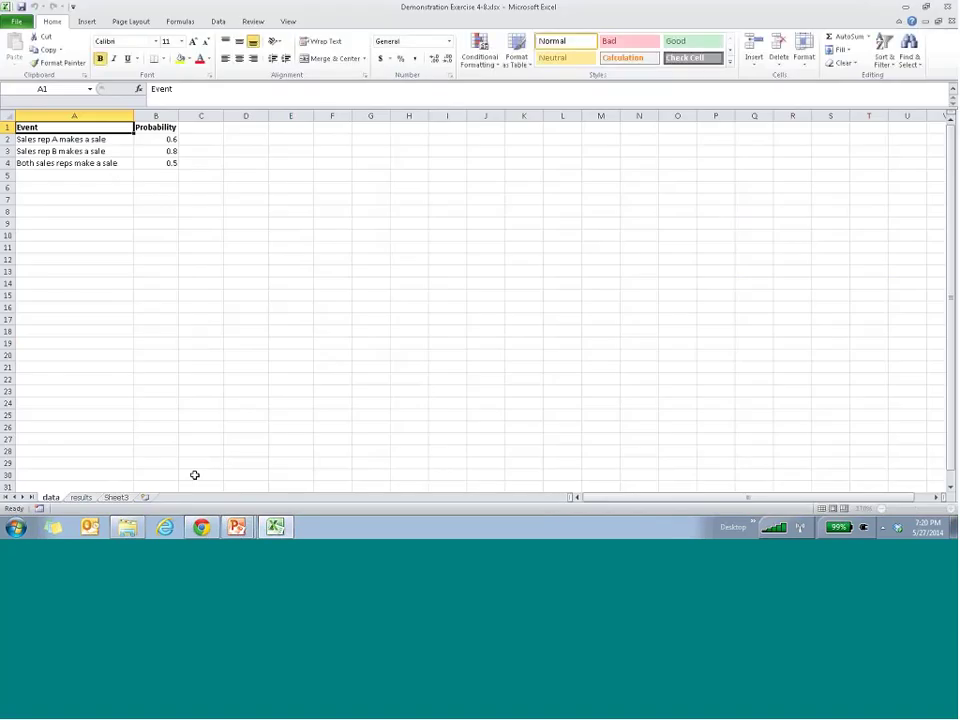
key("ctrl+Page_Down")
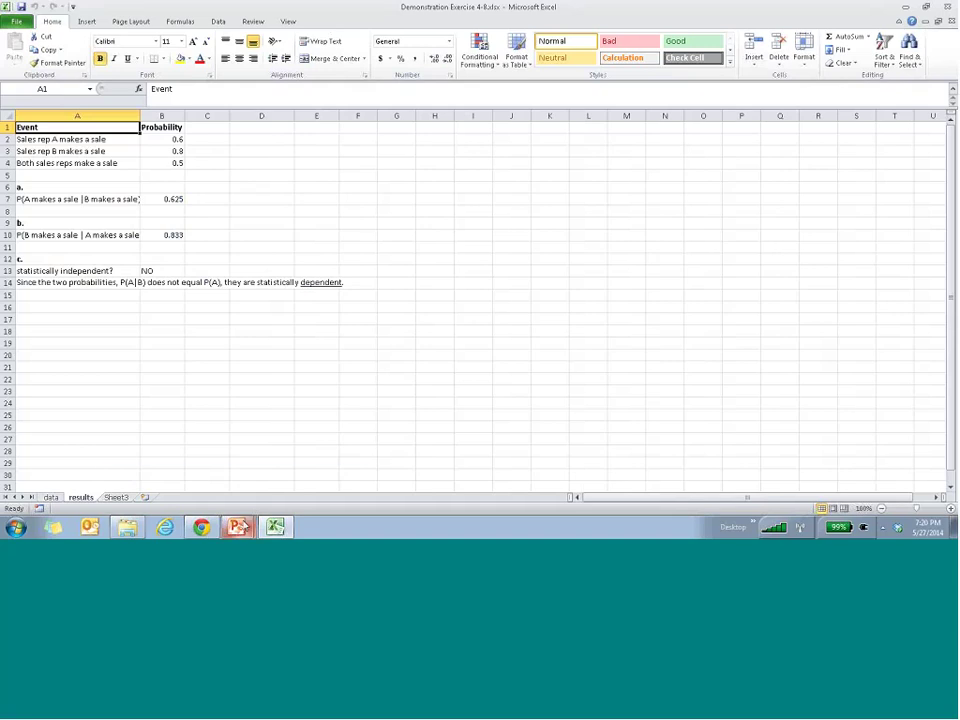
Step: Enlarge the results sheet and point out the sales rep A, sales rep B and joint sale probabilities in B2, B3 and B4
mouse_move(240, 527)
left_click(158, 139)
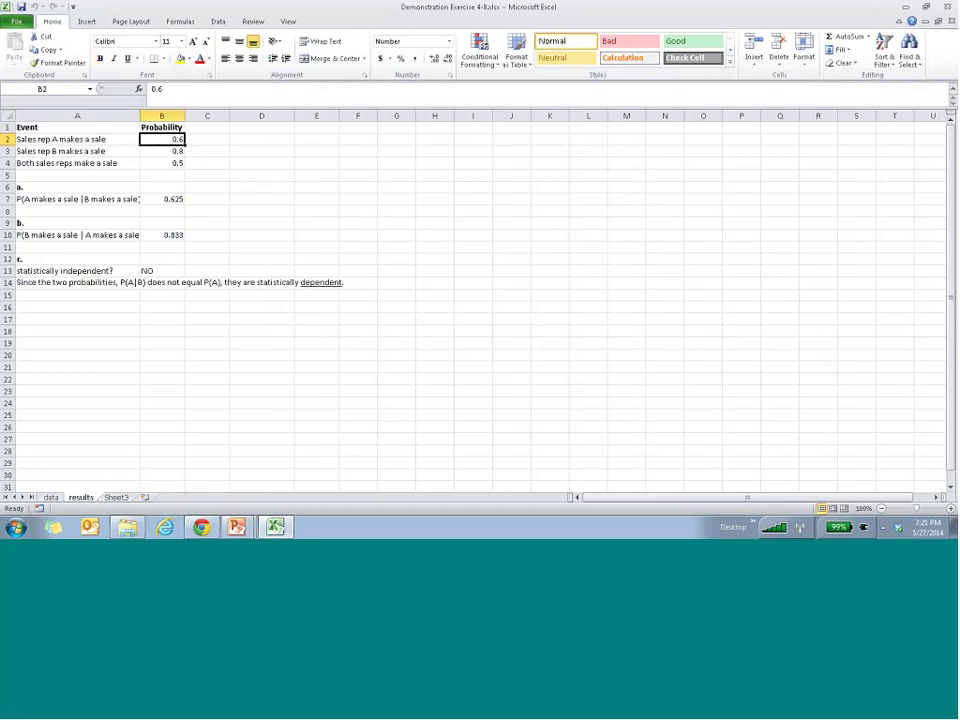
scroll(470, 300, "up", 5)
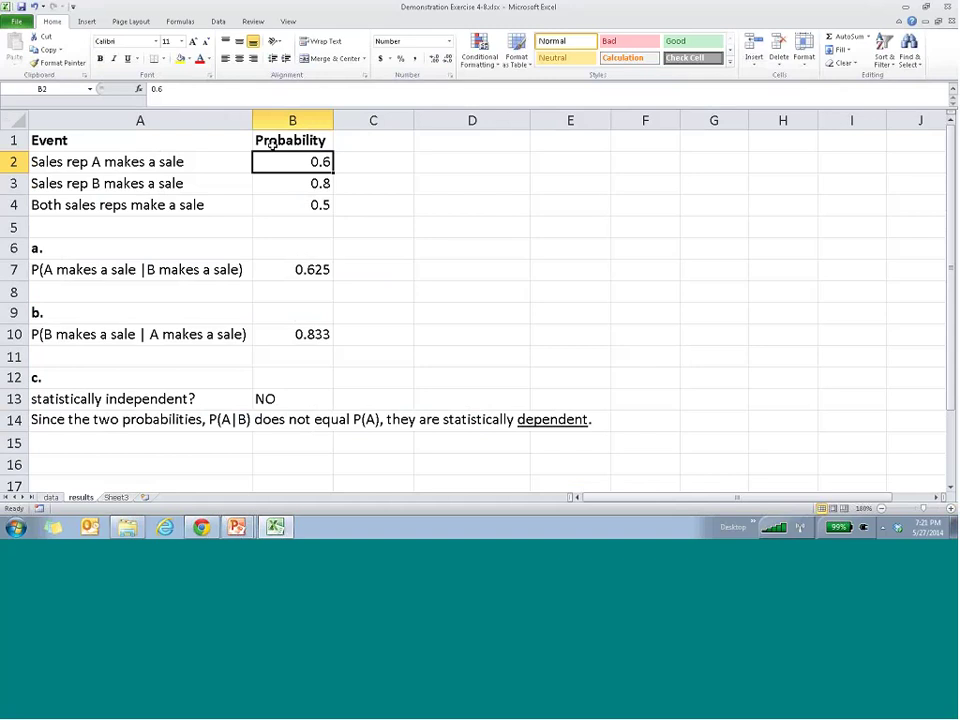
left_click(312, 183)
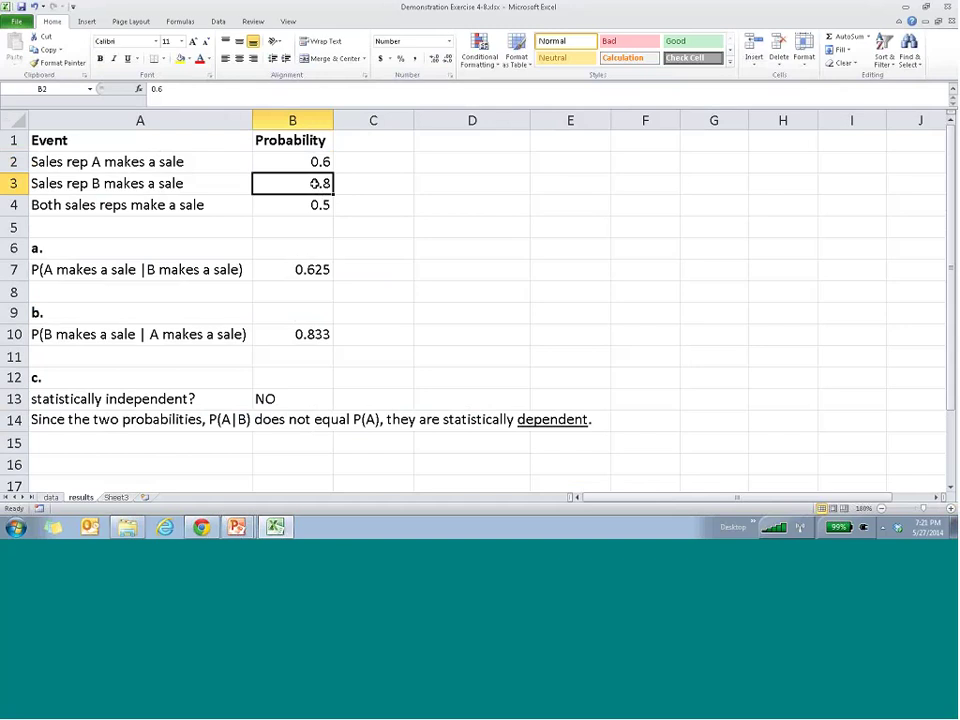
left_click(313, 205)
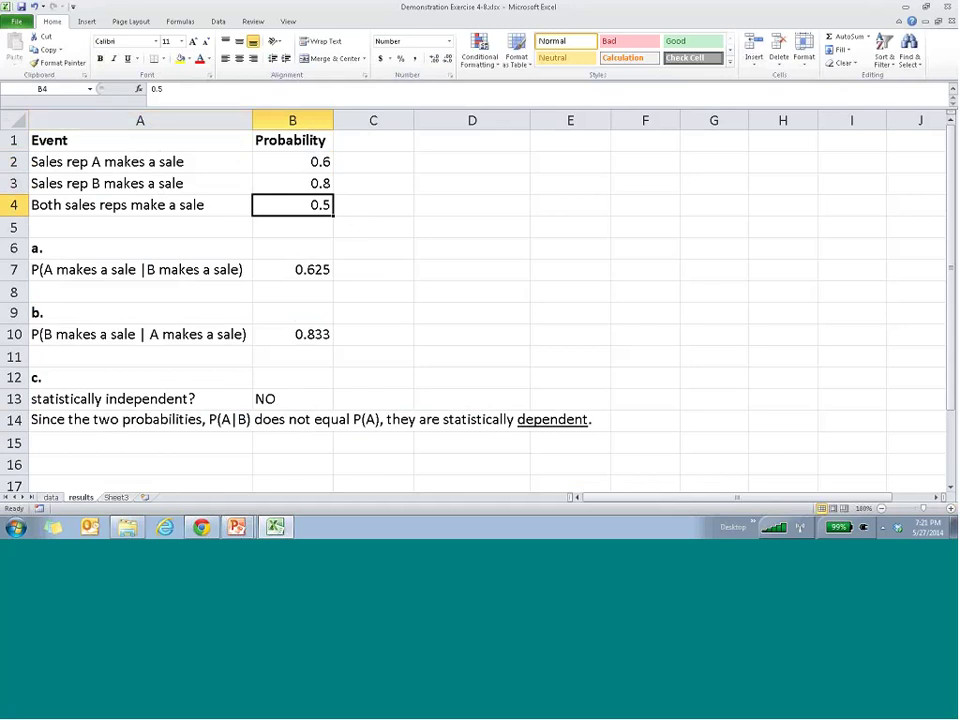
Step: Show the formula behind the part a probability that A makes a sale given B makes a sale in B7
left_click(117, 270)
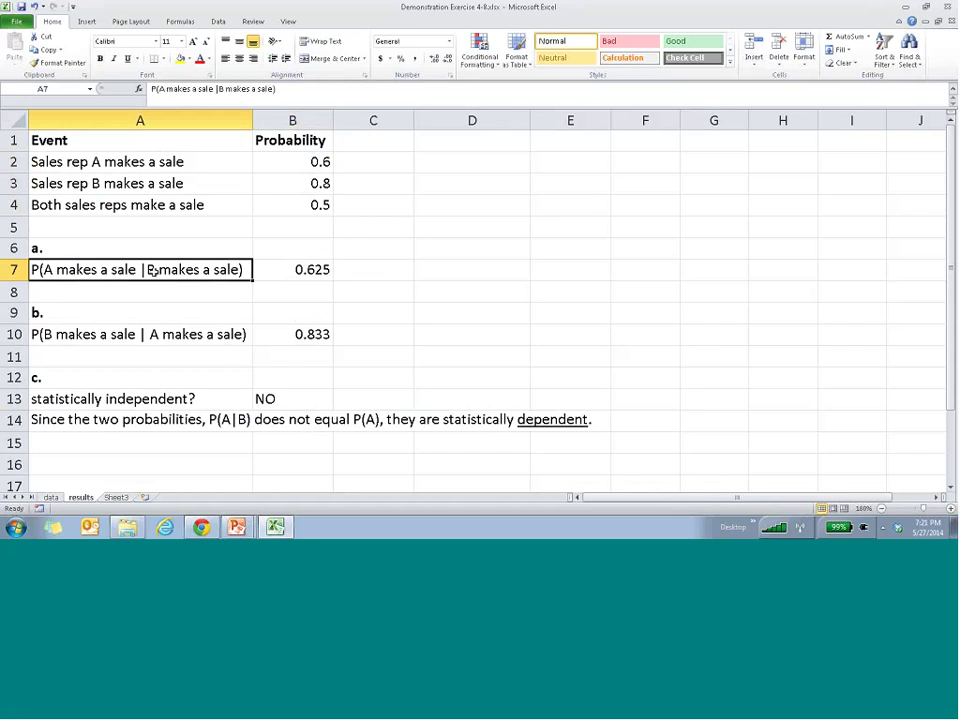
left_click(277, 269)
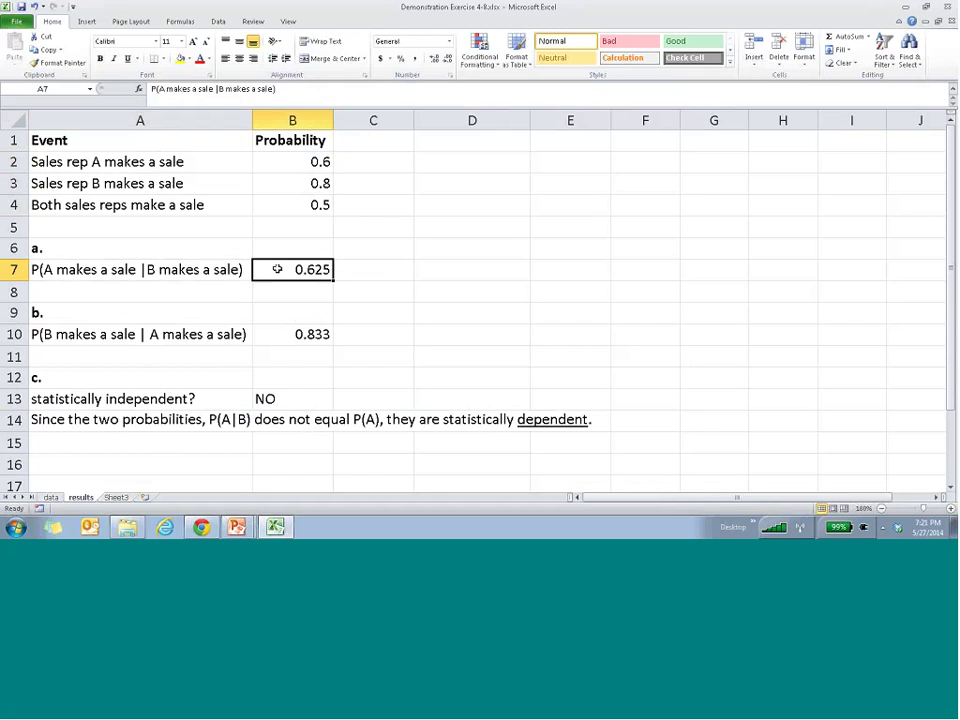
double_click(277, 269)
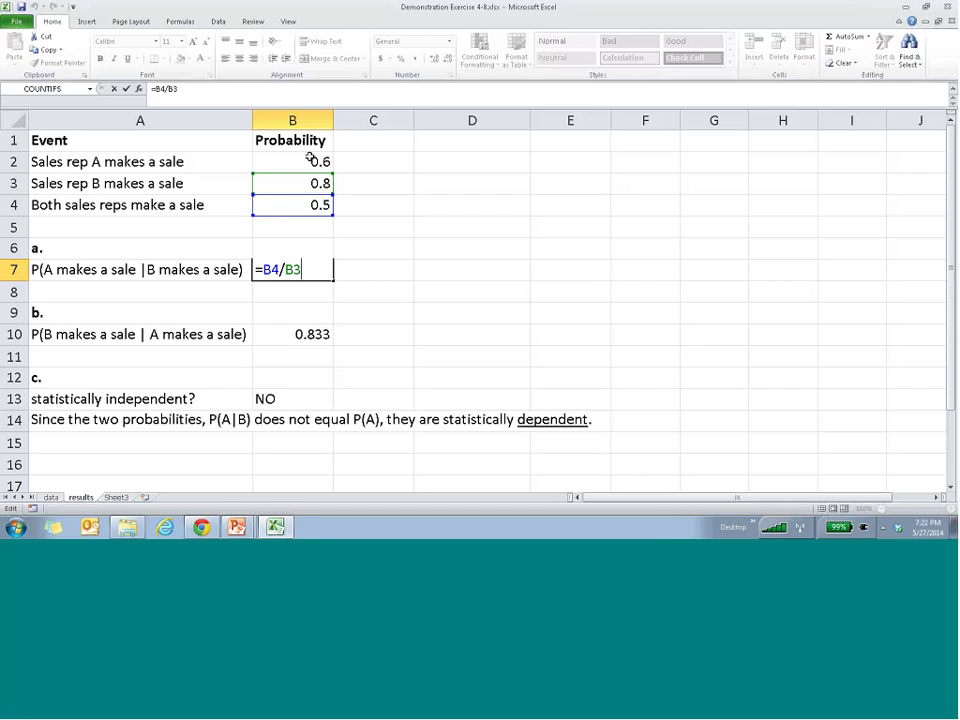
key("Return")
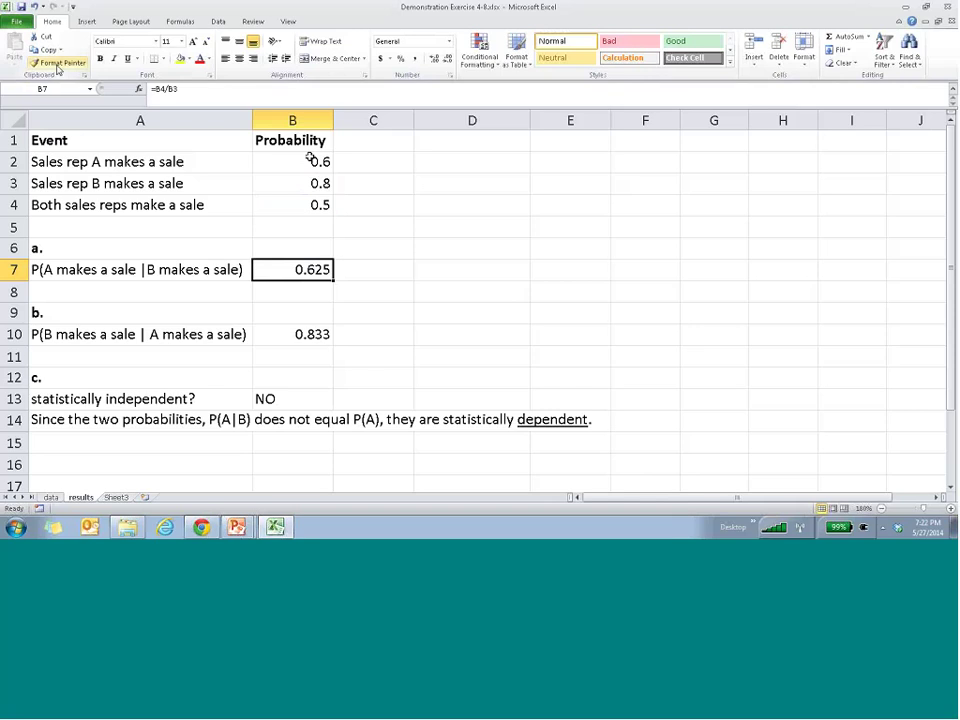
Step: Highlight the joint probability reference B4 in the numerator of the B7 formula
left_click(163, 89)
double_click(158, 89)
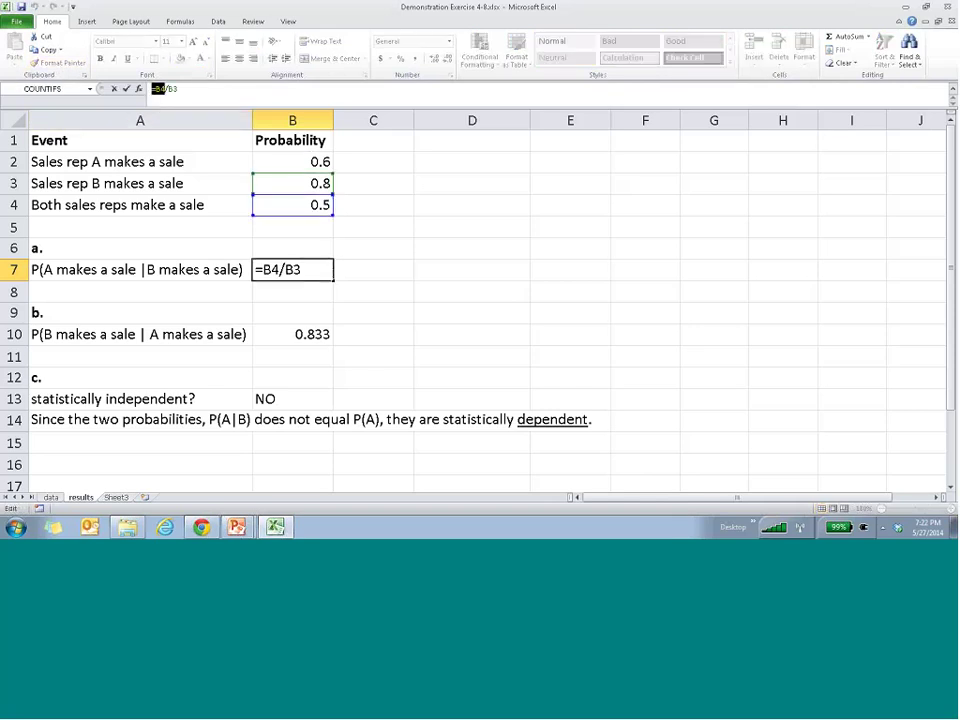
left_click_drag(280, 269, 256, 269)
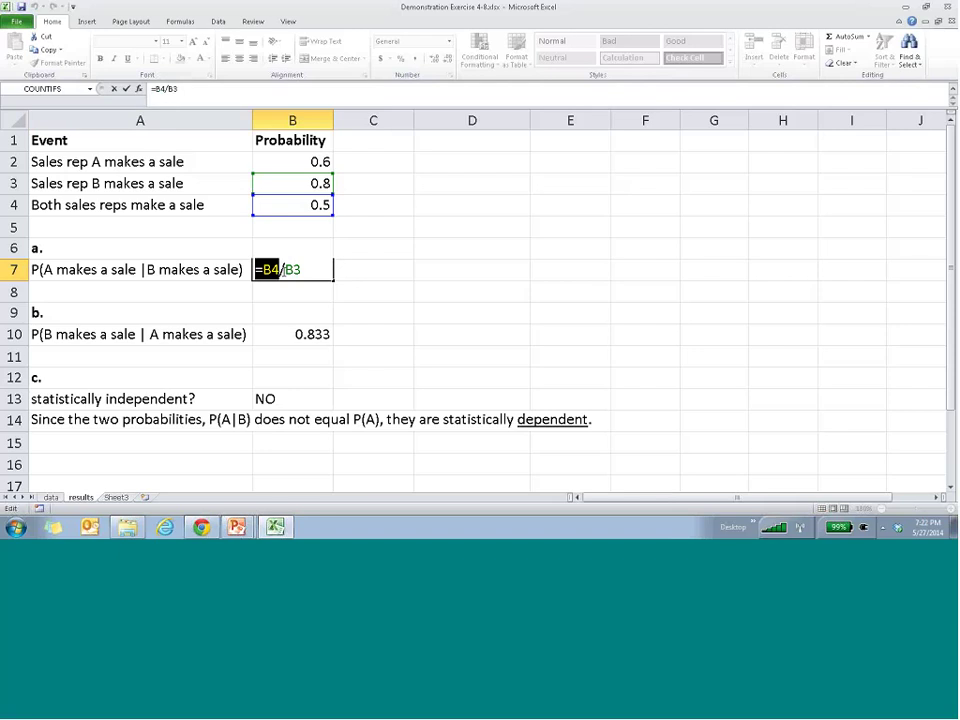
Step: Highlight the sales rep B reference B3 in the denominator of the B7 formula, leaving the formula as is
key("Right")
key("Right")
key("shift+End")
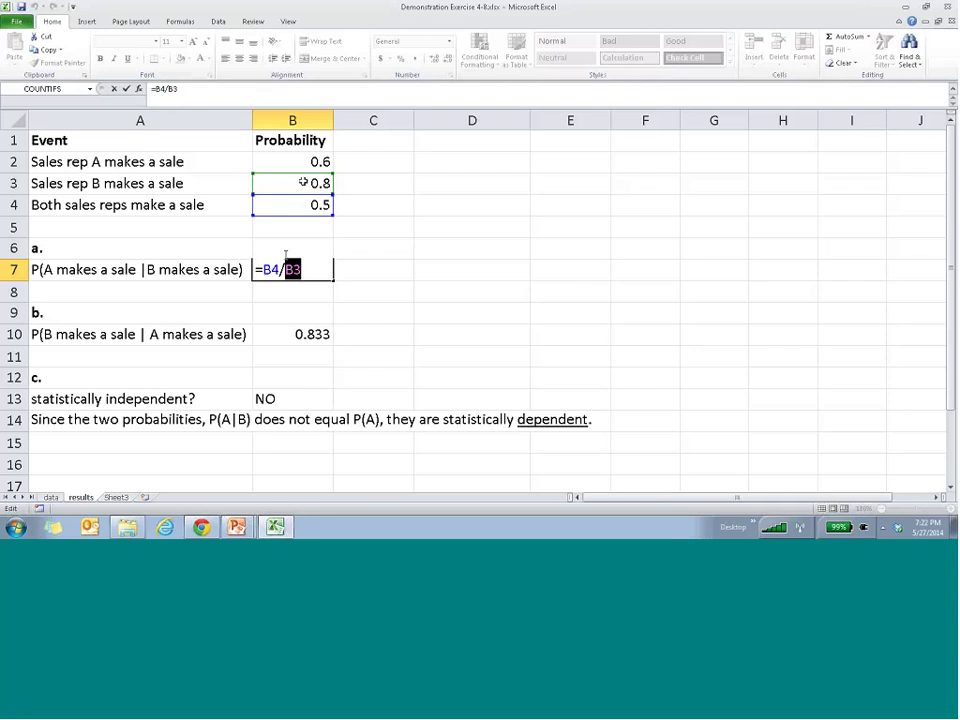
key("ctrl+Return")
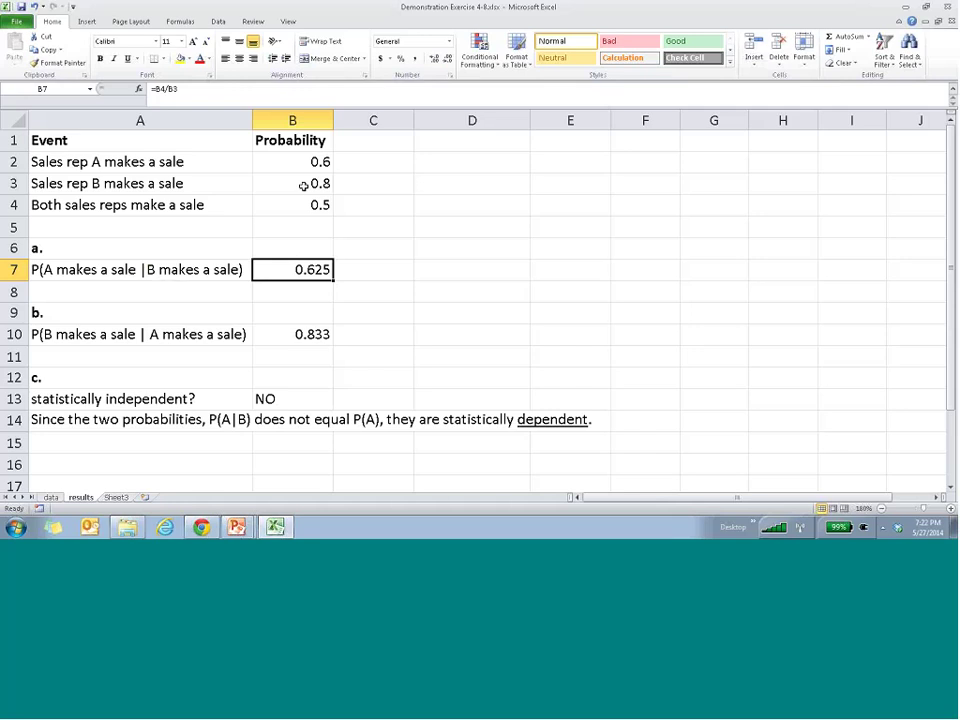
key("F2")
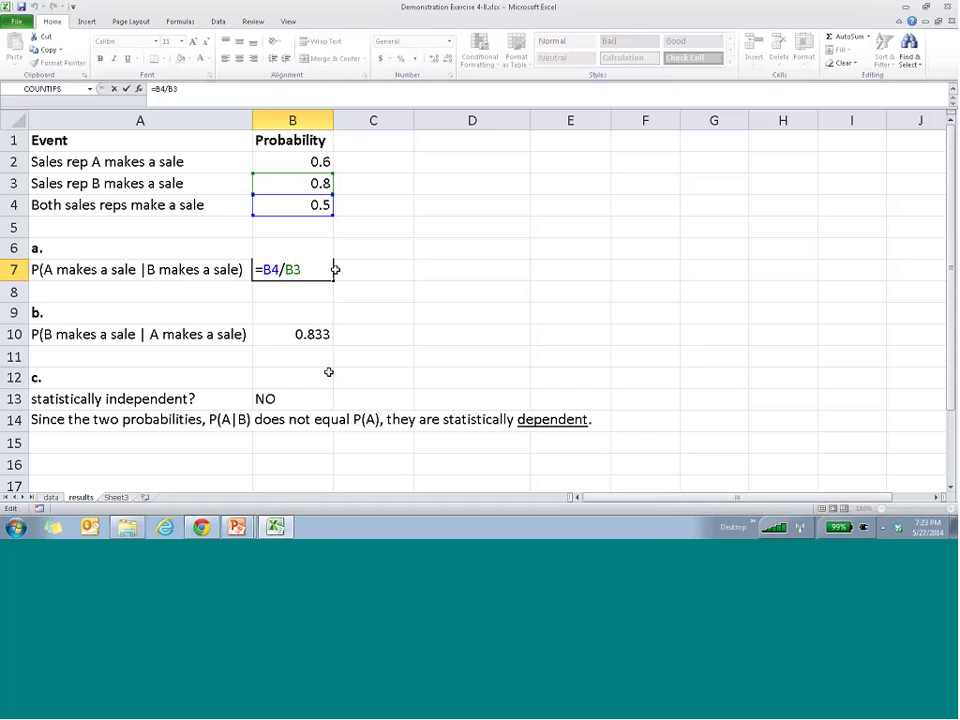
left_click_drag(335, 270, 285, 270)
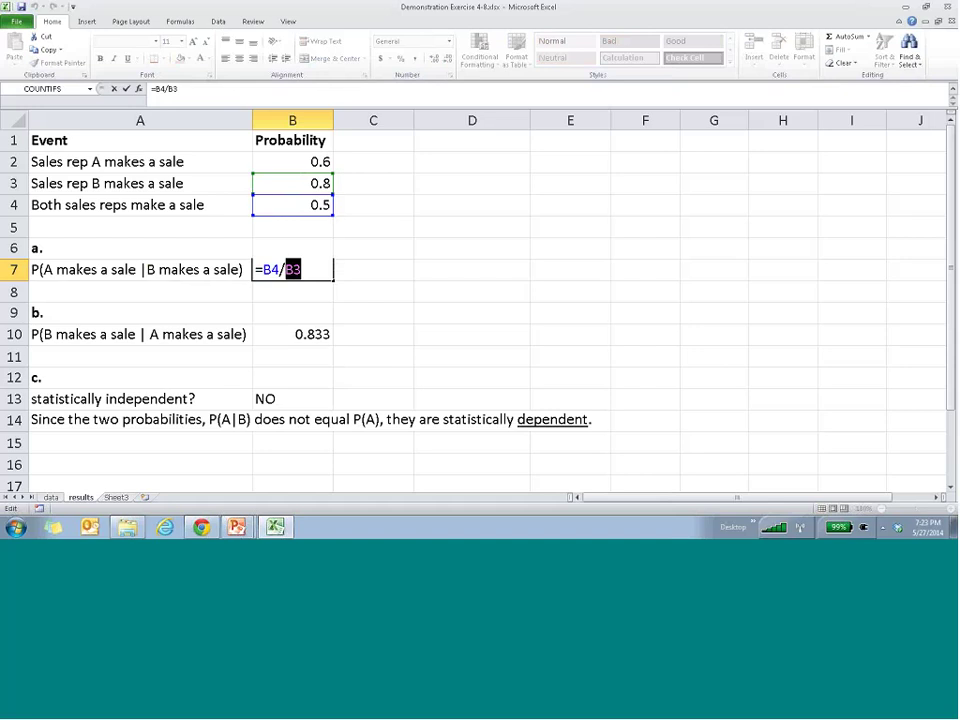
key("ctrl+Return")
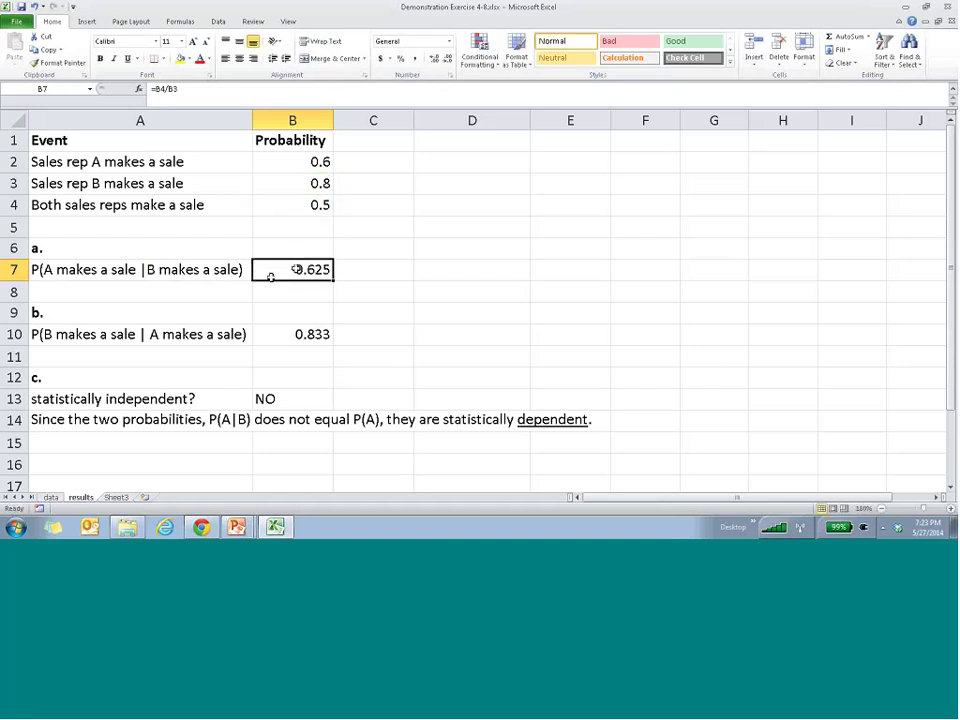
Step: Relate the part a answer and its label in row 7 to the input probabilities in B3 and B4
left_click(296, 207)
mouse_move(306, 182)
left_mouse_down()
mouse_move(375, 184)
mouse_move(303, 178)
left_mouse_up()
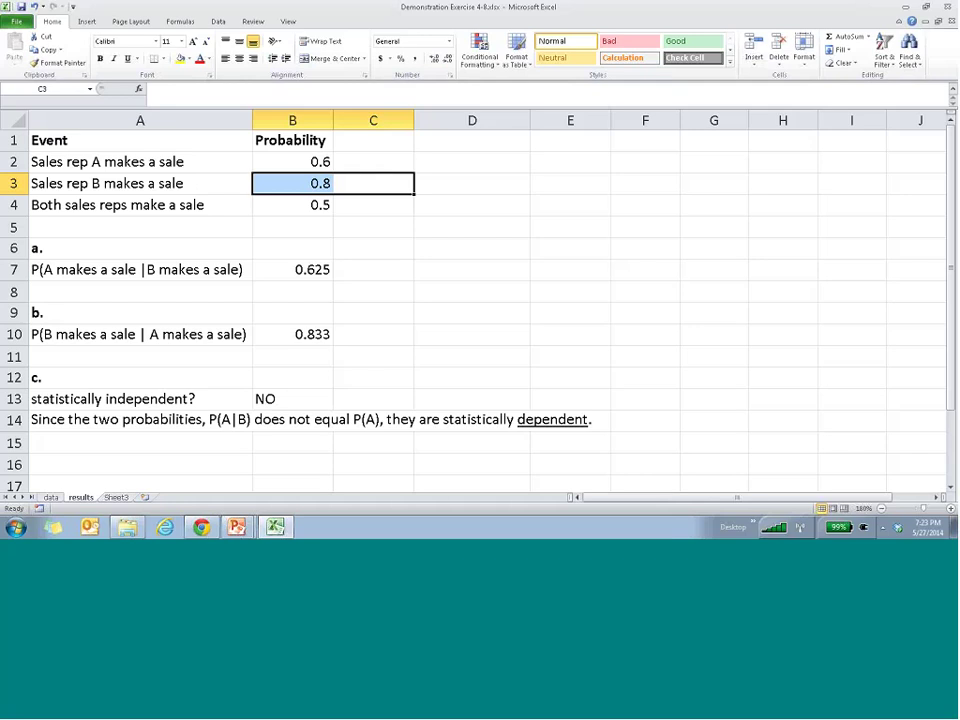
left_click(359, 203)
left_click_drag(359, 203, 300, 200)
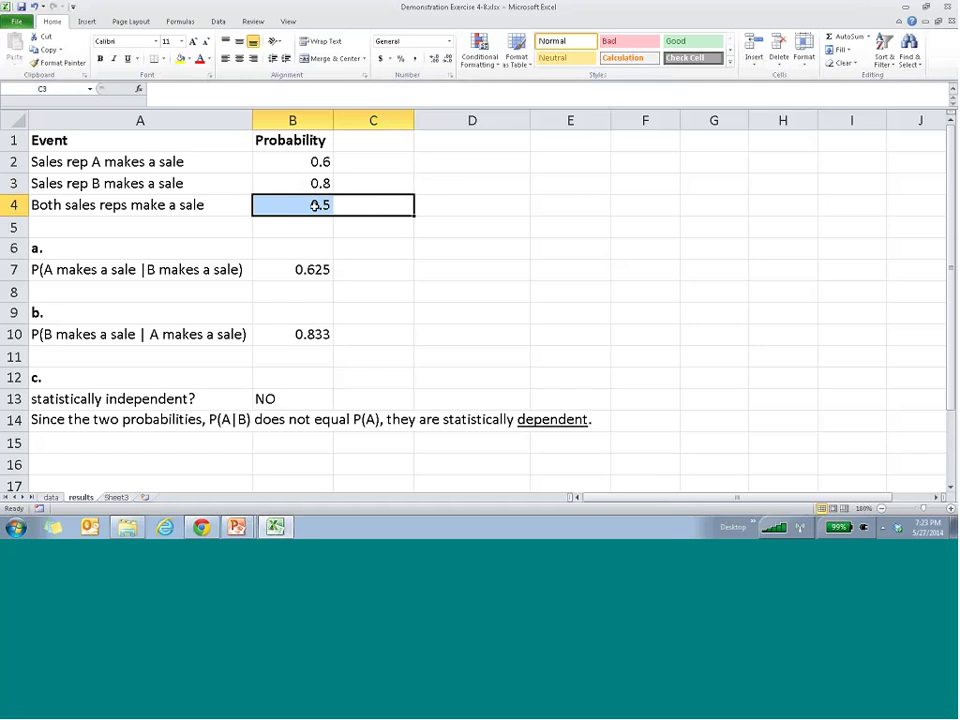
left_click(298, 269)
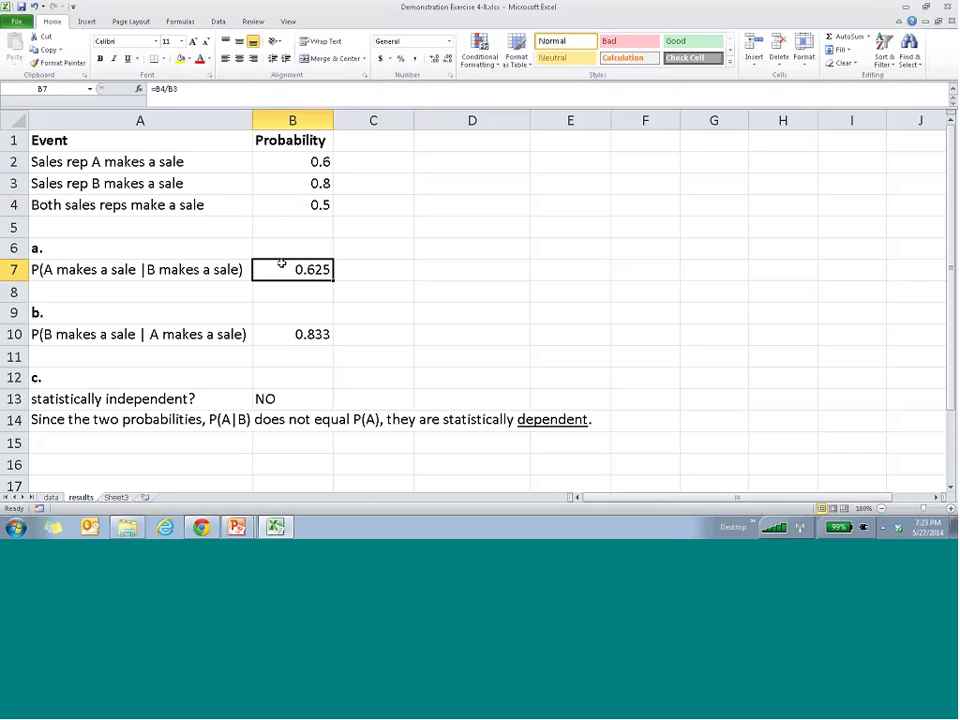
left_click(196, 267)
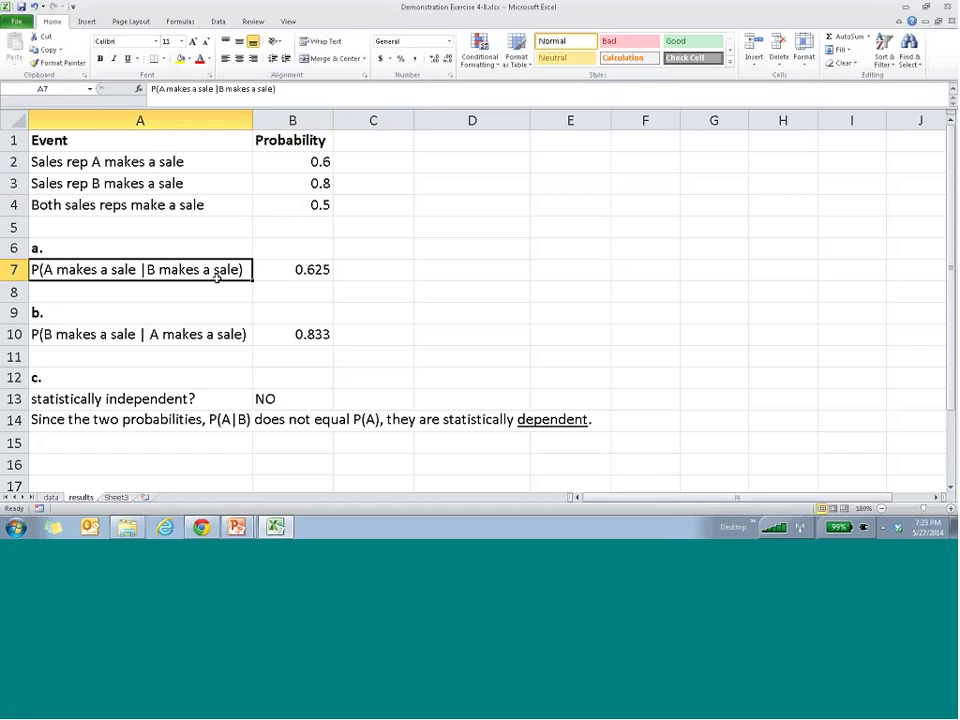
left_click(296, 273)
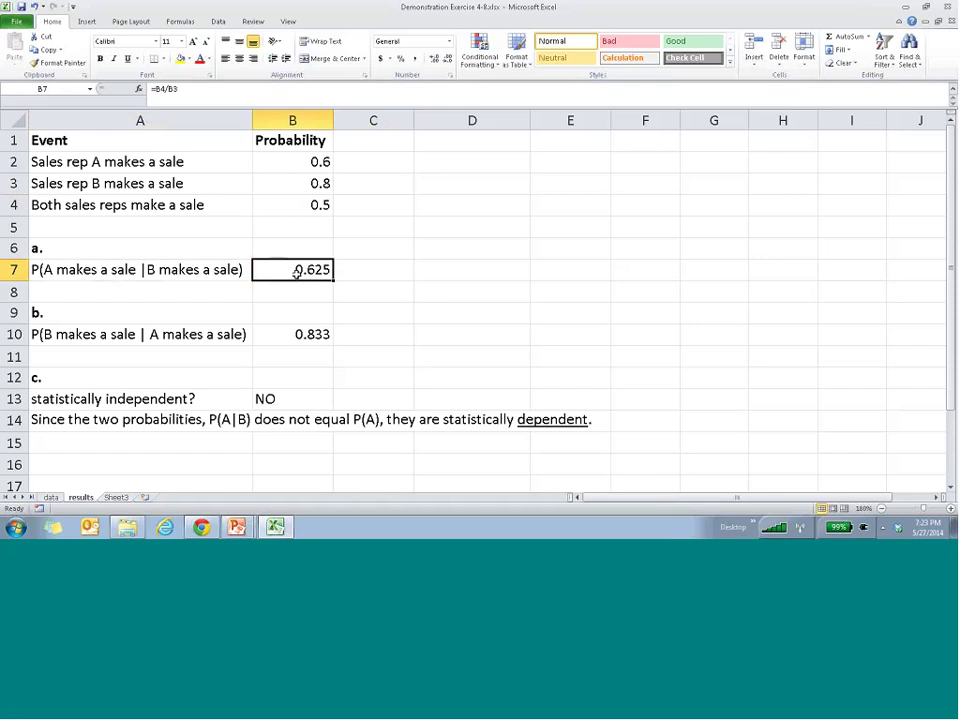
left_click(280, 206)
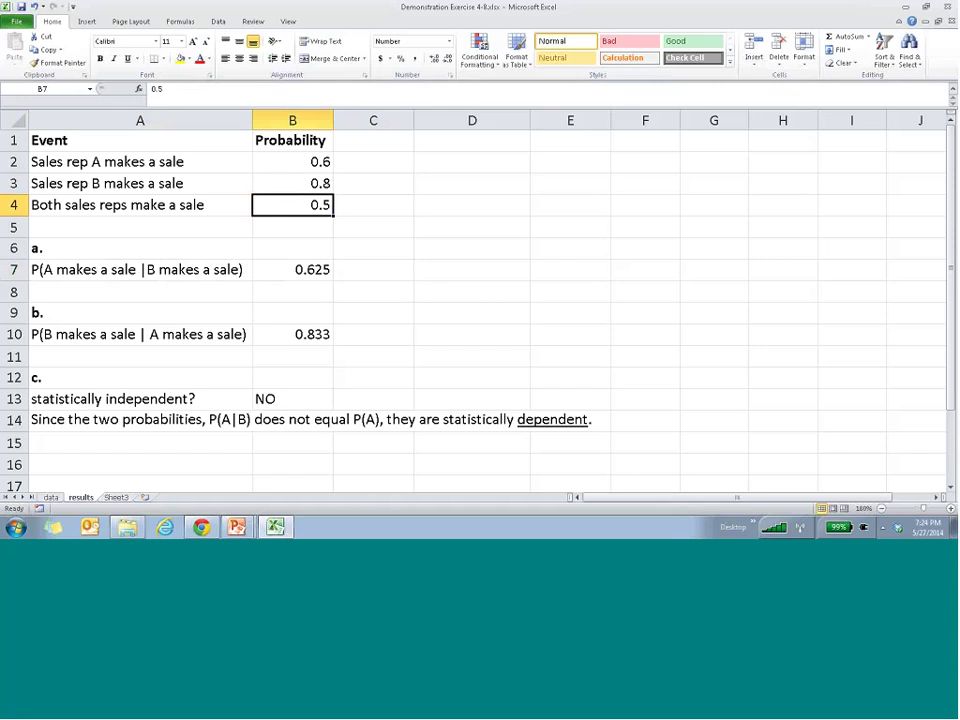
Step: Inspect the part b formula in B10 and highlight its denominator reference B2
left_click(206, 334)
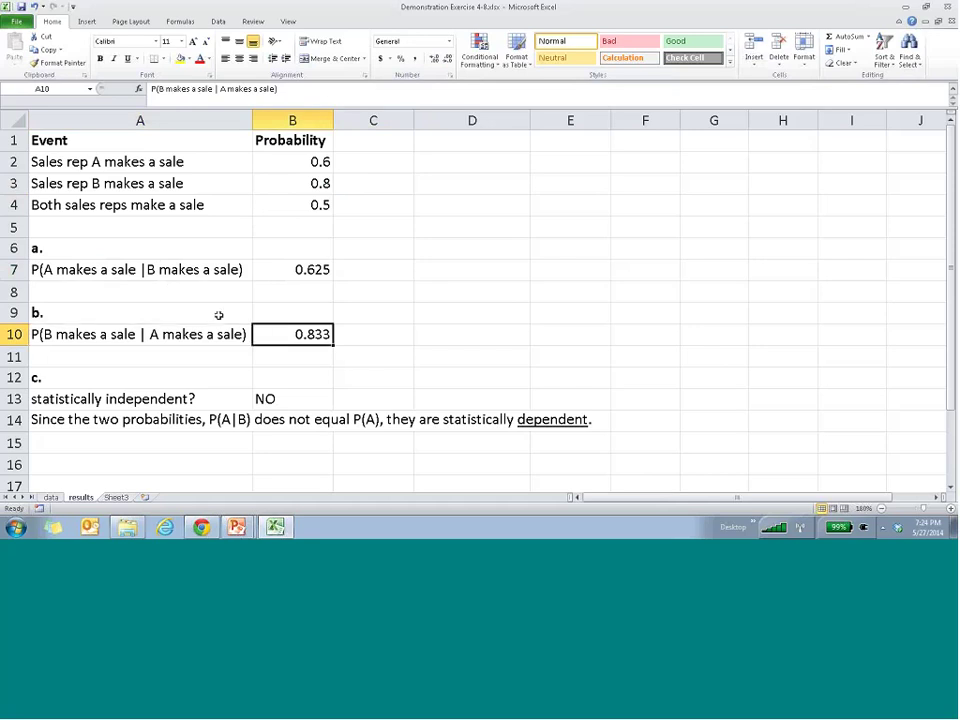
key("F2")
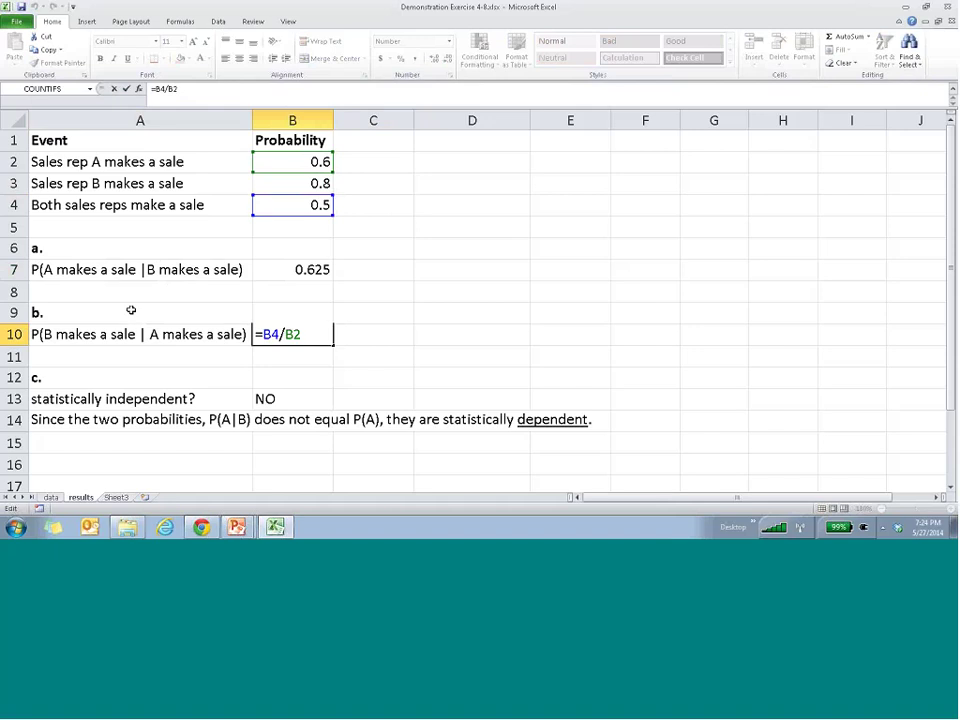
left_click_drag(287, 334, 312, 333)
key("ctrl+Return")
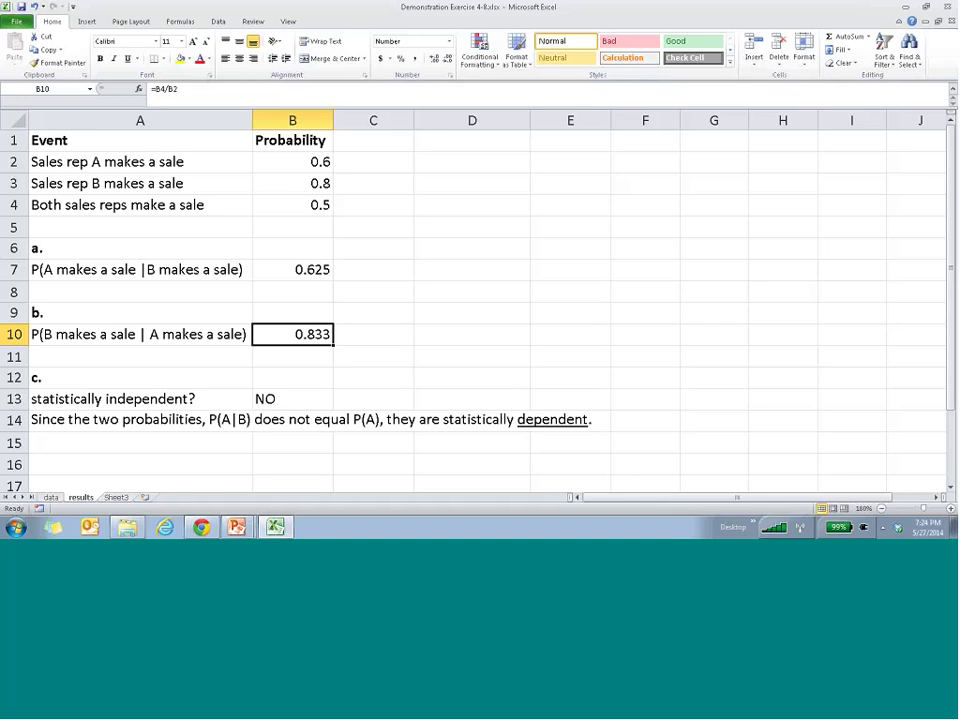
Step: Point out the joint probability in B4, the sales rep A probability in B2 and the part b answer in B10
left_click(299, 205)
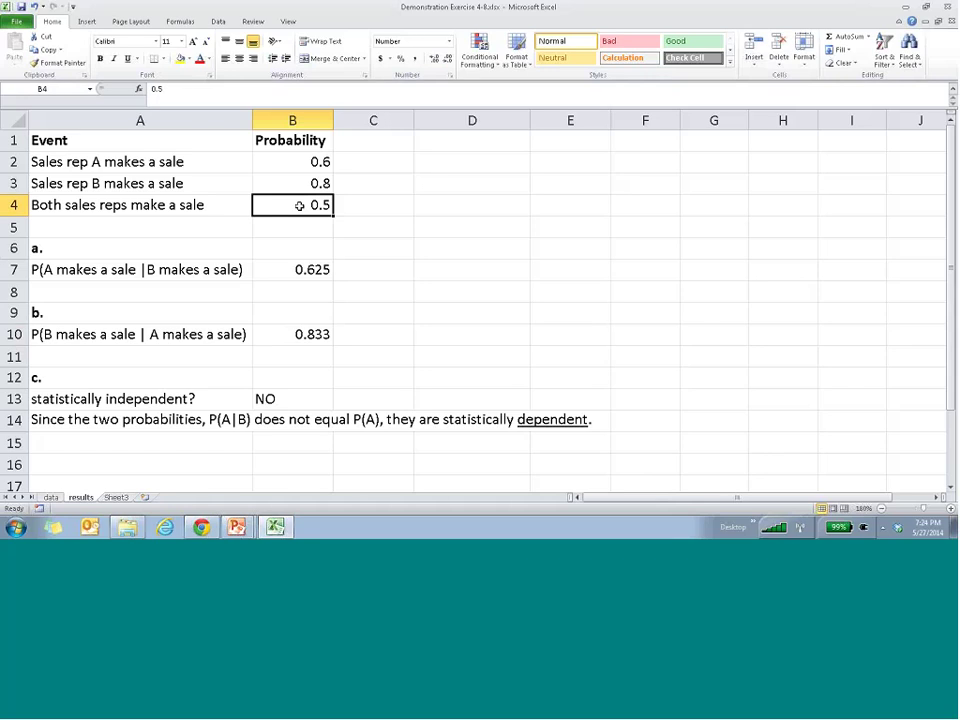
left_click(292, 161)
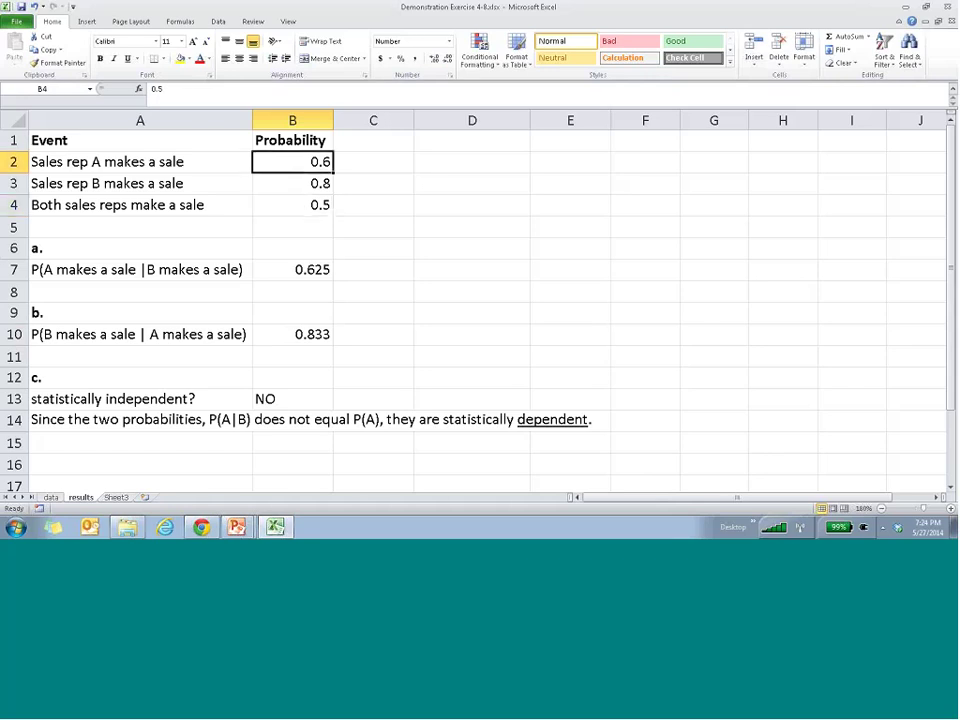
left_click_drag(292, 312, 292, 334)
left_click(300, 330)
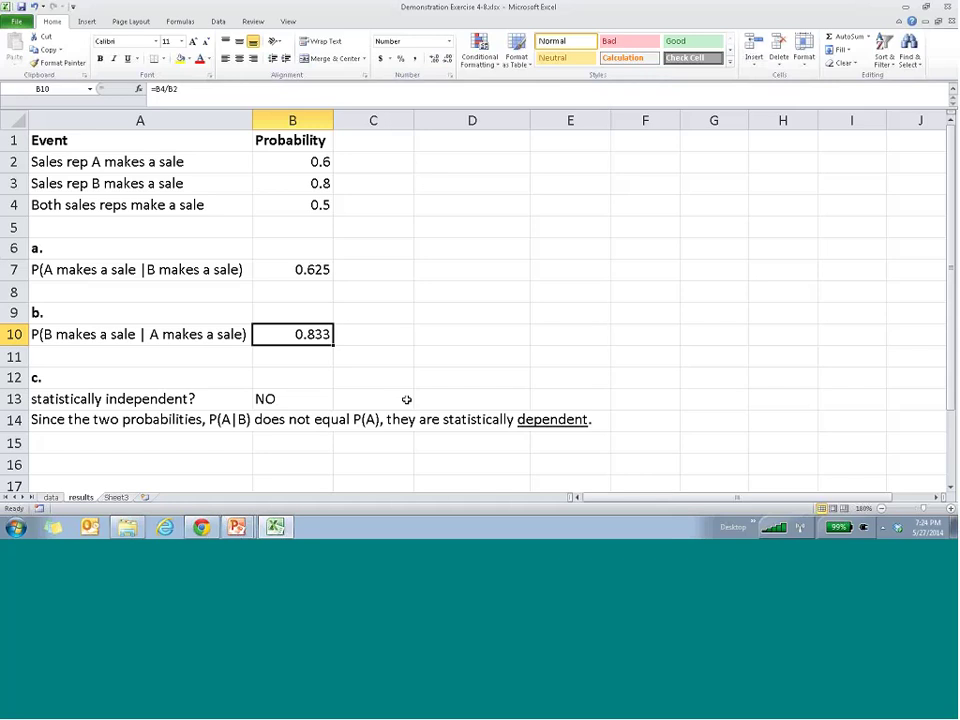
Step: Switch to the chapter 4 presentation in PowerPoint and advance to the Example: Internet Shoppers slide
key("alt+Tab")
key("alt+Tab")
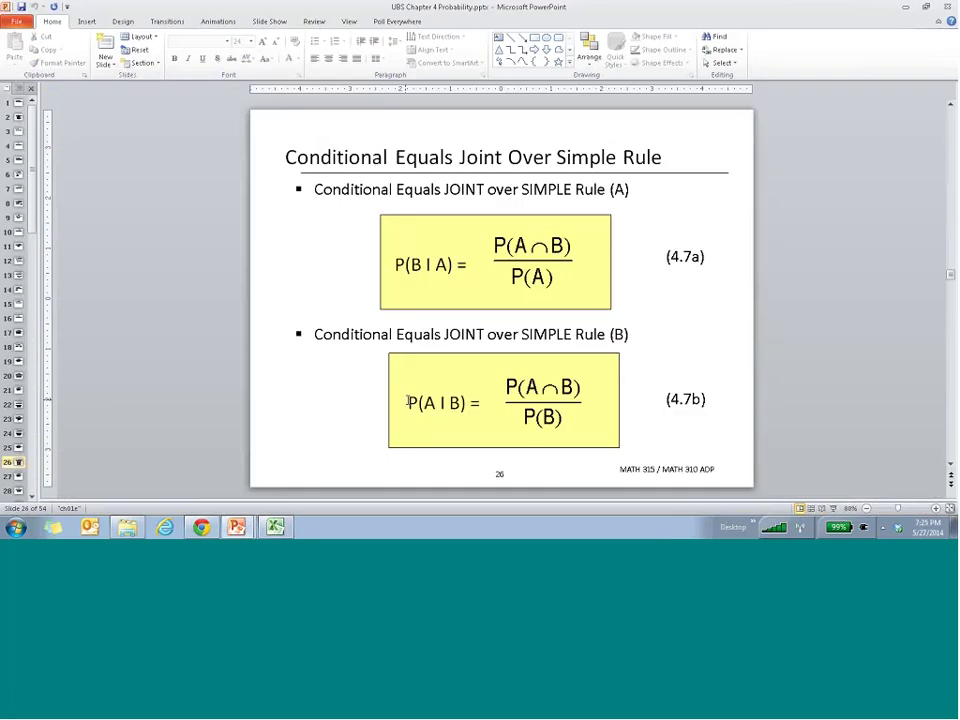
key("Page_Down")
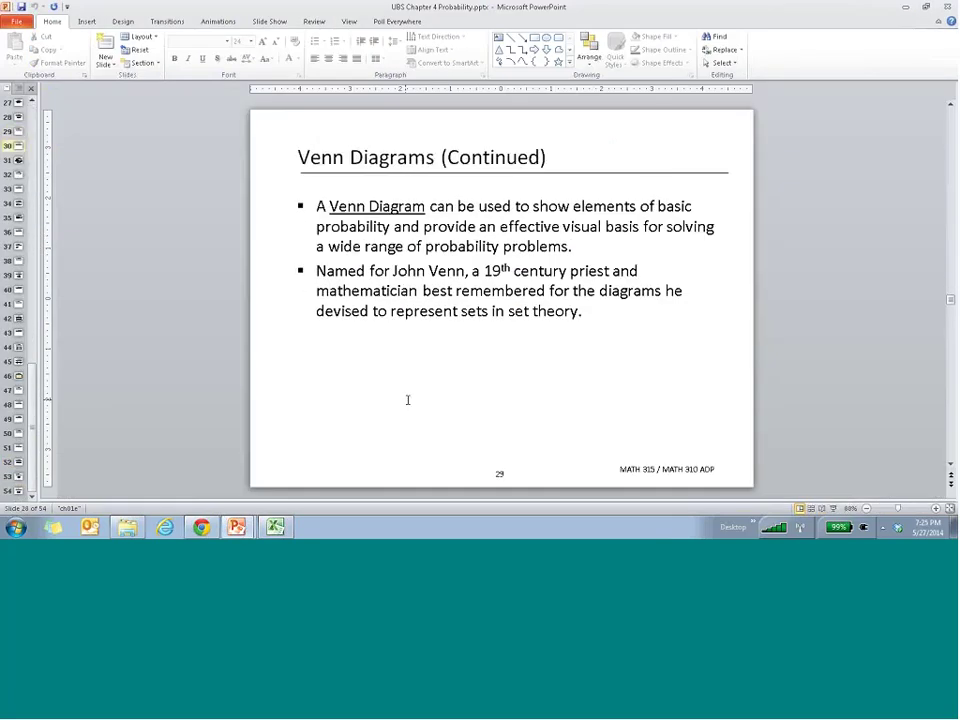
key("Page_Down")
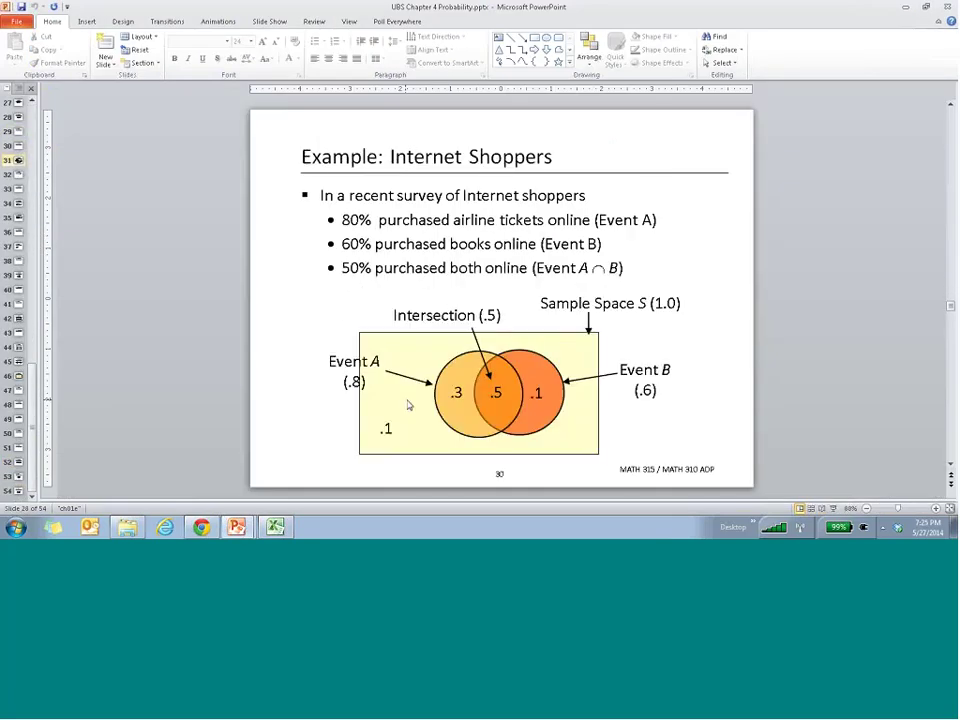
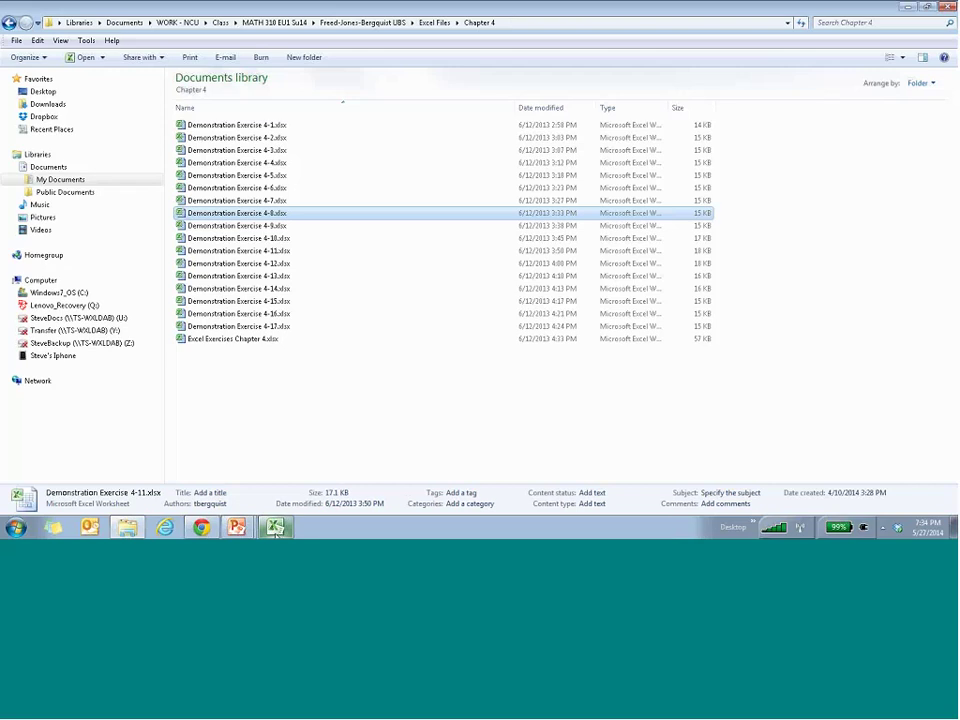
Step: Switch to the Demonstration Exercise 4-11 workbook in Excel and enlarge the results sheet's probability tree to 140%
left_click(275, 528)
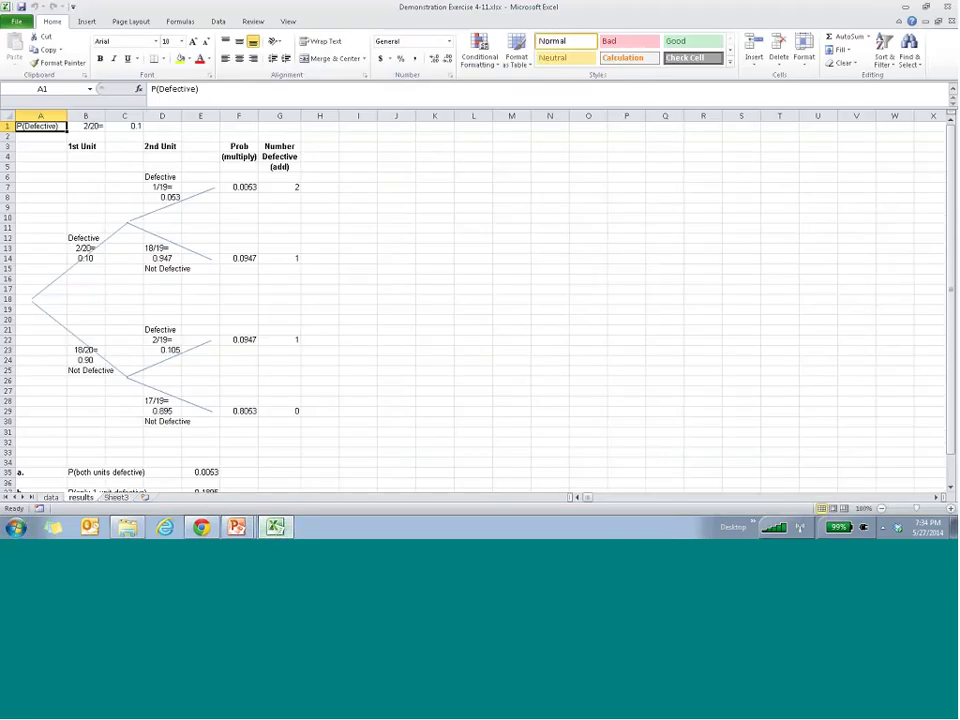
left_click(91, 259)
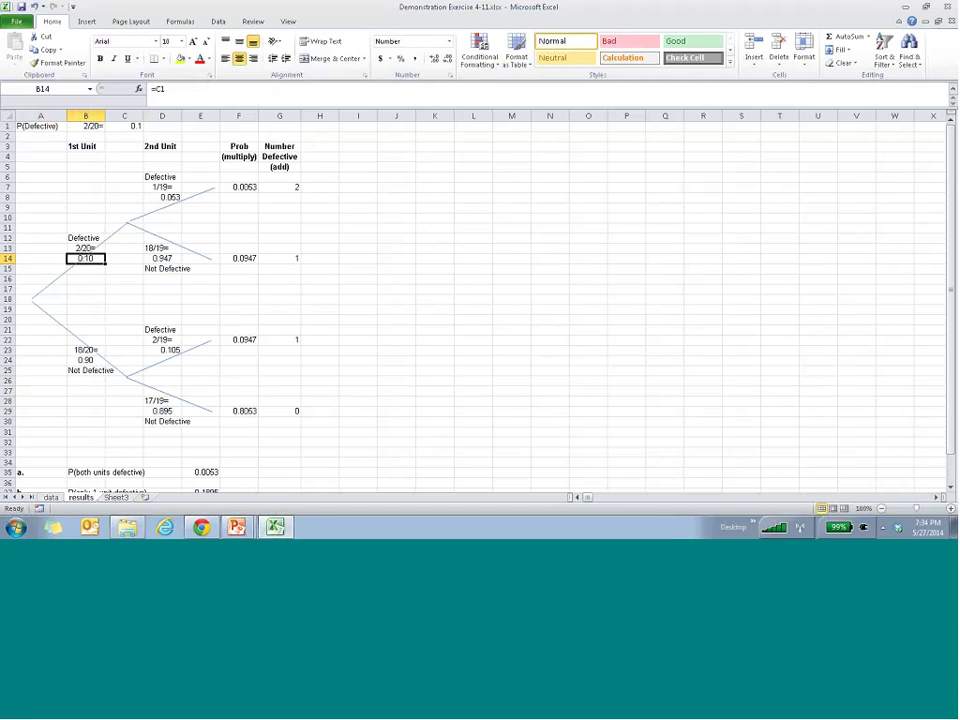
left_click_drag(916, 508, 920, 508)
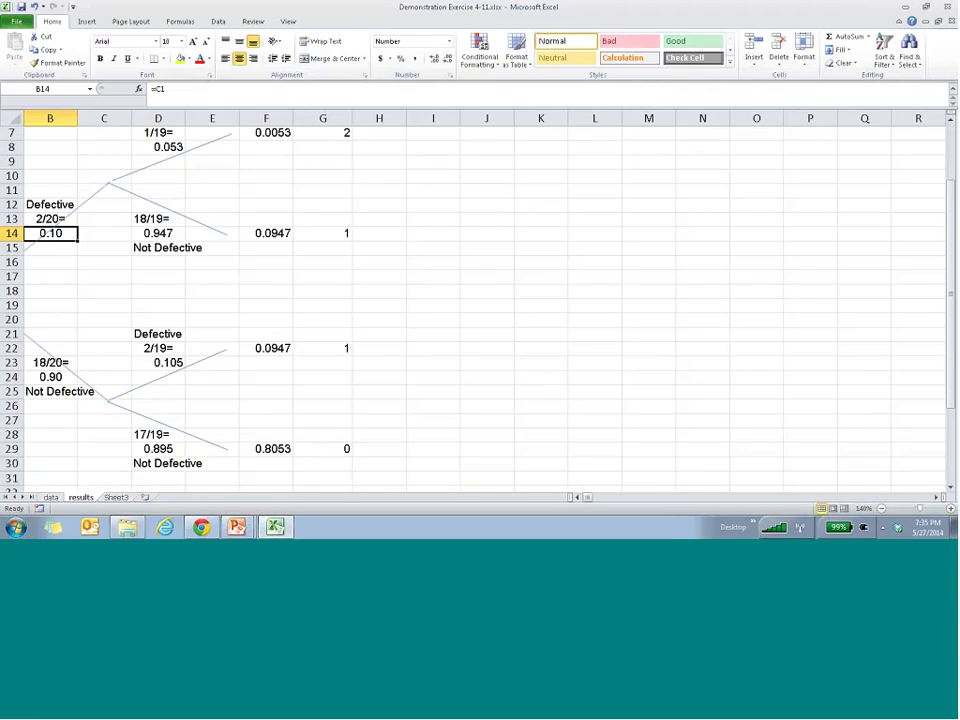
scroll(953, 256, "left", 1)
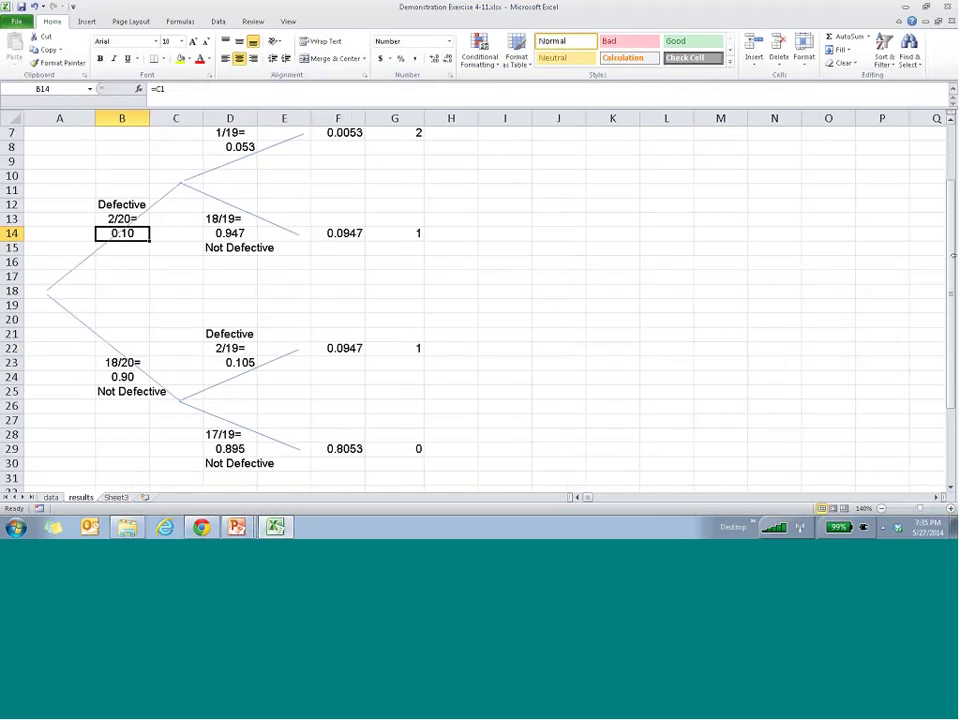
left_click_drag(953, 256, 904, 164)
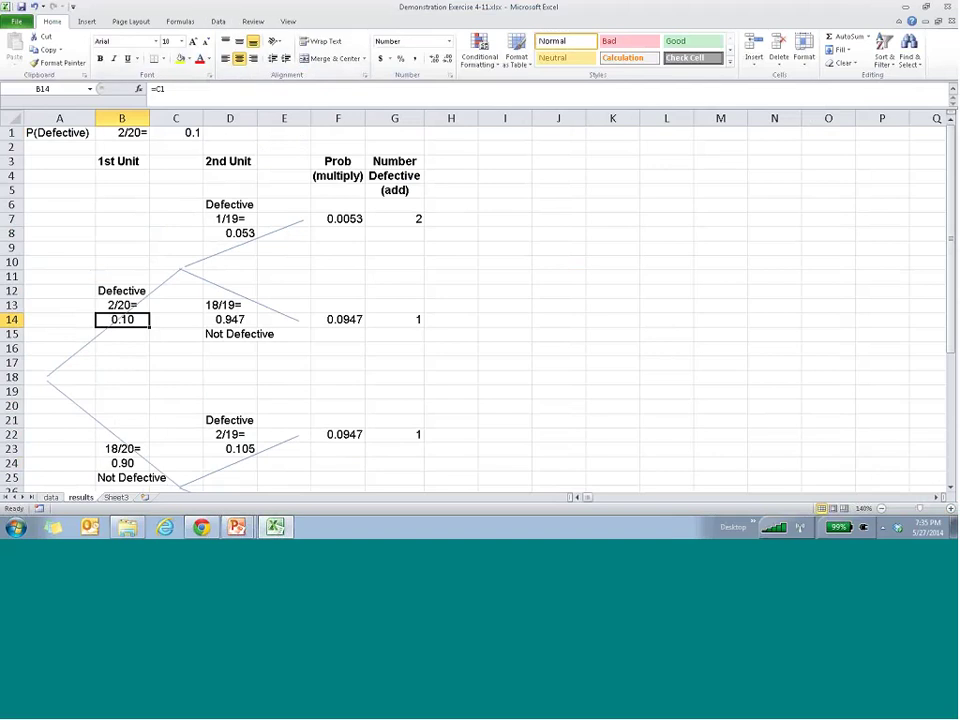
Step: Point out the P(Defective) value in C1 and inspect the first-unit defective formula in B14 that references it
left_click(161, 134)
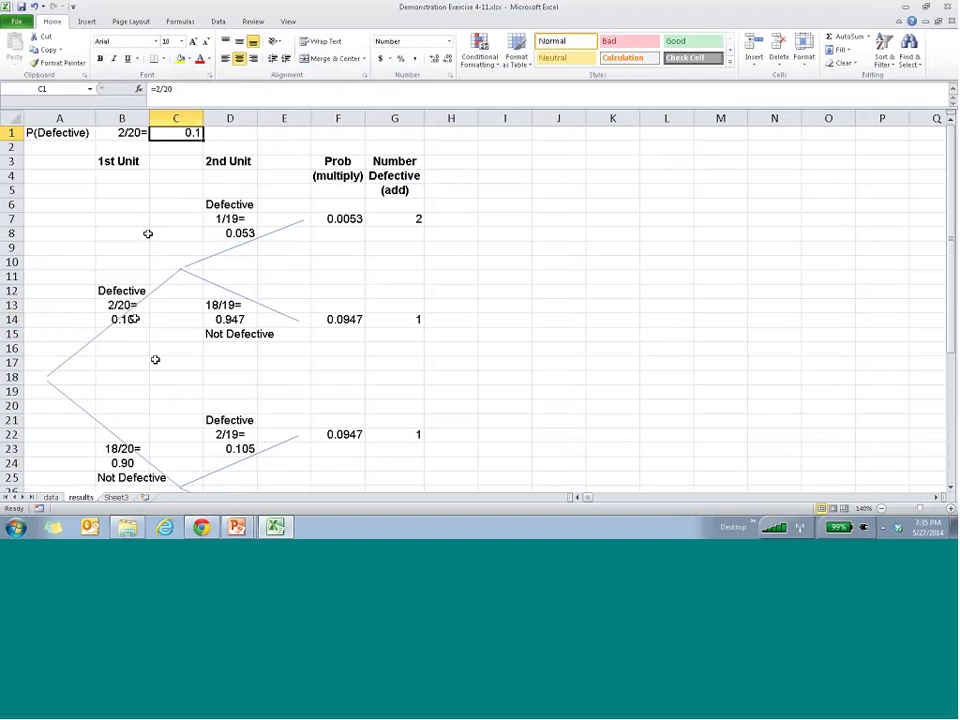
left_click(128, 319)
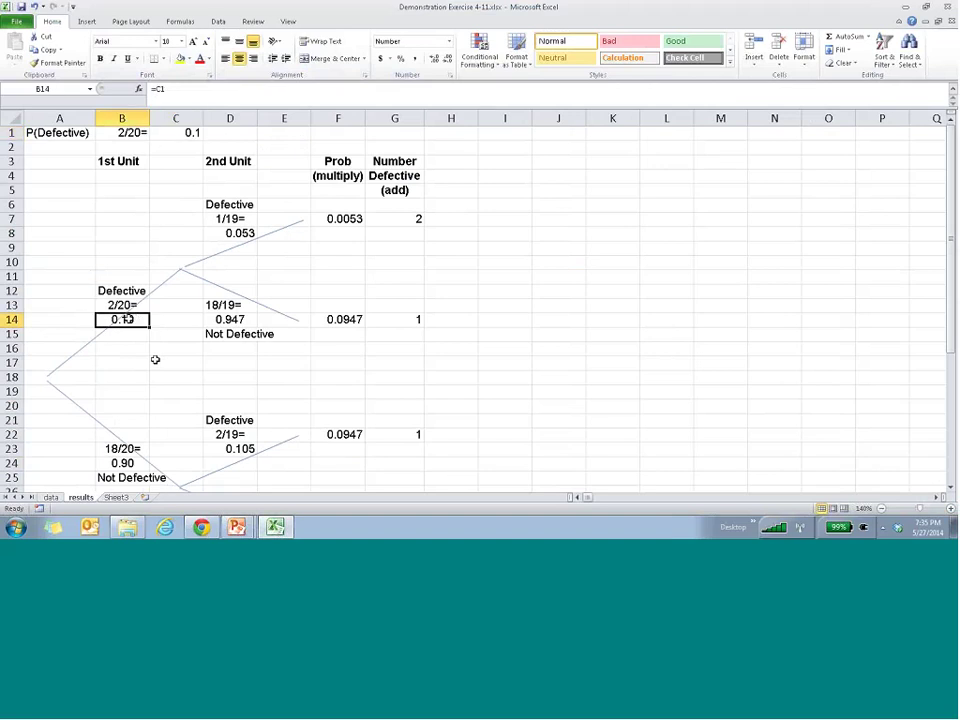
double_click(124, 319)
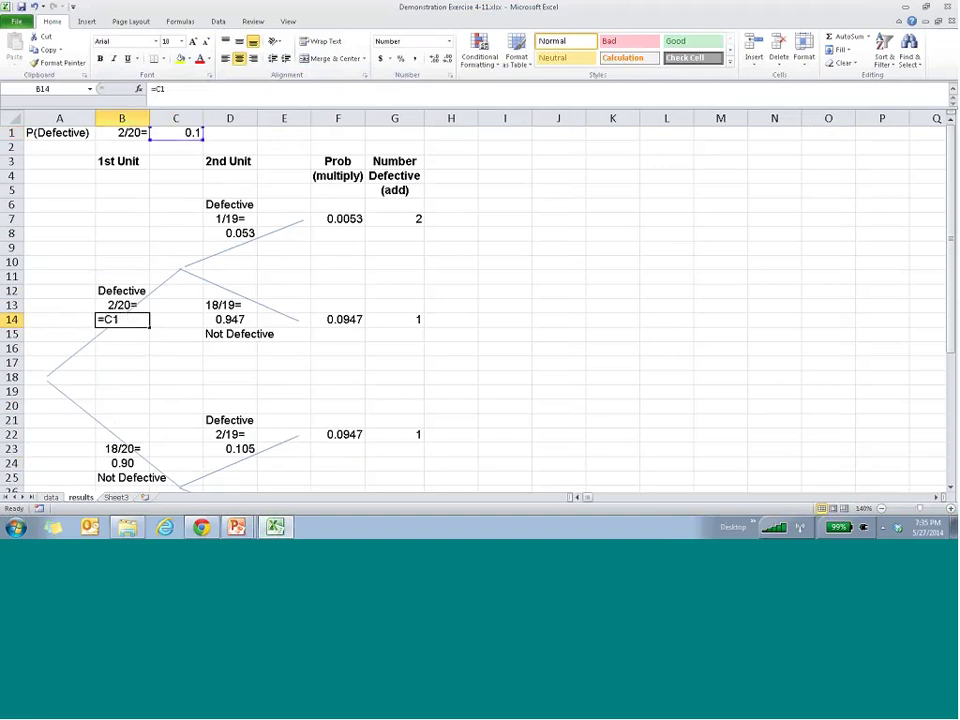
left_click_drag(128, 320, 115, 331)
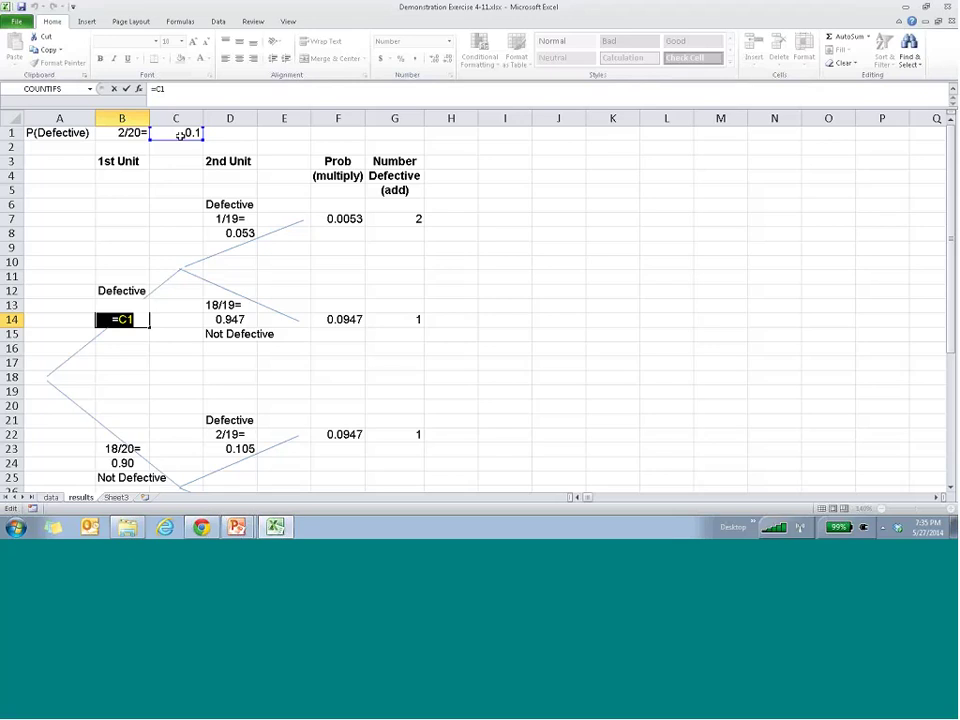
left_click(126, 89)
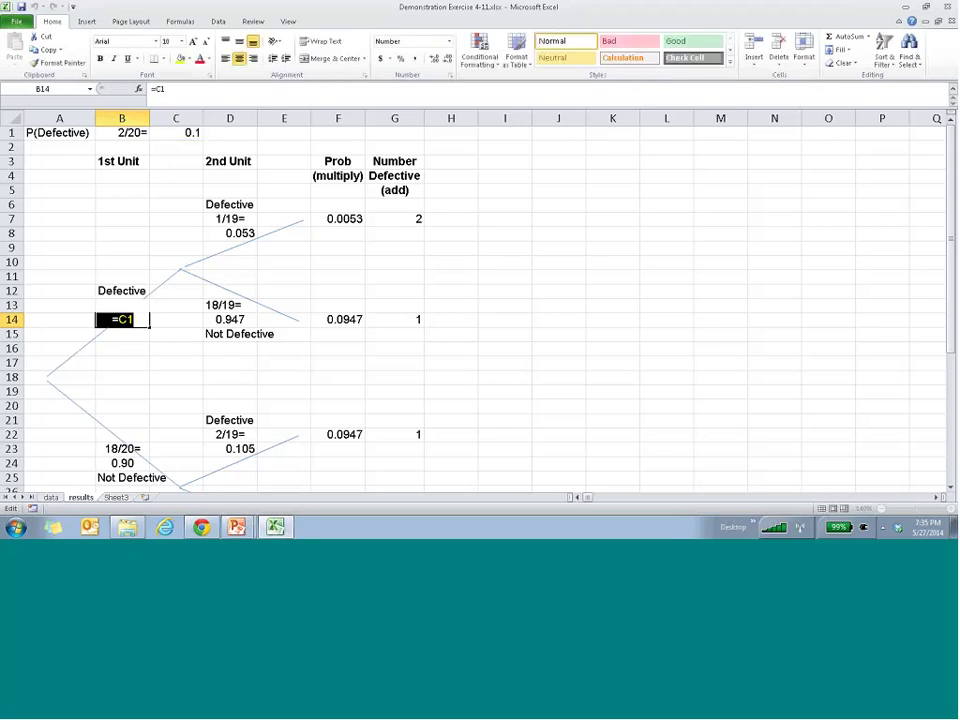
Step: Inspect the first-unit not defective formula in B24 and its reference to B14
left_click(108, 465)
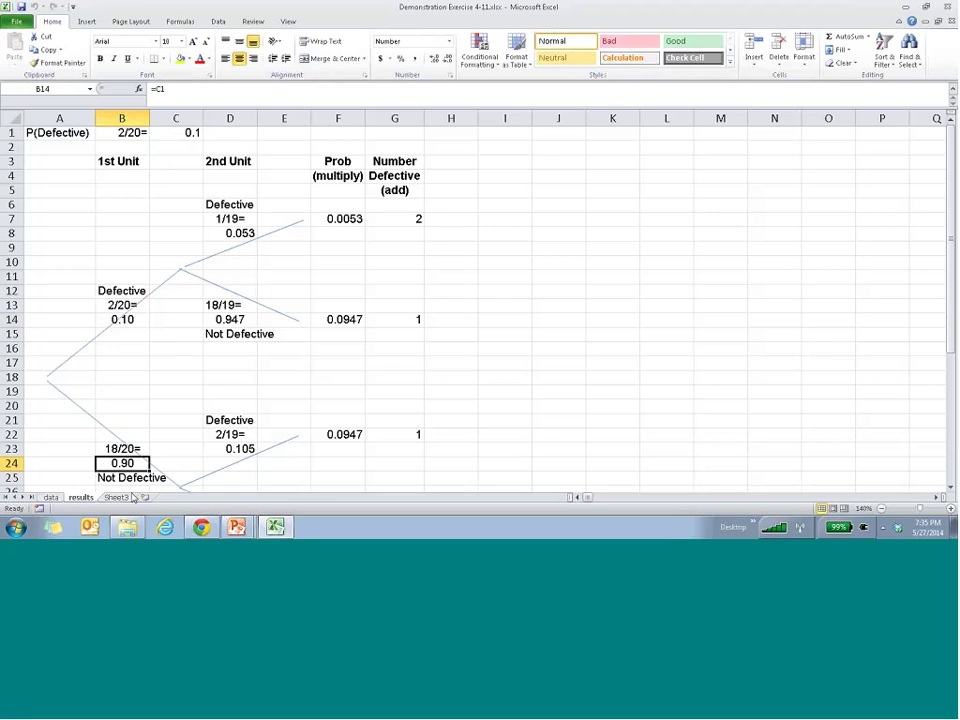
type("=1-B14")
left_click(147, 463)
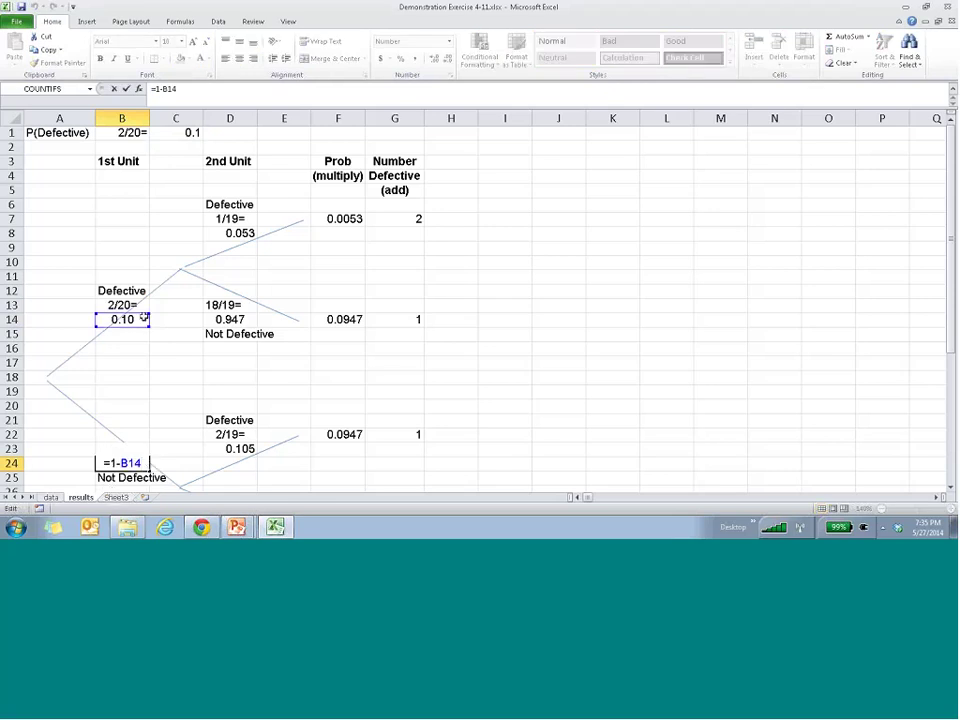
key("ctrl+Return")
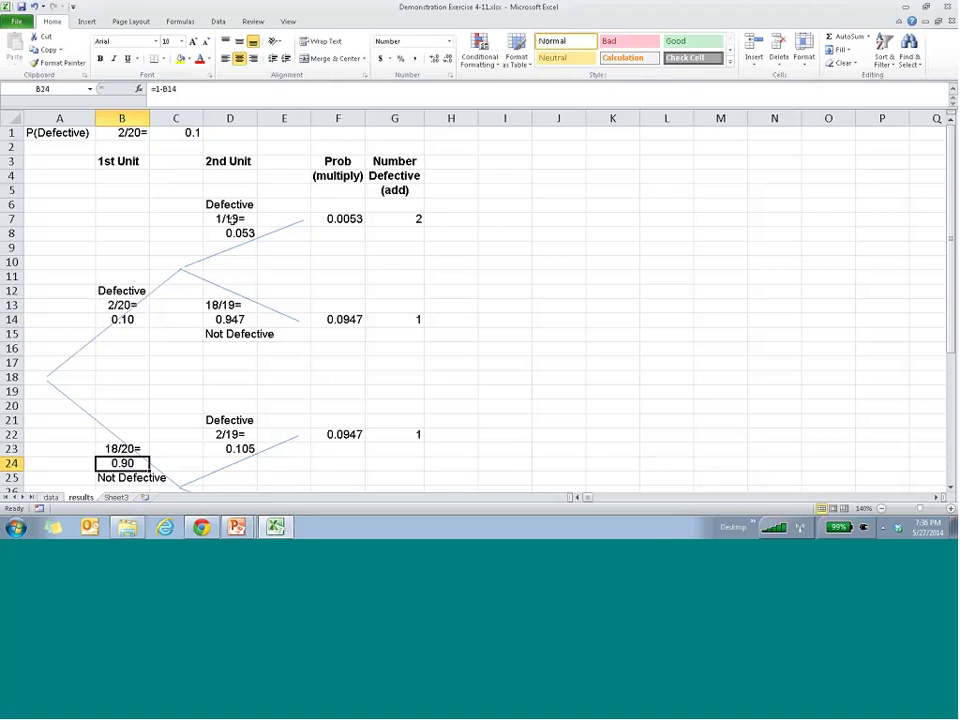
Step: Inspect the second-unit formulas in D8 and D14 for the branches following a defective first unit
left_click(234, 234)
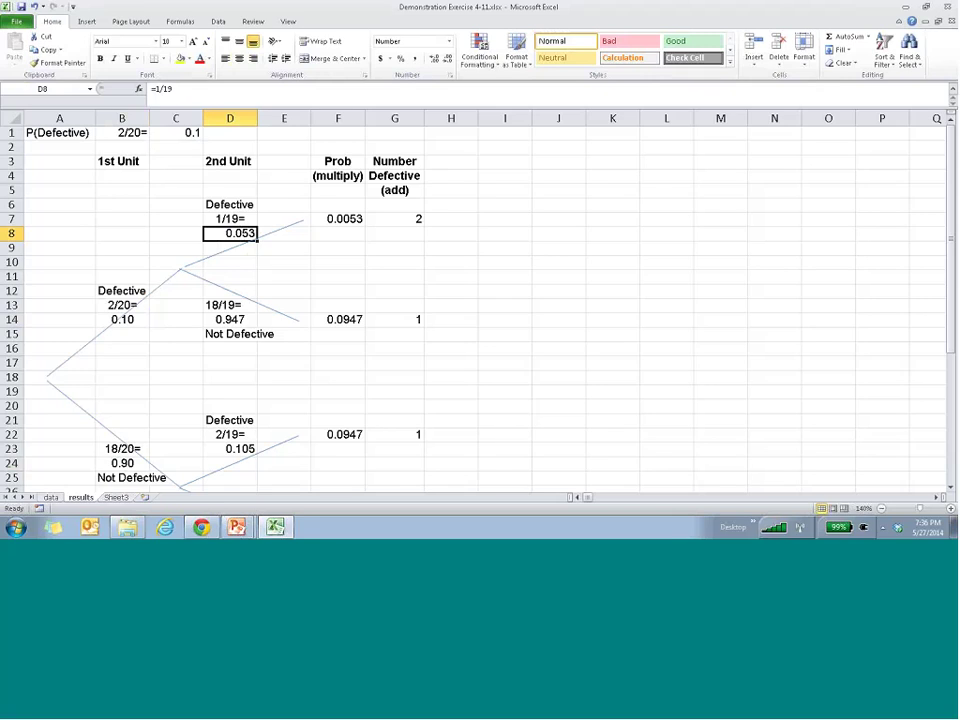
key("F2")
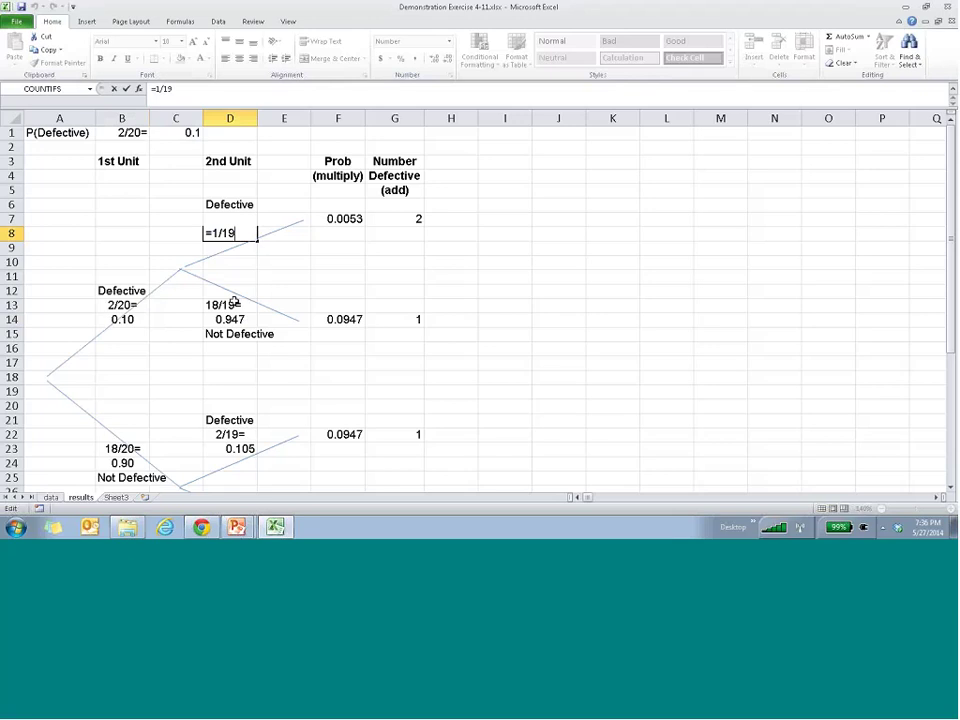
key("Escape")
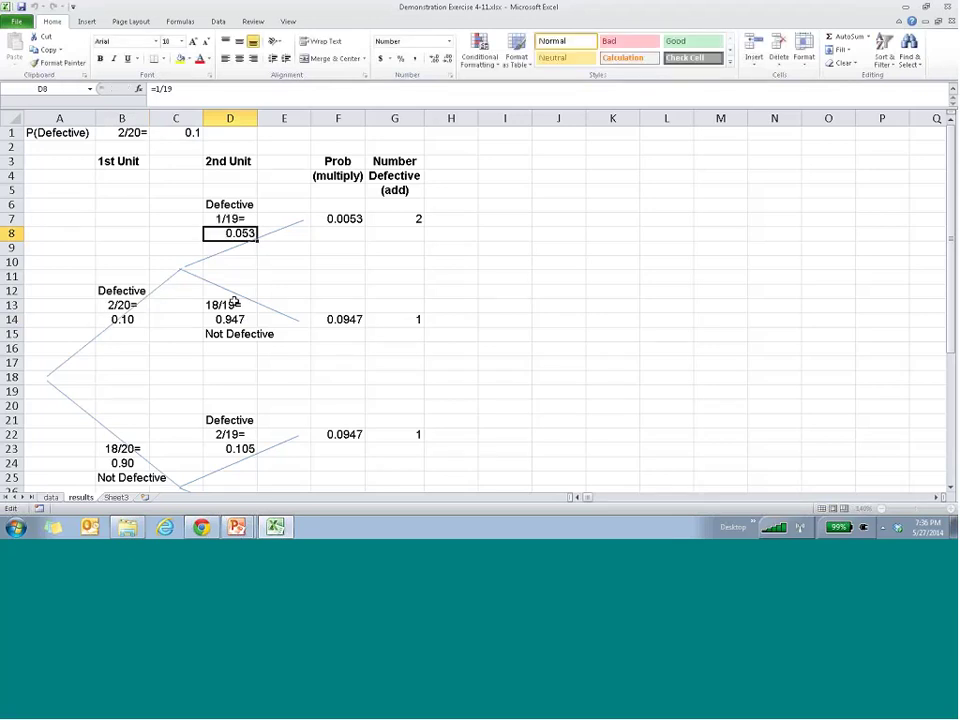
left_click(230, 319)
key("F2")
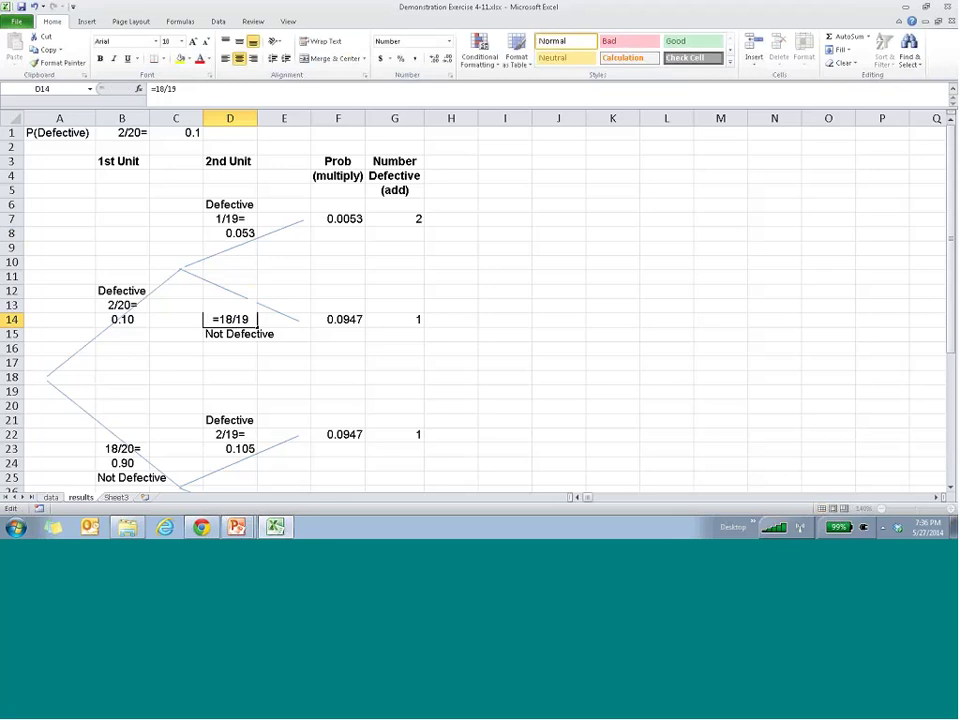
key("Escape")
left_click(212, 292)
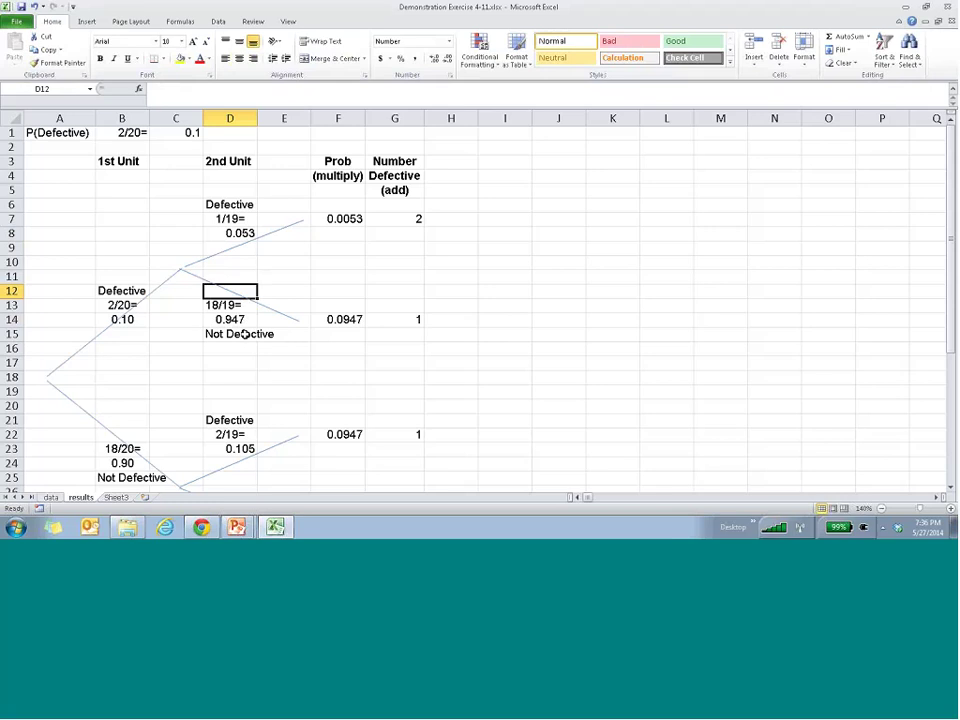
left_click(245, 319)
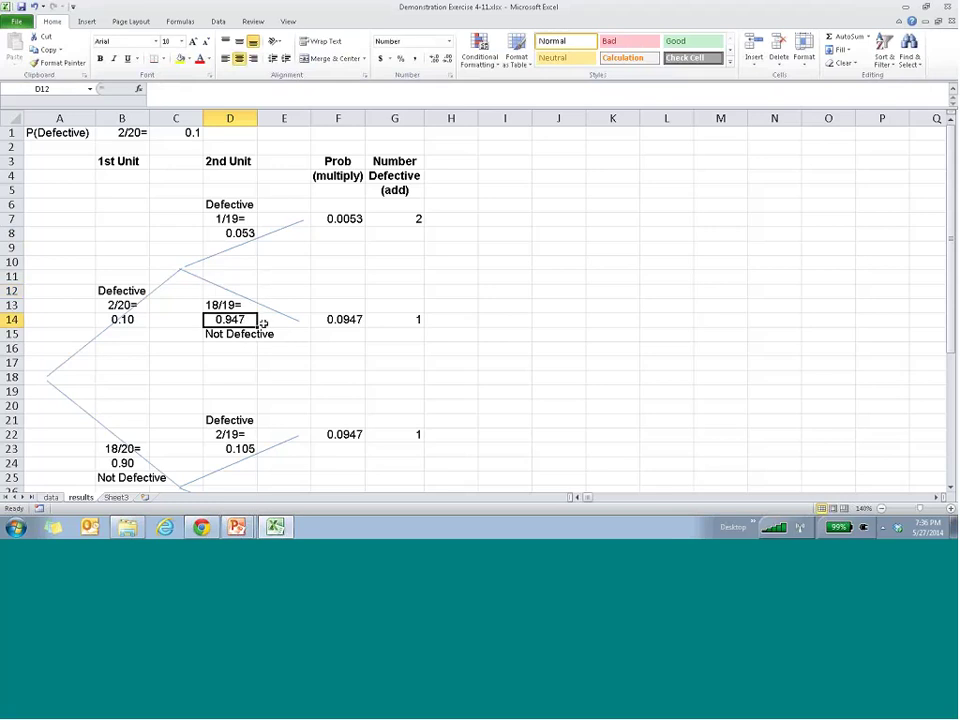
Step: Point out the number defective in G7 and inspect the multiplied probability formula in F7
left_click(397, 207)
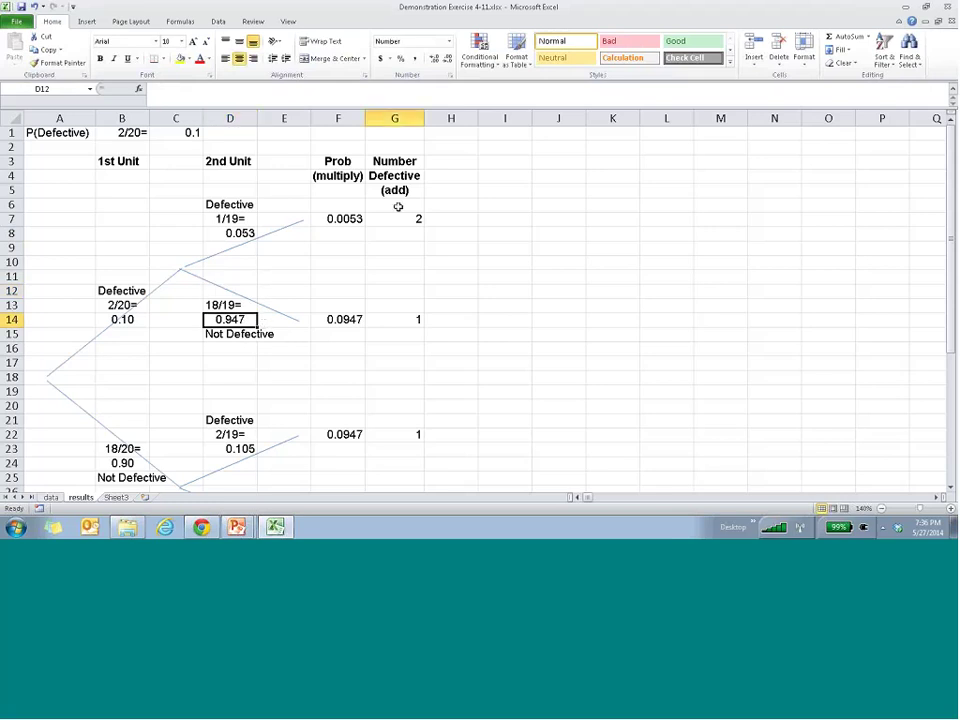
left_click(396, 218)
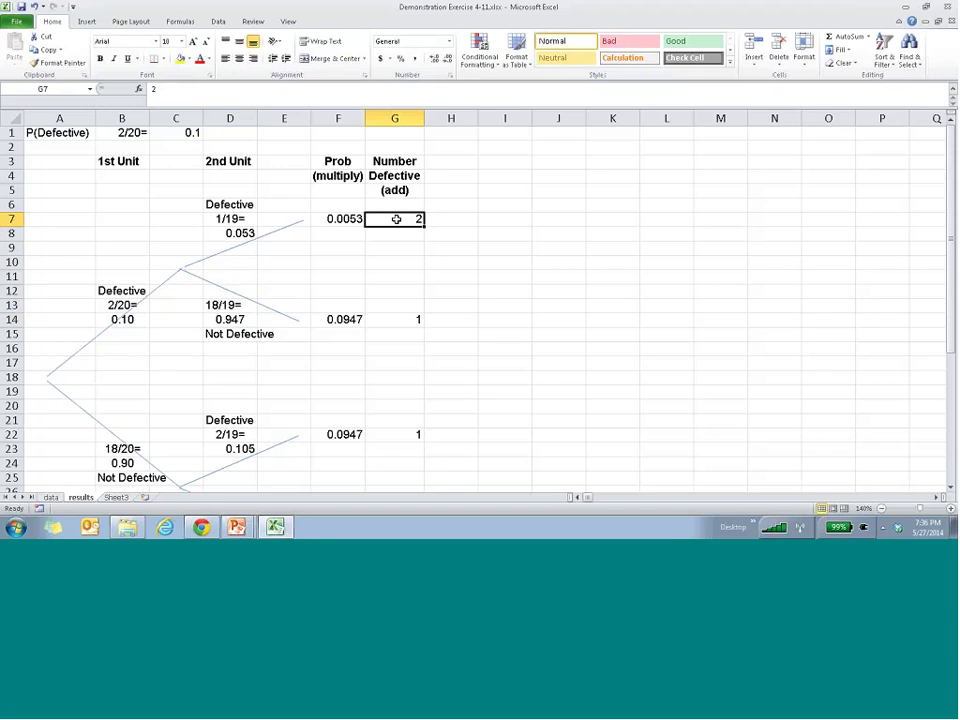
key("Left")
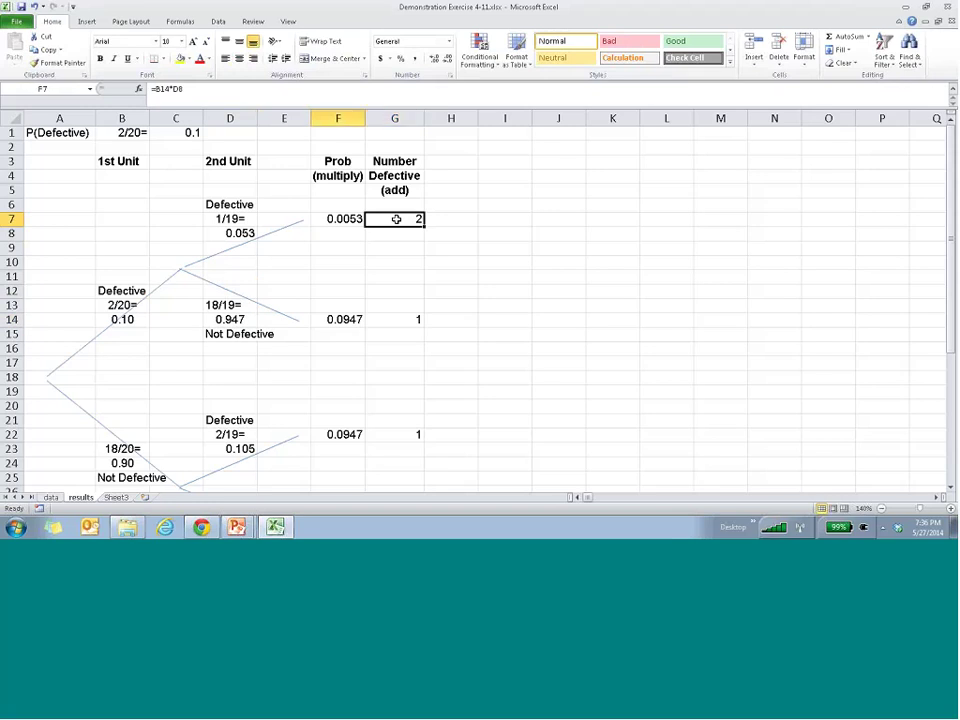
key("F2")
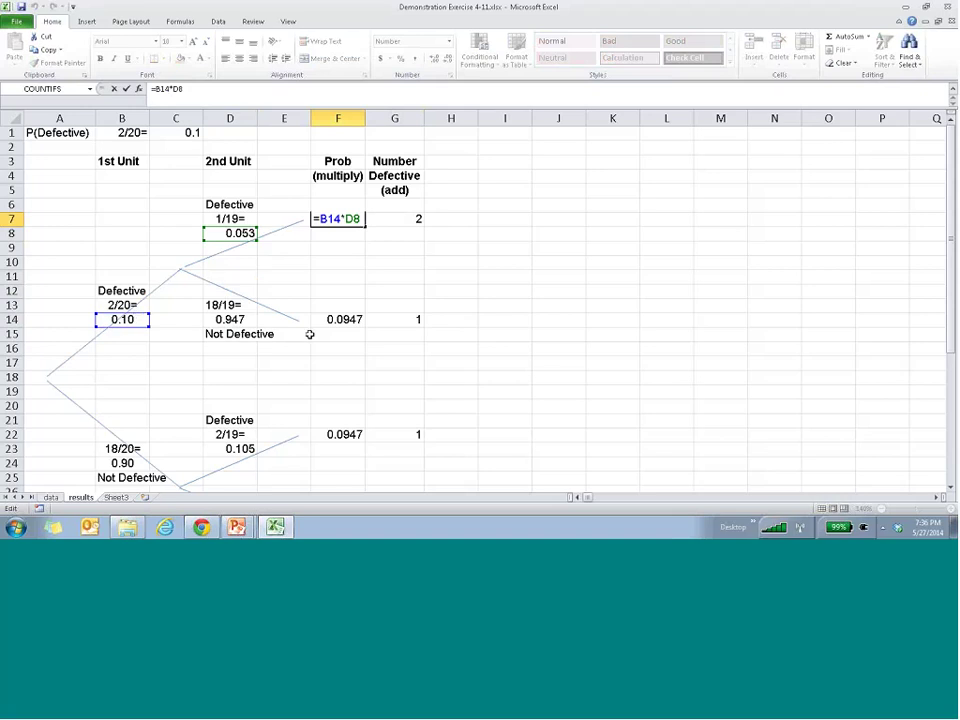
key("Escape")
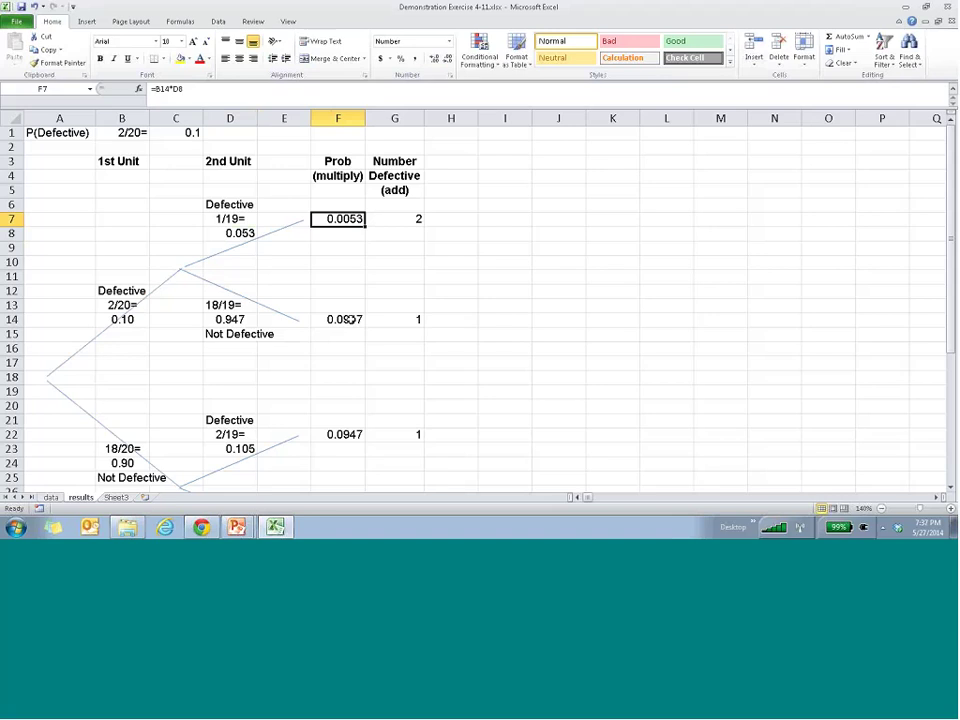
Step: Inspect the multiplied probability formula in F14 and review the remaining branches of the tree
left_click(349, 319)
key("F2")
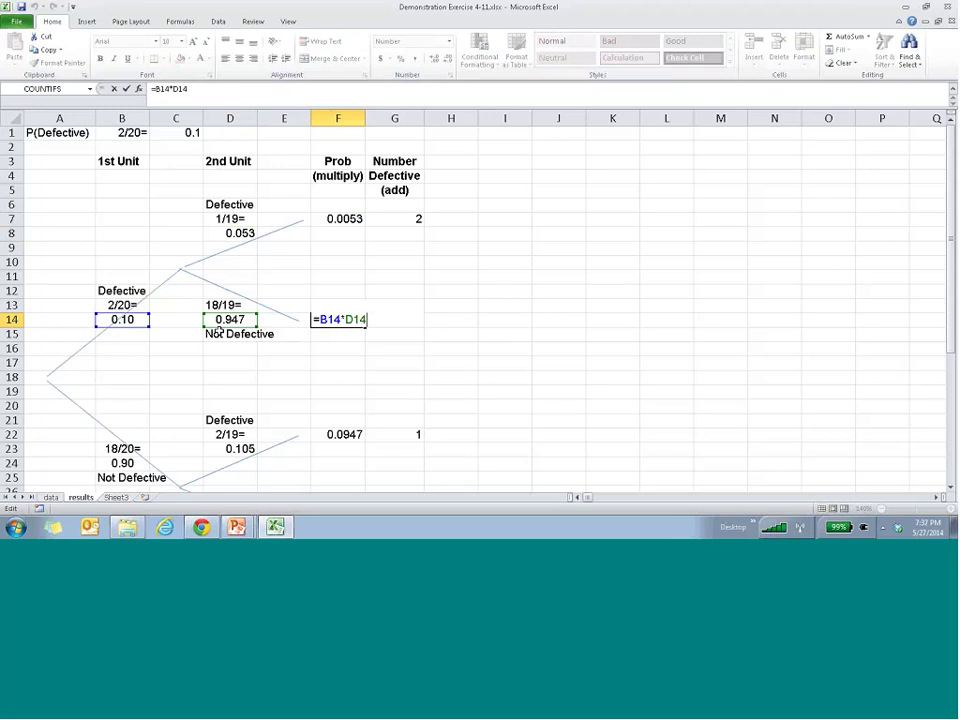
key("ctrl+Return")
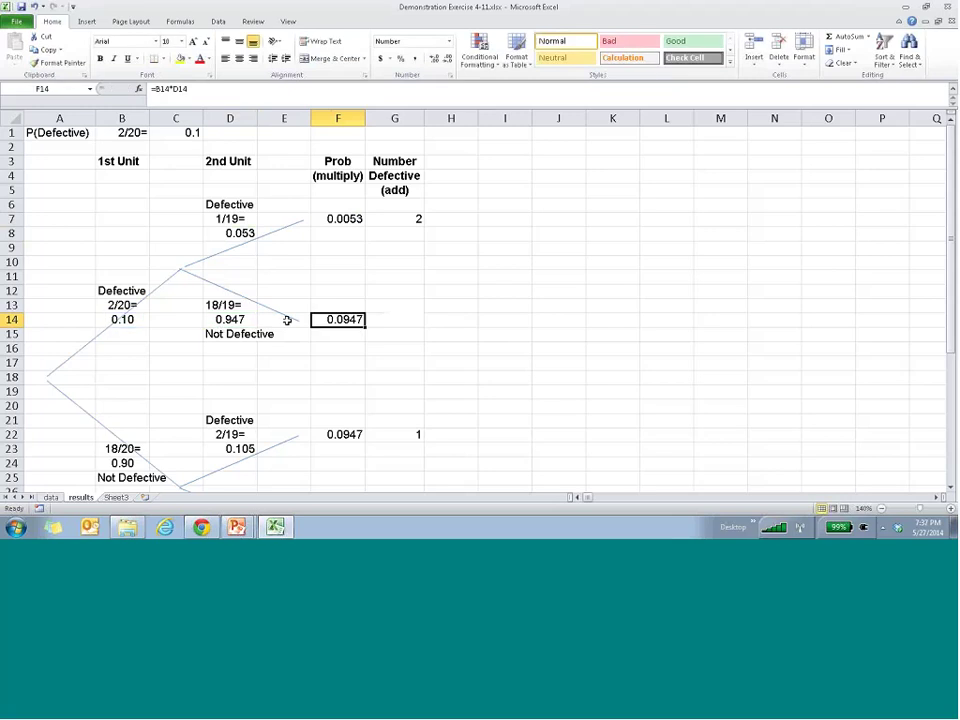
scroll(282, 324, "down", 1)
scroll(282, 324, "down", 1)
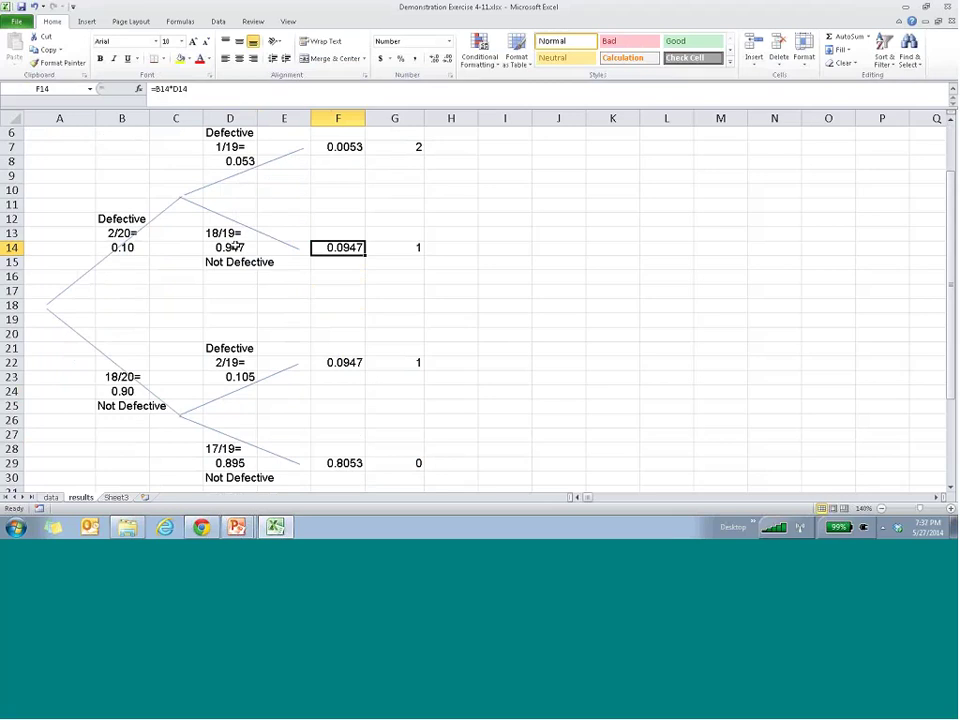
scroll(197, 347, "up", 2)
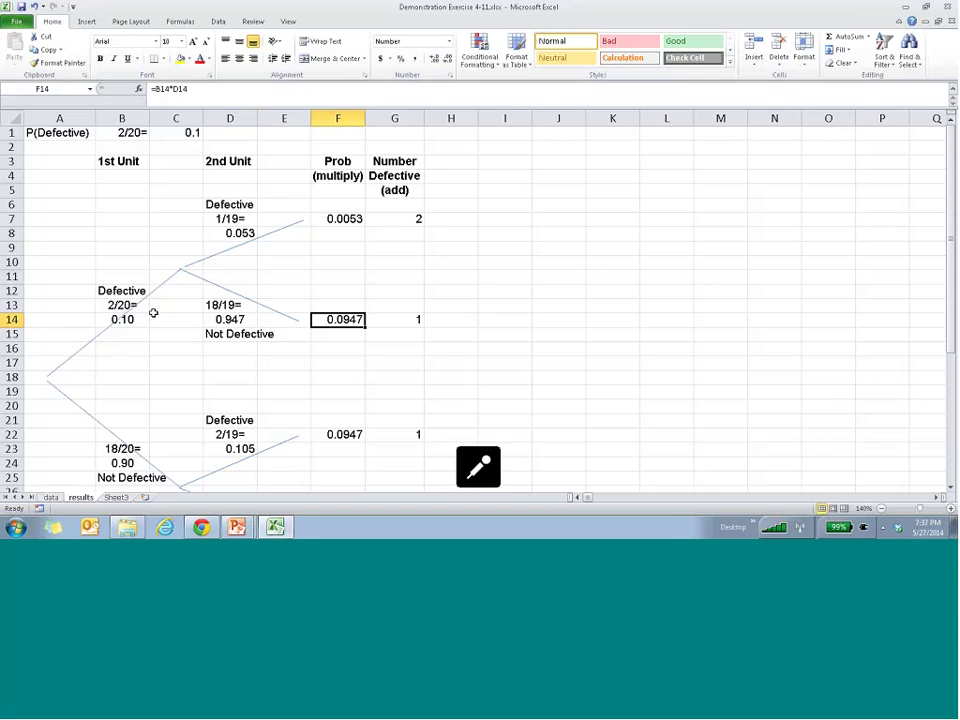
Step: Highlight the Number Defective column from G3 to G29 and review it down to the last branch
mouse_move(365, 155)
left_mouse_down()
mouse_move(425, 241)
mouse_move(411, 486)
mouse_move(410, 465)
left_mouse_up()
scroll(439, 437, "up", 2)
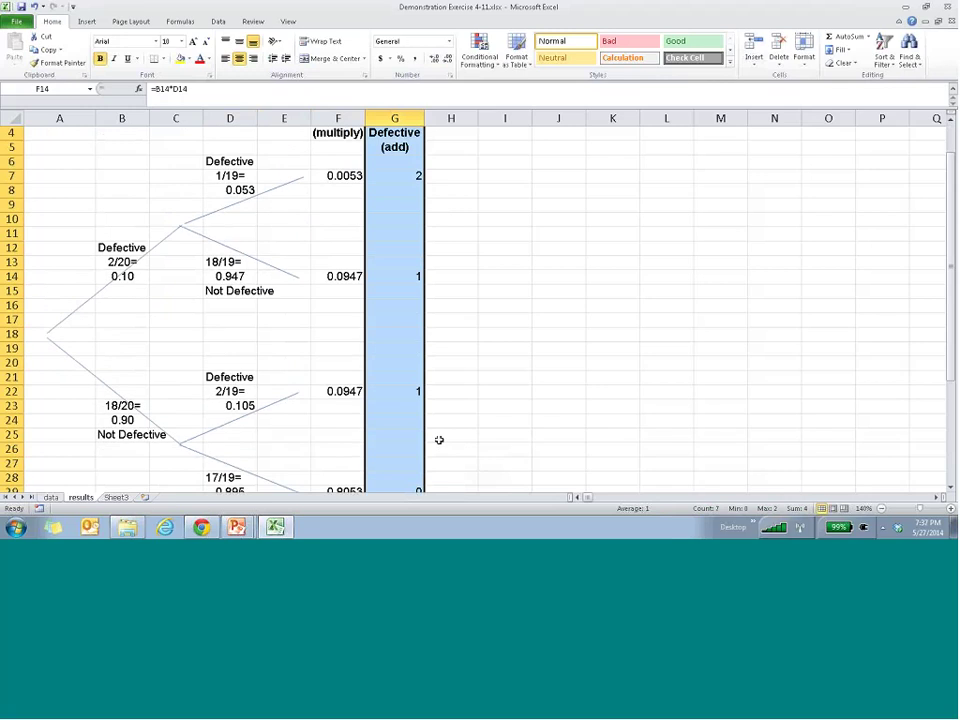
scroll(420, 425, "down", 2)
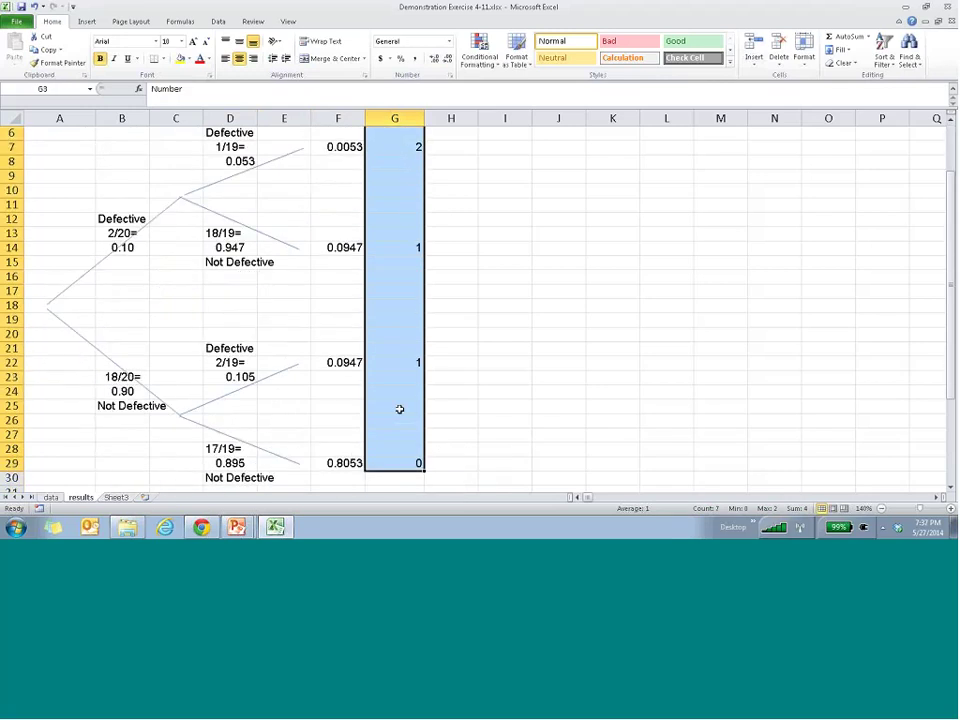
scroll(399, 409, "down", 1)
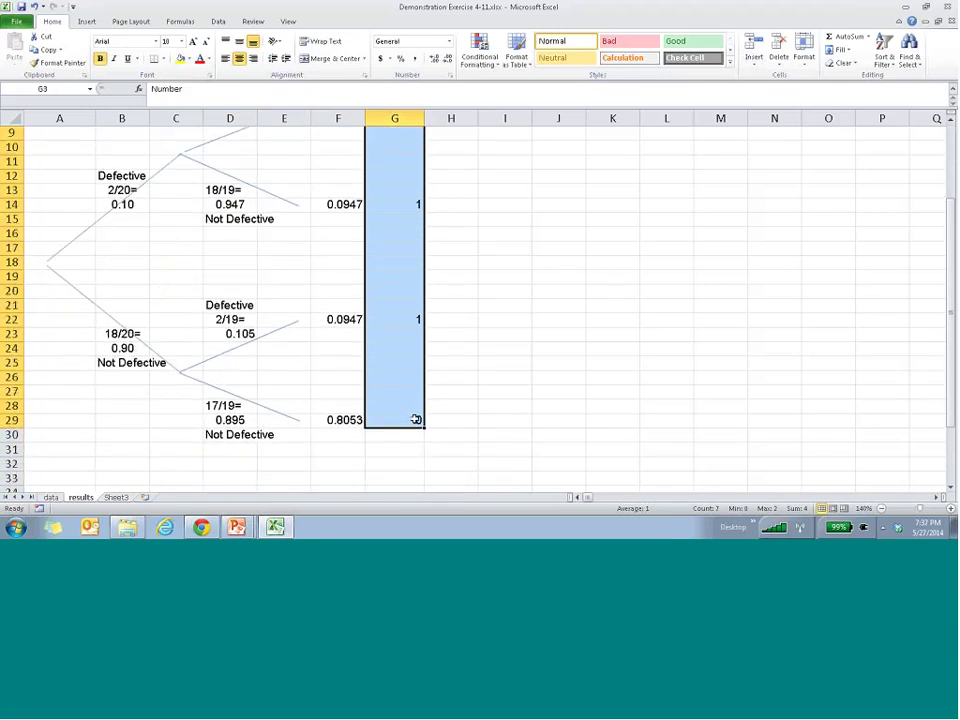
scroll(425, 390, "up", 1)
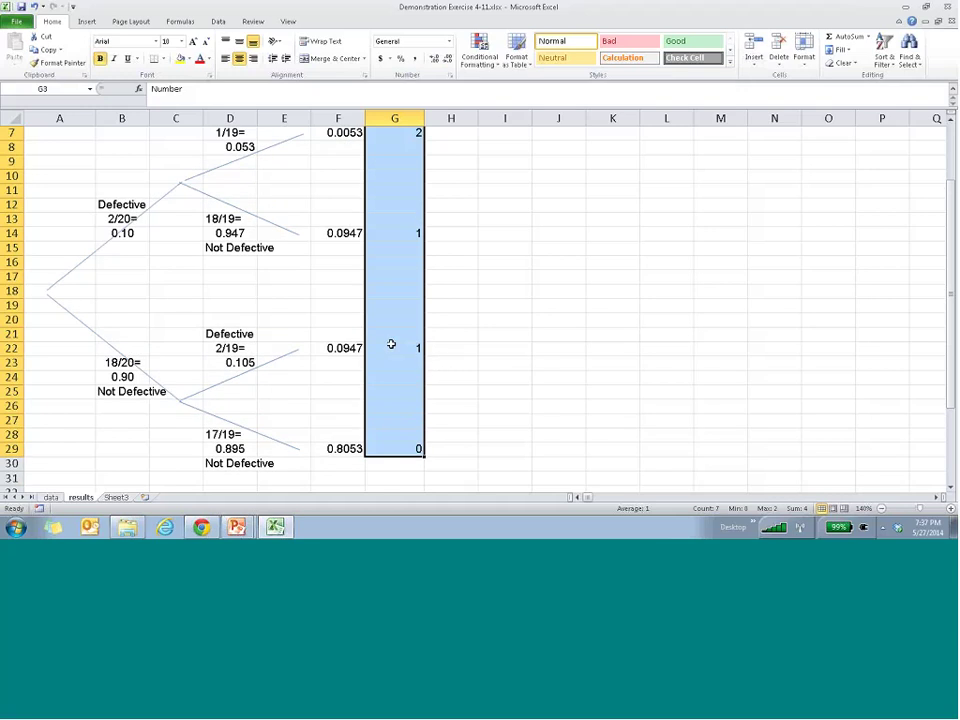
Step: Point out the number defective for individual branches in G22, G14 and G7 and look over the whole tree
left_click(391, 344)
scroll(413, 358, "up", 1)
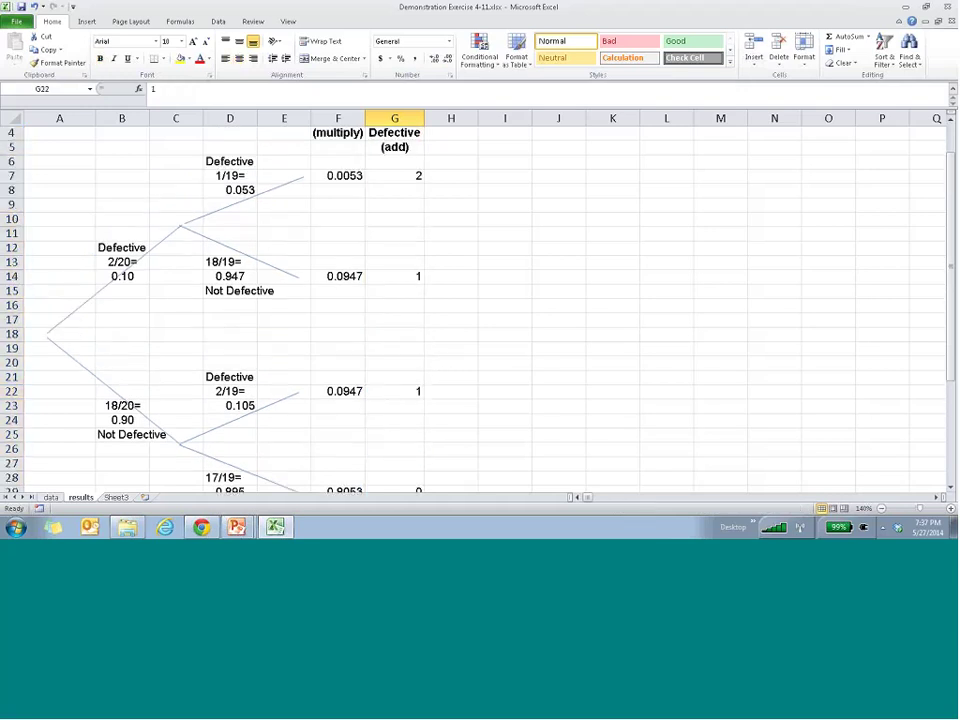
left_click(386, 270)
left_click(394, 176)
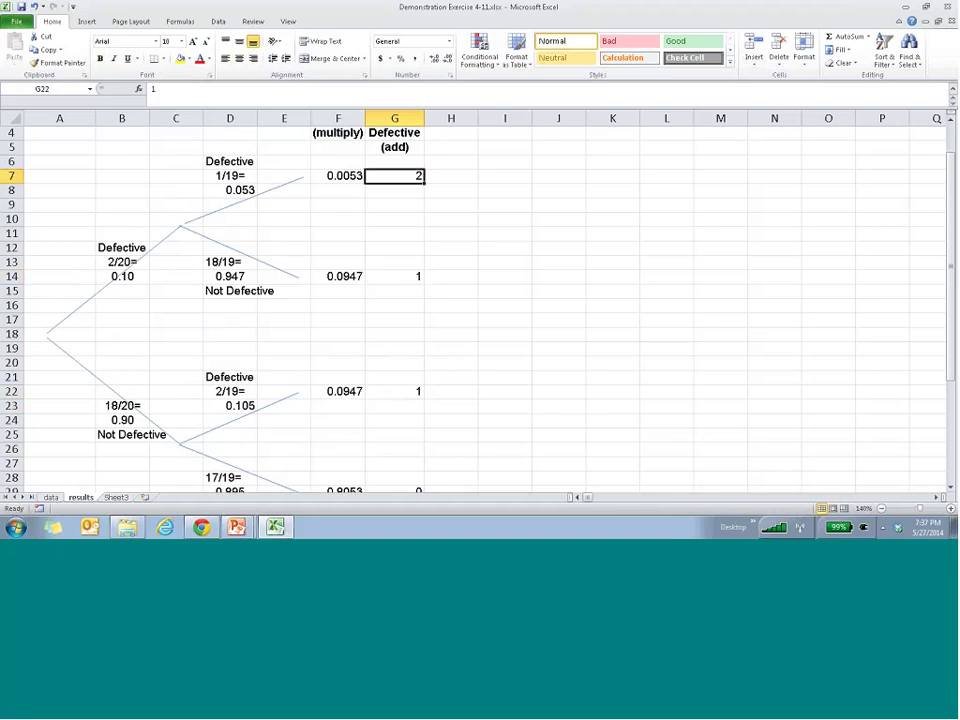
scroll(548, 412, "up", 1)
scroll(548, 412, "up", 1)
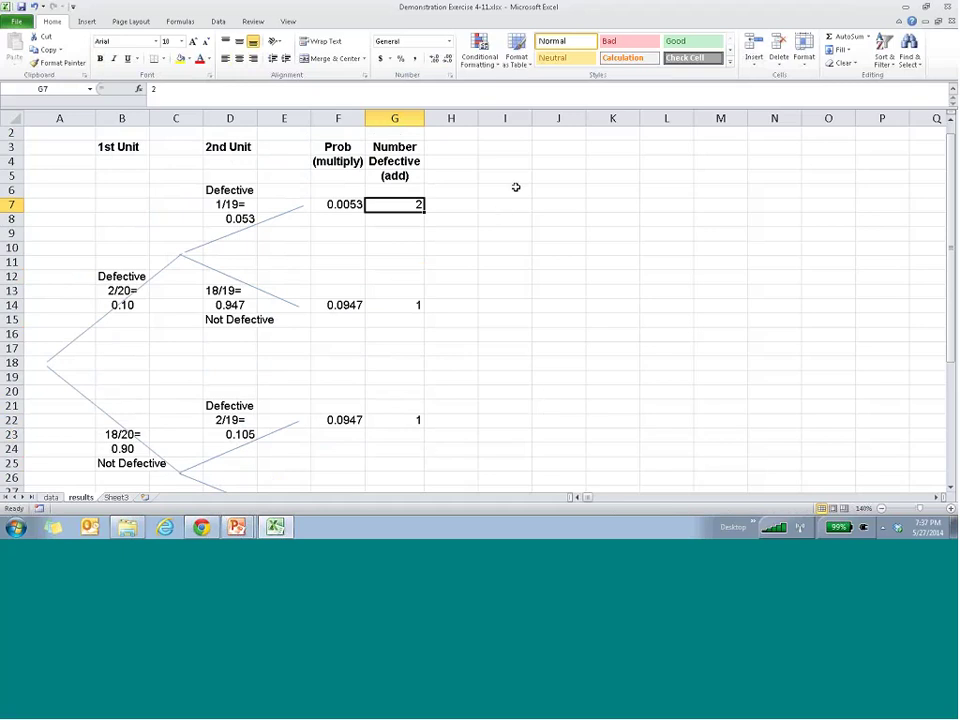
scroll(557, 222, "down", 1)
scroll(557, 222, "down", 1)
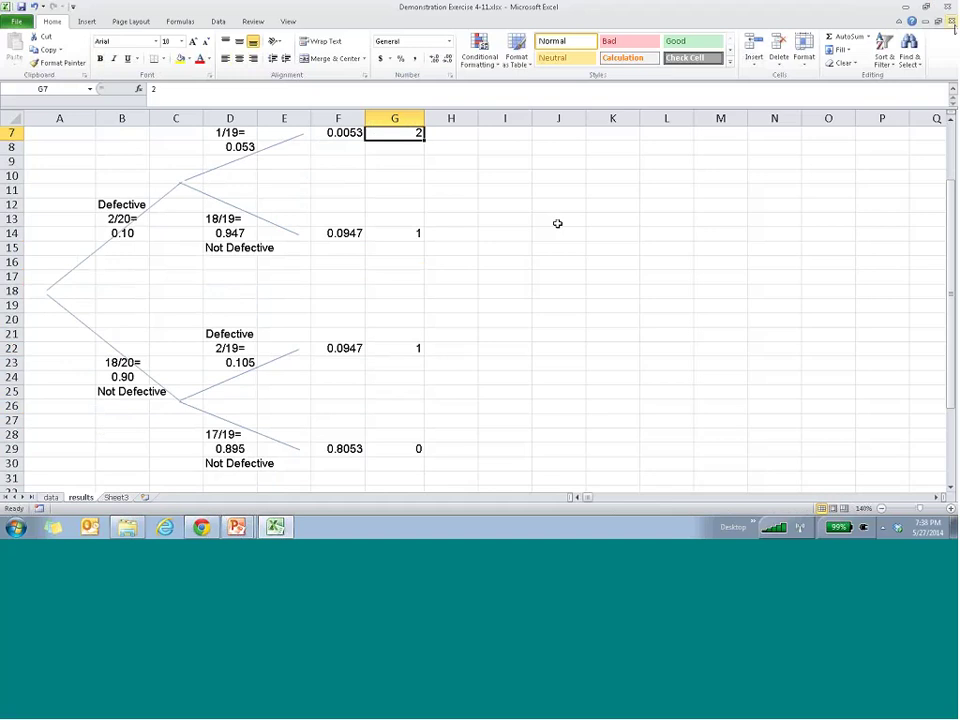
Step: Close the Demonstration Exercise 4-11 workbook and advance the chapter 4 presentation in PowerPoint to slide 40 on revising probabilities
key("ctrl+w")
mouse_move(236, 526)
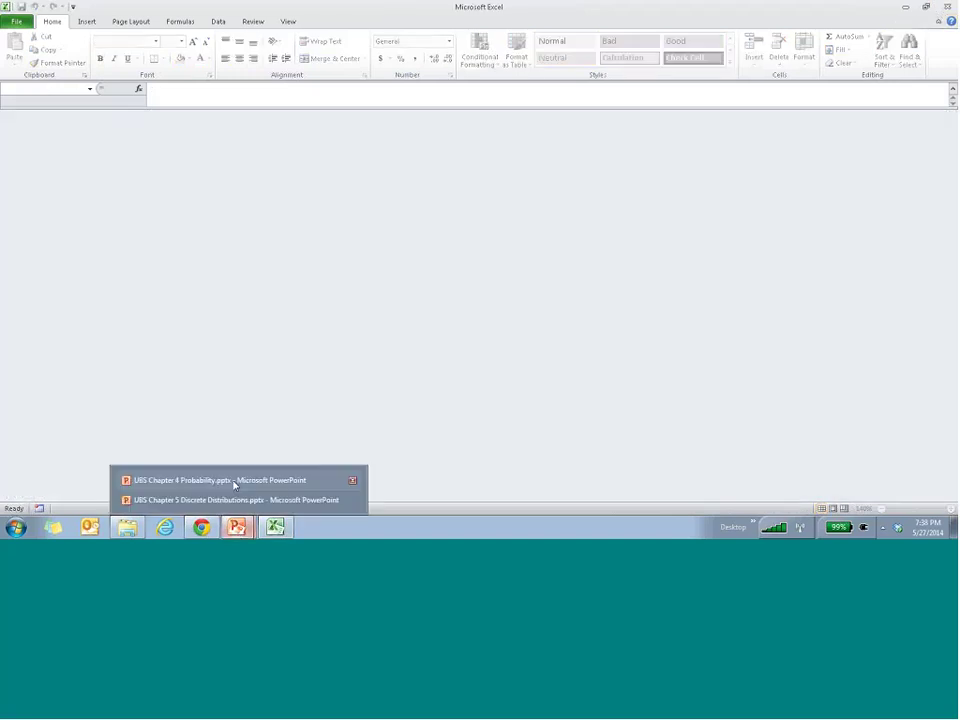
left_click(236, 483)
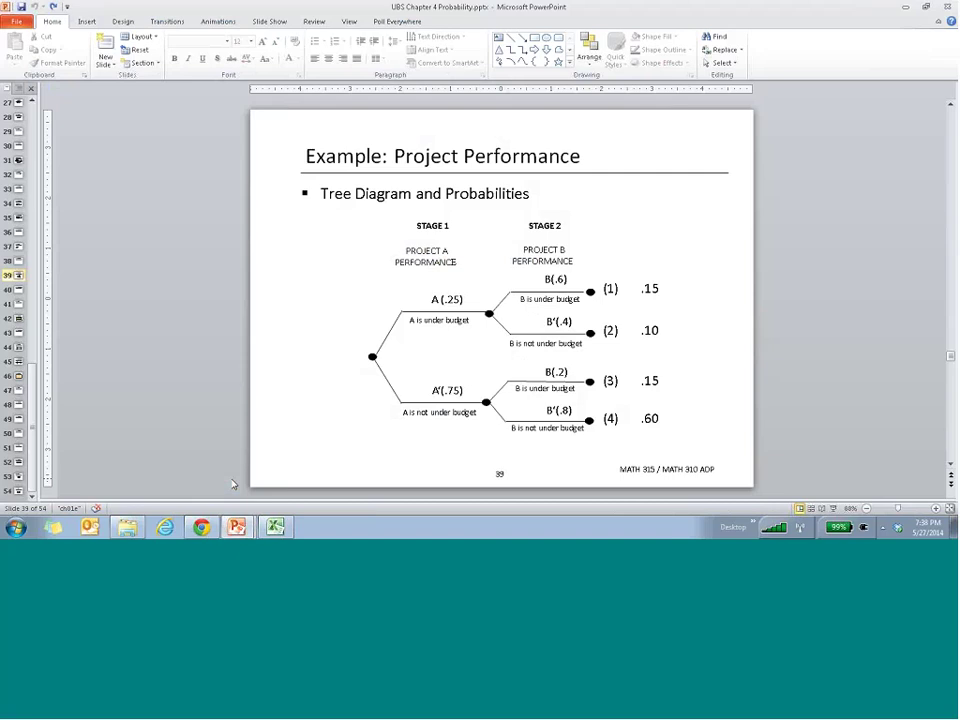
key("Page_Down")
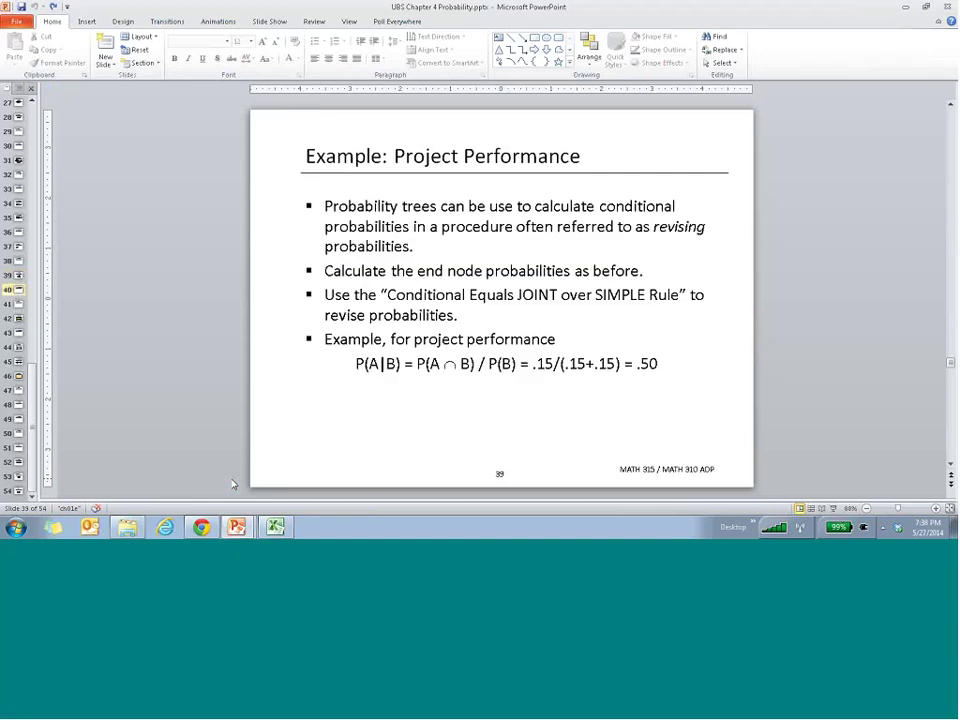
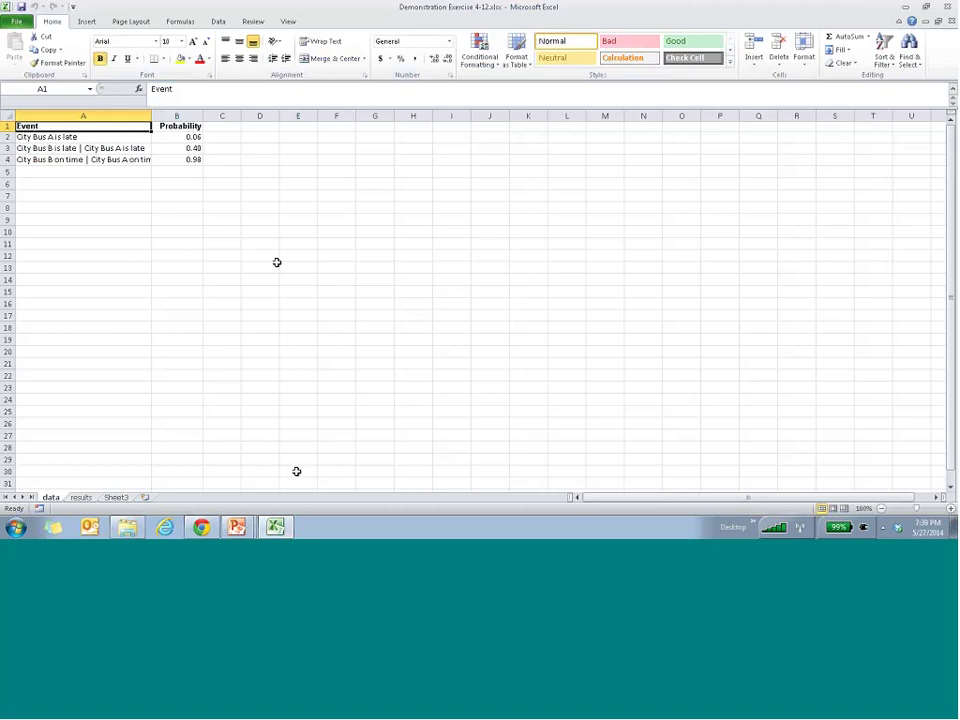
Step: Show the results sheet of Demonstration Exercise 4-12 and open Demonstration Exercise 4-13 on its results sheet
key("ctrl+Page_Down")
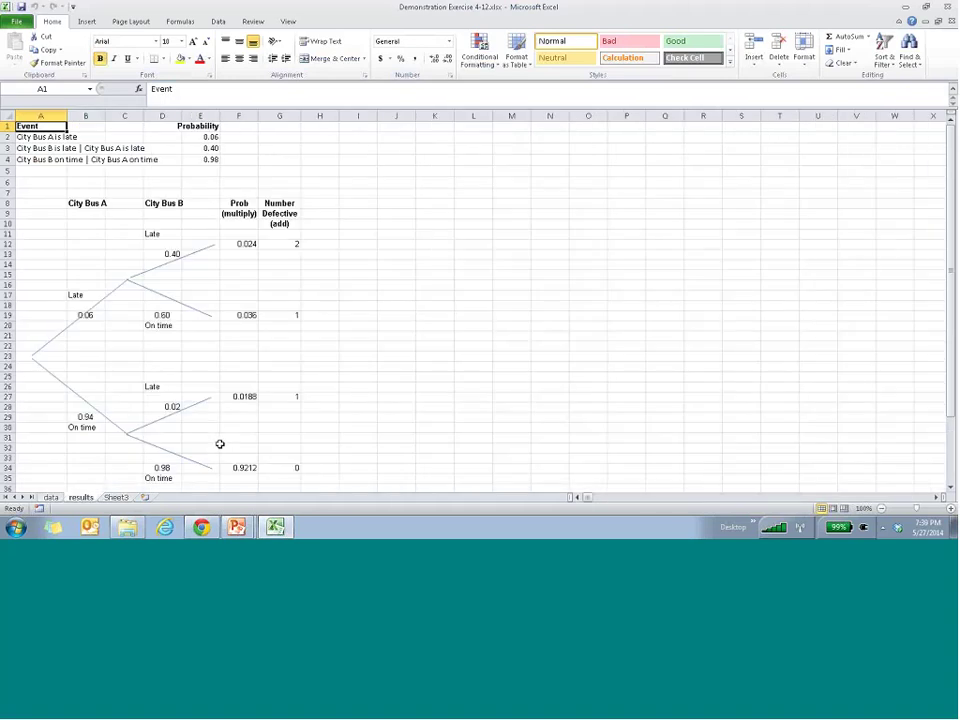
key("alt+Tab")
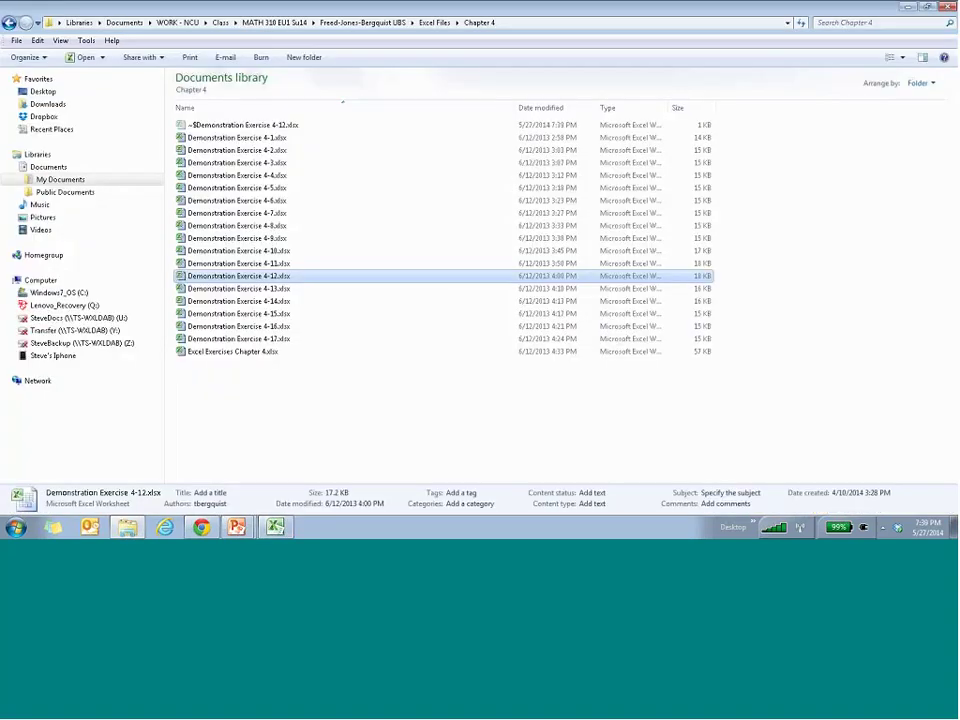
key("alt+Tab")
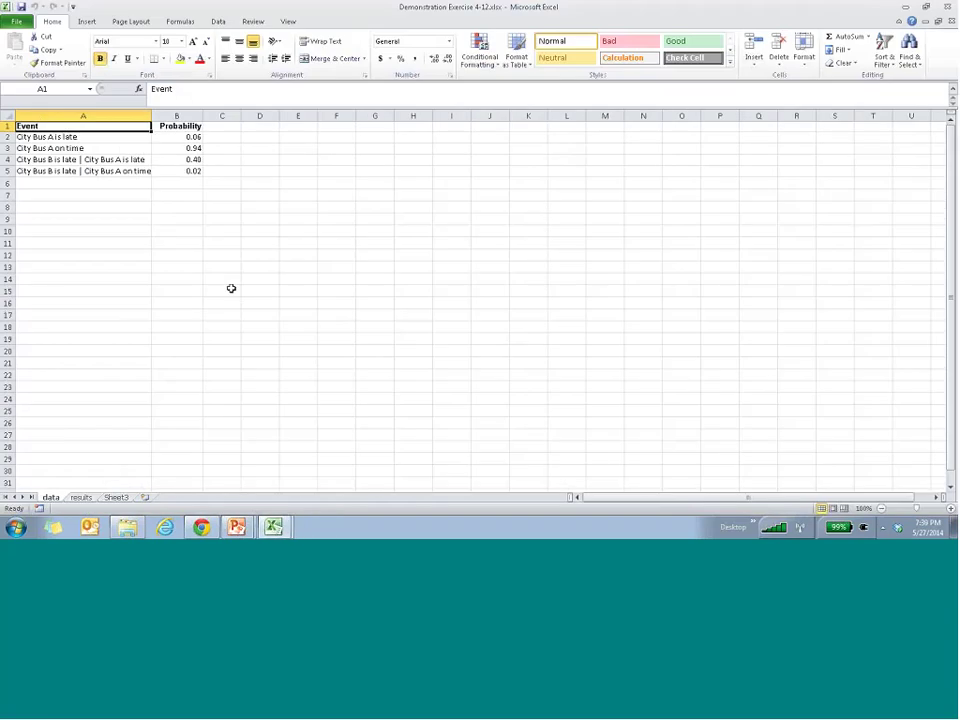
key("ctrl+Page_Down")
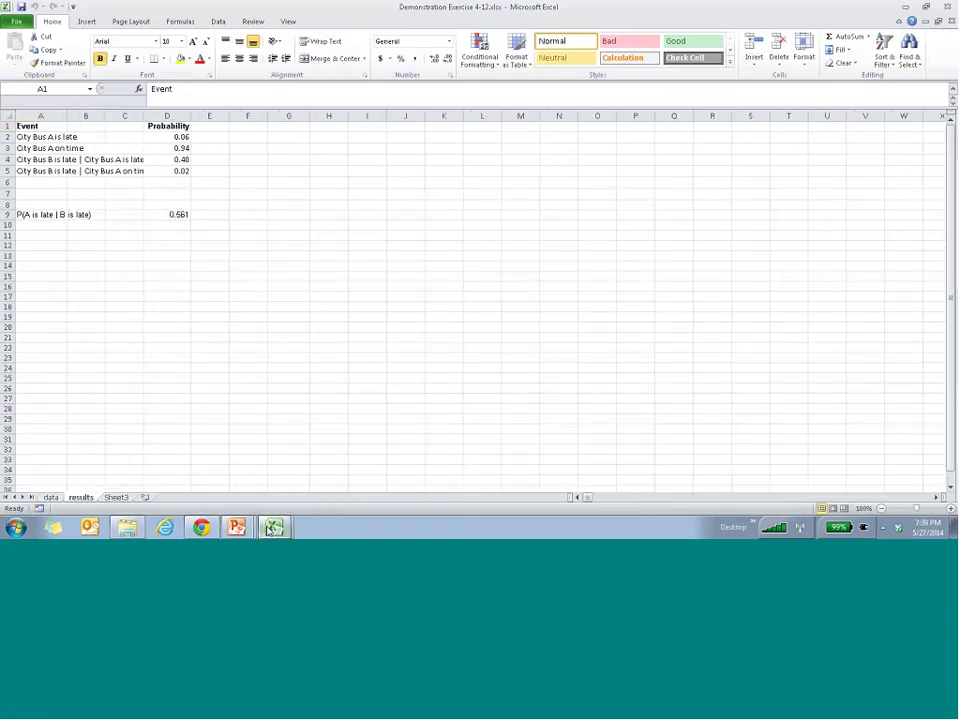
Step: Return to the Demonstration Exercise 4-12 workbook and highlight the bus events and probabilities in A2:E4
mouse_move(273, 526)
left_click(250, 482)
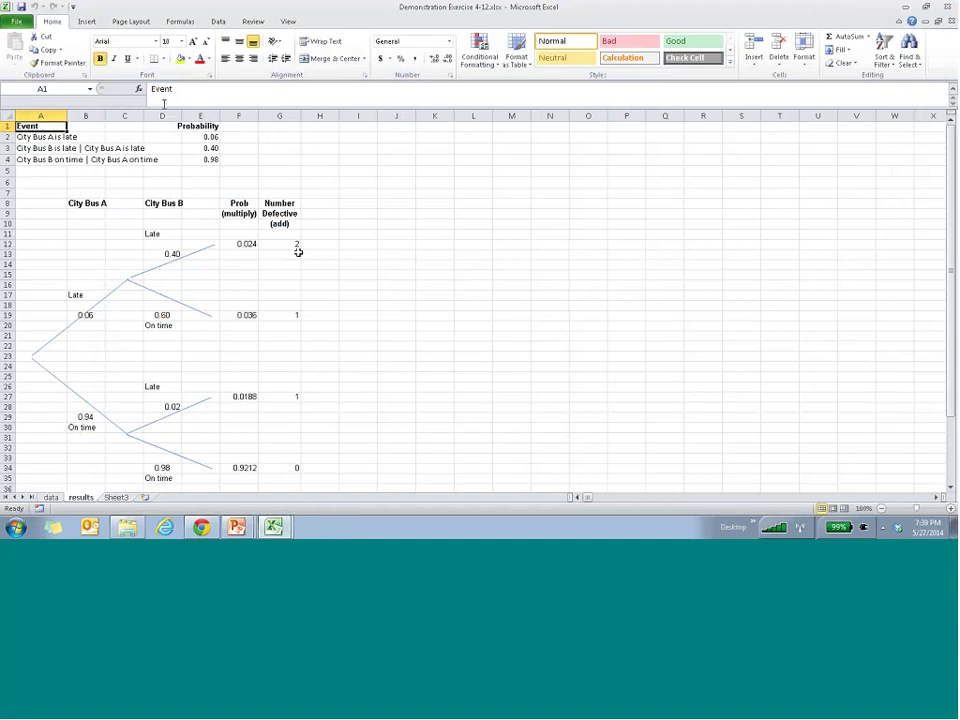
left_click_drag(45, 137, 225, 163)
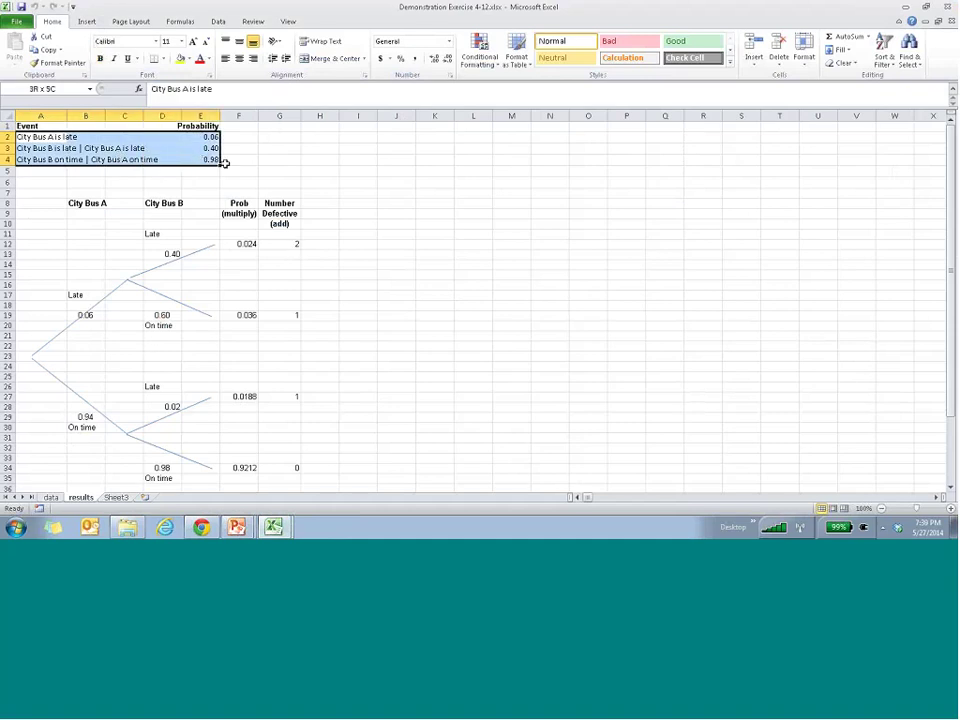
Step: Zoom the Exercise 4-12 results sheet to 160% and point out the on-time conditional probability in E4
left_click(949, 508)
left_click(949, 508)
left_click(949, 508)
left_click(949, 508)
left_click(949, 508)
left_click(949, 508)
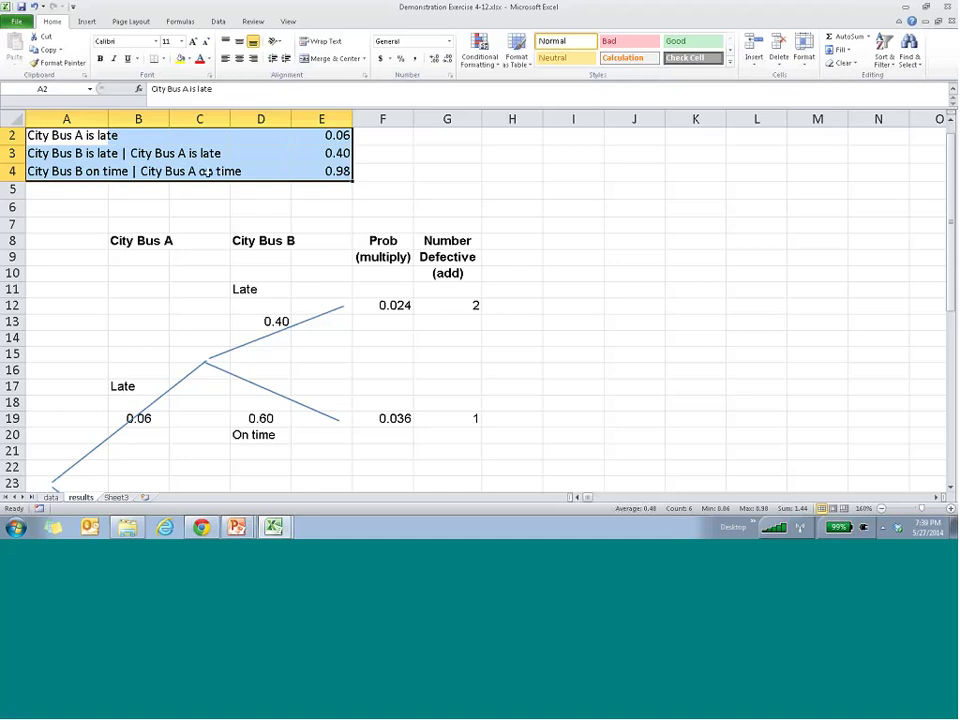
left_click(338, 173)
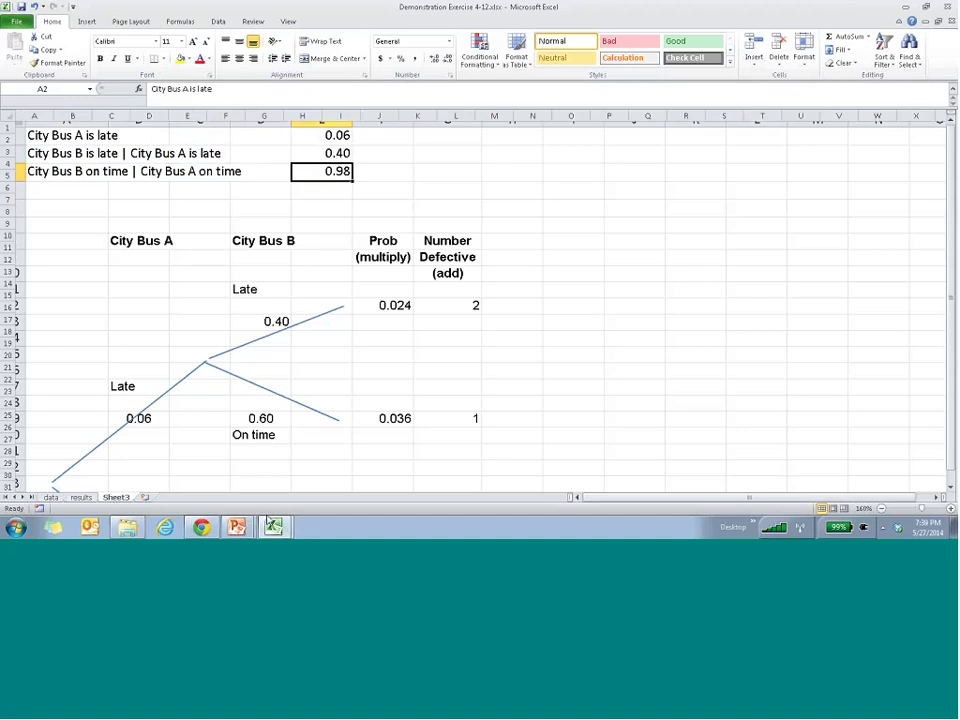
Step: Switch to the Demonstration Exercise 4-13 workbook and zoom its results sheet to 160%
key("ctrl+Page_Down")
key("ctrl+Page_Up")
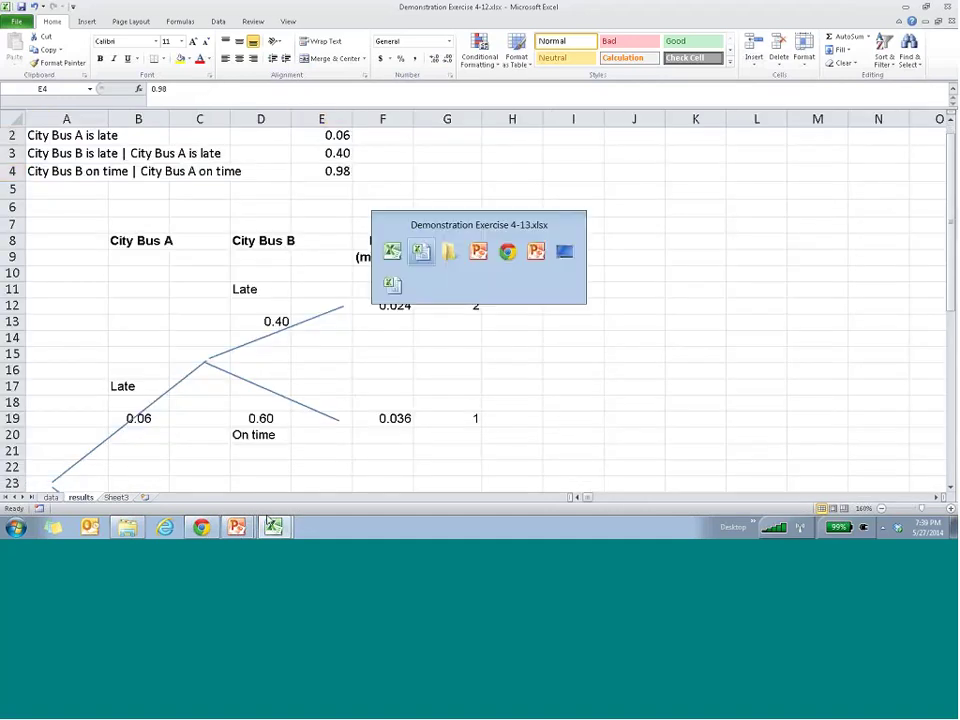
left_click(271, 523)
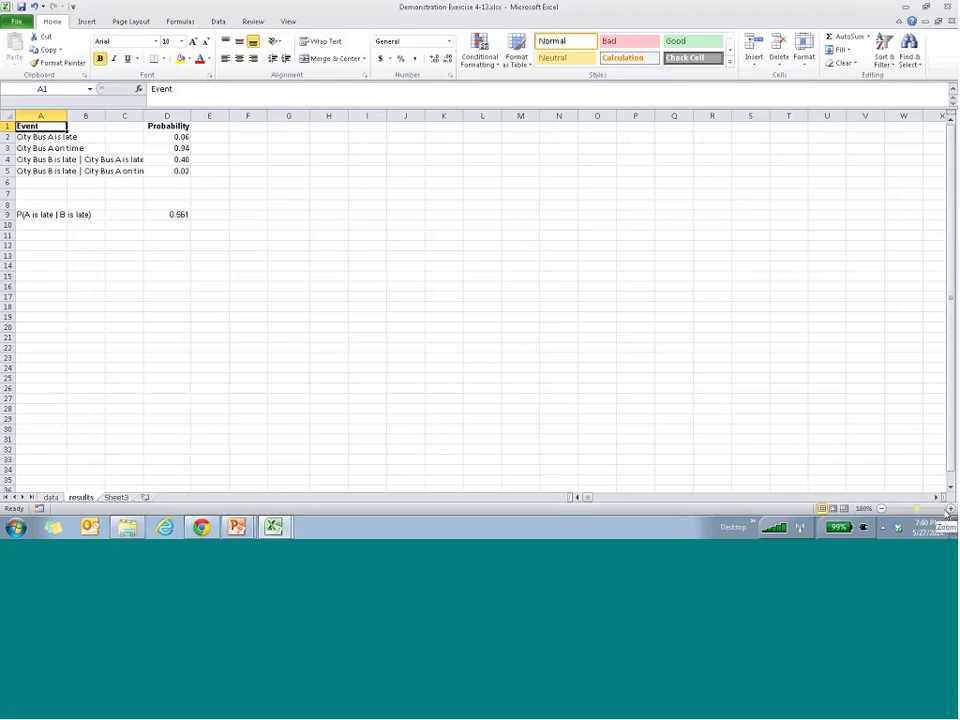
left_click(949, 509)
left_click(949, 509)
left_click(949, 509)
left_click(949, 509)
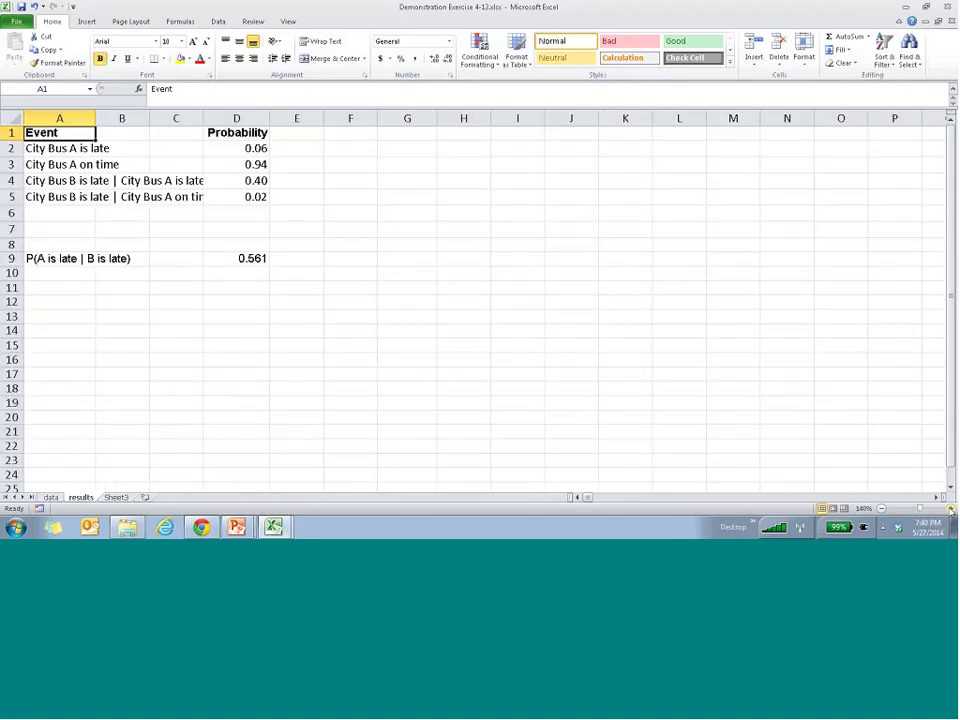
left_click(949, 509)
left_click(949, 509)
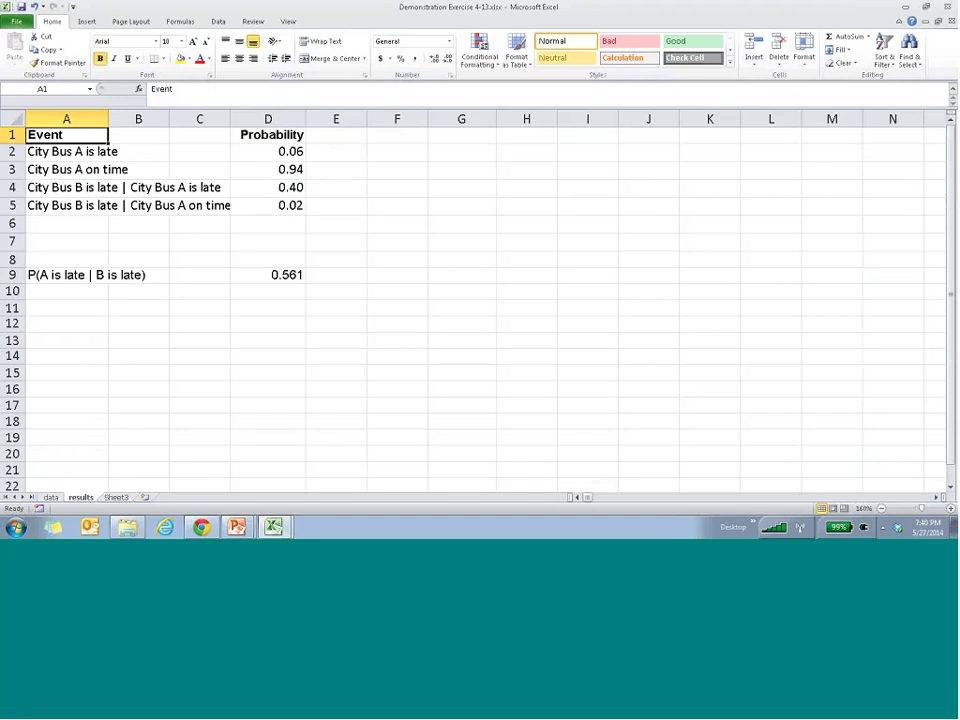
Step: Compare the probabilities of City Bus A late and City Bus B late given A late between the 4-13 and 4-12 workbooks
left_click(236, 152)
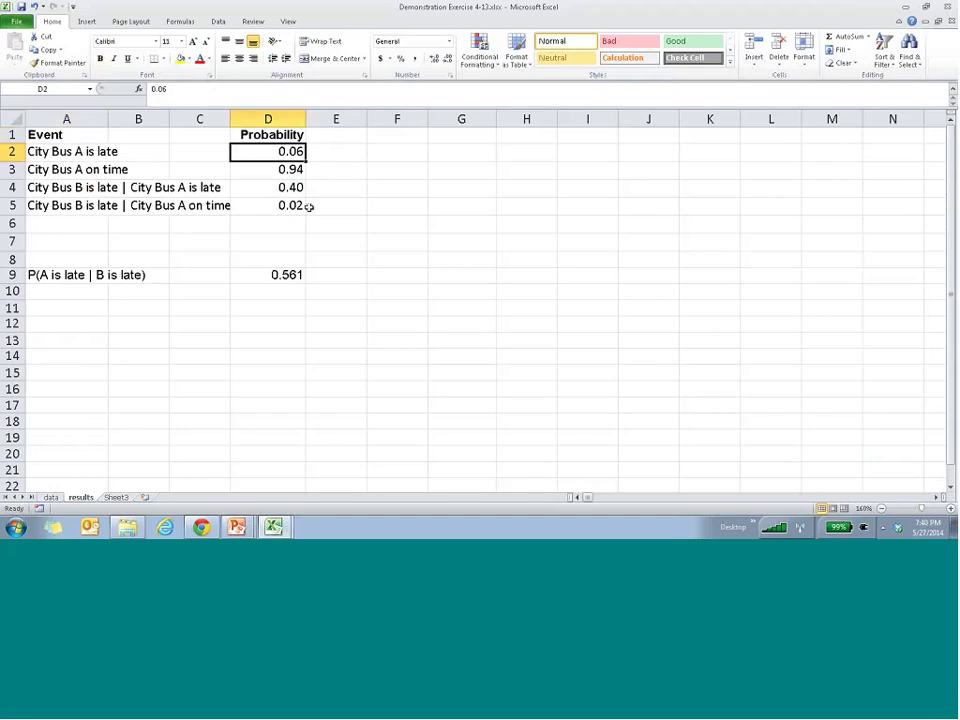
key("ctrl+Tab")
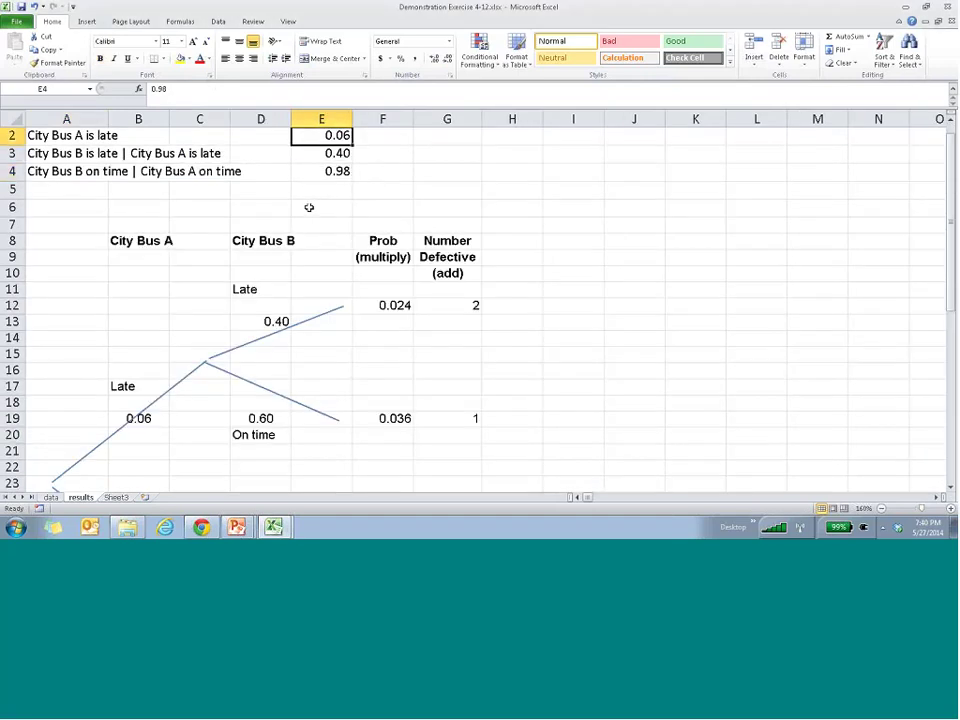
key("alt+Tab")
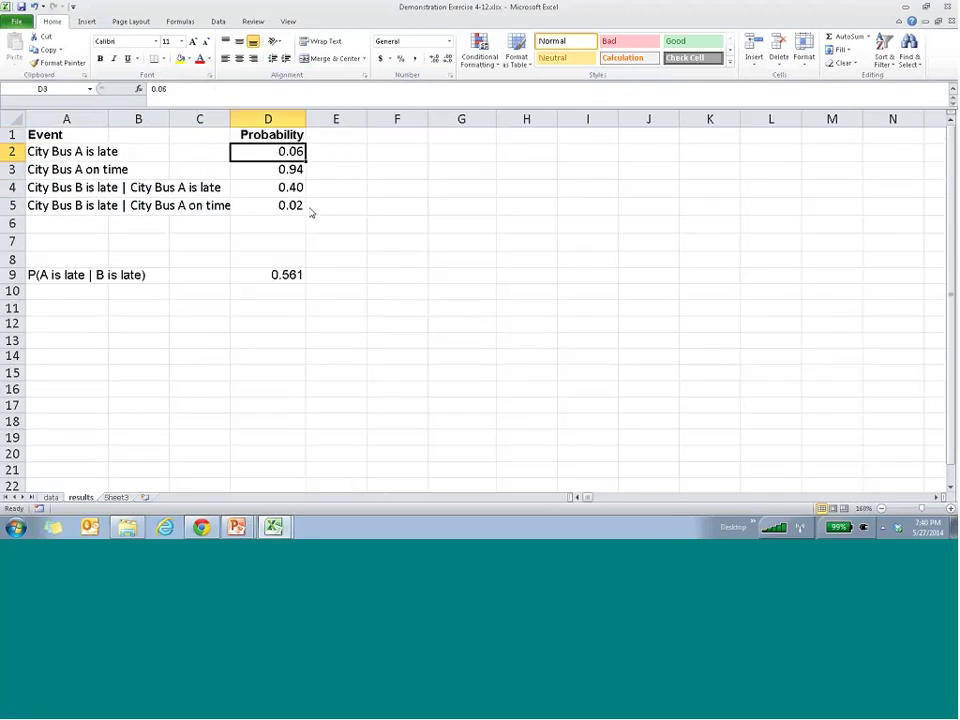
key("Down")
key("Down")
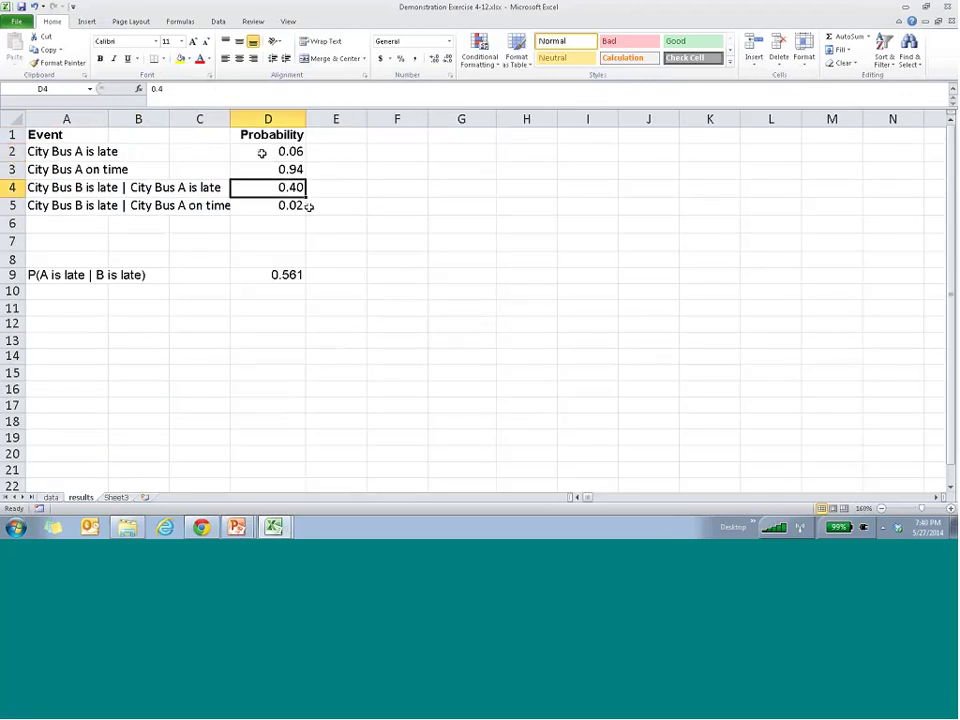
key("alt+Tab")
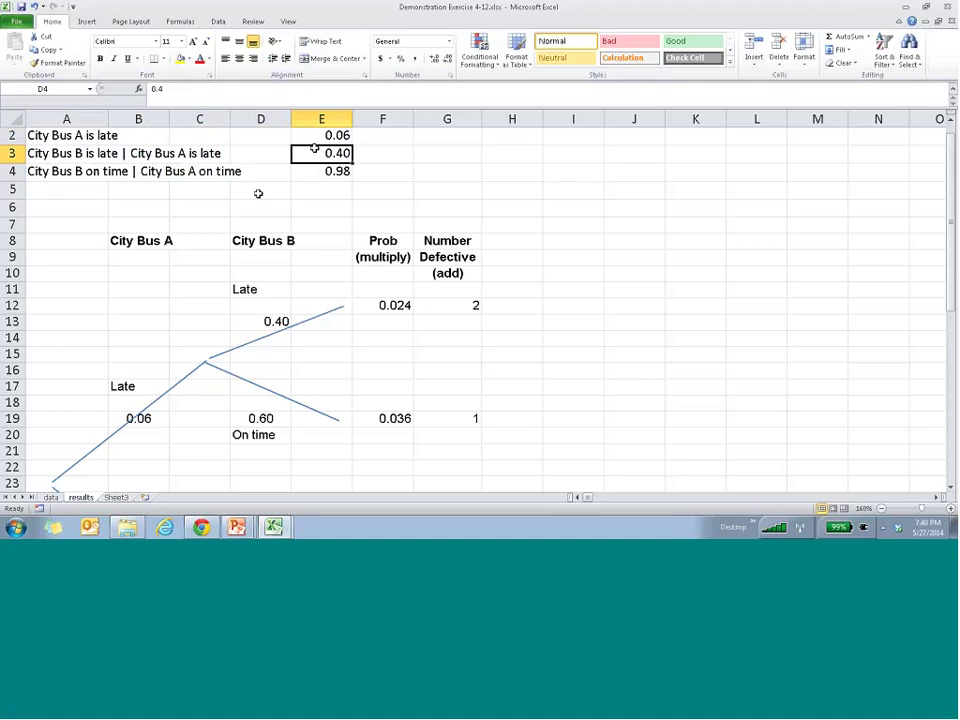
key("alt+Tab")
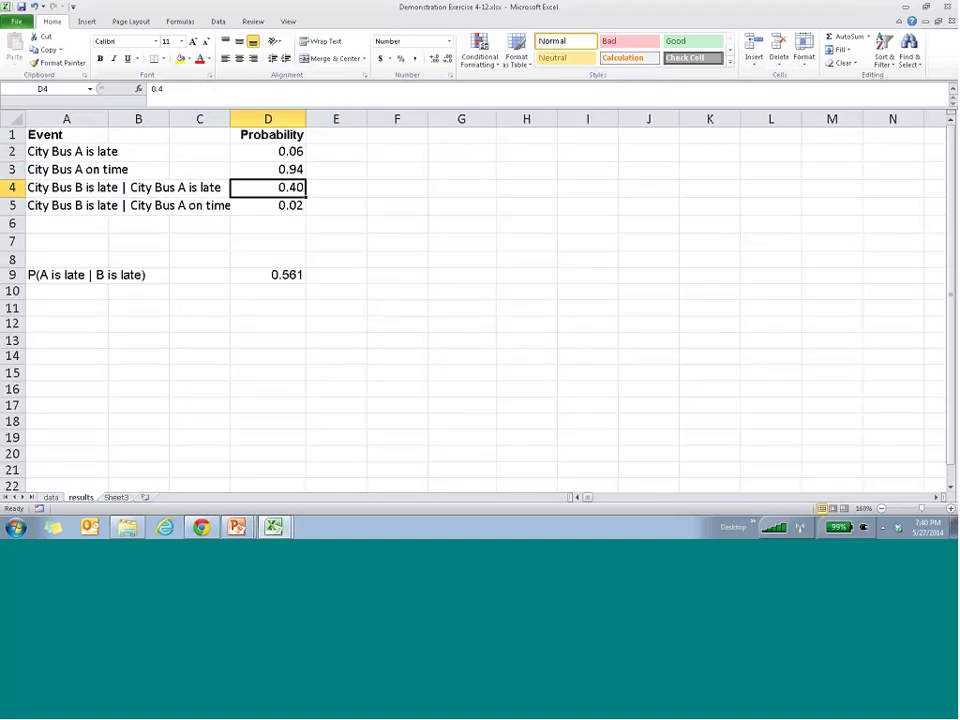
Step: Point out the City Bus A late and on-time events in Exercise 4-13, with the probabilities in D3 and D4
left_click(254, 166)
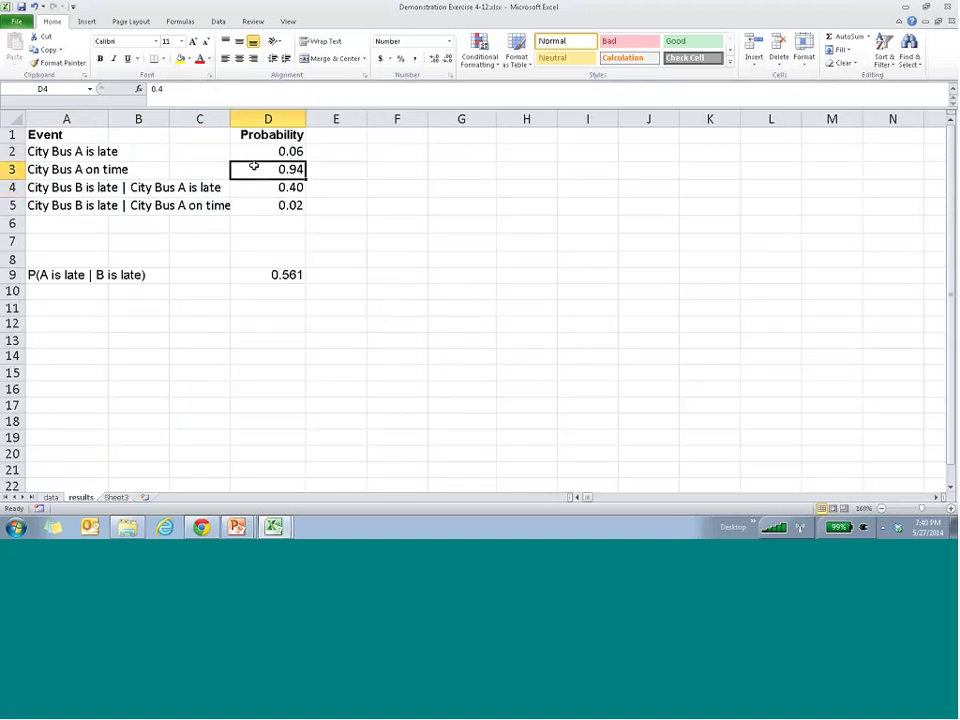
left_click(86, 155)
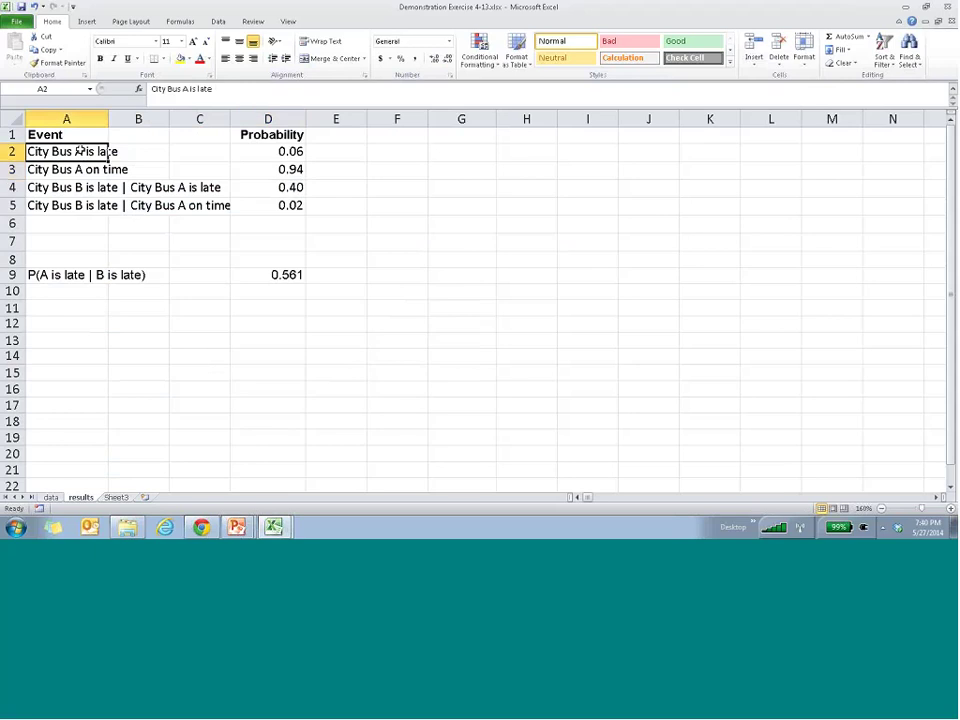
left_click(102, 166)
left_click(286, 170)
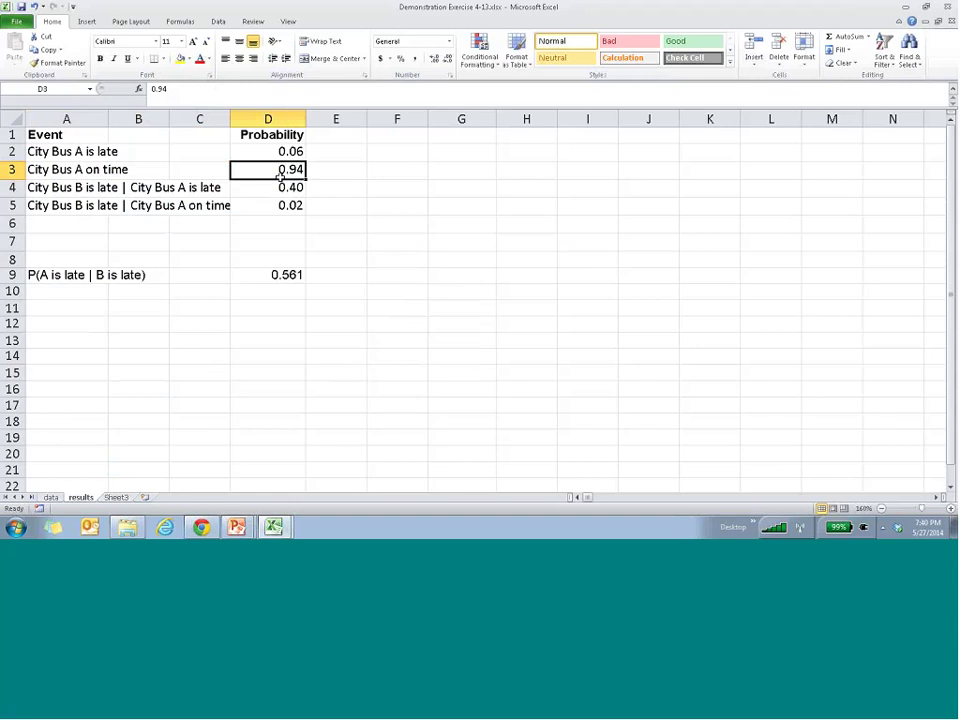
left_click(284, 187)
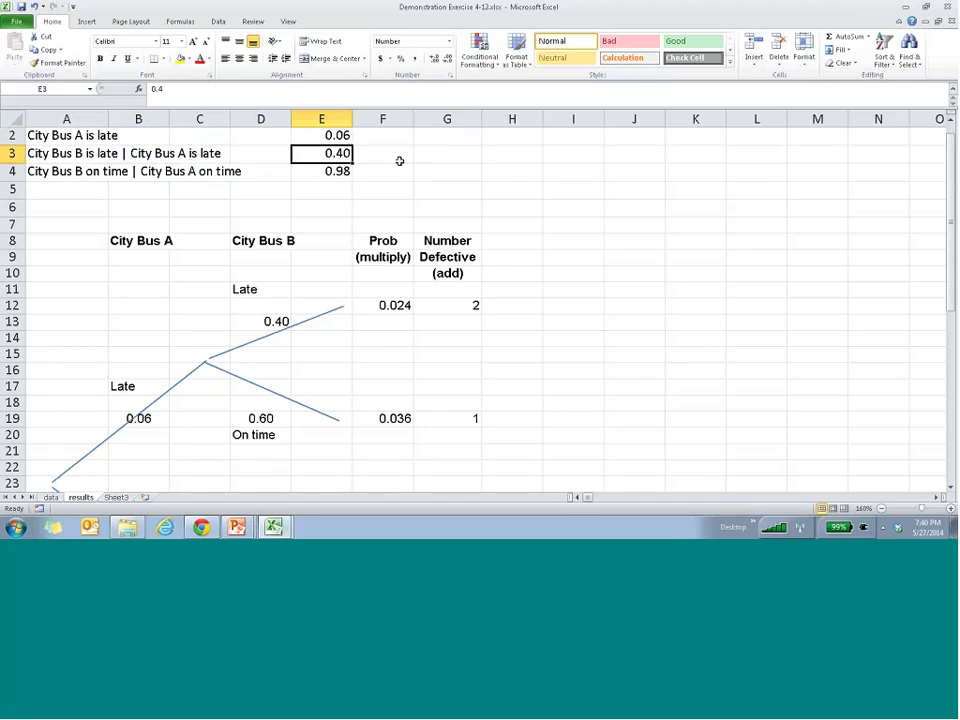
Step: Compare the on-time condition in Exercise 4-12 with D5 in Exercise 4-13, and highlight the 4-13 probabilities in A2:D5
key("alt")
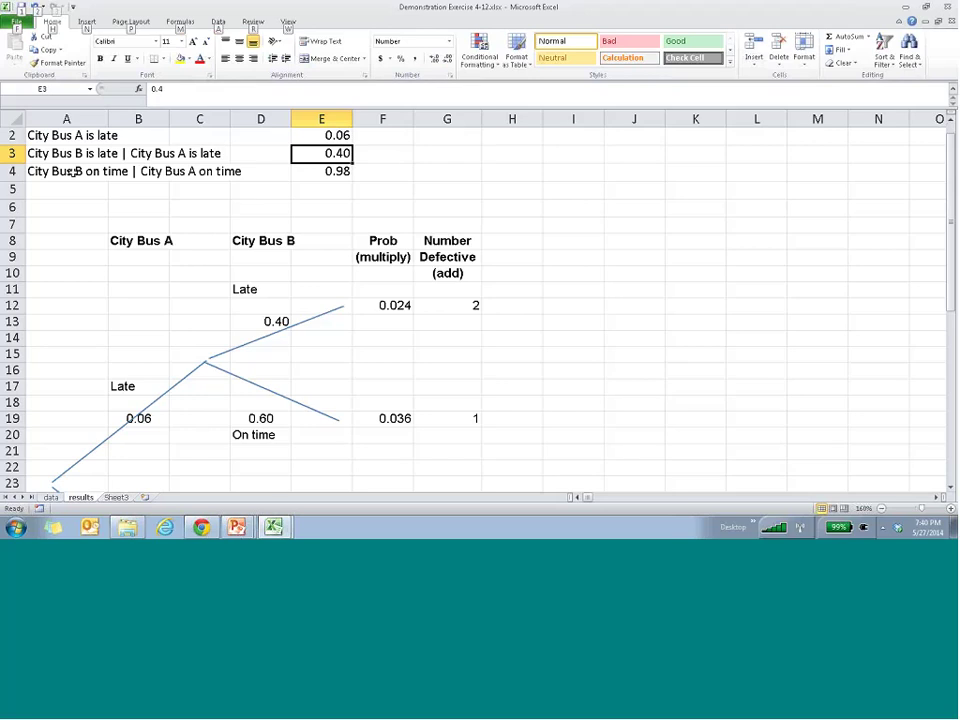
key("alt+Tab")
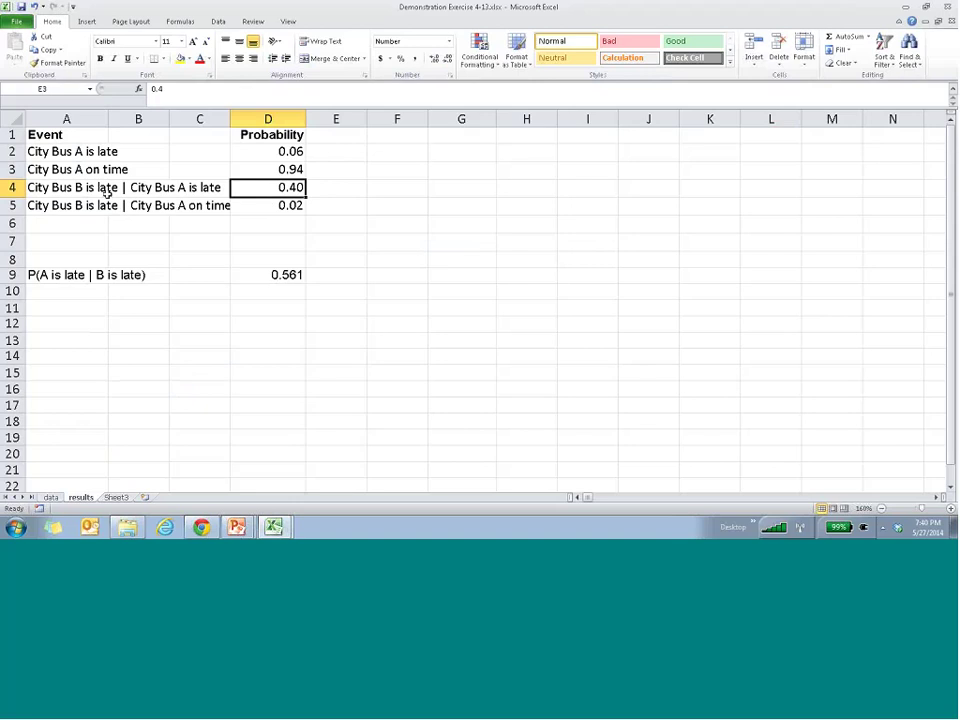
left_click(290, 205)
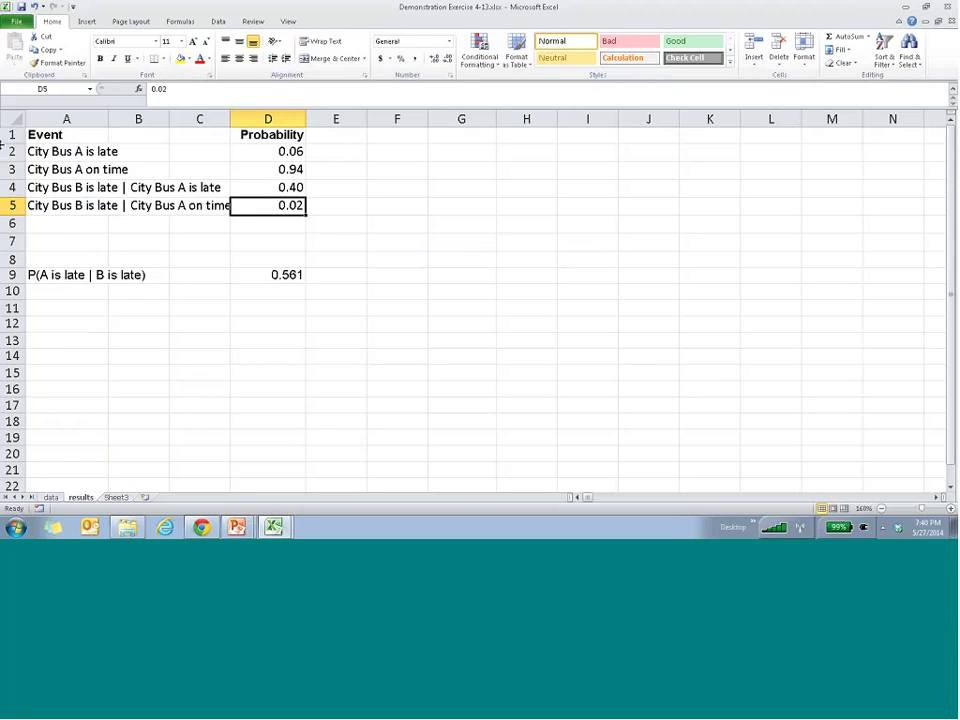
left_click_drag(60, 151, 295, 205)
Step: Return to the Exercise 4-12 tree and inspect its on-time then late branch in B29, D28 and the multiplied probability formula in F27
key("alt+Tab")
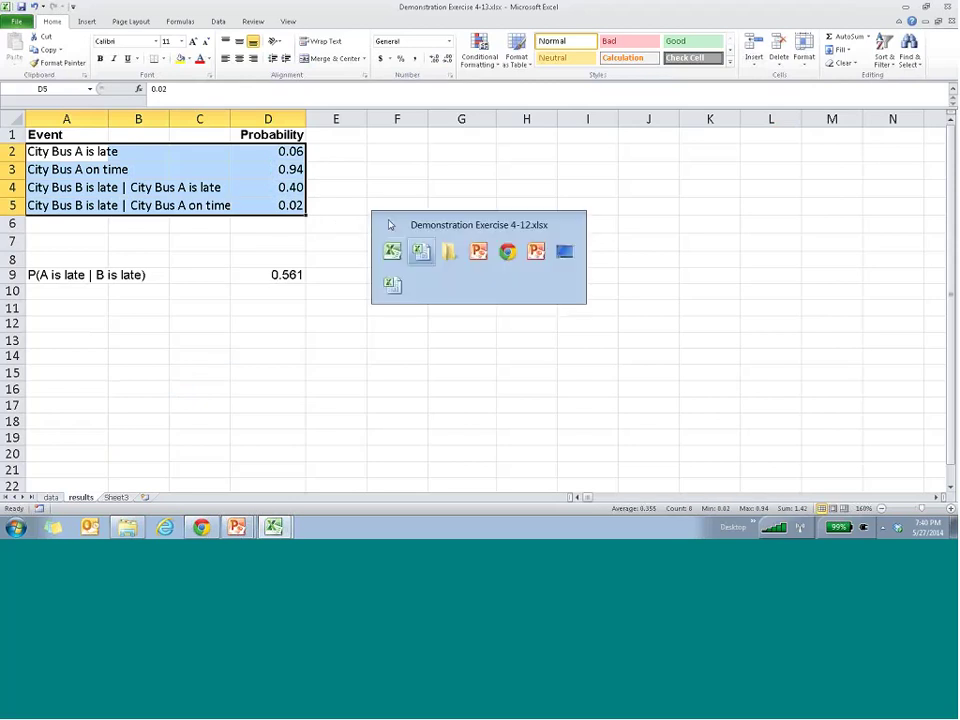
scroll(345, 304, "down", 2)
scroll(304, 296, "up", 2)
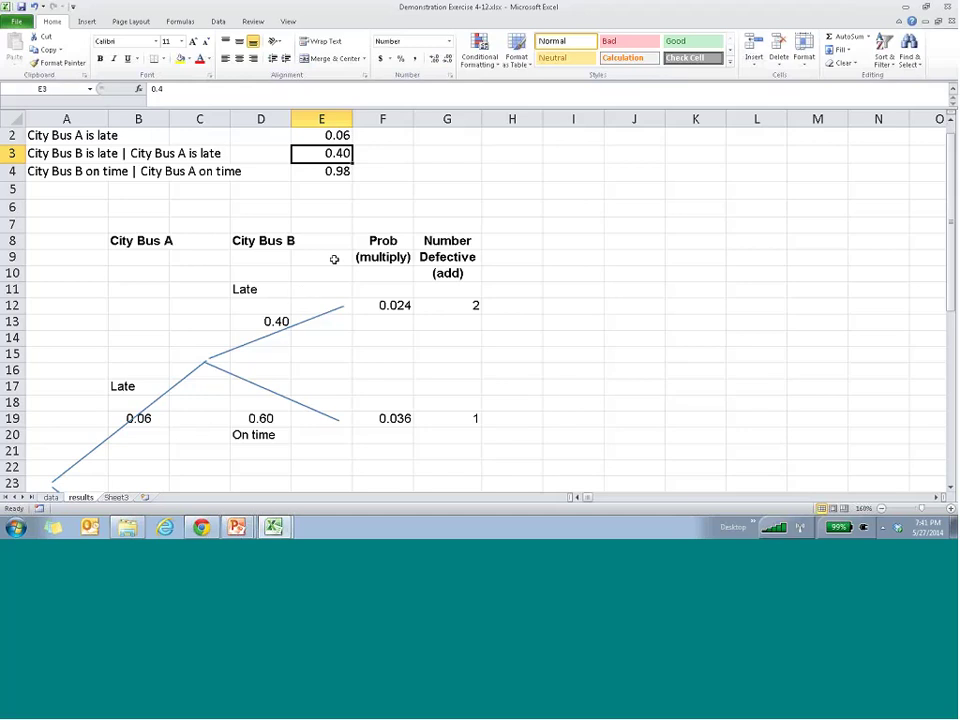
scroll(334, 259, "down", 3)
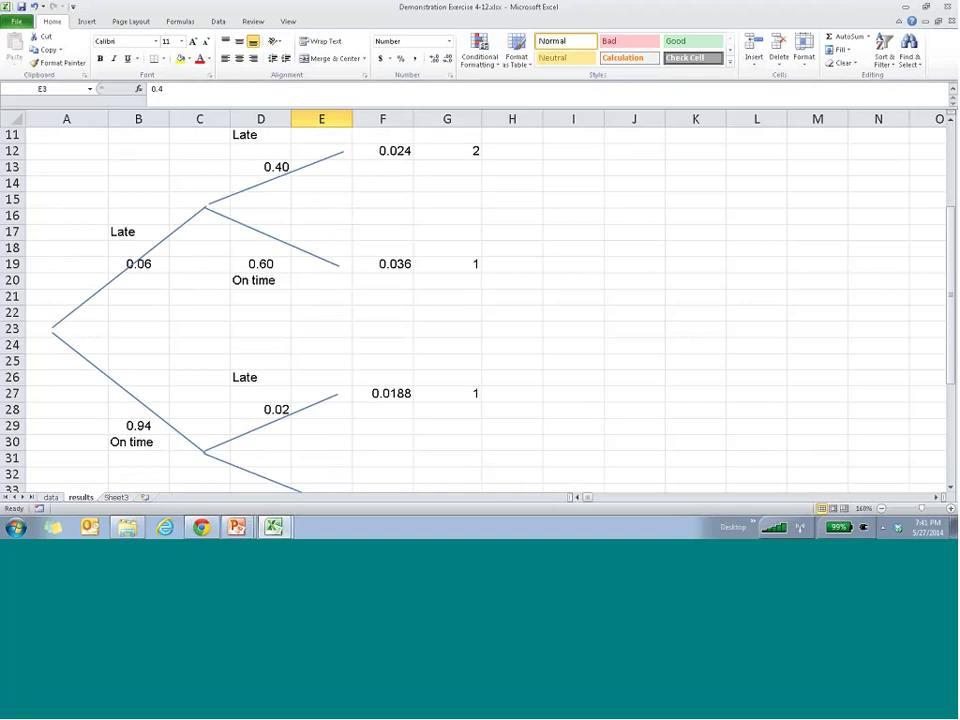
scroll(154, 401, "down", 1)
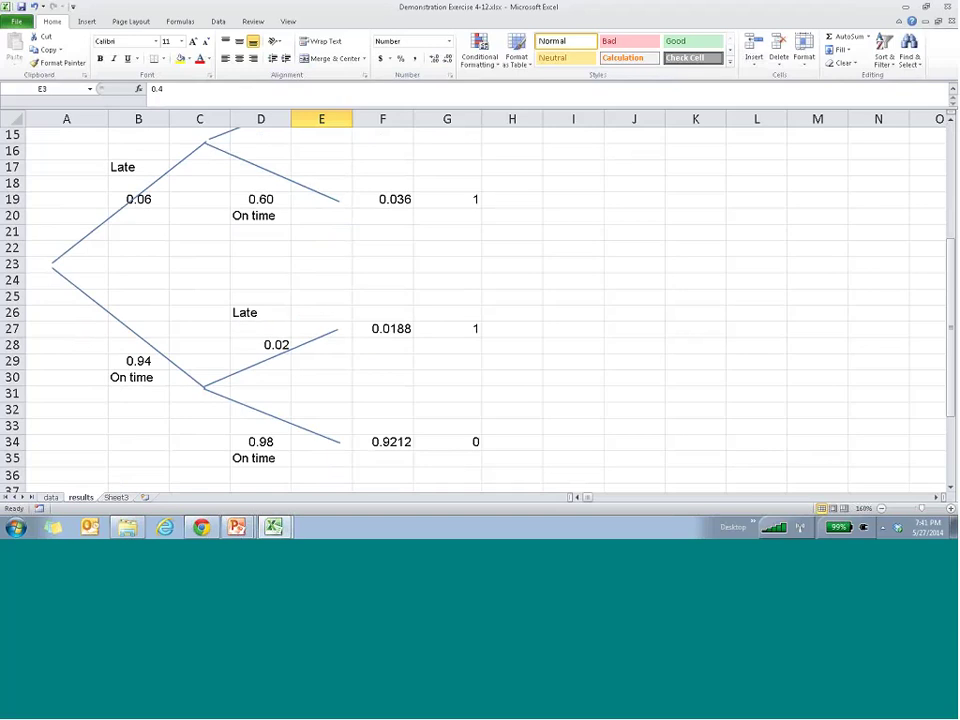
left_click(140, 361)
left_click(251, 337)
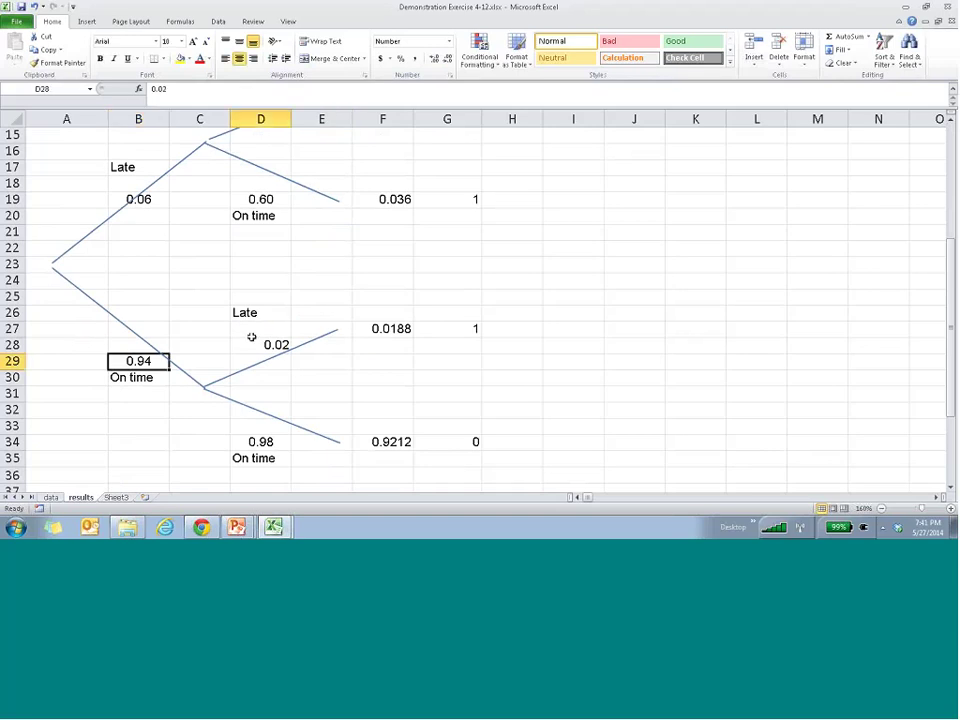
left_click(366, 331)
scroll(370, 340, "up", 1)
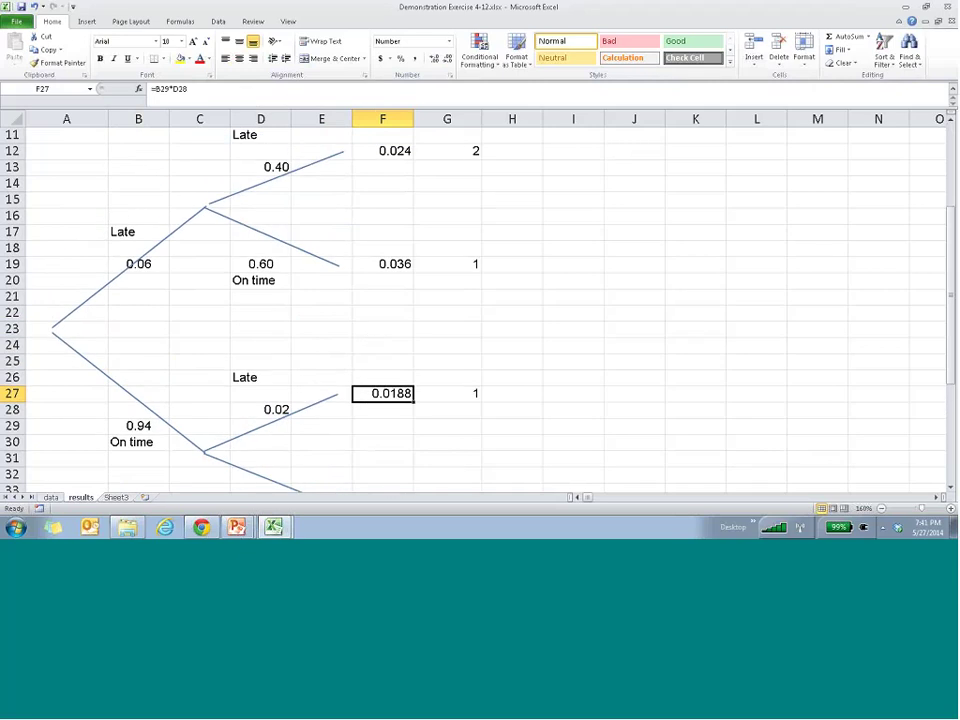
Step: Inspect the branch with both buses late, pointing out B19, D13 and the multiplied probability formula in F12
left_click(130, 233)
scroll(251, 326, "up", 2)
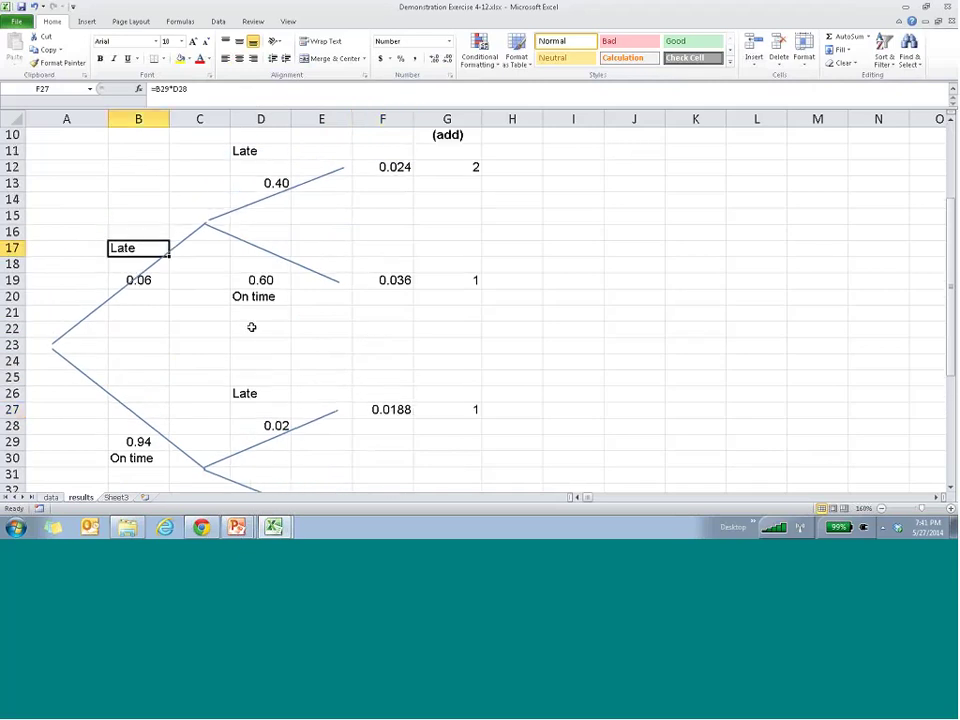
left_click(207, 288)
key("Escape")
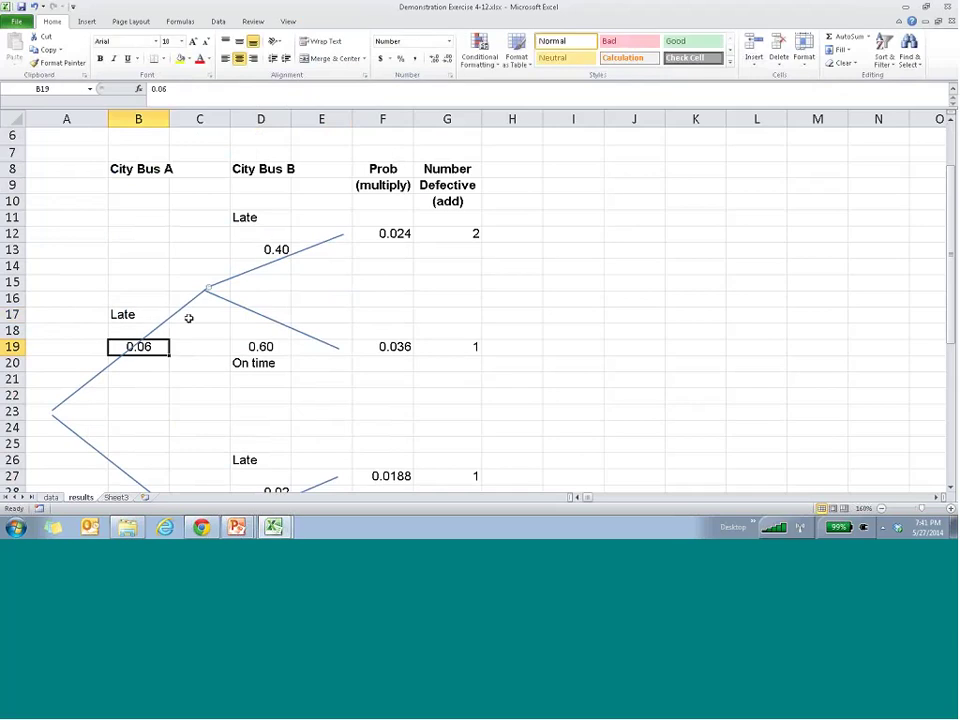
left_click(268, 250)
left_click(390, 234)
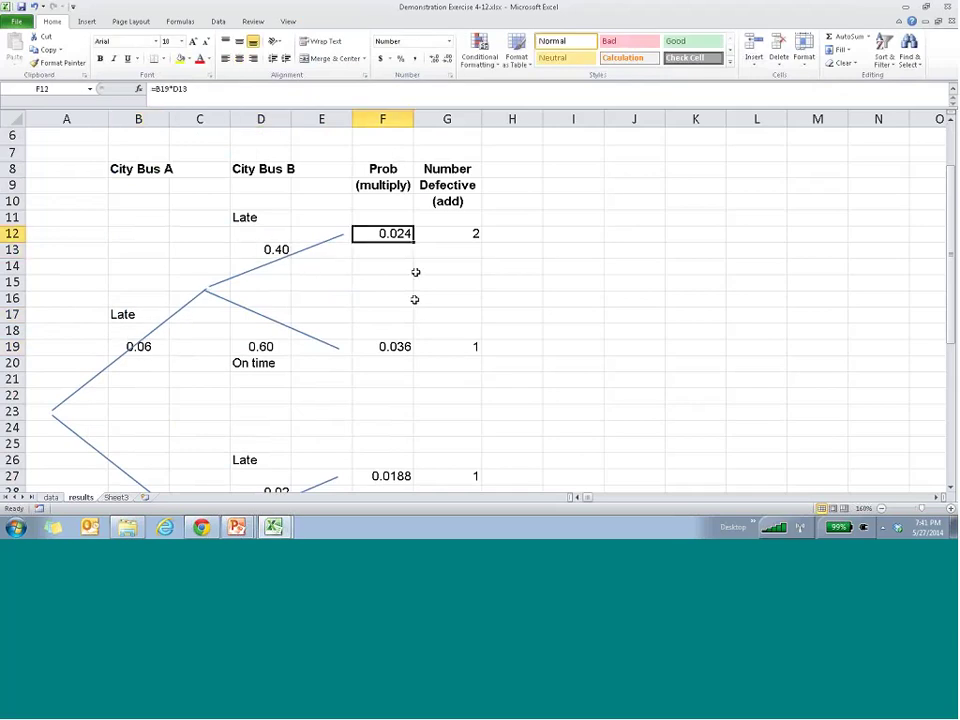
scroll(414, 299, "down", 1)
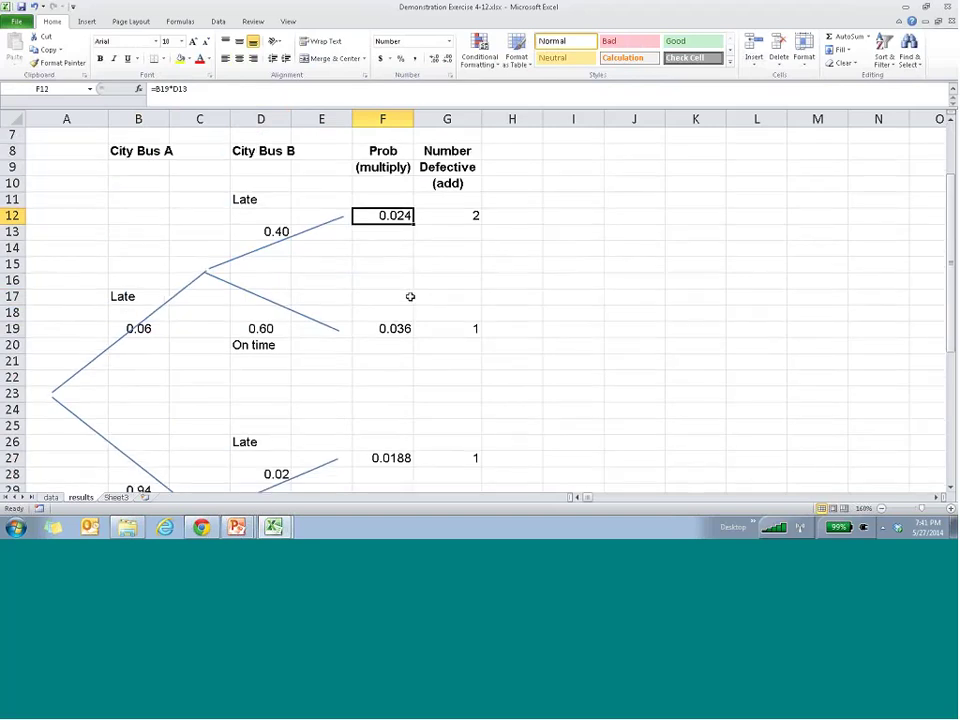
Step: Point out the Bus B late outcomes in the Exercise 4-12 tree, checking the multiplied probability formula in F27
scroll(410, 297, "up", 2)
scroll(406, 297, "down", 1)
scroll(406, 297, "down", 7)
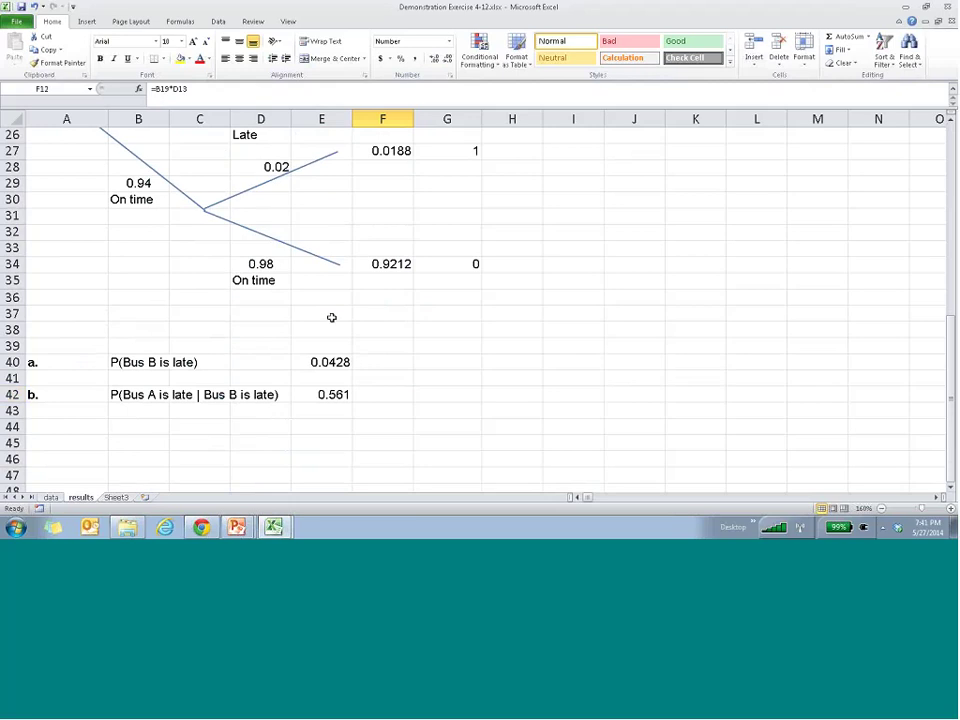
scroll(332, 317, "up", 1)
left_click(369, 199)
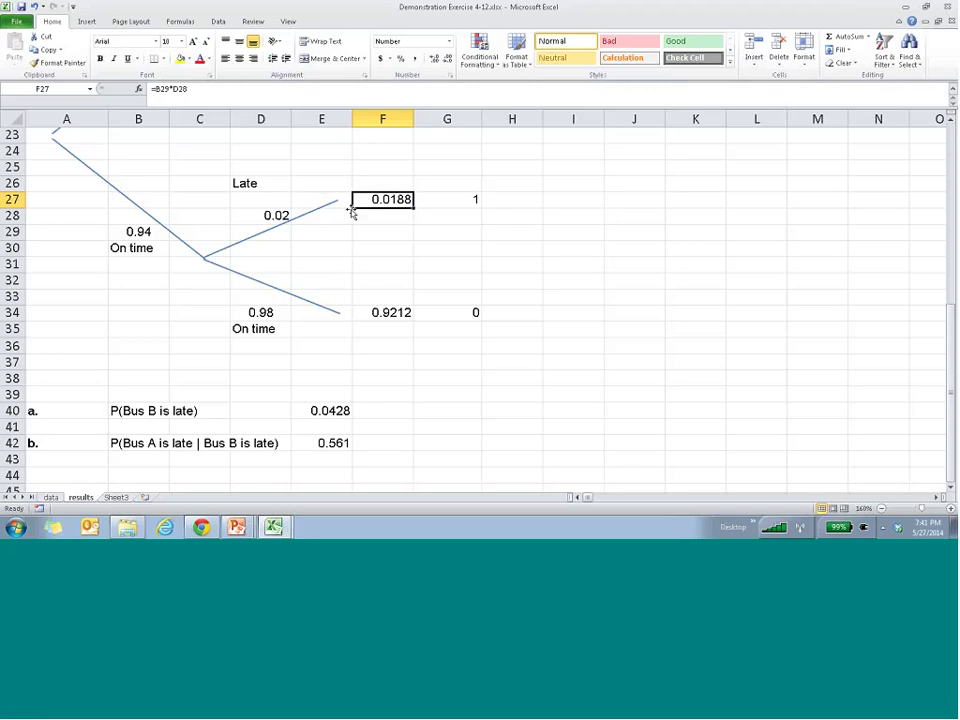
scroll(351, 212, "up", 3)
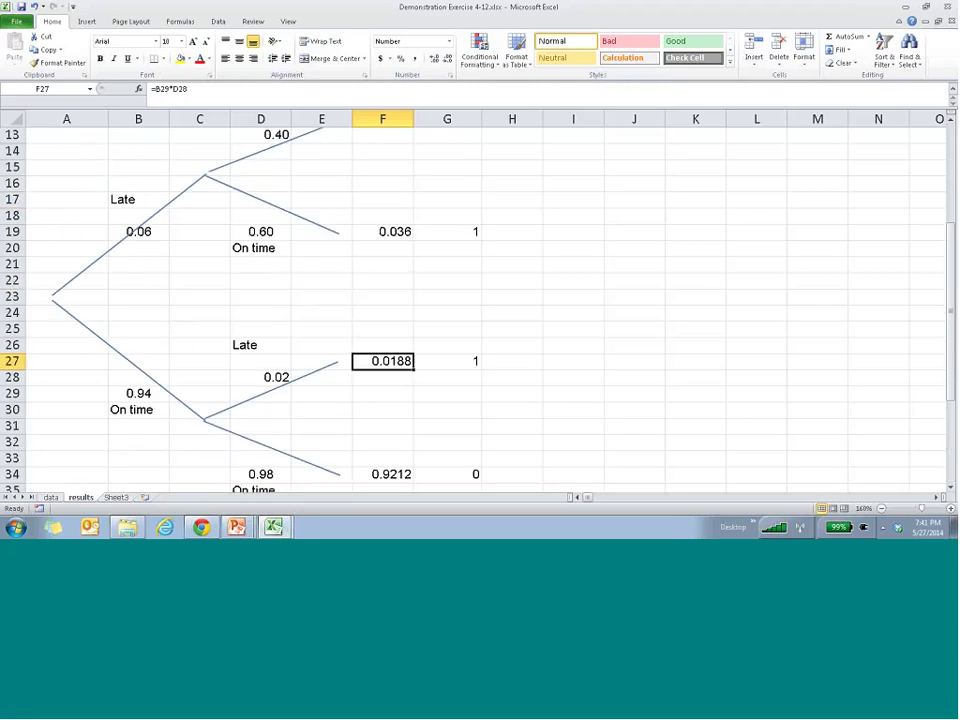
scroll(315, 199, "up", 1)
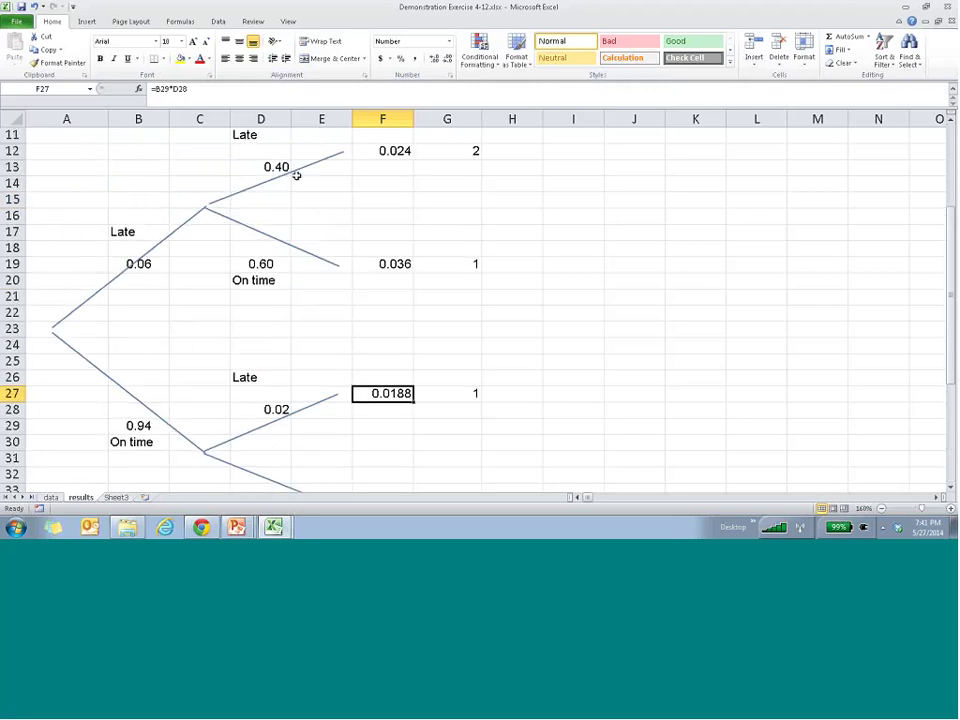
Step: Highlight the two Bus B late outcome probabilities in F12 and F27 with yellow fill
left_click(372, 152)
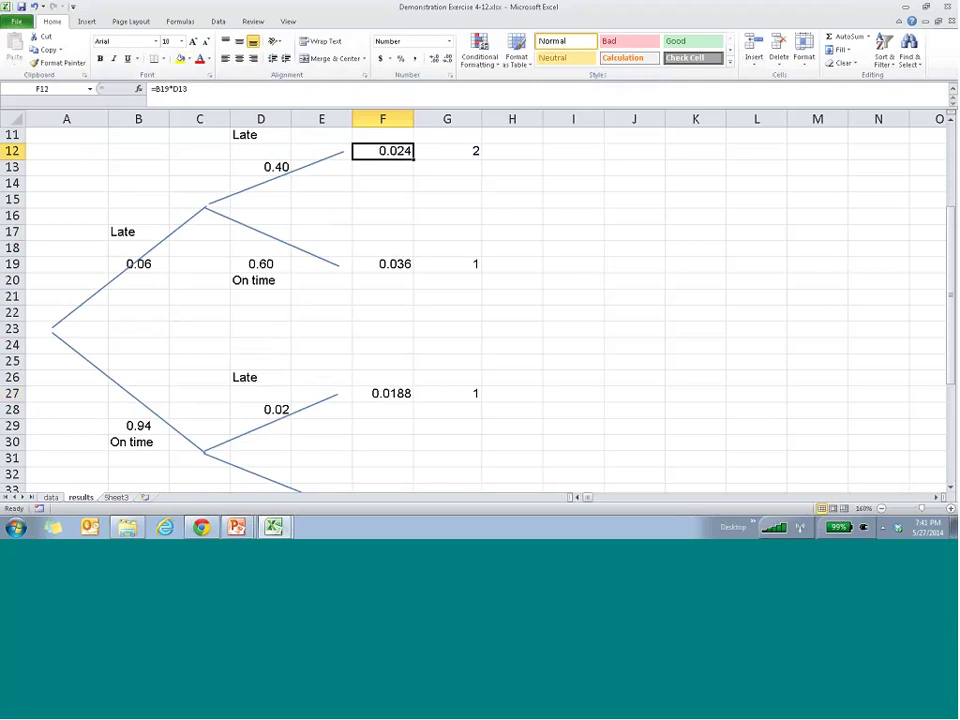
left_click(181, 58)
left_click(358, 393)
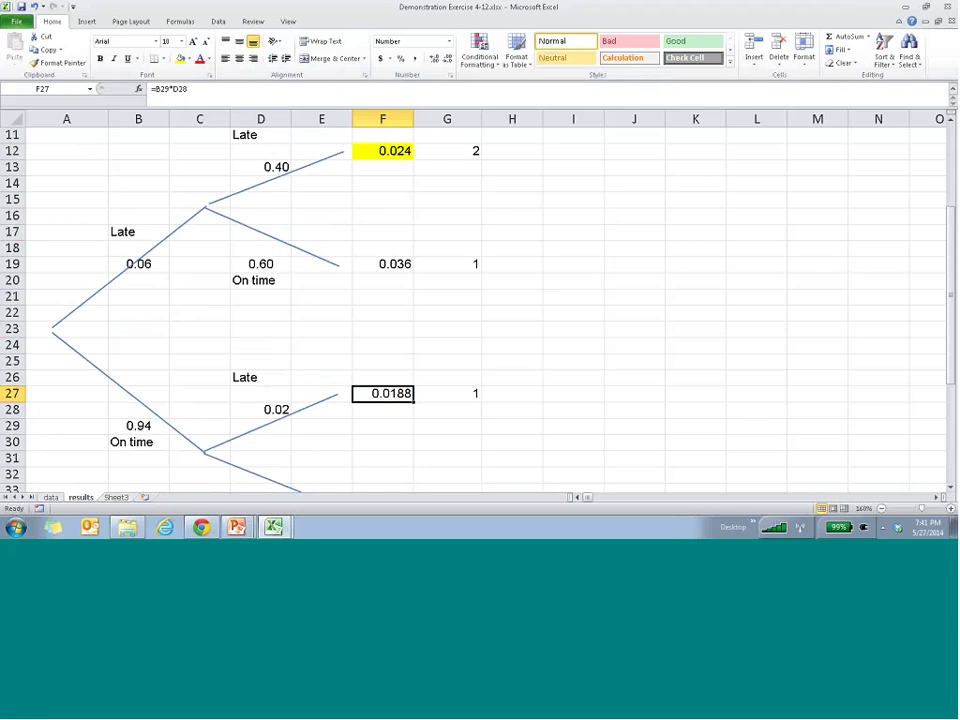
left_click(181, 58)
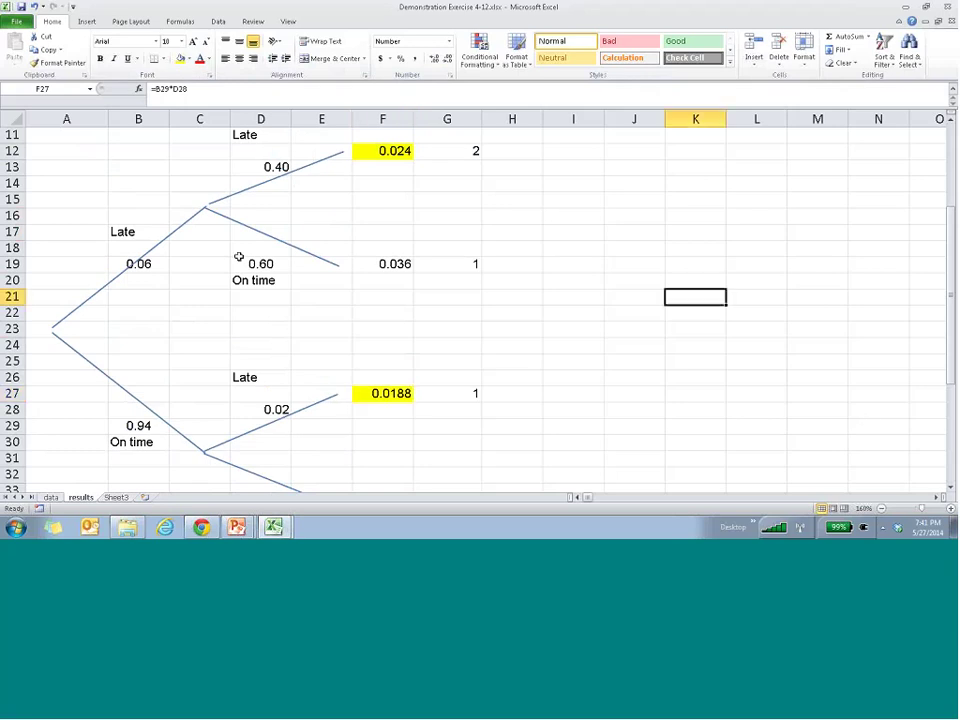
Step: Inspect the P(Bus B is late) formula in E40 and trace its references to F12 and F27, leaving it unchanged
scroll(360, 339, "down", 4)
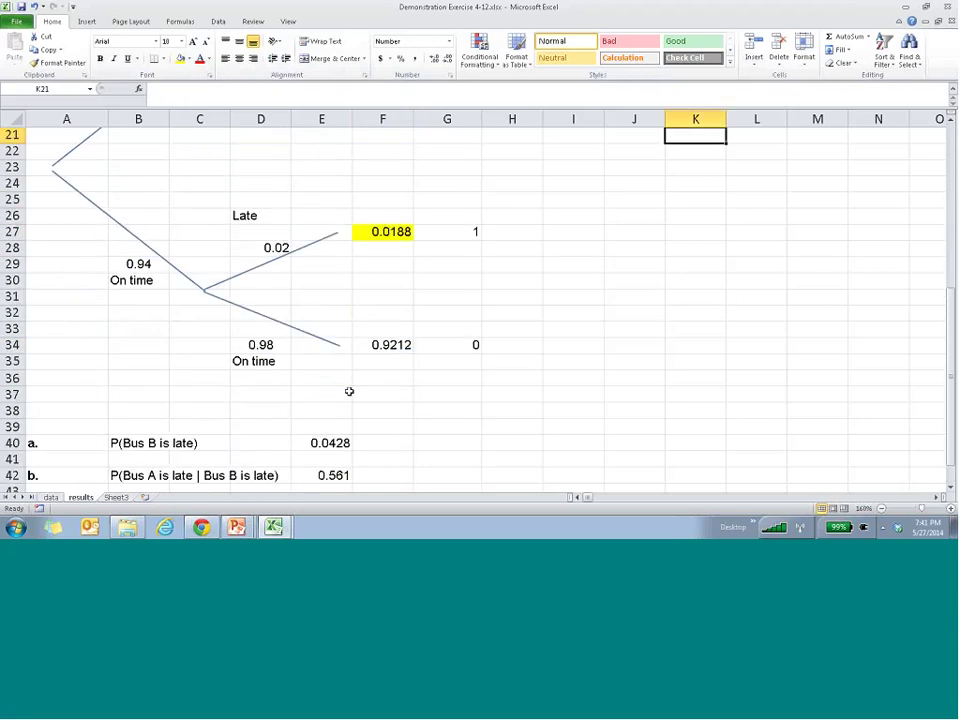
left_click(335, 394)
double_click(335, 394)
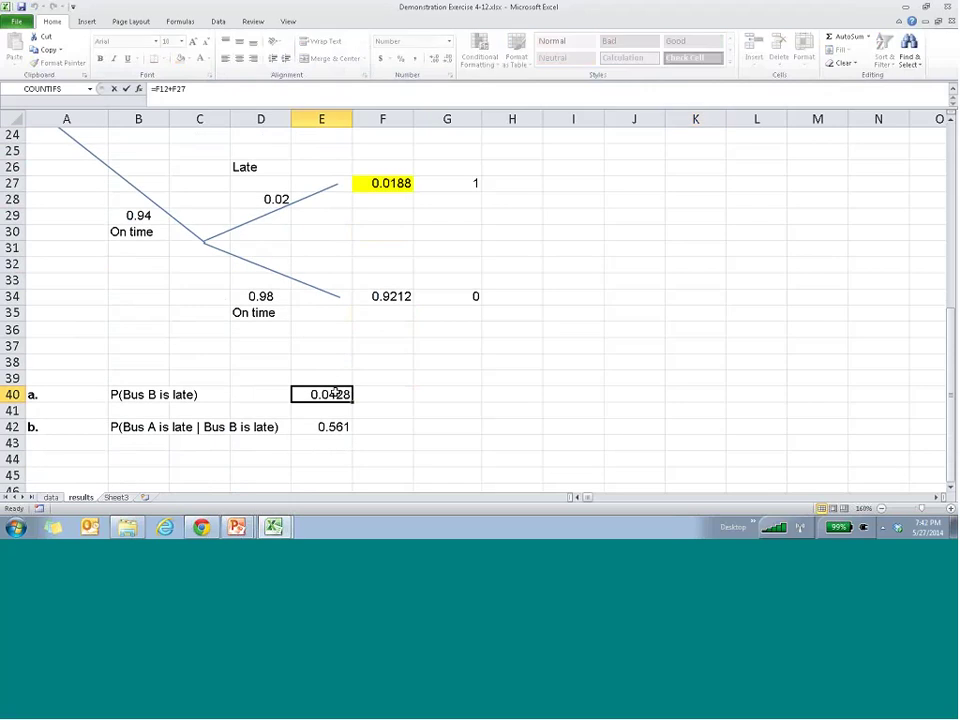
scroll(523, 521, "up", 4)
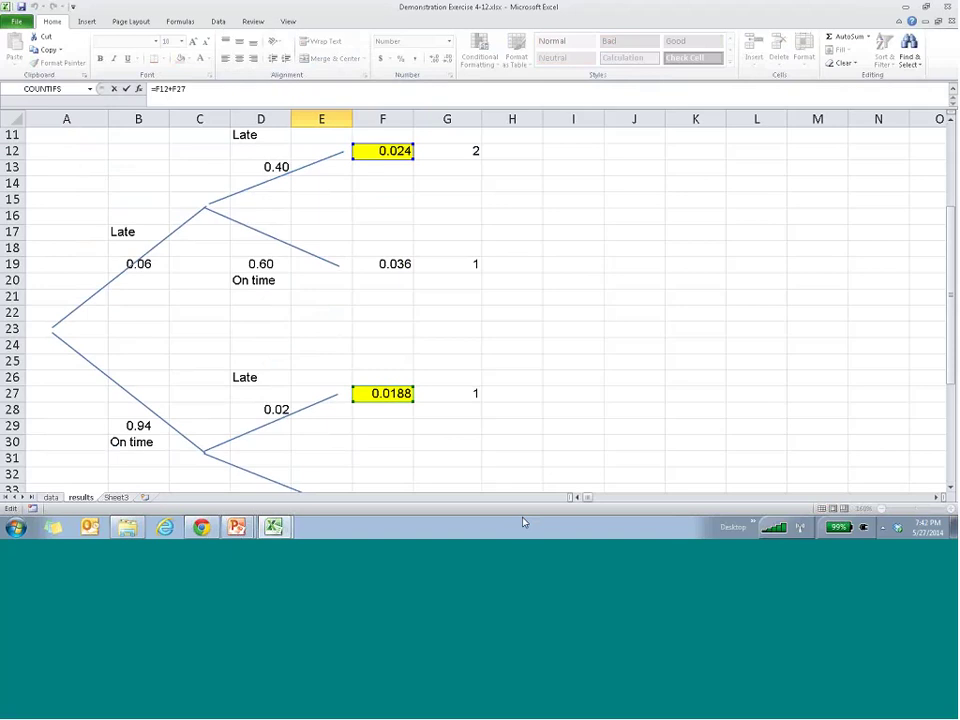
scroll(439, 414, "down", 3)
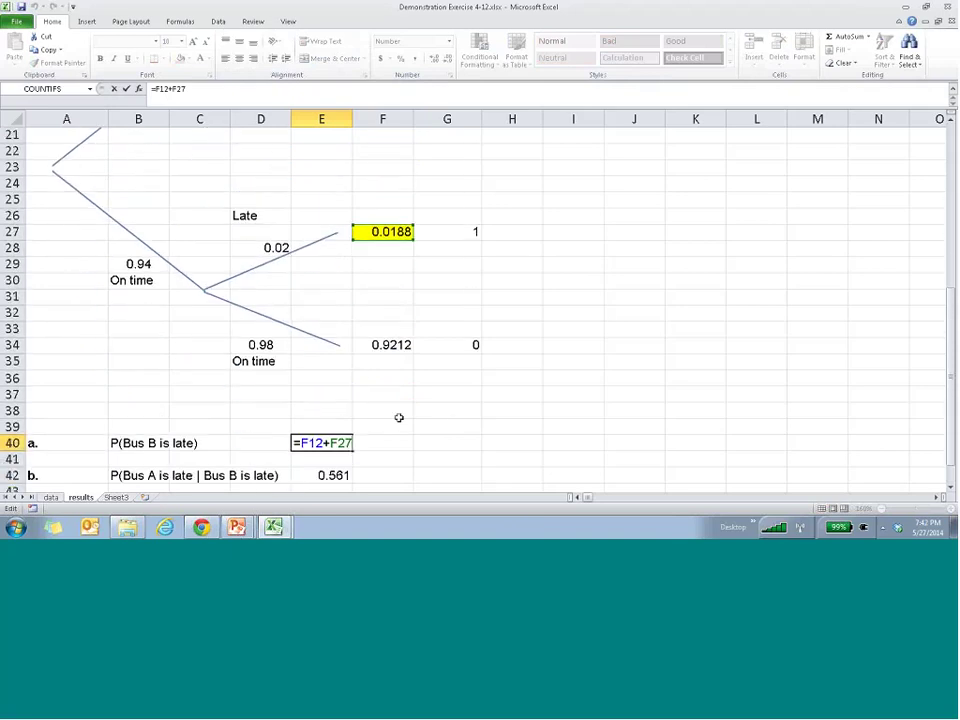
left_click_drag(316, 443, 353, 443)
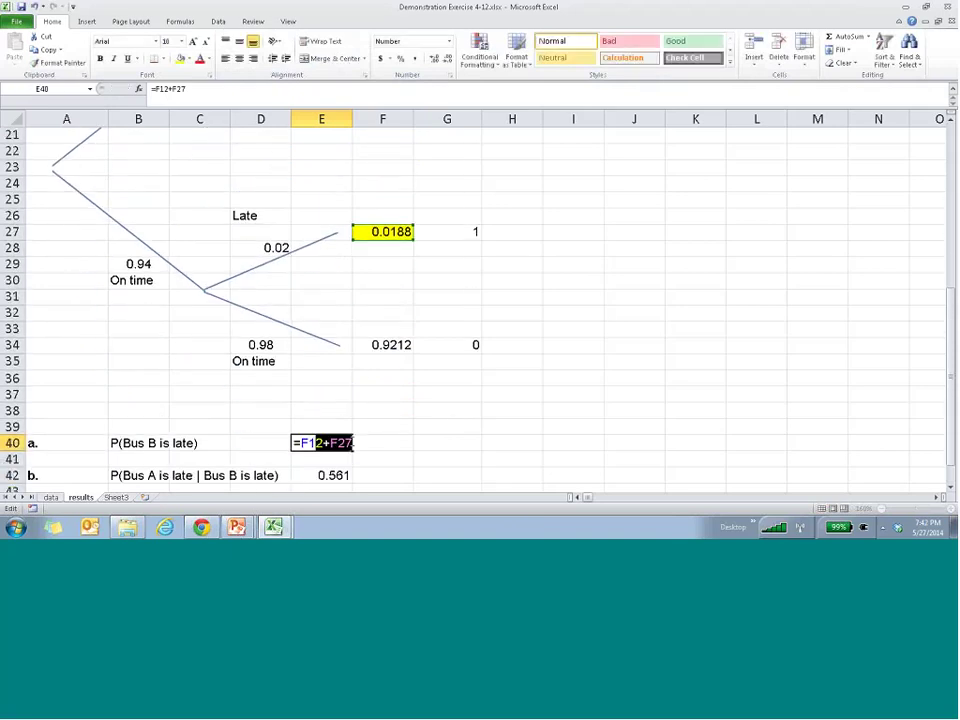
key("Escape")
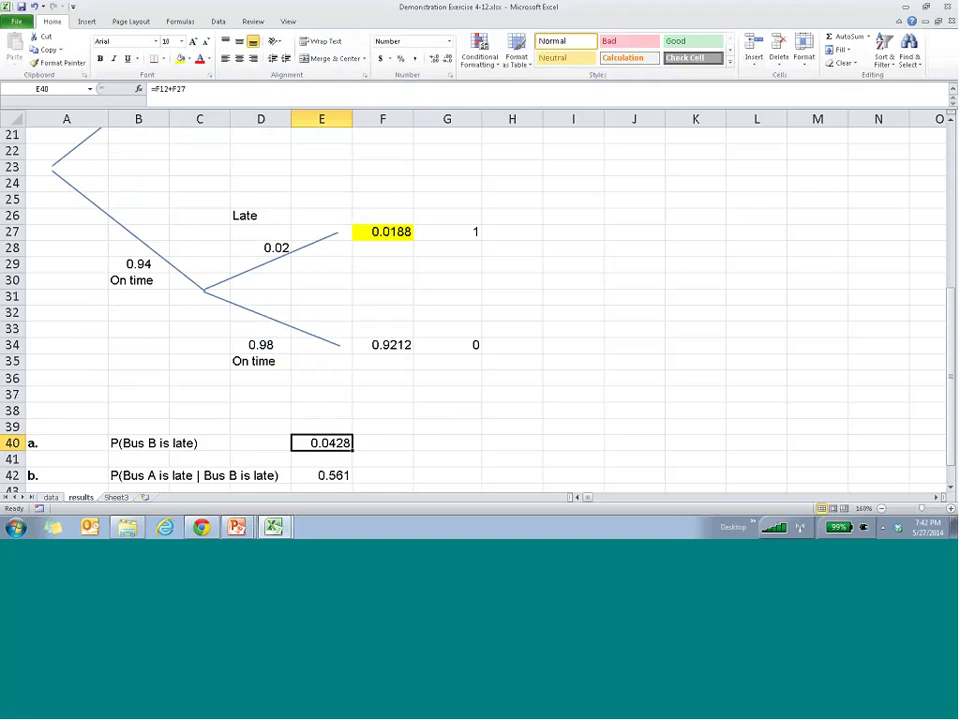
Step: Review the highlighted tree outcomes, glance at the Exercise 4-13 workbook's probabilities, and return to the Exercise 4-12 workbook
scroll(218, 389, "up", 1)
scroll(218, 389, "up", 2)
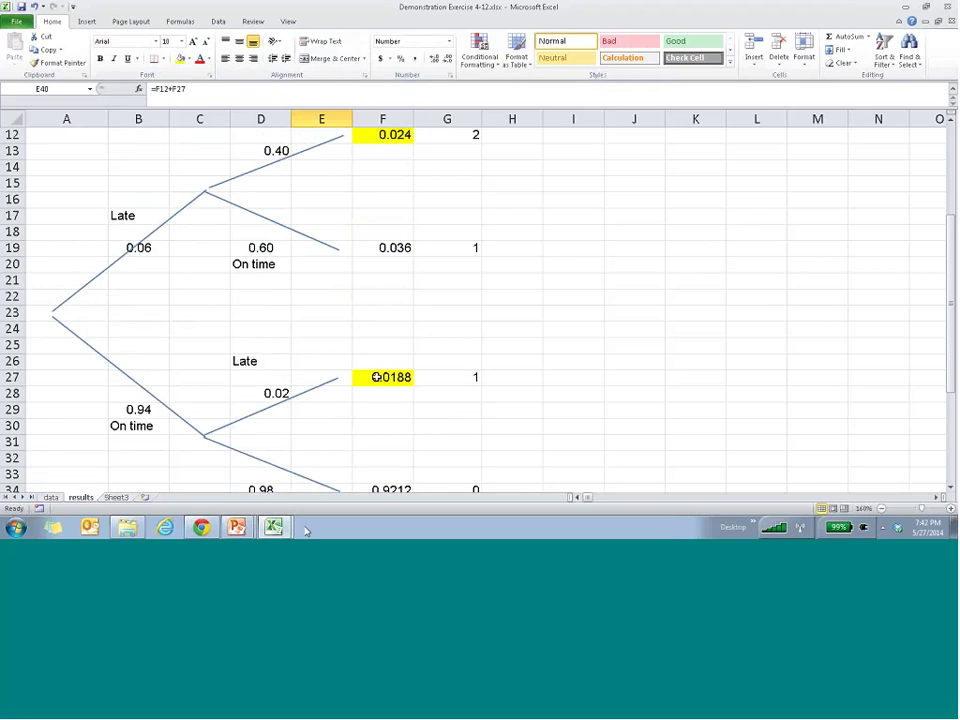
key("alt+Tab")
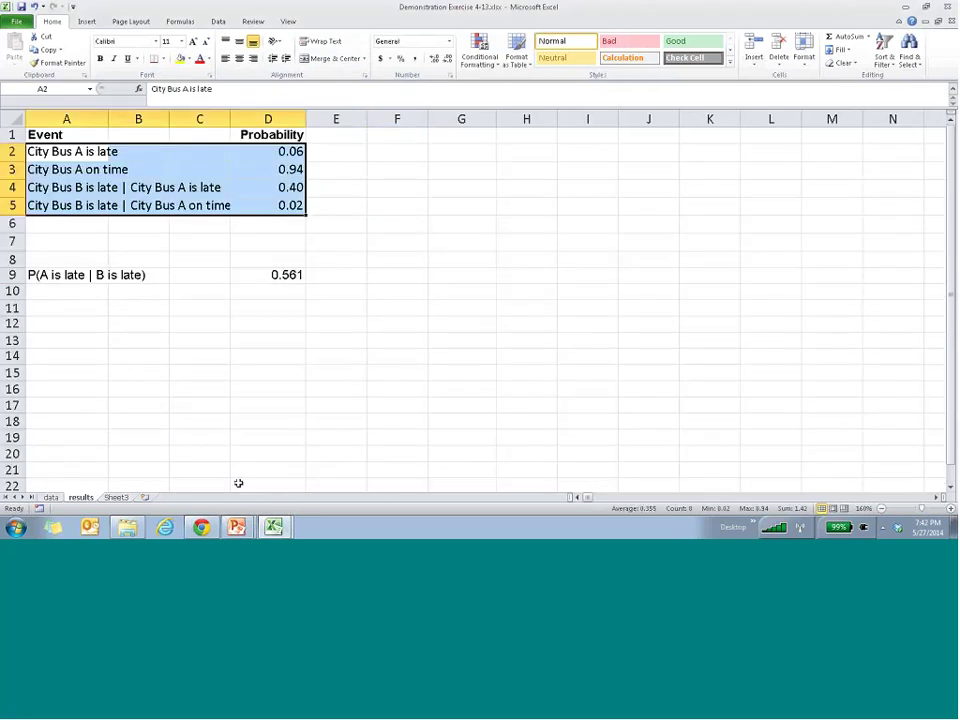
key("alt+Tab")
Step: Point out the P(Bus A is late | Bus B is late) result in E42 and the both-late probability in F12
scroll(171, 415, "down", 3)
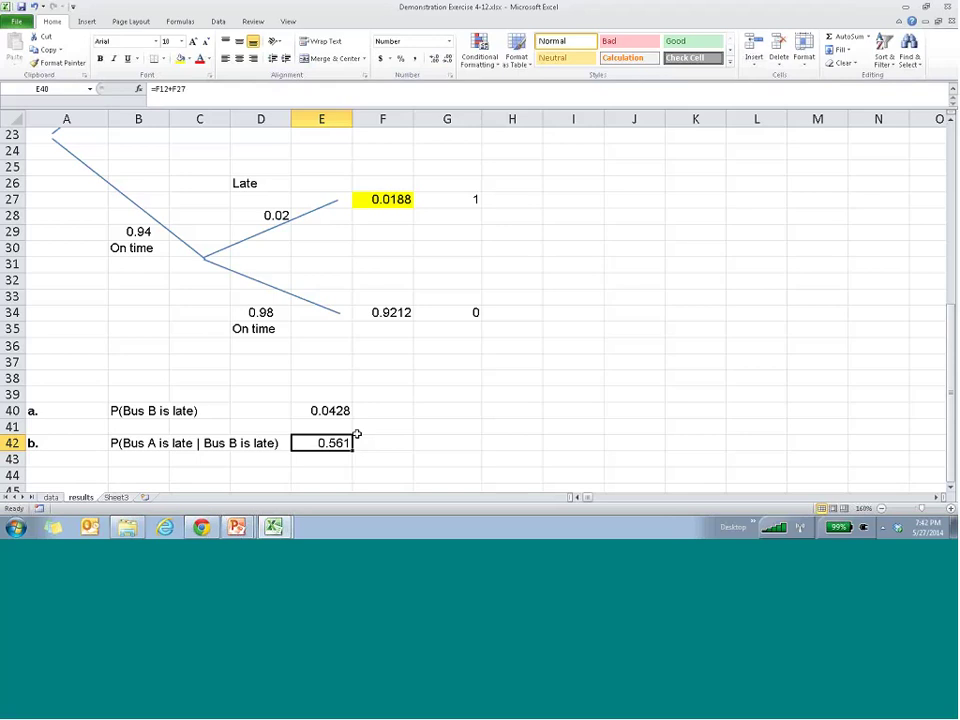
scroll(383, 479, "up", 1)
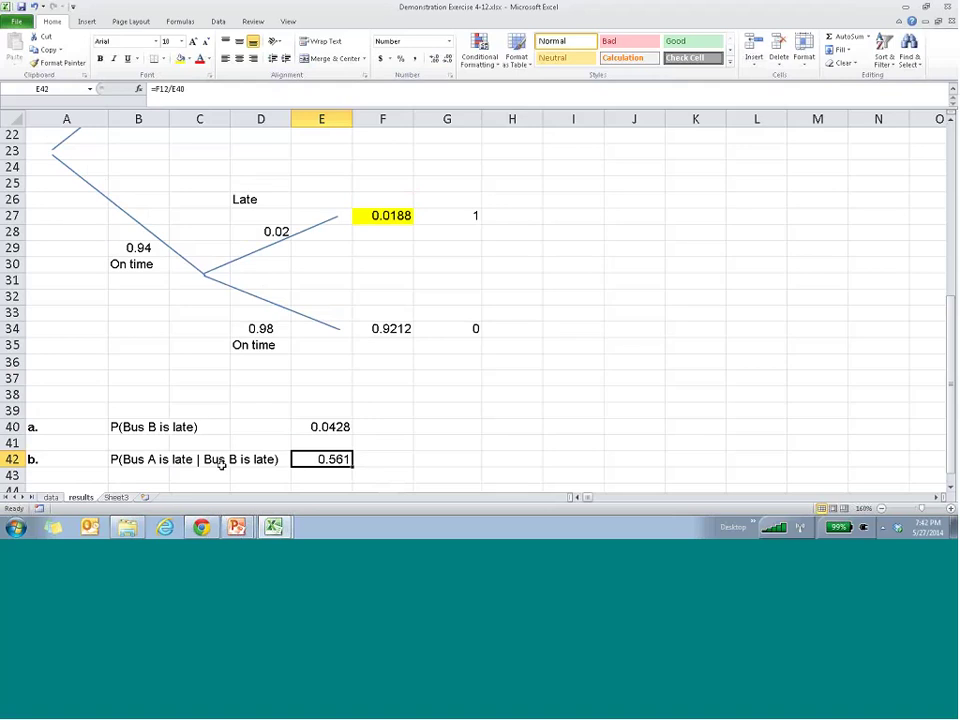
scroll(212, 456, "up", 1)
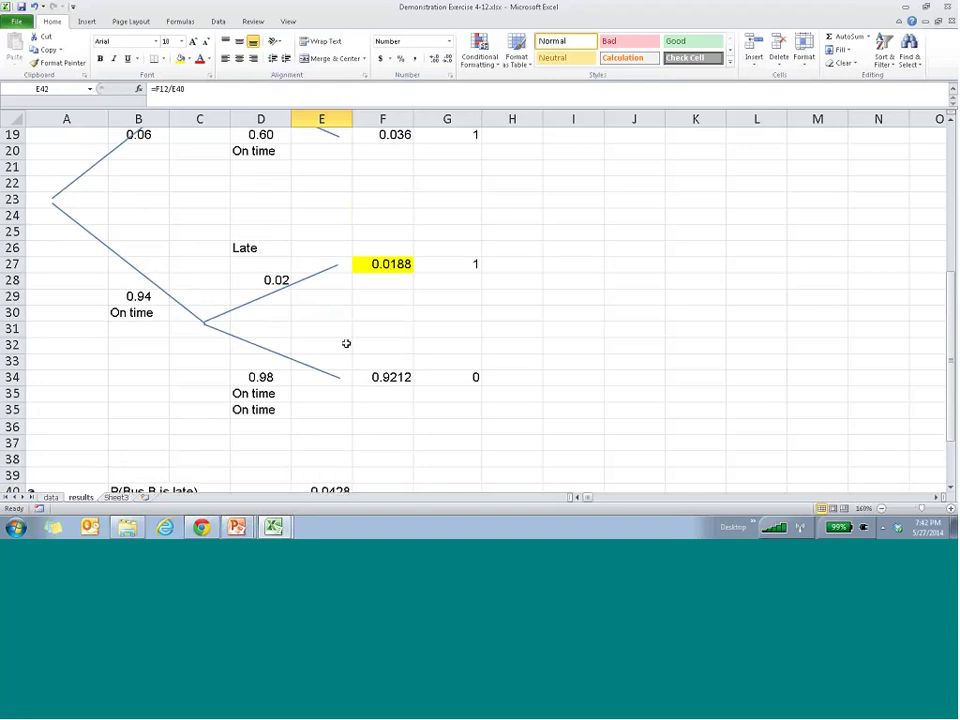
scroll(380, 303, "up", 3)
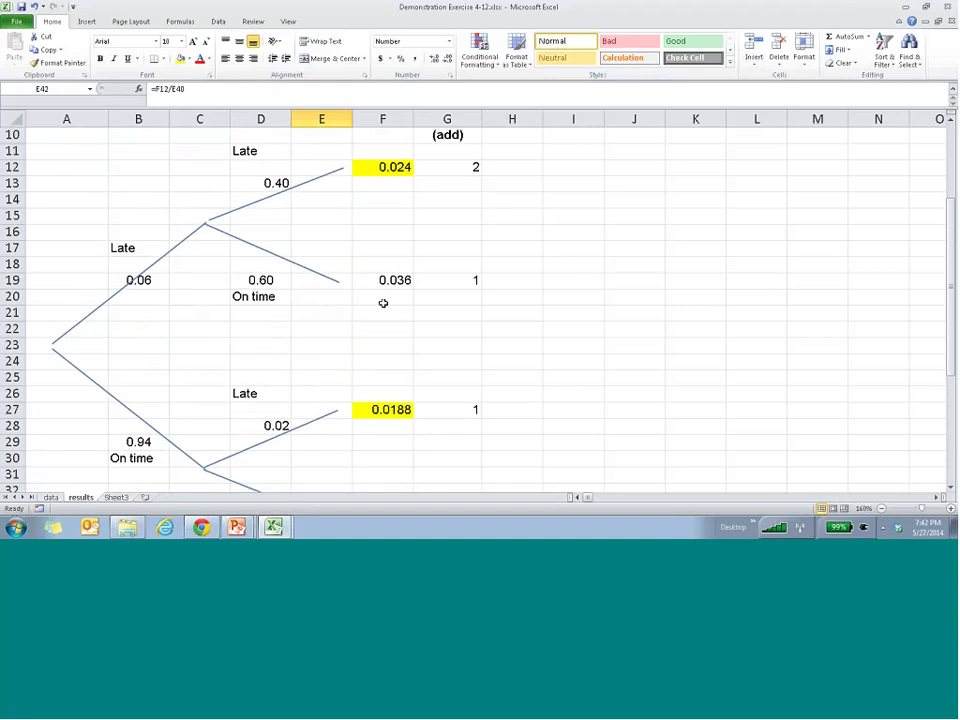
scroll(383, 303, "up", 1)
scroll(383, 303, "up", 1)
left_click(382, 199)
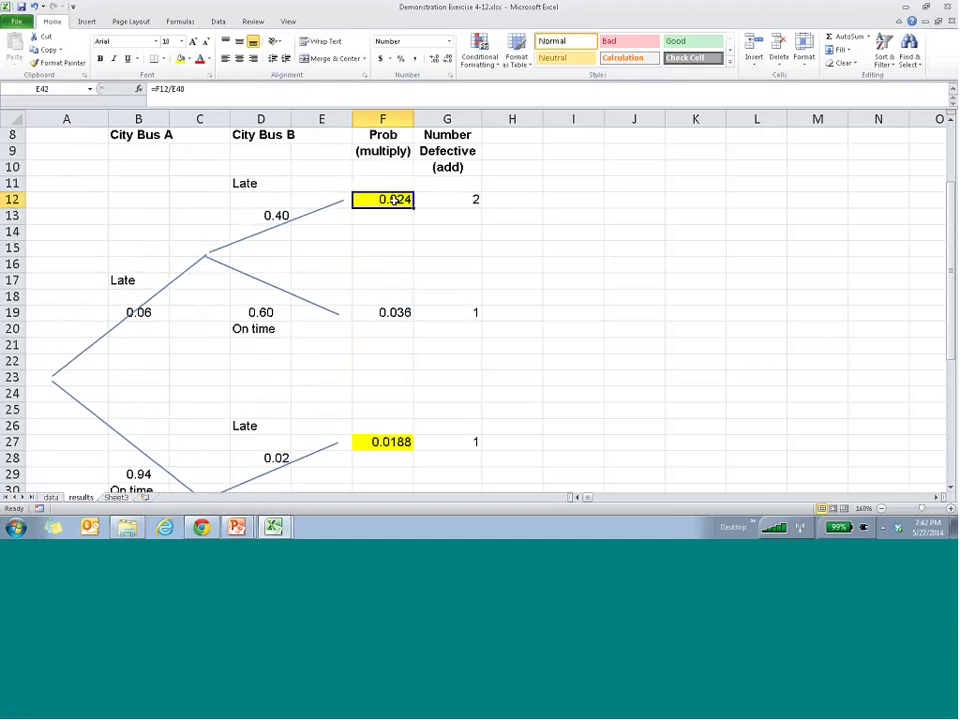
scroll(382, 210, "down", 2)
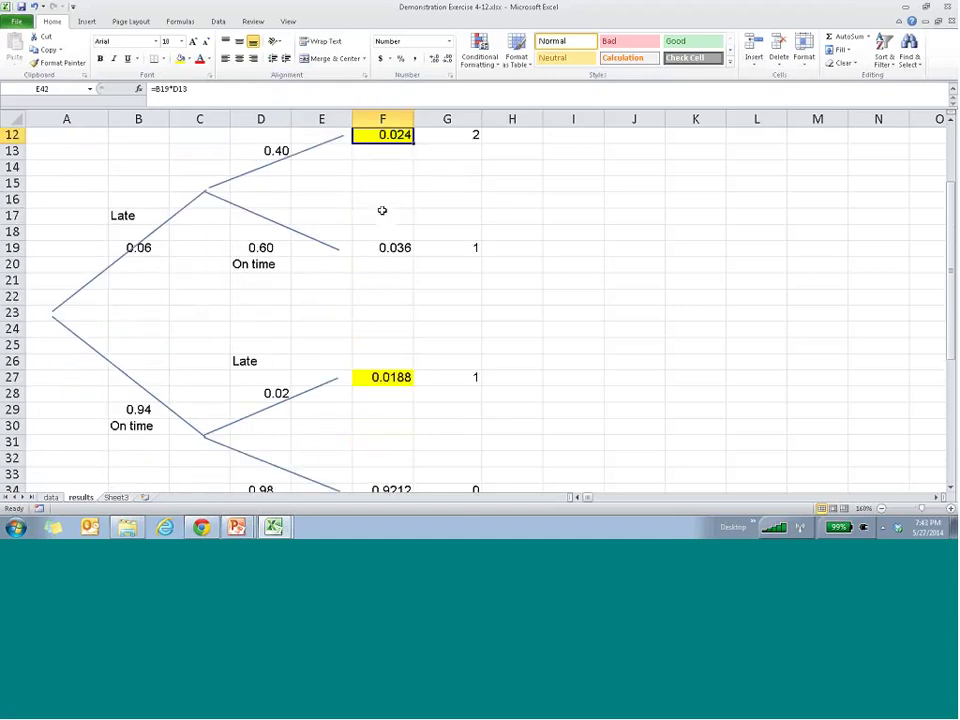
scroll(382, 210, "down", 5)
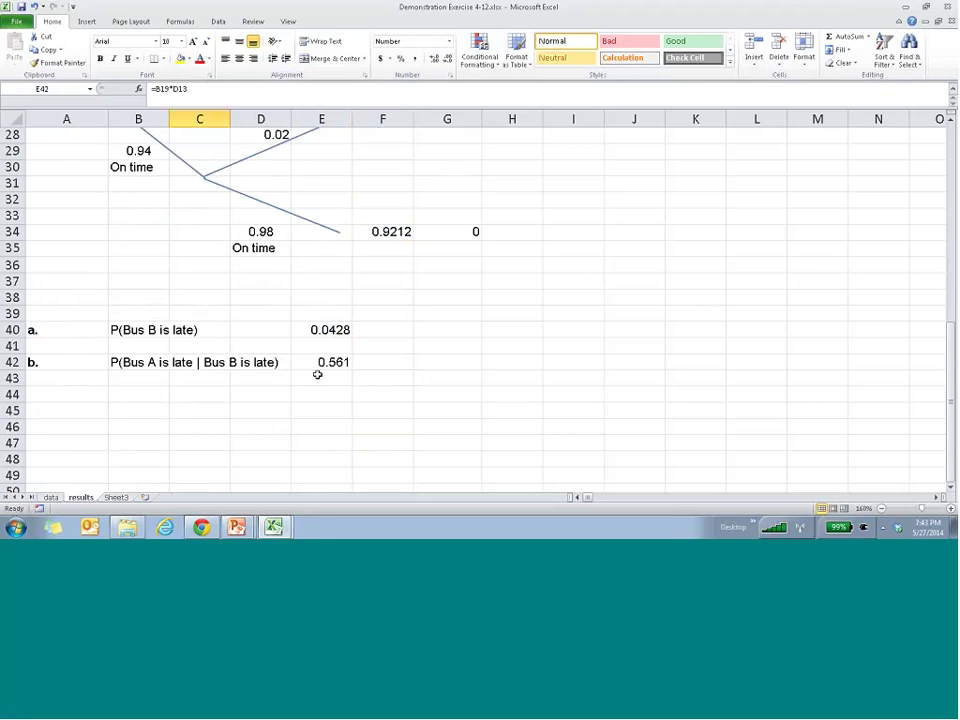
Step: Inspect the conditional probability formula in E42, tracing its numerator to F12 and its denominator to E40
scroll(317, 374, "up", 6)
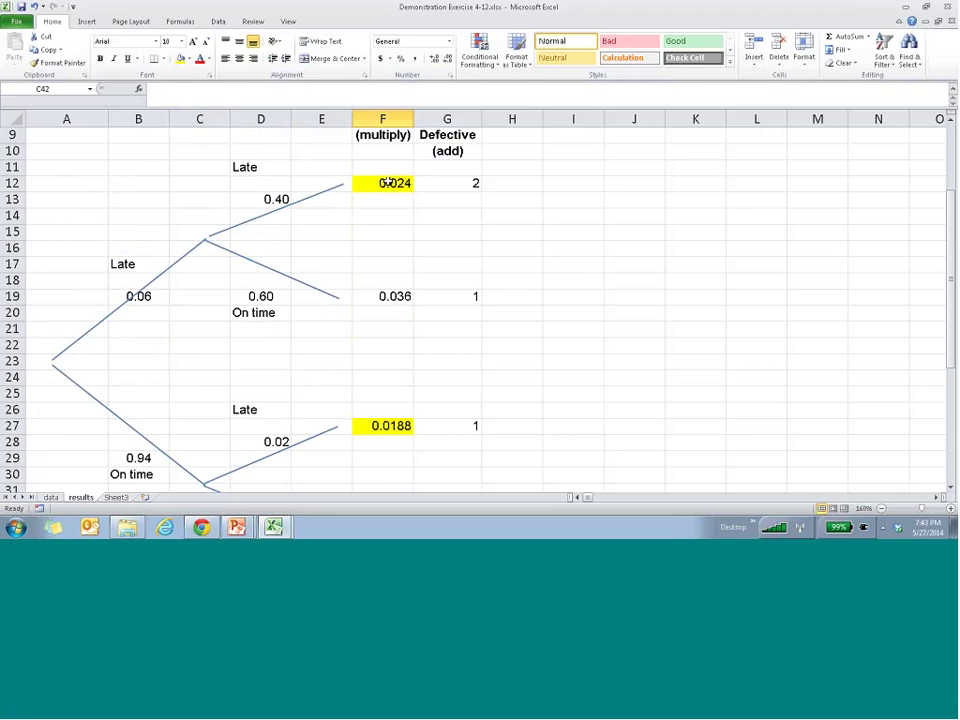
left_click(386, 183)
scroll(358, 343, "down", 5)
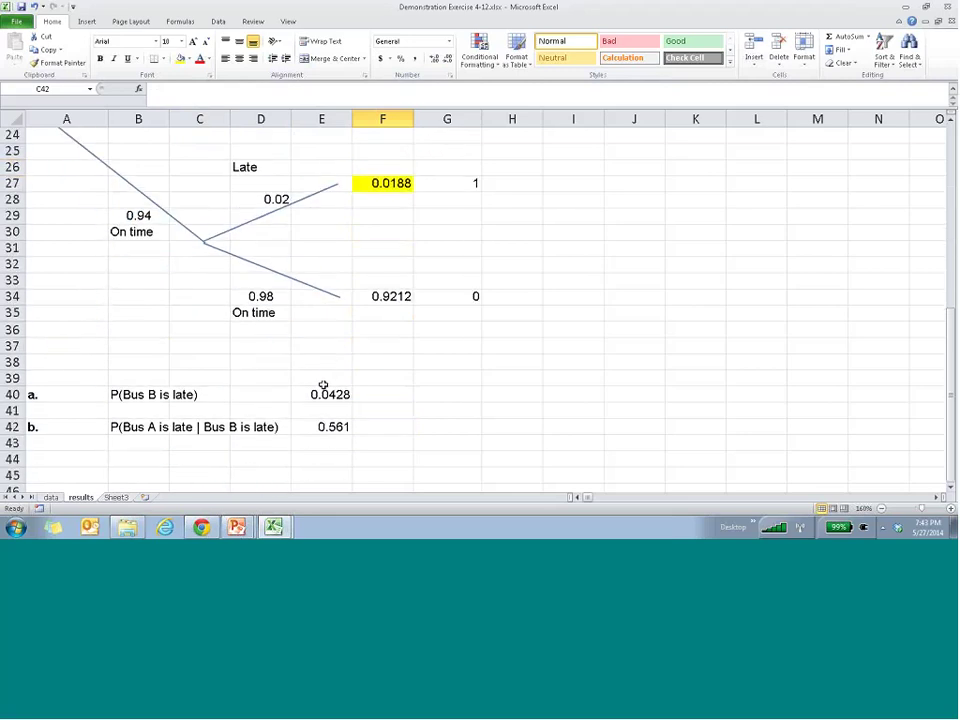
left_click(335, 440)
left_click(333, 410)
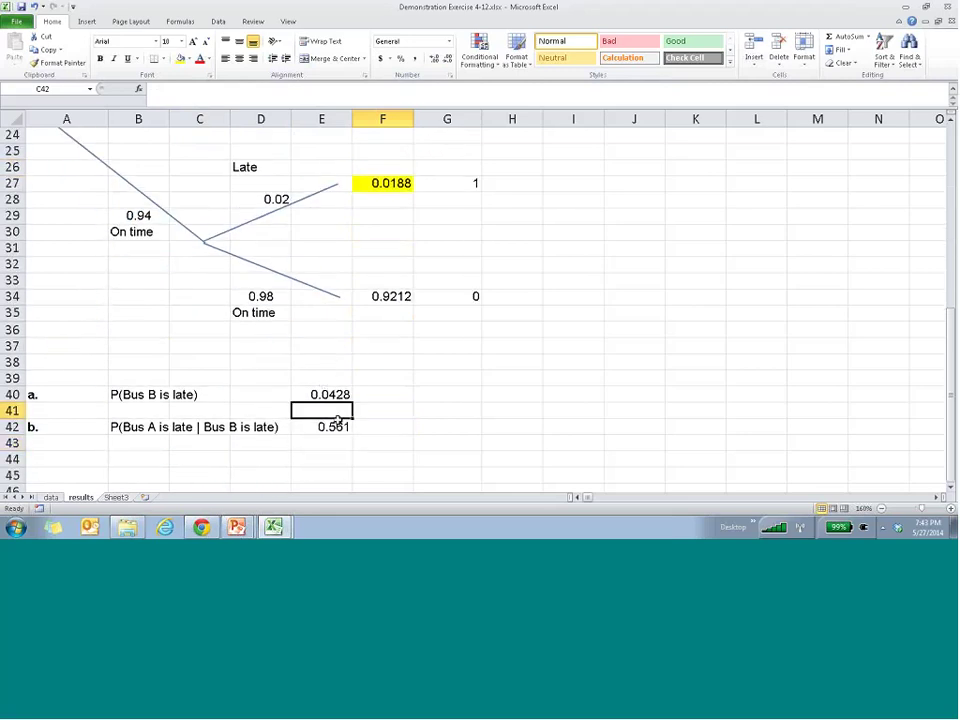
left_click(330, 427)
key("F2")
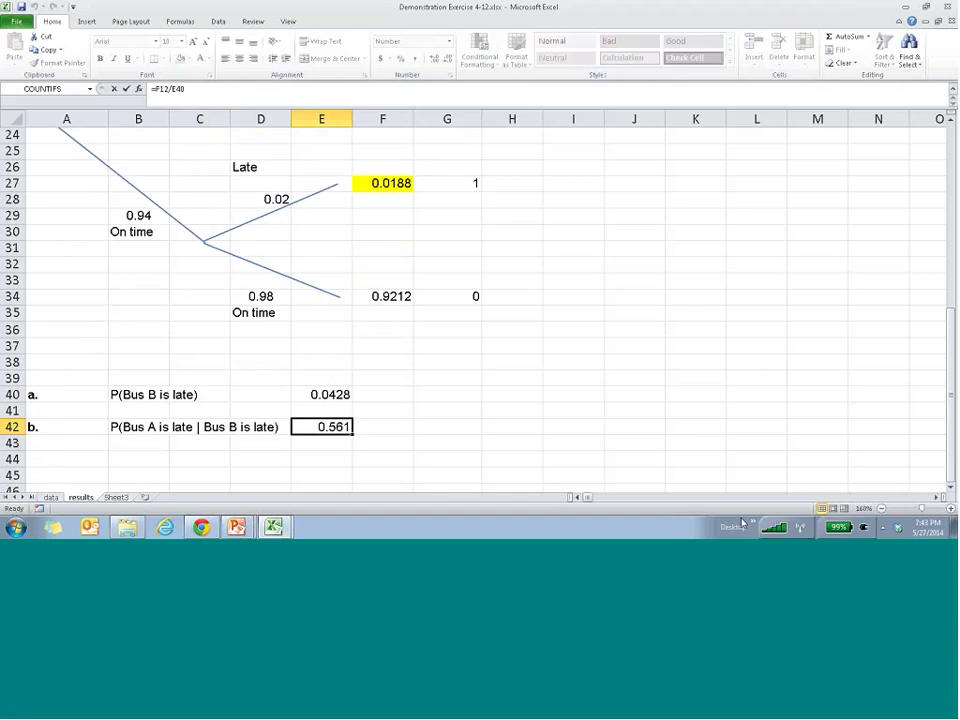
scroll(476, 514, "up", 5)
scroll(475, 515, "up", 2)
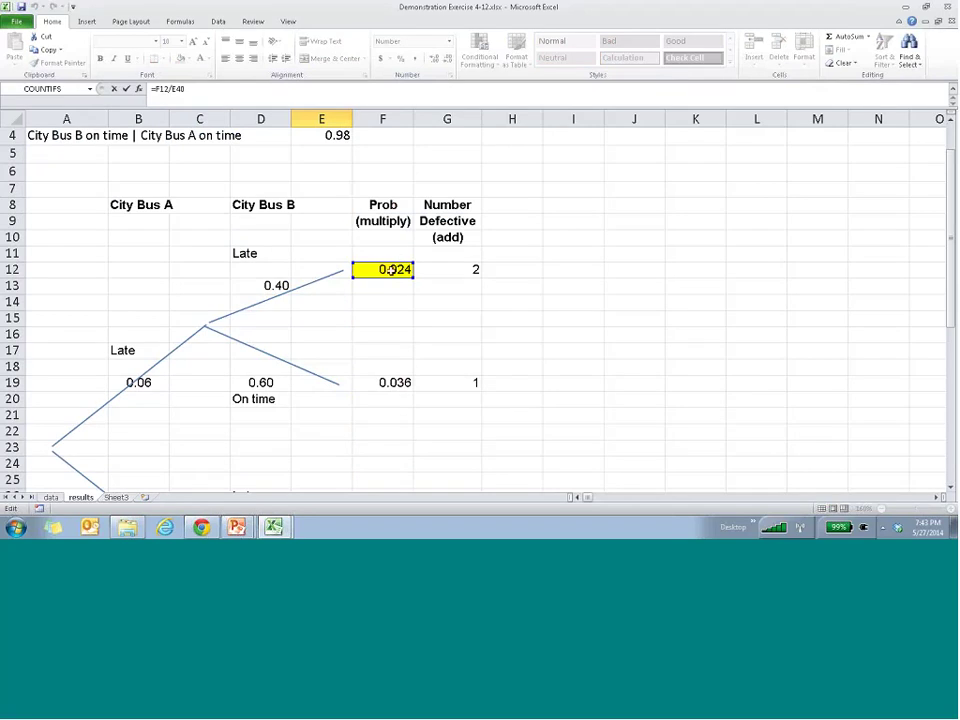
scroll(392, 270, "down", 7)
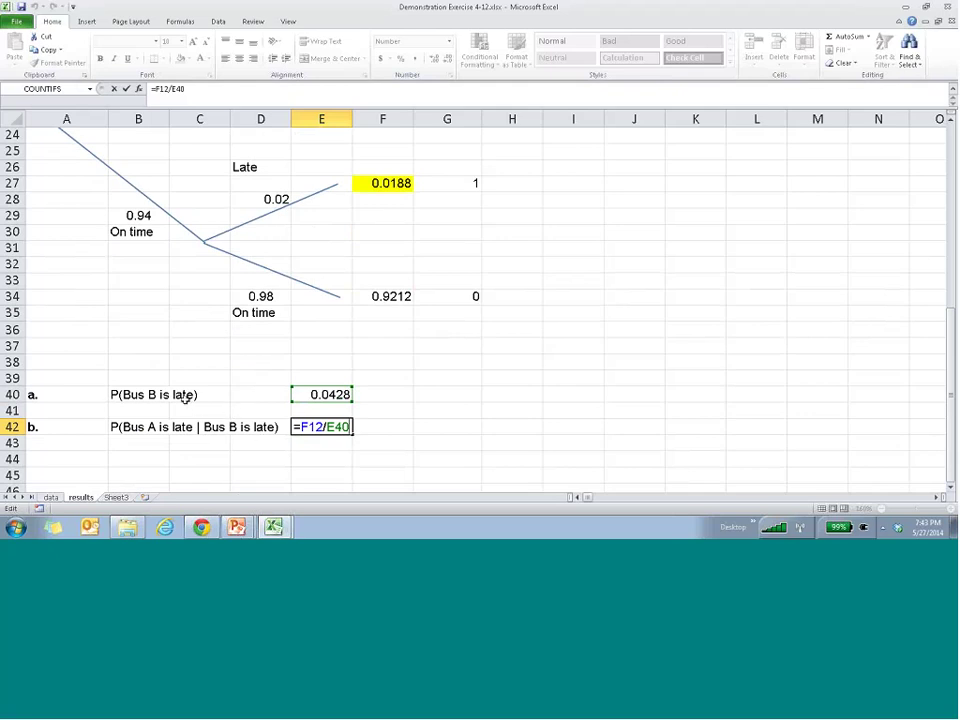
key("ctrl+Return")
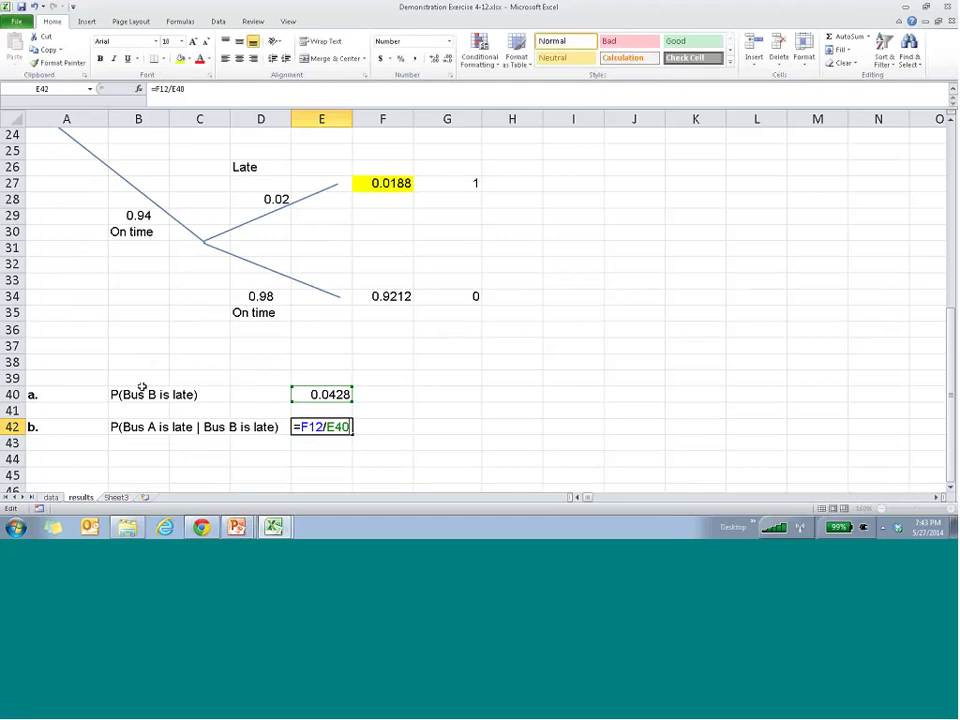
Step: Point out P(Bus B is late) in E40 together with the highlighted outcomes in F12 and F27 that it sums
left_click(311, 393)
scroll(421, 212, "up", 1)
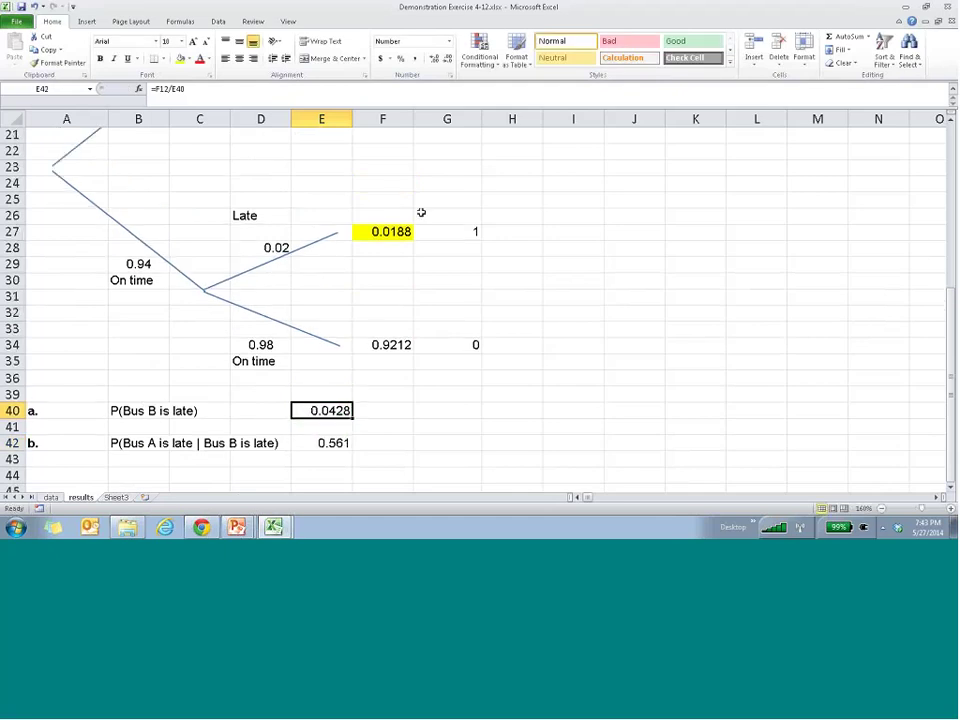
scroll(440, 225, "up", 4)
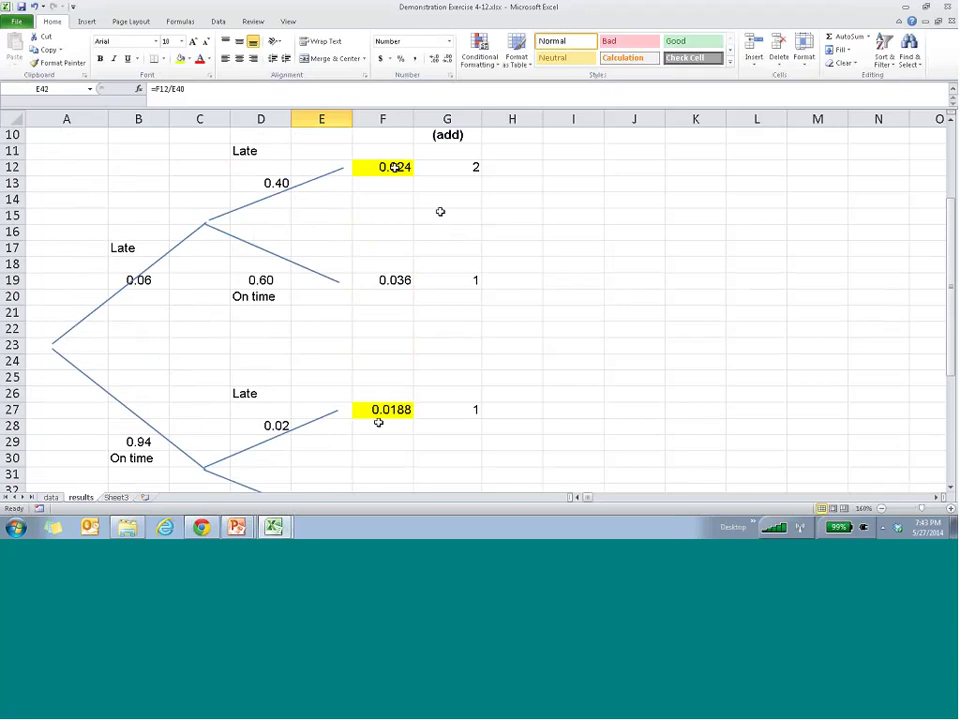
scroll(363, 423, "down", 2)
scroll(362, 425, "down", 3)
left_click(345, 420)
scroll(340, 415, "up", 1)
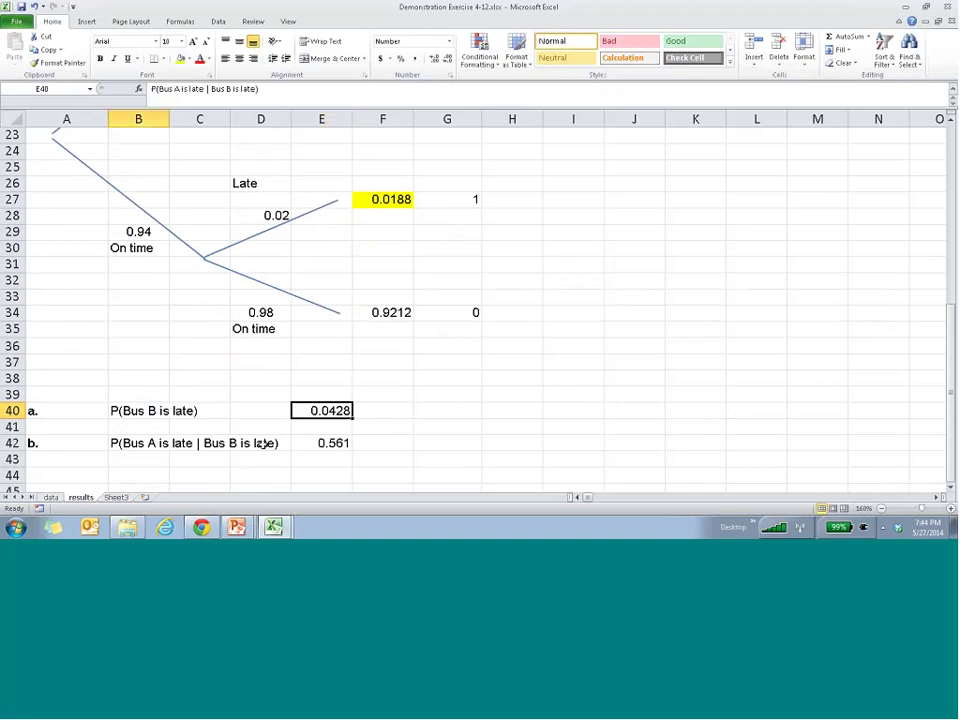
Step: Point out the conditional probability label in B42, and highlight P(Bus B is late) in E40 with yellow fill
left_click(135, 443)
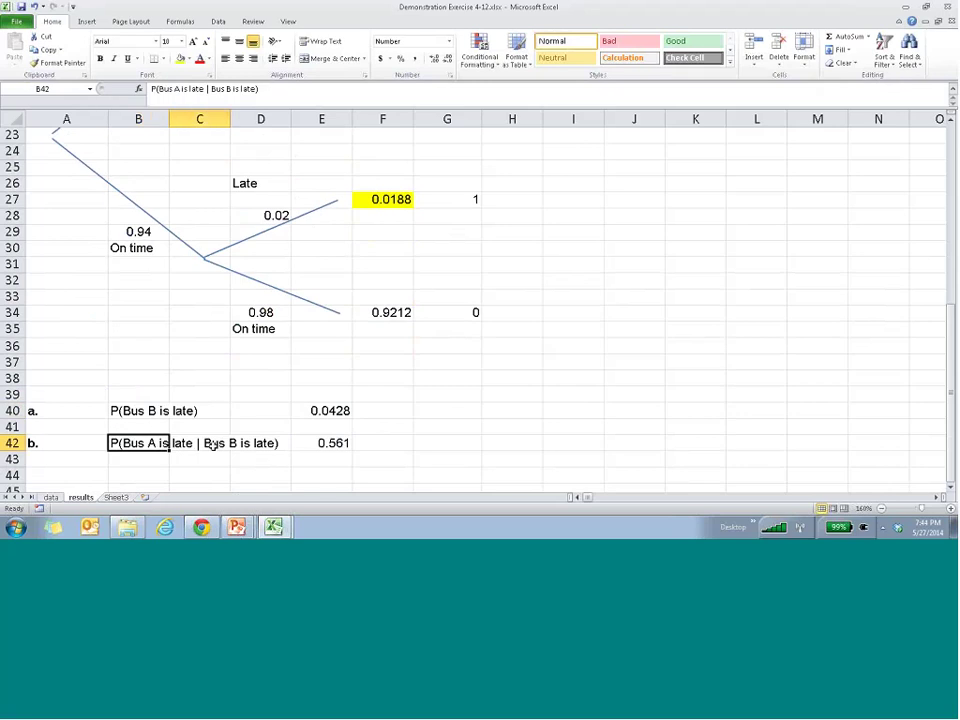
left_click(325, 410)
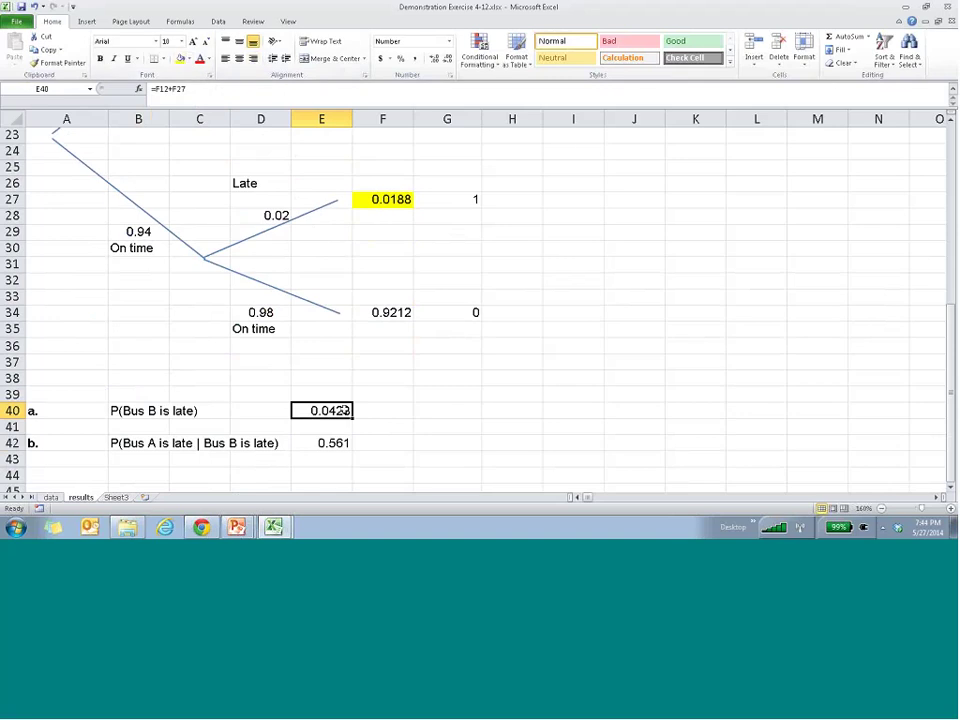
left_click(181, 59)
left_click(386, 424)
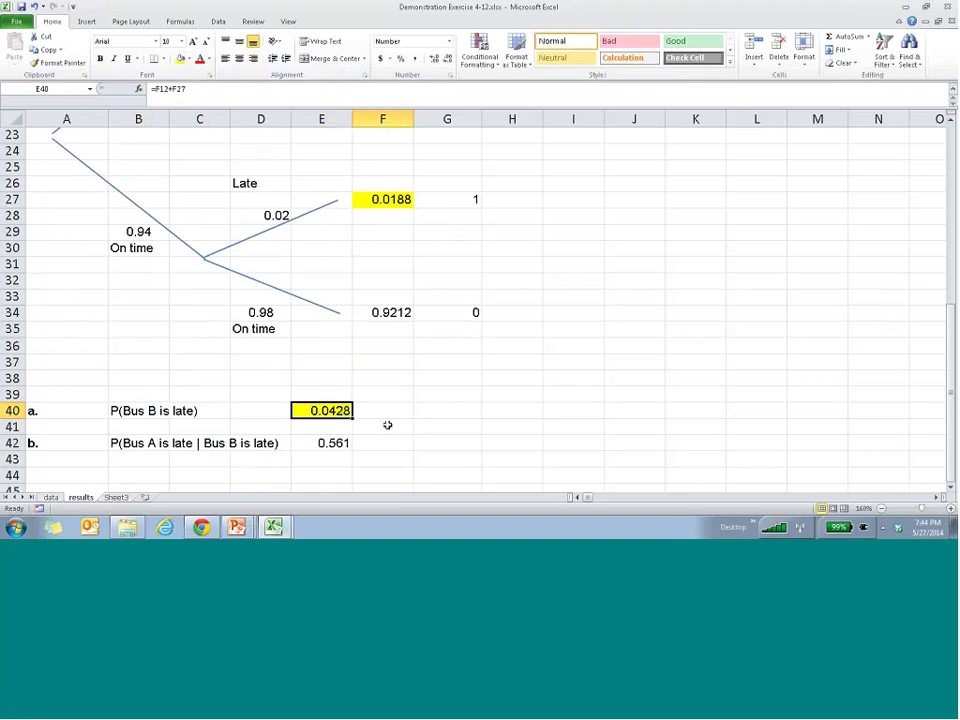
Step: Remove the yellow fill from F27, the outcome where Bus A is on time and Bus B is late
left_click(326, 443)
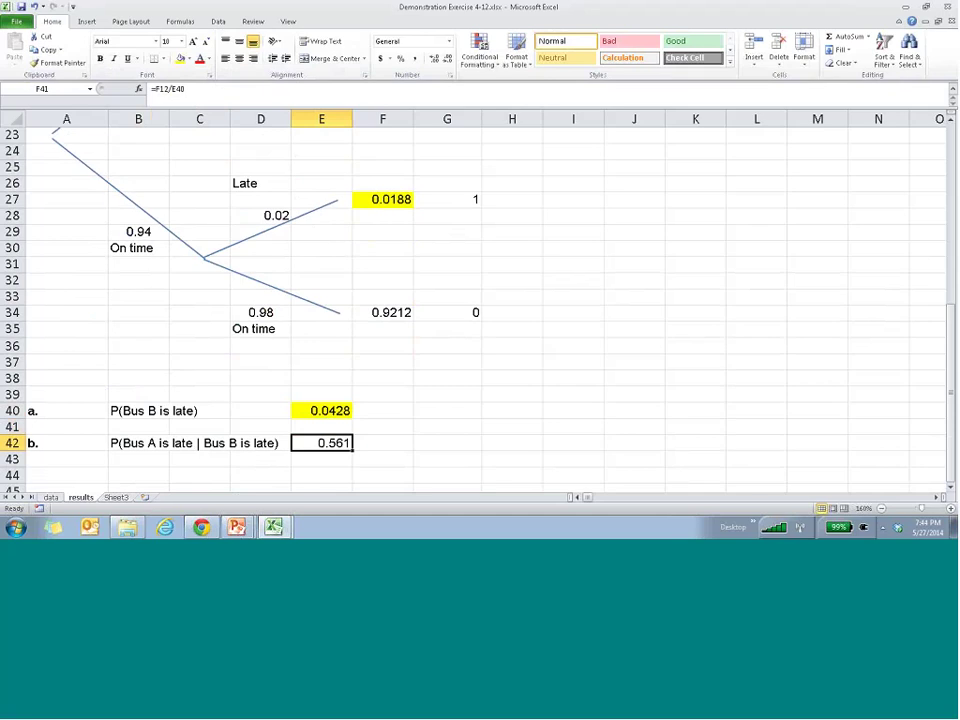
left_click(383, 199)
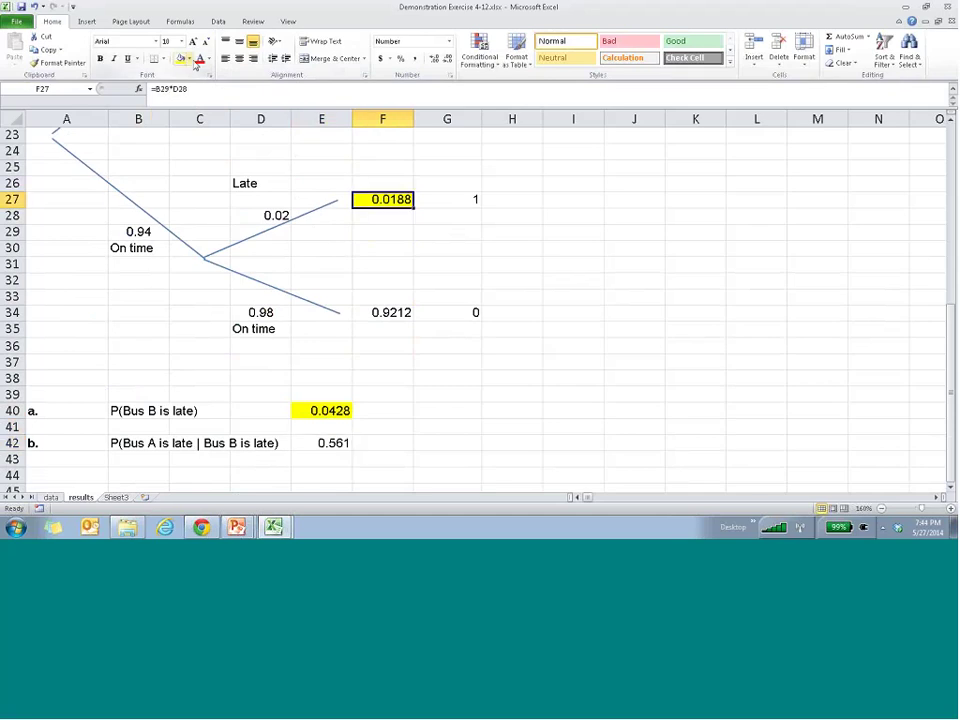
left_click(192, 60)
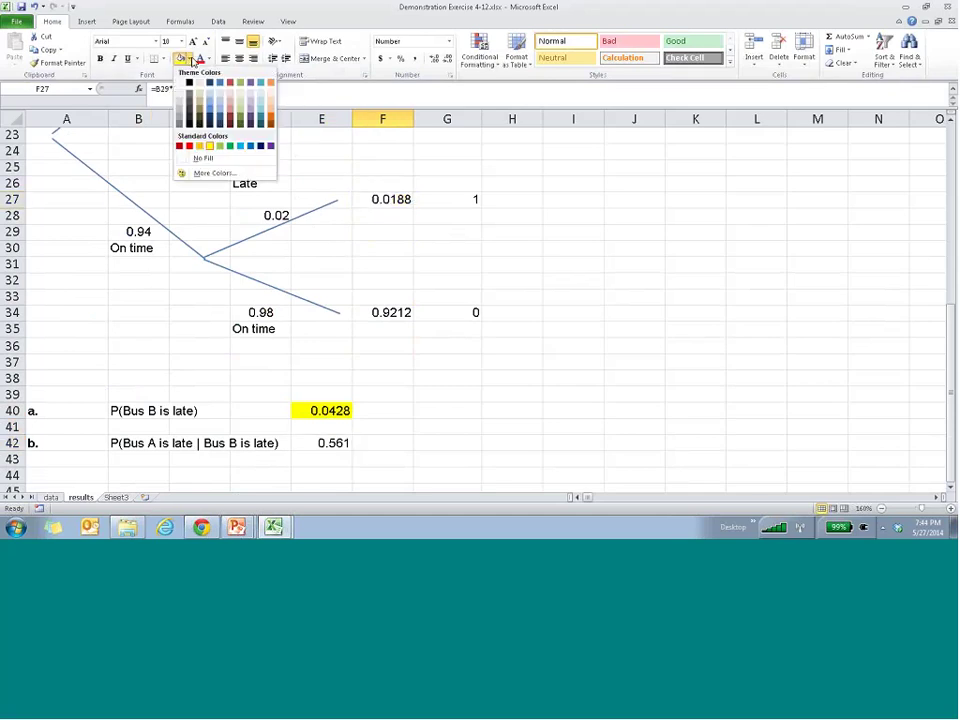
left_click(204, 157)
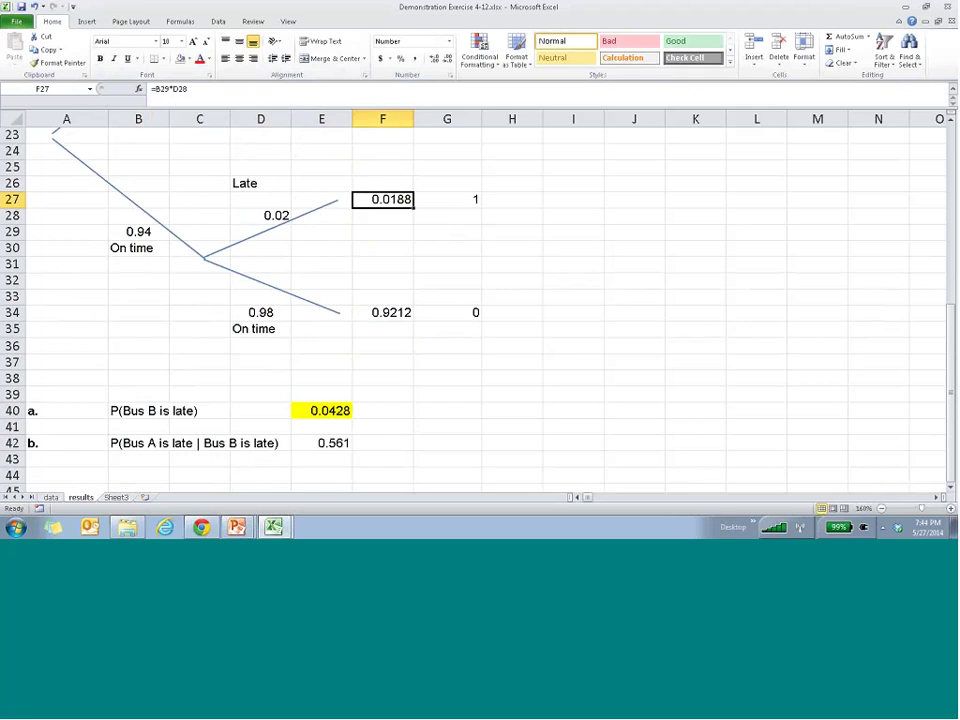
Step: Inspect the formula in E42, tracing it to the both-late probability in F12 and P(Bus B is late) in E40
left_click(339, 441)
key("F2")
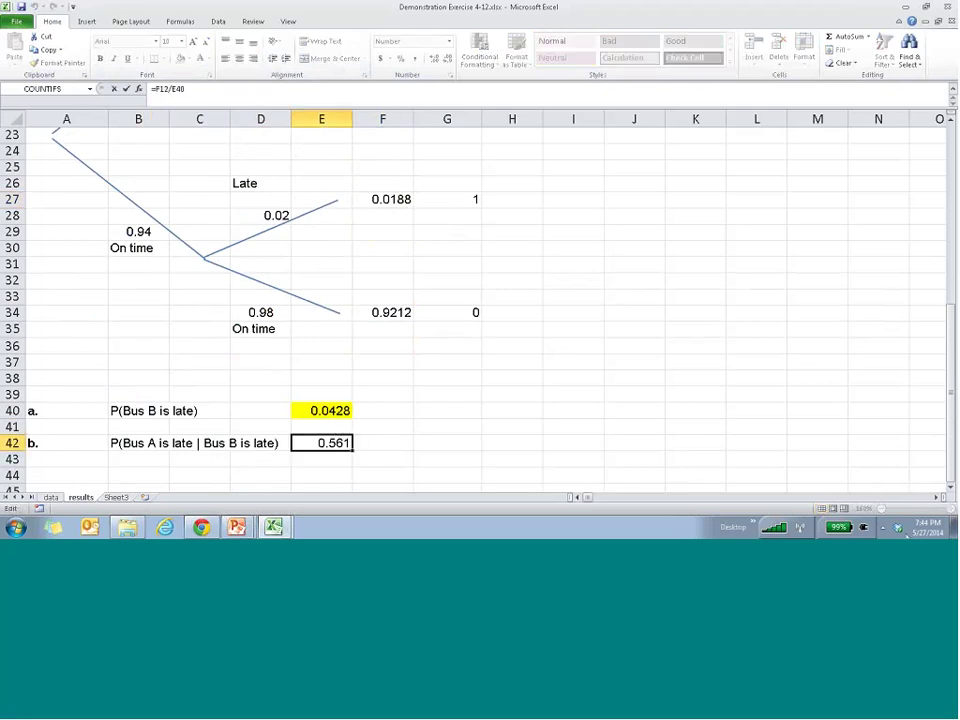
scroll(478, 375, "up", 5)
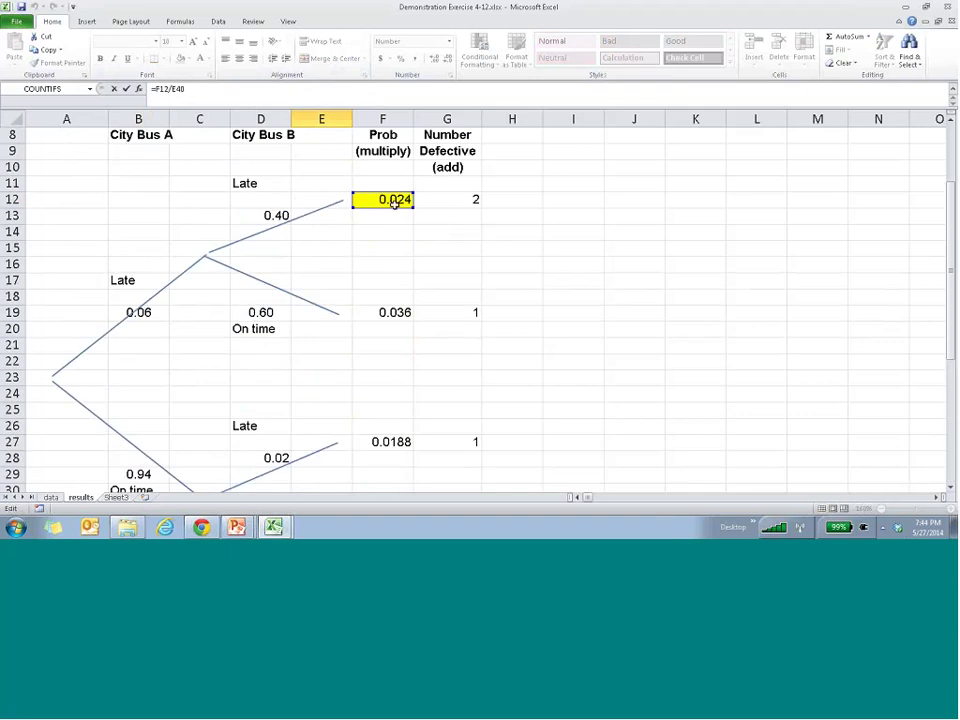
scroll(360, 231, "down", 5)
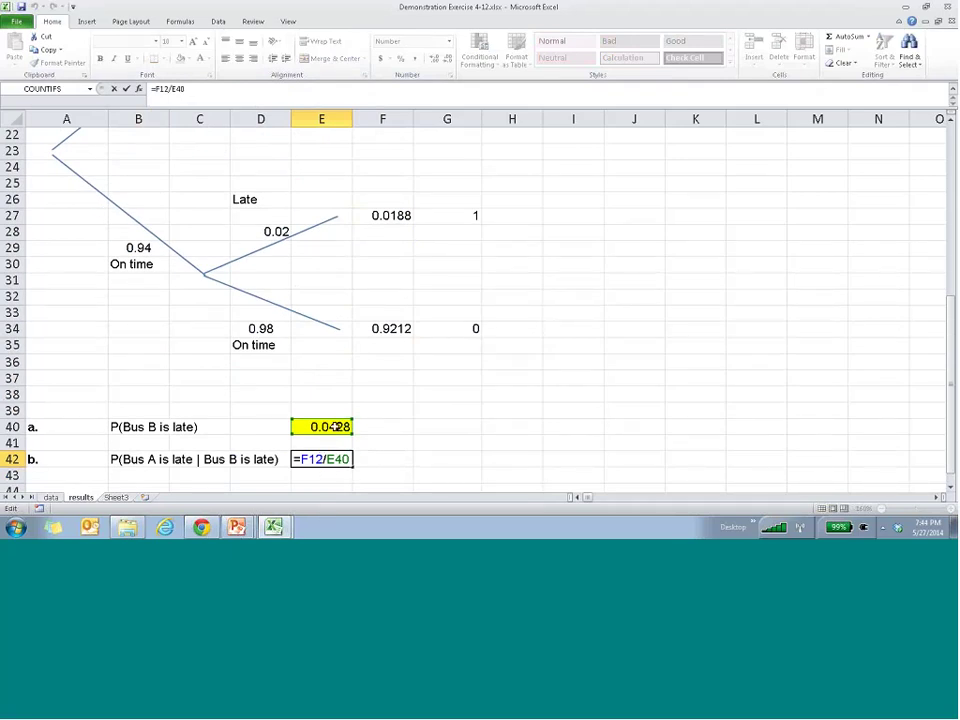
key("ctrl+Return")
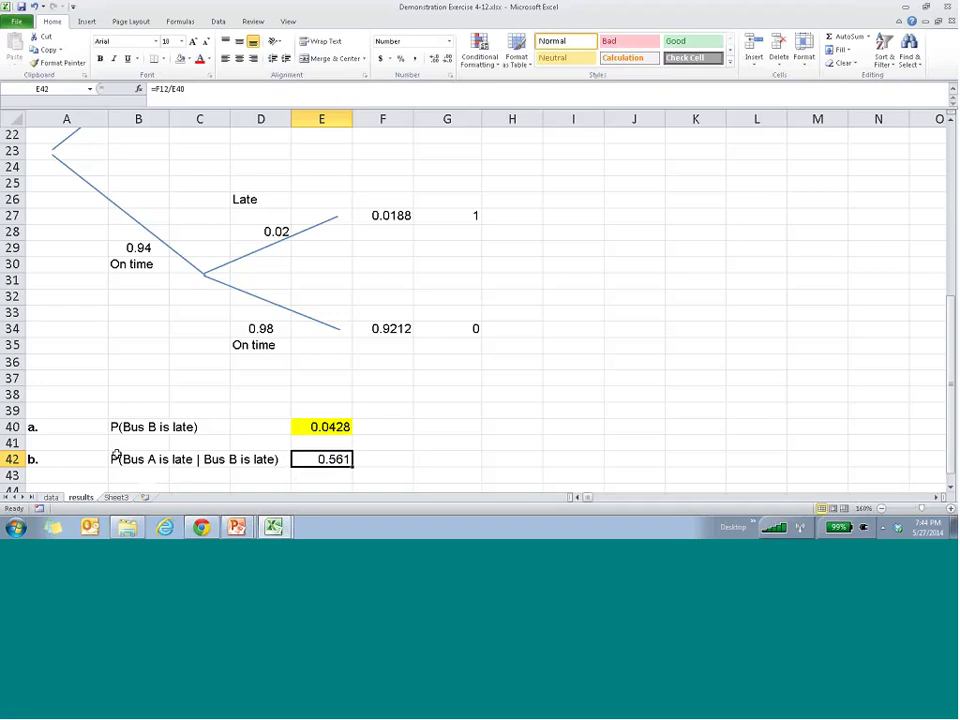
Step: Review the bus probability tree, switch to the Exercise 4-13 workbook, and inspect the P(A is late | B is late) formula in D9
scroll(291, 437, "up", 5)
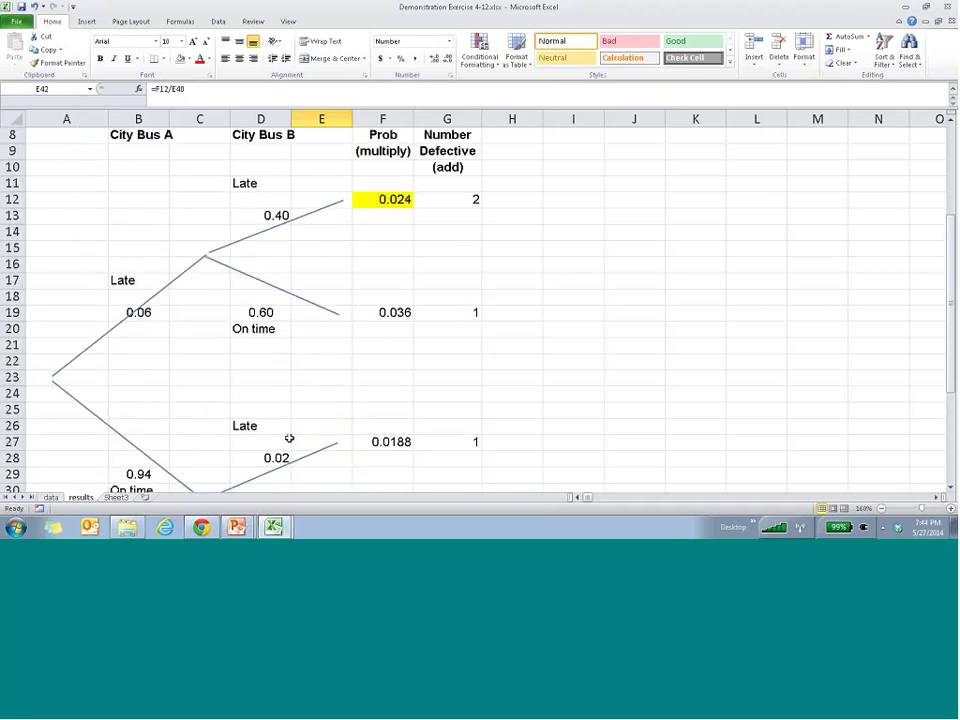
scroll(286, 408, "down", 3)
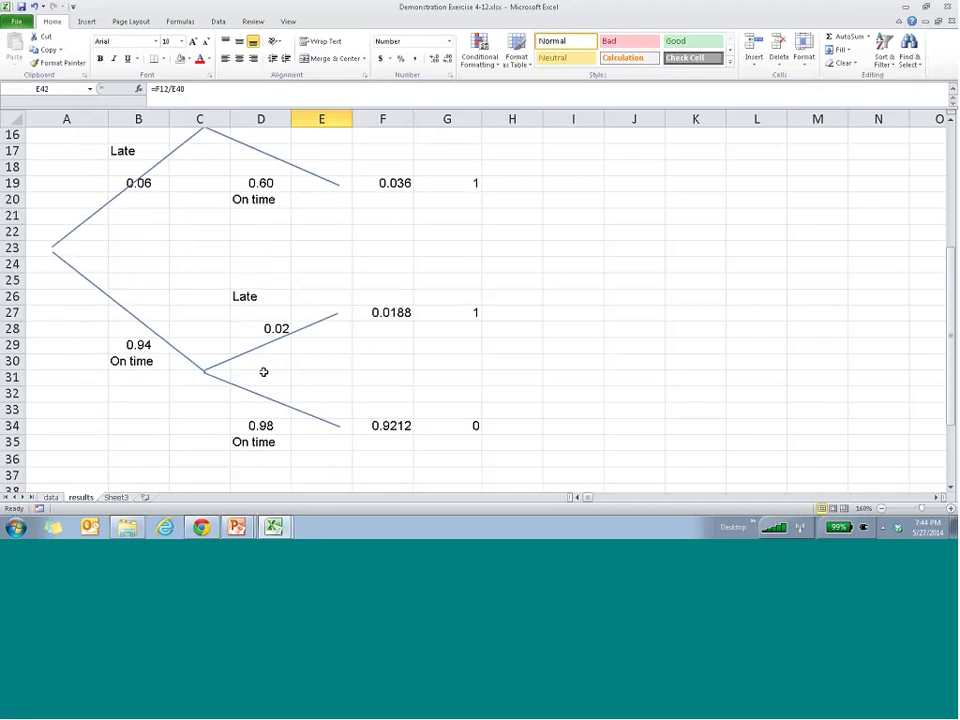
scroll(300, 396, "up", 1)
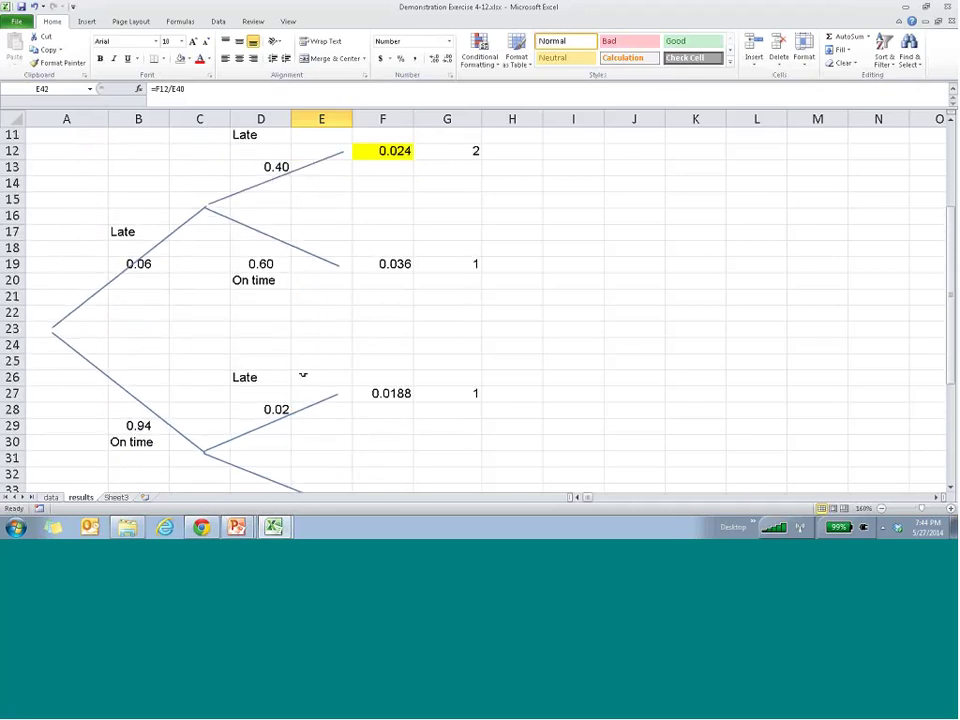
key("ctrl+Page_Up")
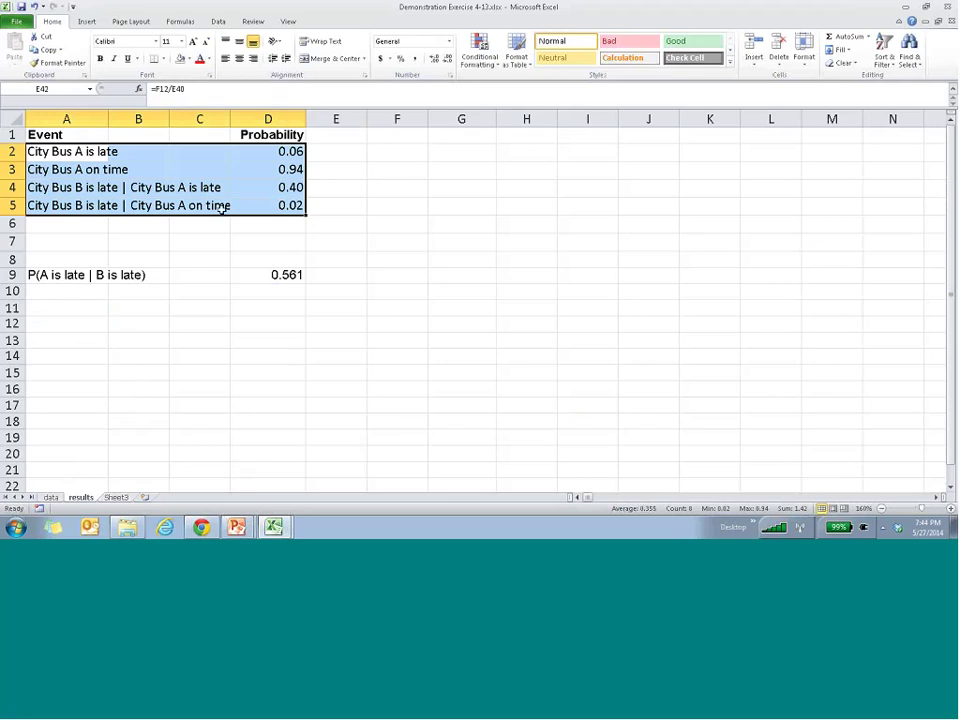
left_click(281, 271)
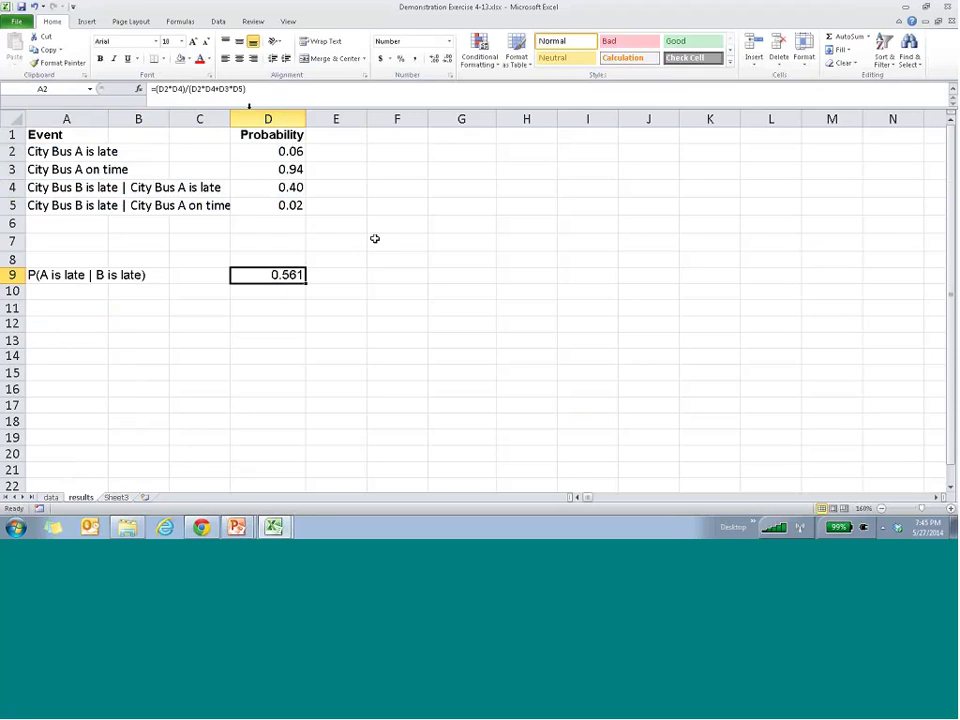
double_click(288, 277)
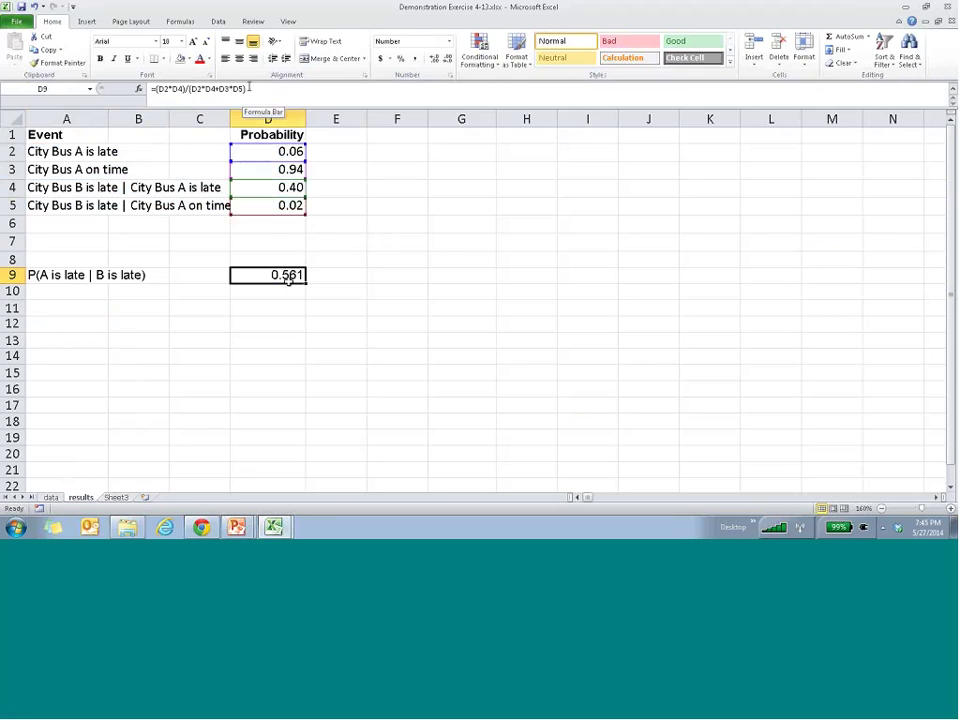
key("alt+Tab")
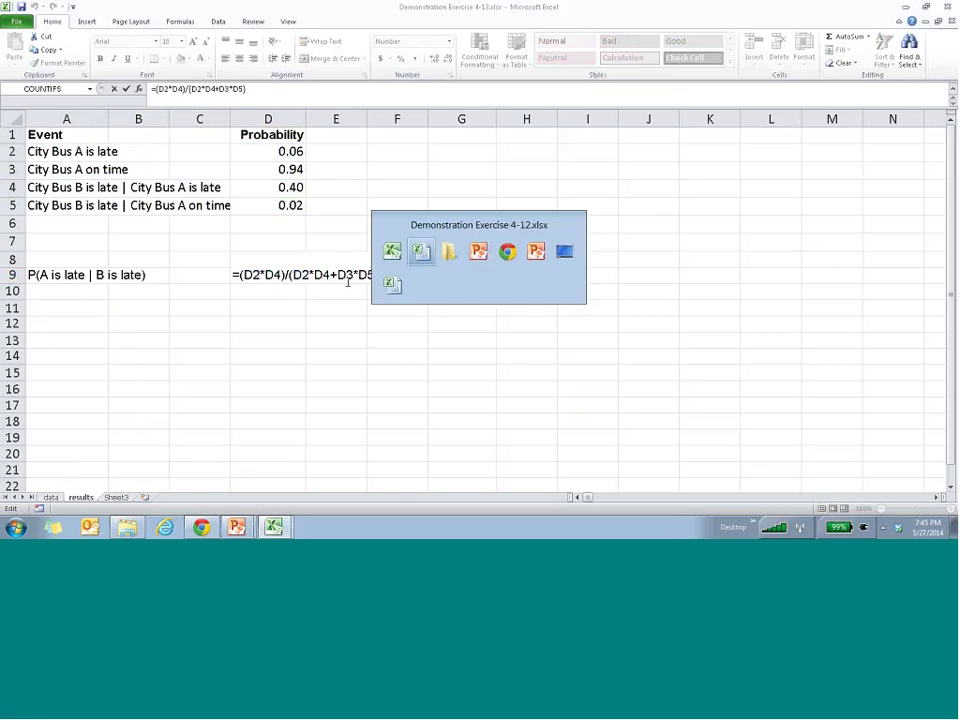
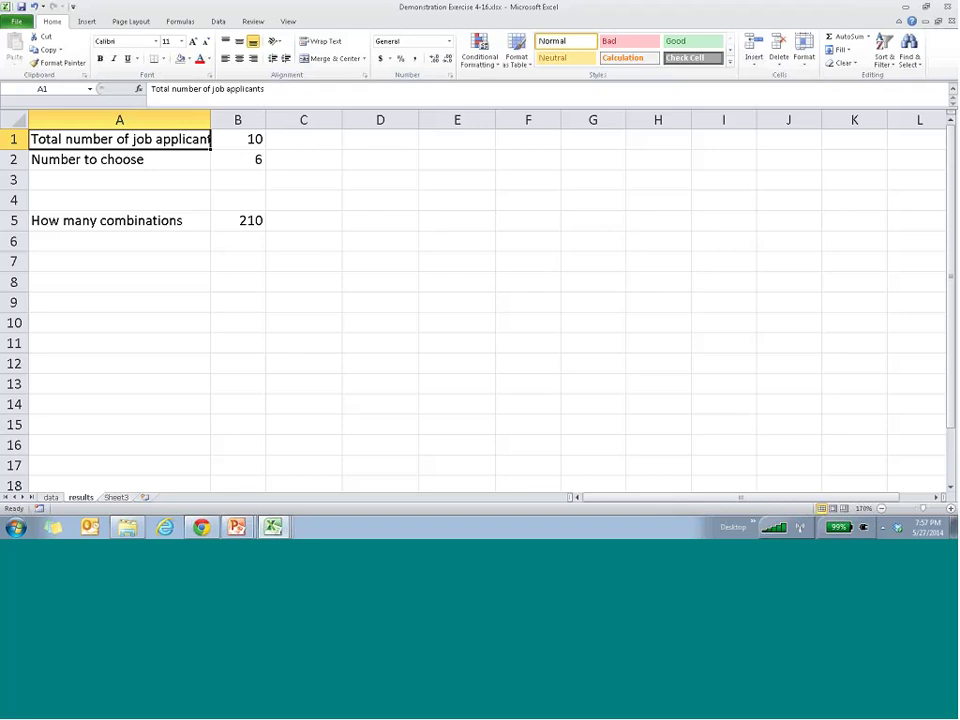
Step: In the Exercise 4-16 results sheet, display the combinations formula in B5 and highlight everything after its equals sign
left_click(257, 216)
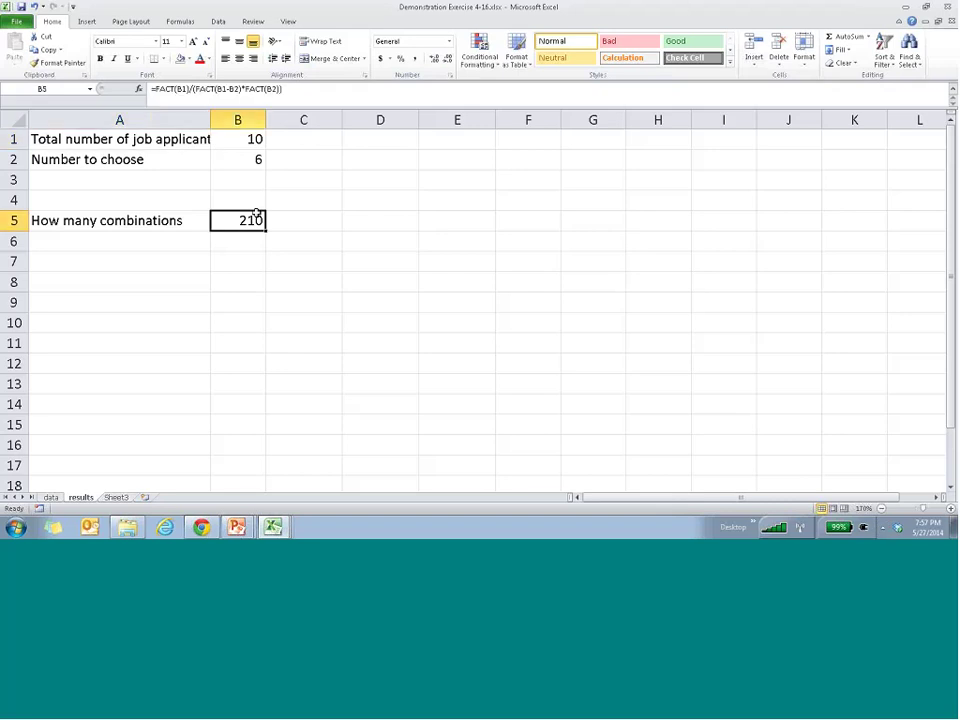
left_click(950, 508)
left_click(950, 508)
left_click(950, 508)
left_click(950, 508)
left_click(950, 508)
left_click(950, 508)
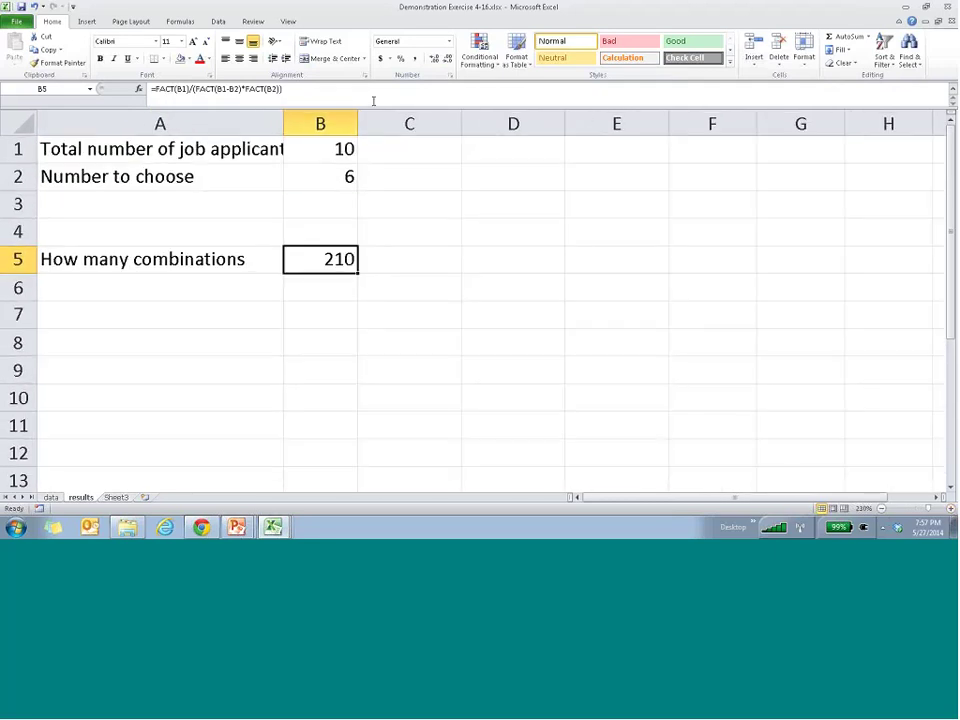
key("F2")
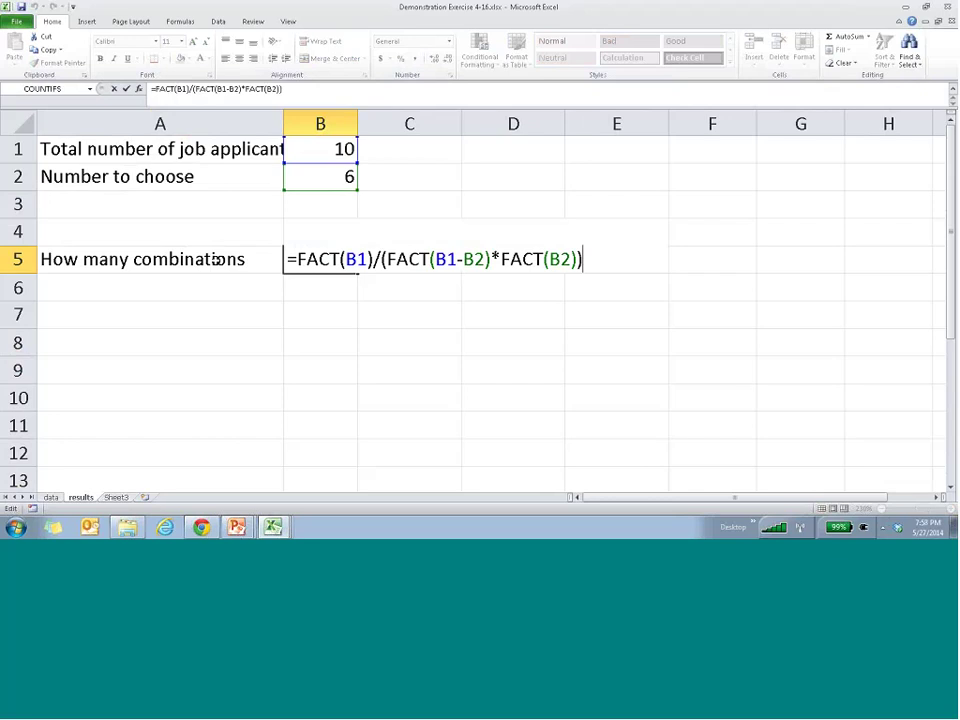
left_click_drag(297, 259, 615, 259)
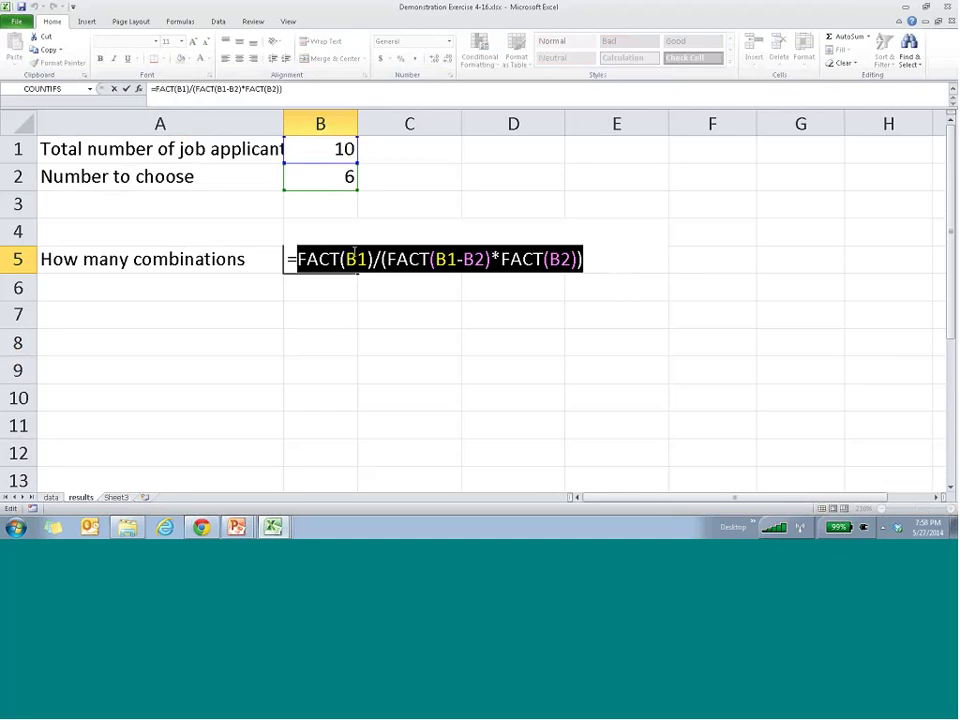
Step: Point out the first FACT function name in B5's formula, and leave the cell without editing it
left_click(342, 259)
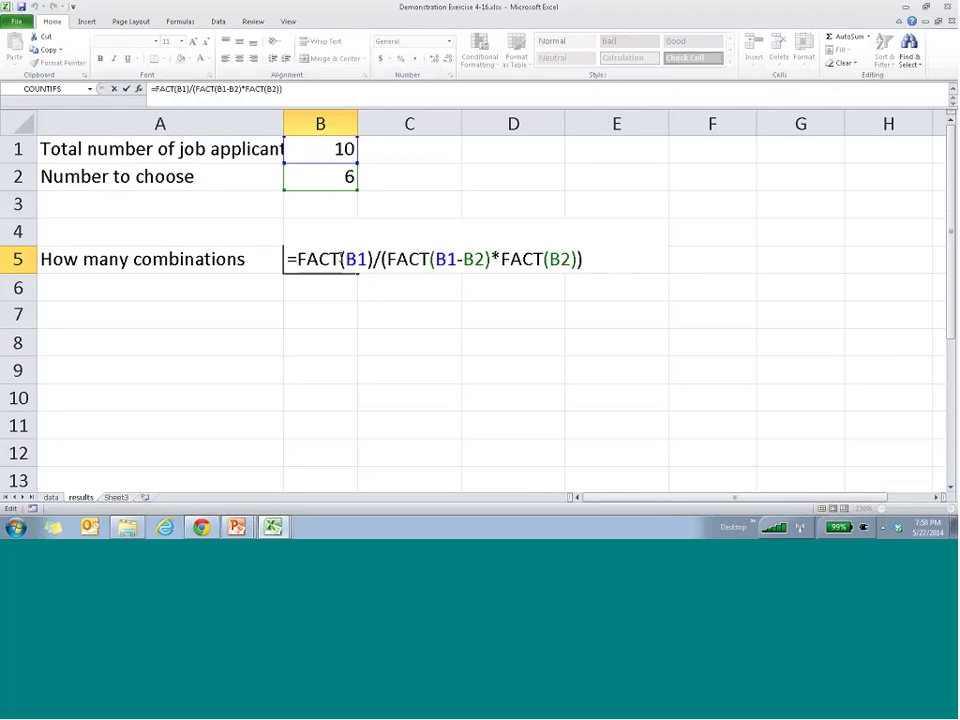
left_click_drag(341, 259, 307, 259)
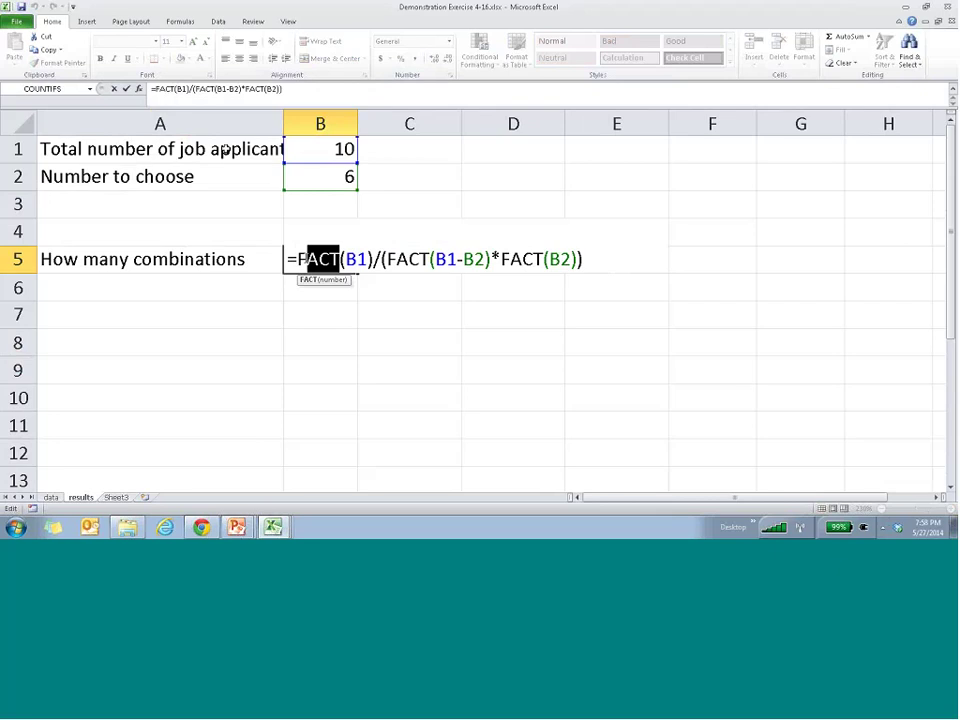
key("Escape")
key("Left")
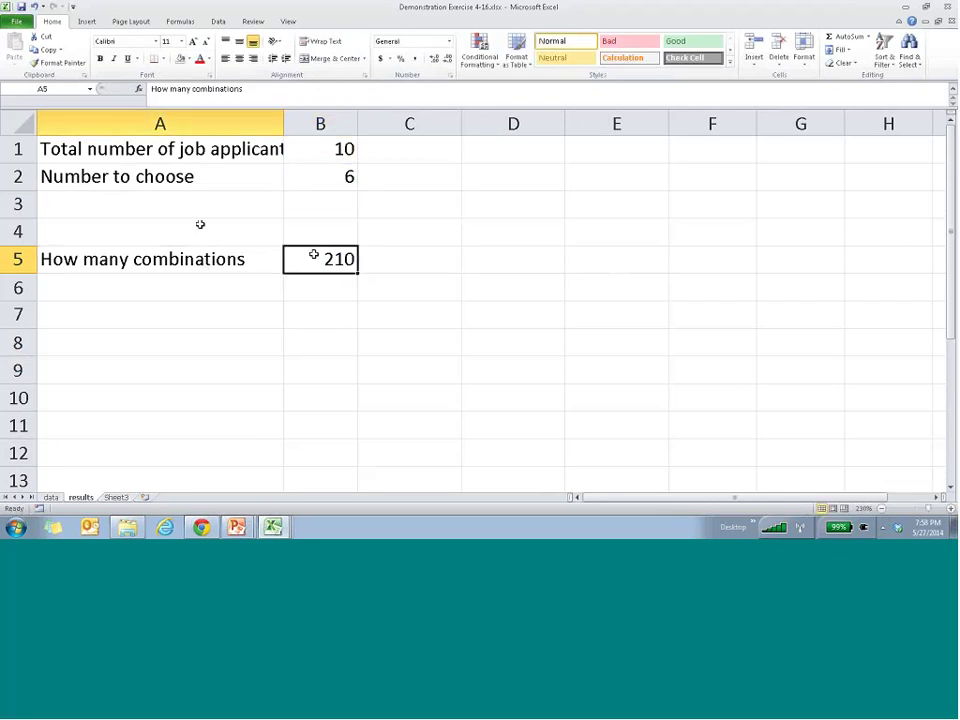
Step: View the function arguments of FACT(B1-B2) within B5's combinations formula, and close them without changes
key("Right")
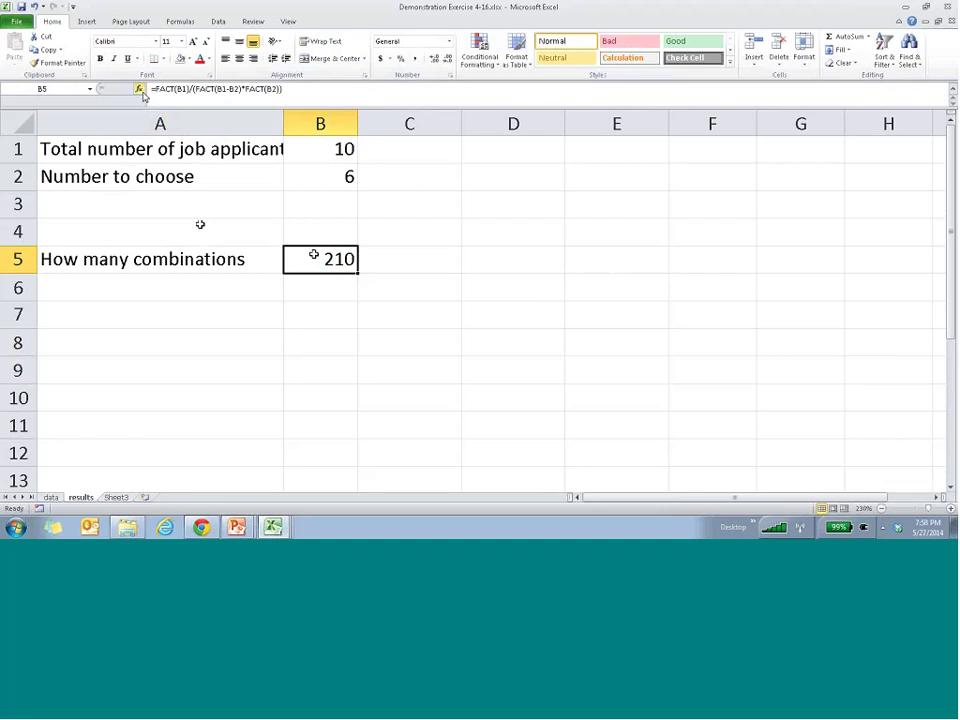
left_click(141, 91)
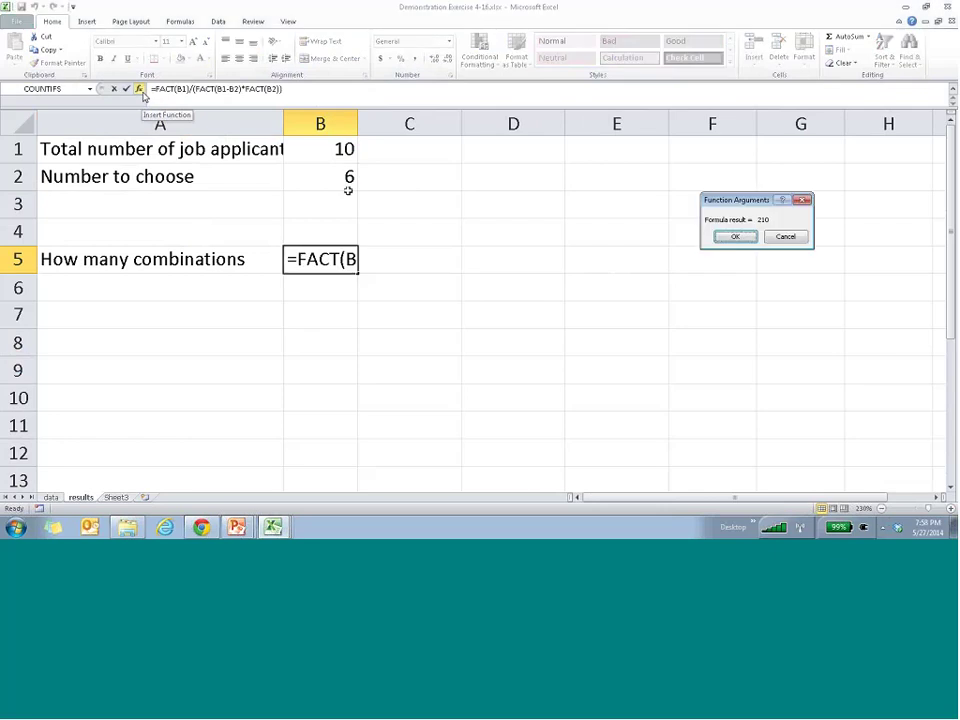
key("Return")
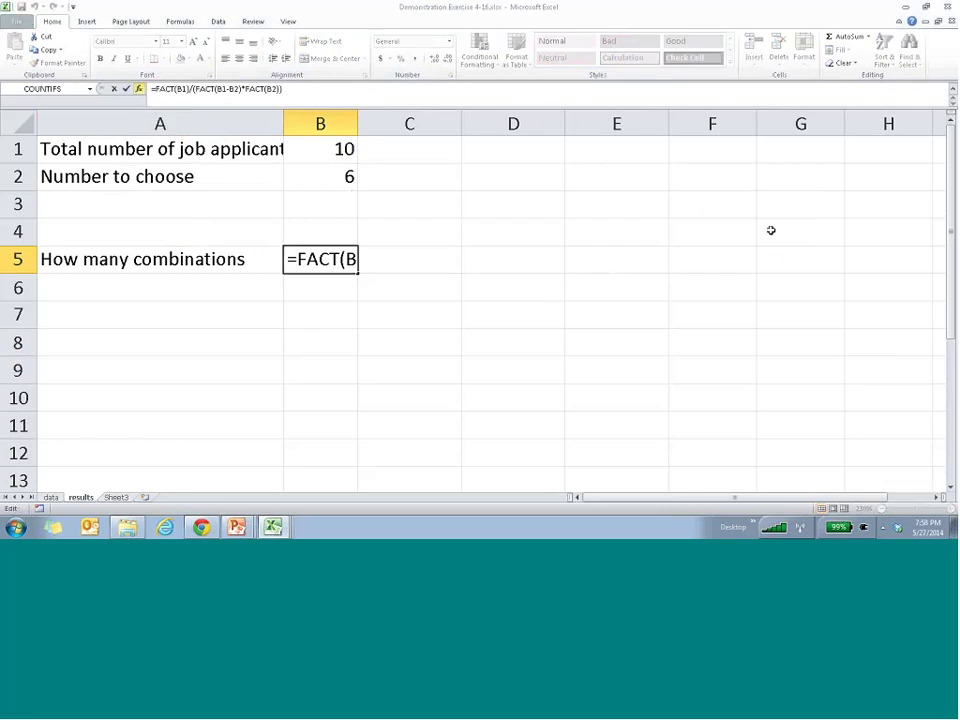
left_click(157, 88)
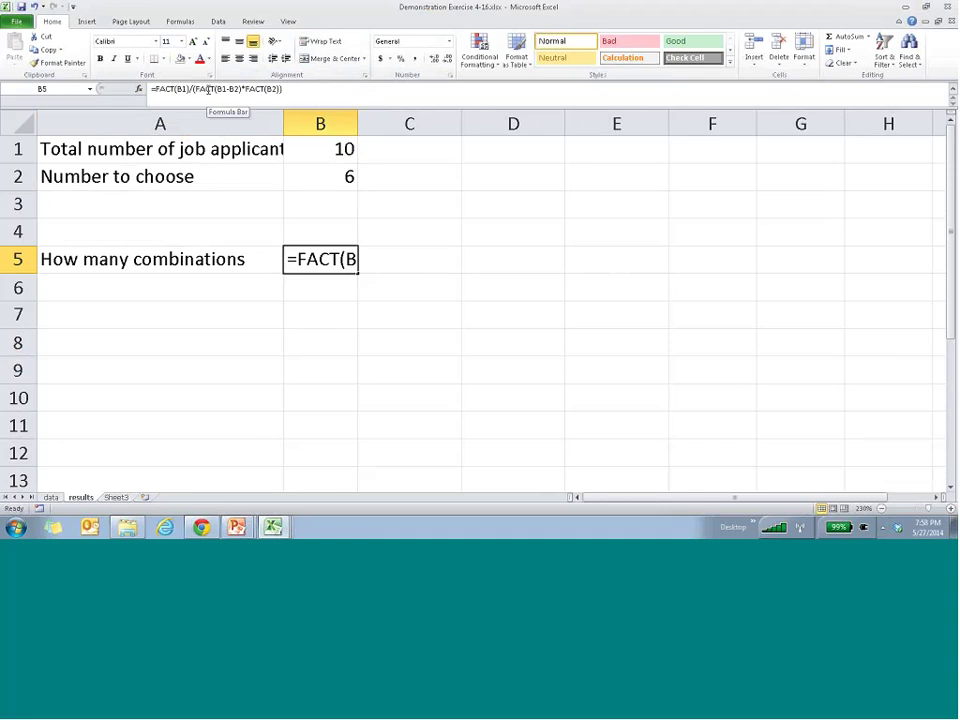
left_click(215, 88)
left_click(139, 88)
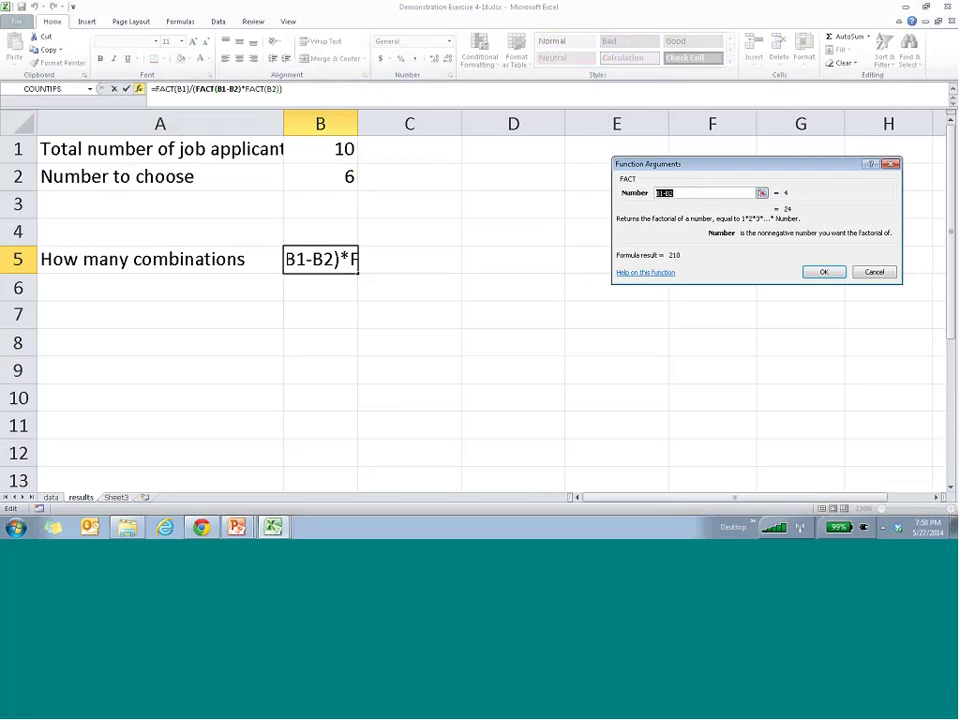
left_click(865, 273)
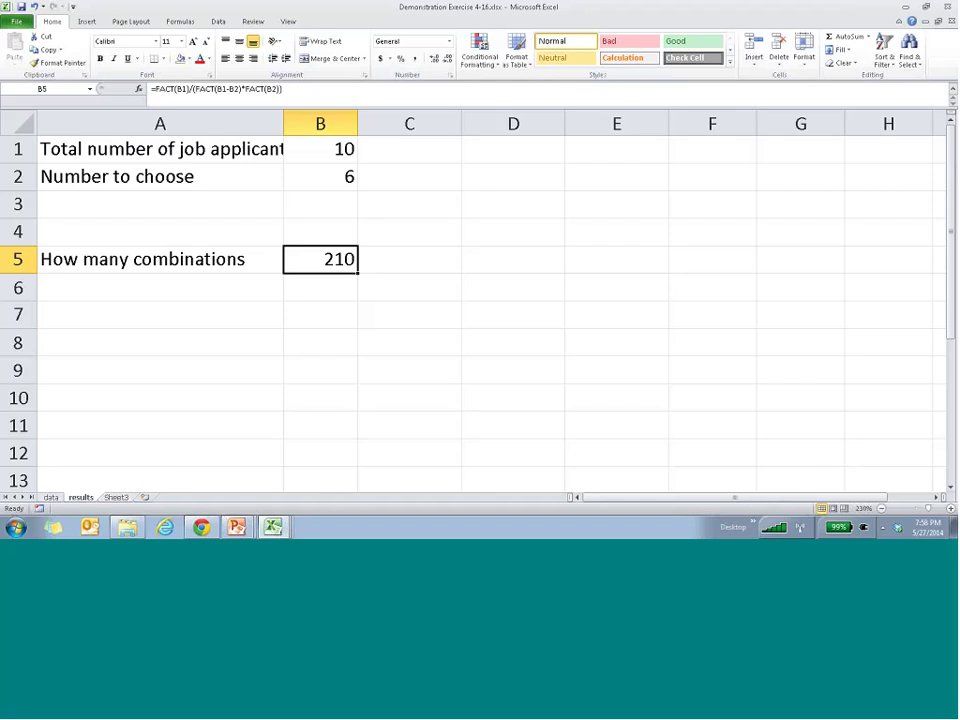
Step: Point out the inputs in B1 and B2 that feed the combinations formula in B5
left_click(295, 177)
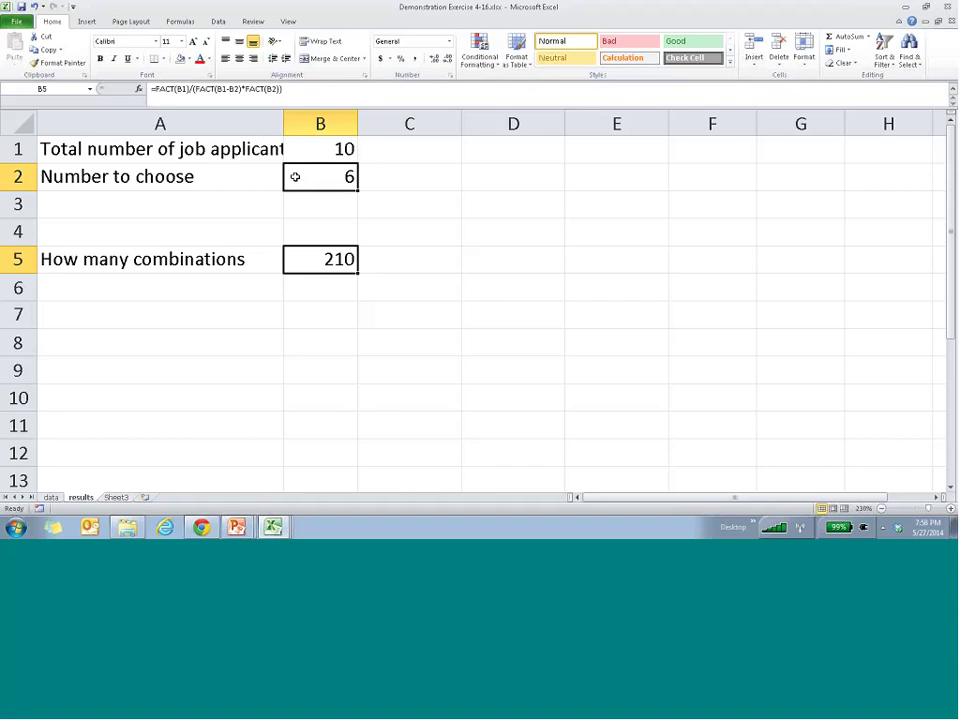
left_click(302, 257)
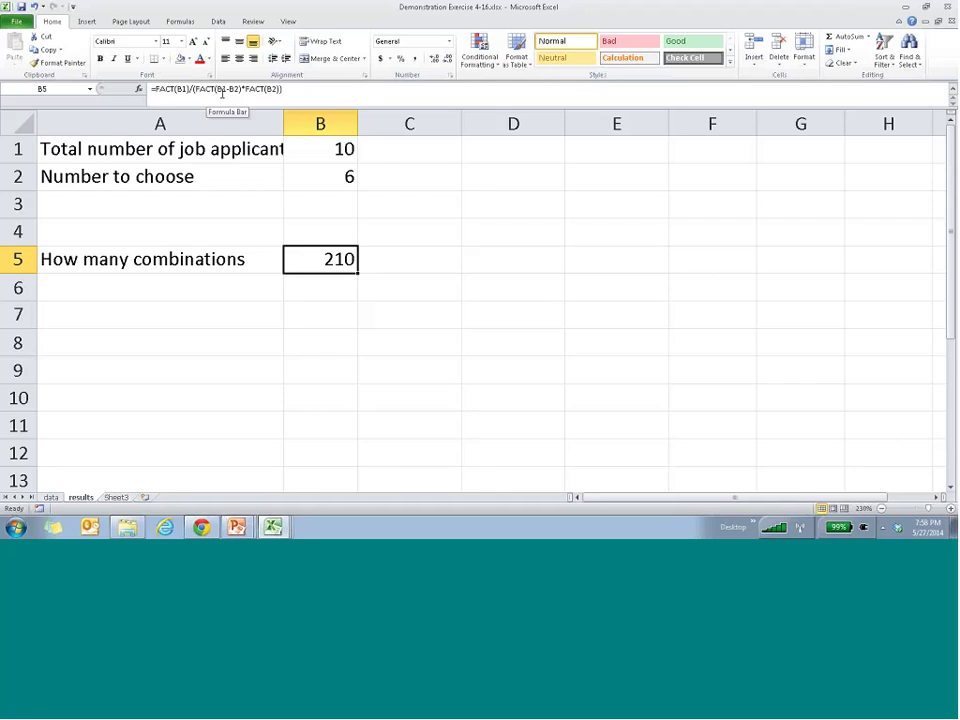
left_click(297, 155)
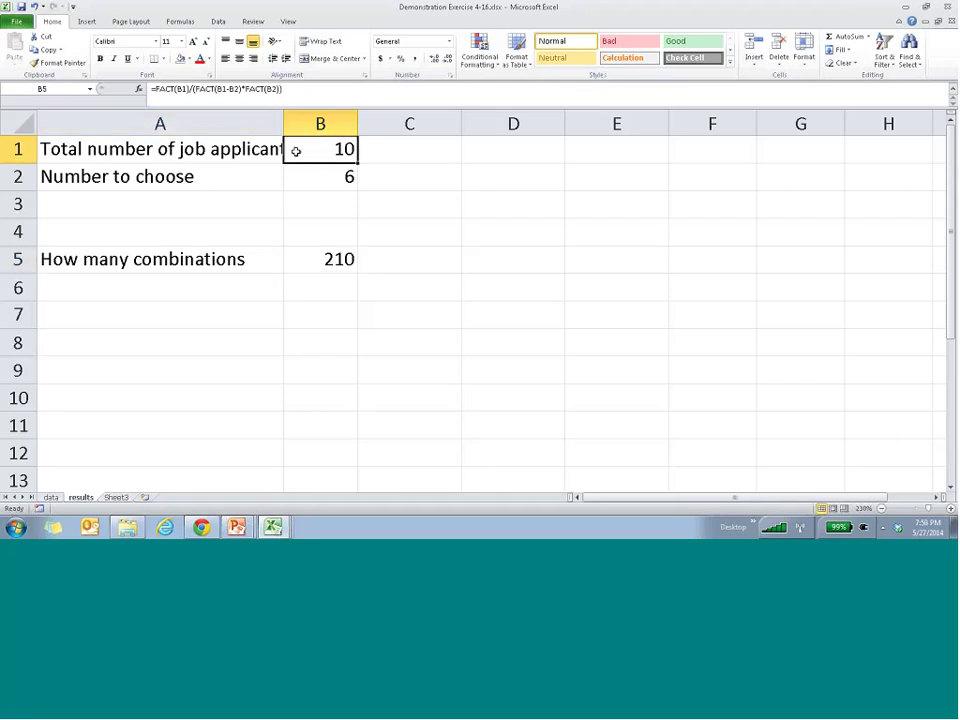
left_click(302, 180)
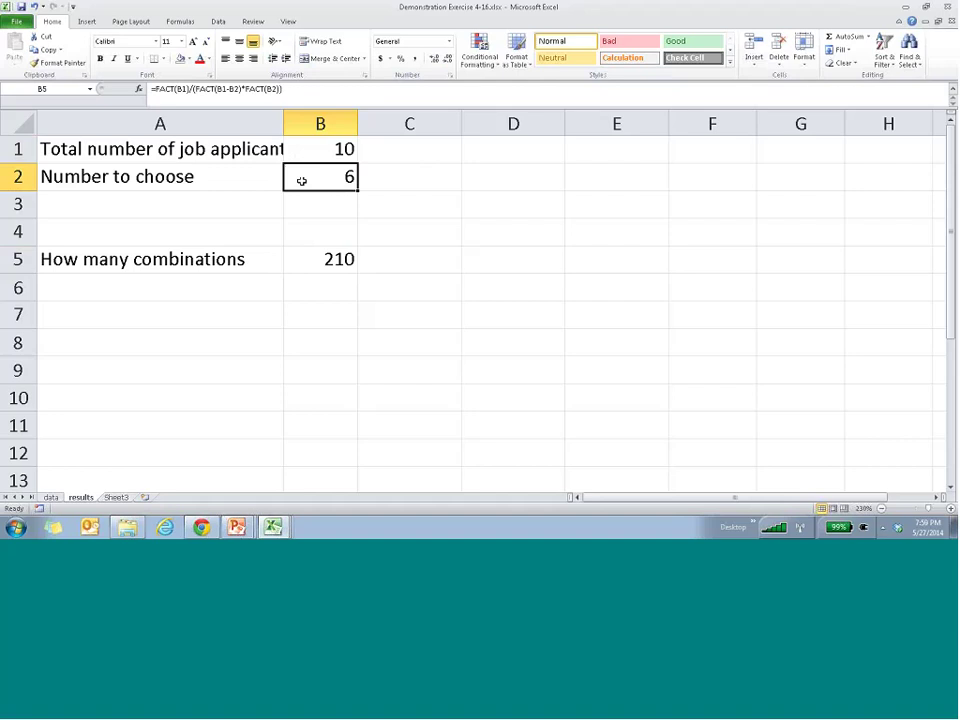
left_click(326, 254)
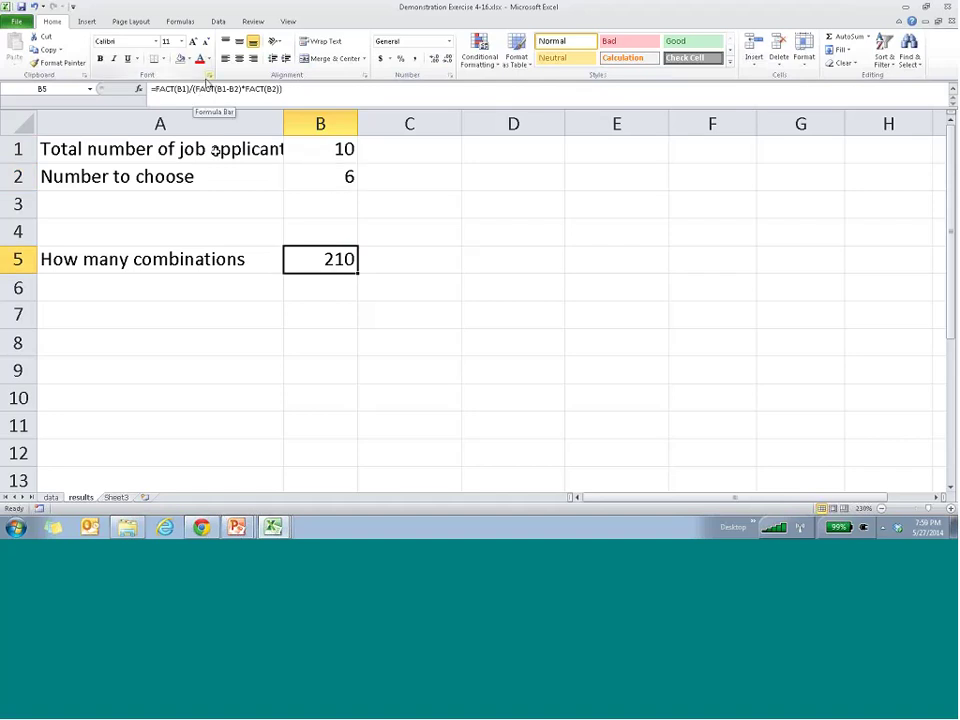
Step: Examine the B1-B2 and FACT(B2) parts of B5's combinations formula, and leave the cell without editing it
key("F2")
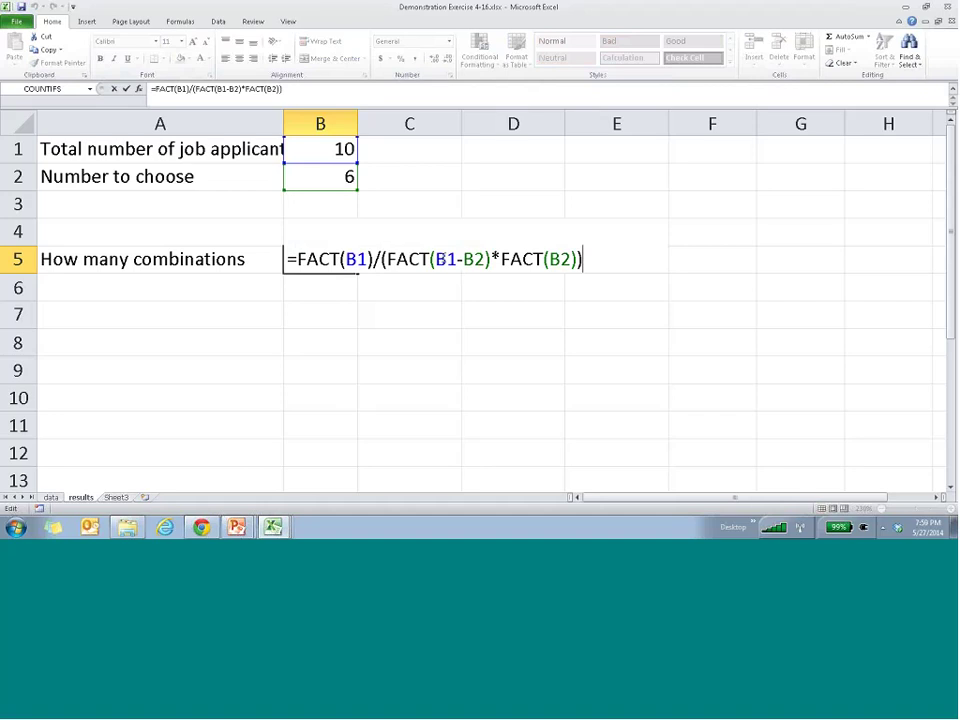
double_click(474, 259)
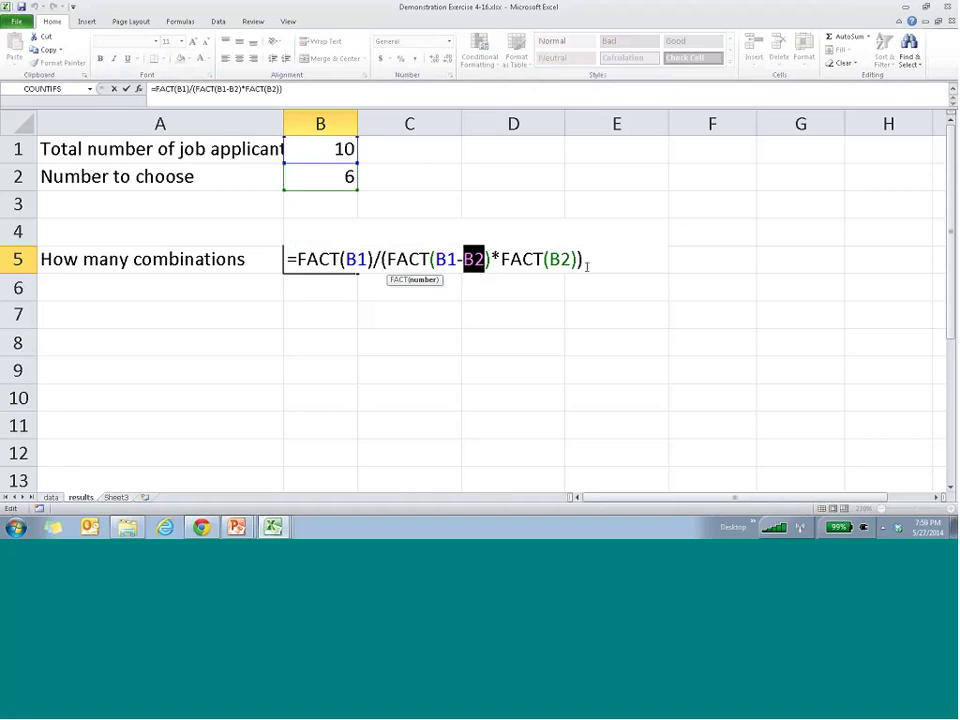
left_click_drag(571, 259, 502, 259)
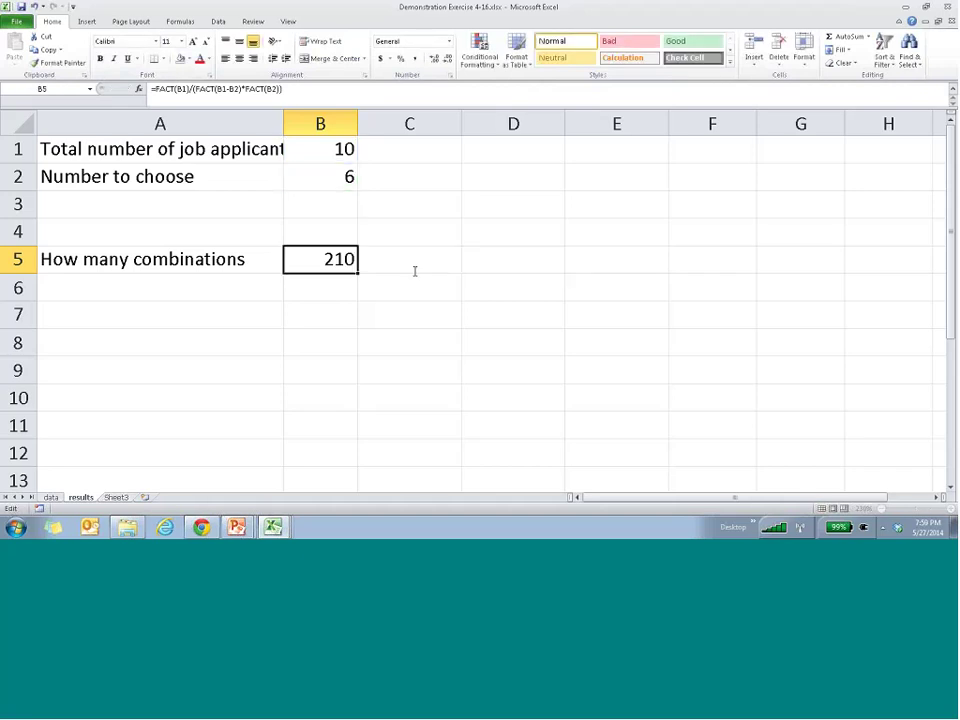
key("F2")
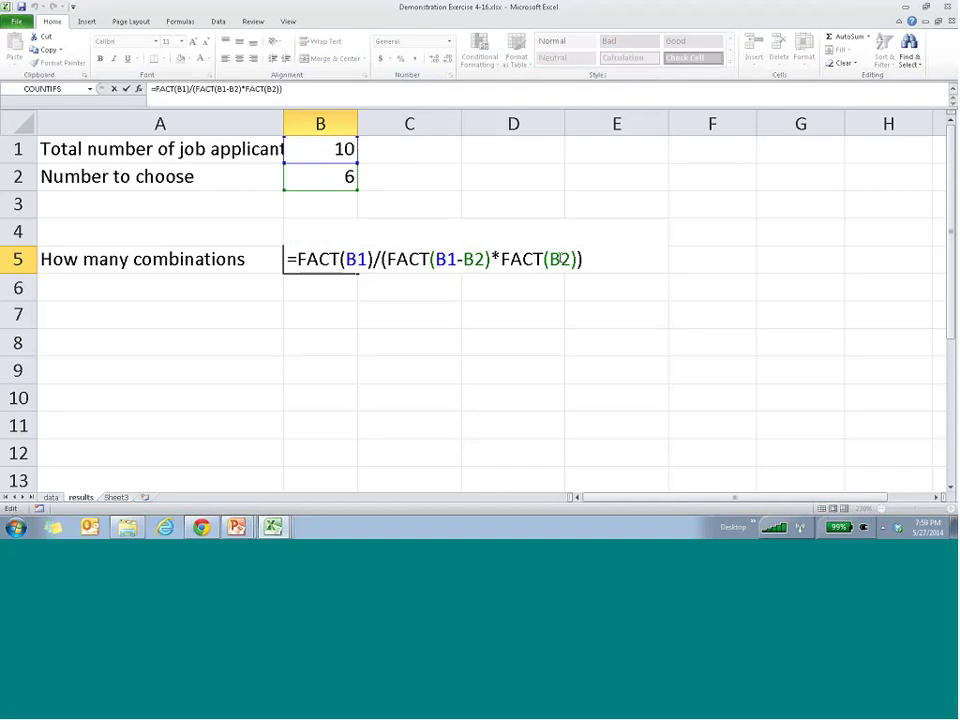
key("Escape")
key("F2")
key("ctrl+Return")
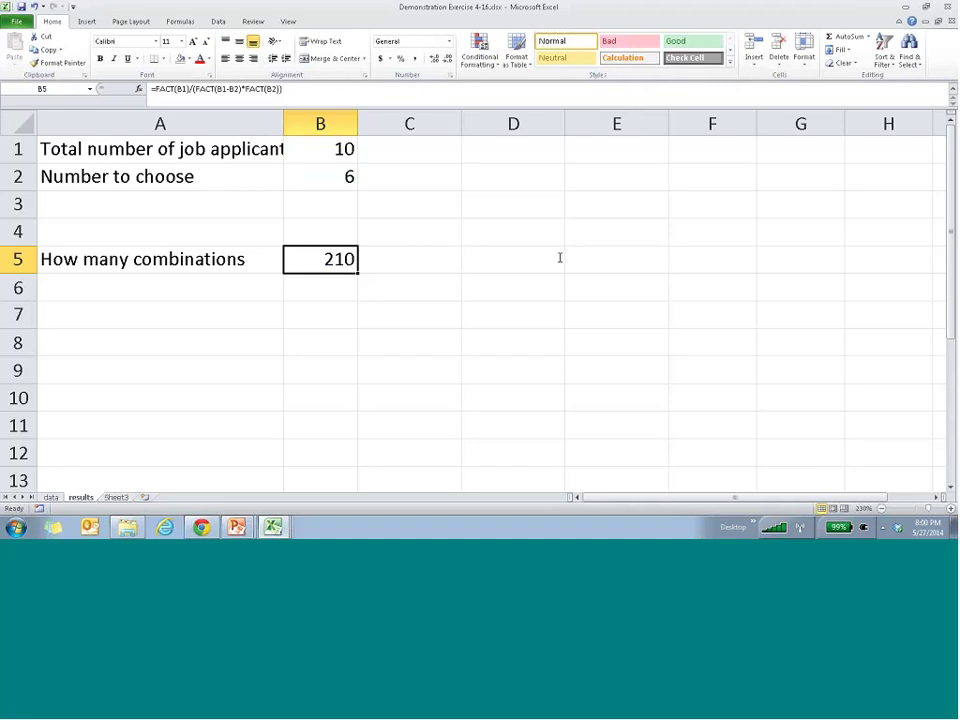
Step: Close the Demonstration Exercise 4-16 workbook without saving the changes
key("alt+f")
key("x")
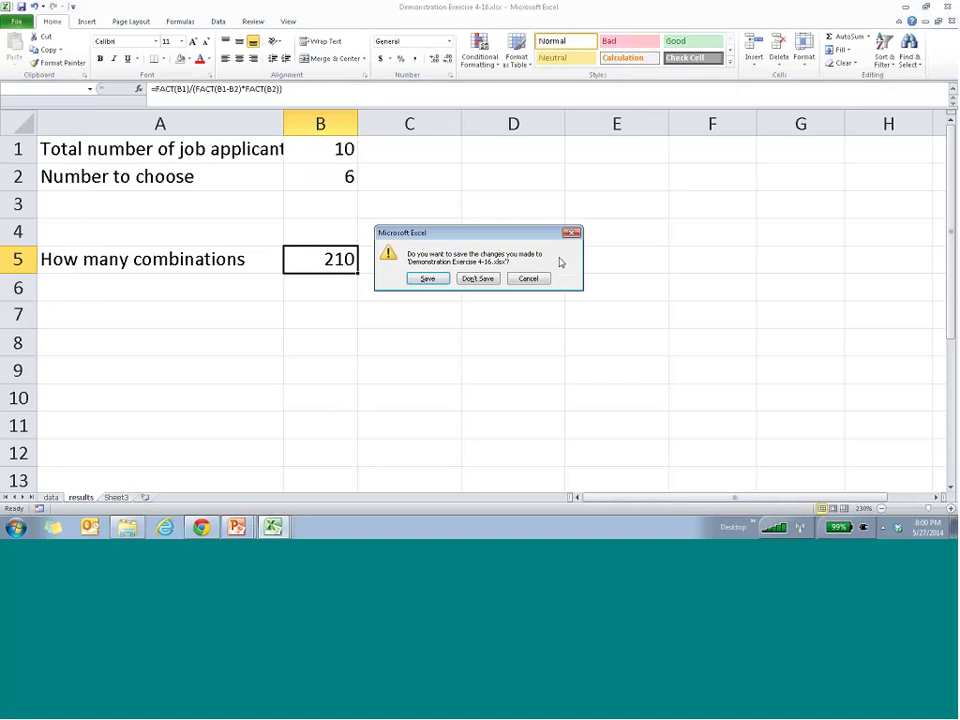
left_click(468, 277)
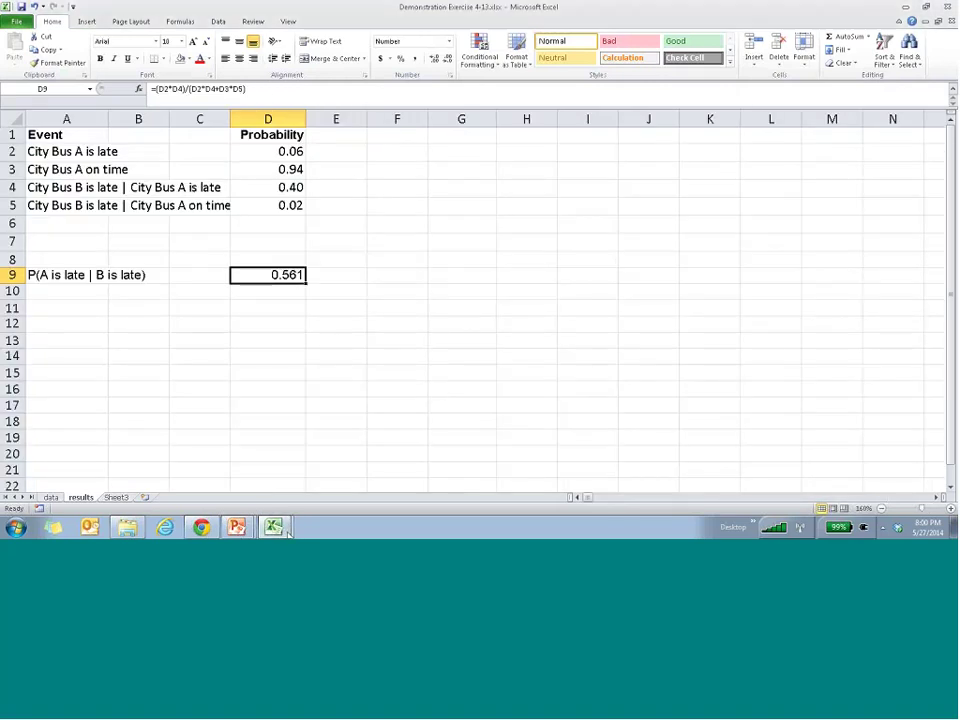
Step: Close the Demonstration Exercise 4-12 and Demonstration Exercise 4-13 workbooks, discarding the changes in both
mouse_move(288, 532)
left_click(296, 482)
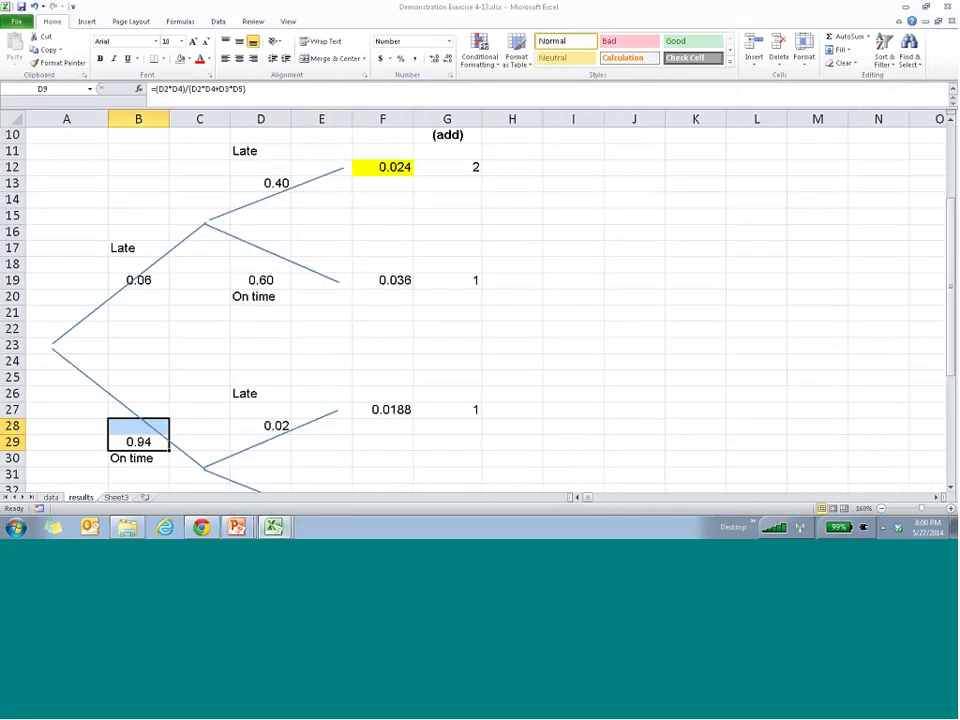
left_click(951, 20)
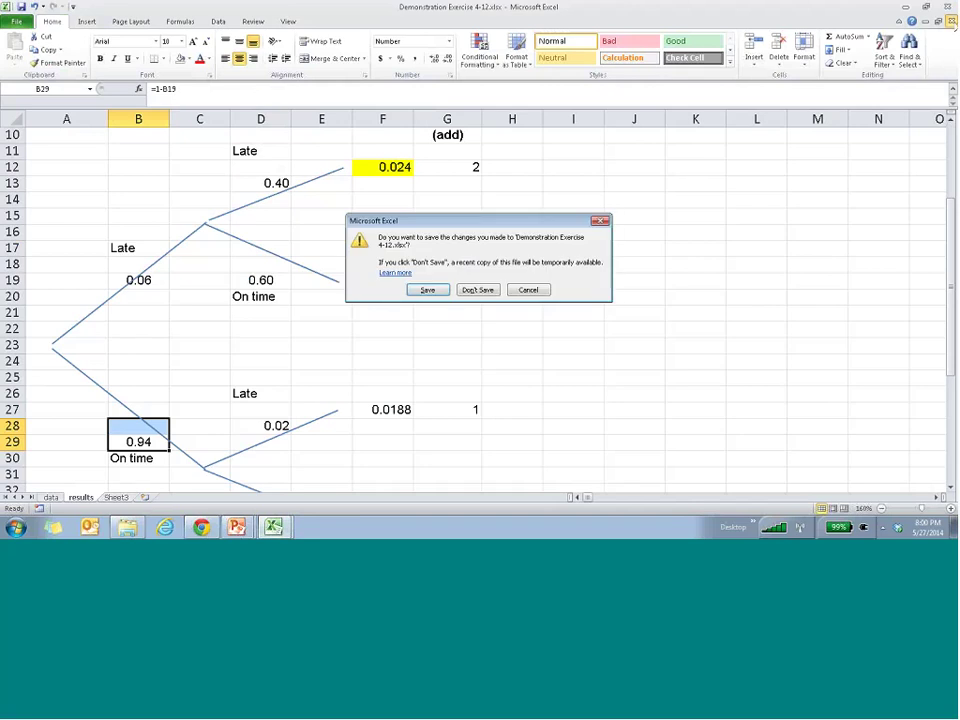
left_click(477, 290)
left_click(951, 20)
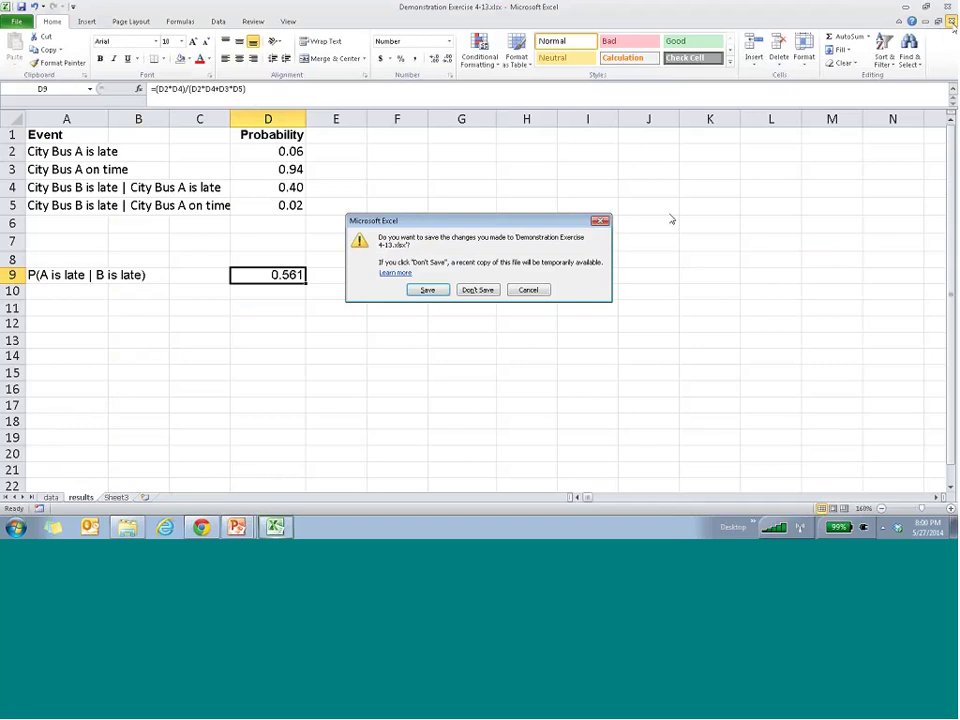
left_click(480, 290)
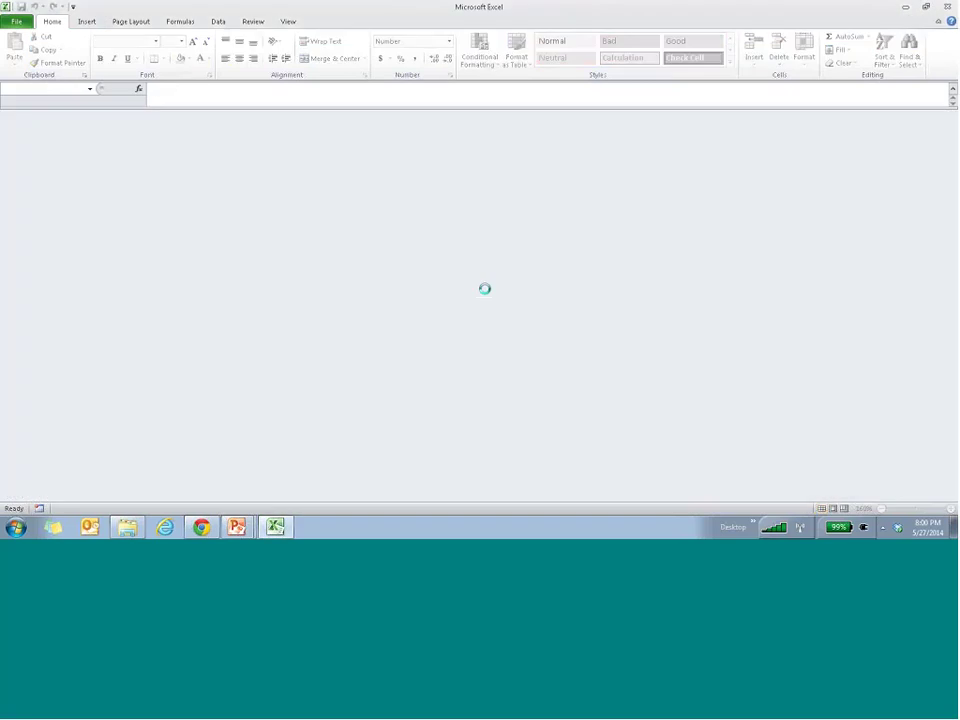
Step: Switch to Windows Explorer and open Demonstration Exercise 4-17.xlsx from the Chapter 4 folder
mouse_move(275, 527)
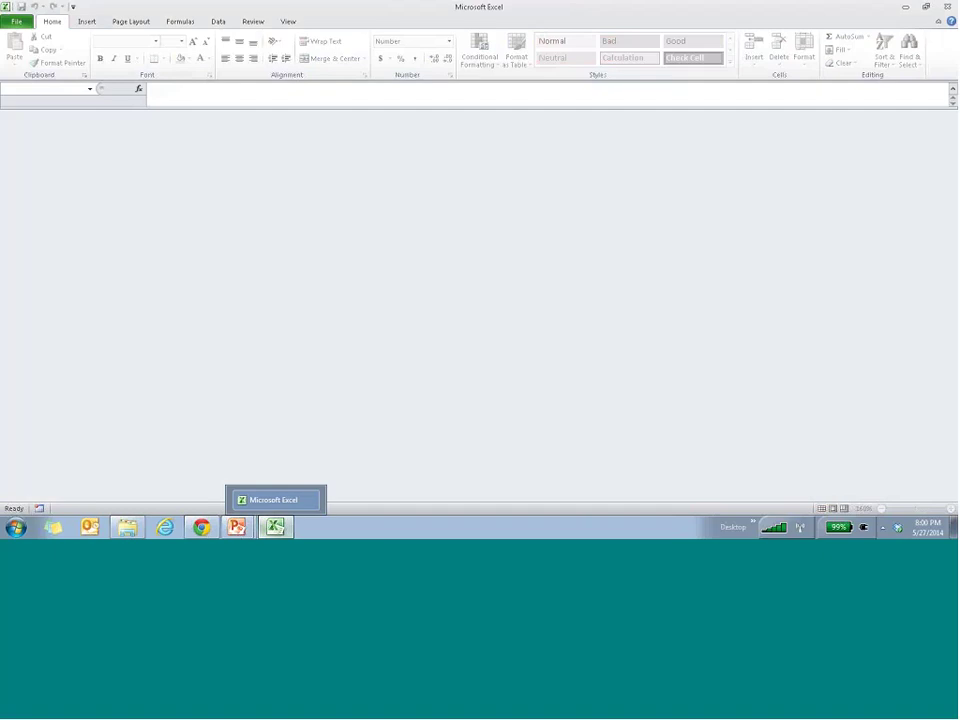
mouse_move(220, 521)
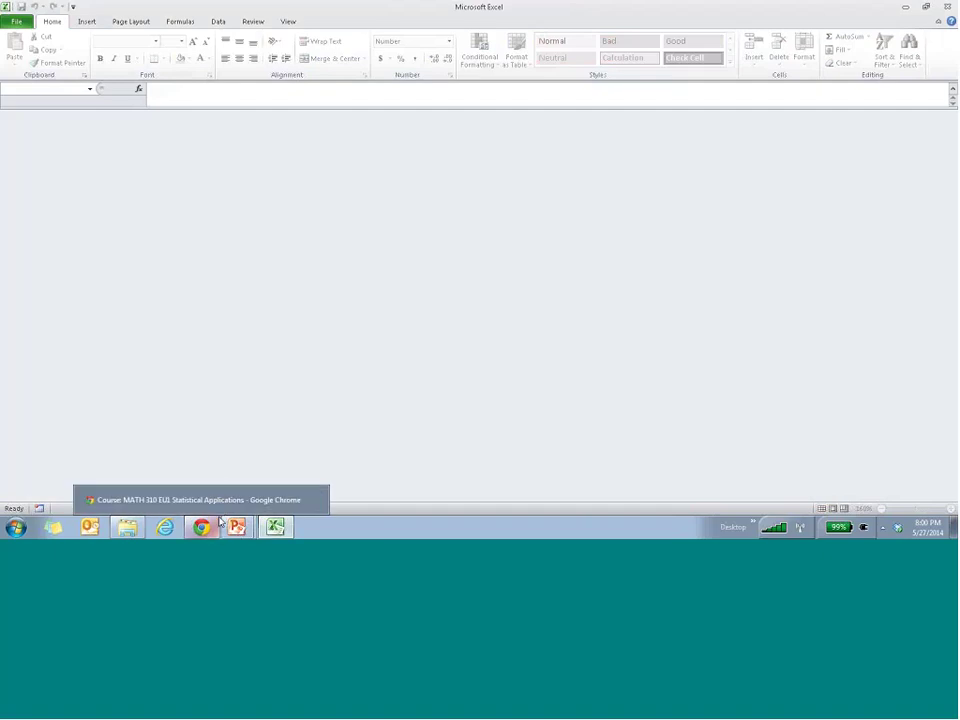
mouse_move(128, 524)
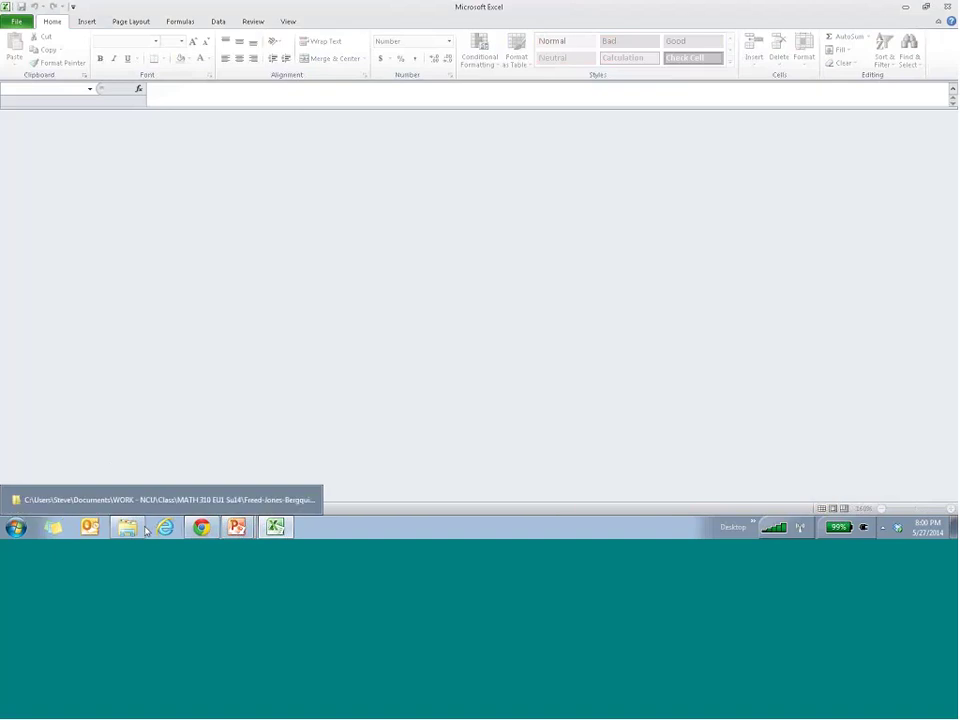
left_click(141, 503)
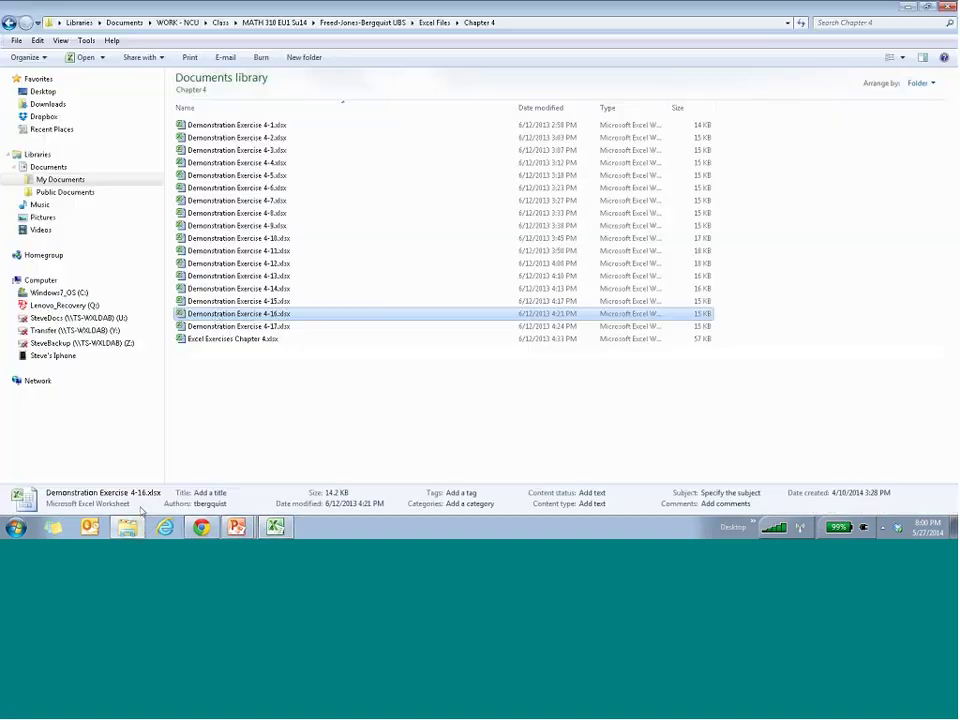
left_click(231, 340)
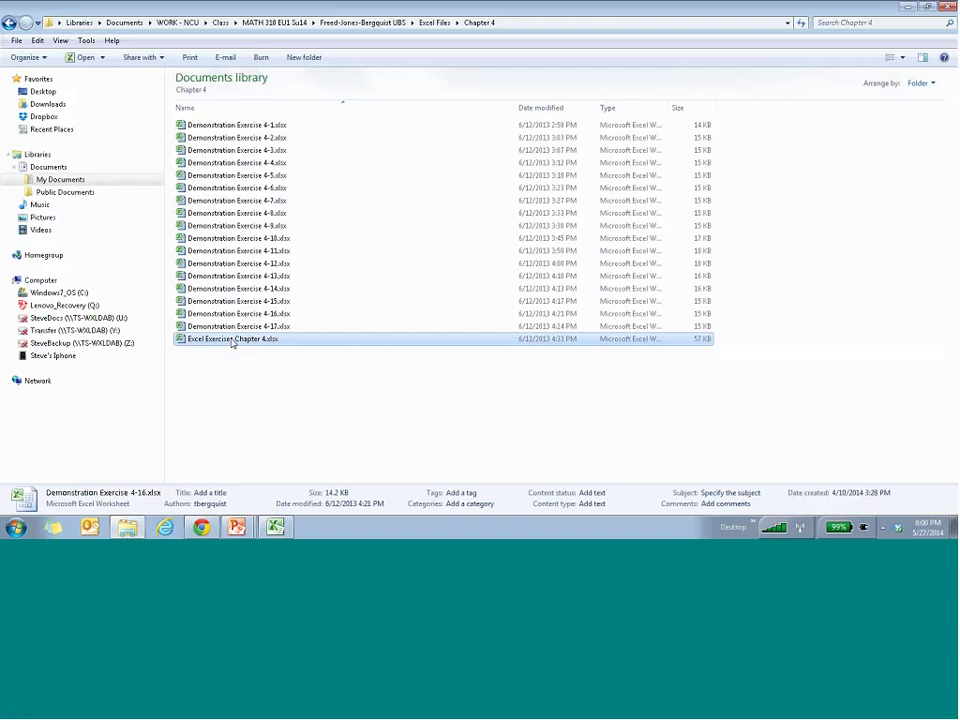
left_click(231, 327)
left_click(231, 327)
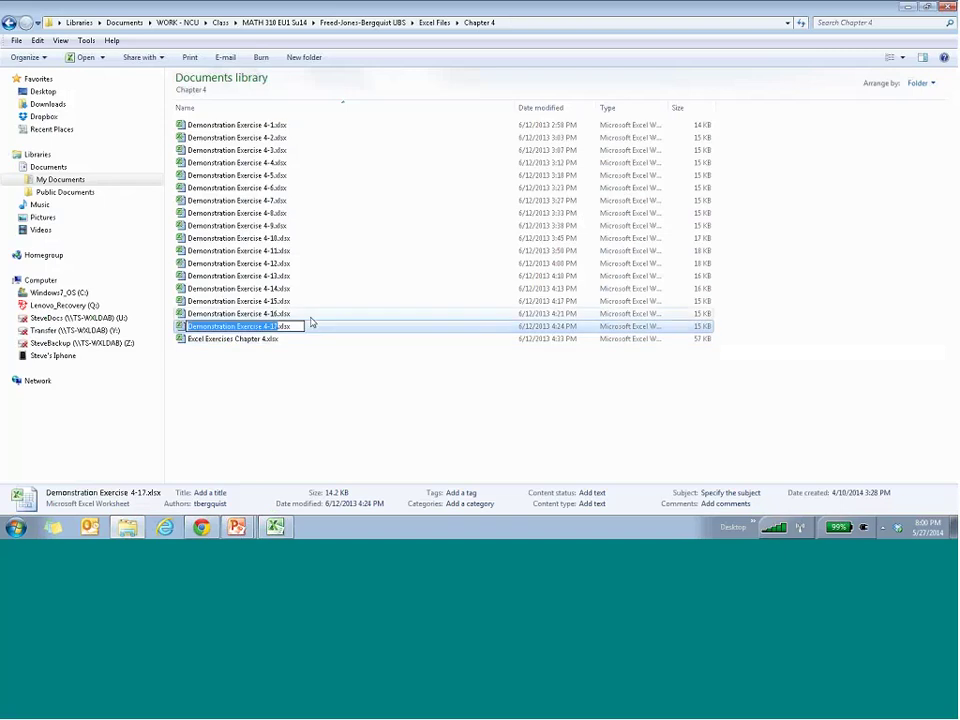
double_click(311, 325)
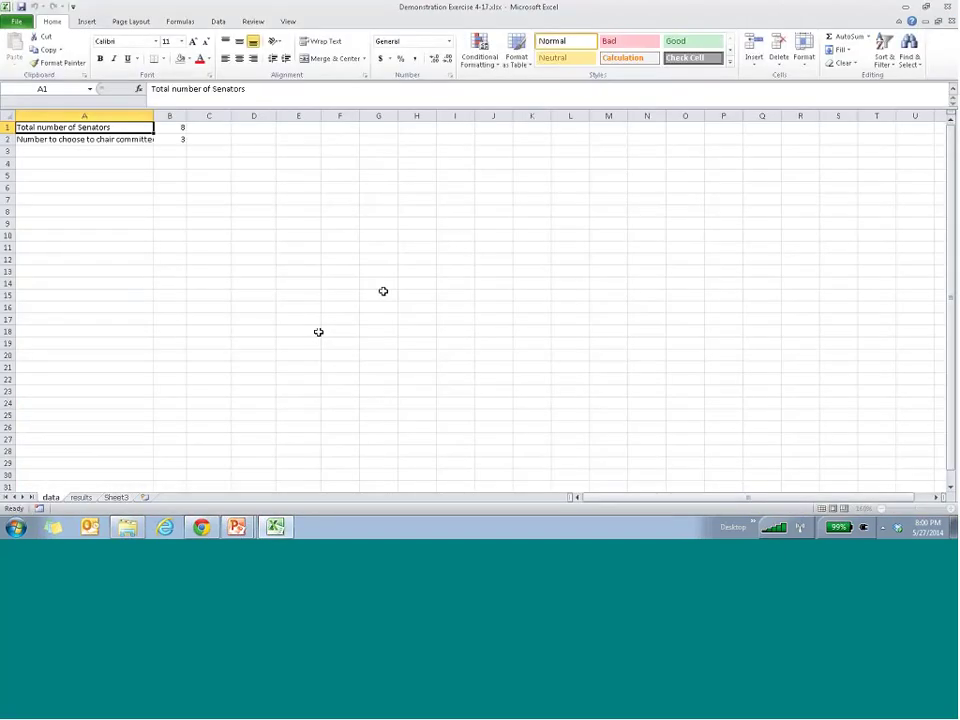
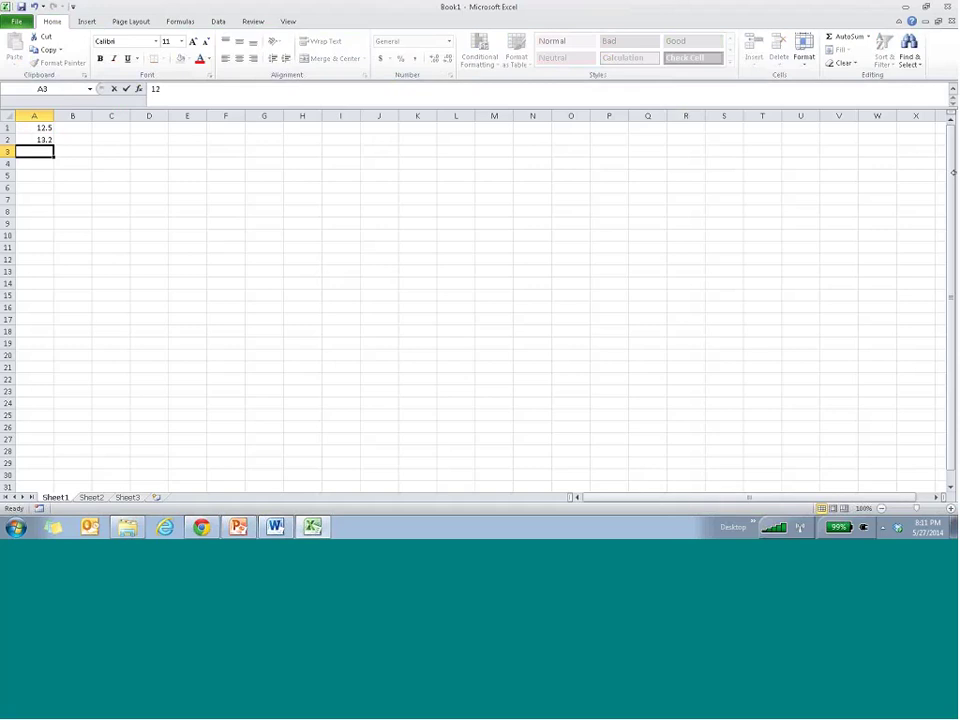
Step: In Sheet1 of Book1, enter 12.1, 12.7, 13.6, 13.9 and 13.5 down cells A3 to A7
type("7")
key("Return")
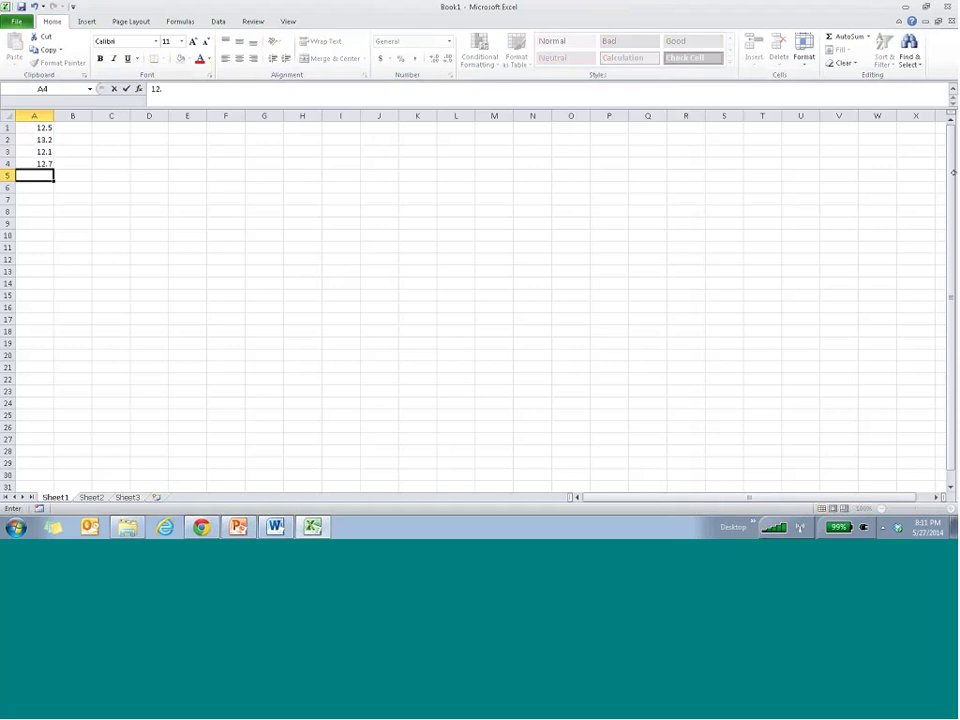
type("13.6")
key("Return")
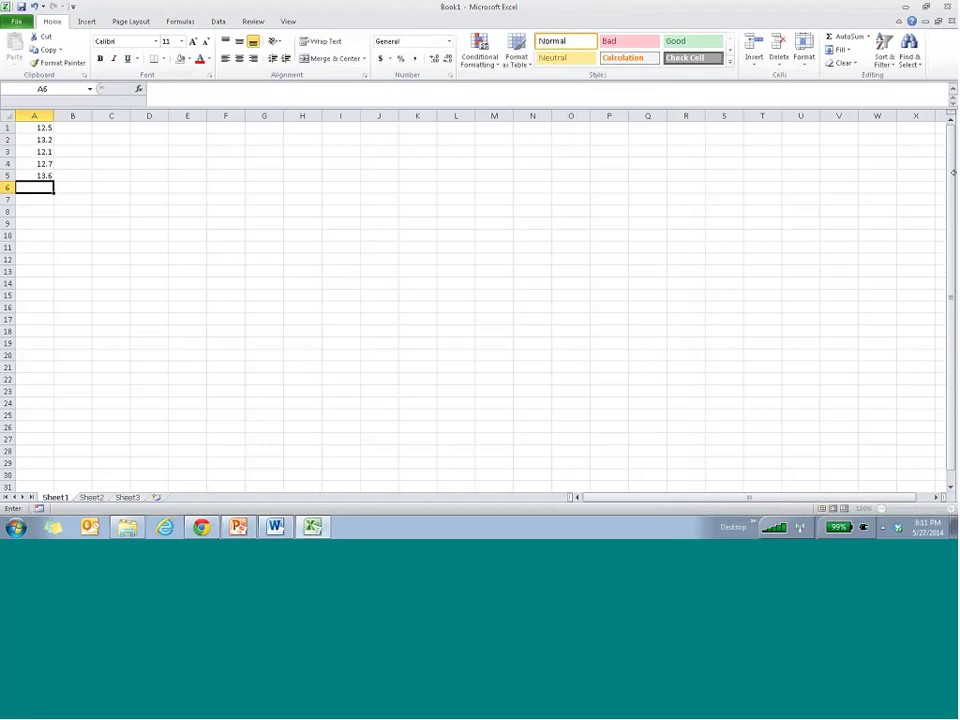
type("12")
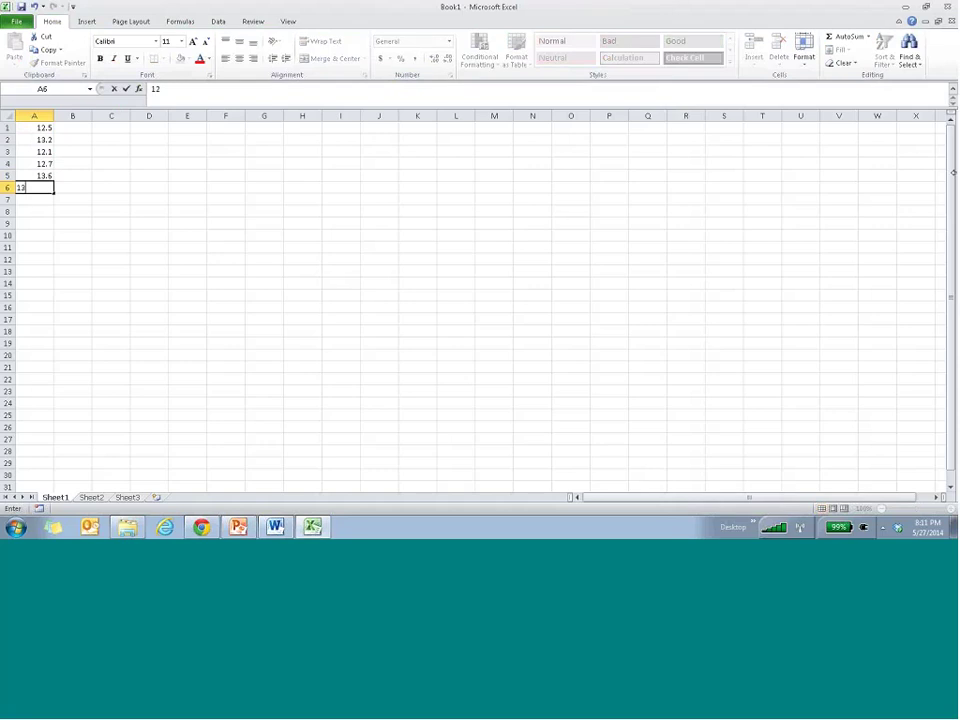
type(".9")
key("Return")
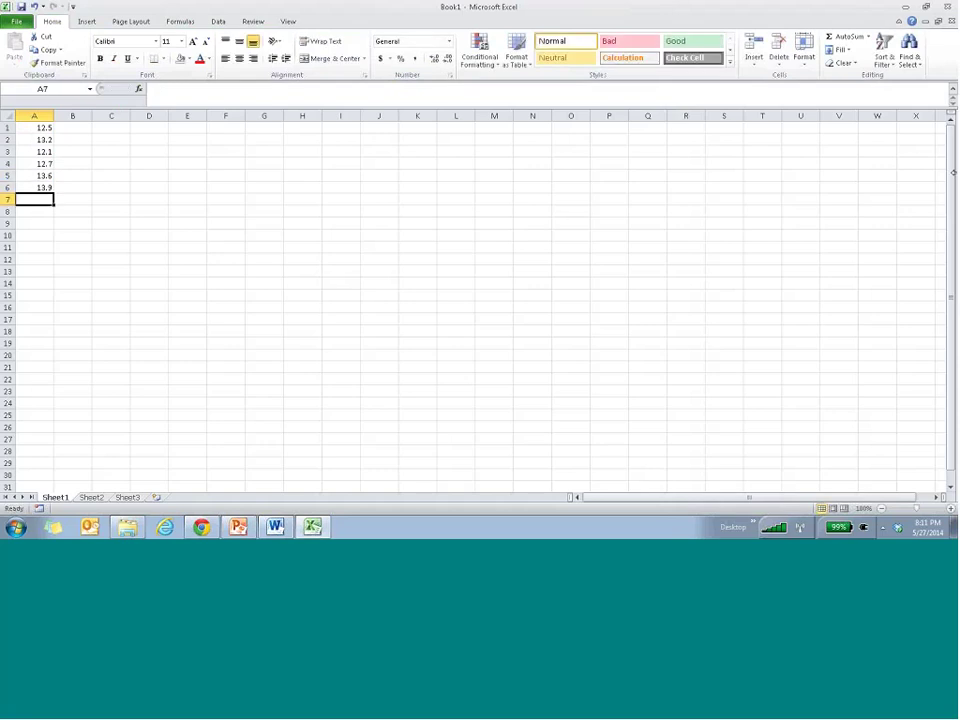
type("13.5")
key("Return")
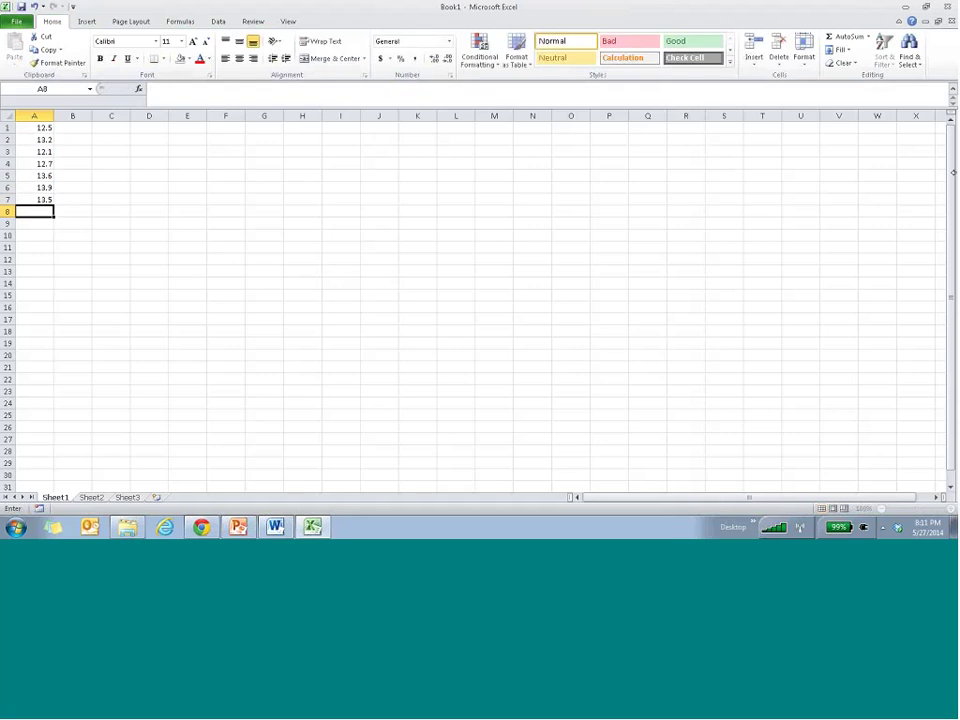
Step: Continue the list in column A with 14.7, 14.1, 14.2, 15.3 and 14.9 in cells A8 to A12
type("14")
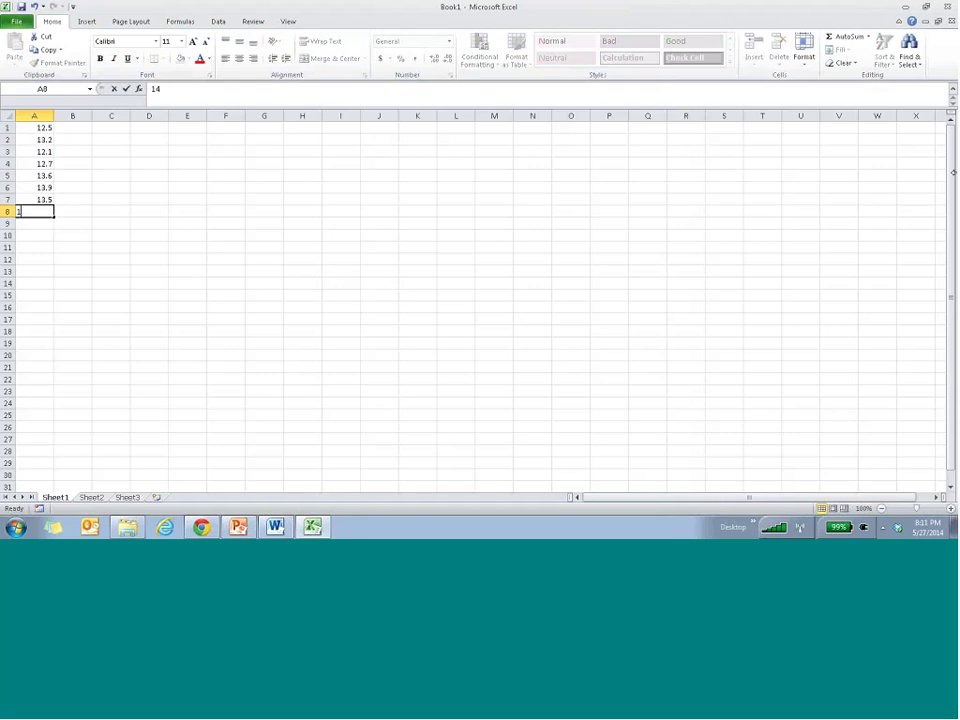
type(".7")
key("Return")
type("1")
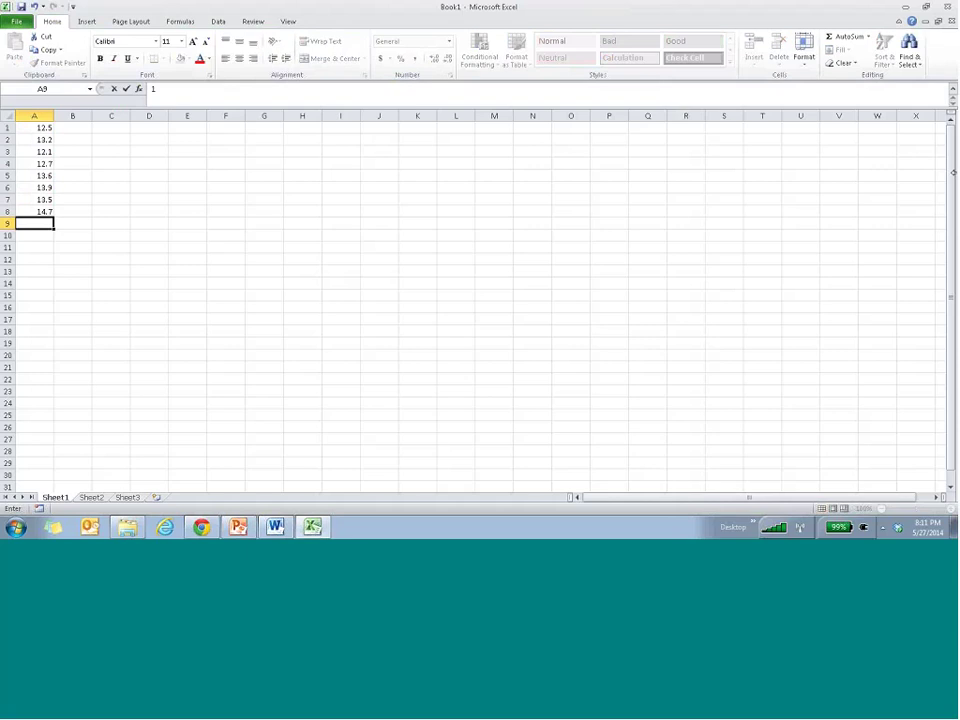
type("4.1")
key("Return")
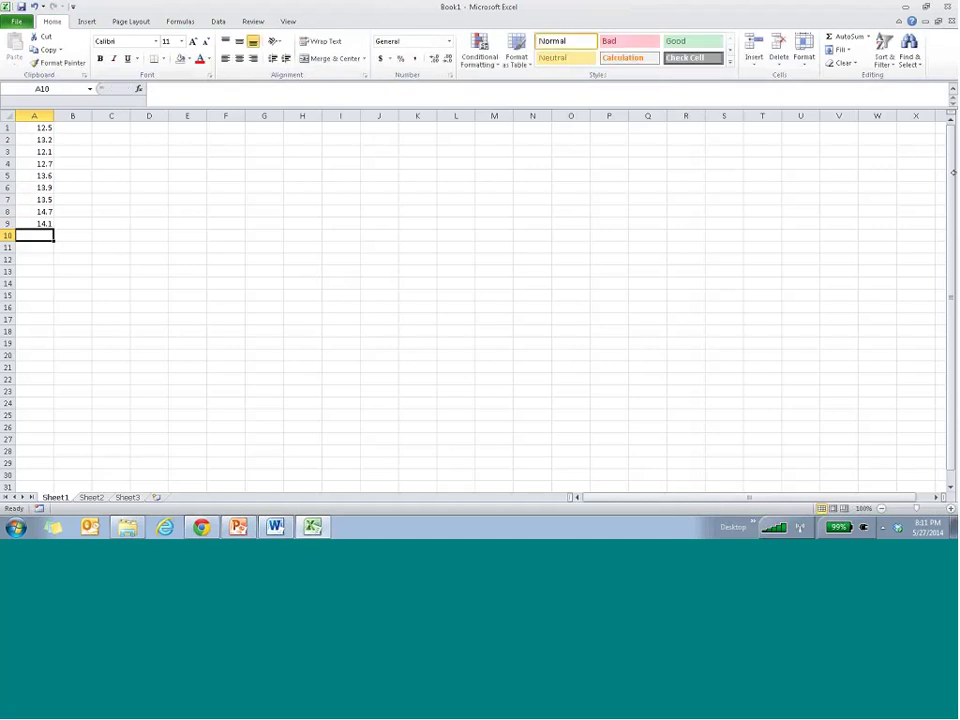
type("14.2")
key("Return")
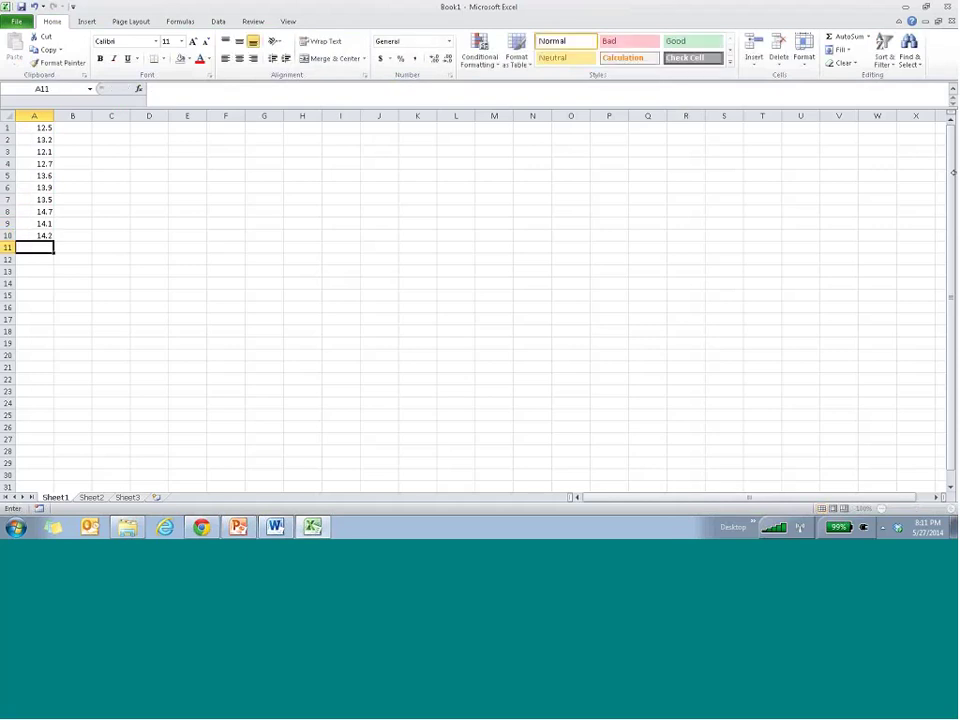
type("15.3")
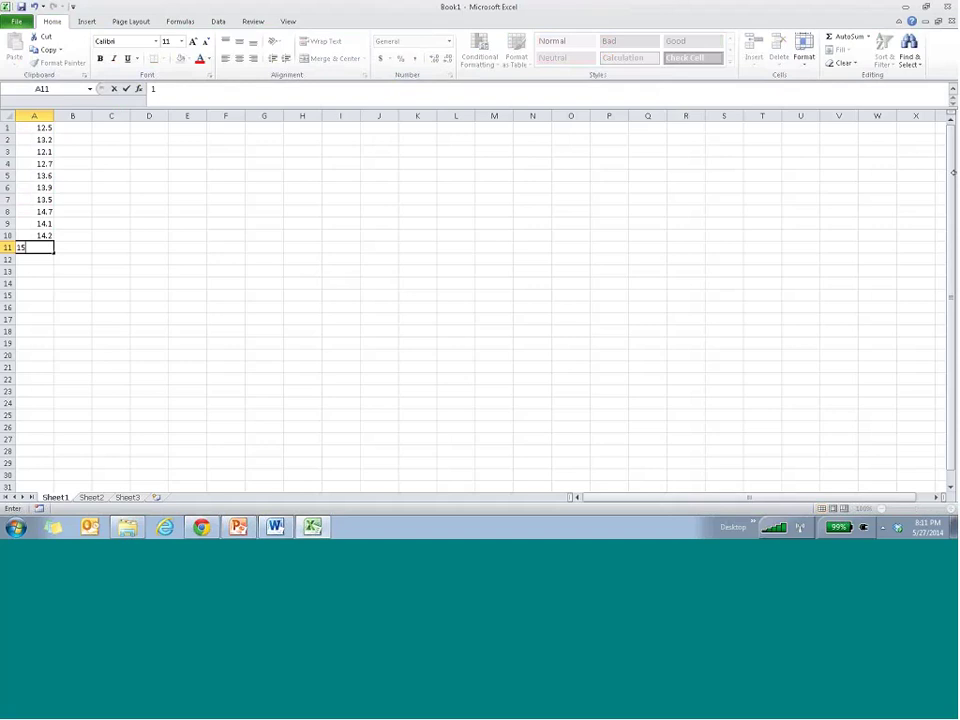
key("Return")
type("14.9")
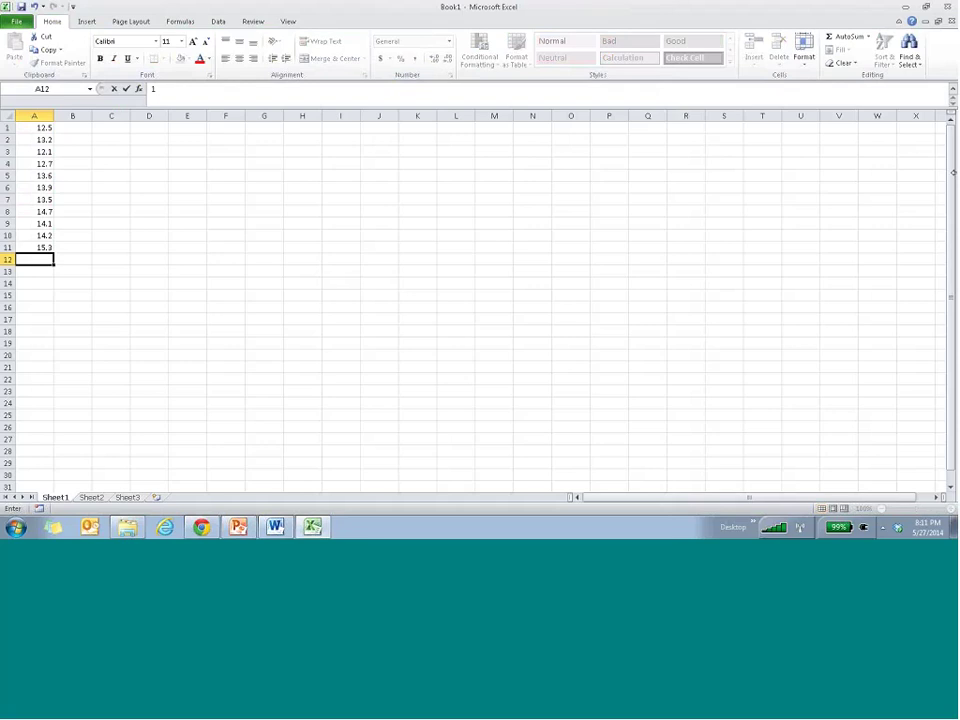
key("Return")
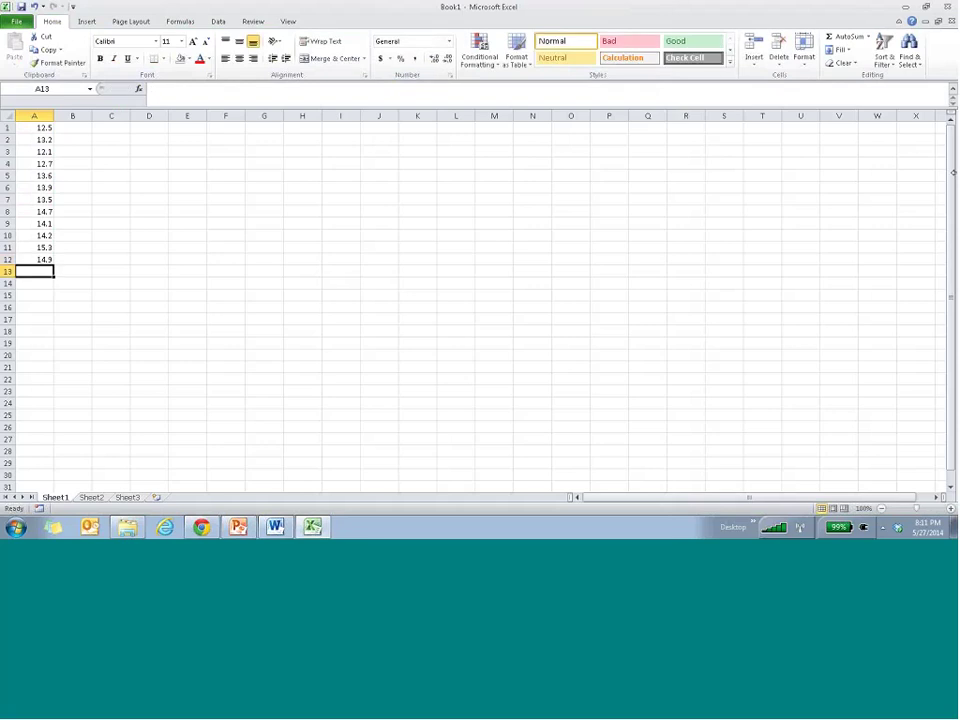
Step: Enter 15.6, 15.9, 15.3 and 15.4 down cells A13 to A16
type("1")
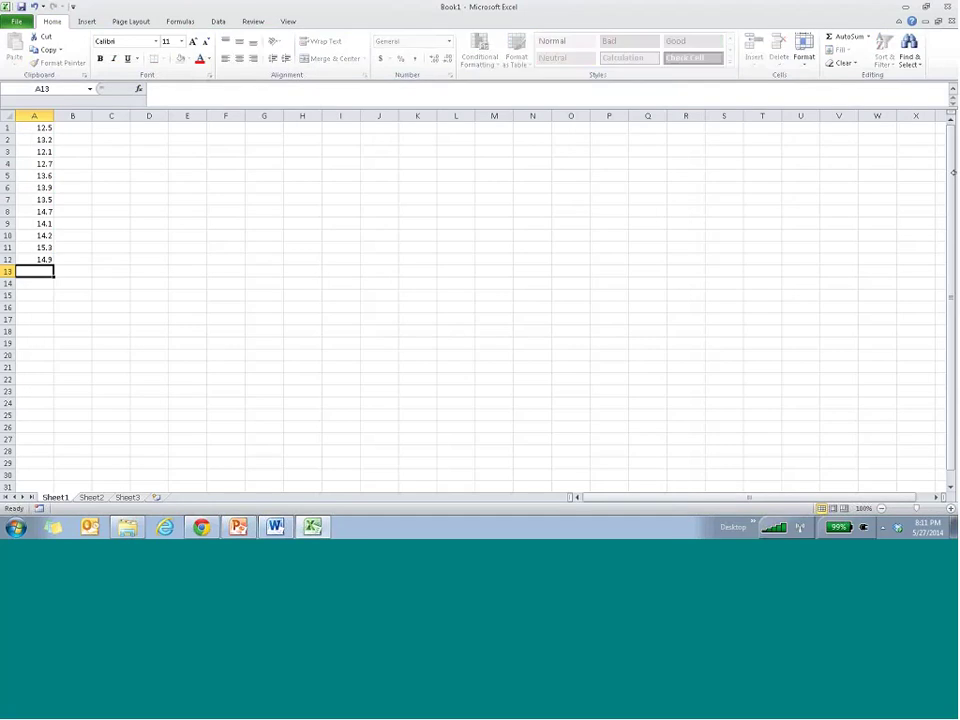
type("5.6")
key("Return")
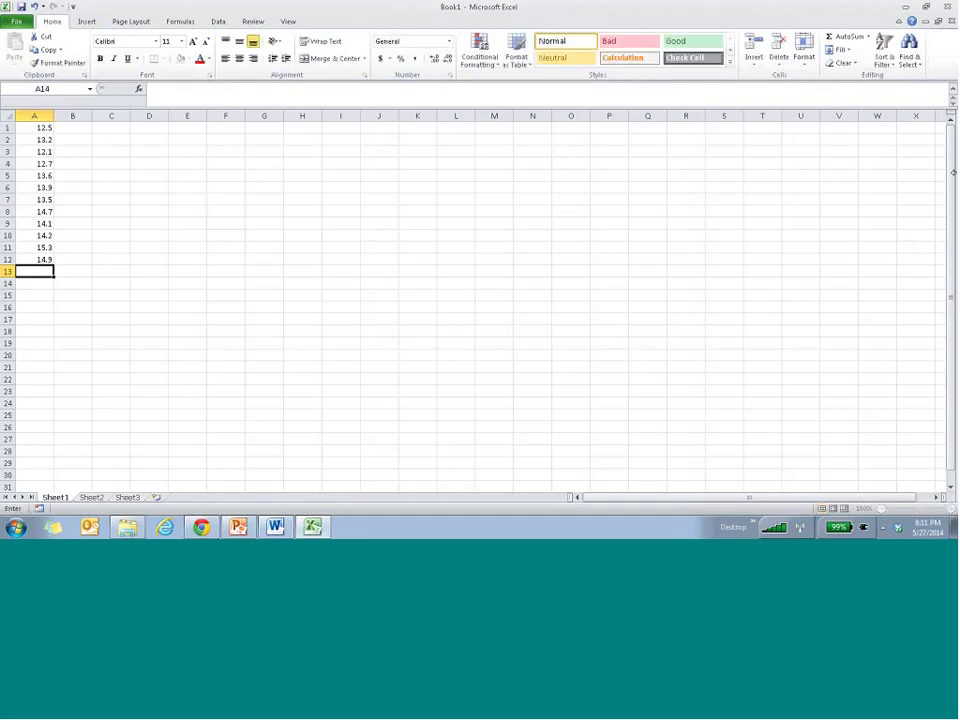
type("15.9")
key("Return")
type("15.6")
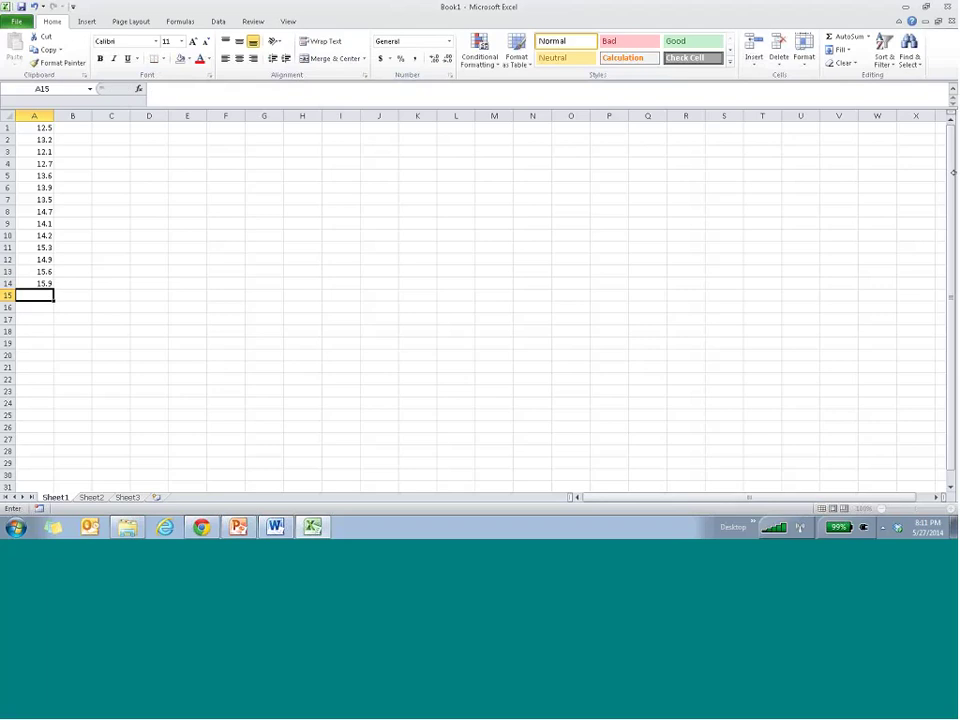
type("5.3")
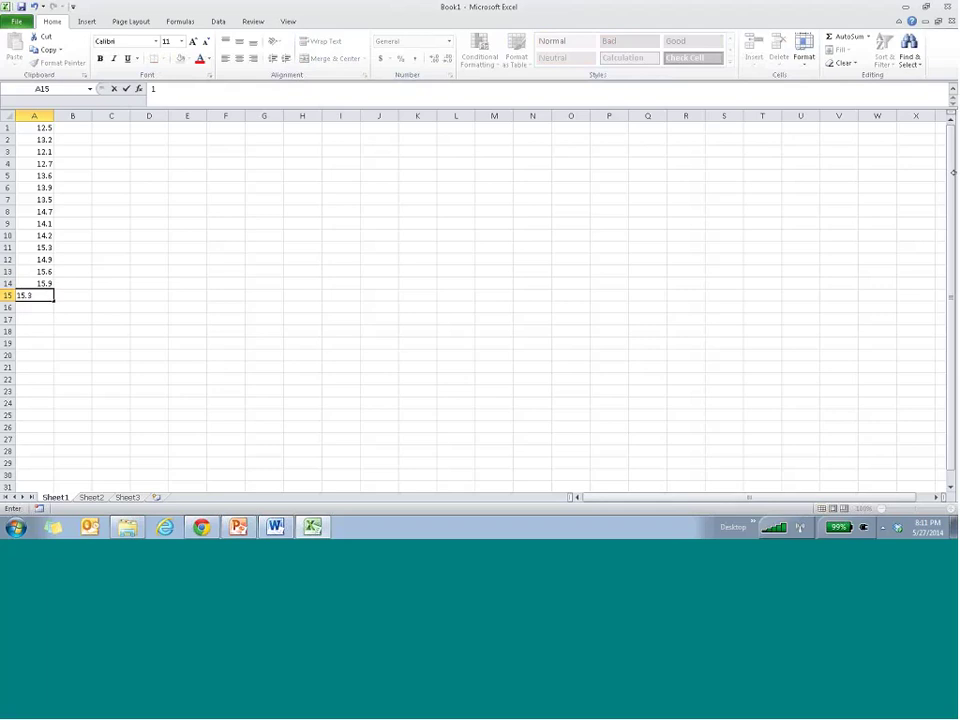
key("Return")
type("1")
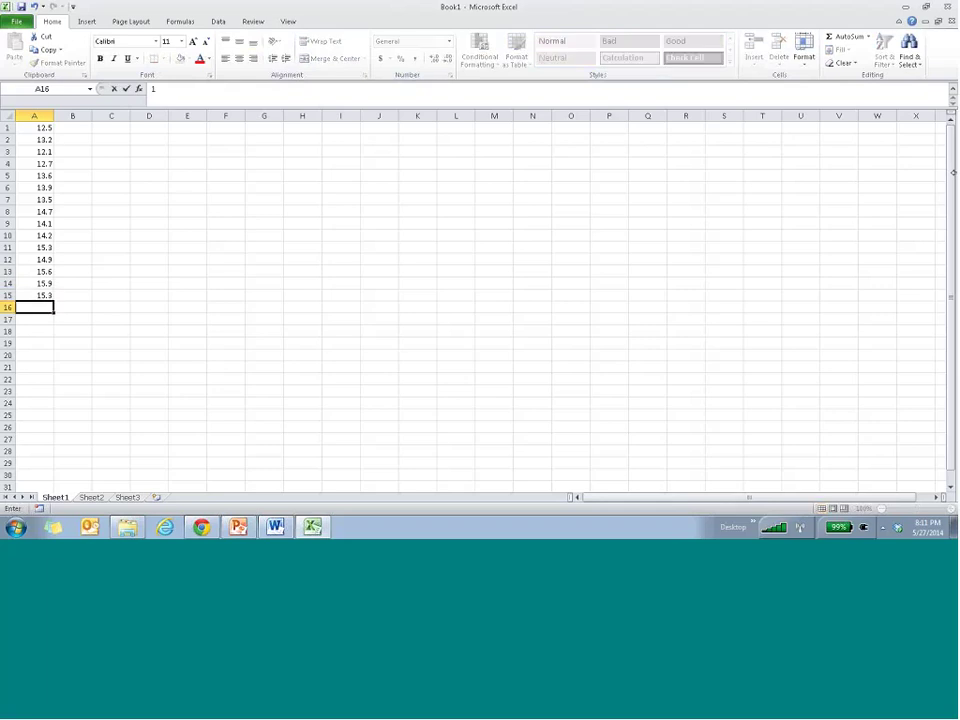
type("5.")
key("Return")
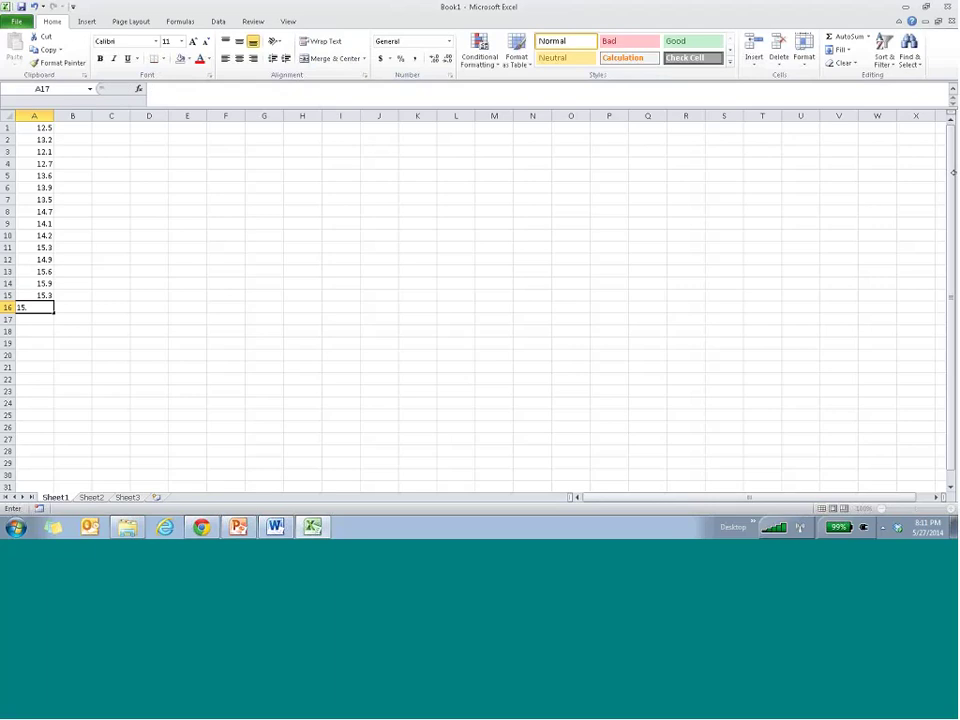
Step: Enter 16.2, 16.7 and 17.1 down cells A17 to A19
type("16.2")
key("Return")
type("1")
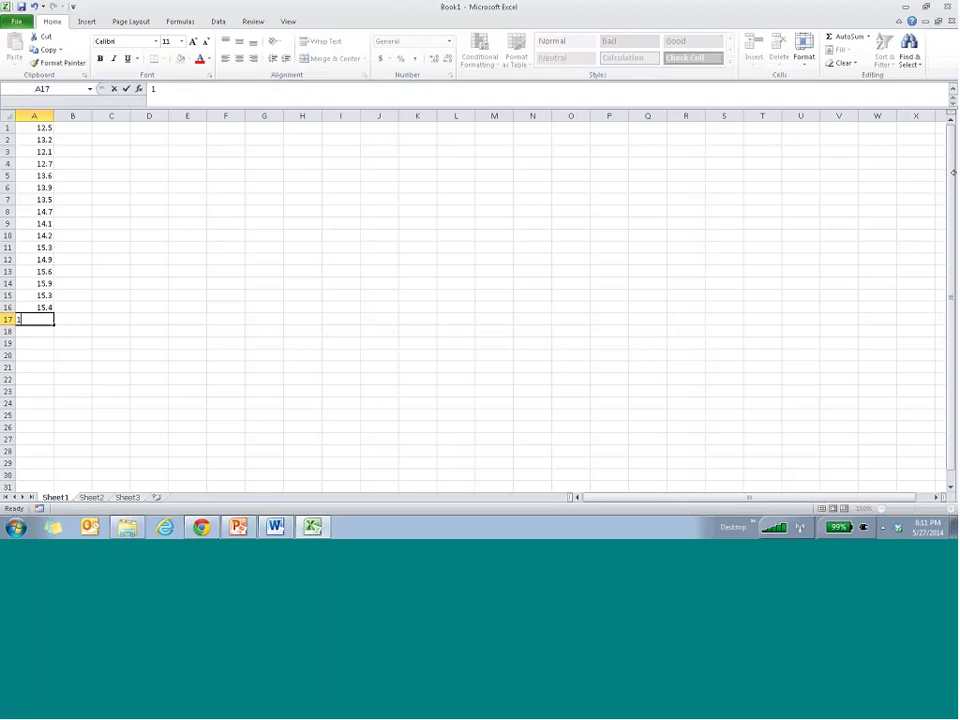
type("6.")
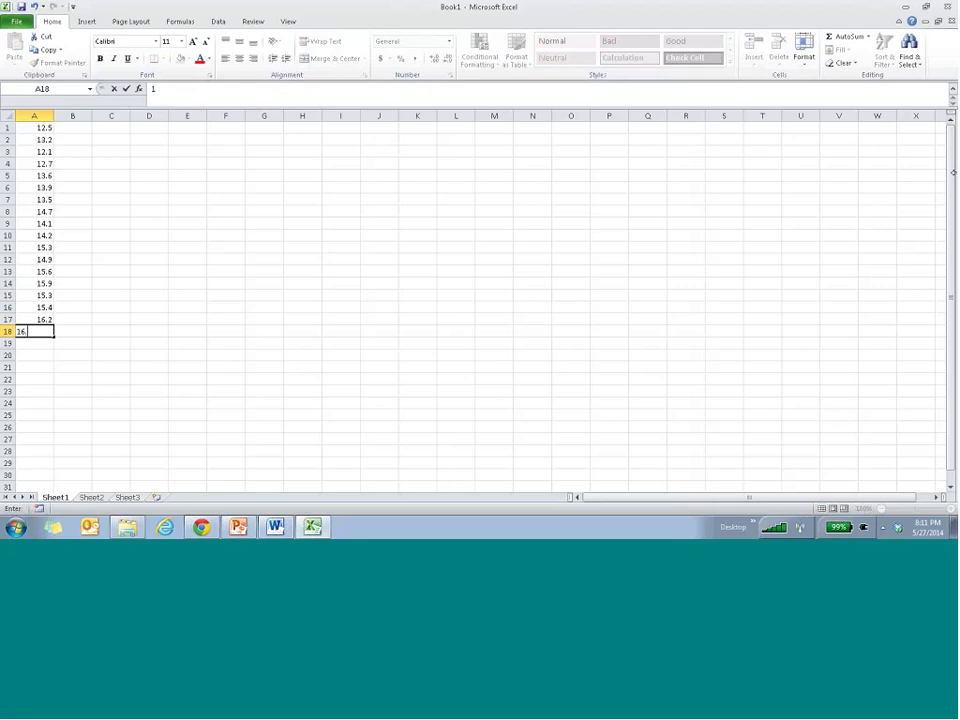
type("7")
key("Return")
type("17.")
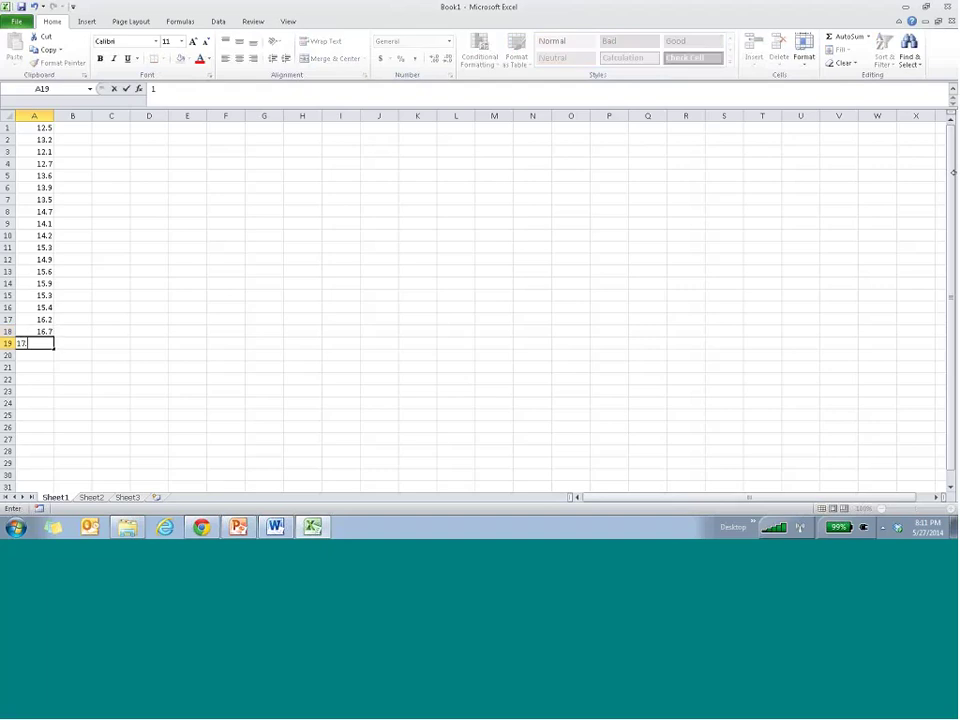
type("1")
key("Return")
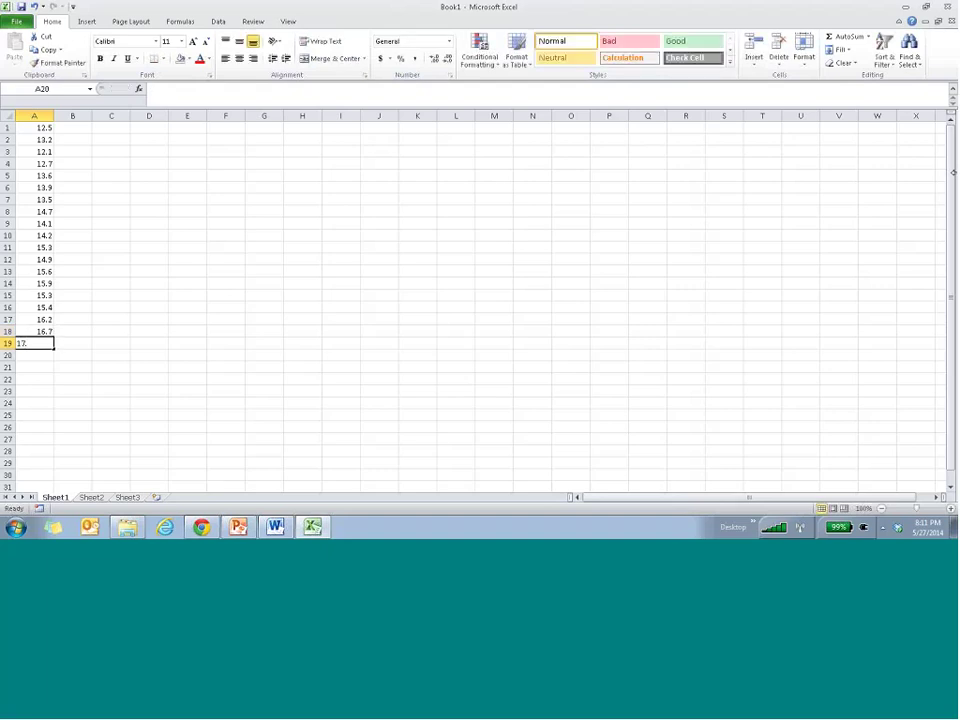
Step: Enter 17.6, 16.4, 17.2 and 16.5 down cells A20 to A23
type("1")
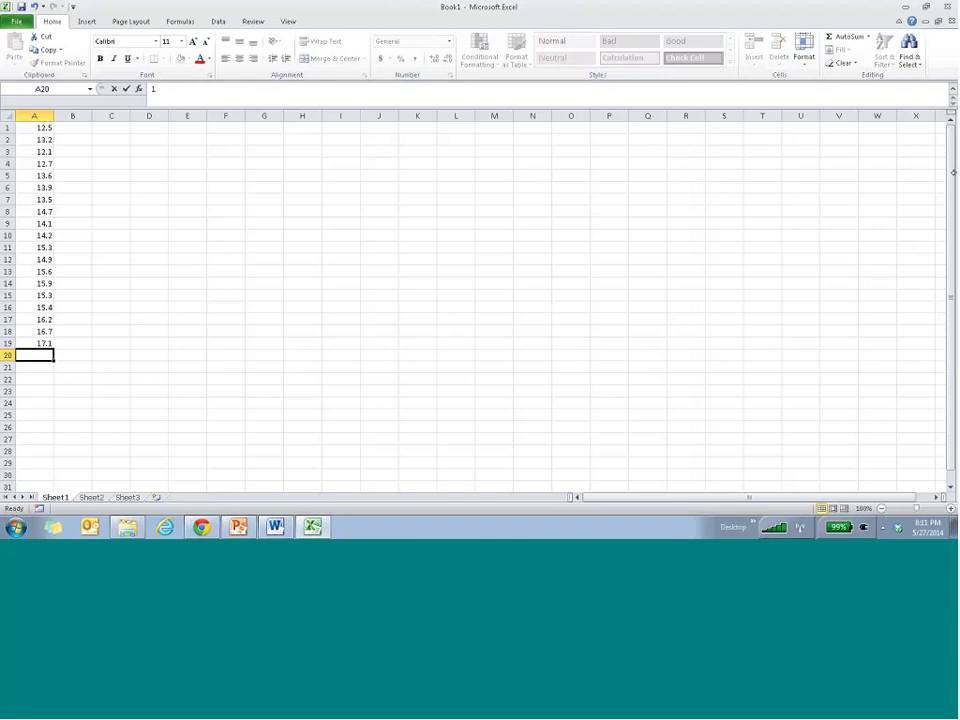
key("Escape")
type("17.6")
key("Return")
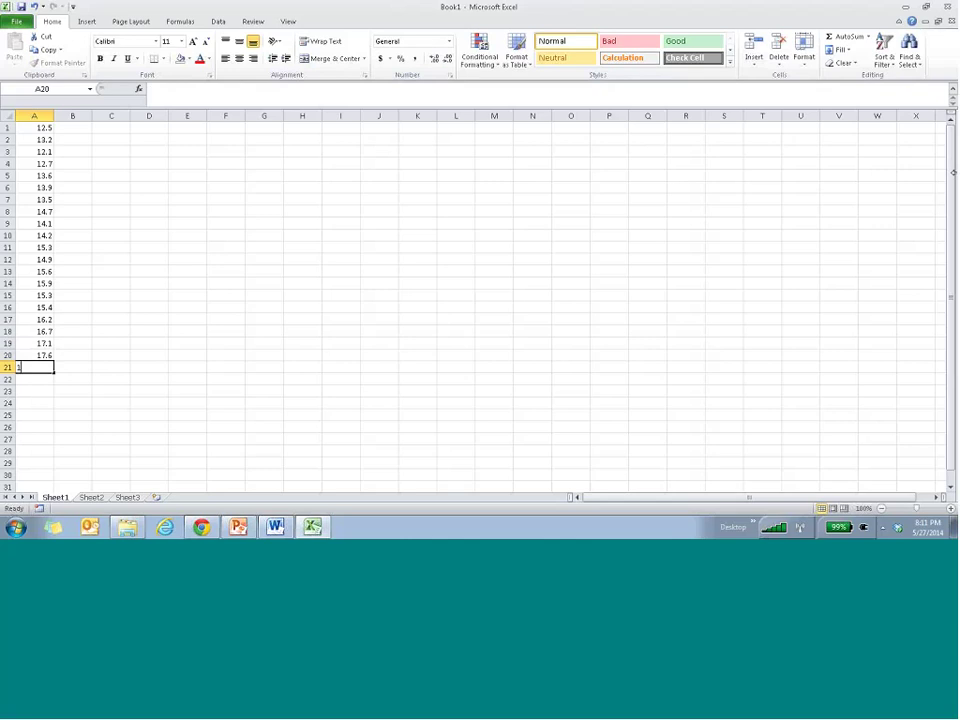
type("16.4")
key("Return")
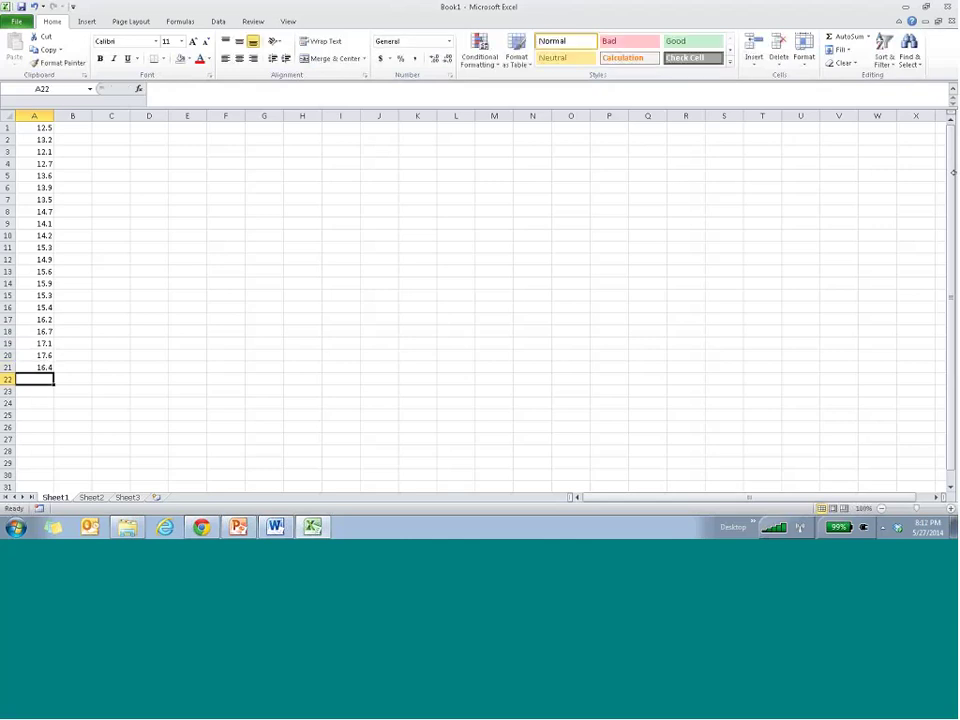
type("1")
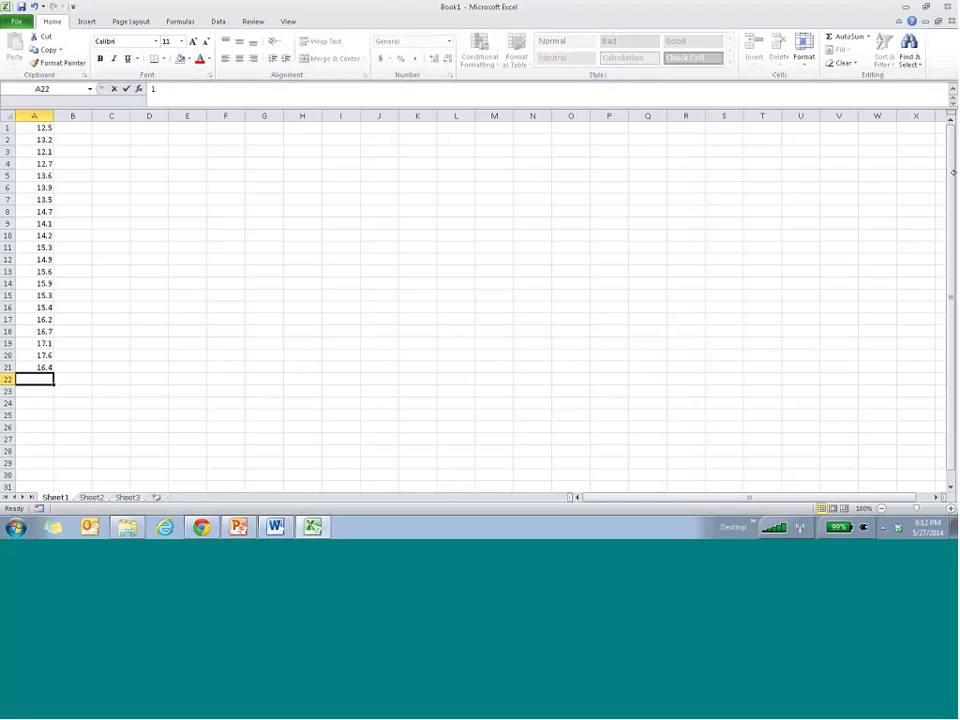
type("7.2")
key("Return")
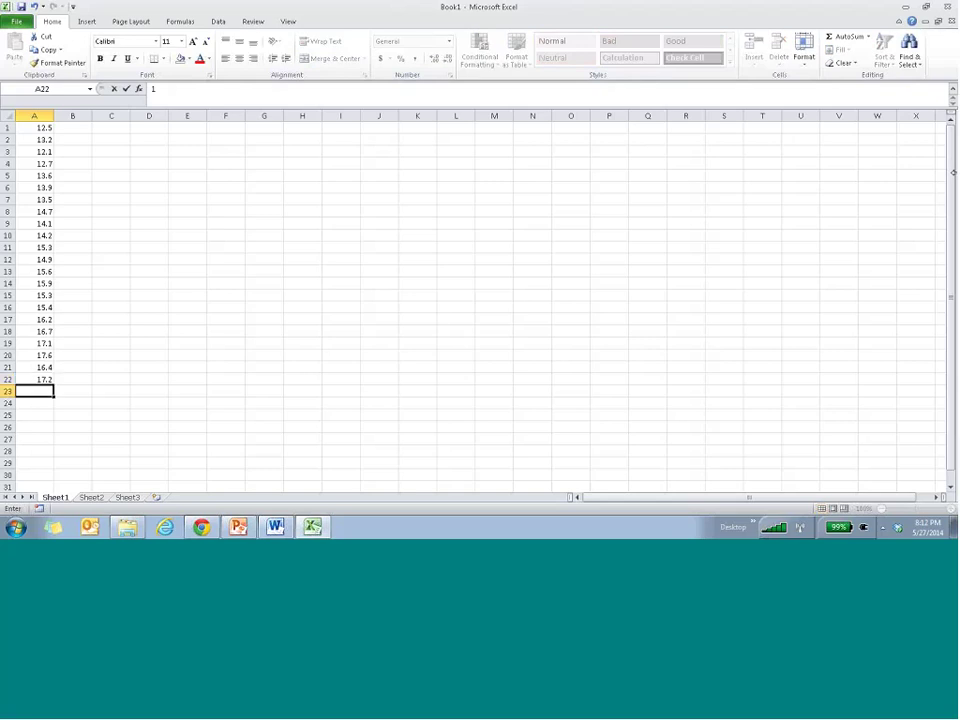
type("16.5")
key("Return")
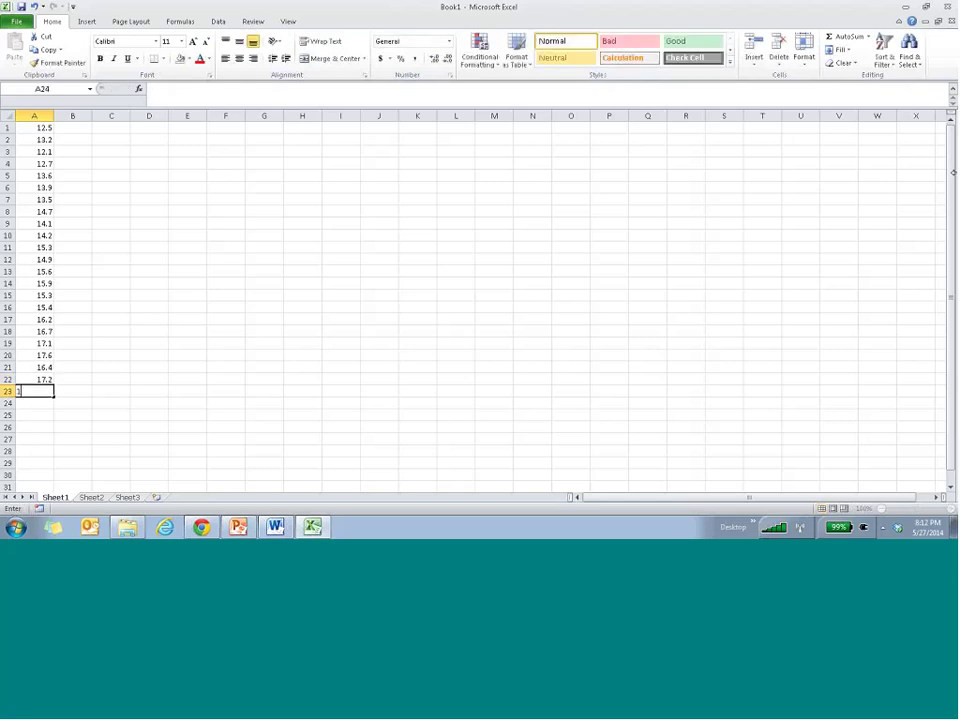
Step: Enter 18.6, 19.2, 18.1 and 19.4 down cells A24 to A27
type("18.6")
key("Return")
type("1")
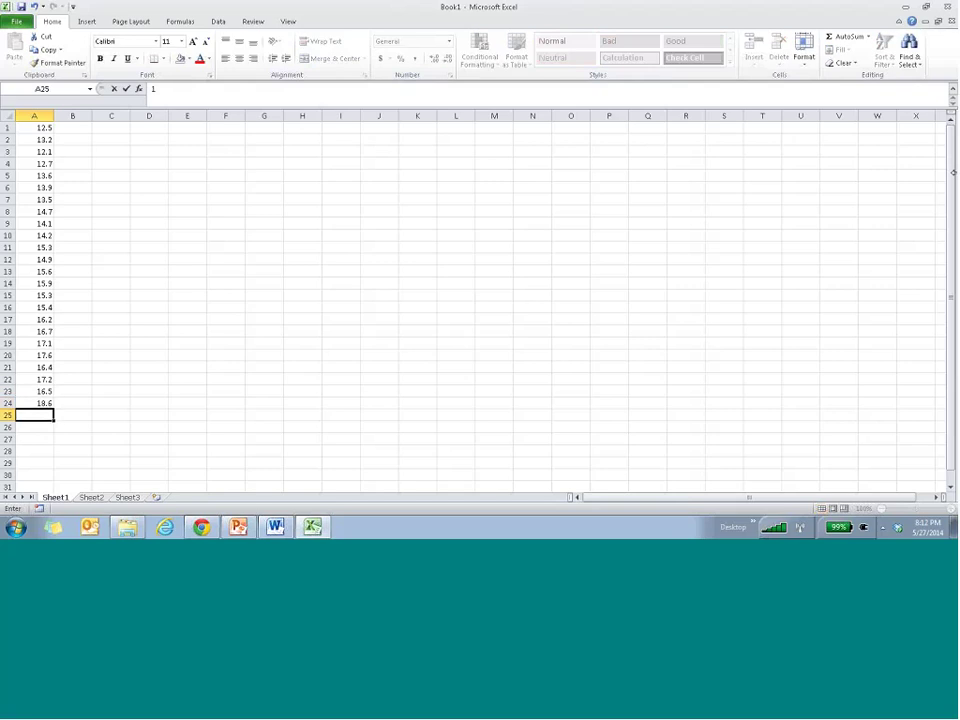
type("9.2")
key("Return")
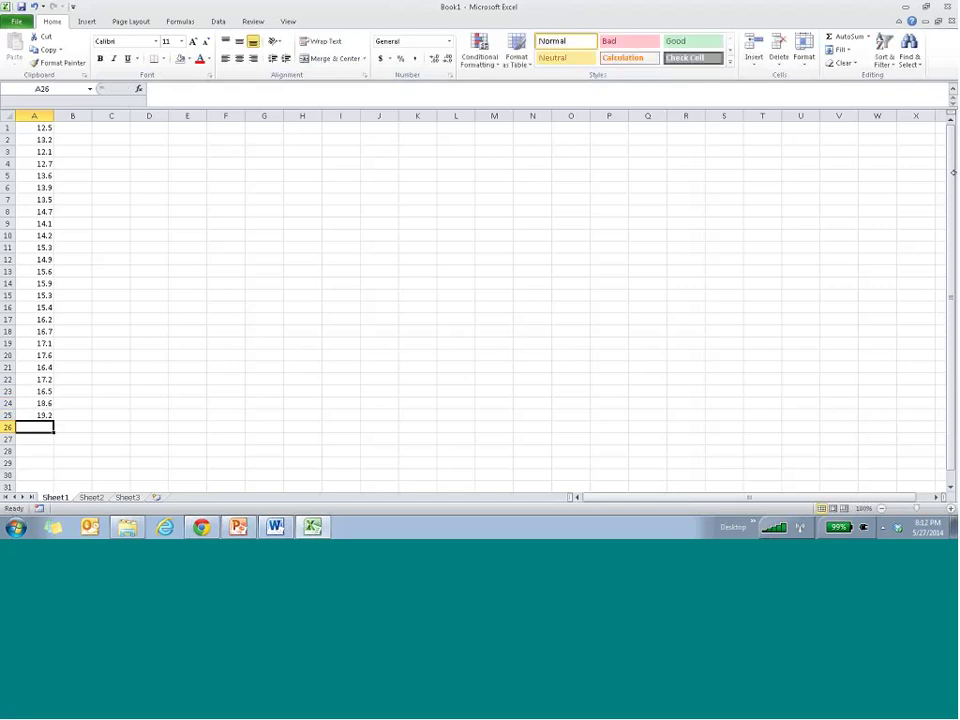
type("18.1")
key("Return")
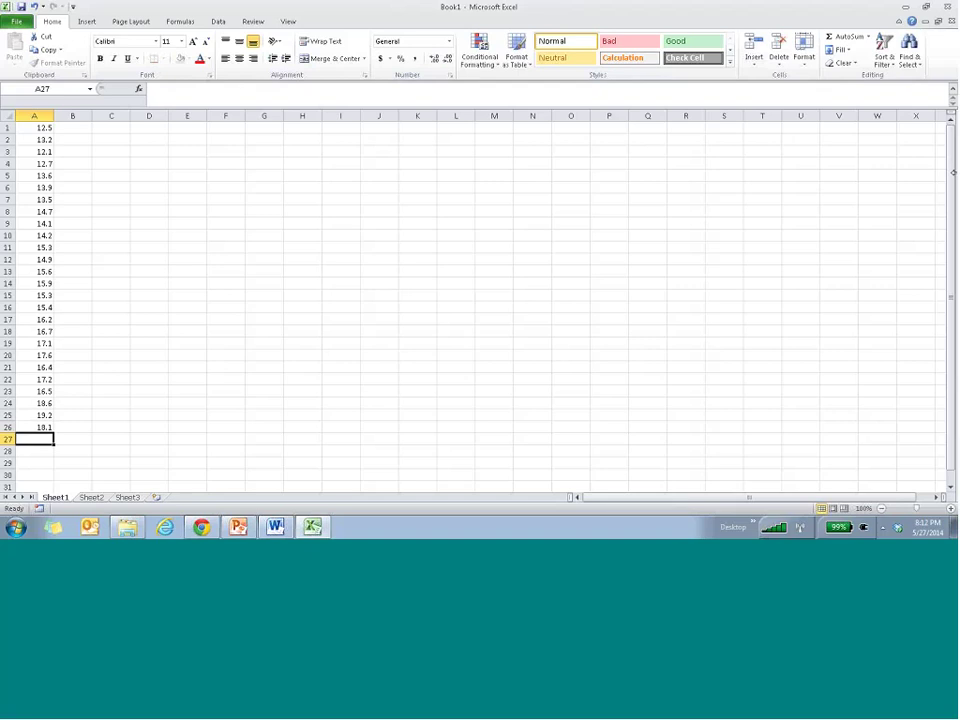
type("19.")
key("Return")
Step: Enter 18.7, 19, 21.5 and 20.4 down cells A28 to A31
type("18.7")
key("Return")
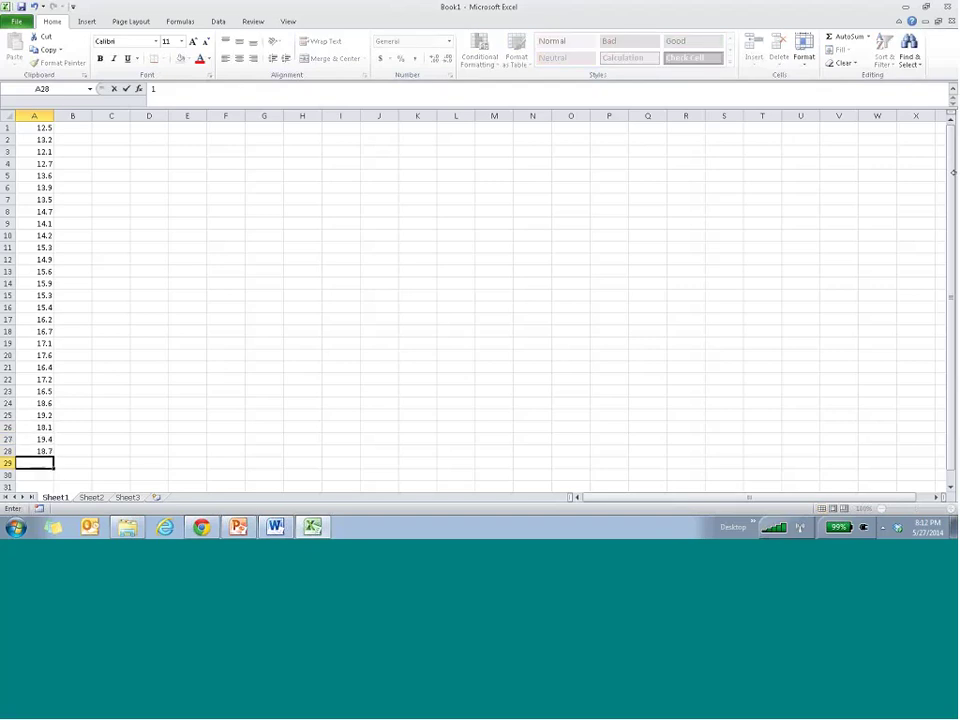
type("19")
key("Return")
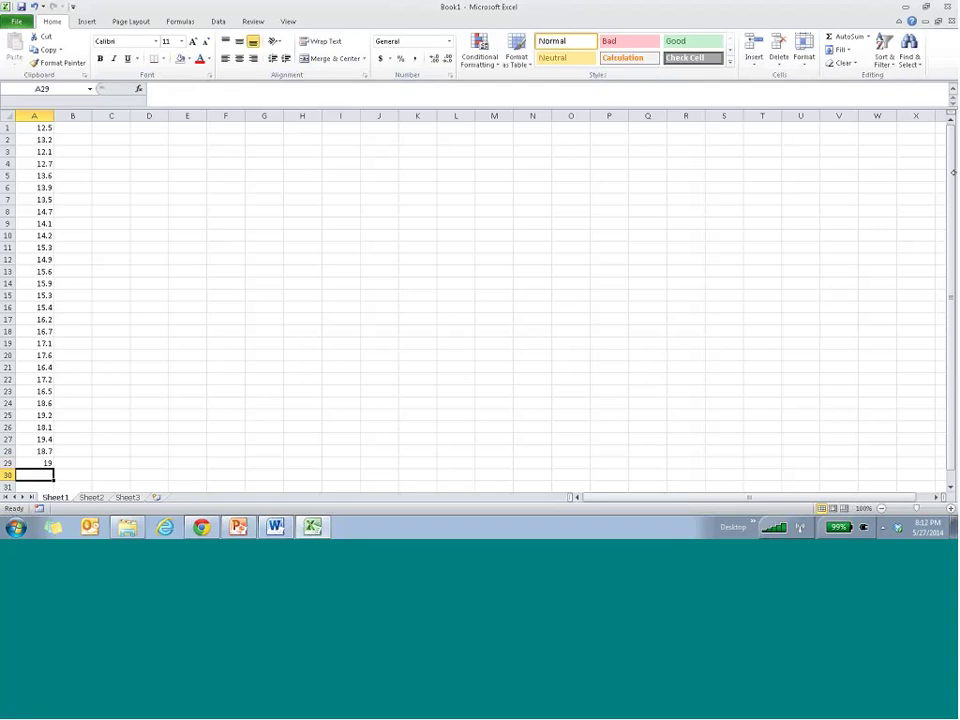
type("21.5")
key("Return")
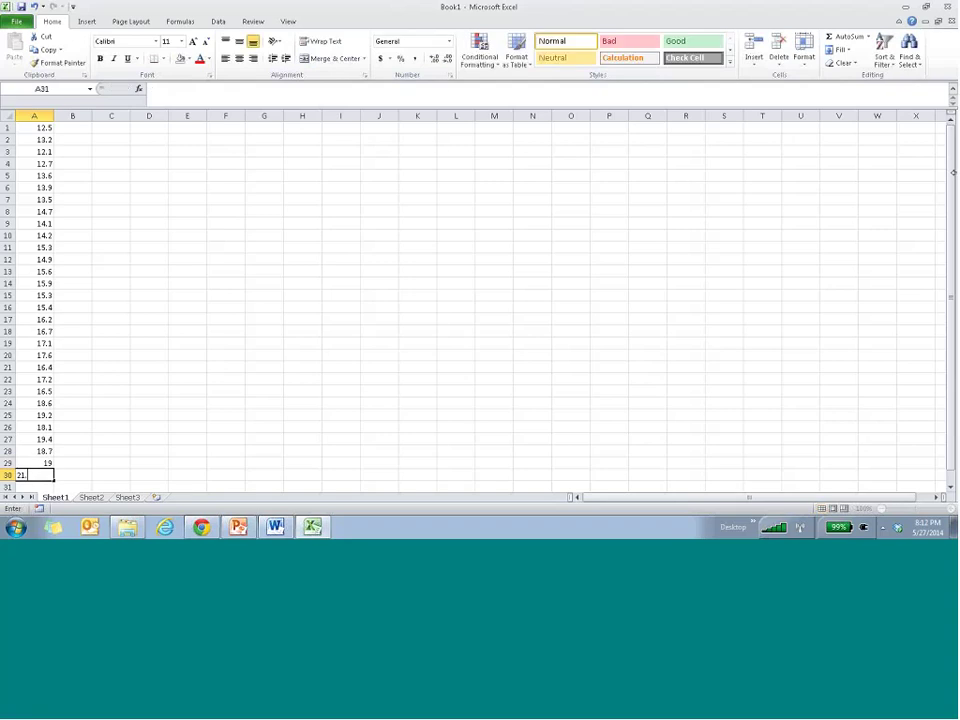
type("20.4")
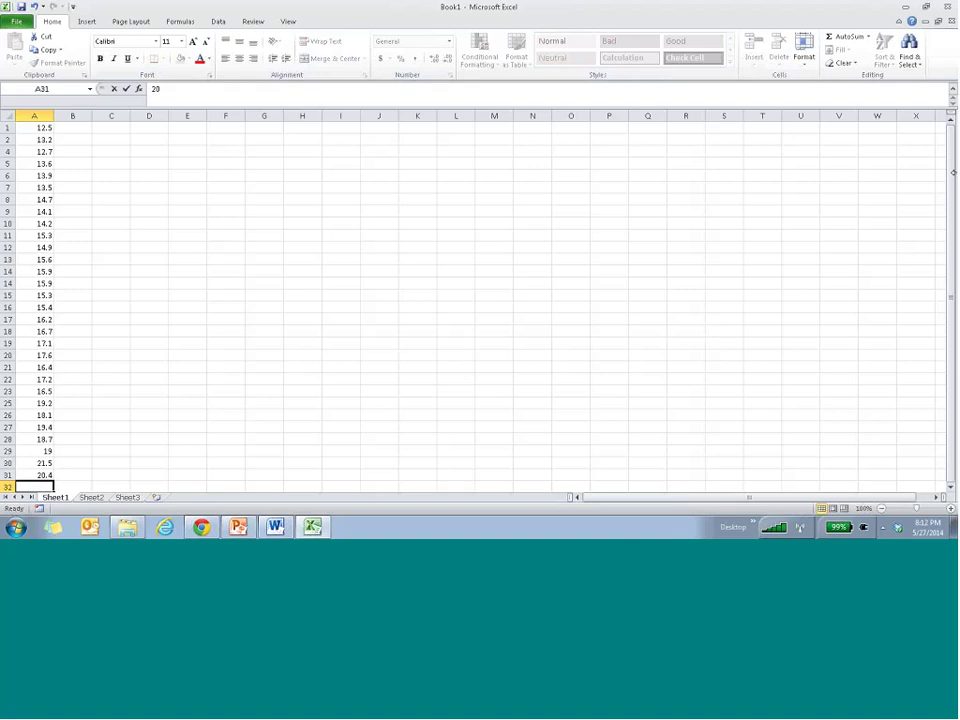
key("Return")
Step: Enter 20.6 and 21.2 in cells A32 and A33
type("20.6")
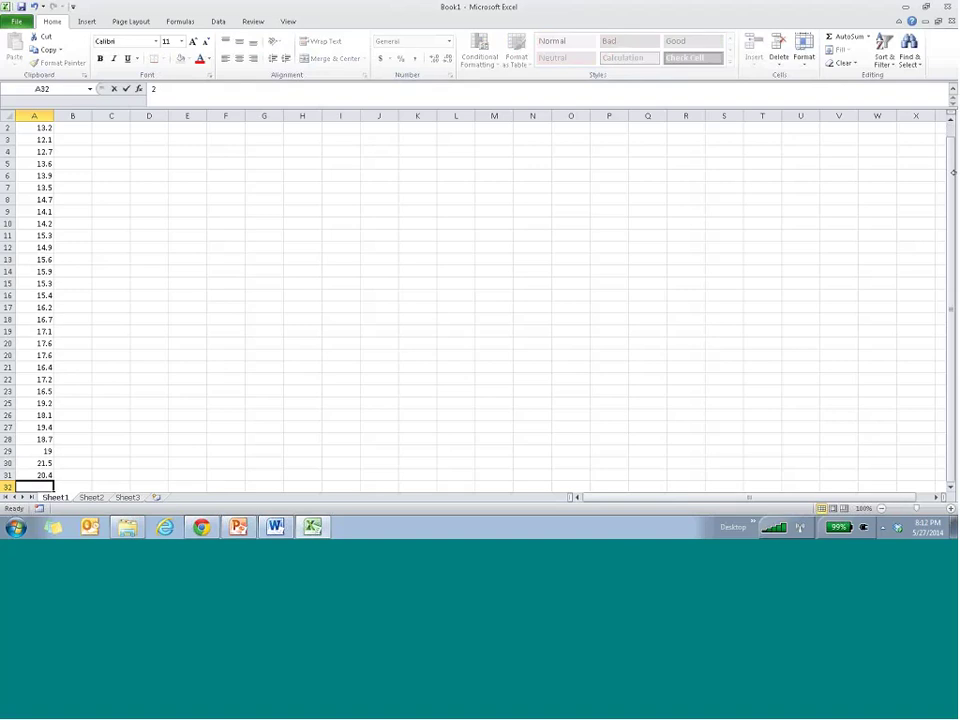
key("Return")
type("21.")
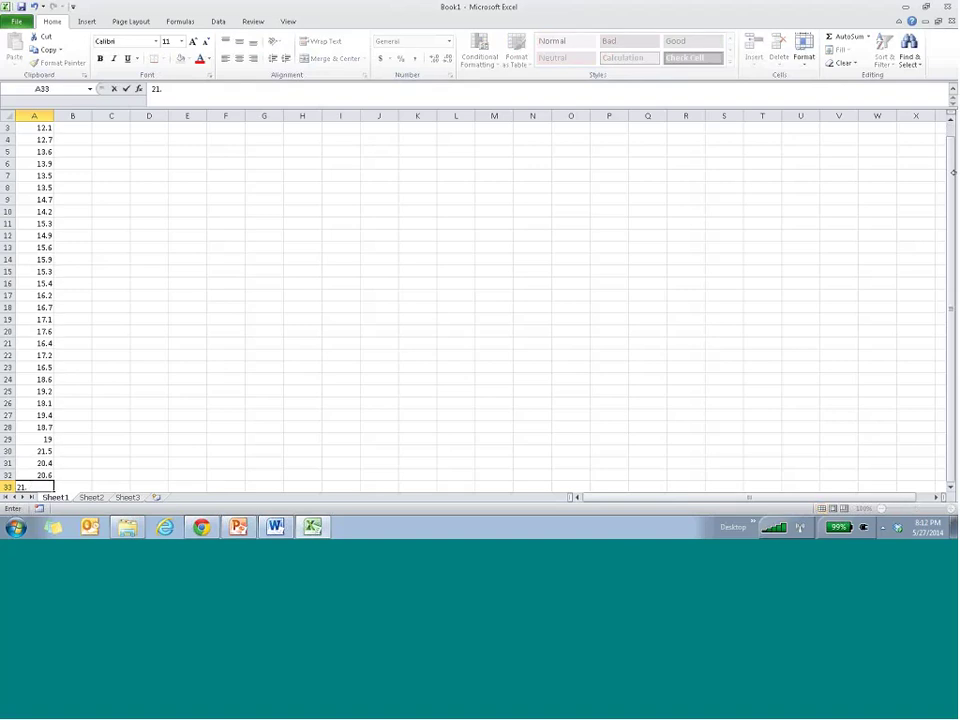
type("2")
key("Return")
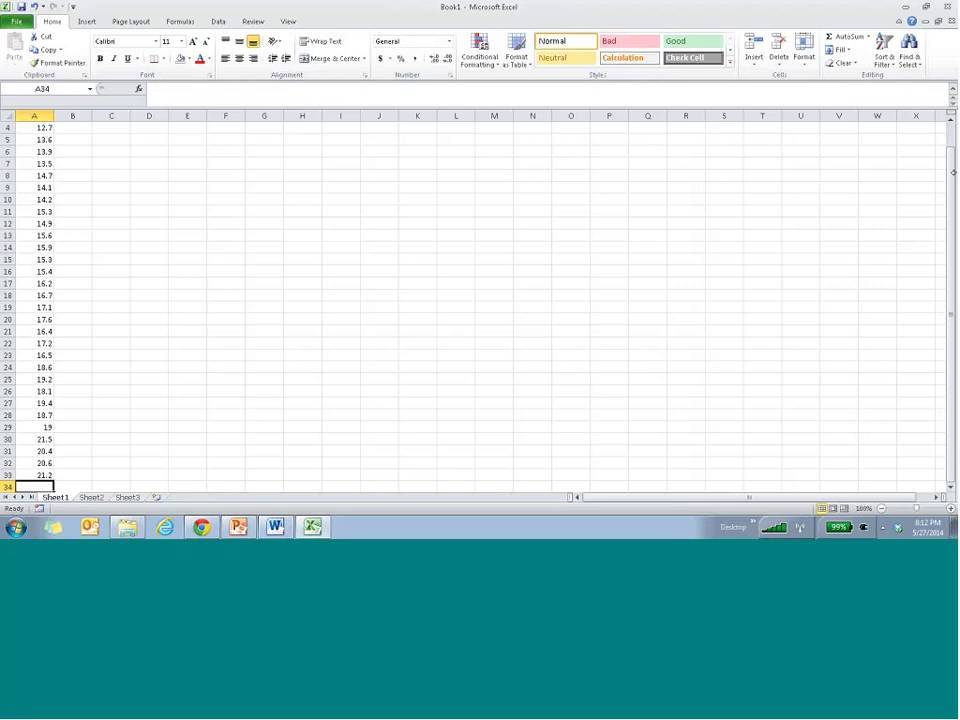
Step: Enter 20.3 and 21.7 in cells A34 and A35, and select the whole list A1:A35
type("2")
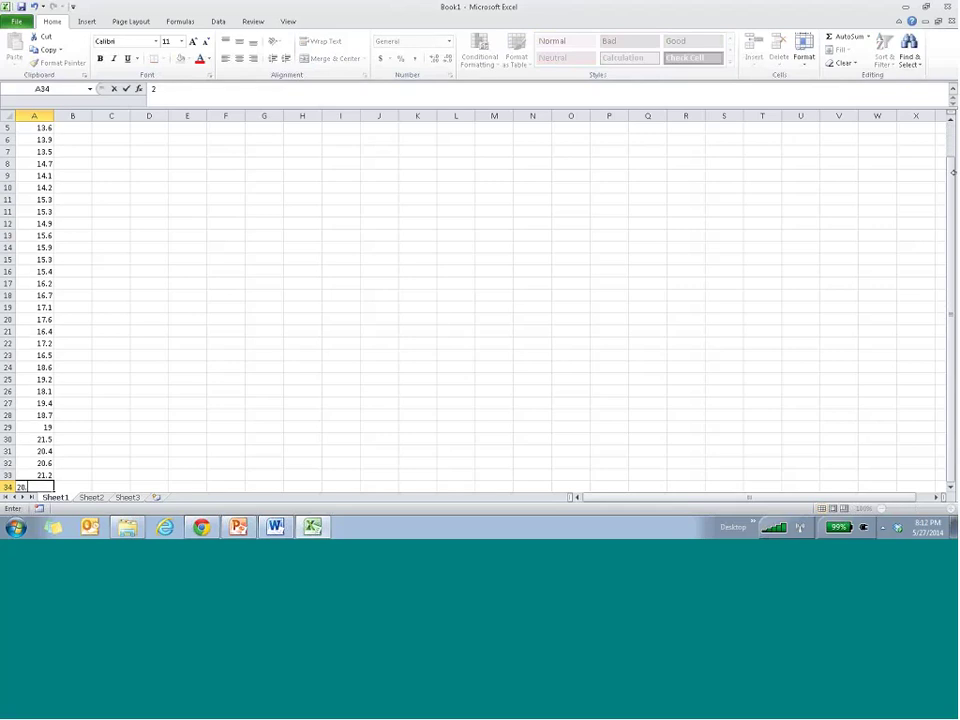
type("0.3")
key("Return")
type("20.7")
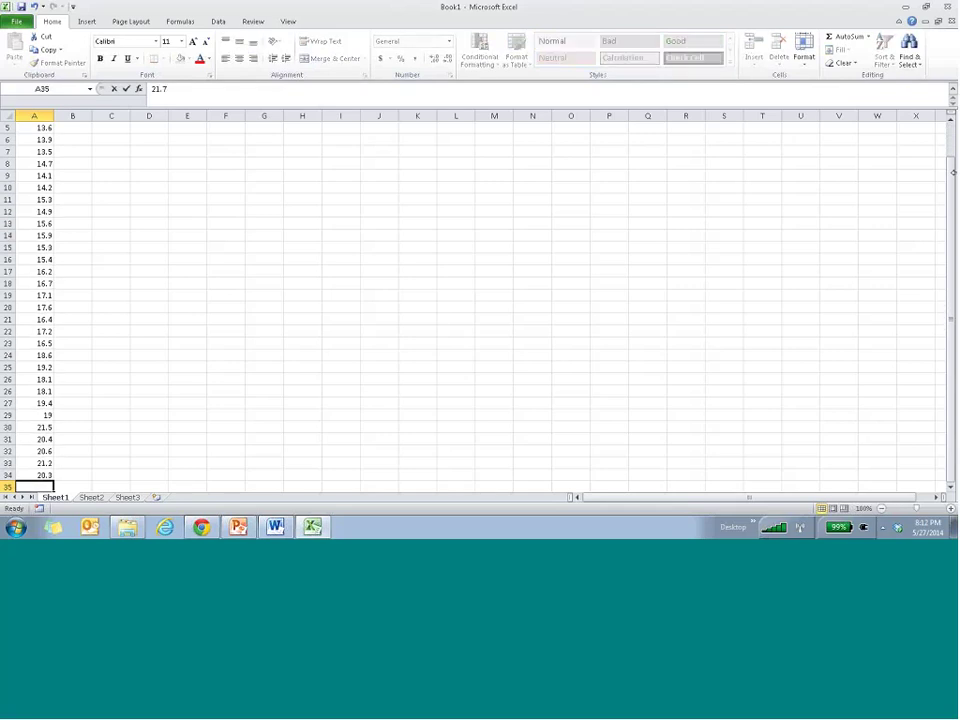
key("Escape")
type("21.7")
key("Return")
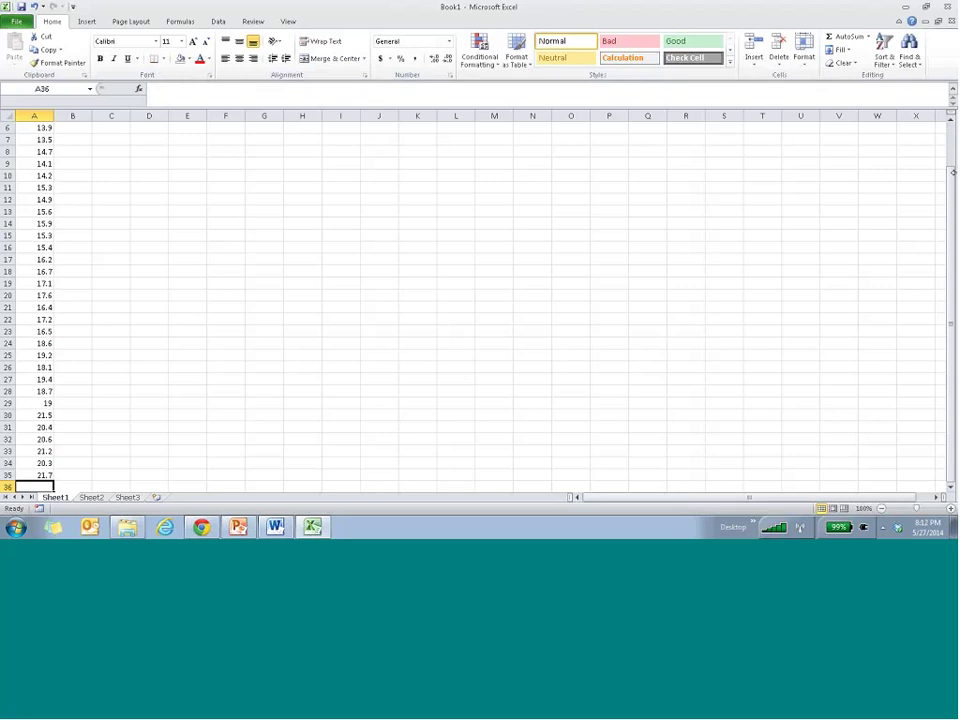
key("Up")
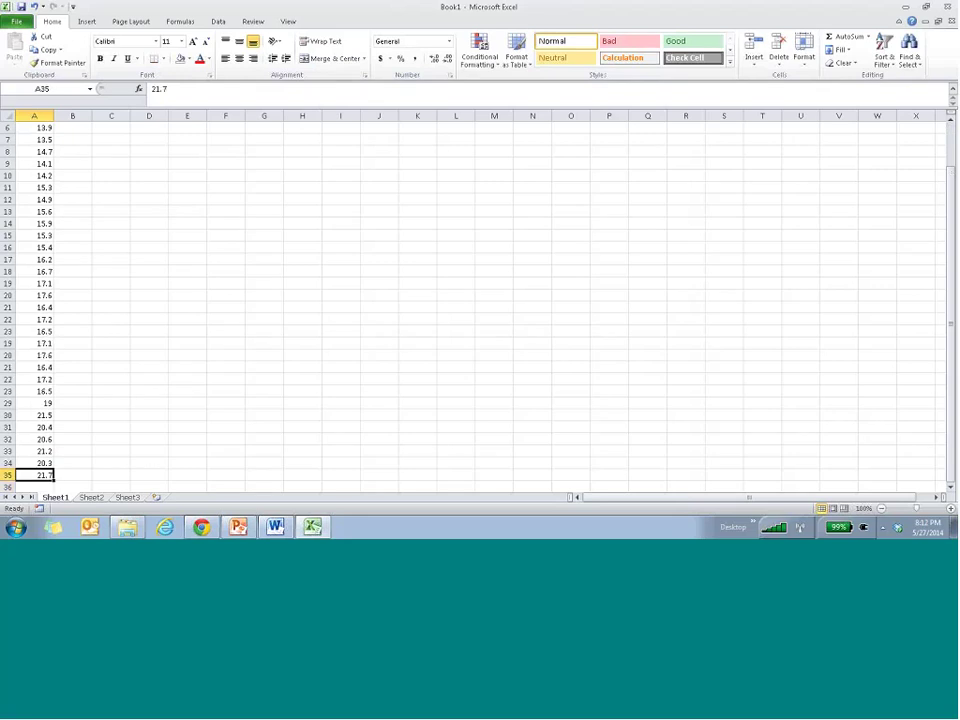
key("ctrl+shift+Up")
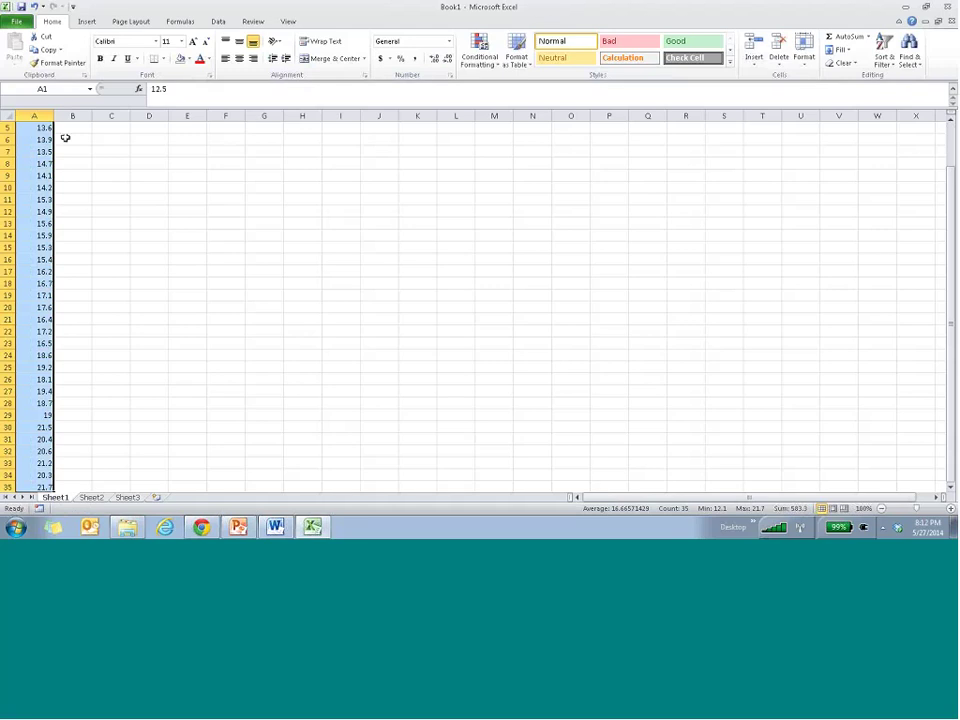
Step: Enter 12 and 14 in cells C5 and C6 as the first two bin limits
left_click(110, 128)
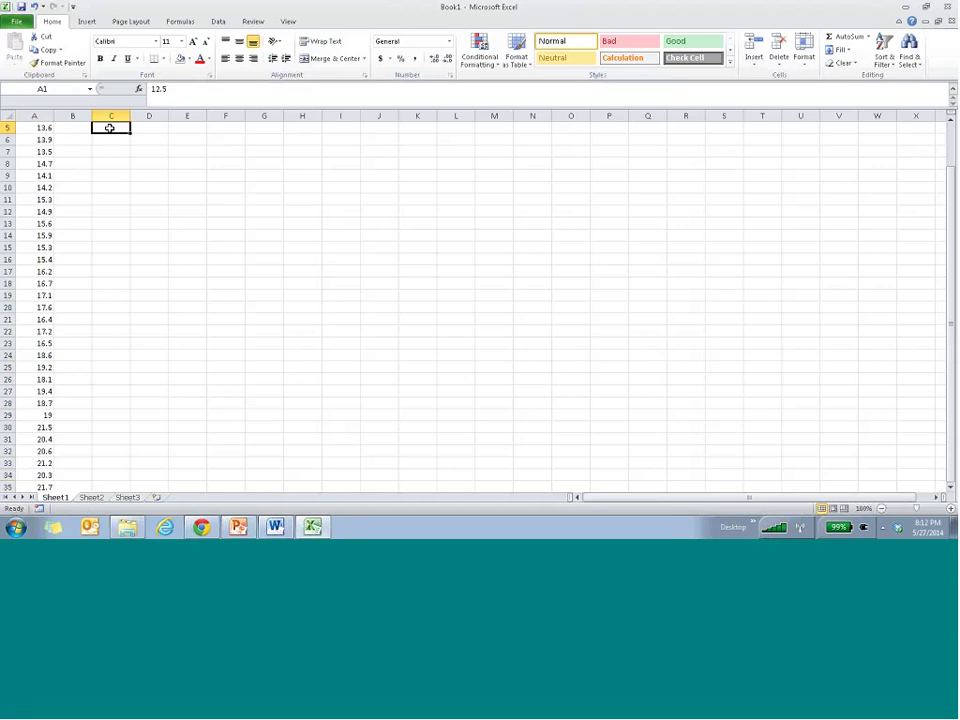
type("12")
key("Return")
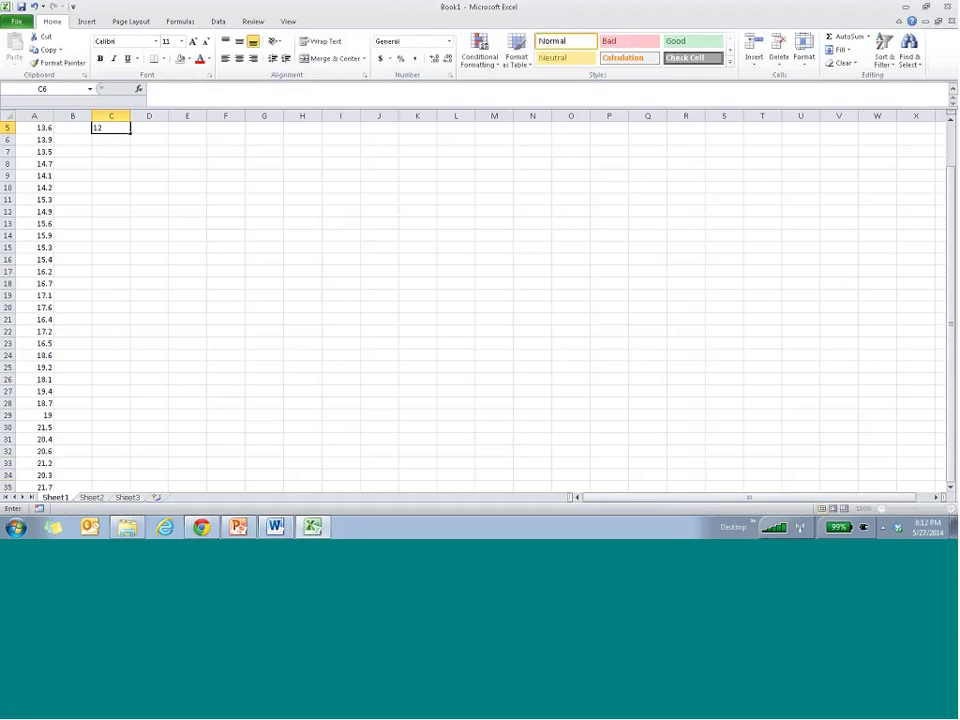
type("14")
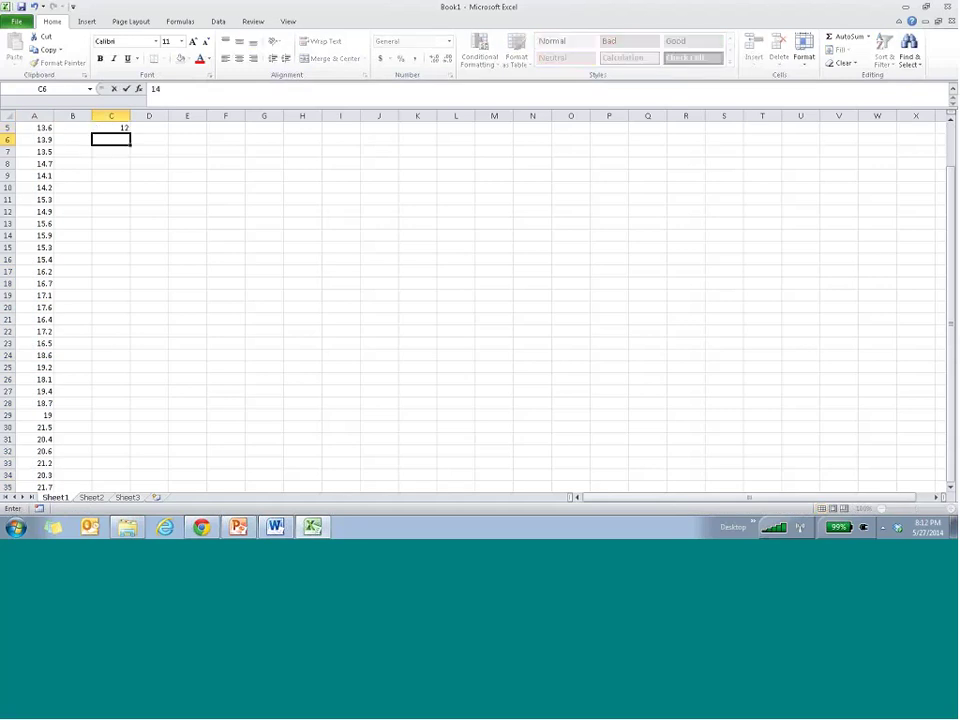
key("Return")
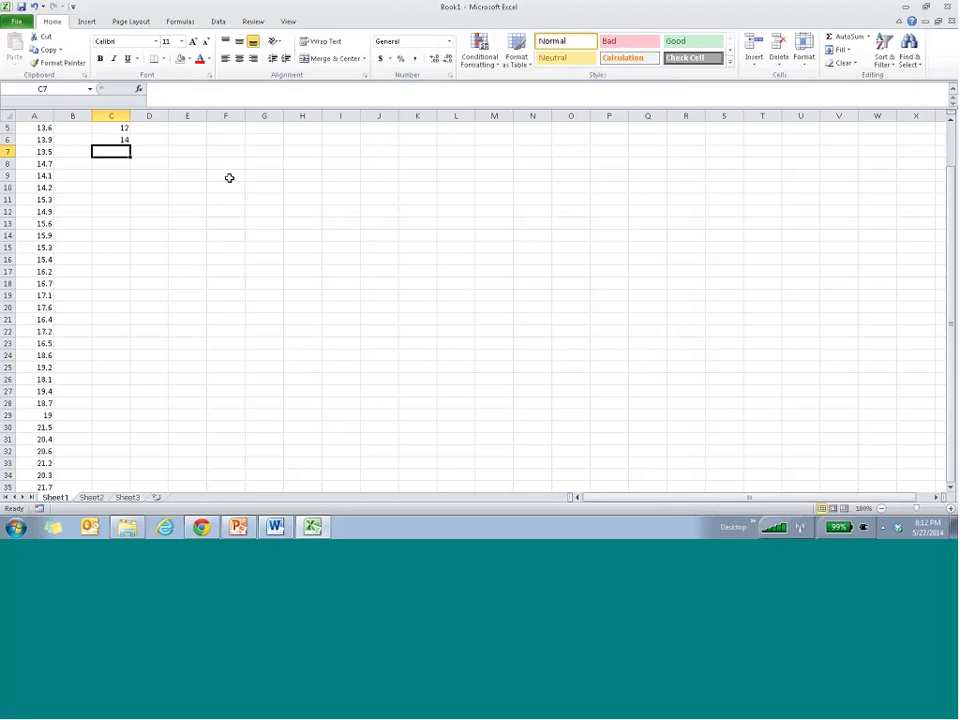
type("16")
key("Return")
type("18")
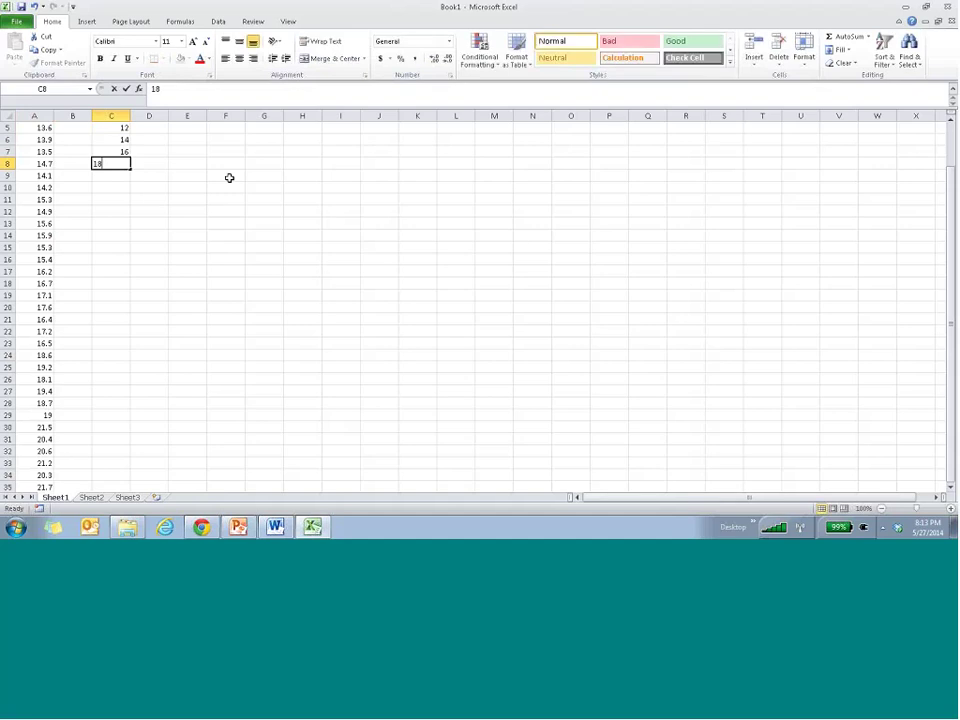
key("Up")
key("shift+Up")
key("shift+Up")
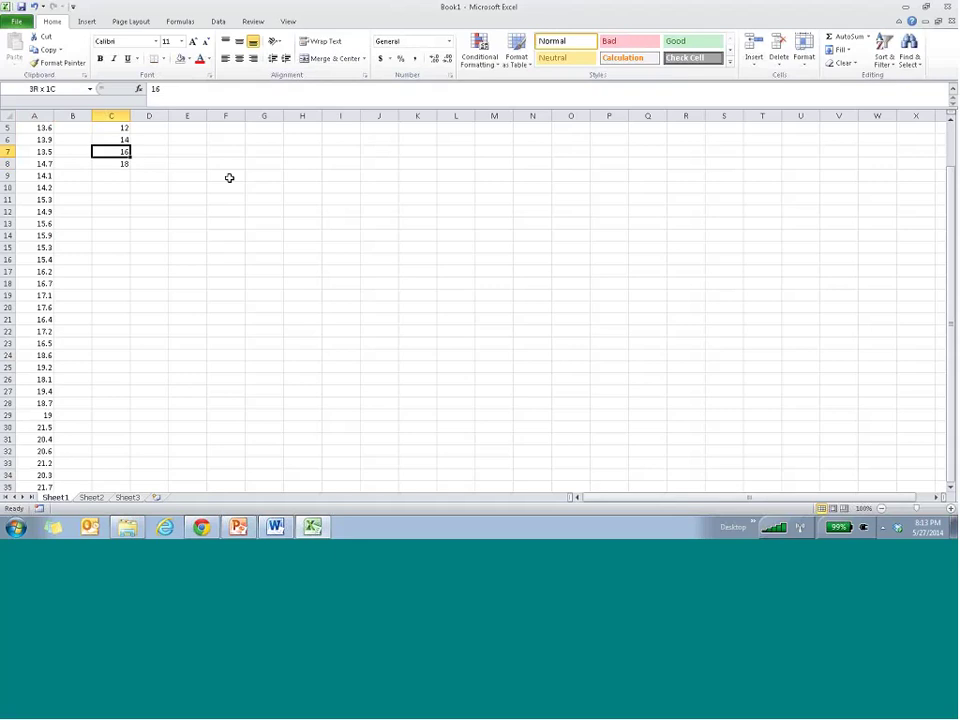
left_click_drag(118, 152, 121, 171)
key("Delete")
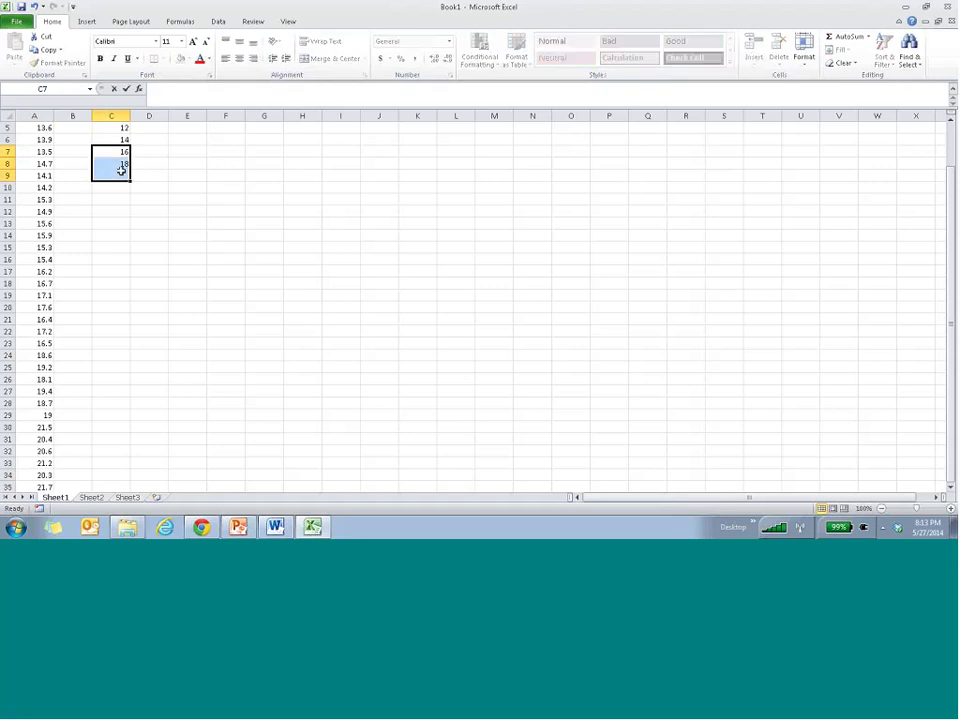
Step: Extend the series in C5:C6 down to cell C11 so the bin limits run from 12 to 24 in steps of 2
key("Up")
key("Up")
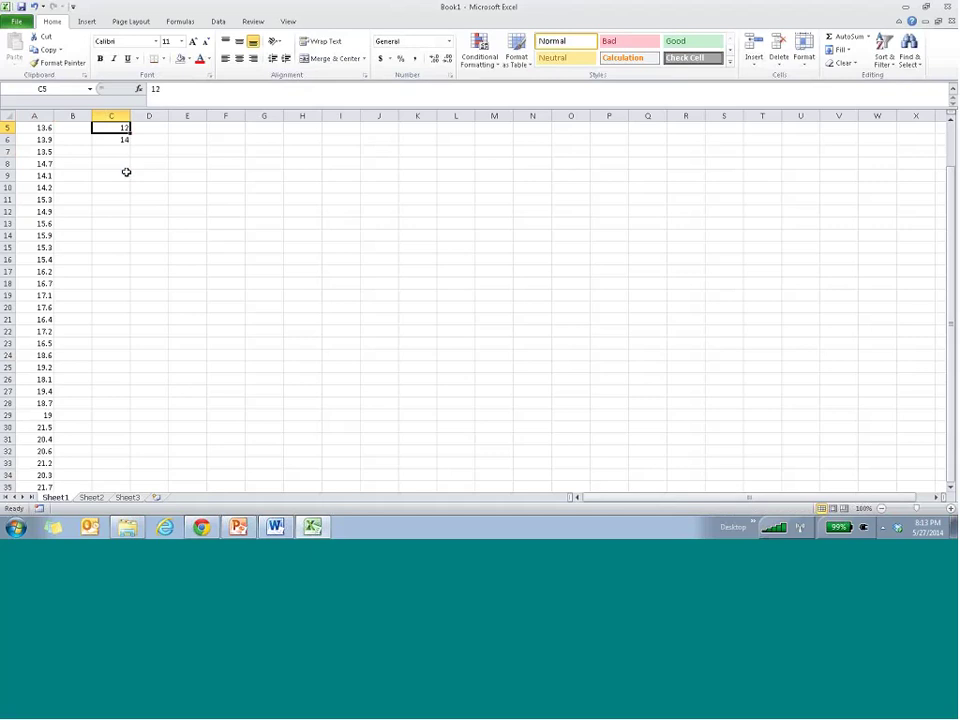
key("shift+Down")
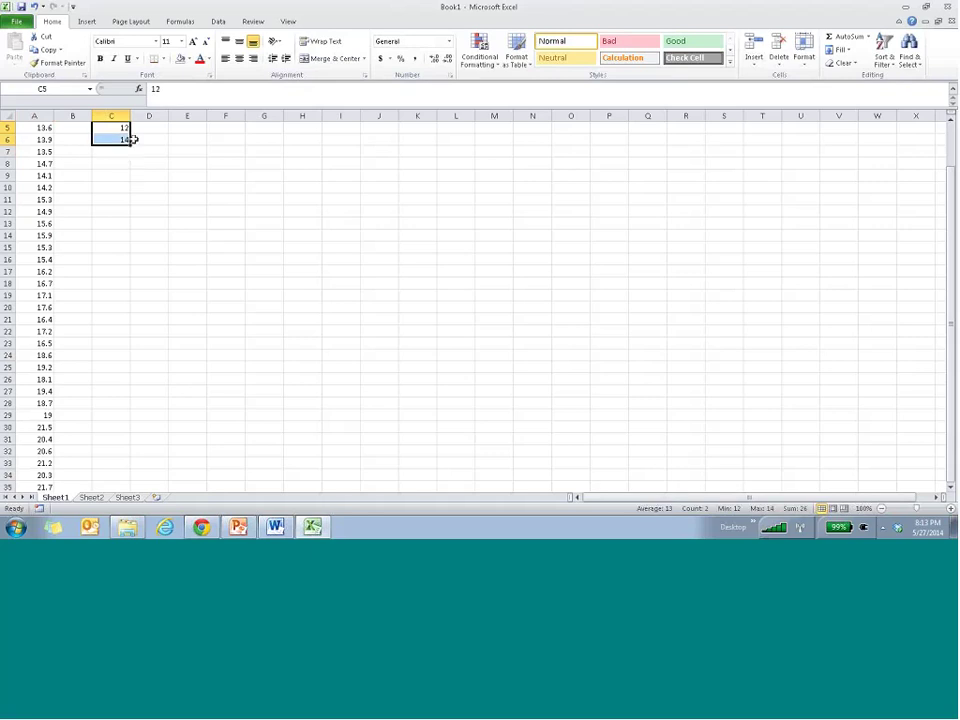
mouse_move(132, 139)
left_mouse_down()
mouse_move(131, 178)
mouse_move(129, 144)
left_mouse_up()
left_click_drag(129, 145, 130, 168)
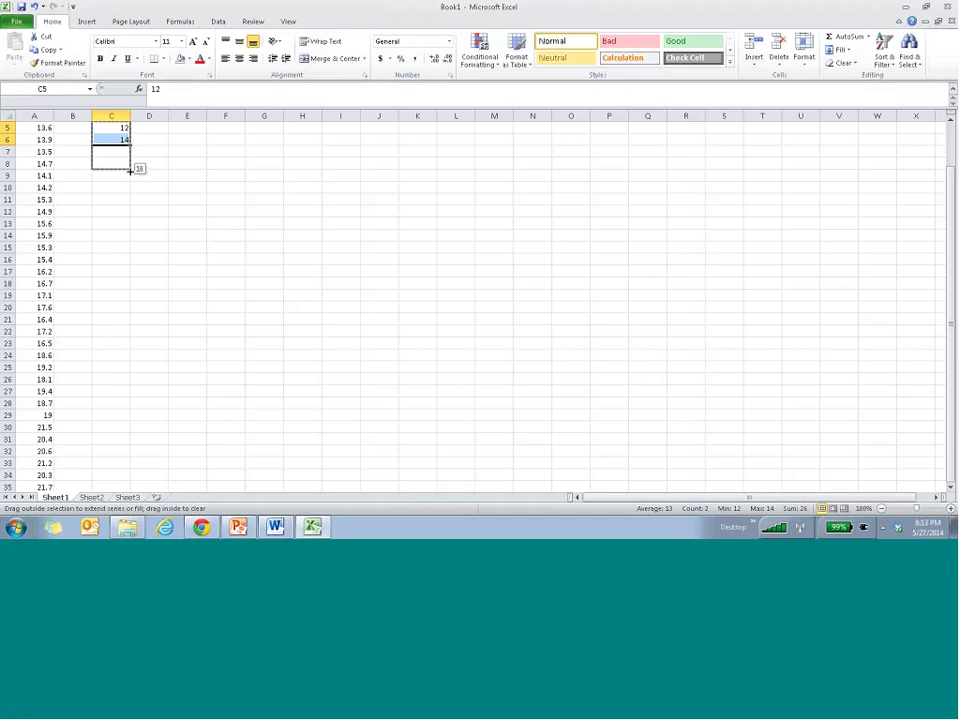
left_click_drag(130, 170, 127, 203)
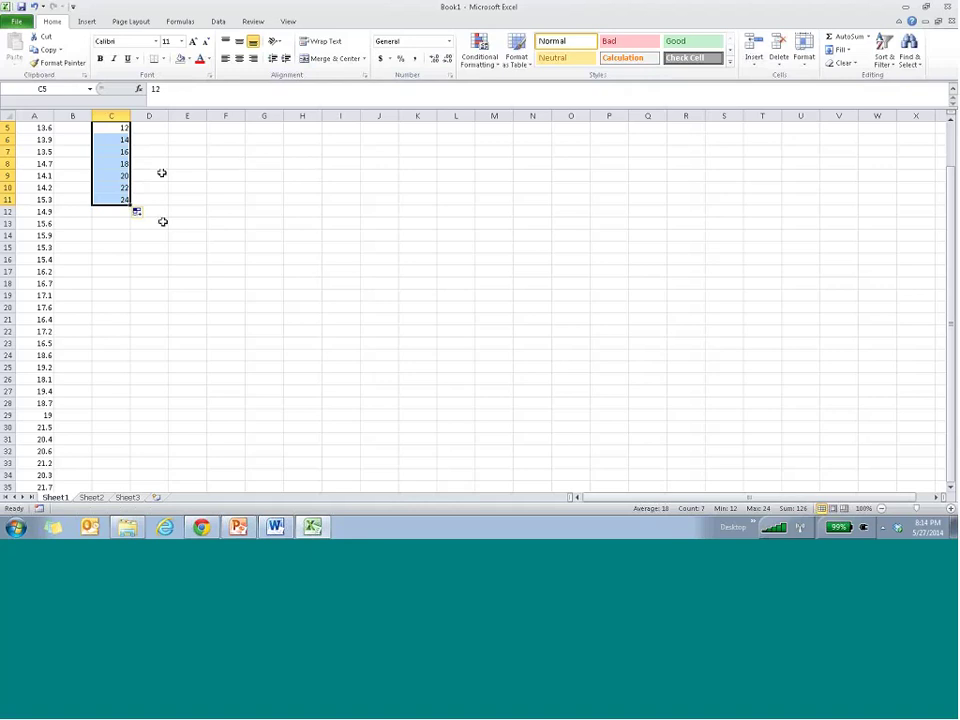
Step: Select the sample values in A1:A35 and open the Histogram tool from the data analysis tools
left_click(249, 277)
left_click(170, 270)
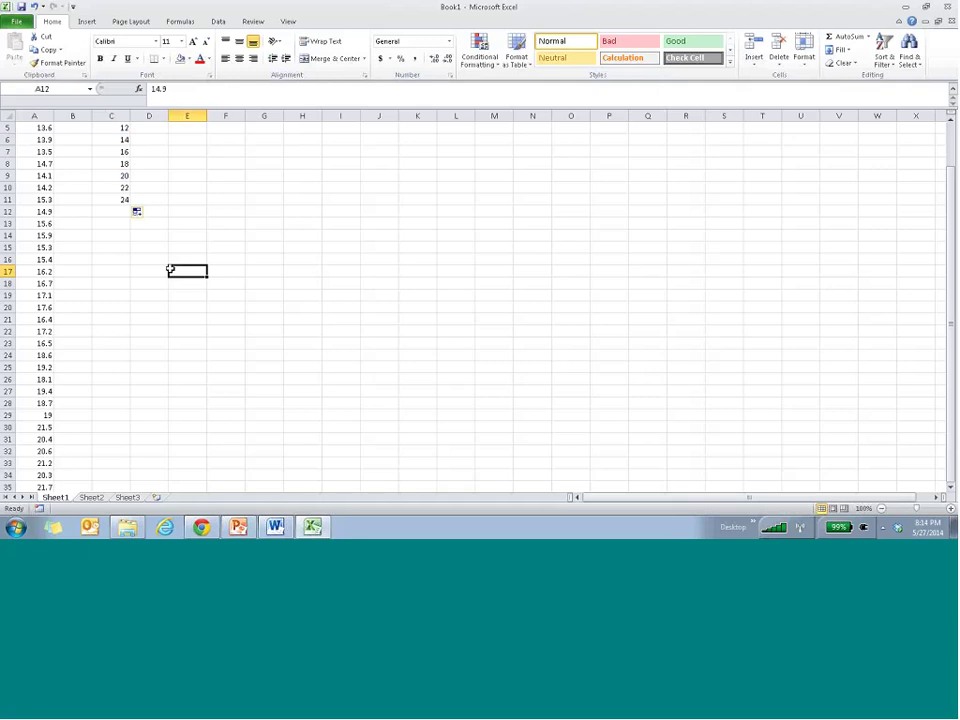
scroll(62, 210, "up", 2)
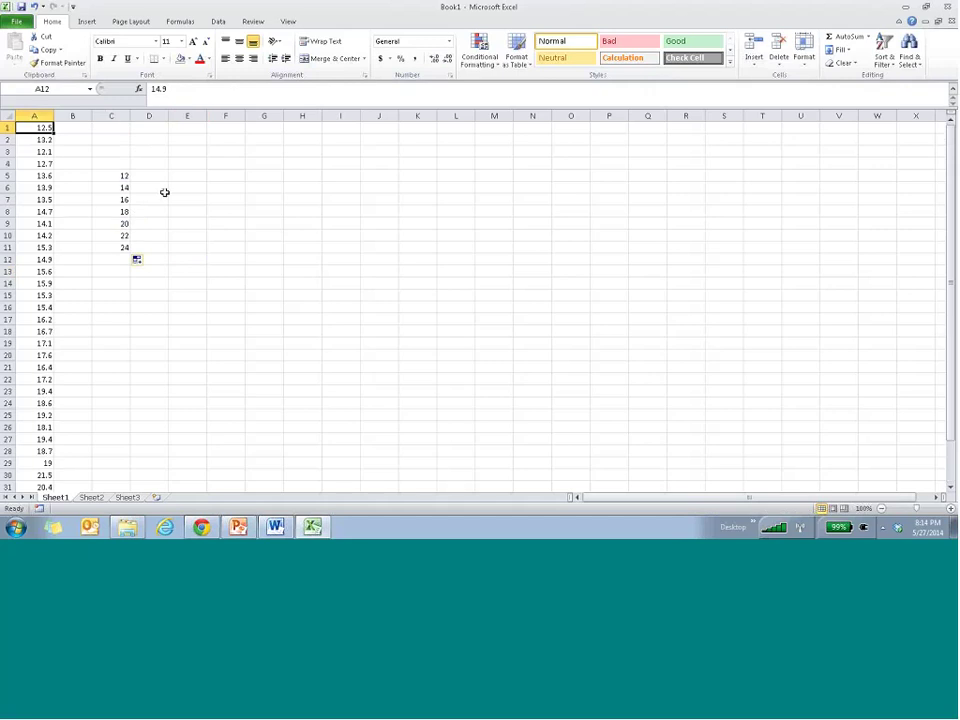
key("ctrl+Home")
key("shift+Down")
key("shift+space")
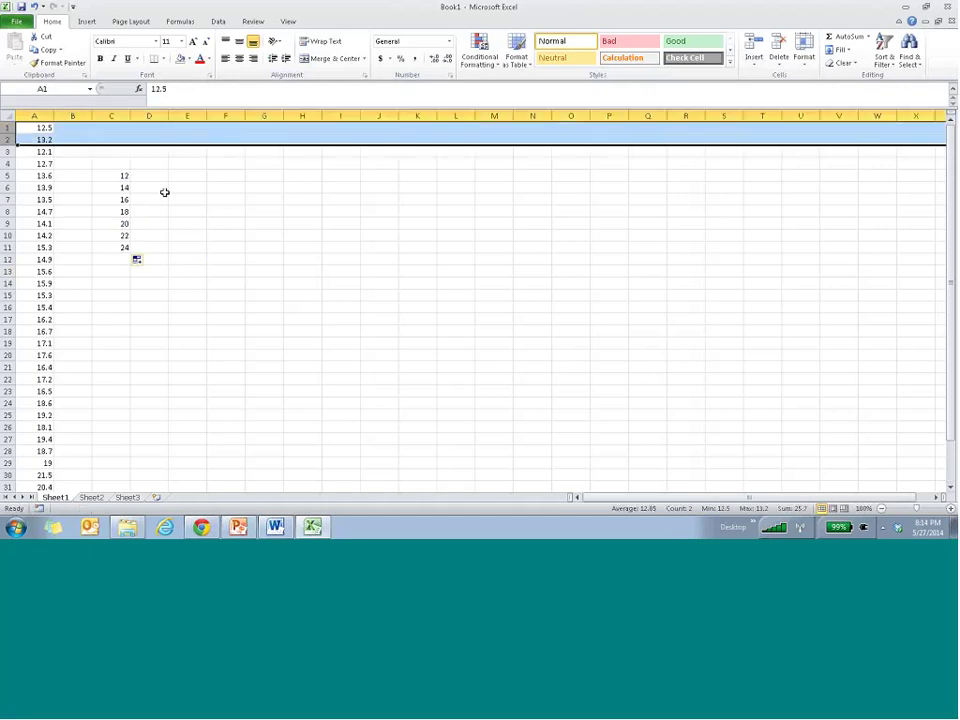
key("ctrl+Home")
key("ctrl+shift+Down")
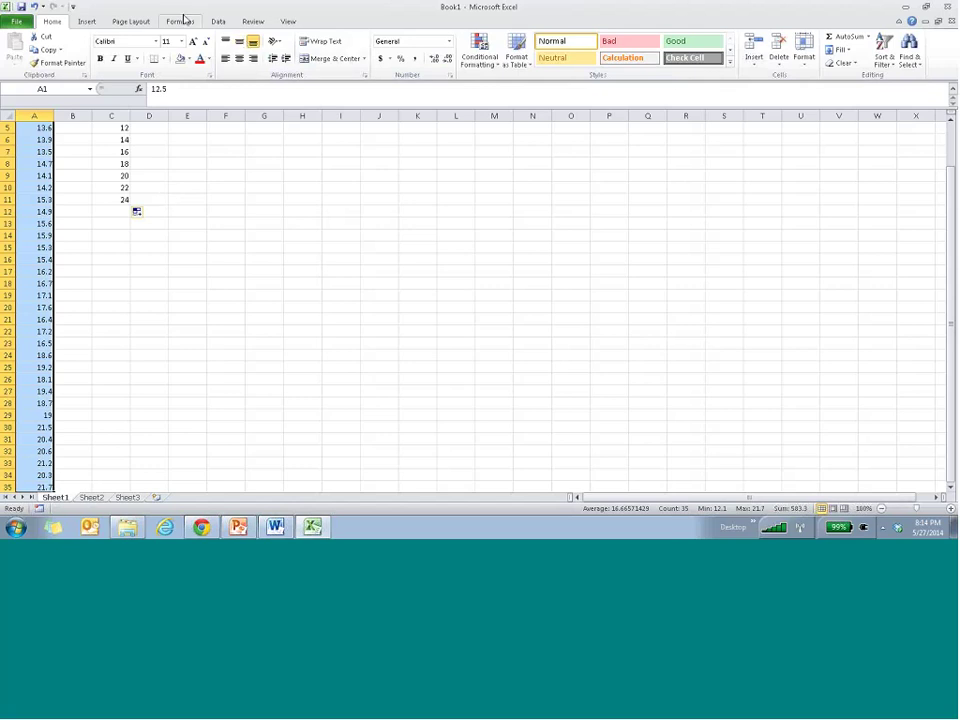
left_click(218, 21)
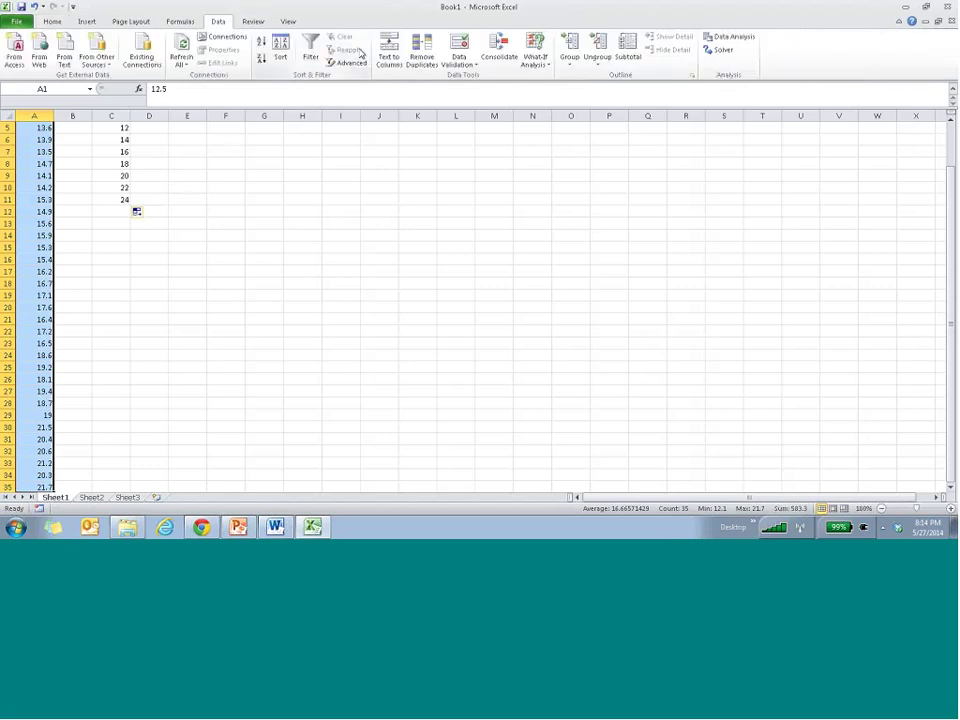
left_click(725, 36)
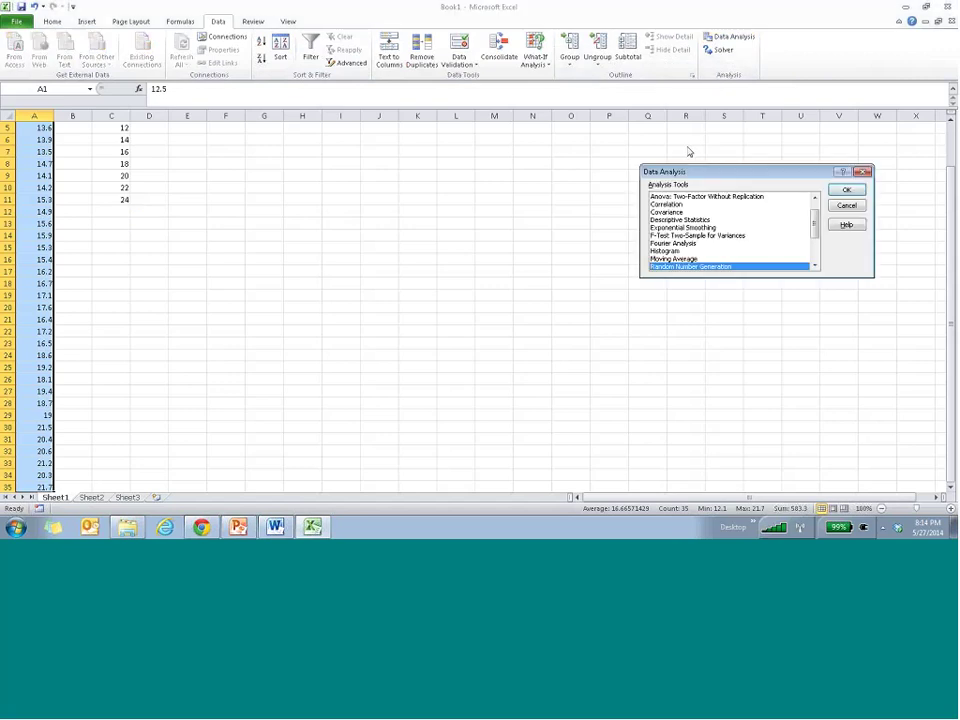
left_click(672, 250)
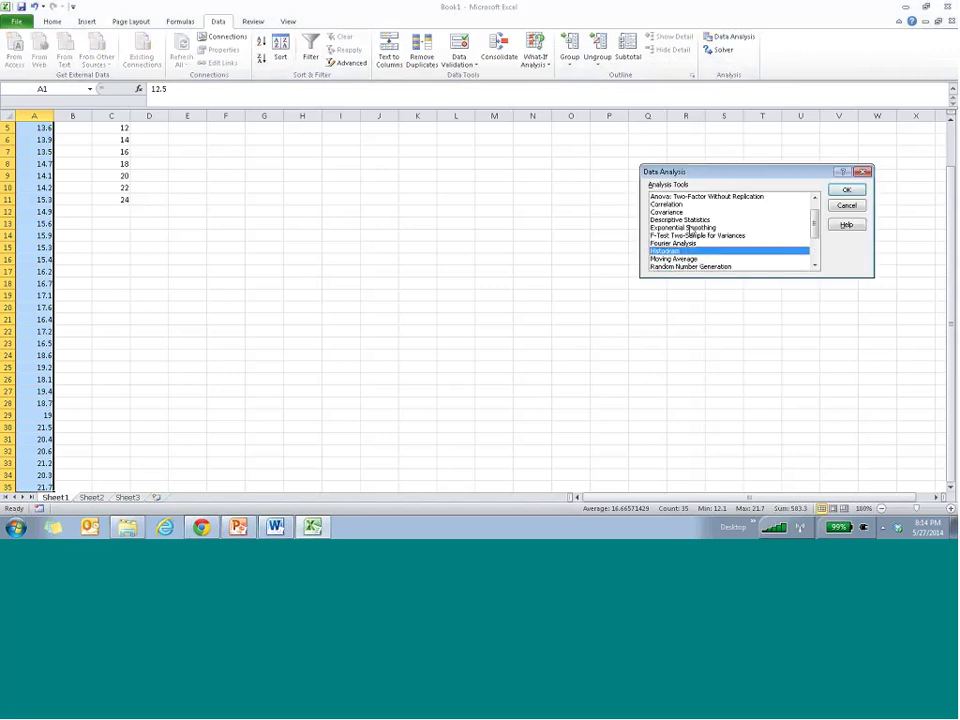
left_click(847, 190)
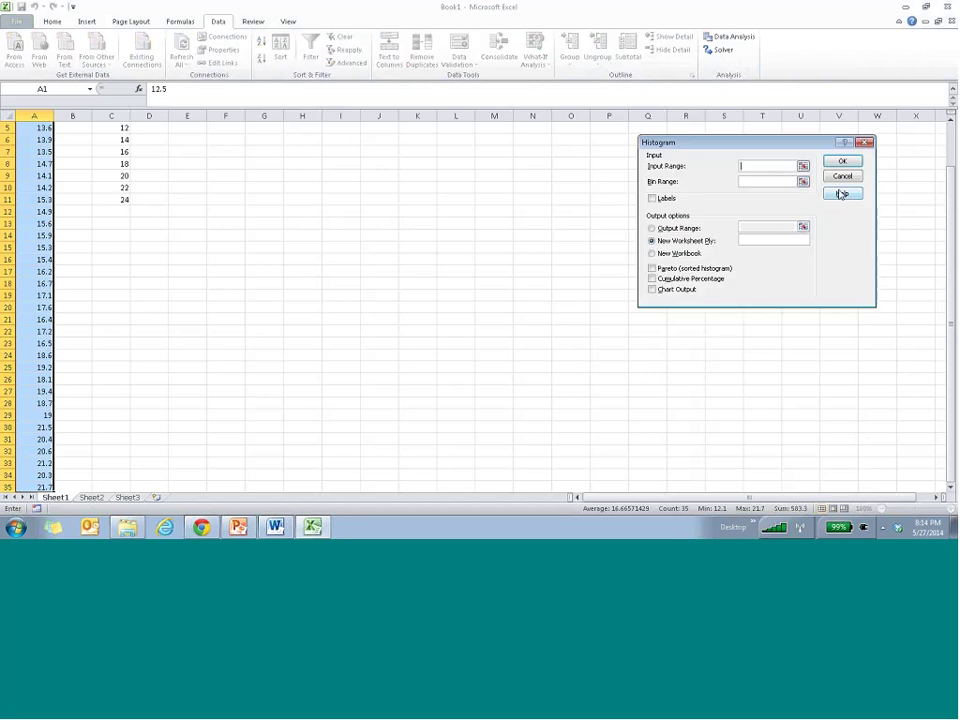
Step: Set the histogram's input range to A1:A35 and its bin range to C5:C11
left_click(804, 166)
key("ctrl+Home")
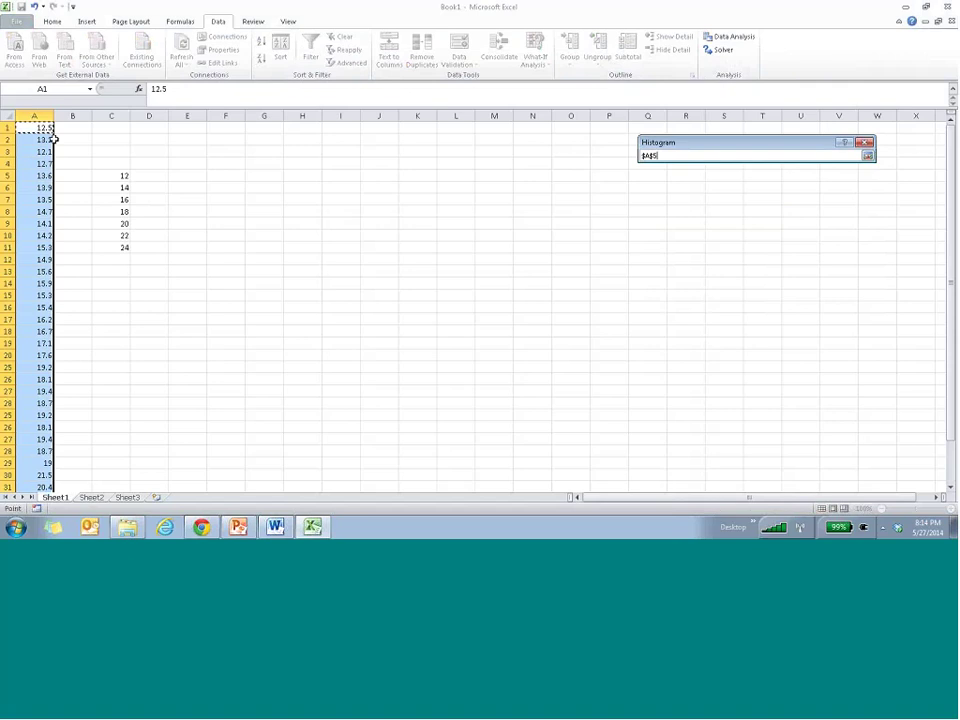
key("ctrl+shift+Down")
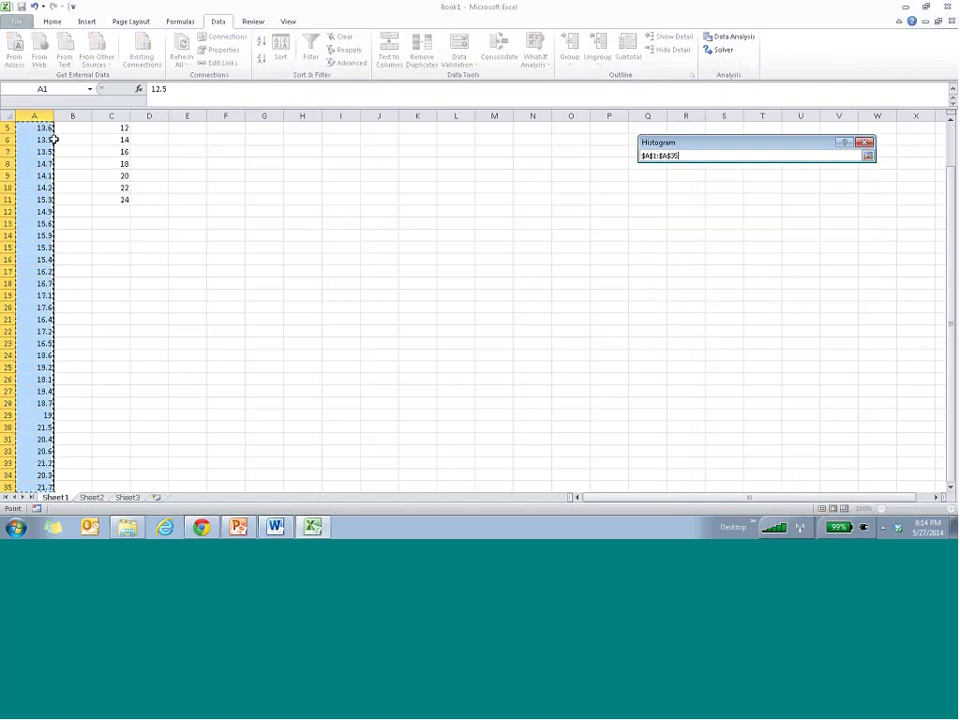
key("Return")
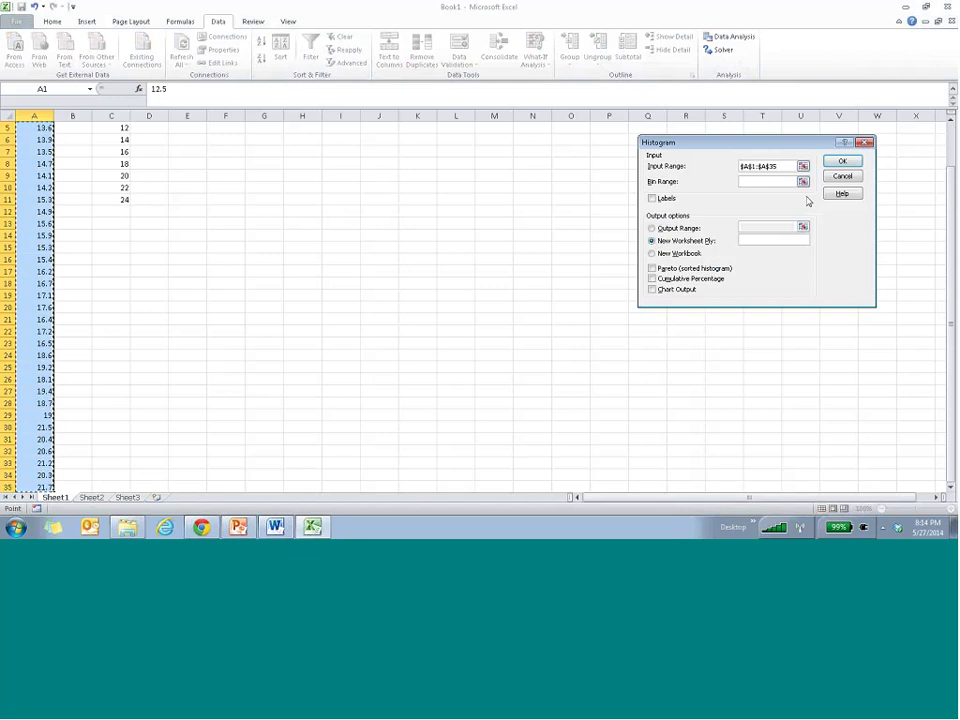
left_click(803, 181)
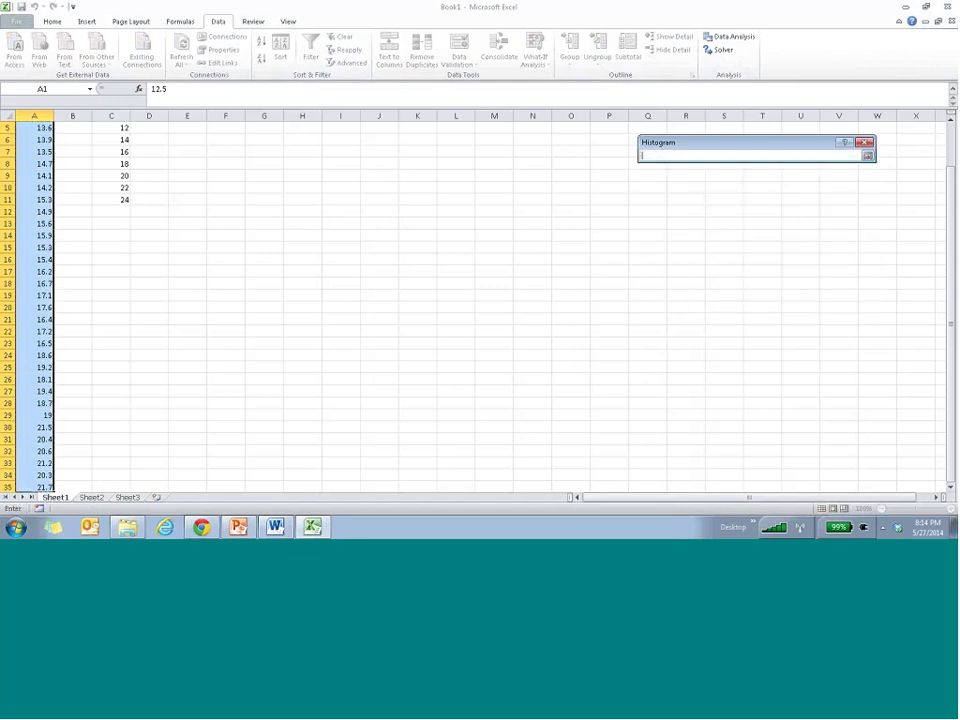
left_click_drag(120, 128, 118, 198)
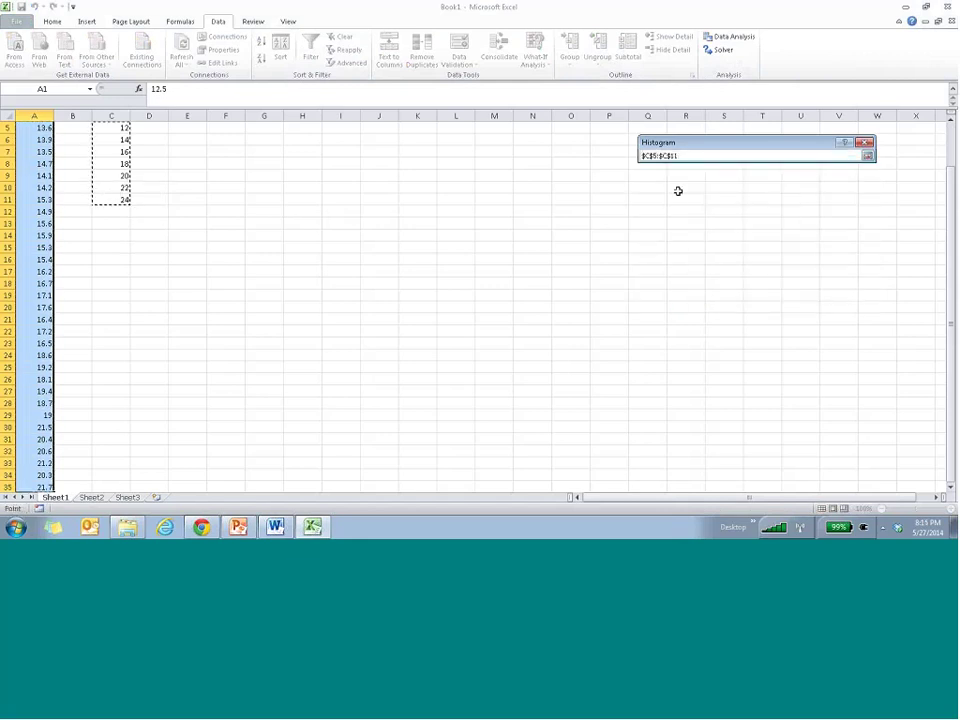
left_click(867, 156)
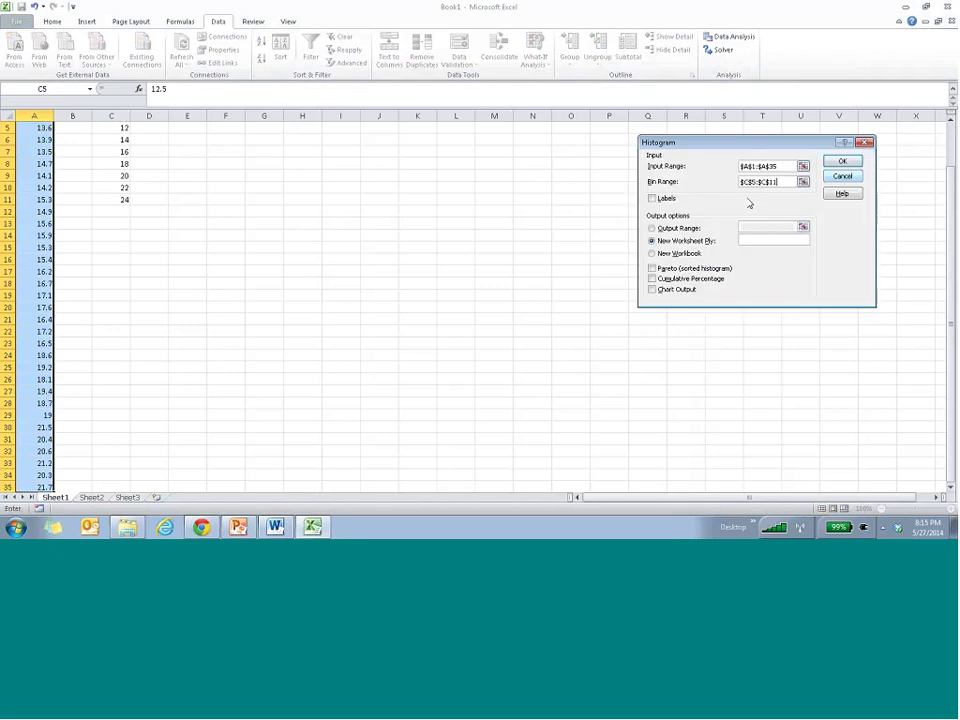
Step: Choose an output range on the current sheet for the histogram results and set the input range back to A1:A35
left_click(651, 228)
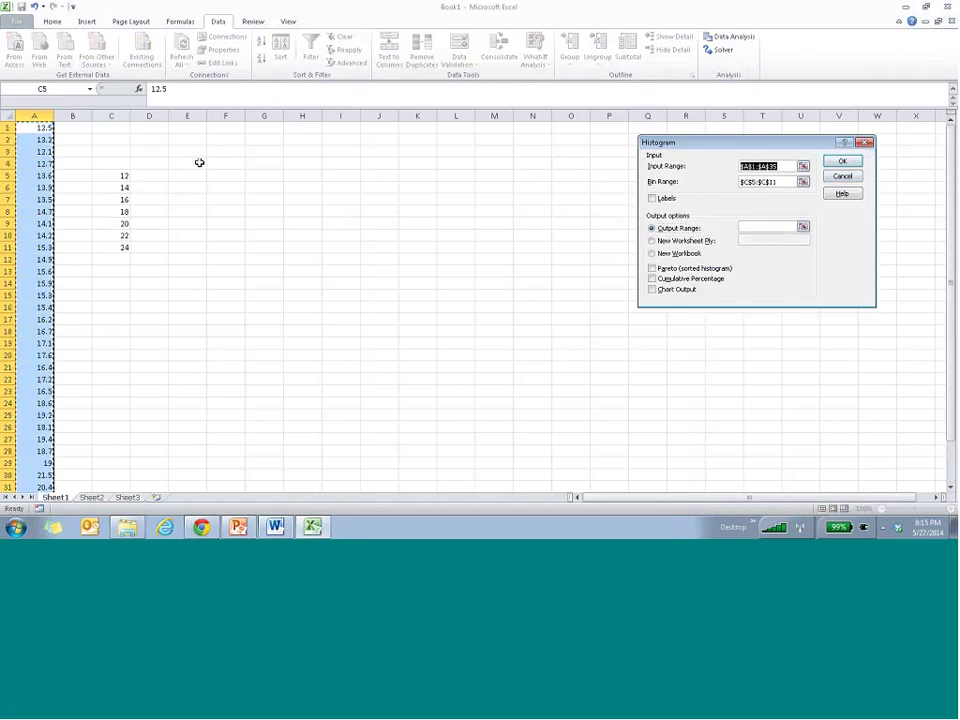
left_click(186, 150)
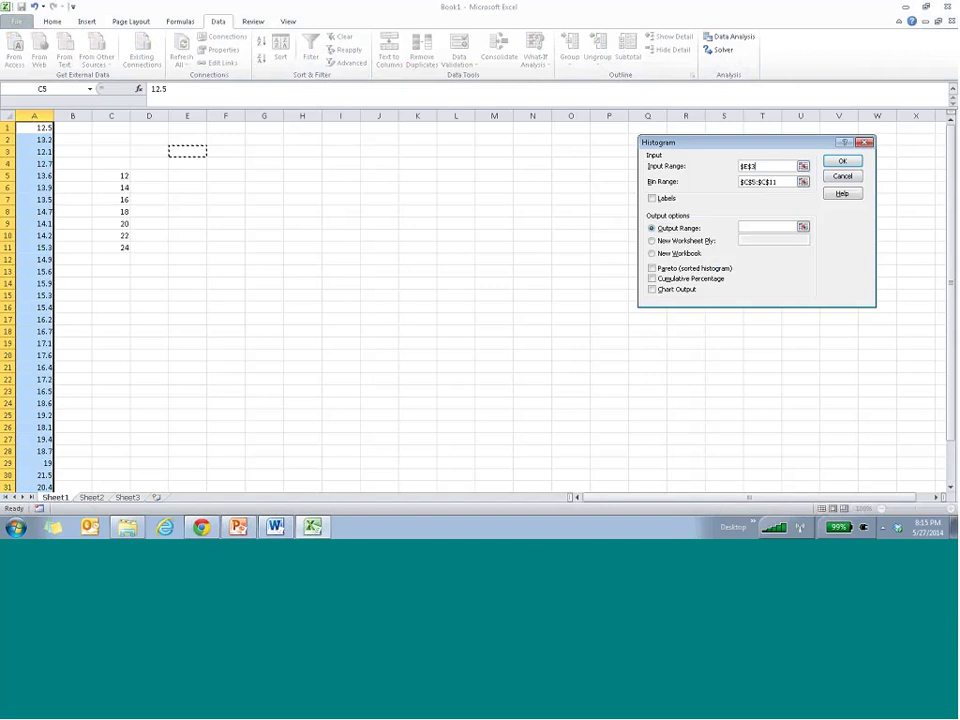
left_click(803, 168)
left_click(34, 128)
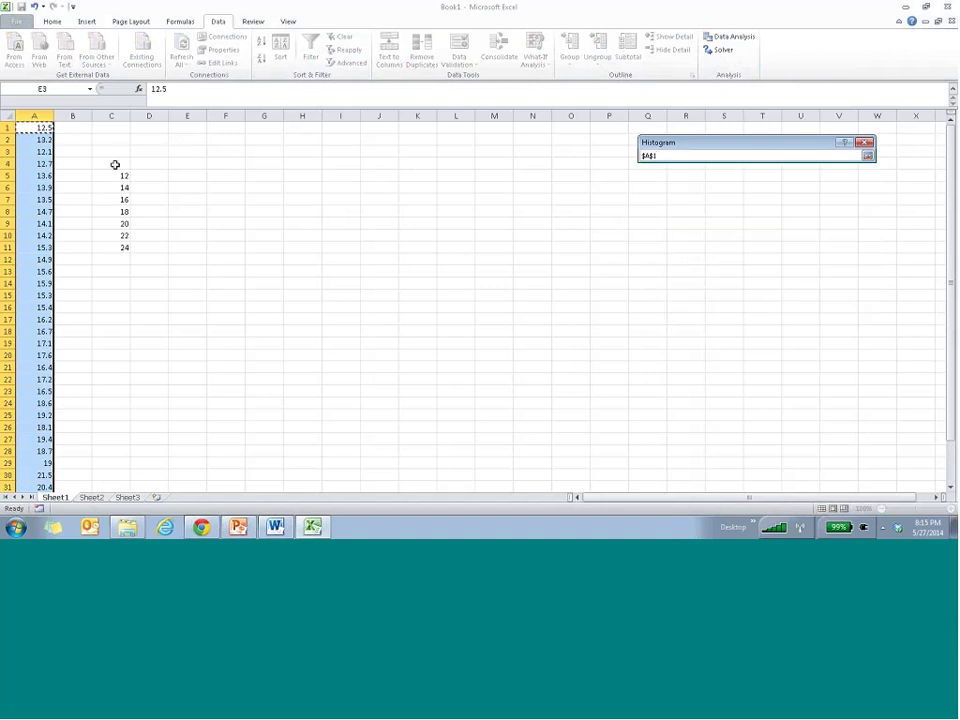
key("ctrl+shift+Down")
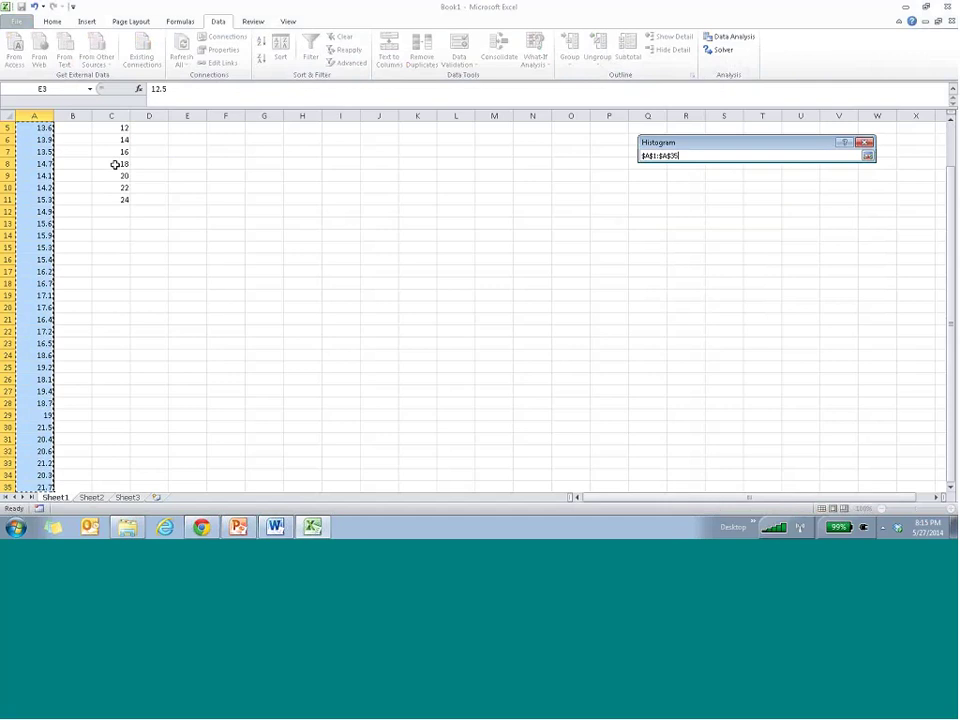
key("Return")
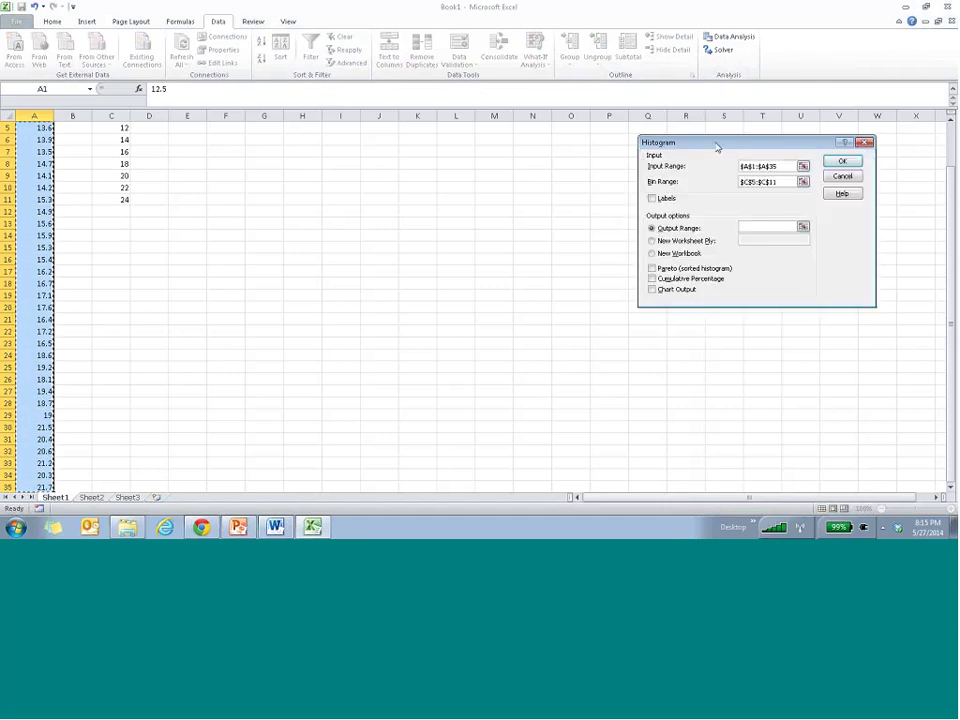
left_click(761, 226)
left_click(803, 226)
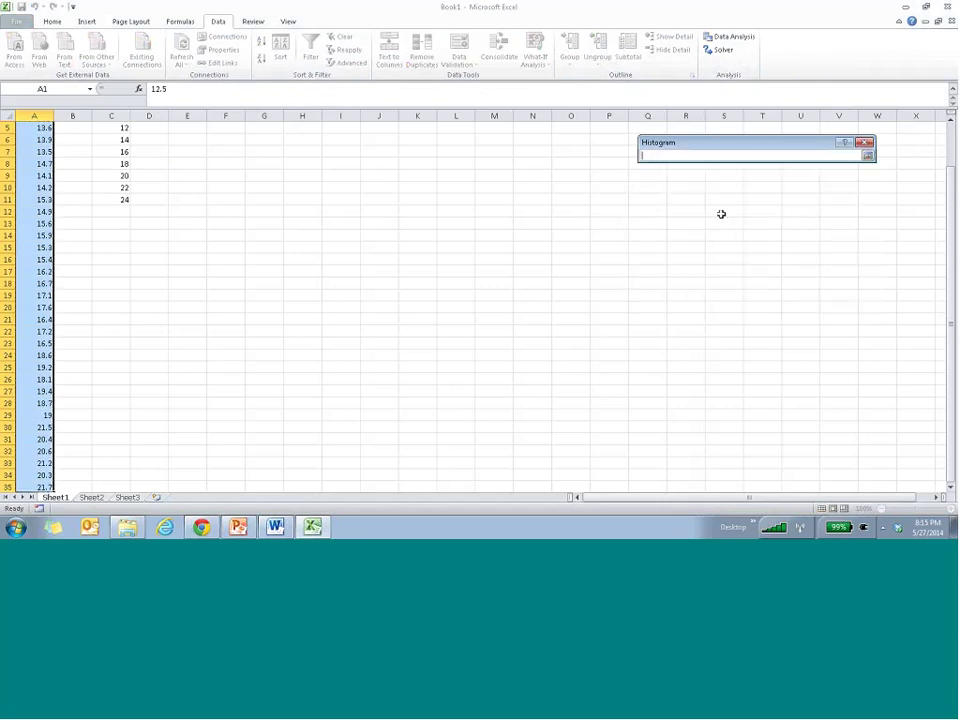
scroll(334, 279, "up", 2)
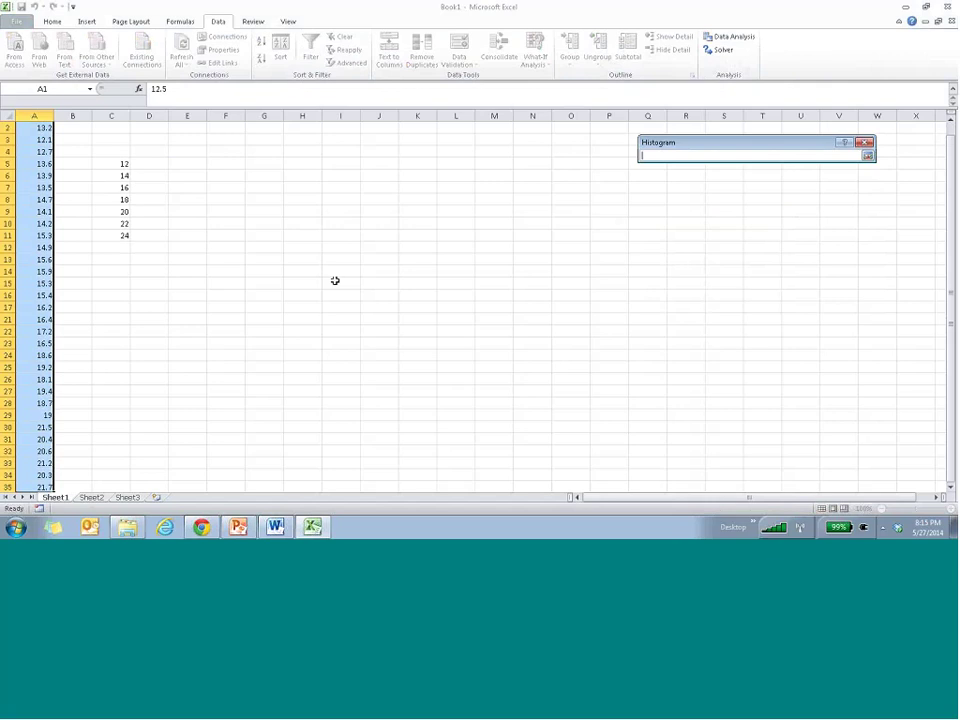
left_click(182, 131)
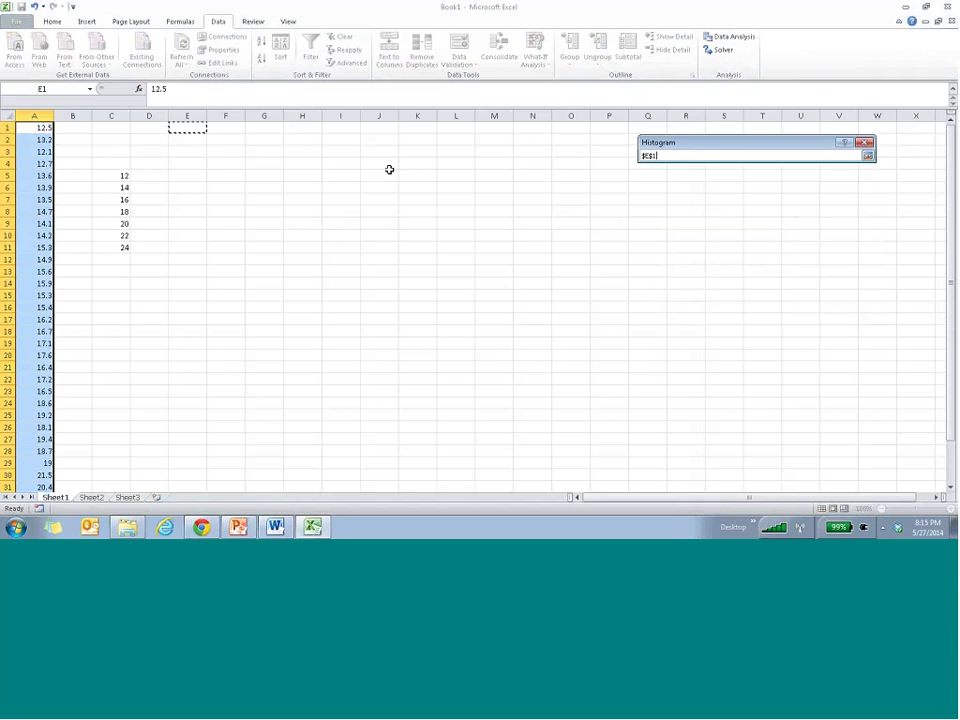
left_click(34, 128)
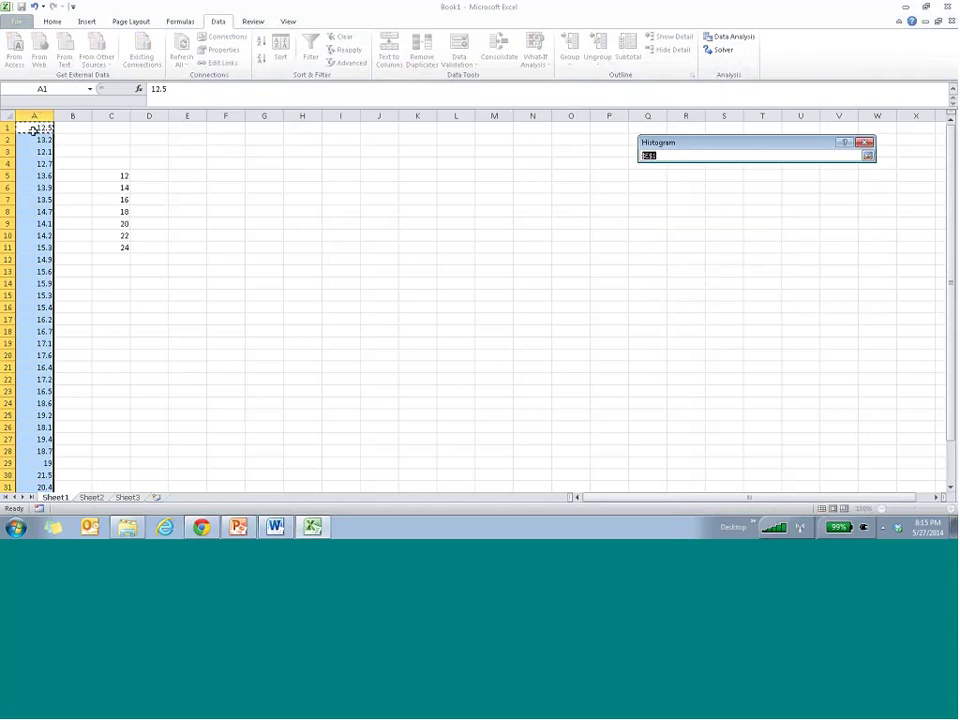
key("ctrl+shift+Down")
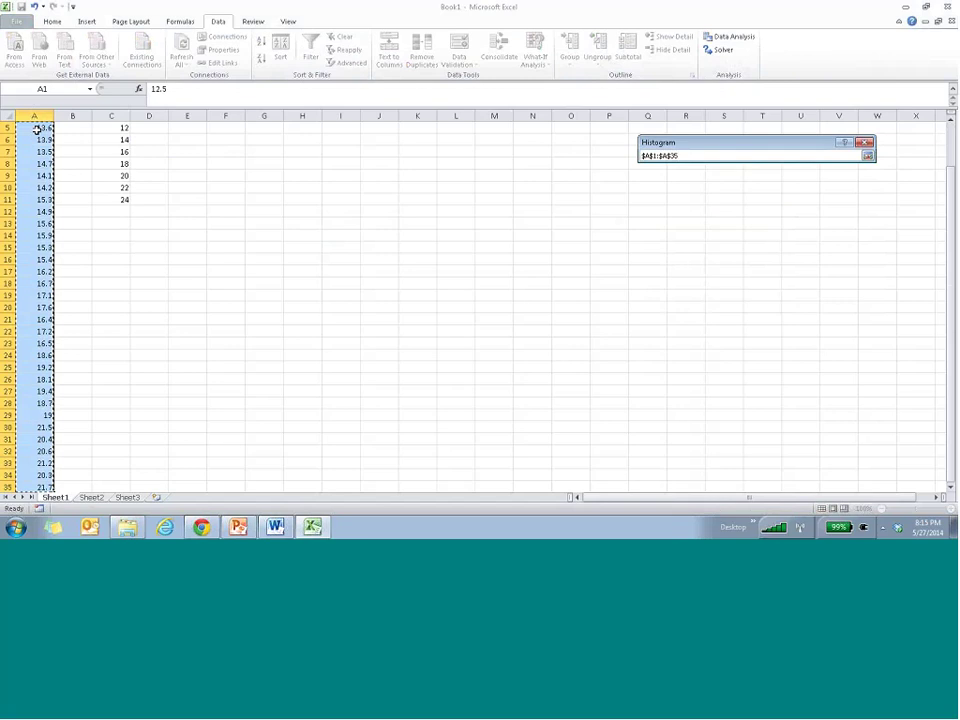
key("Return")
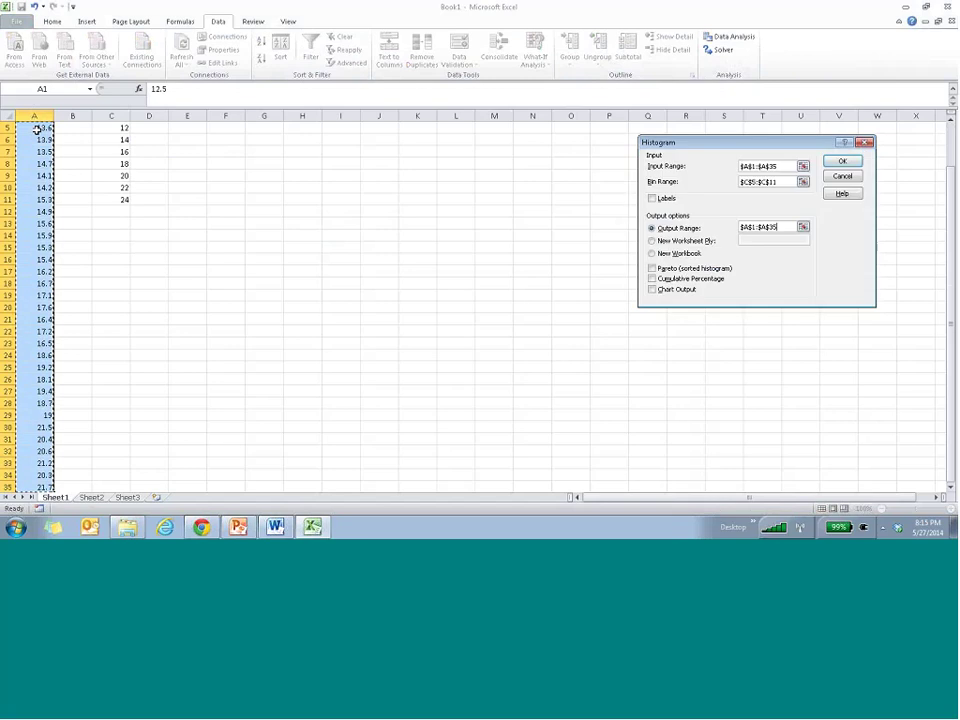
Step: Set the histogram's output range to cell F1 only and generate the frequency table
left_click(802, 228)
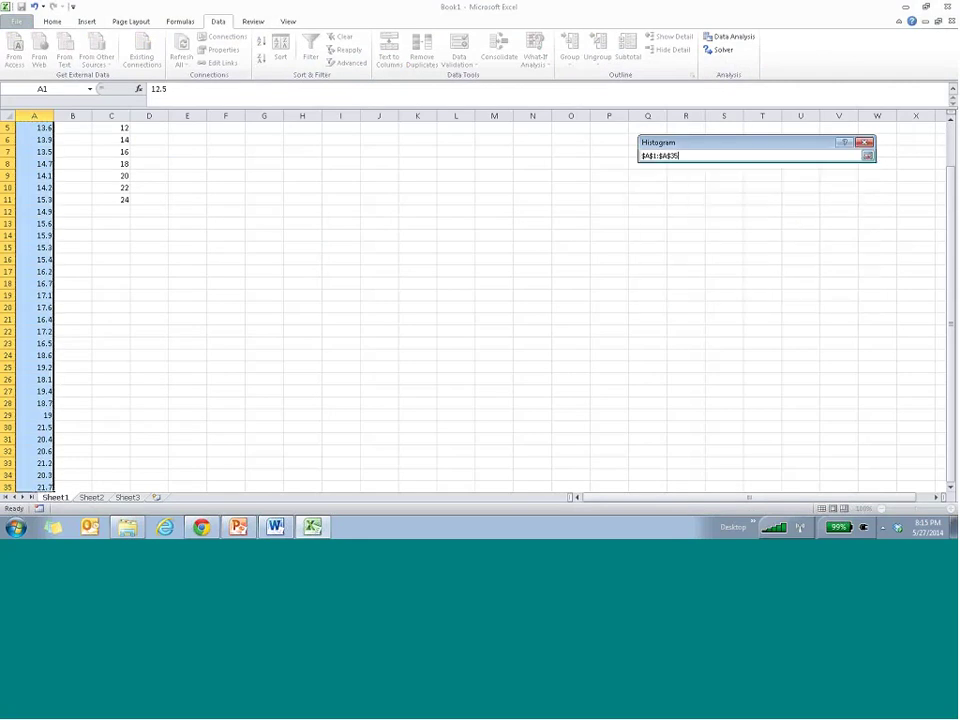
scroll(317, 246, "up", 2)
left_click(225, 128)
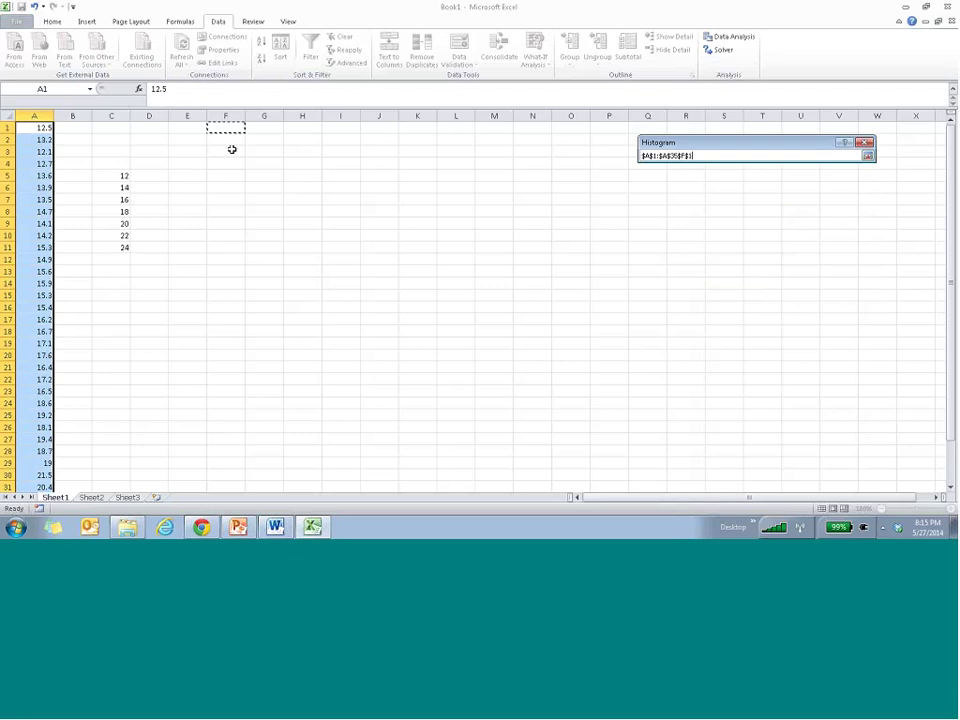
double_click(686, 152)
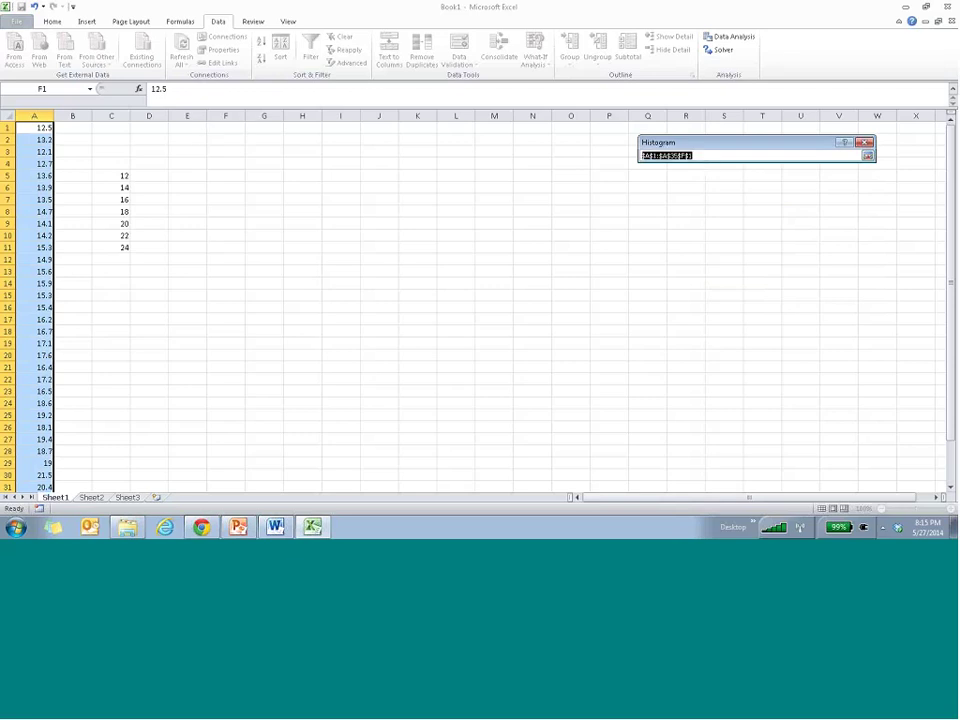
key("BackSpace")
left_click(244, 130)
left_click(868, 155)
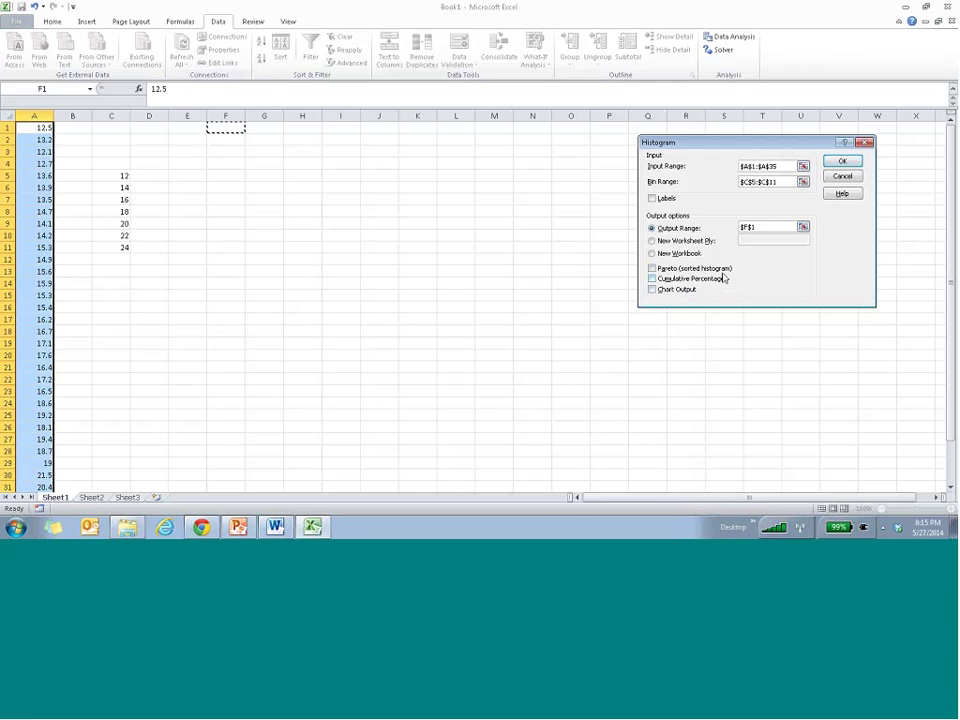
left_click(842, 161)
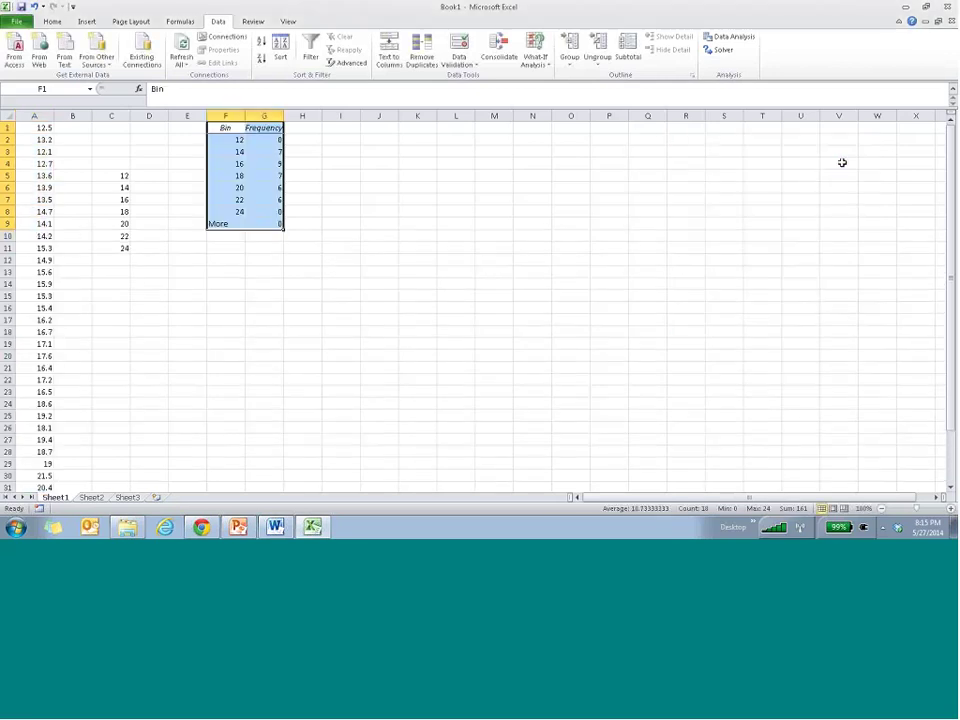
Step: Enter 0 in cell C4 as an additional bin limit above the 12
left_click(255, 140)
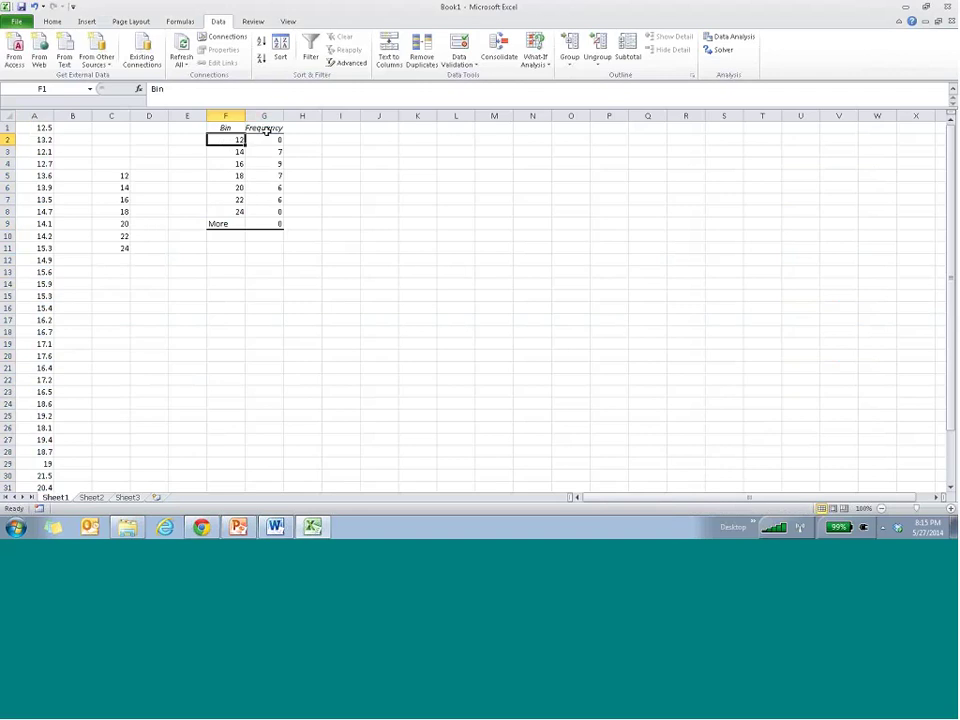
left_click(247, 145)
left_click(110, 163)
type("0")
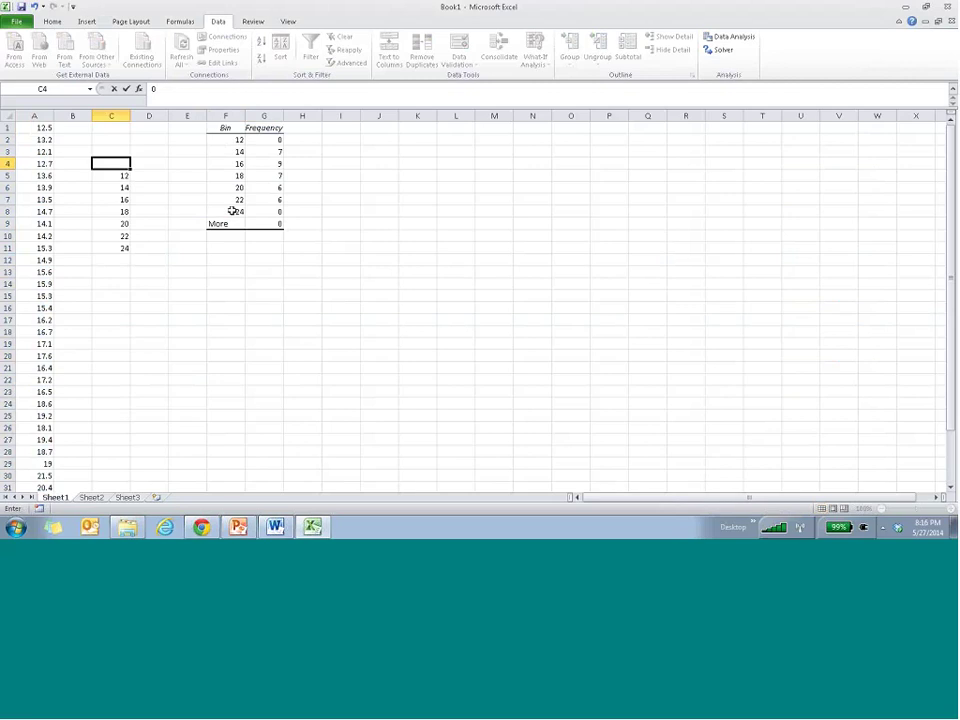
key("Return")
Step: Delete columns F and G, which hold the bin and frequency table
left_click(224, 116)
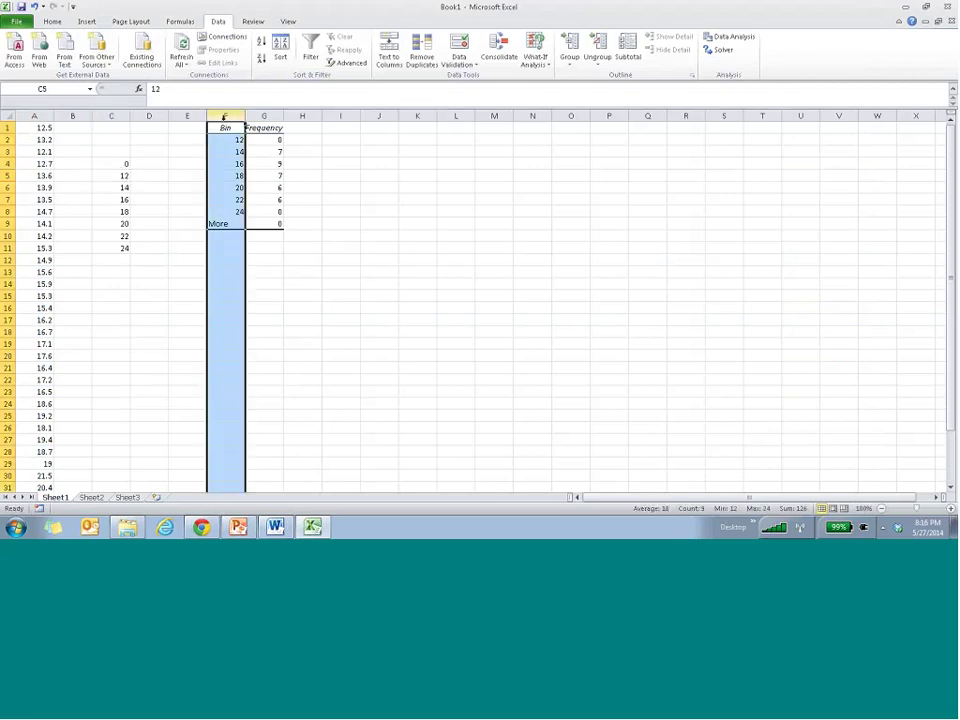
left_click_drag(224, 116, 262, 116)
right_click(252, 118)
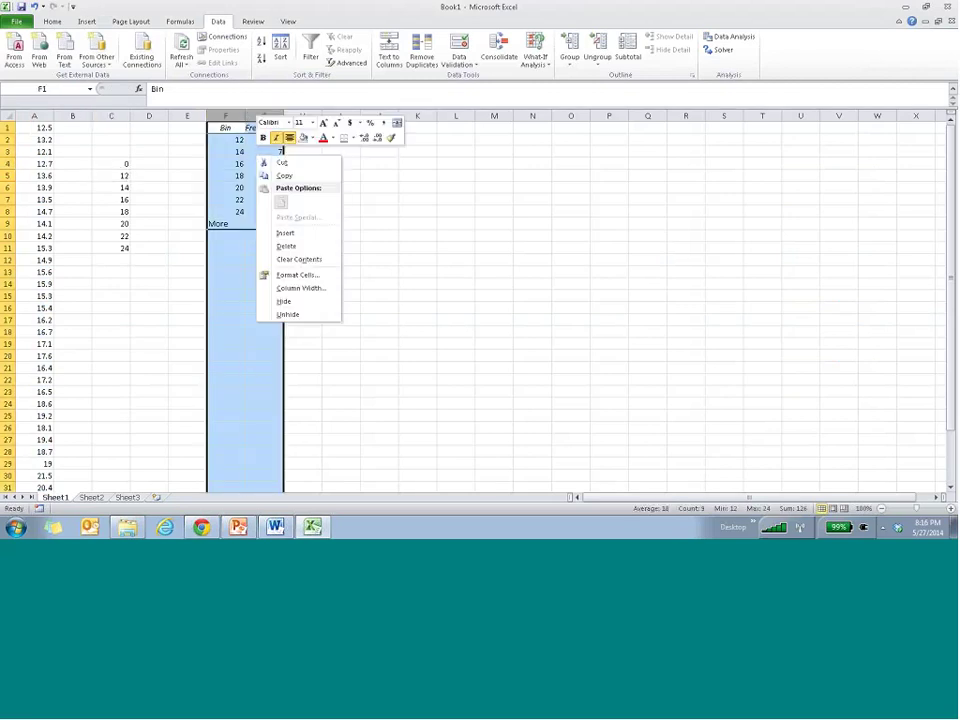
left_click(330, 240)
Step: Run the Histogram tool again with the bin range C4:C11, input range A1:A35 and output at F1
left_click(733, 36)
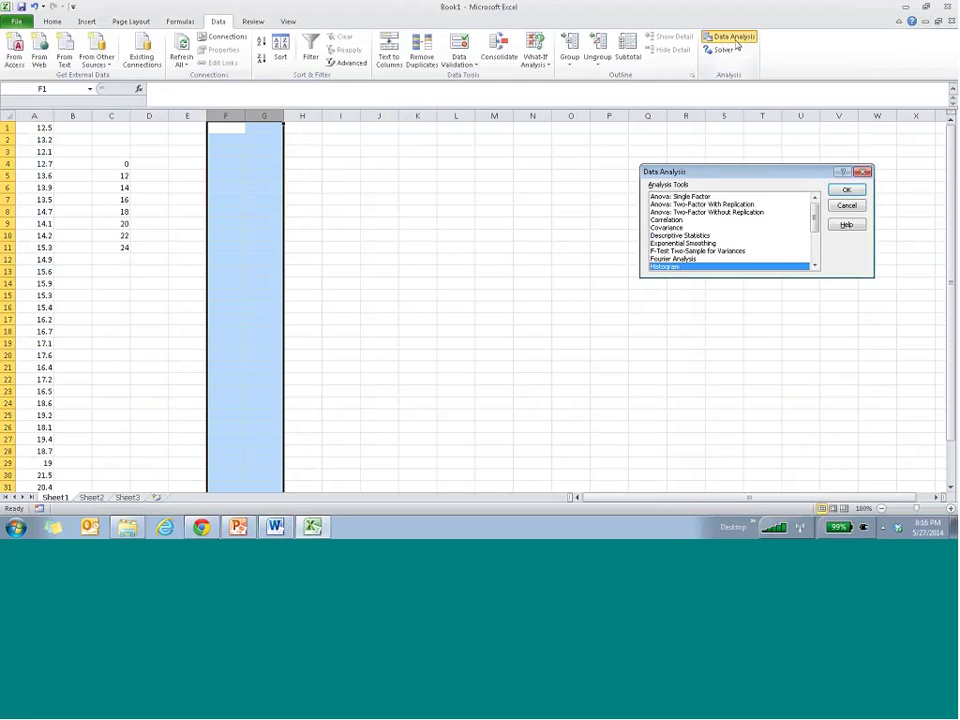
left_click(846, 189)
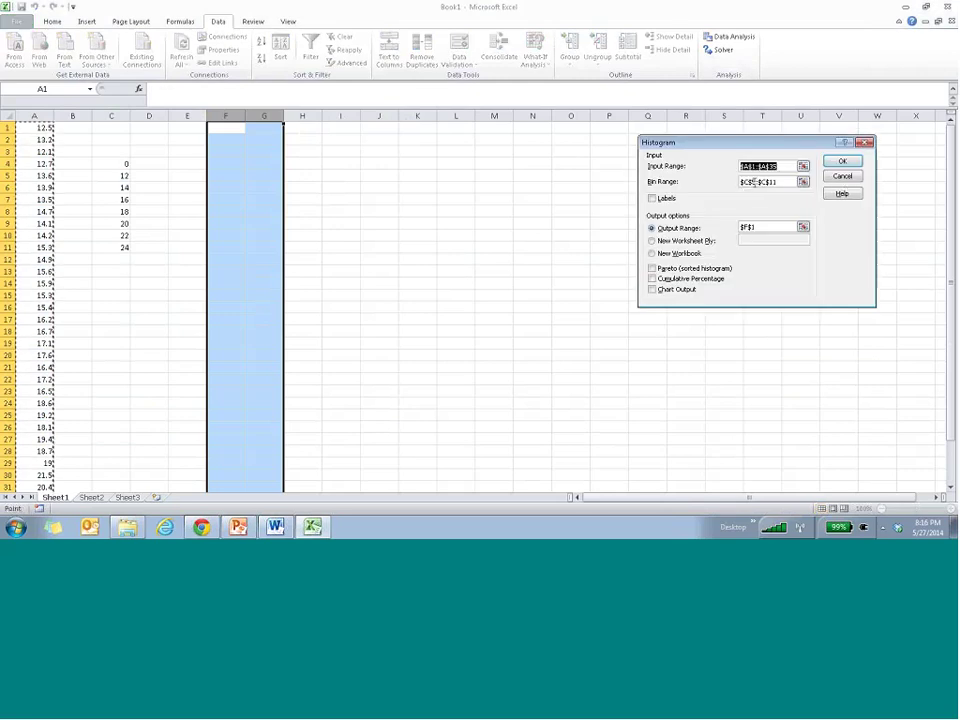
left_click(752, 182)
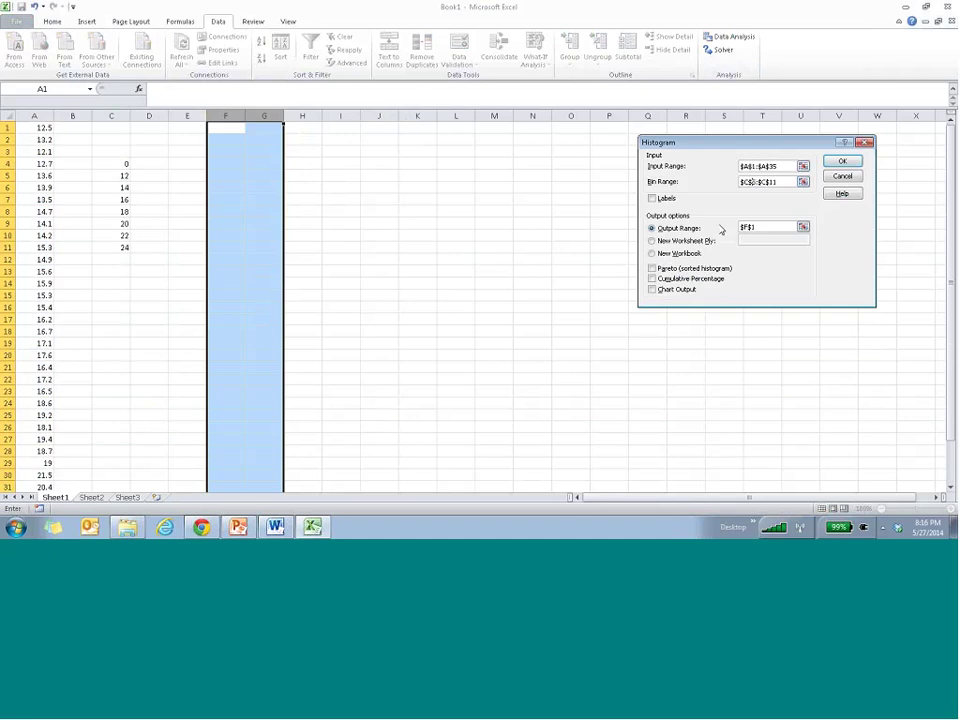
left_click(843, 162)
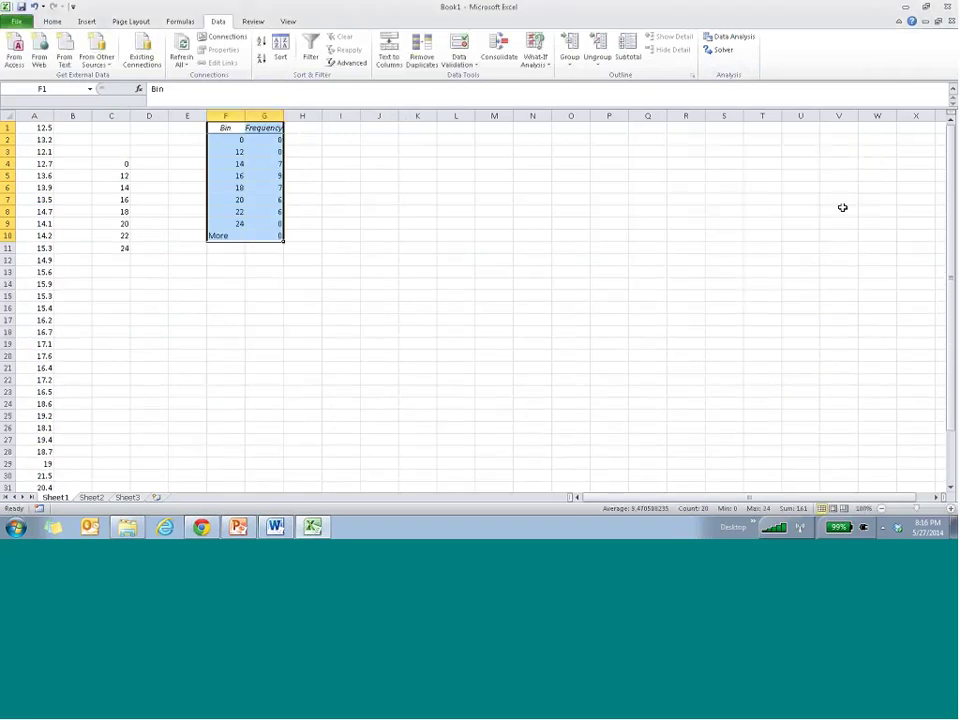
Step: Check the new table's 12 bin against the sample values and change the first bin limit in C4 to 10
left_click(237, 152)
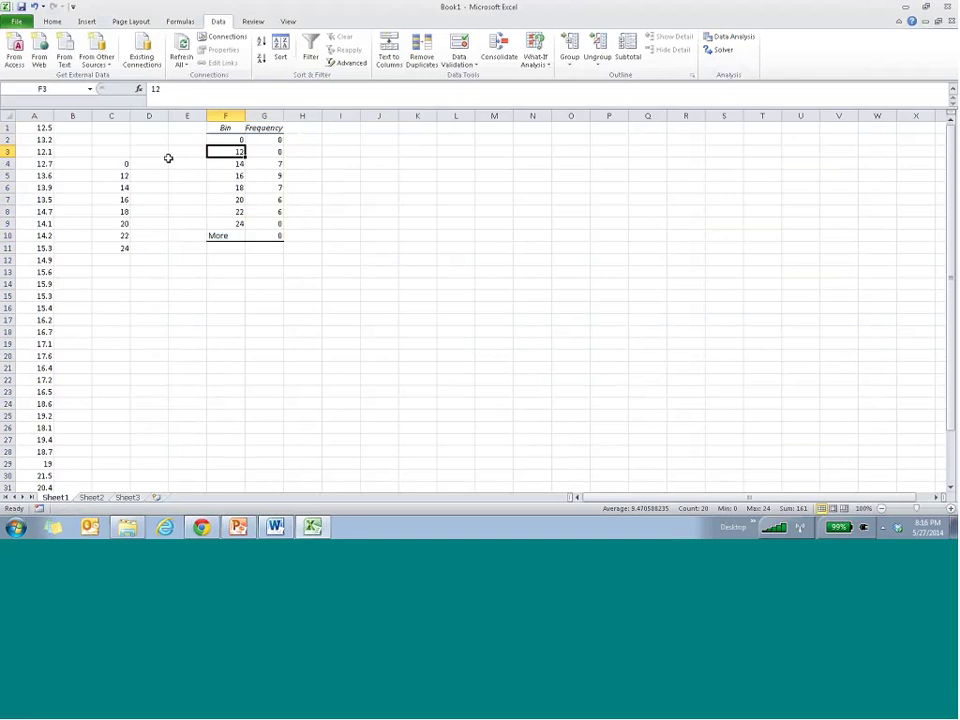
left_click(18, 127)
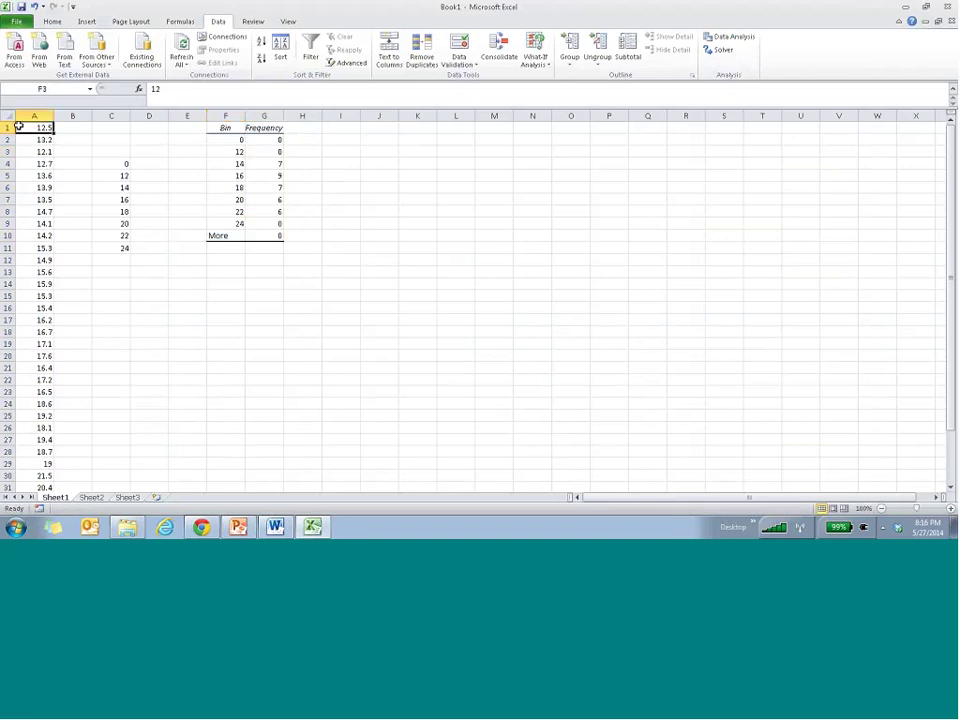
left_click(278, 152)
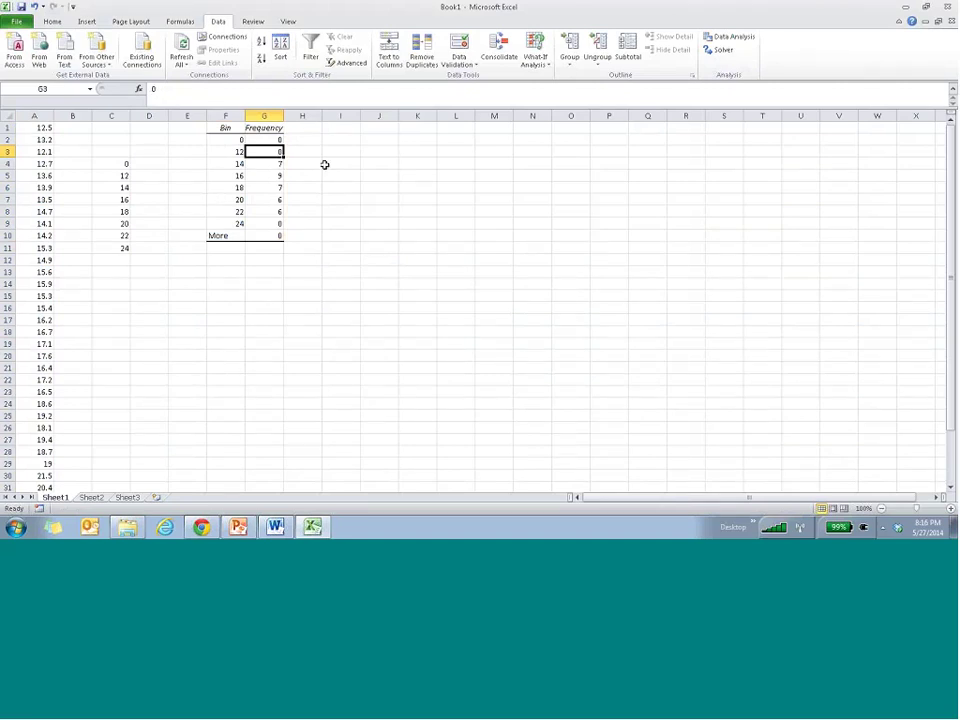
left_click(110, 163)
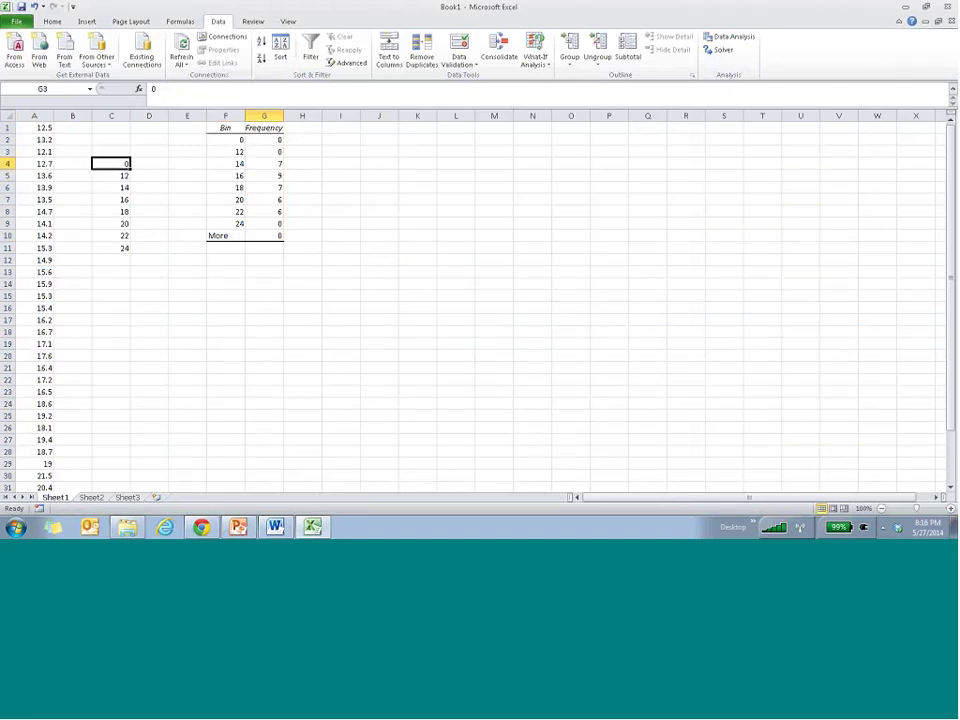
type("10")
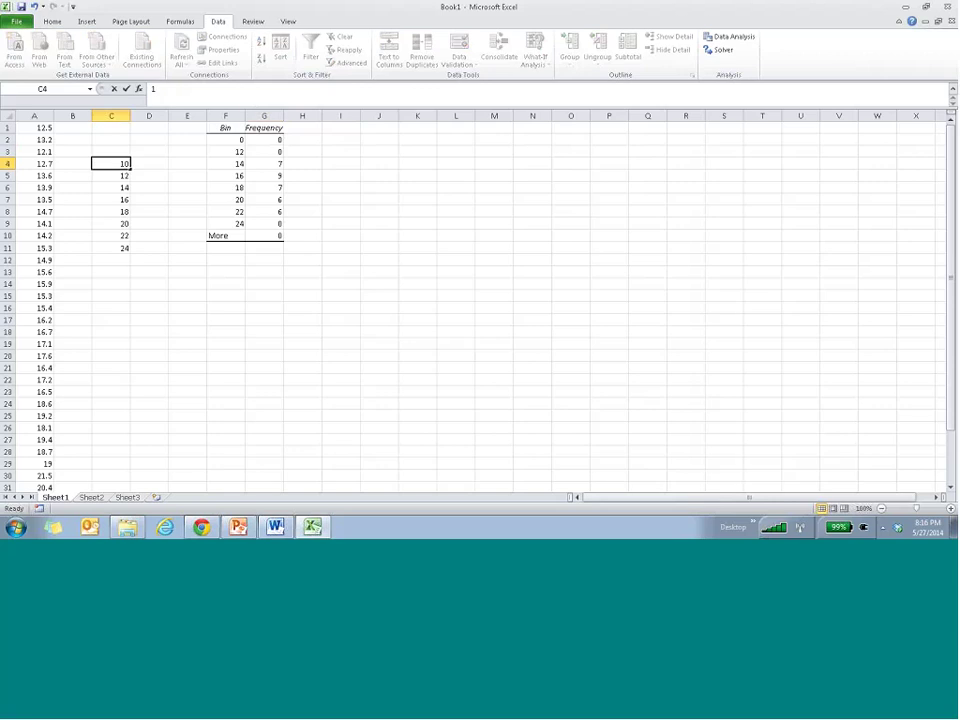
key("Return")
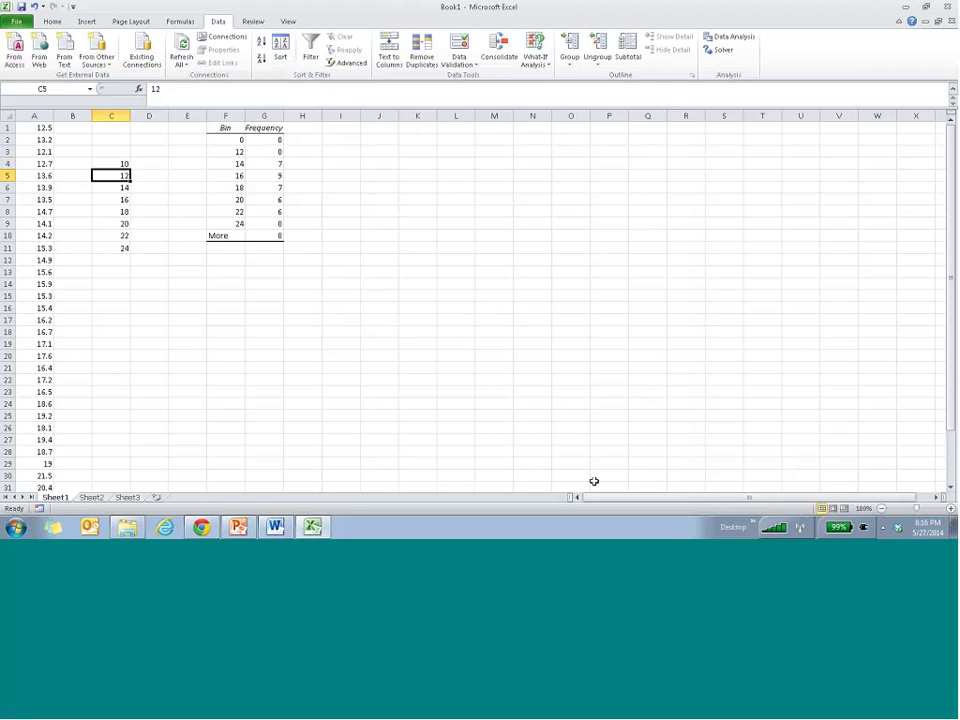
left_click(127, 527)
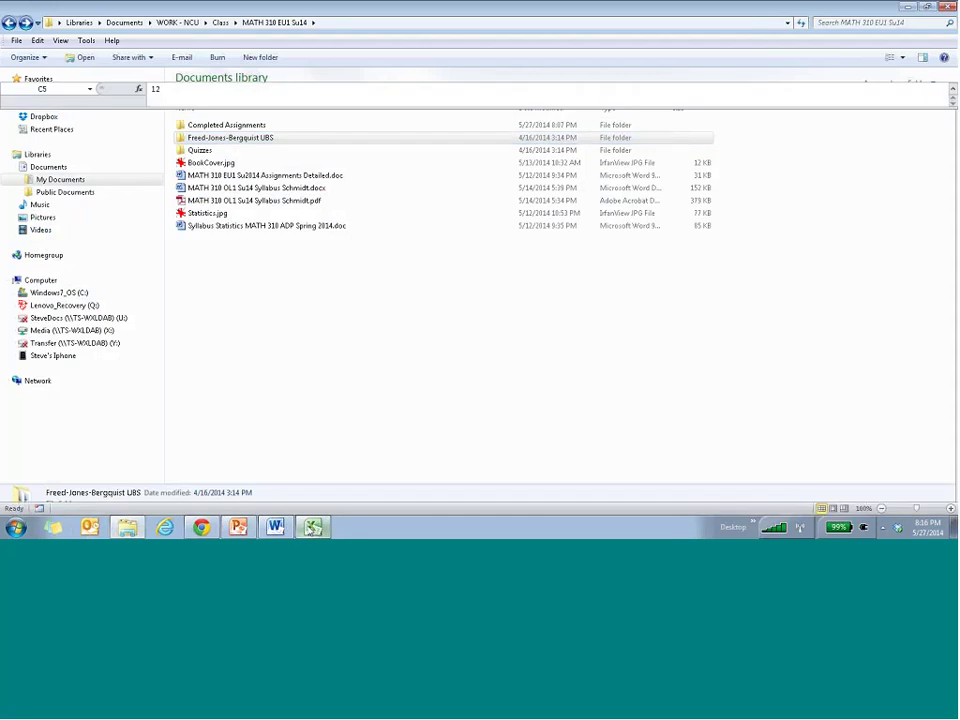
left_click(312, 527)
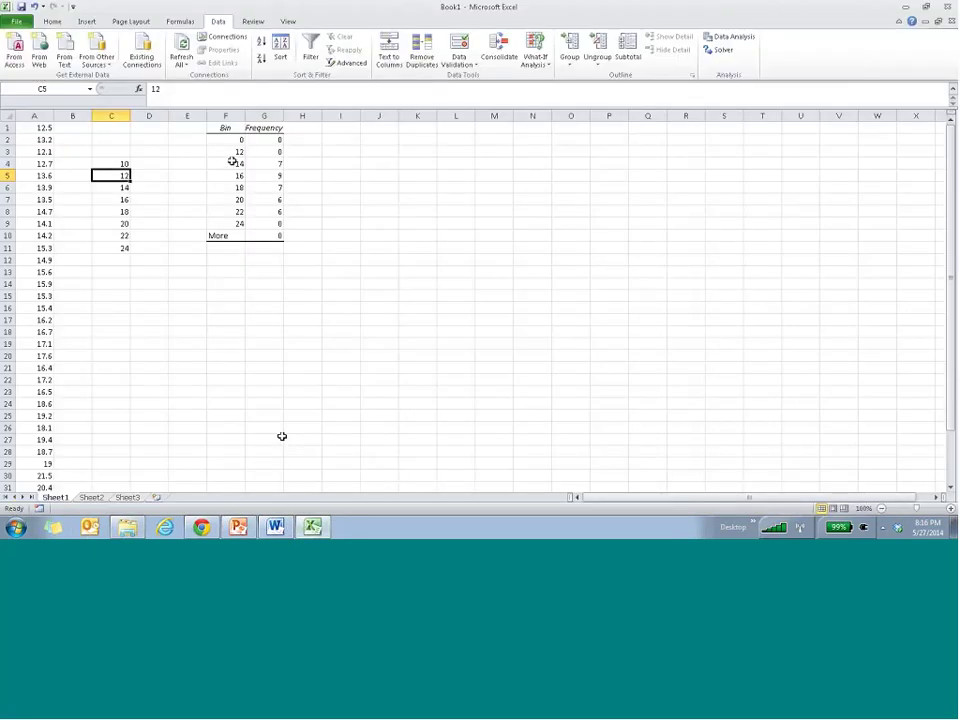
left_click(234, 162)
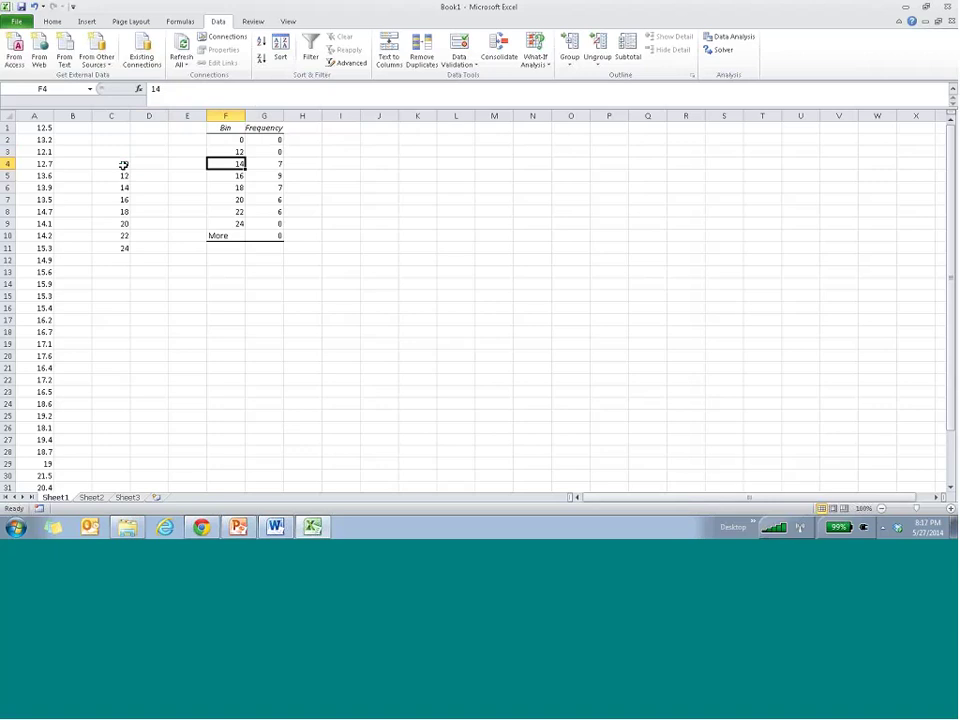
Step: Delete columns F through H to remove the old Bin and Frequency output table
left_click_drag(213, 116, 262, 116)
right_click(269, 149)
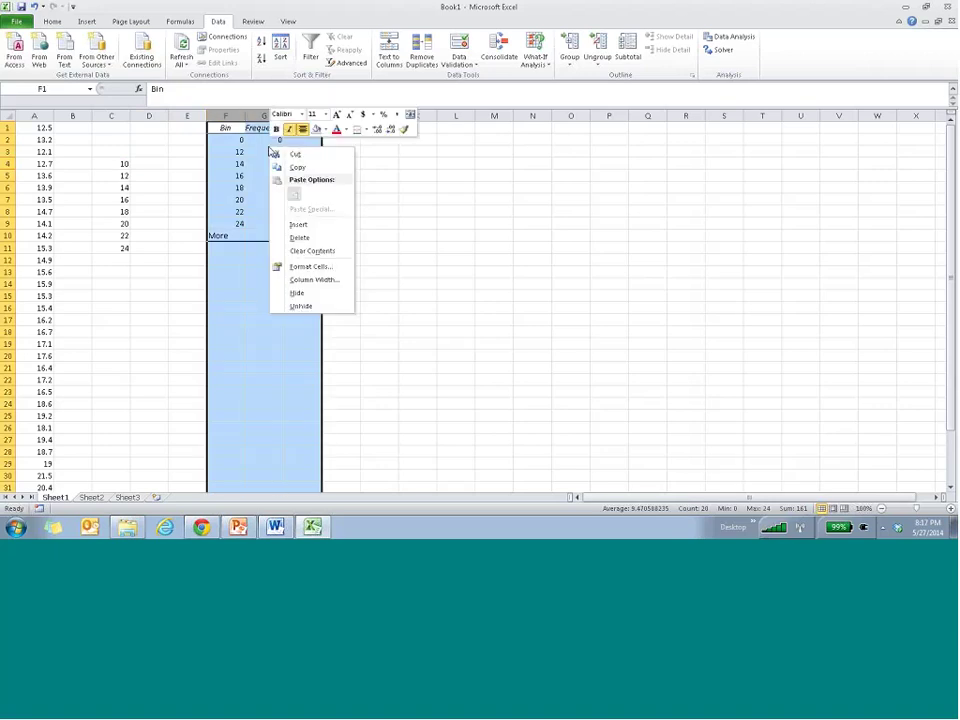
left_click(299, 237)
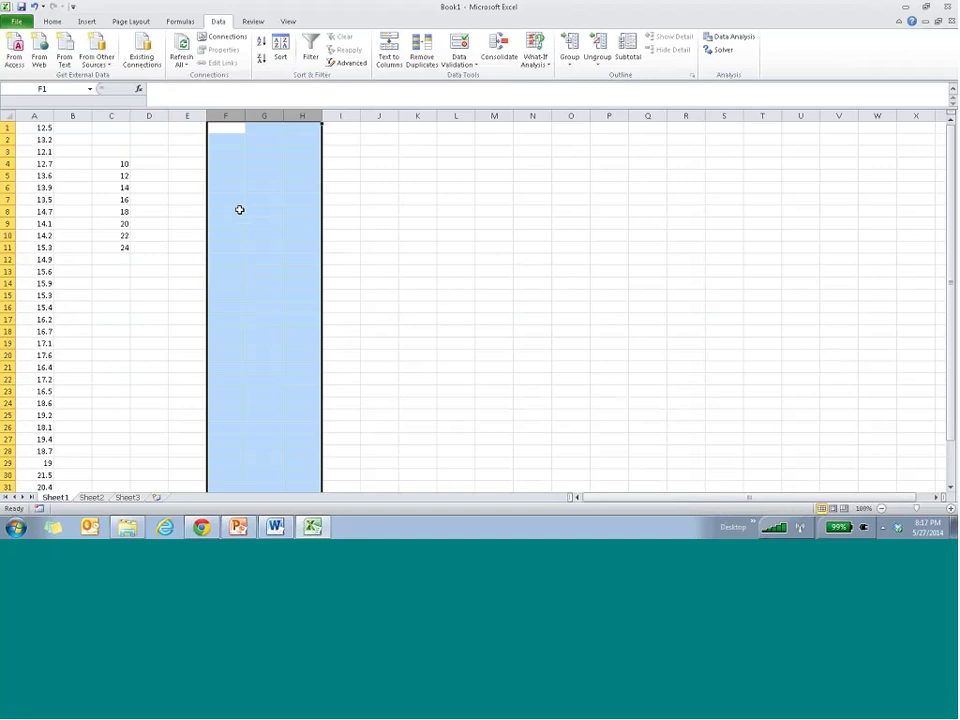
Step: Move the bin values from C4:C11 up to C1:C8
left_click(122, 163)
left_click_drag(121, 169, 122, 245)
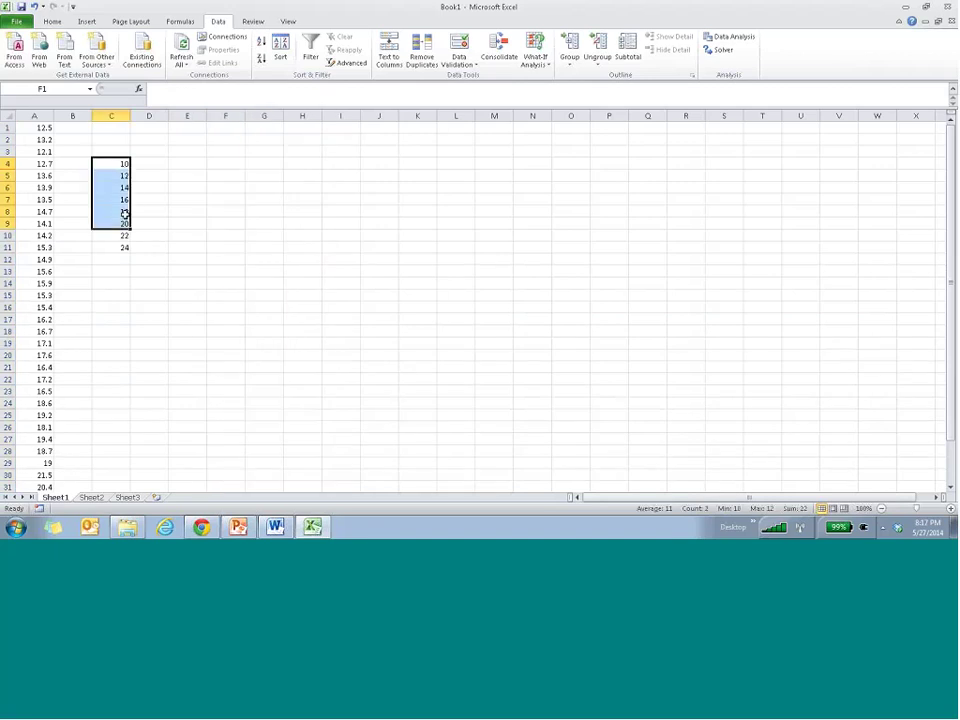
left_click_drag(112, 158, 105, 129)
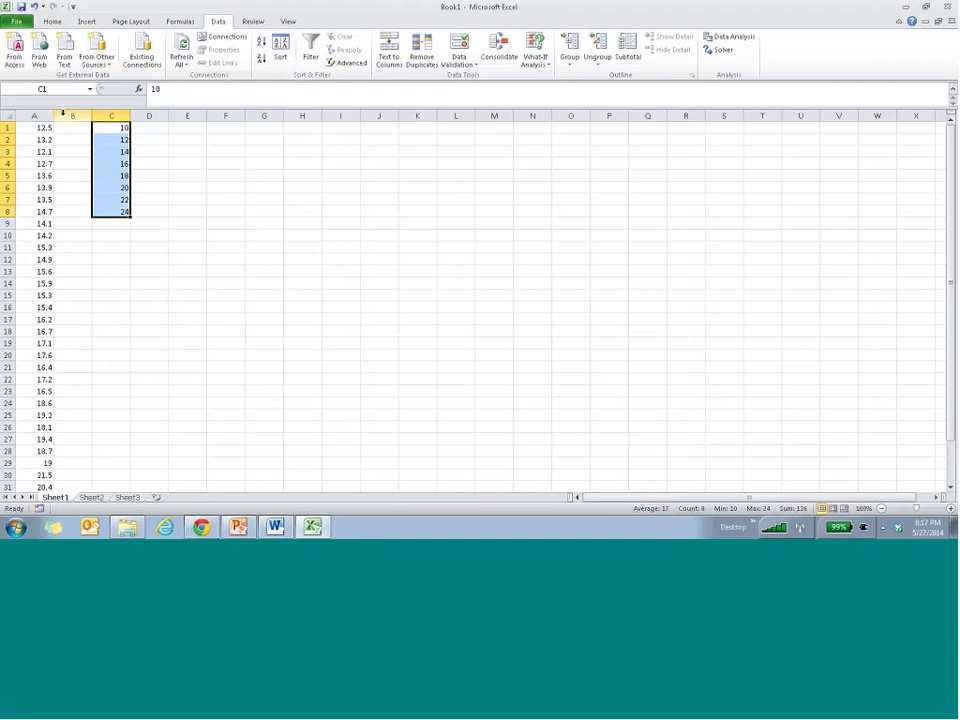
left_click(120, 141)
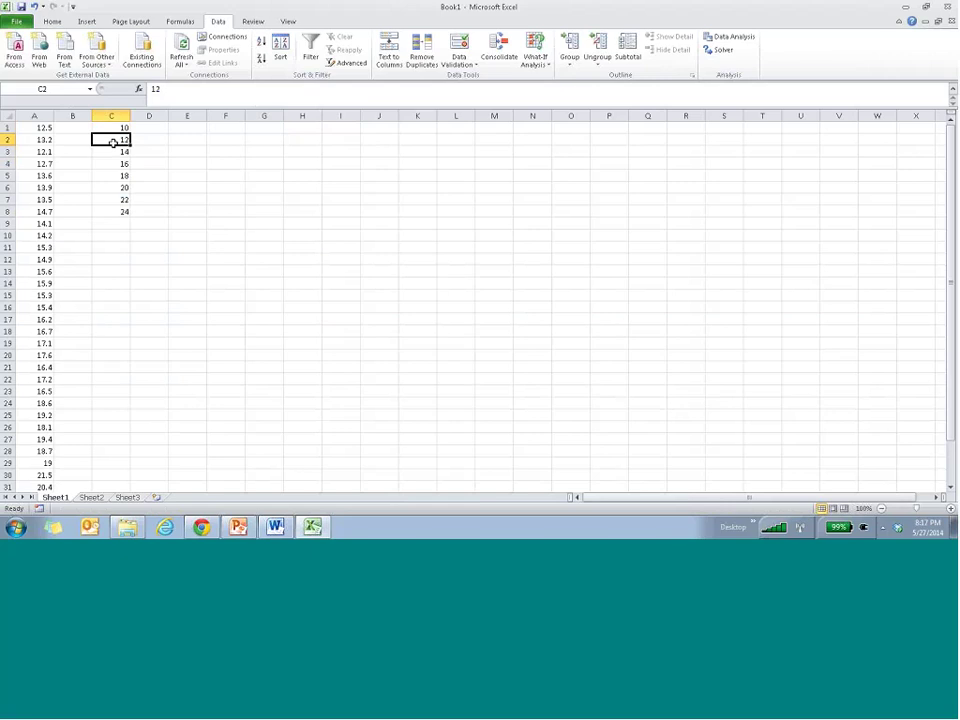
left_click(107, 152)
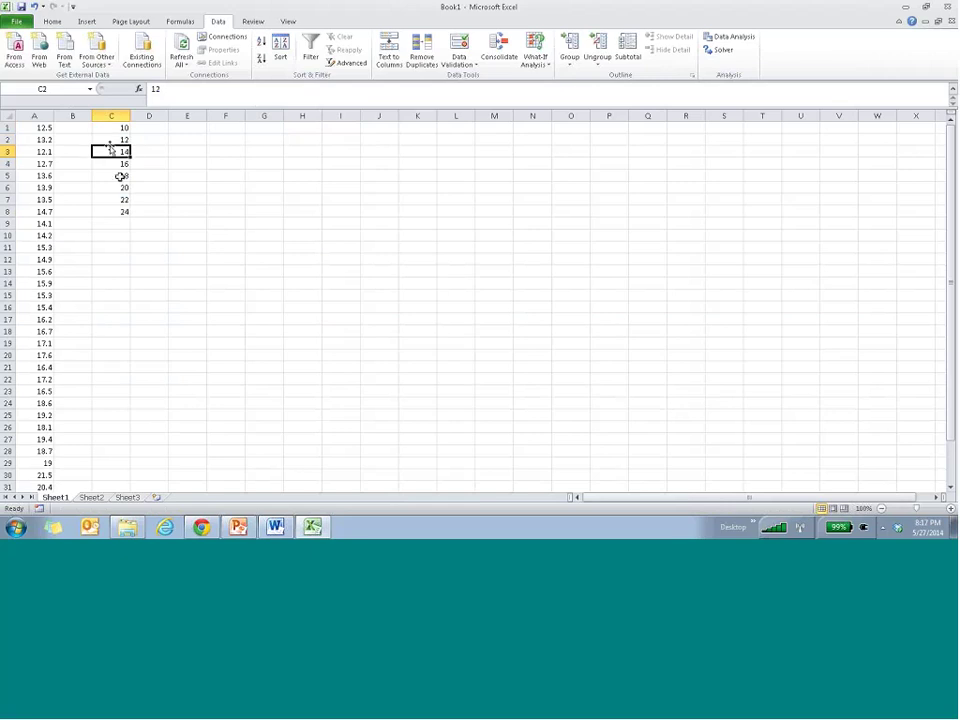
left_click(109, 142)
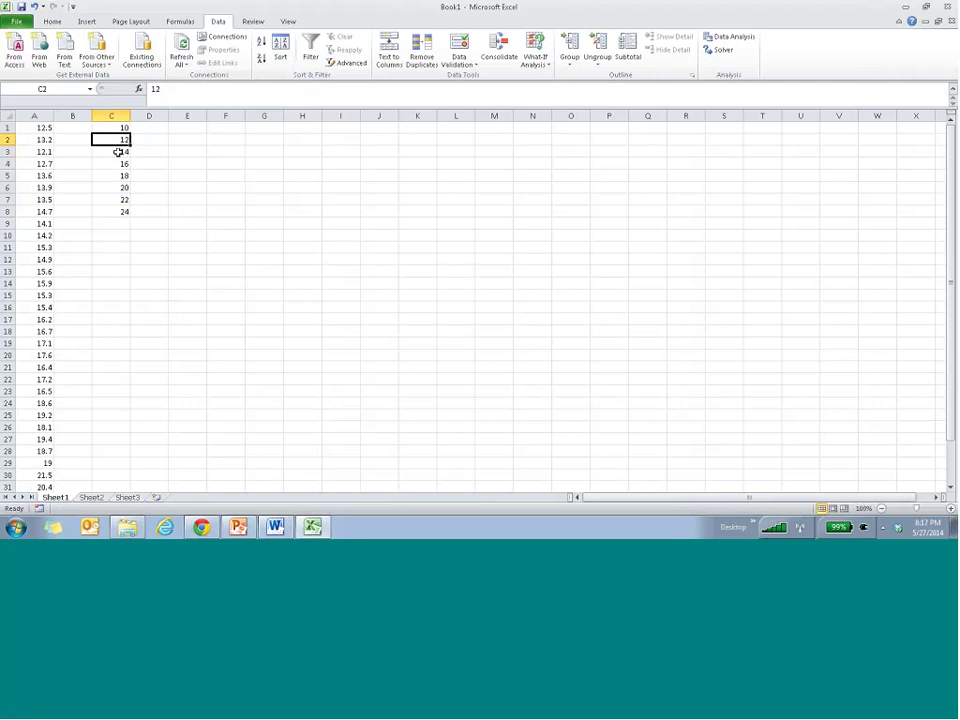
left_click(117, 152)
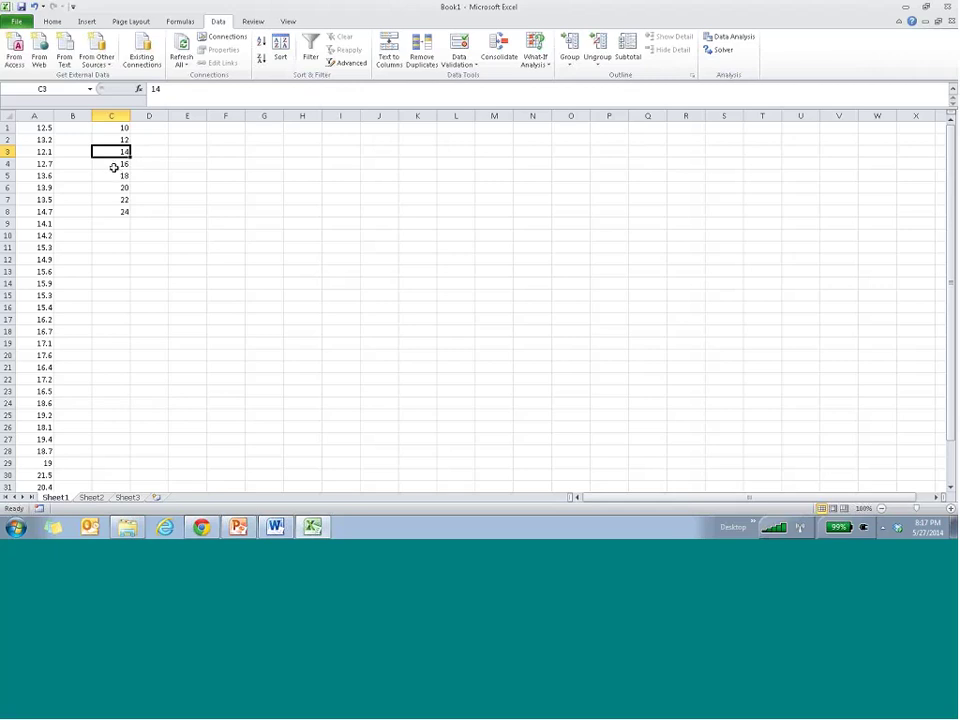
Step: Run the Histogram analysis on A1:A35 with bin range C2:C8, output range F1 and chart output enabled
left_click_drag(113, 136, 124, 204)
left_click_drag(124, 204, 124, 212)
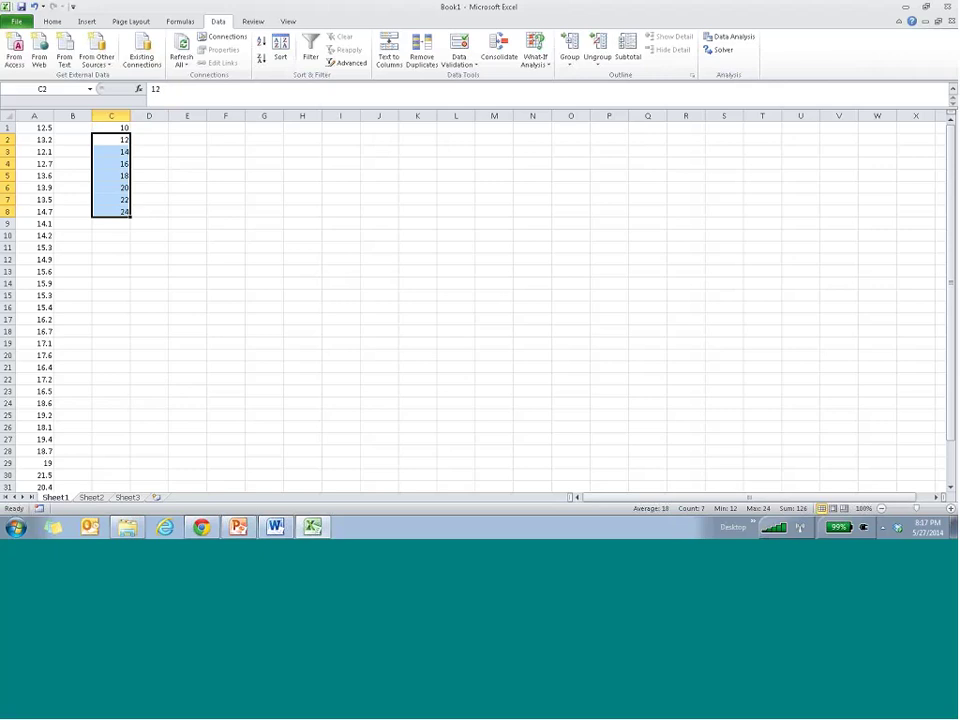
left_click(732, 37)
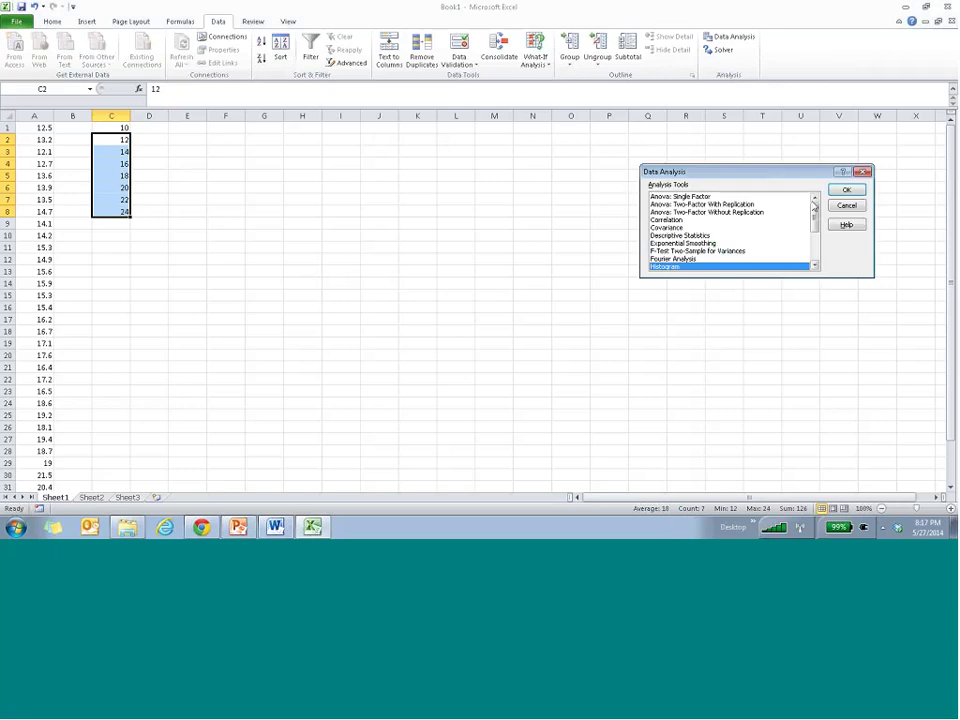
left_click(845, 190)
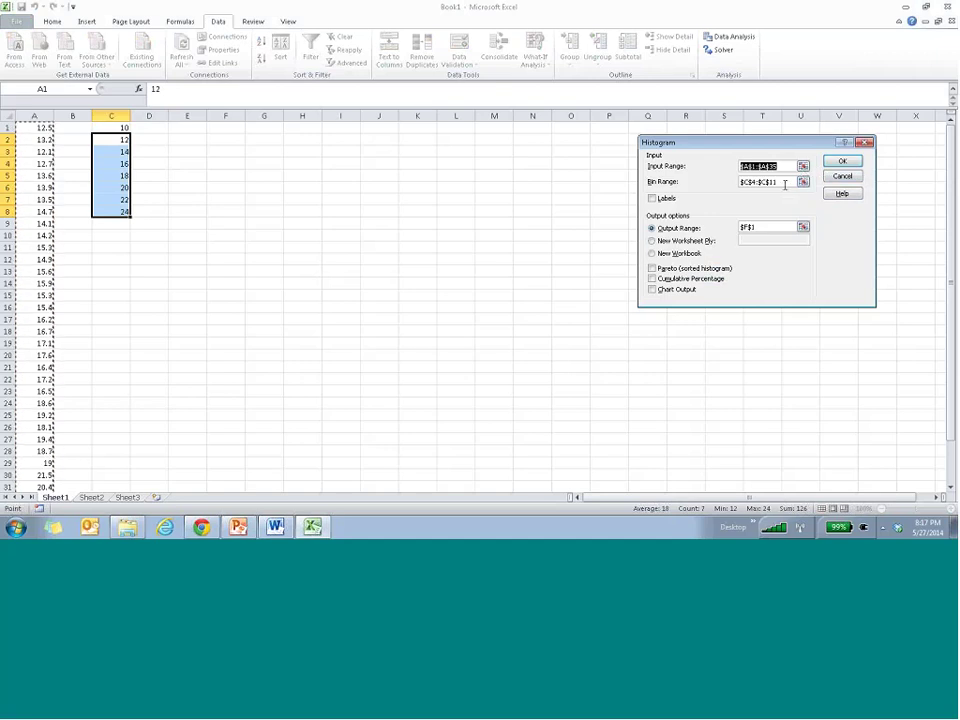
left_click(754, 182)
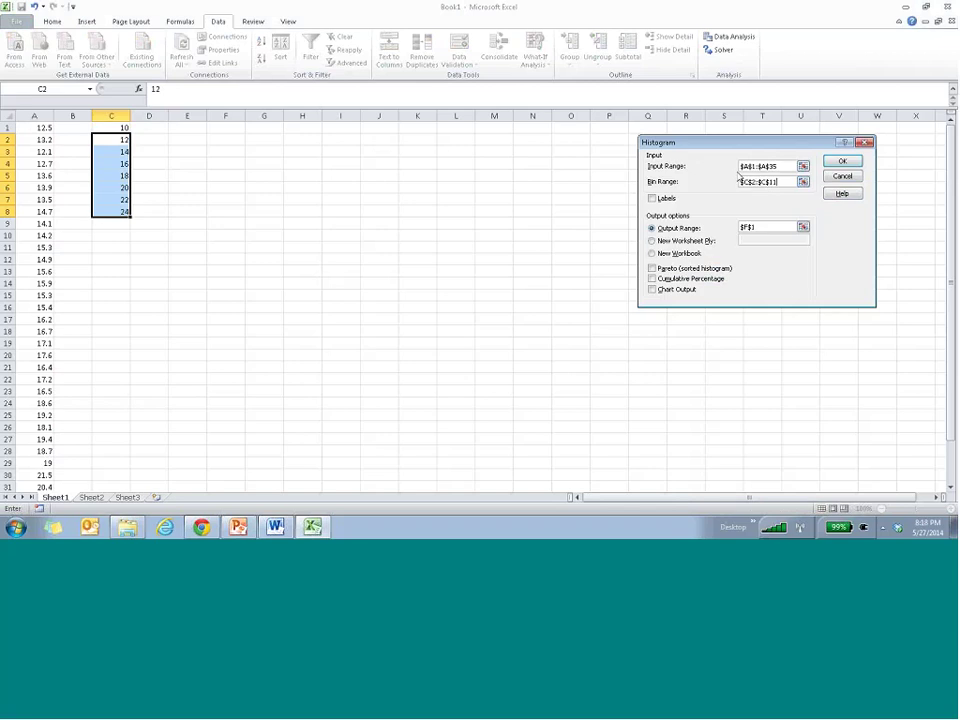
key("BackSpace")
key("BackSpace")
type("8")
left_click(652, 289)
left_click(842, 161)
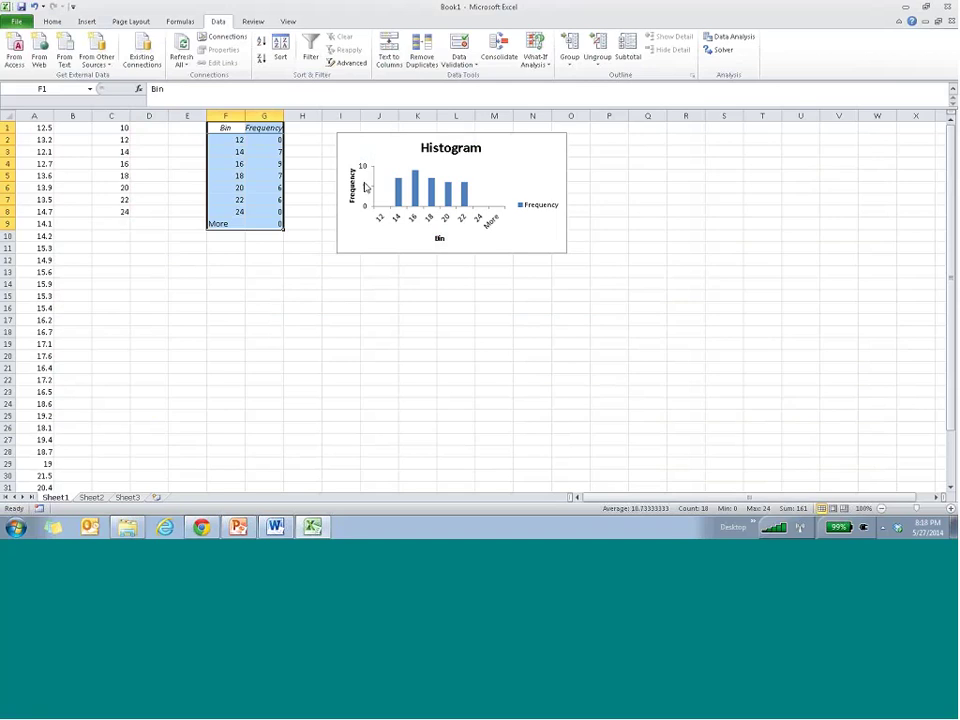
left_click(273, 140)
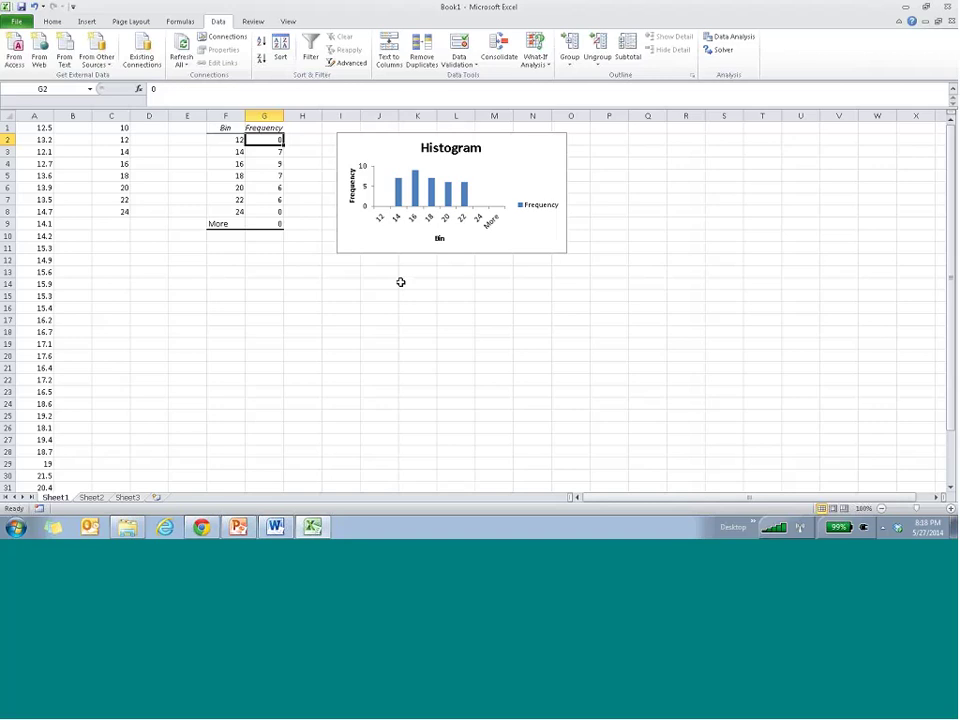
Step: Switch to Windows Explorer and open Excel Exercises Chapter 2.xlsx from the Chapter 2 folder of the Excel Files
left_click(122, 532)
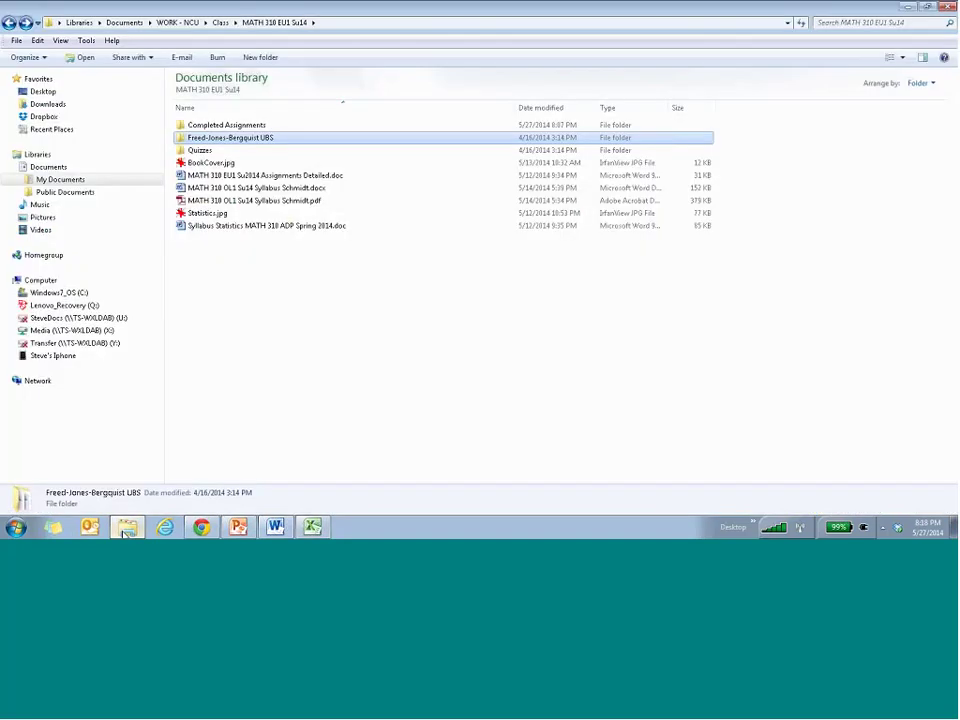
key("BackSpace")
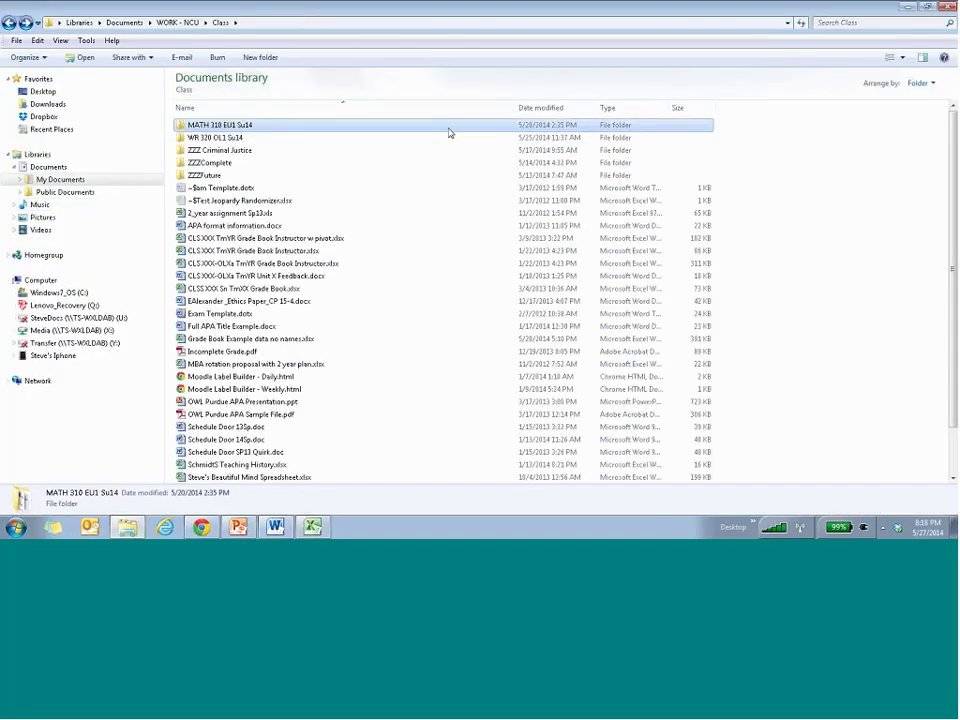
key("BackSpace")
key("BackSpace")
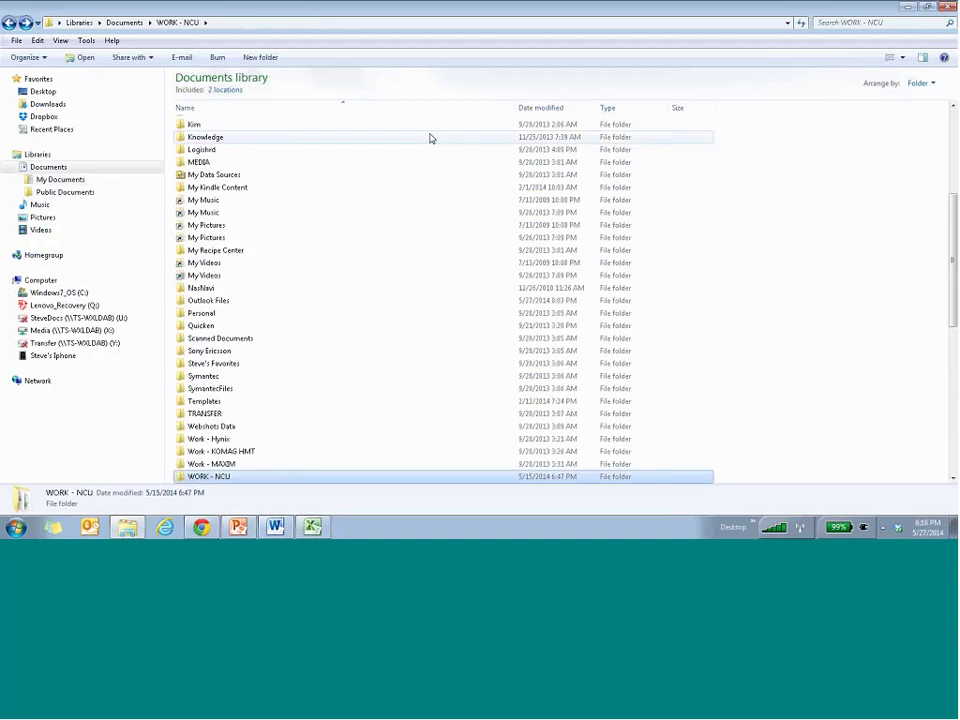
key("alt+Right")
key("alt+Right")
key("alt+Right")
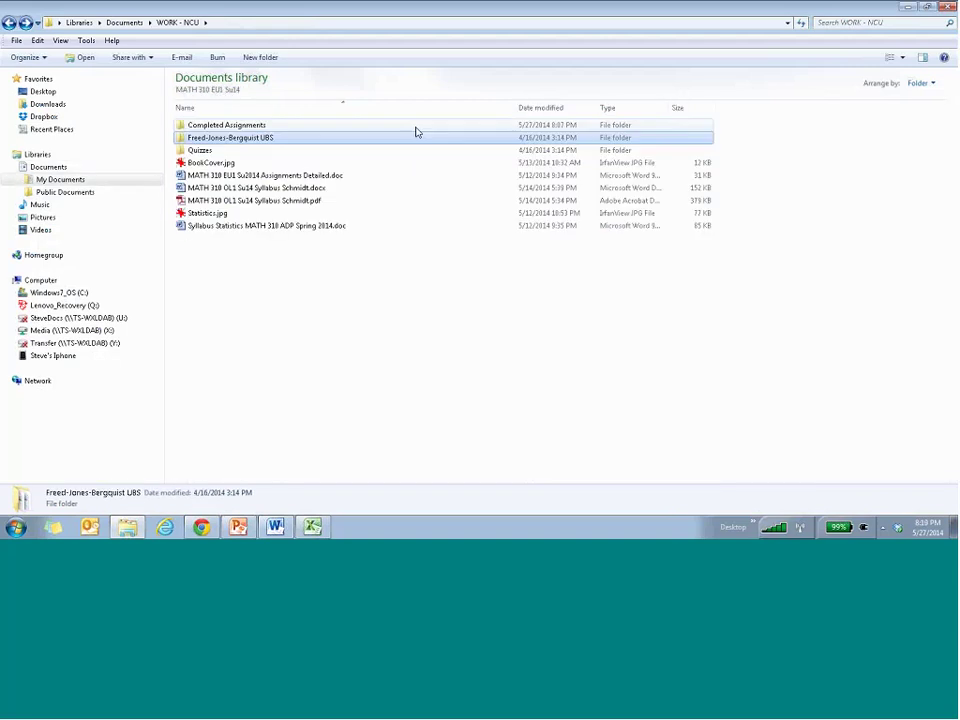
key("alt+Right")
key("alt+Right")
key("alt+Right")
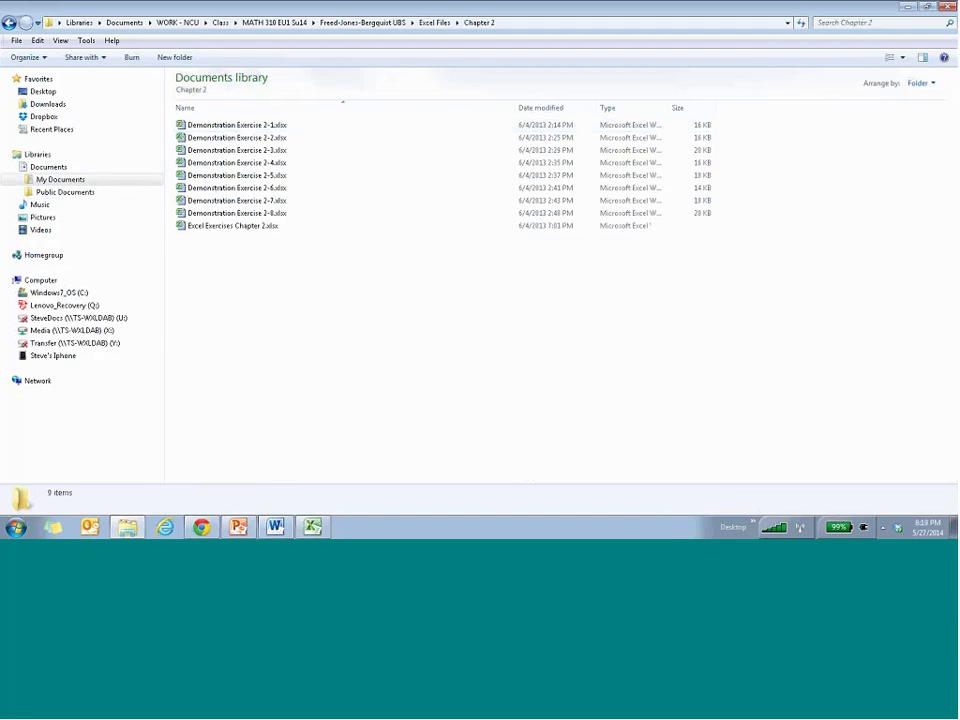
left_click(256, 226)
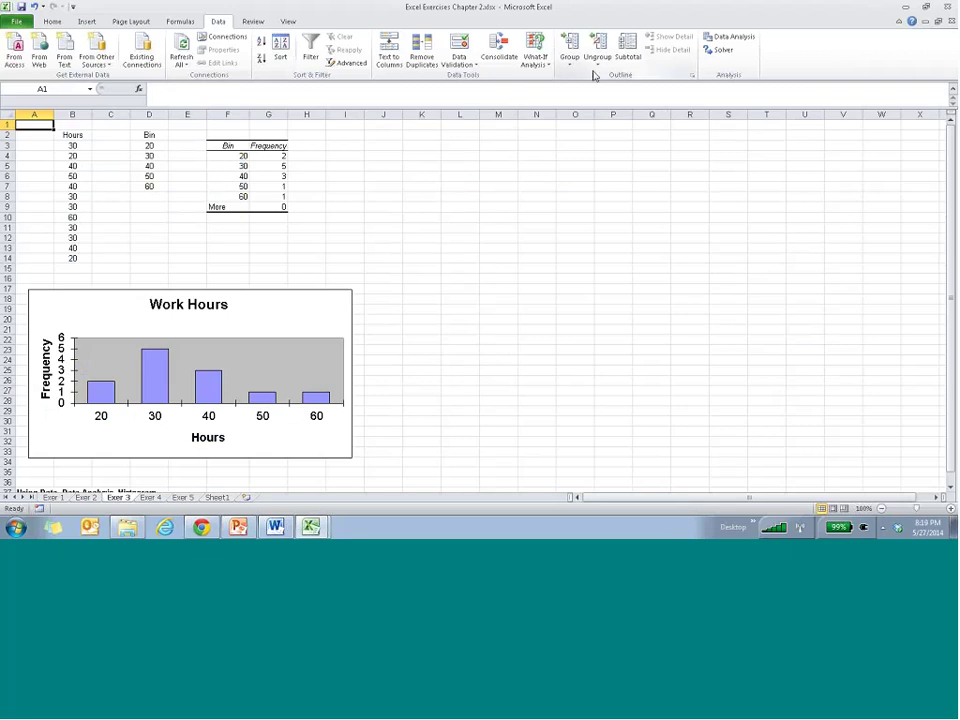
Step: Examine the Hours data, the bin values and the frequency table on the Exer 3 sheet
left_click_drag(306, 282, 306, 162)
left_click_drag(268, 197, 282, 188)
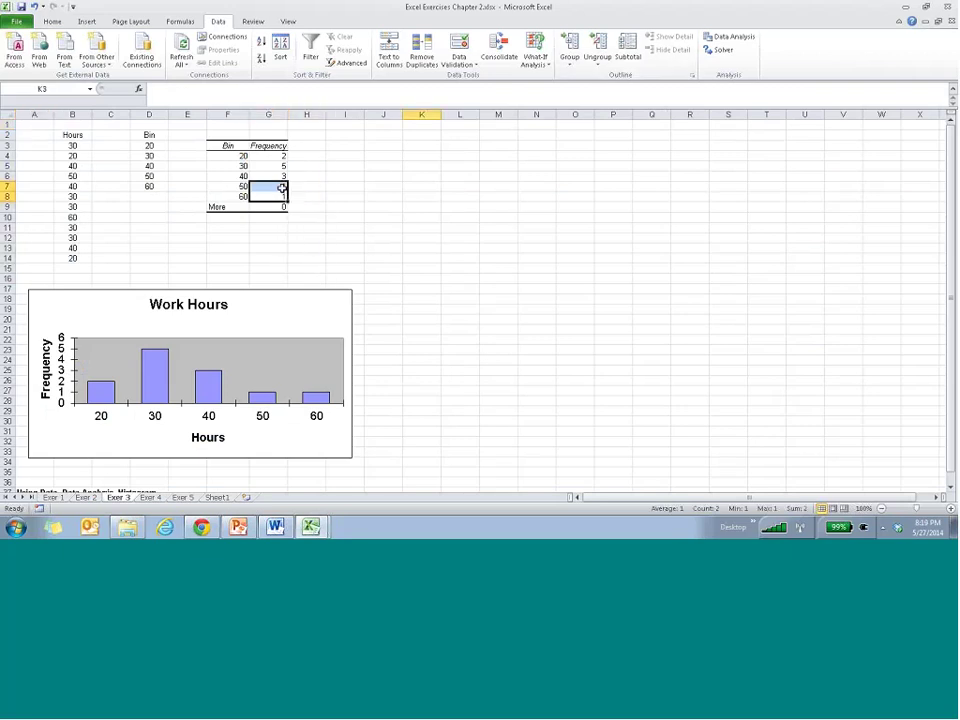
left_click(421, 146)
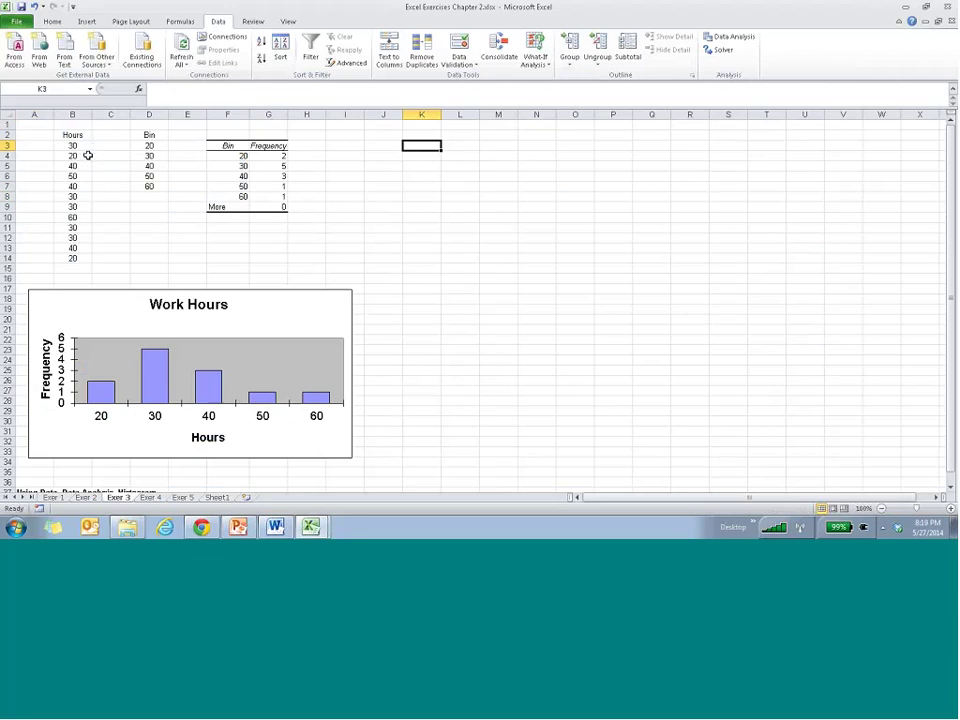
left_click(275, 158)
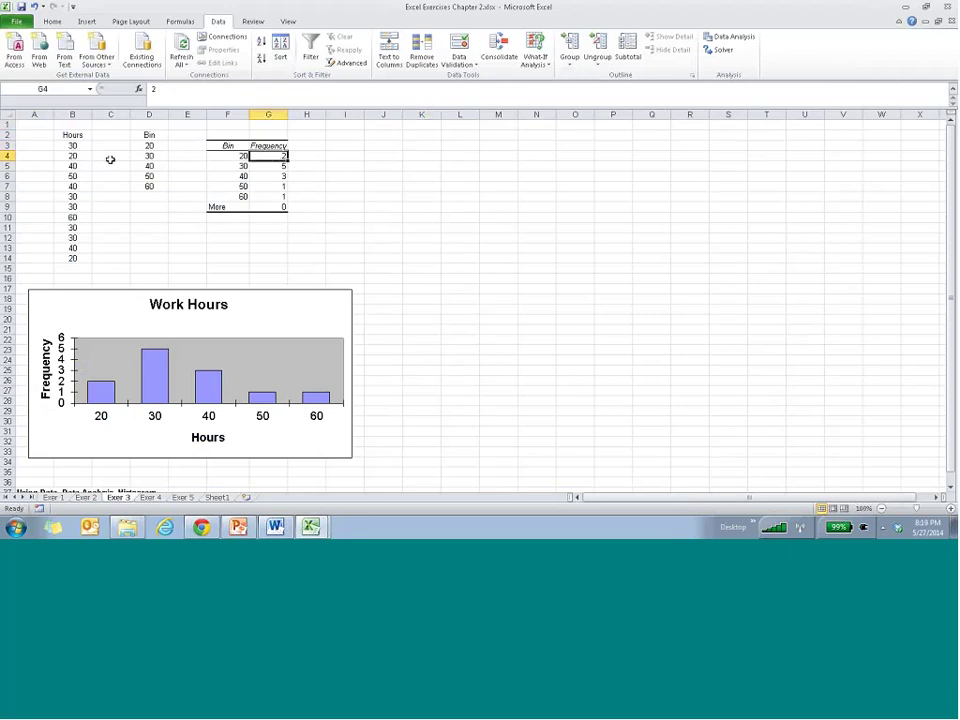
left_click_drag(72, 146, 80, 248)
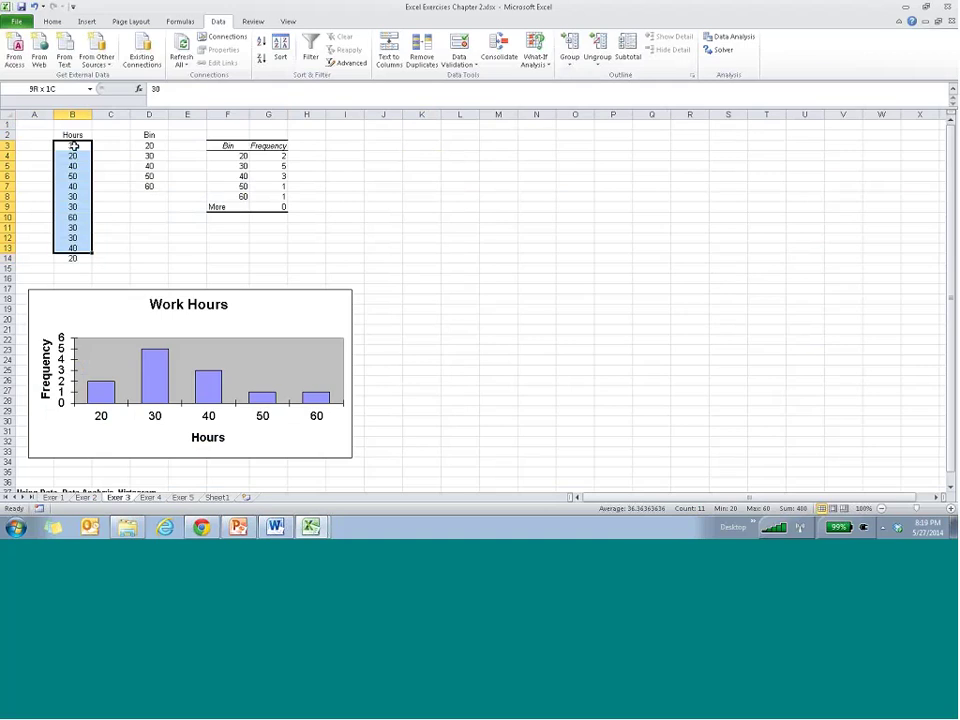
left_click_drag(149, 146, 149, 186)
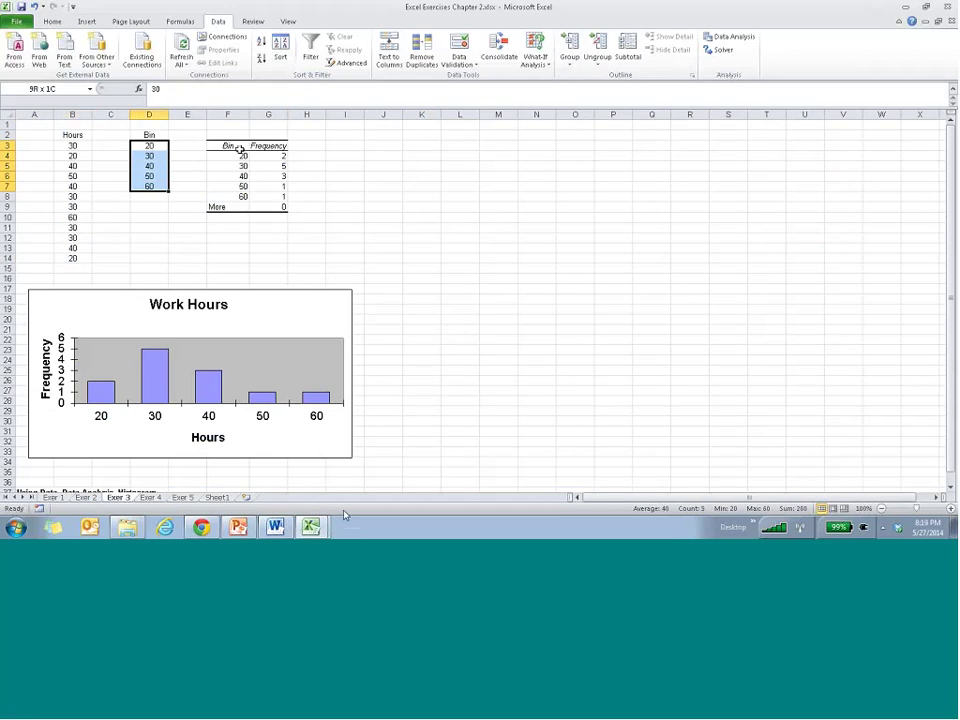
mouse_move(311, 527)
left_click(270, 477)
Step: Check the frequencies of bins 20 and 30 in the frequency table against the matching entries in the Hours column
left_click_drag(238, 157, 270, 157)
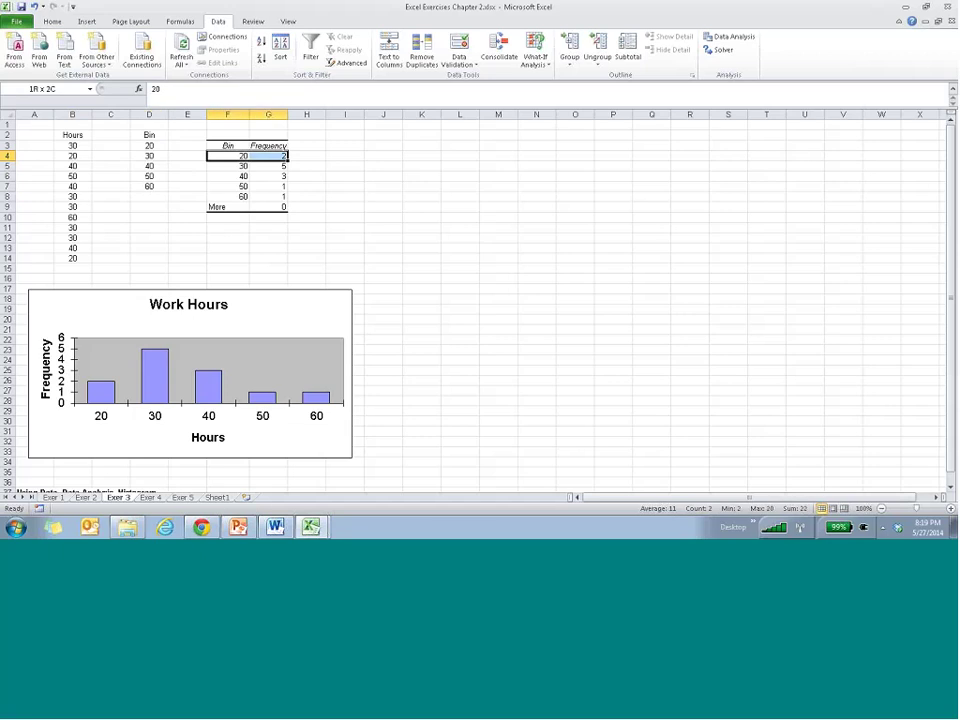
left_click_drag(72, 145, 80, 258)
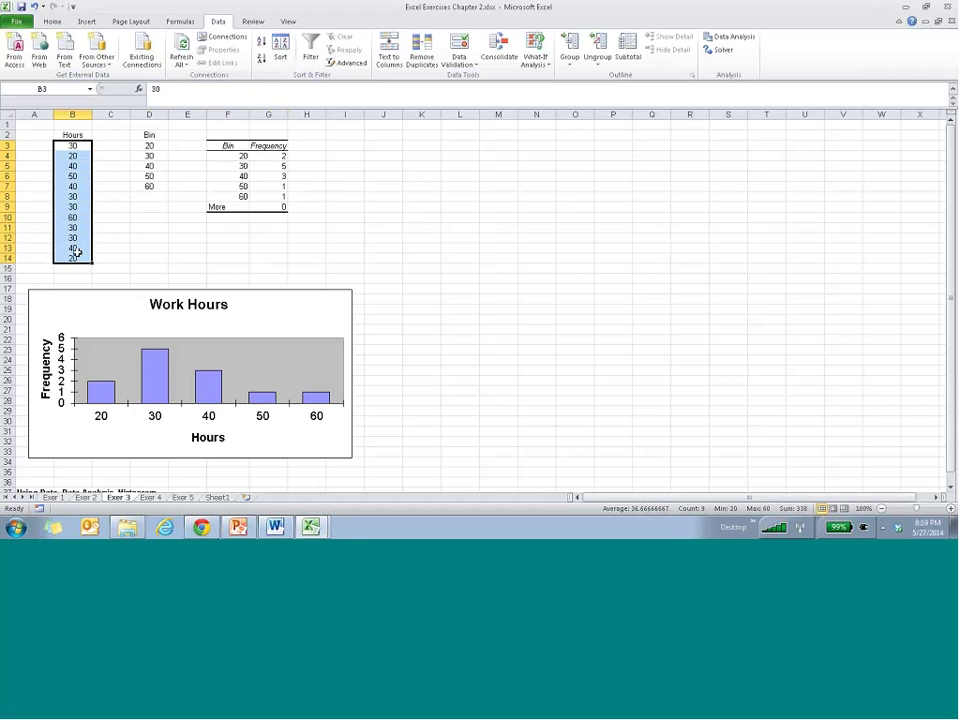
left_click(80, 258)
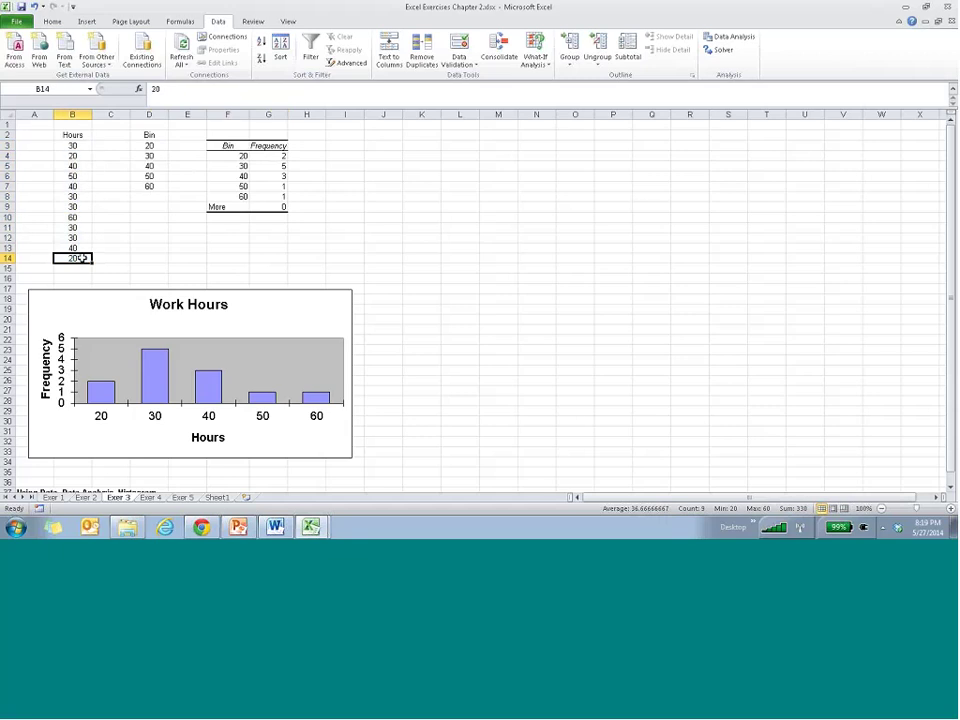
left_click(72, 156)
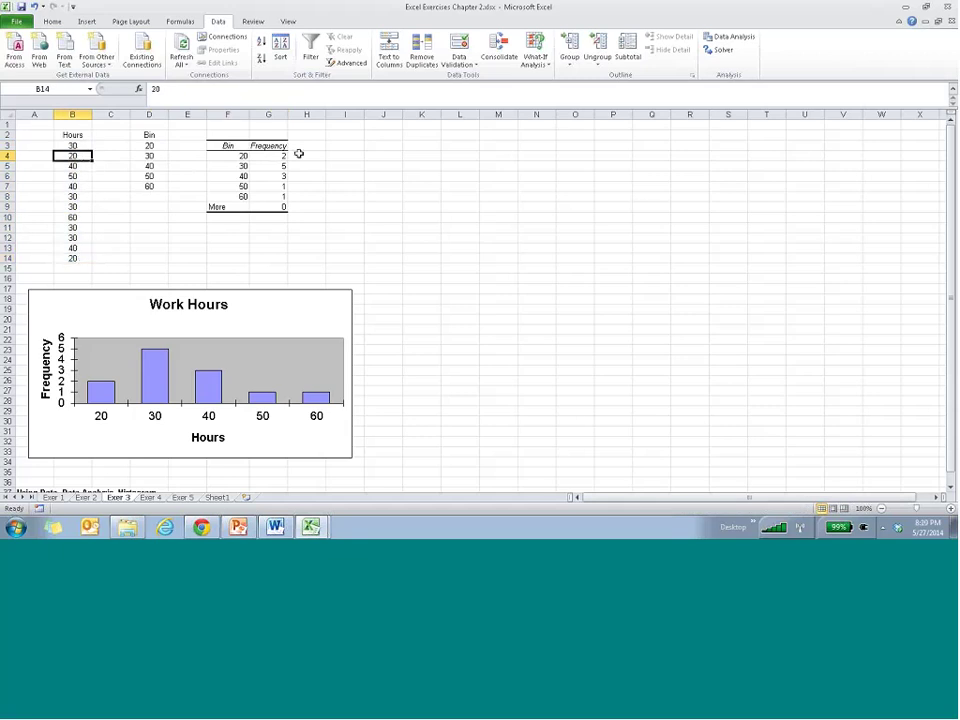
left_click_drag(244, 166, 254, 166)
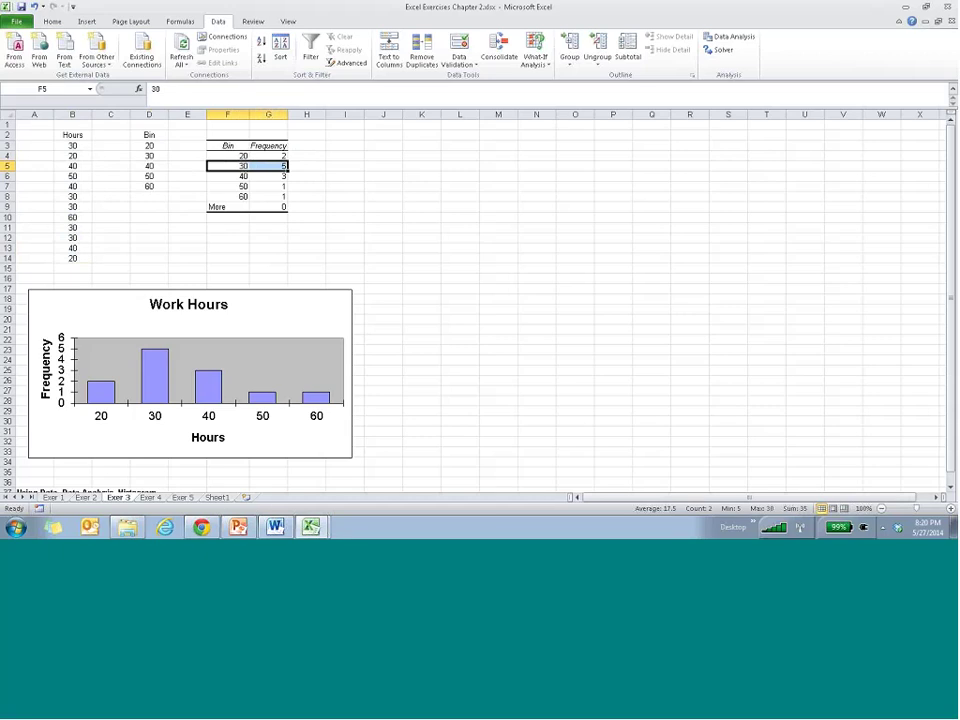
left_click(75, 147)
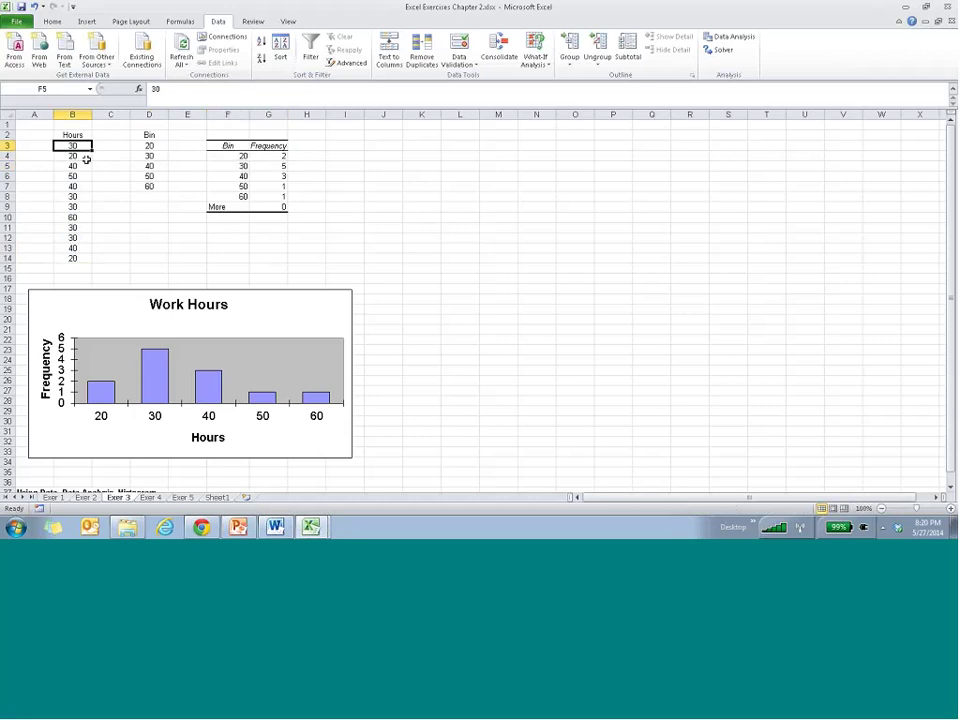
left_click(84, 199)
key("Down")
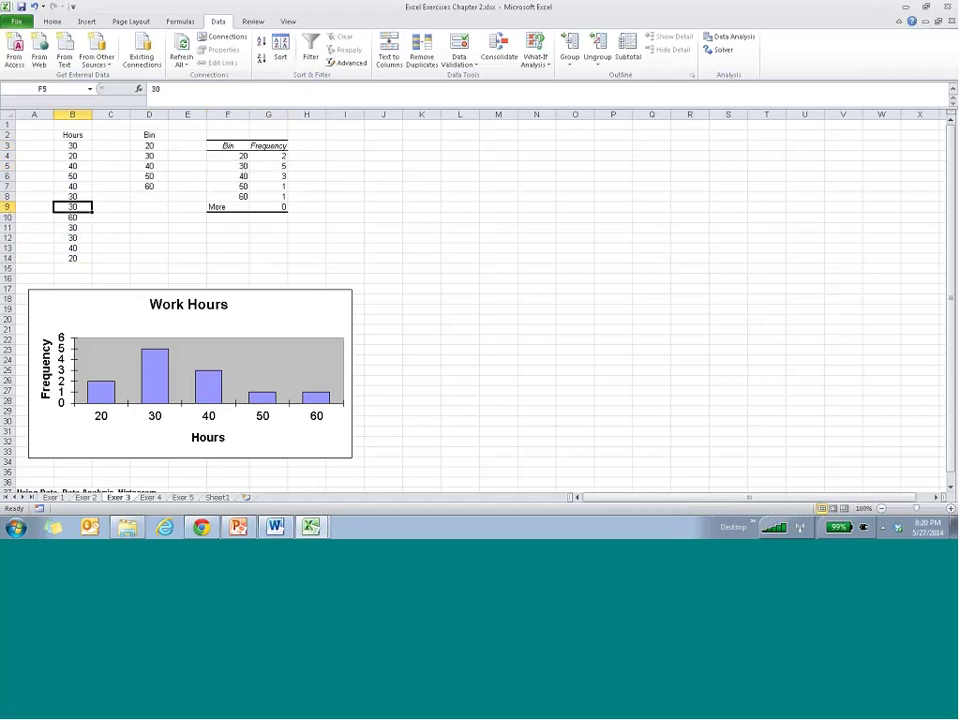
left_click(86, 229)
left_click(86, 237)
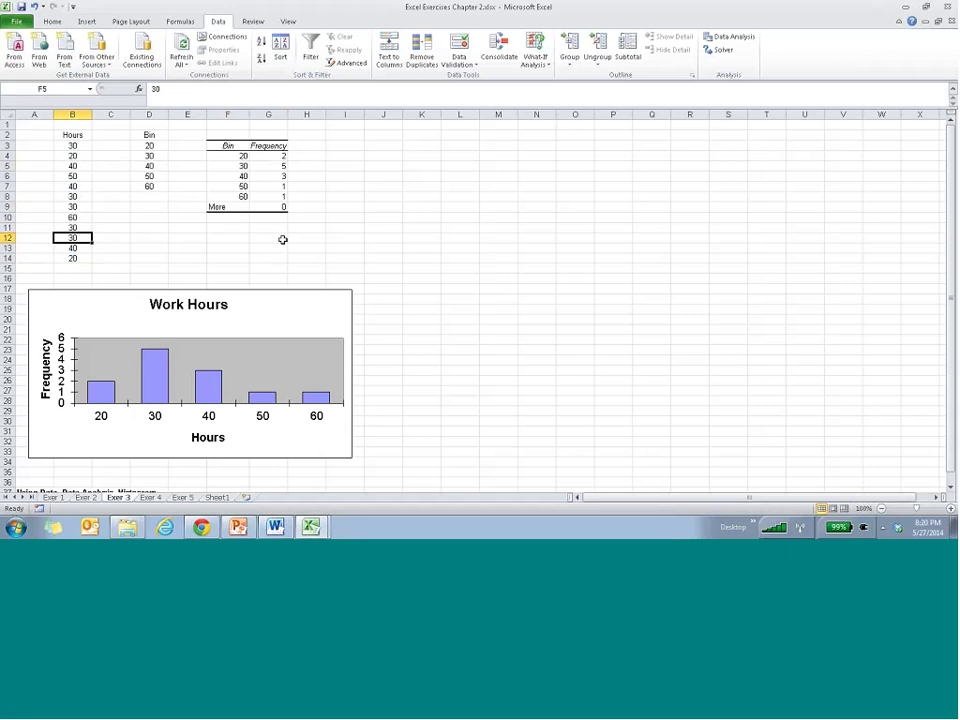
Step: Switch to the Book1 workbook and compare its bin and frequency table with the one on the Exer 3 sheet
key("alt")
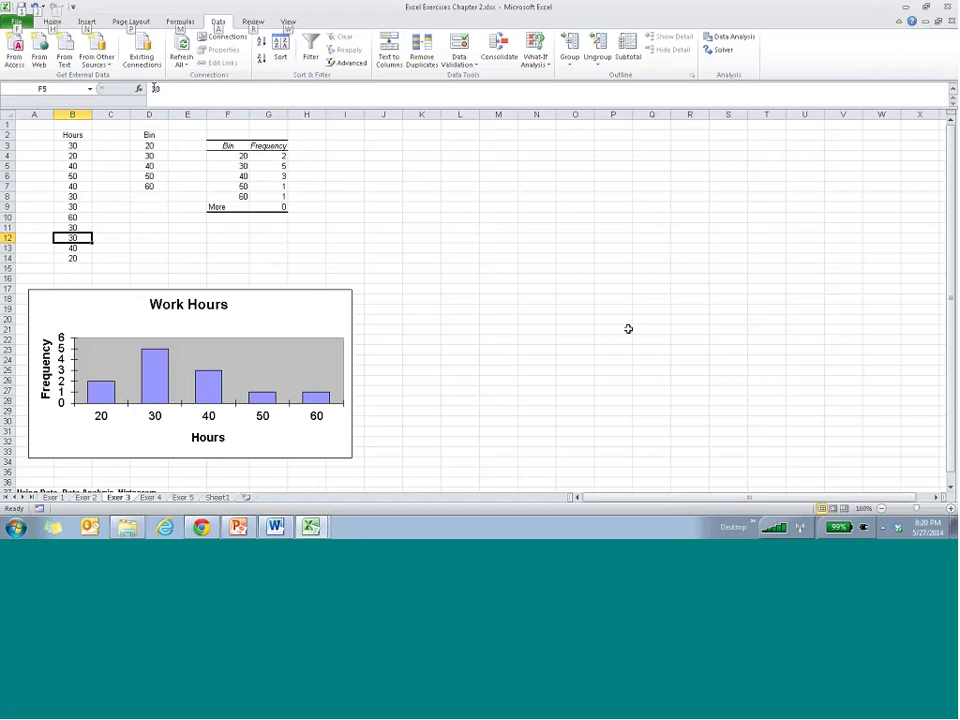
key("alt+Tab")
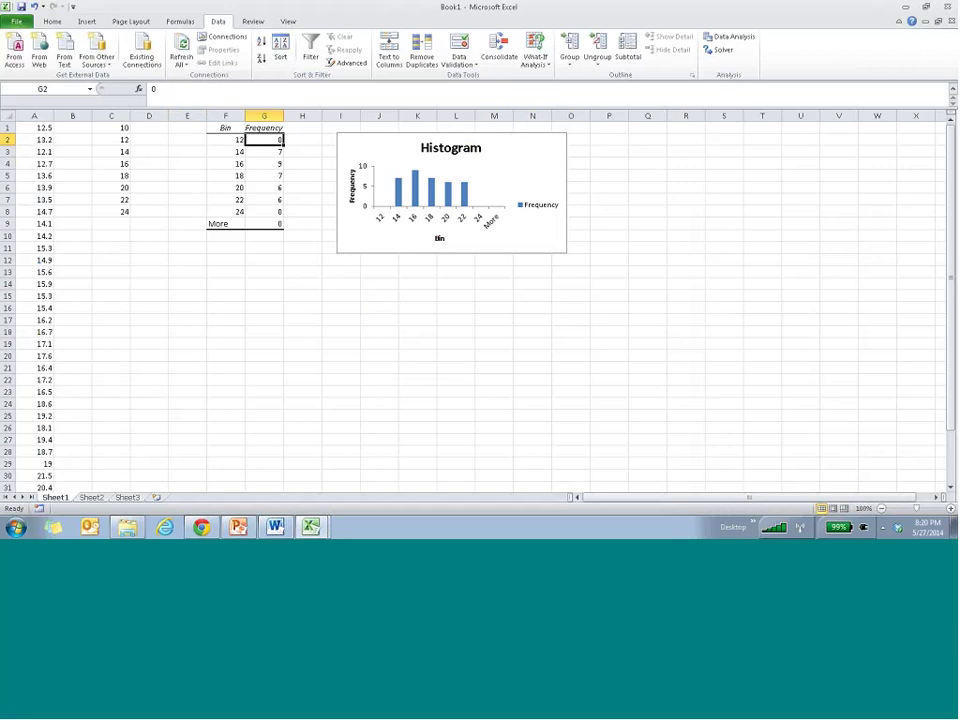
key("alt+Tab")
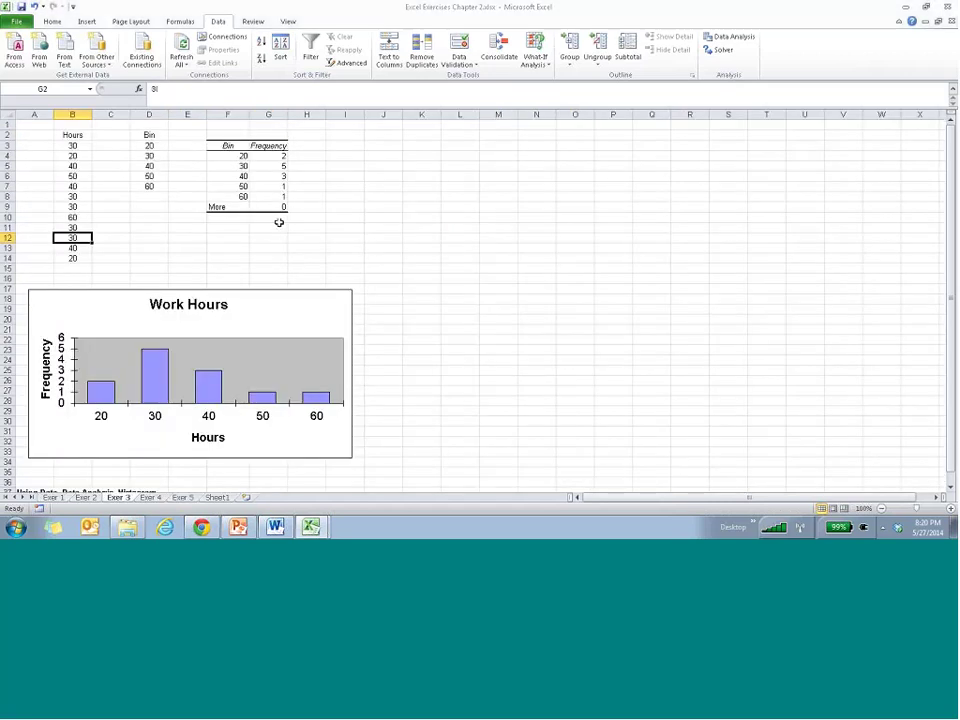
key("alt+Tab")
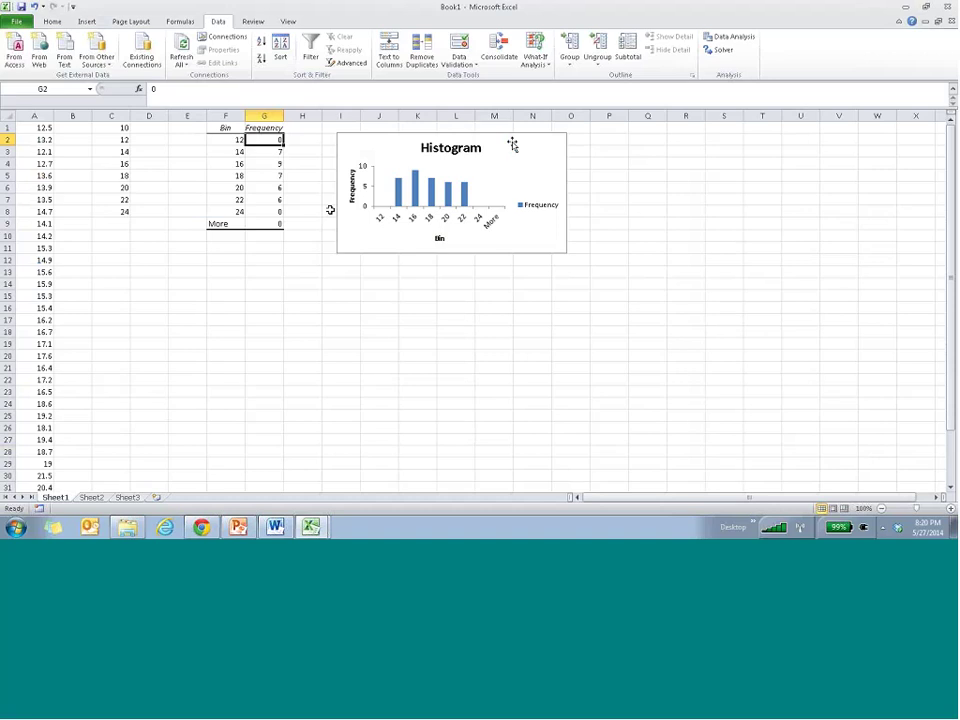
left_click(220, 139)
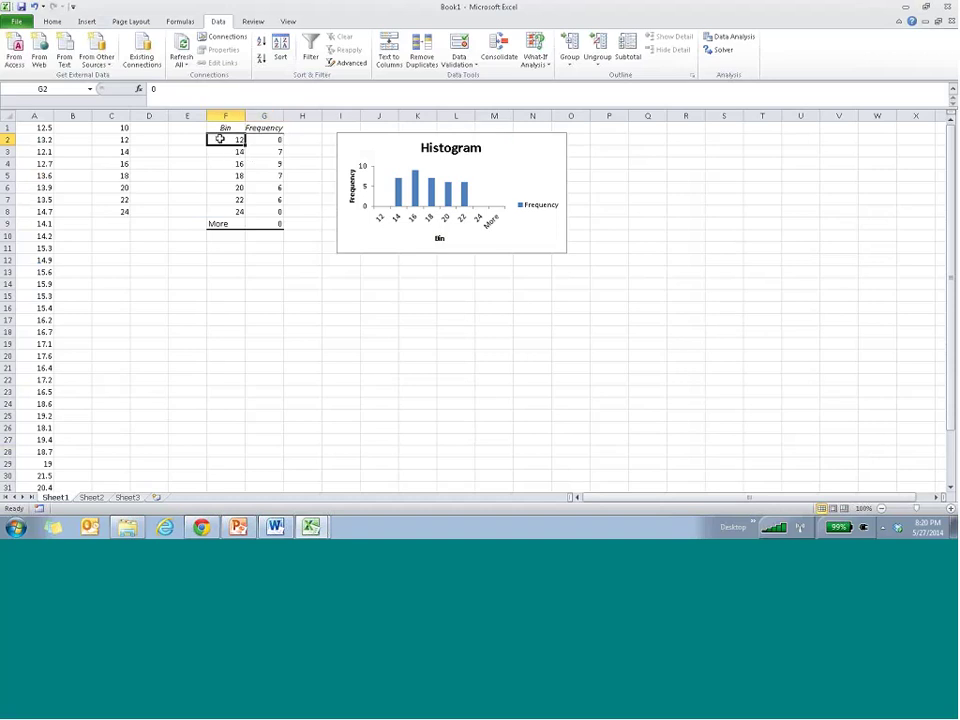
Step: Open the Histogram analysis tool's help and display the article "Present your data in a histogram"
left_click(734, 37)
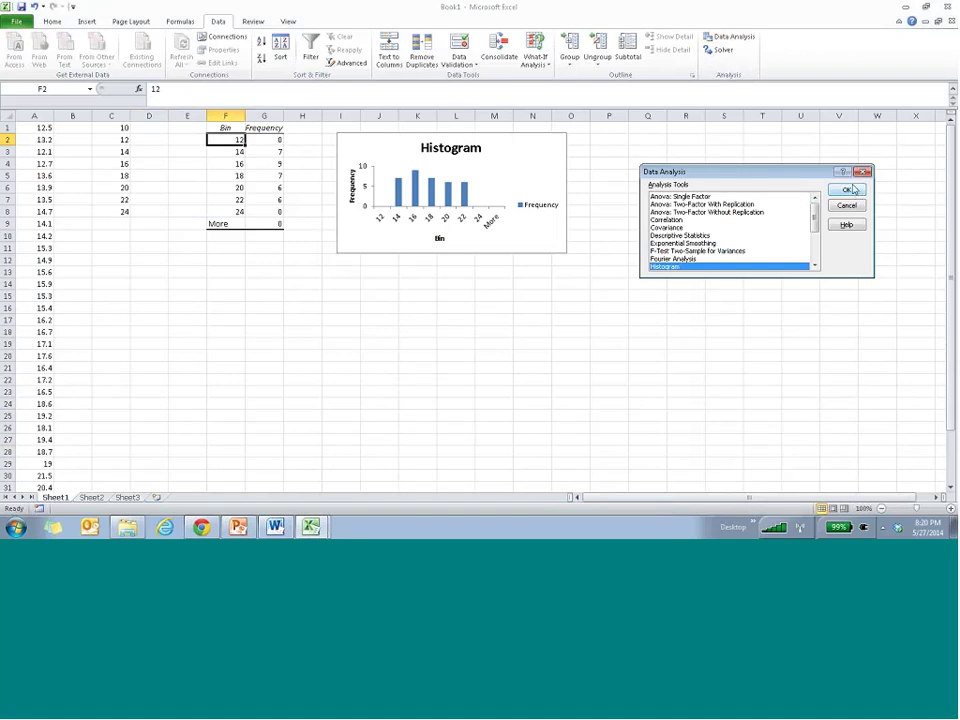
left_click(847, 190)
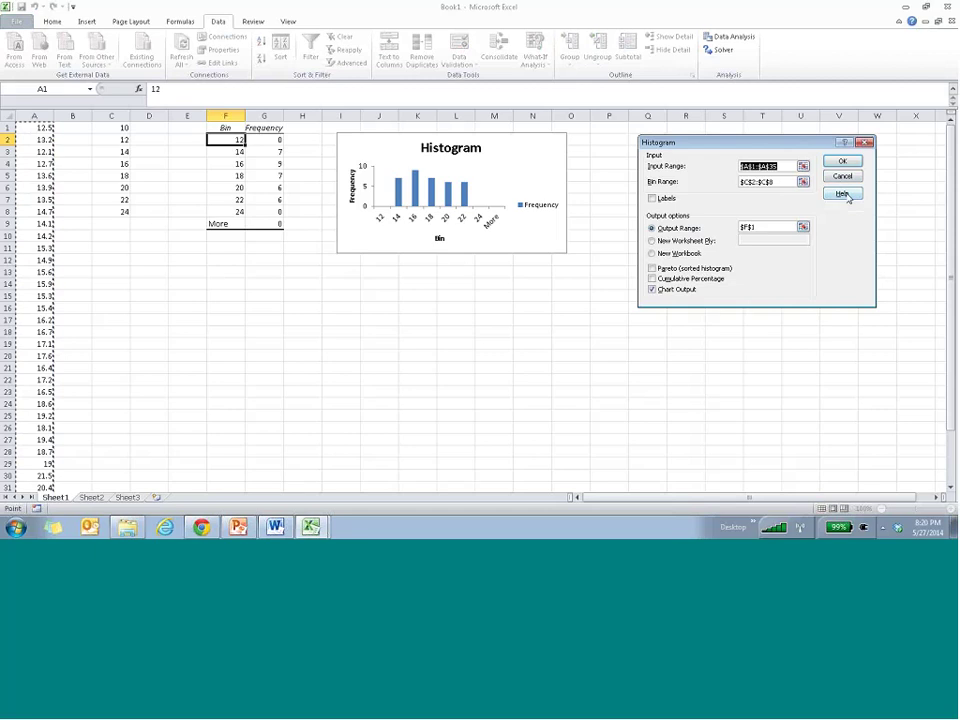
left_click(842, 193)
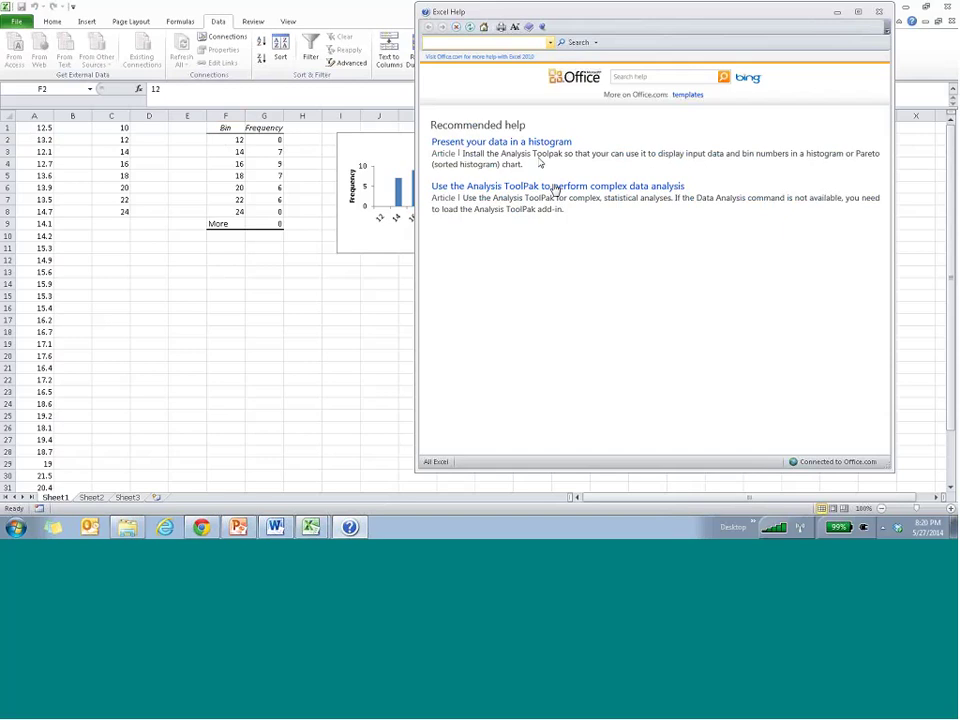
left_click(540, 142)
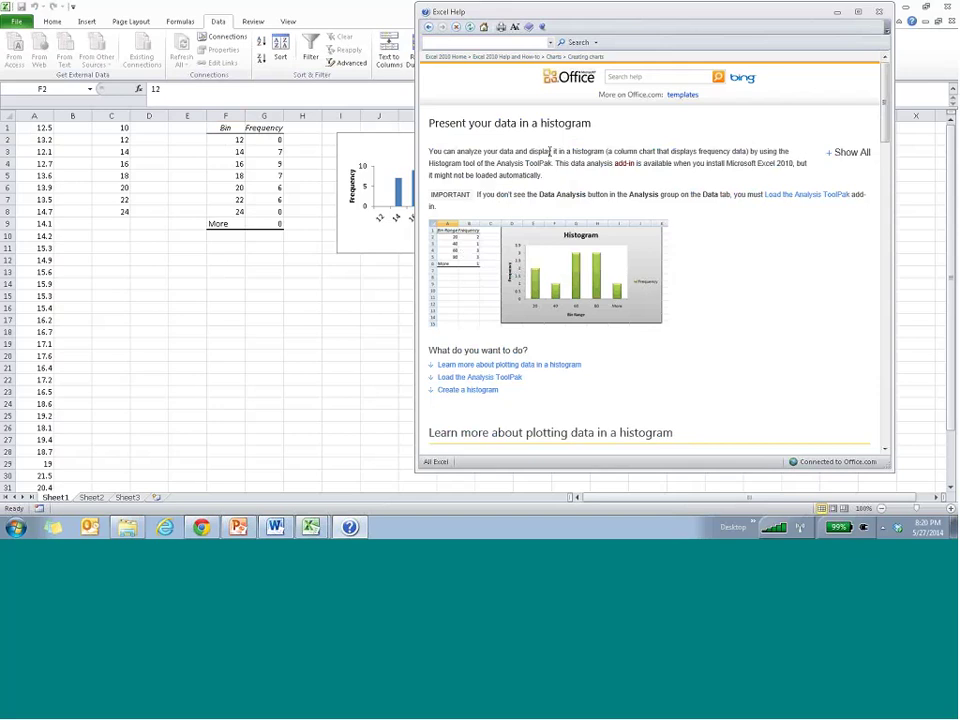
Step: Read the help article's sections on plotting data in a histogram, loading the Analysis ToolPak and creating a histogram
scroll(538, 180, "down", 6)
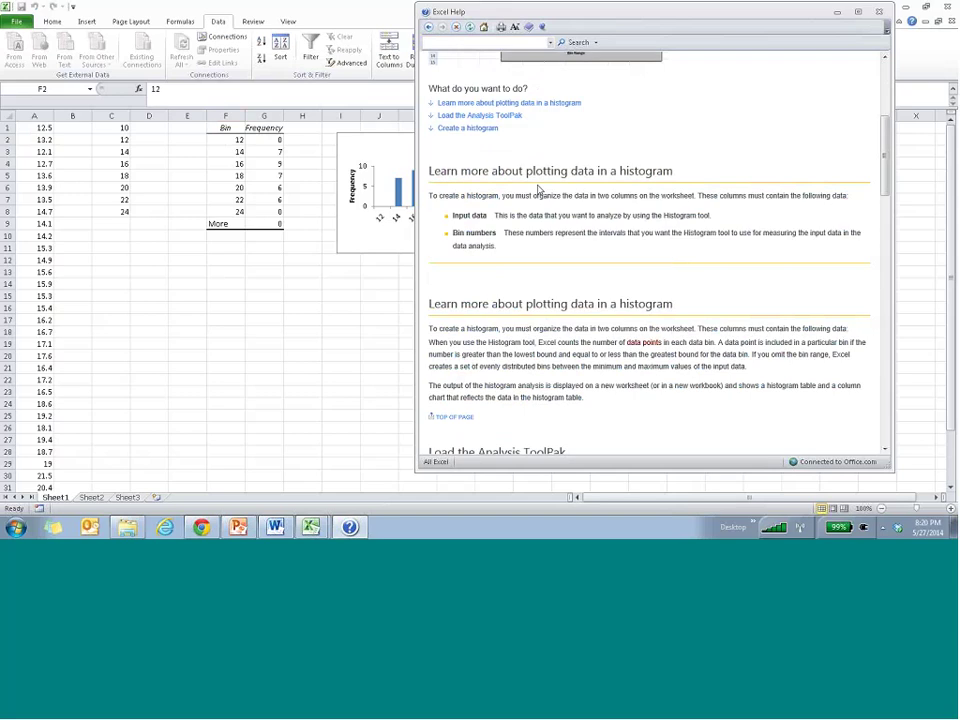
scroll(527, 187, "down", 8)
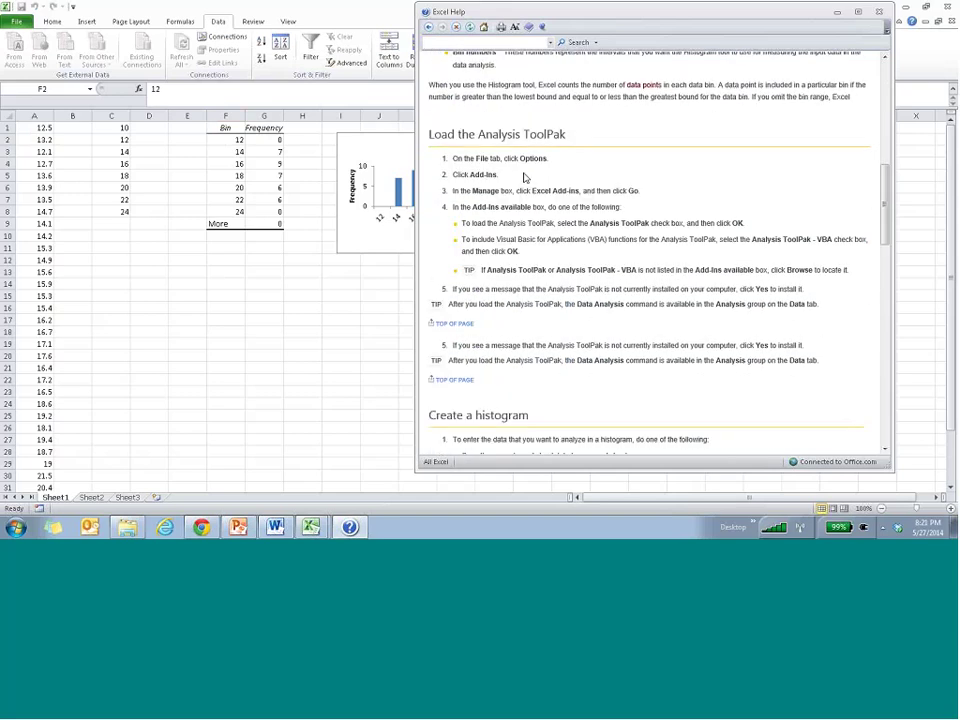
scroll(521, 166, "down", 4)
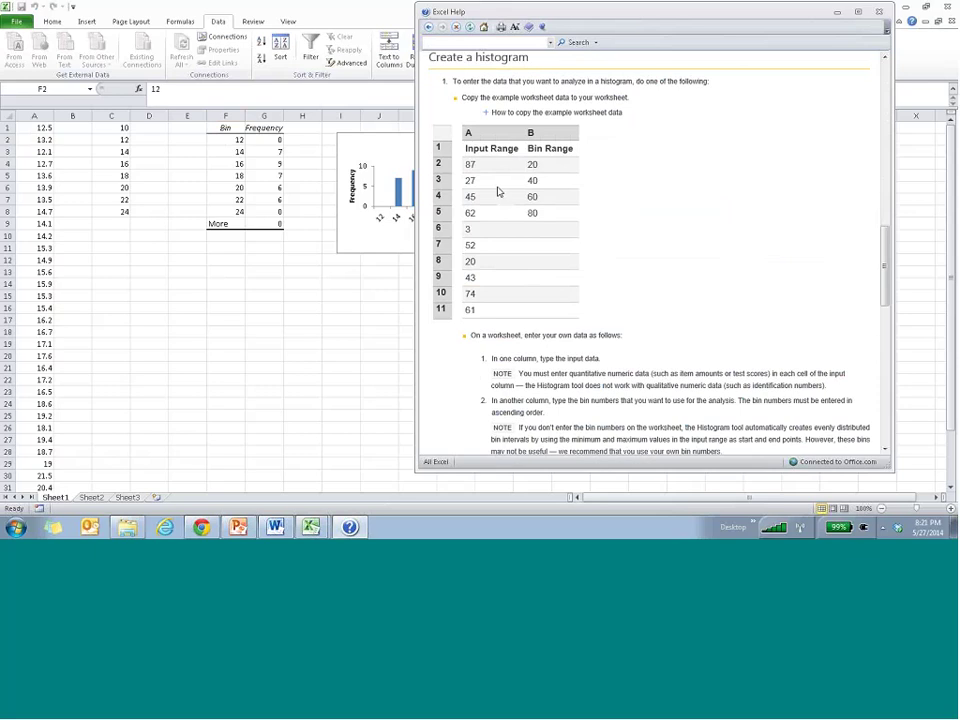
scroll(574, 330, "down", 3)
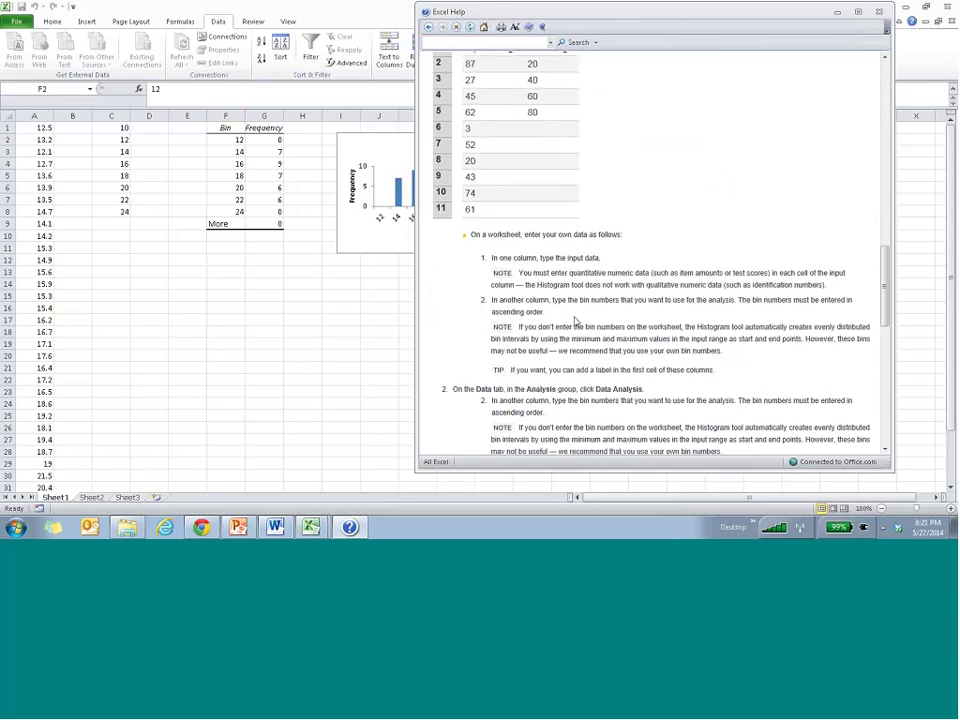
scroll(574, 313, "down", 3)
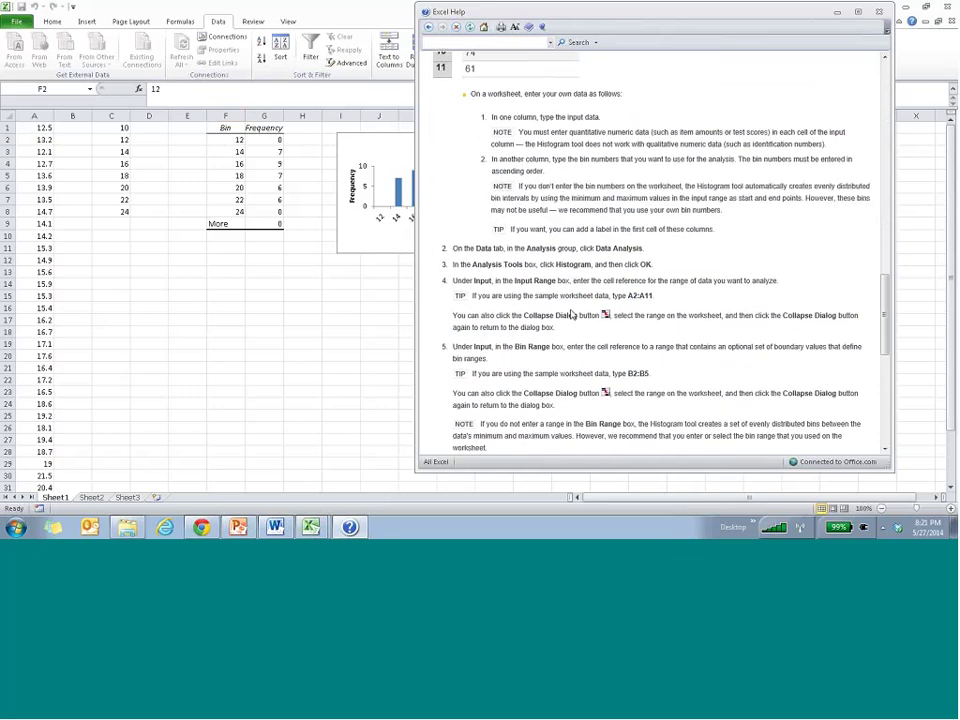
scroll(571, 311, "down", 2)
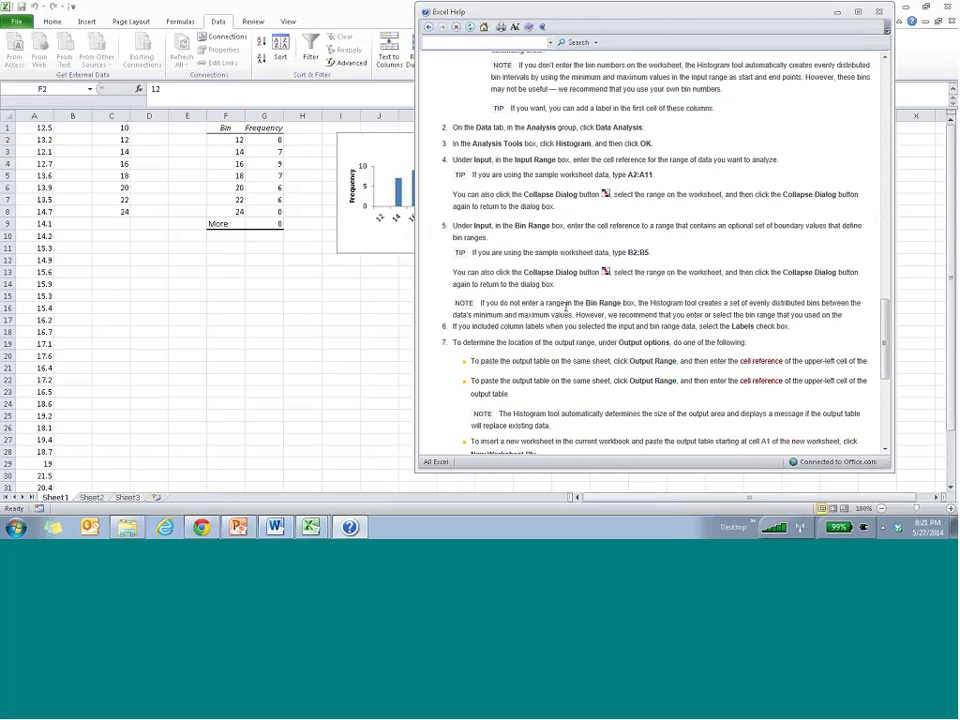
scroll(567, 309, "down", 1)
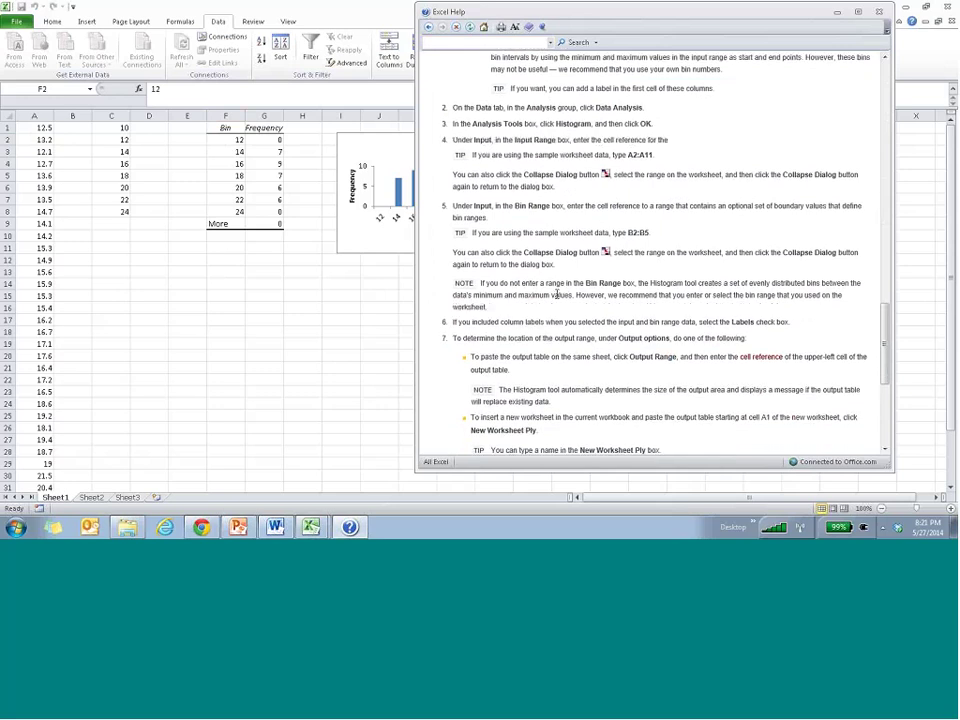
scroll(556, 295, "down", 2)
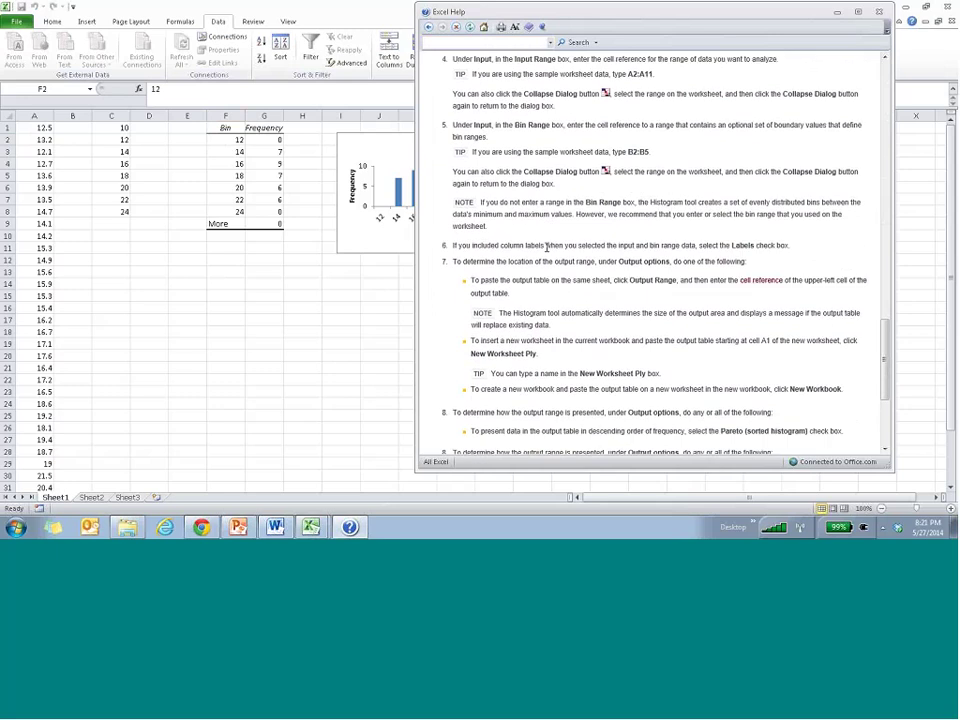
scroll(547, 247, "down", 1)
Step: Return to the article's example worksheet data and examine the sample Input Range and Bin Range values
scroll(547, 248, "up", 3)
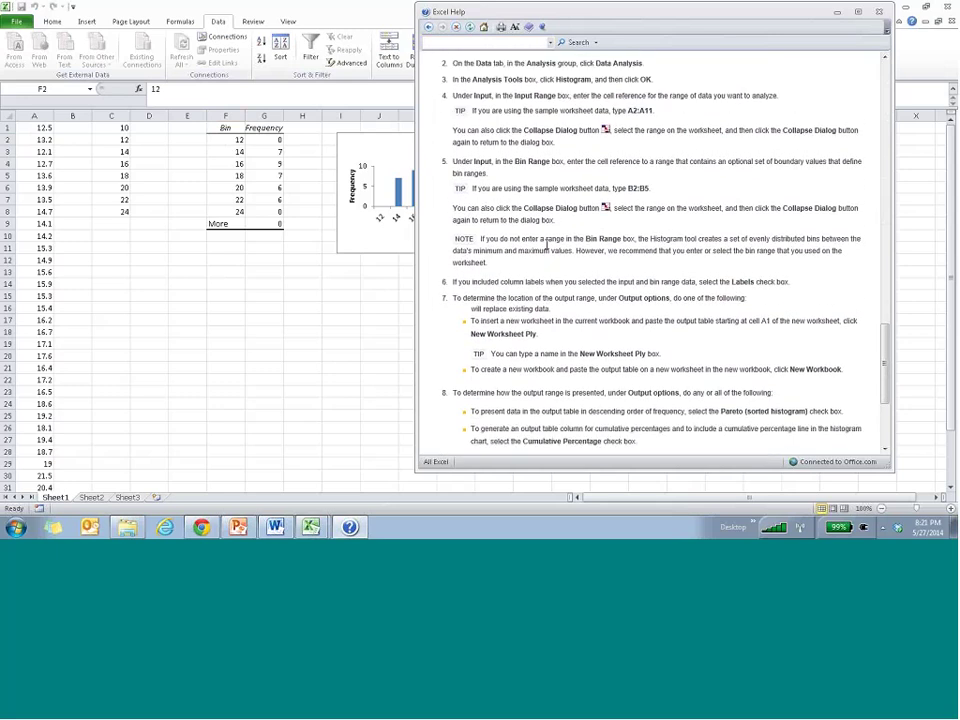
scroll(547, 248, "up", 1)
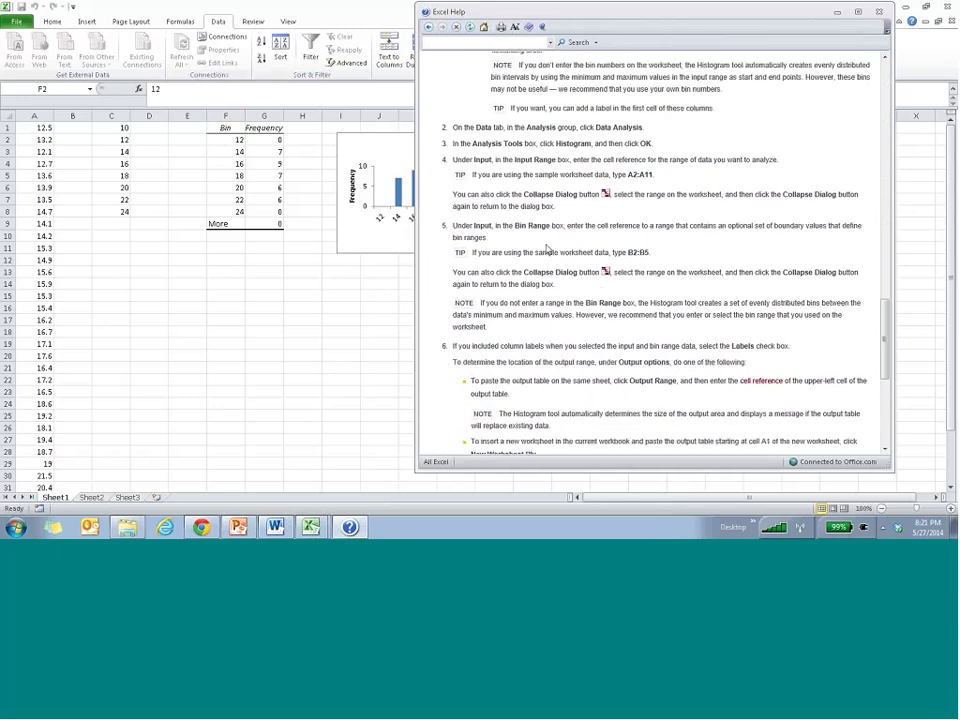
scroll(547, 248, "up", 3)
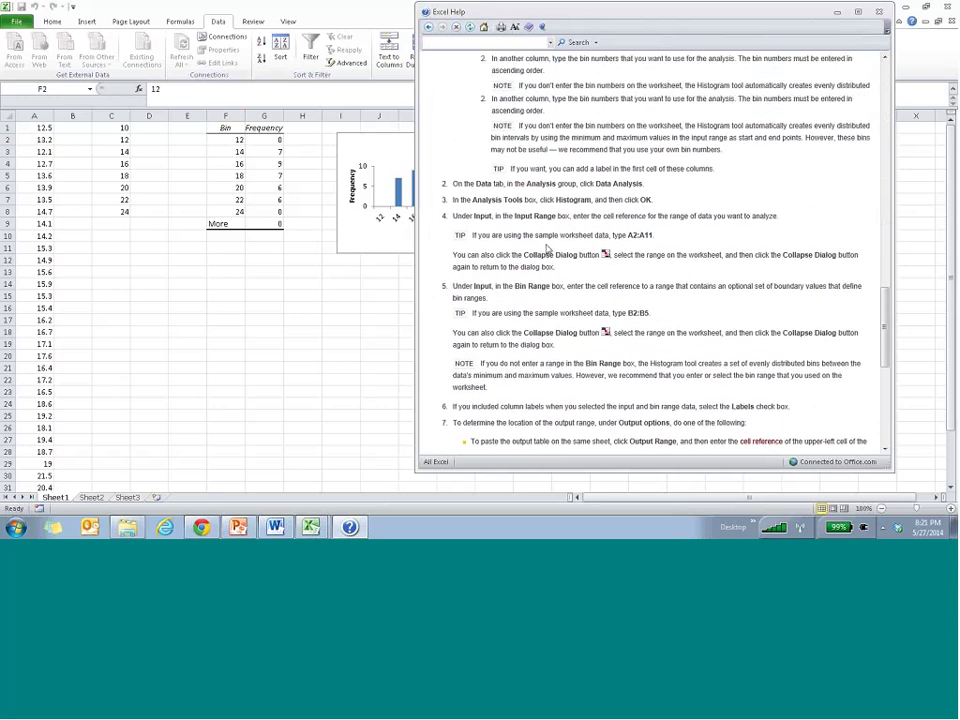
scroll(547, 246, "up", 1)
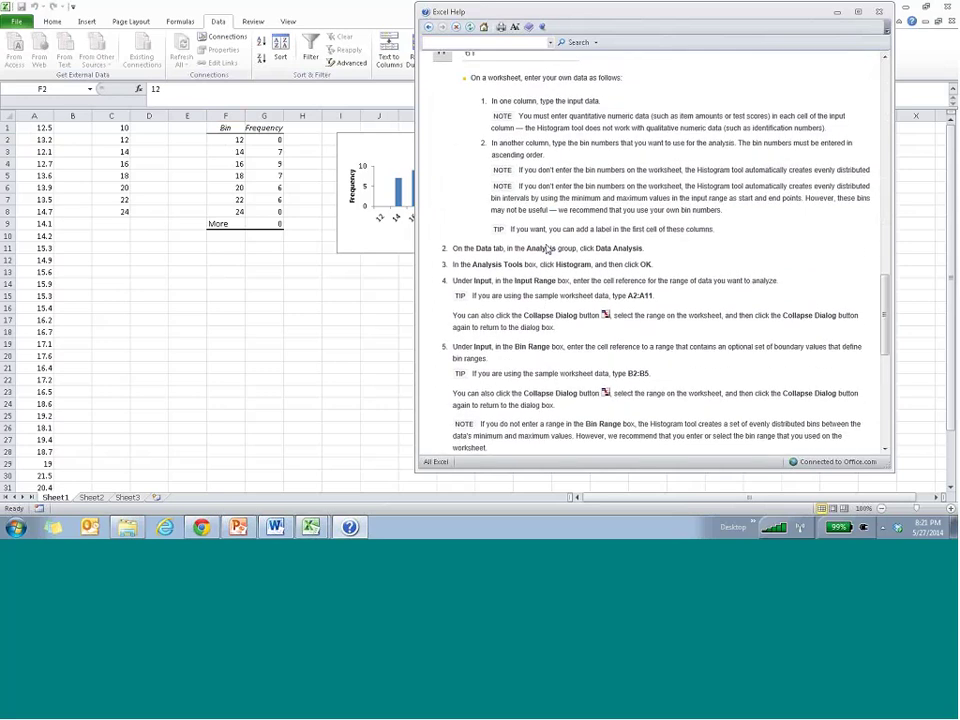
scroll(574, 302, "up", 6)
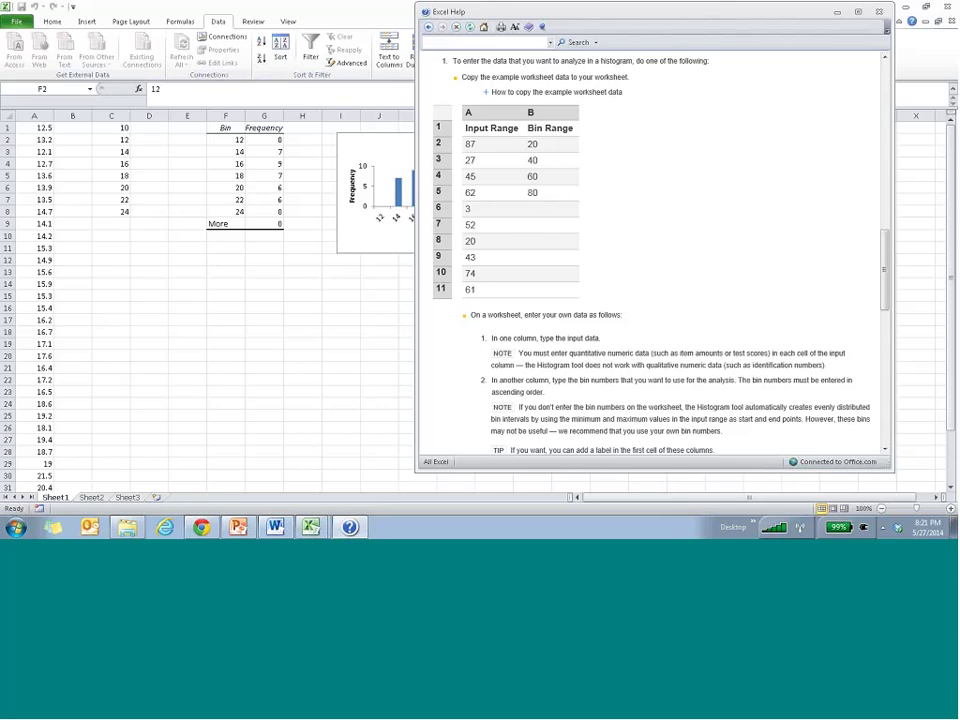
double_click(468, 209)
left_click(485, 176)
Step: Review the article's instructions on output options and bin ranges, and return to the Book1 worksheet
scroll(520, 290, "down", 1)
scroll(520, 290, "down", 15)
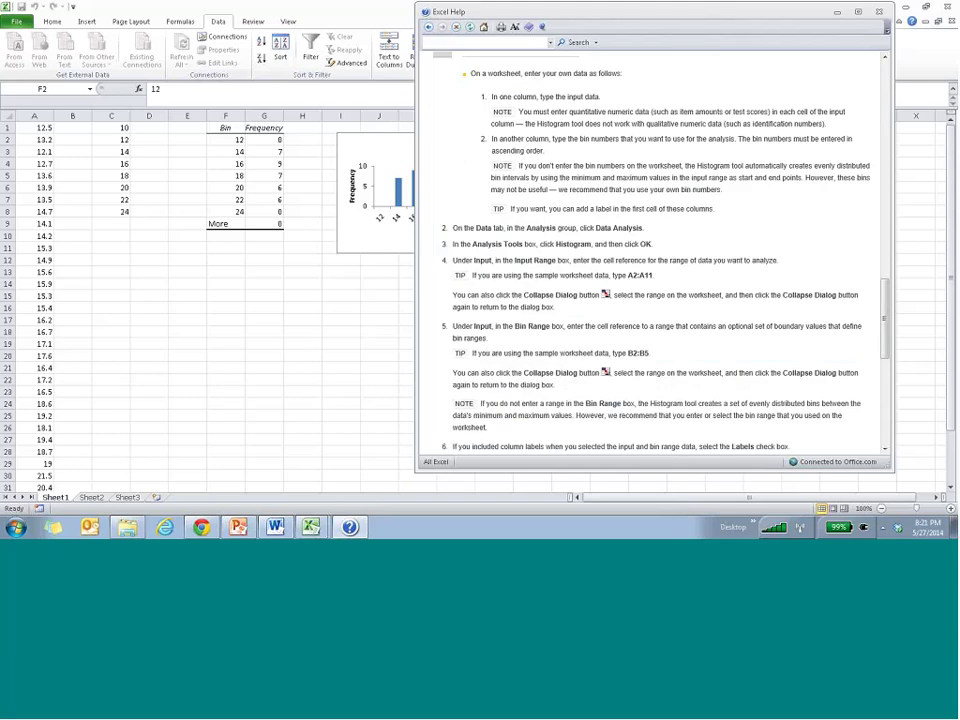
scroll(495, 263, "up", 3)
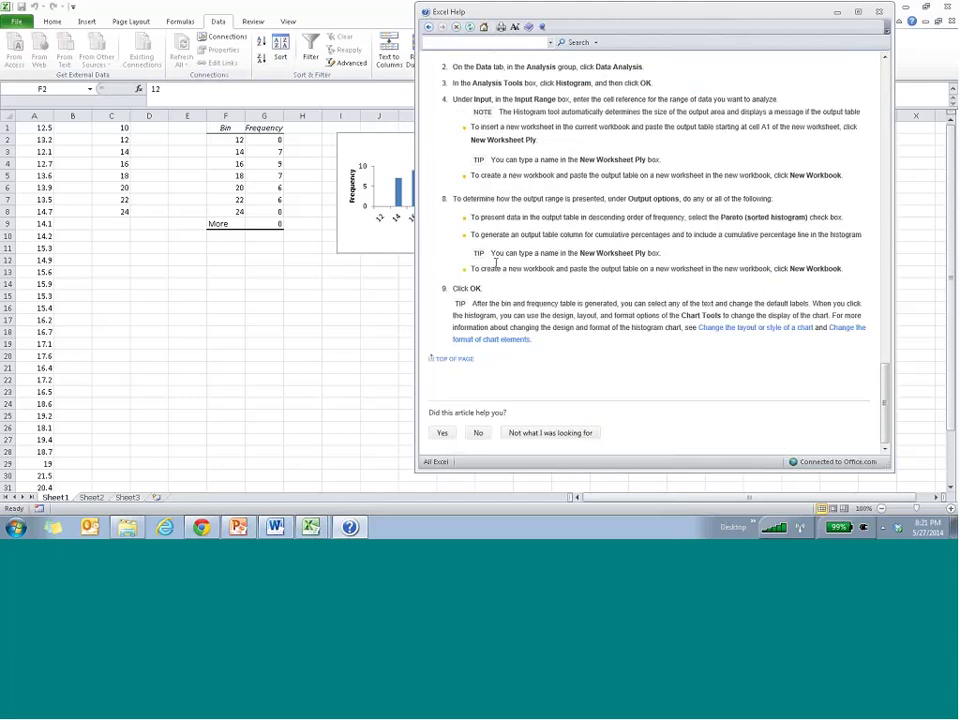
scroll(500, 250, "up", 6)
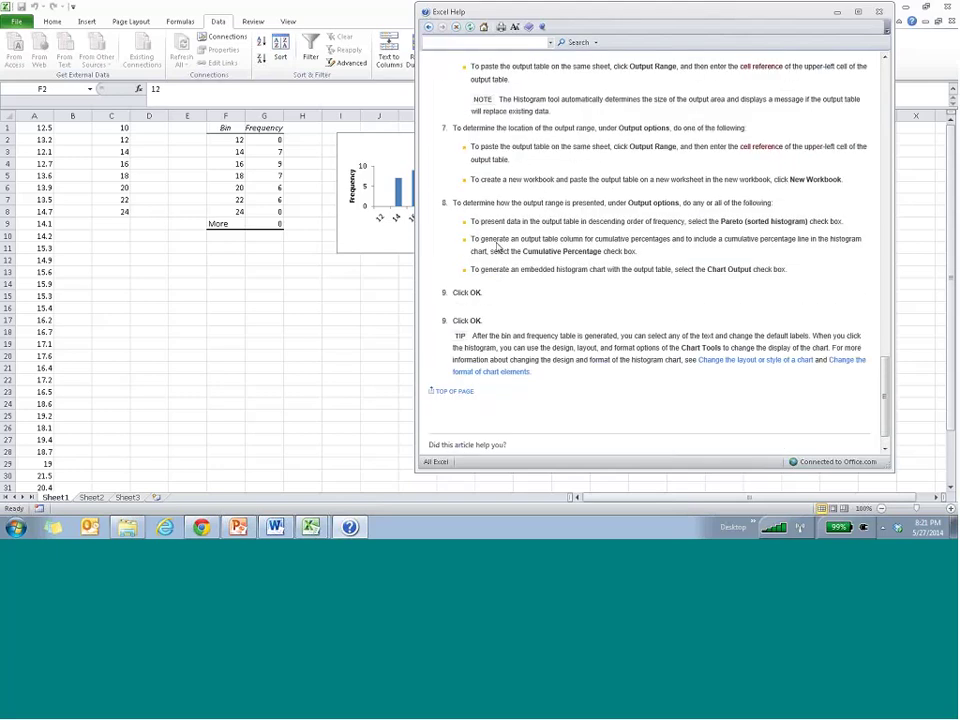
scroll(509, 252, "up", 5)
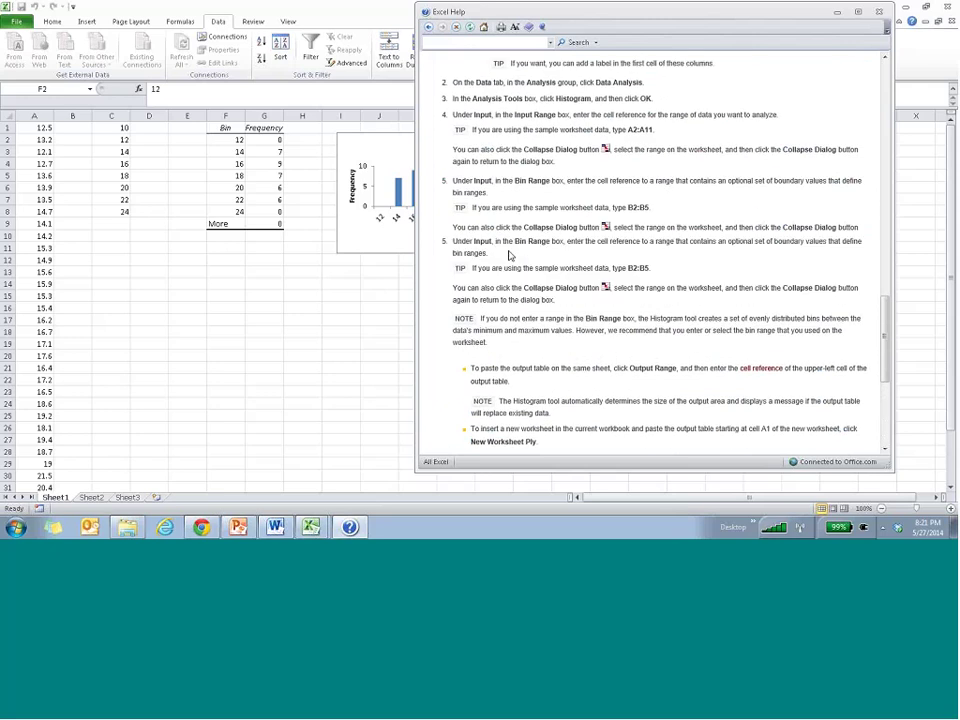
left_click(42, 224)
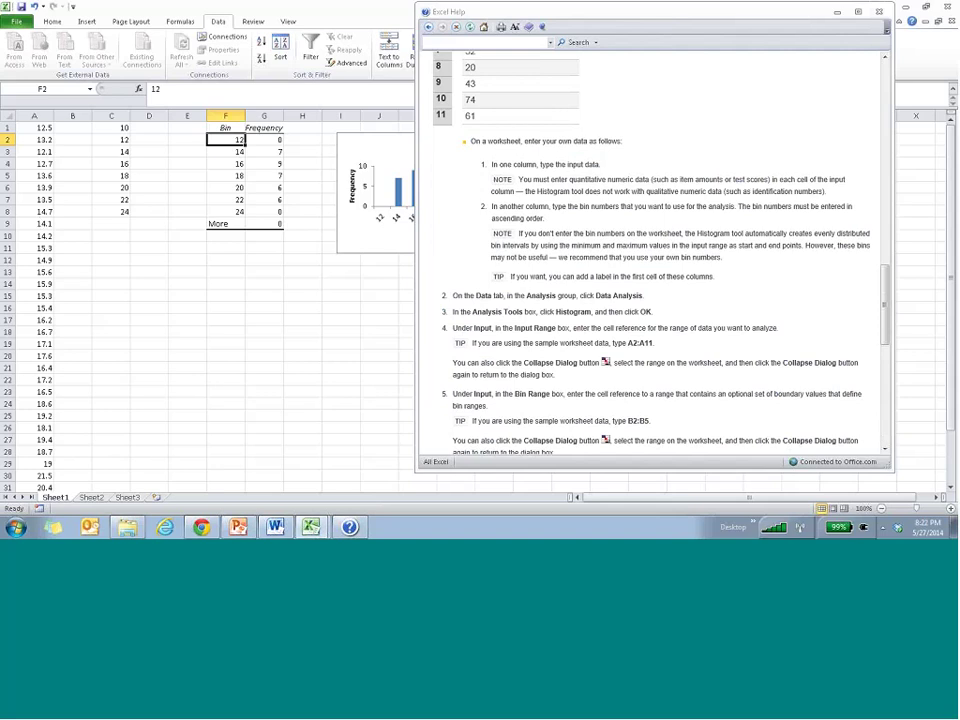
Step: Review the help article's sample data and notes on entering bin numbers and ranges, and close the help window
scroll(490, 278, "up", 4)
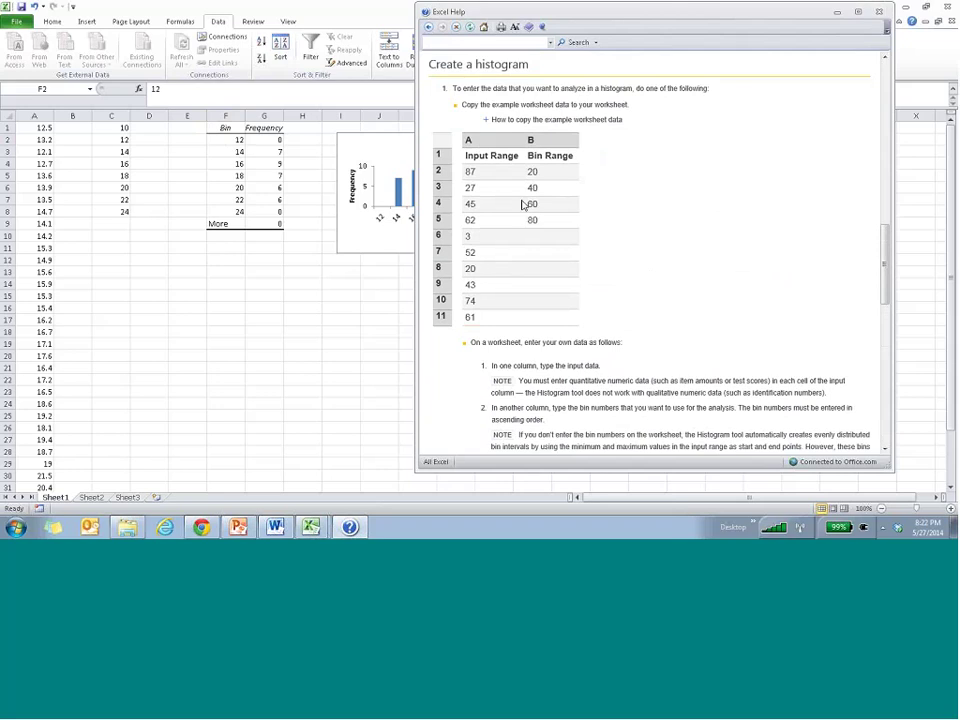
scroll(519, 210, "down", 2)
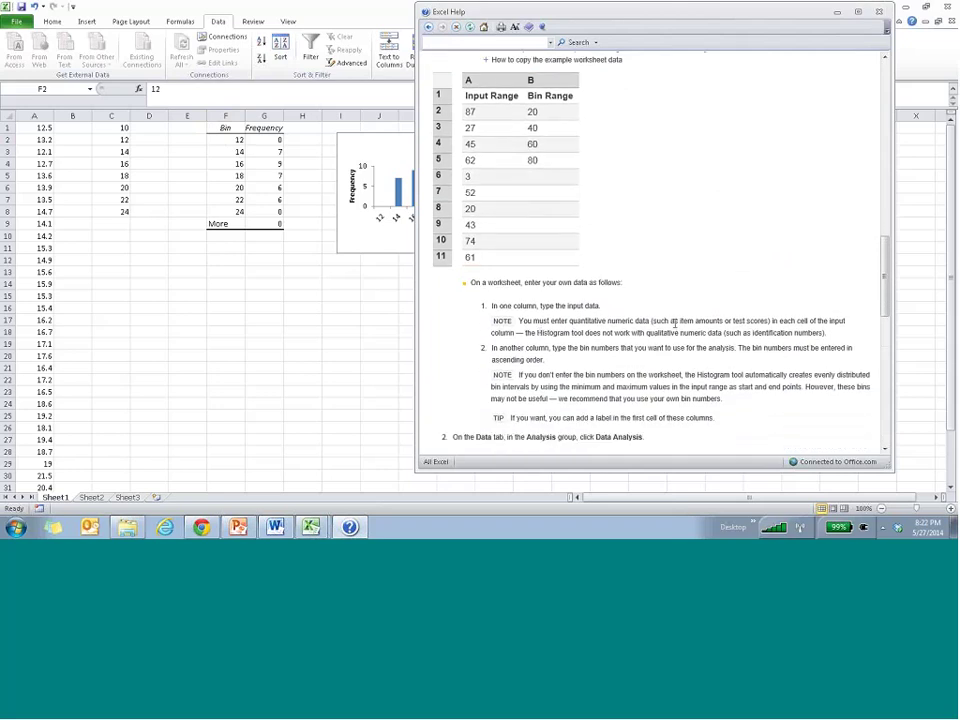
scroll(545, 347, "down", 3)
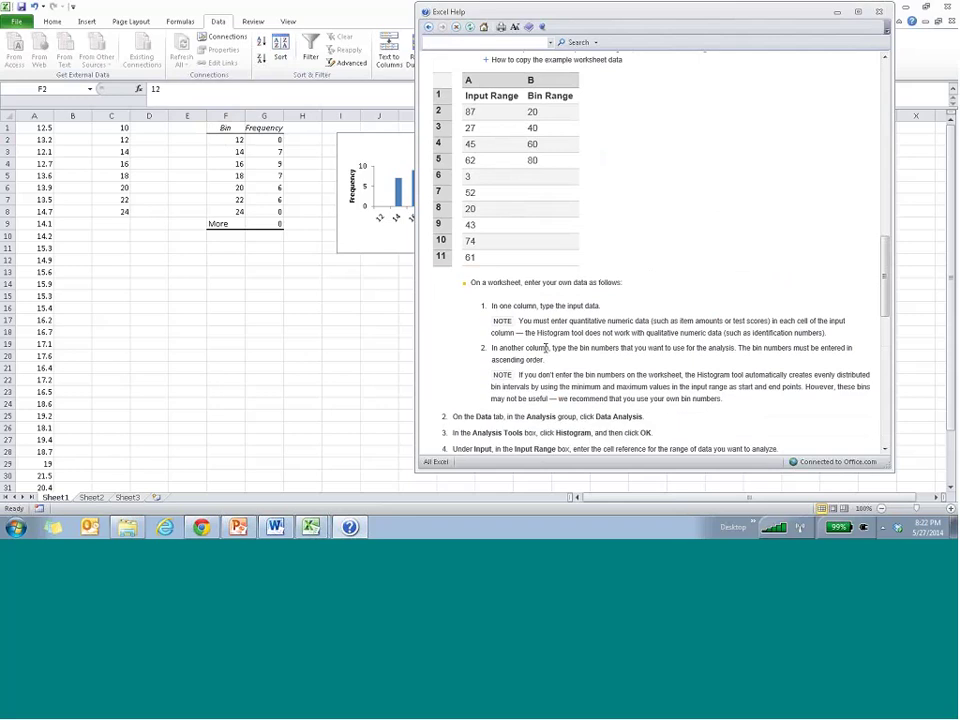
scroll(531, 308, "down", 3)
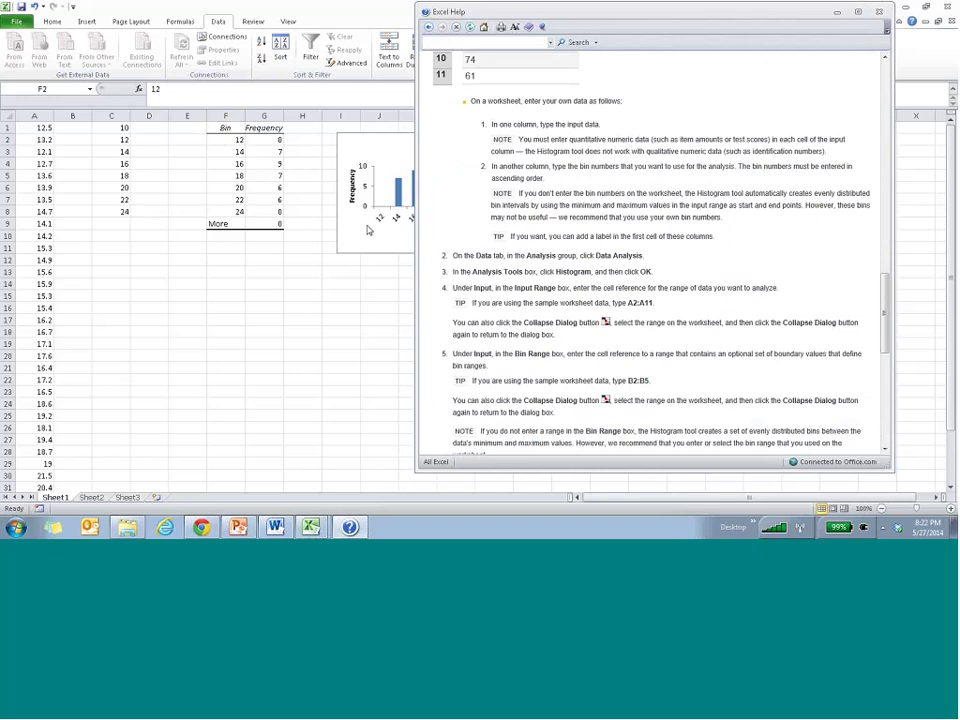
left_click(311, 230)
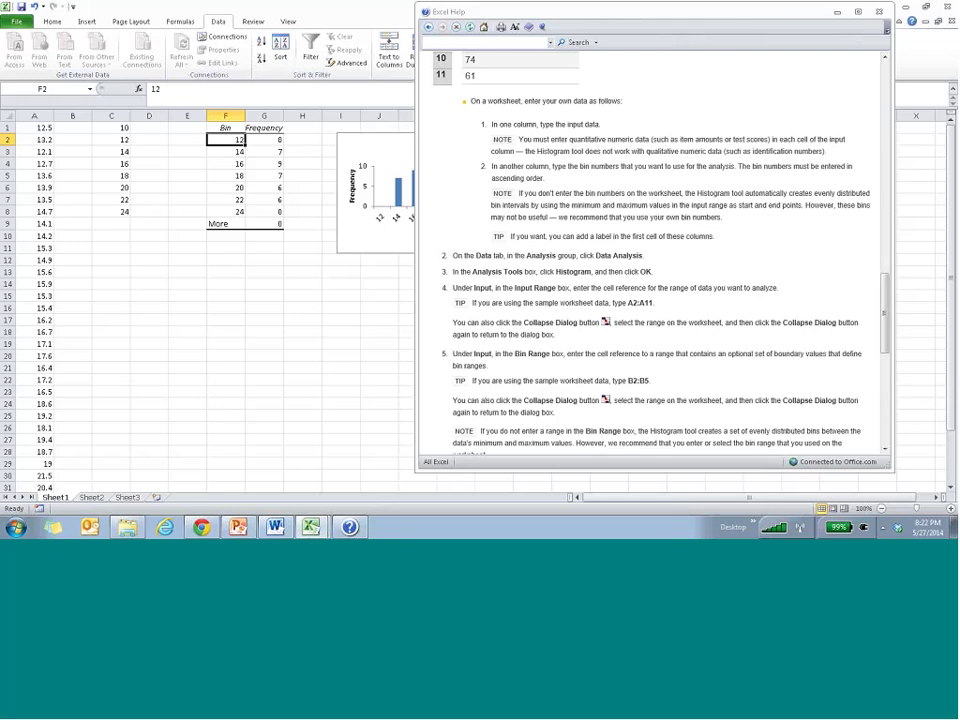
left_click(881, 11)
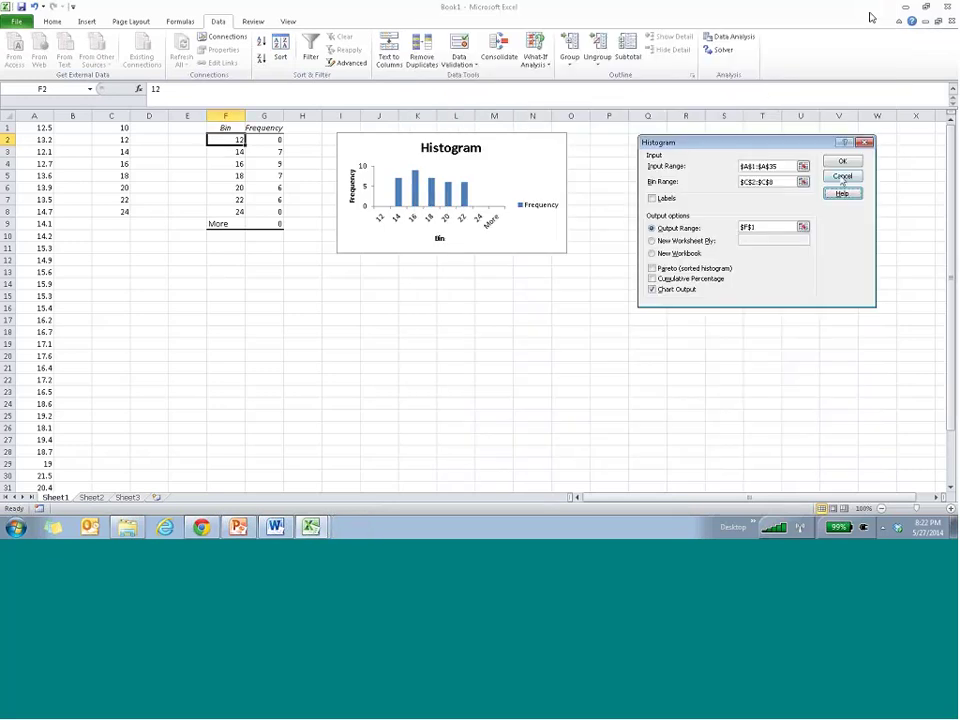
Step: Clear the Bin Range of the Histogram analysis so that no bins are specified
left_click(760, 182)
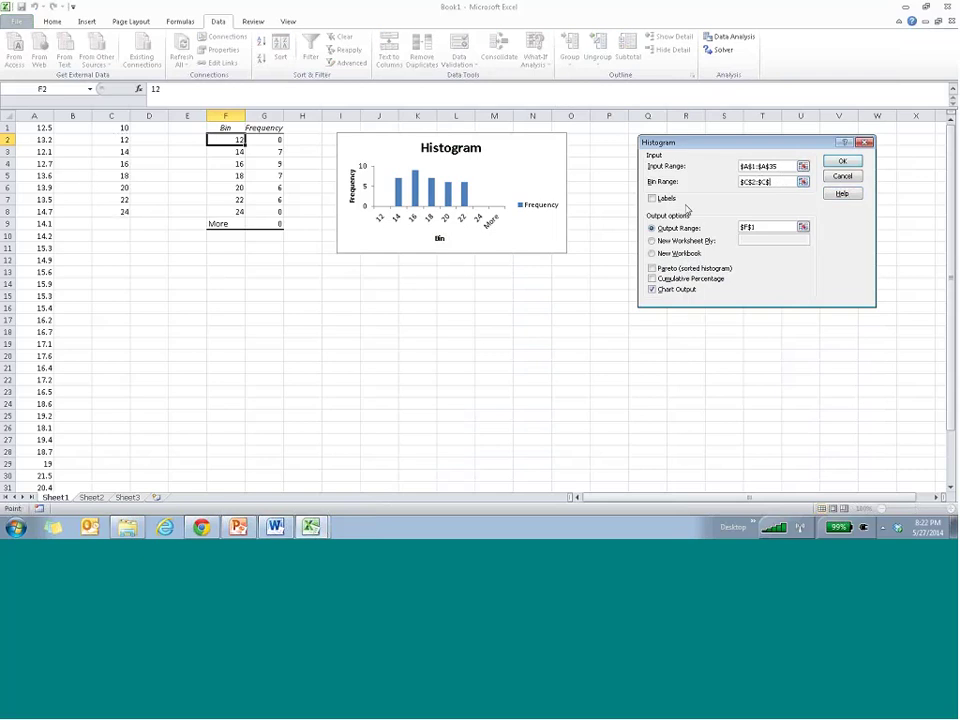
key("BackSpace")
key("BackSpace")
key("BackSpace")
key("BackSpace")
key("BackSpace")
key("BackSpace")
key("BackSpace")
key("BackSpace")
key("BackSpace")
Step: Set the histogram's Output Range to cell C14 and generate the frequency table and chart
left_click(803, 227)
left_click(110, 284)
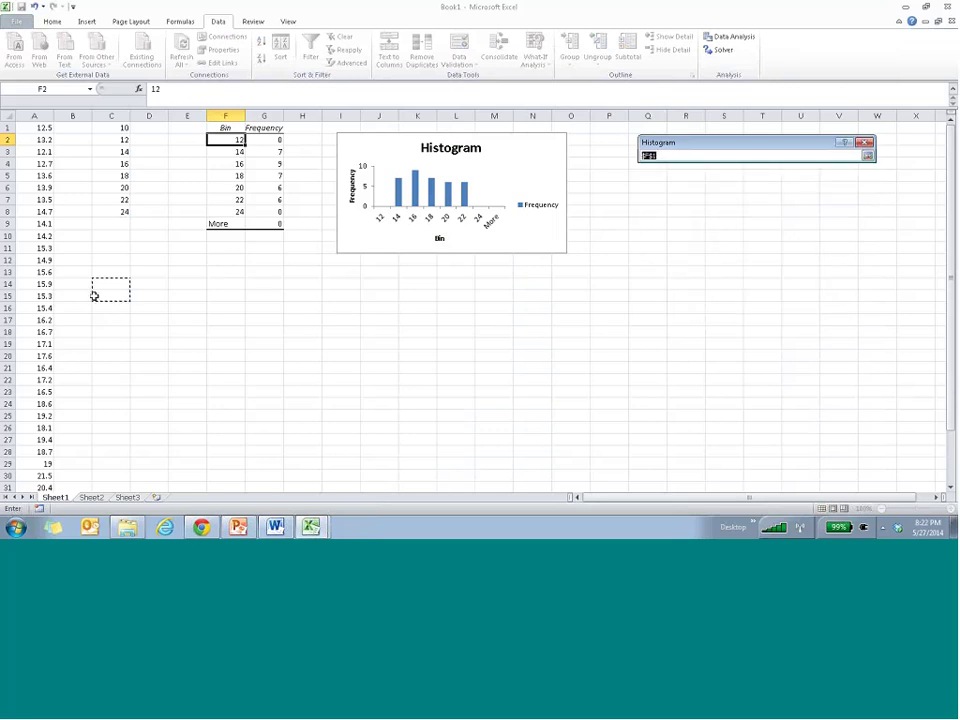
key("Return")
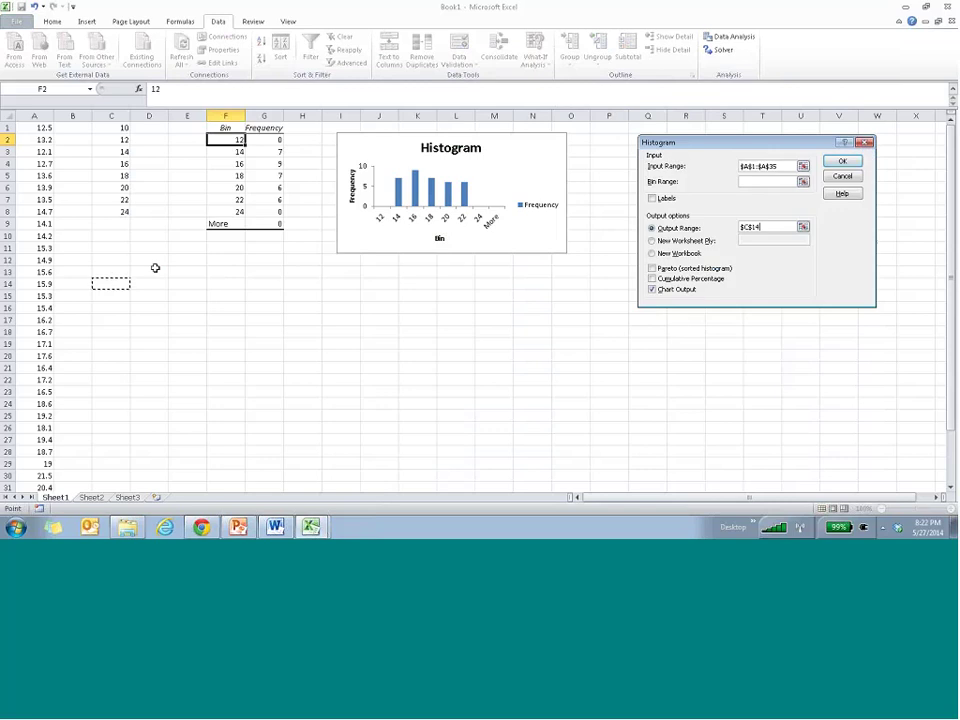
left_click(838, 164)
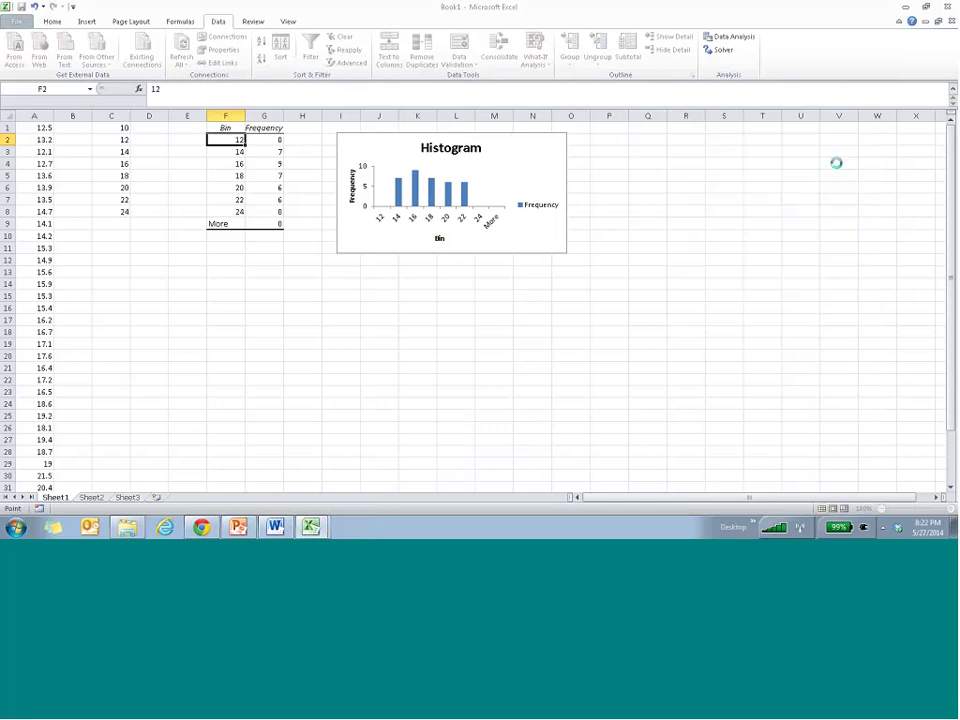
Step: Compare the first automatically generated bin with the entered bins in column C and the data in column A
left_click(148, 296)
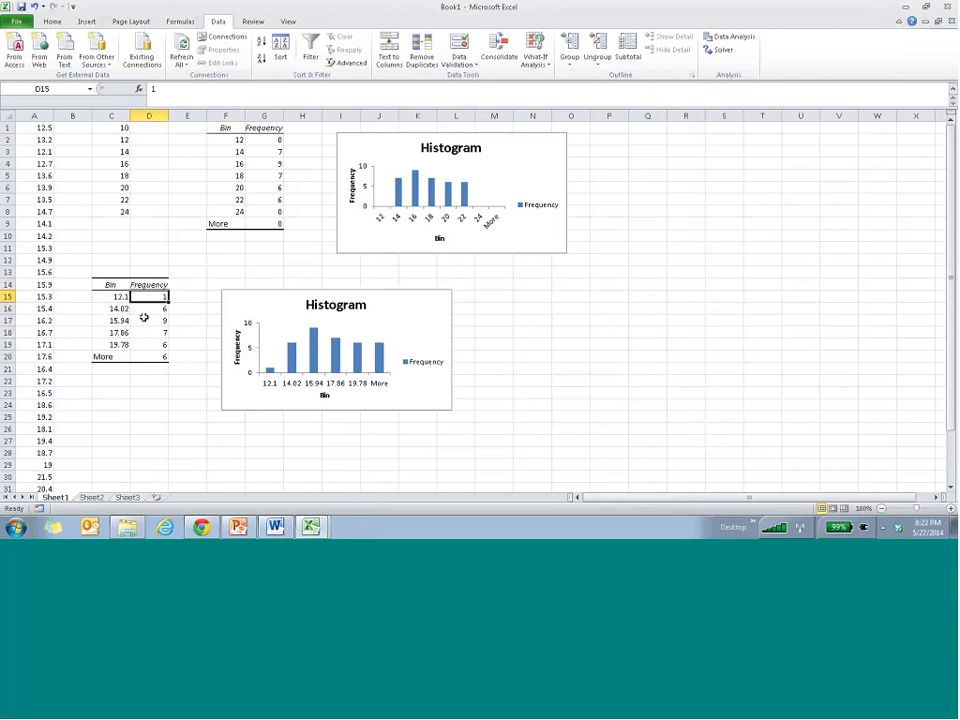
left_click(116, 140)
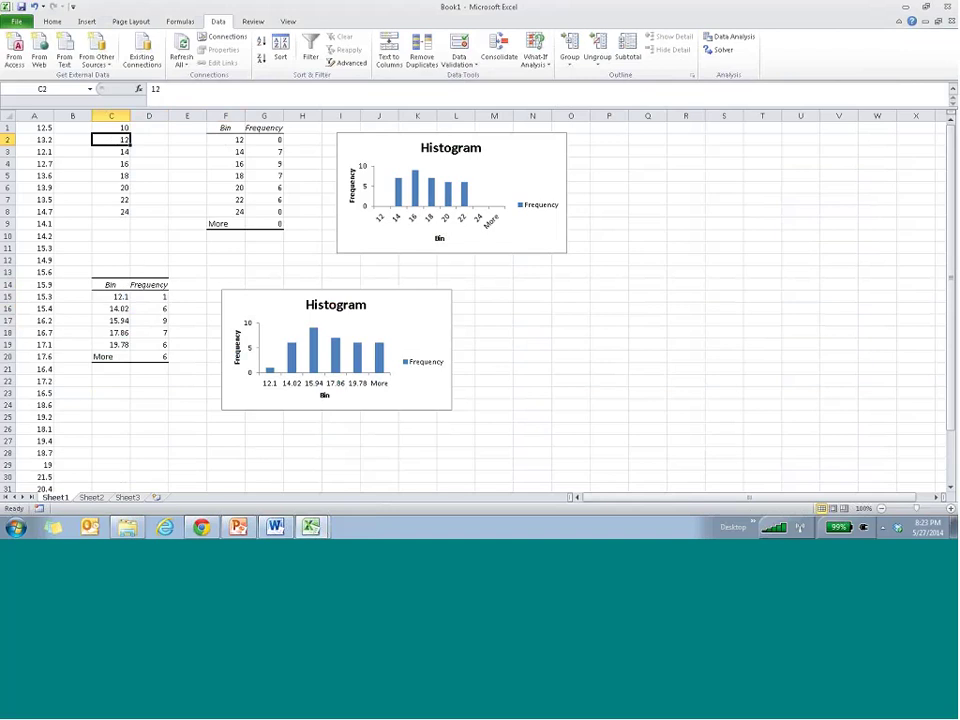
left_click(120, 298)
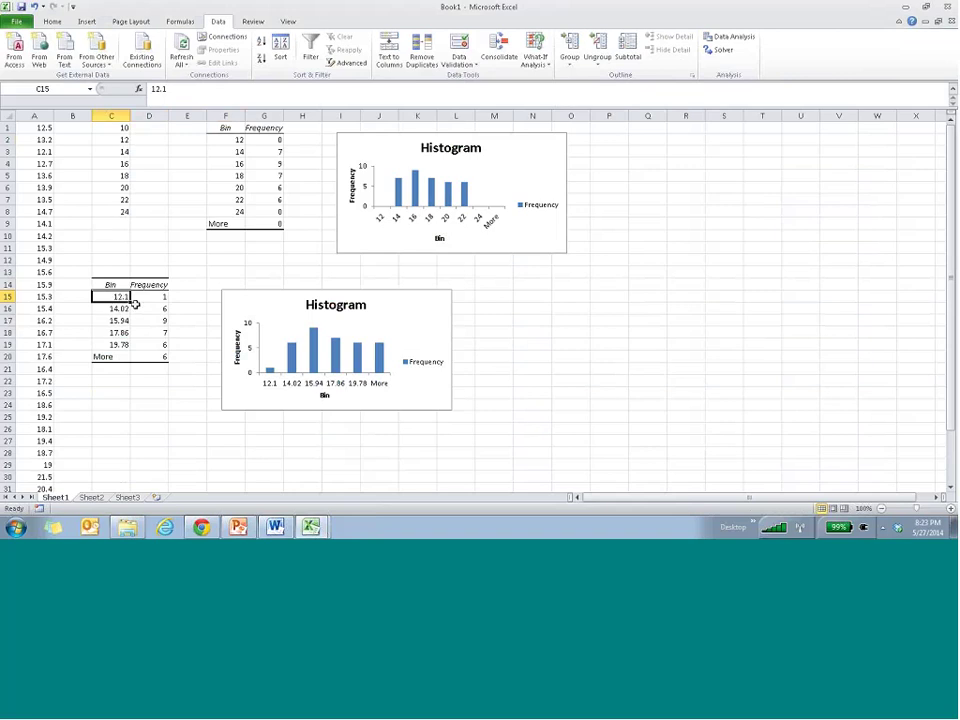
left_click(48, 463)
scroll(10, 402, "down", 2)
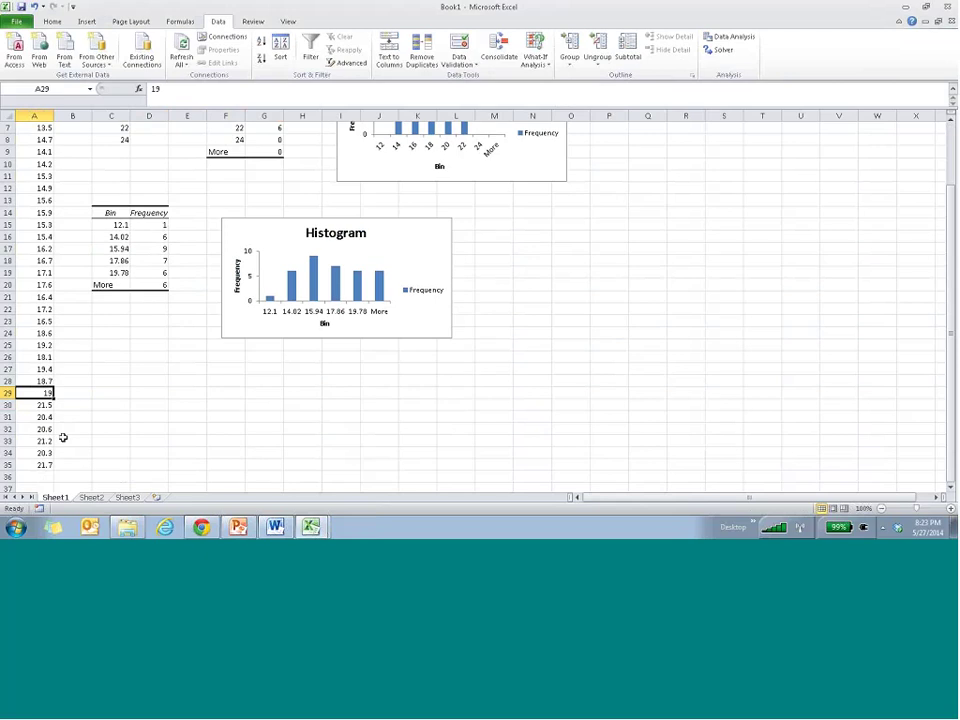
scroll(29, 266, "up", 2)
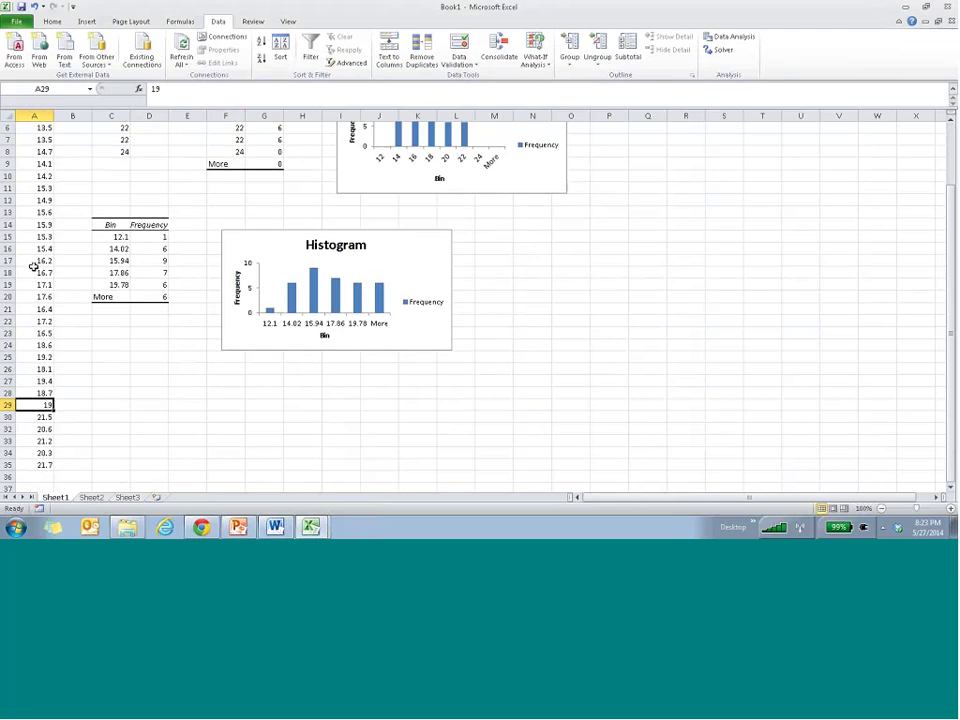
scroll(29, 266, "up", 1)
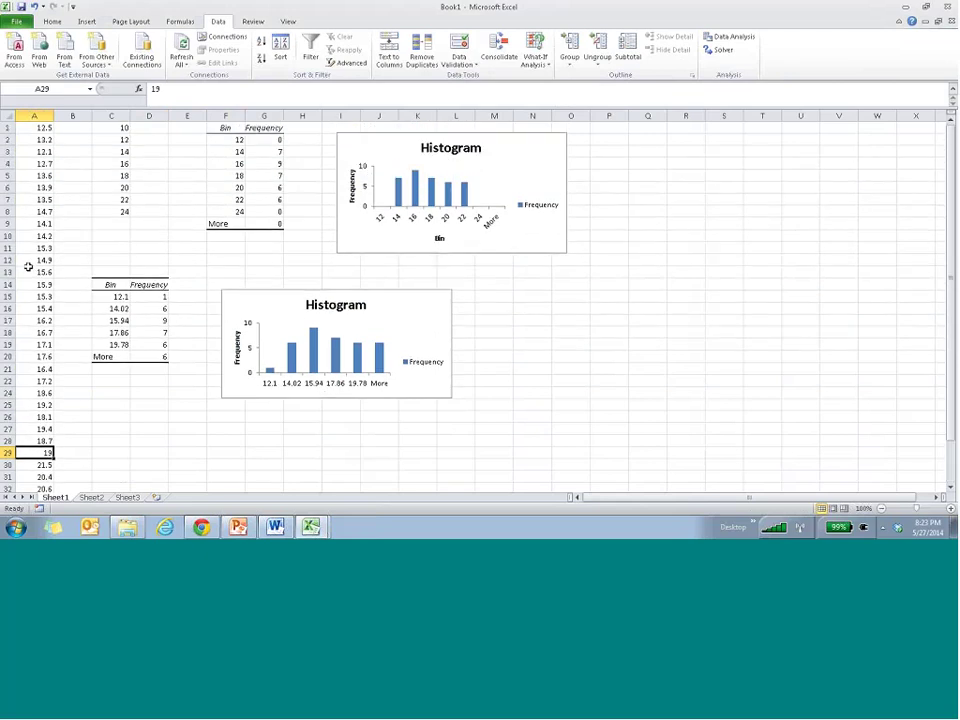
left_click(38, 151)
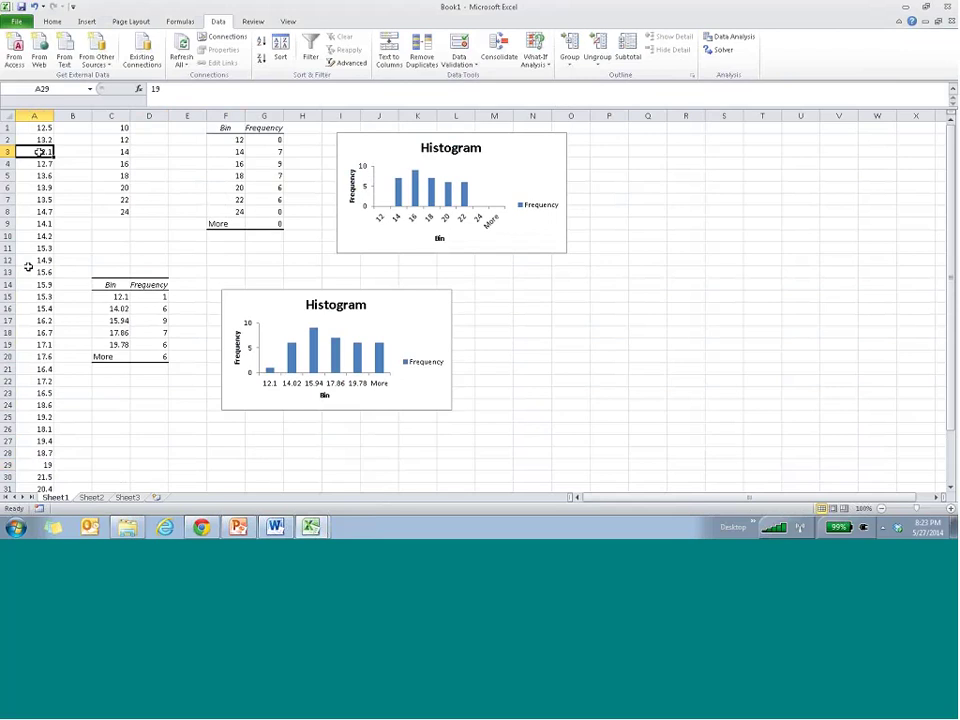
Step: Examine the frequencies of the first two automatic bins and check the first one against the data value in A3
left_click(120, 297)
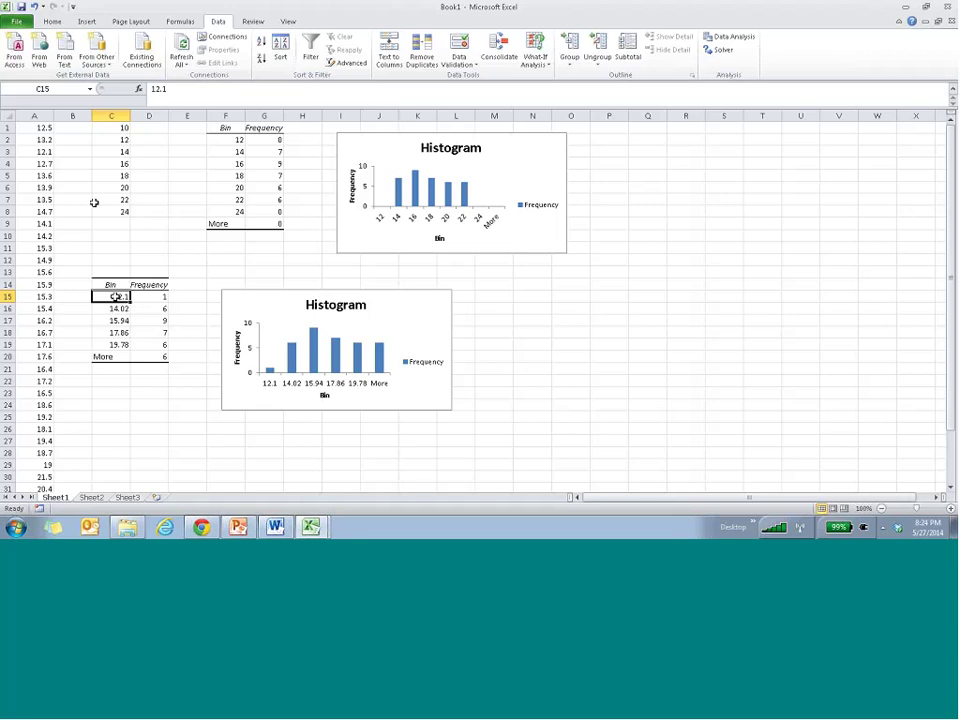
key("Right")
mouse_move(45, 151)
left_mouse_down()
mouse_move(67, 152)
mouse_move(45, 152)
left_mouse_up()
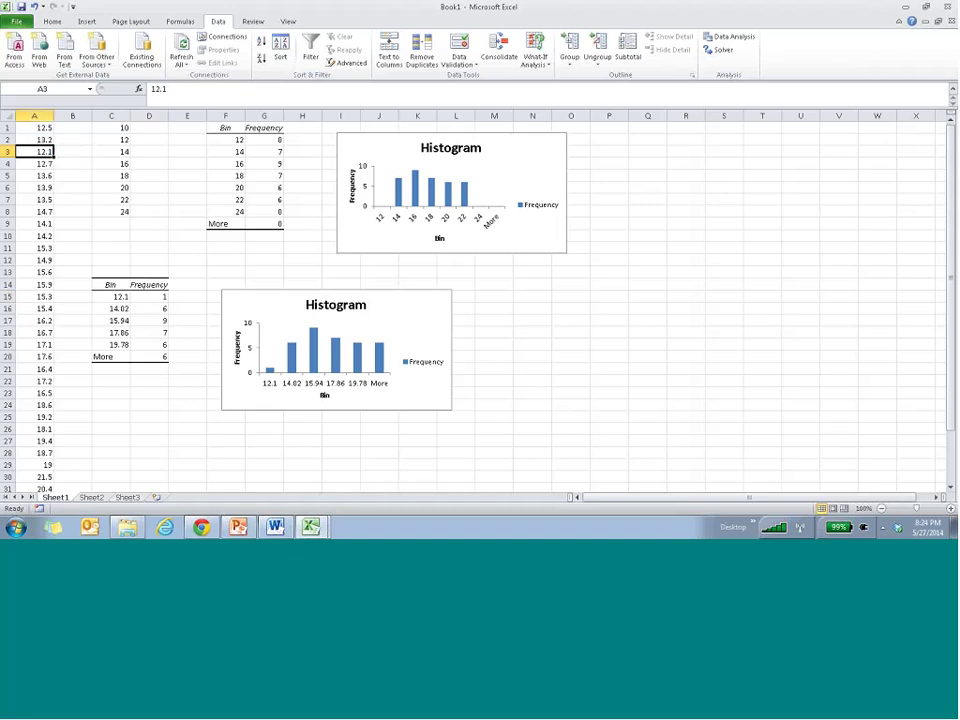
left_click(120, 297)
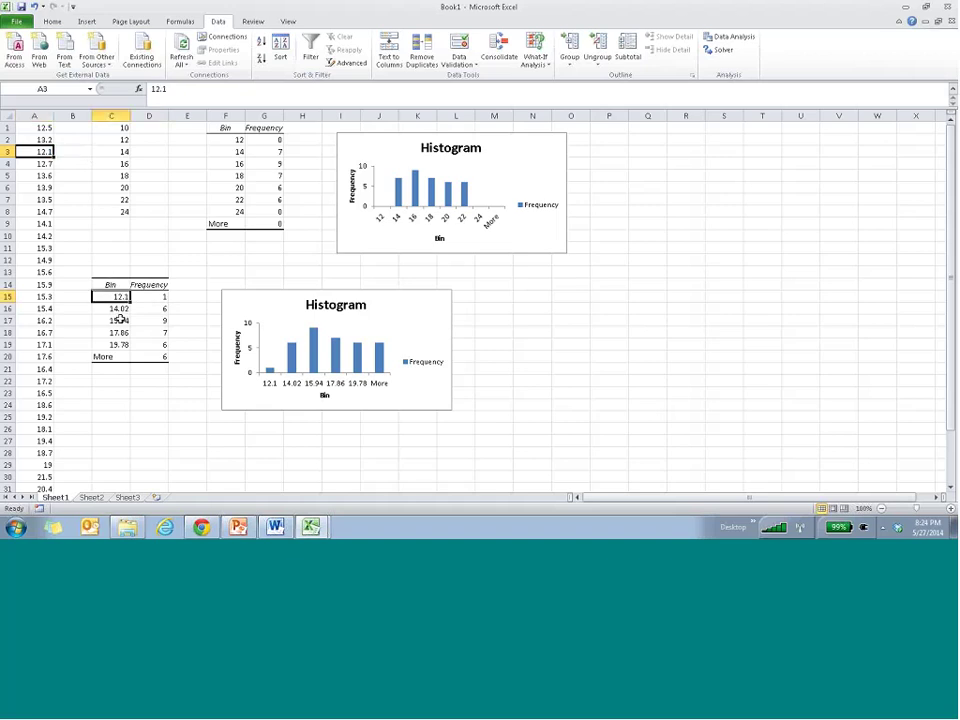
key("Right")
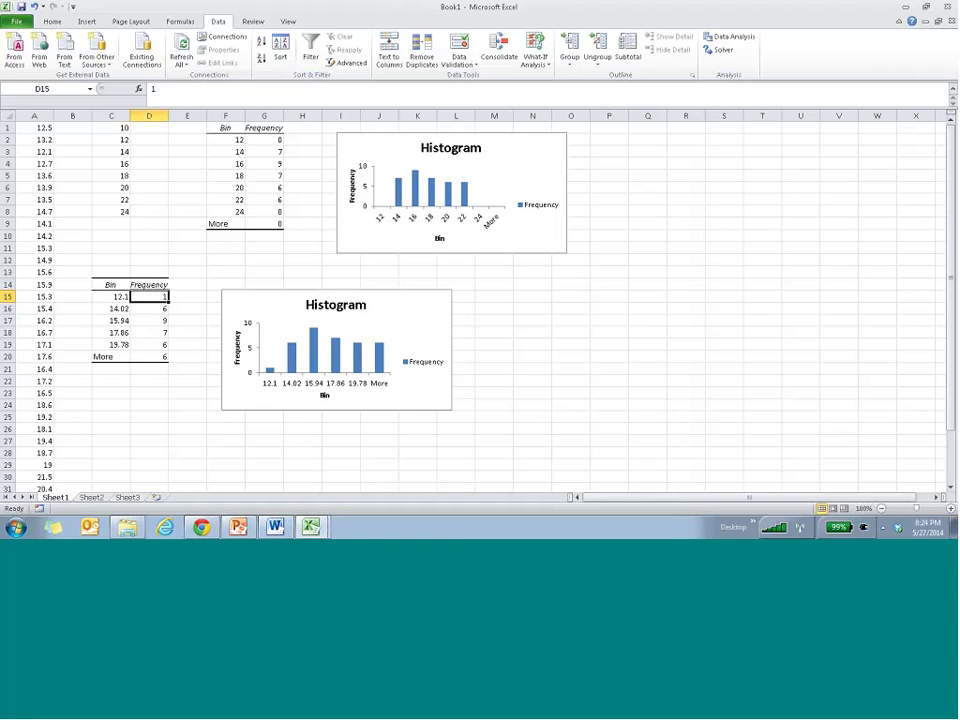
left_click(118, 308)
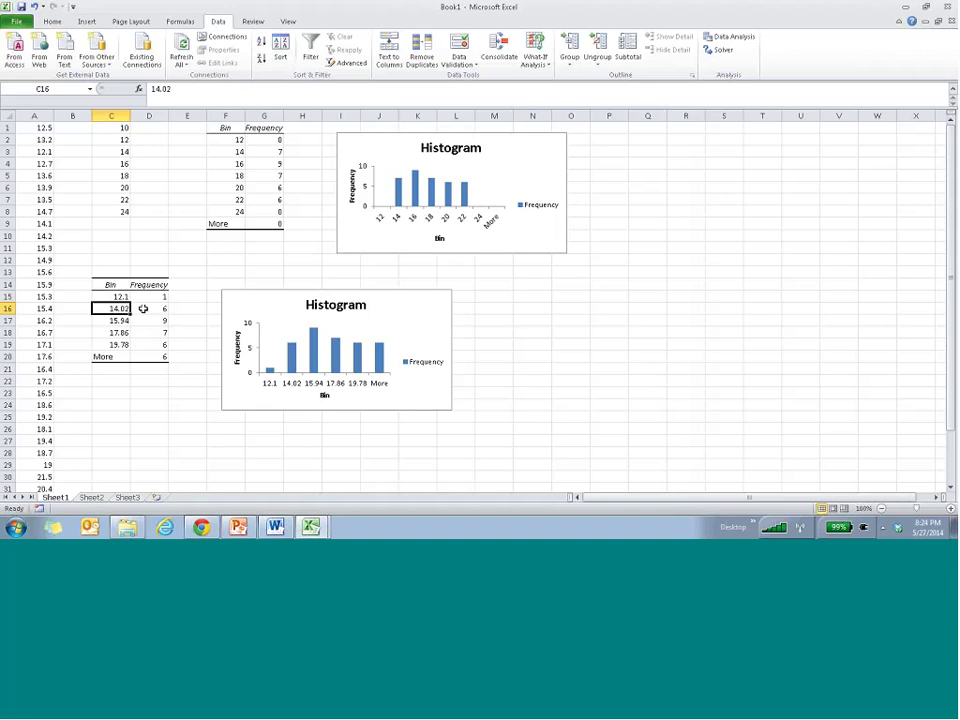
left_click(143, 309)
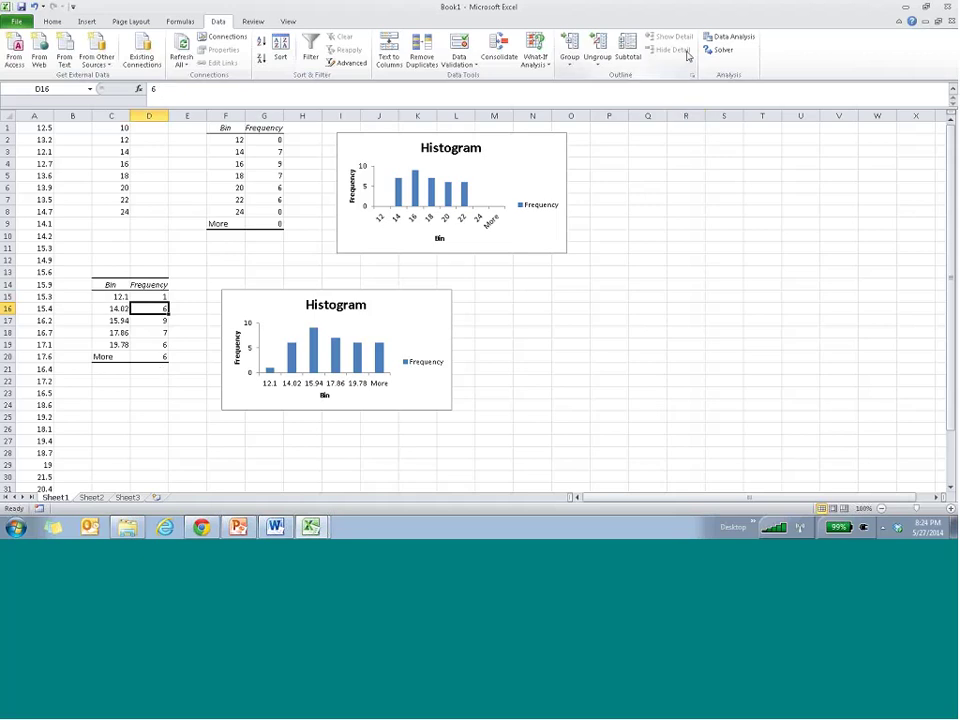
left_click(730, 37)
left_click(845, 190)
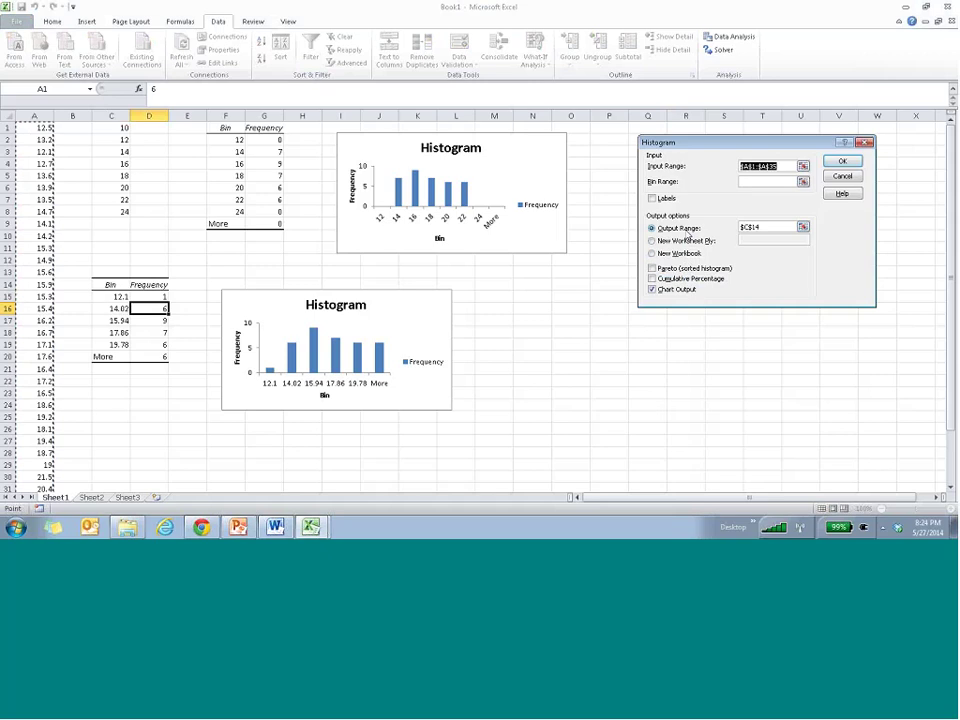
left_click(841, 176)
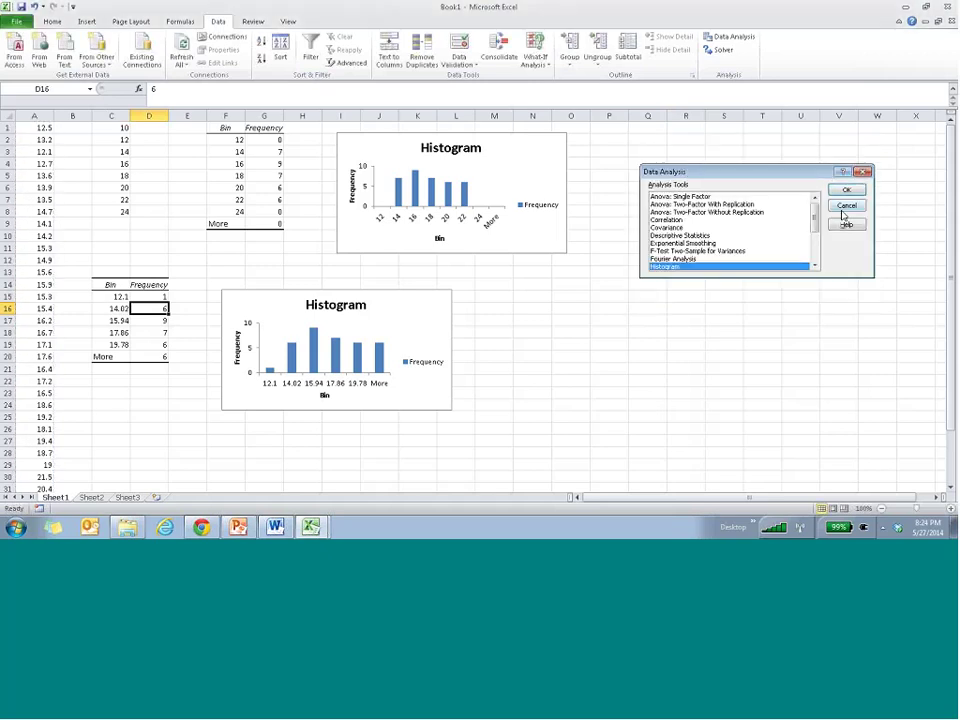
left_click(846, 205)
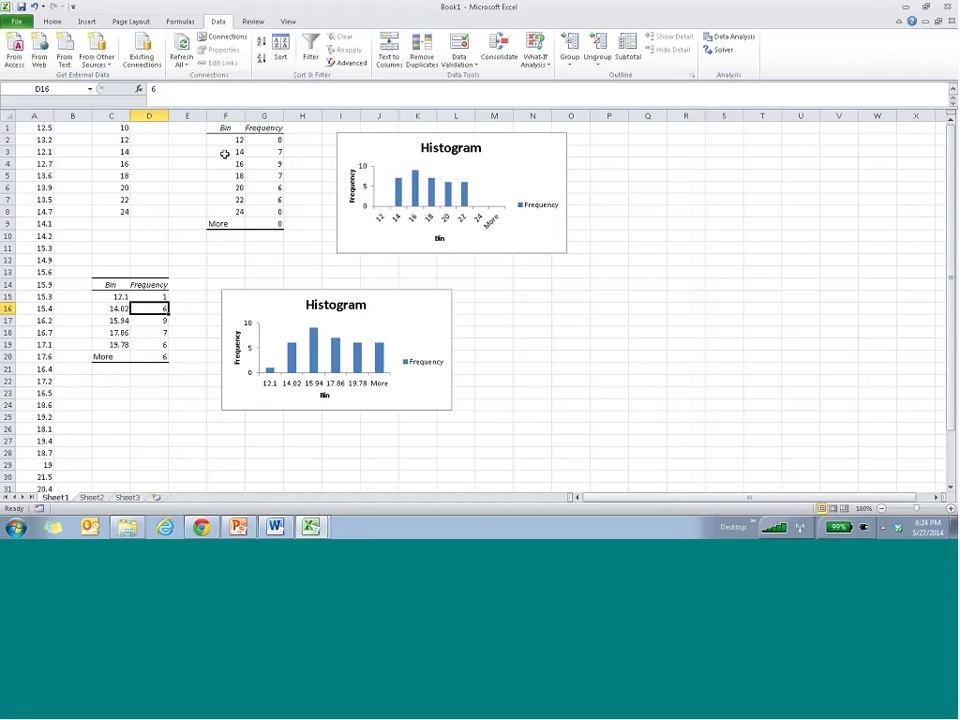
Step: Delete columns F through U, including the first histogram table and both charts
left_click(108, 128)
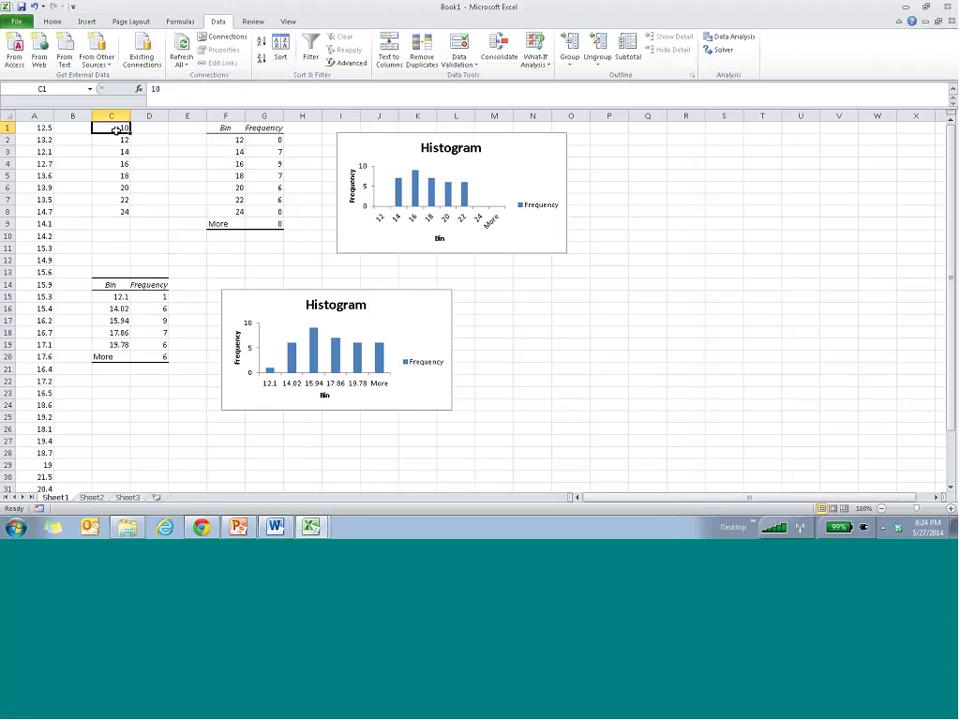
left_click_drag(225, 116, 290, 116)
left_click_drag(372, 125, 782, 176)
right_click(782, 176)
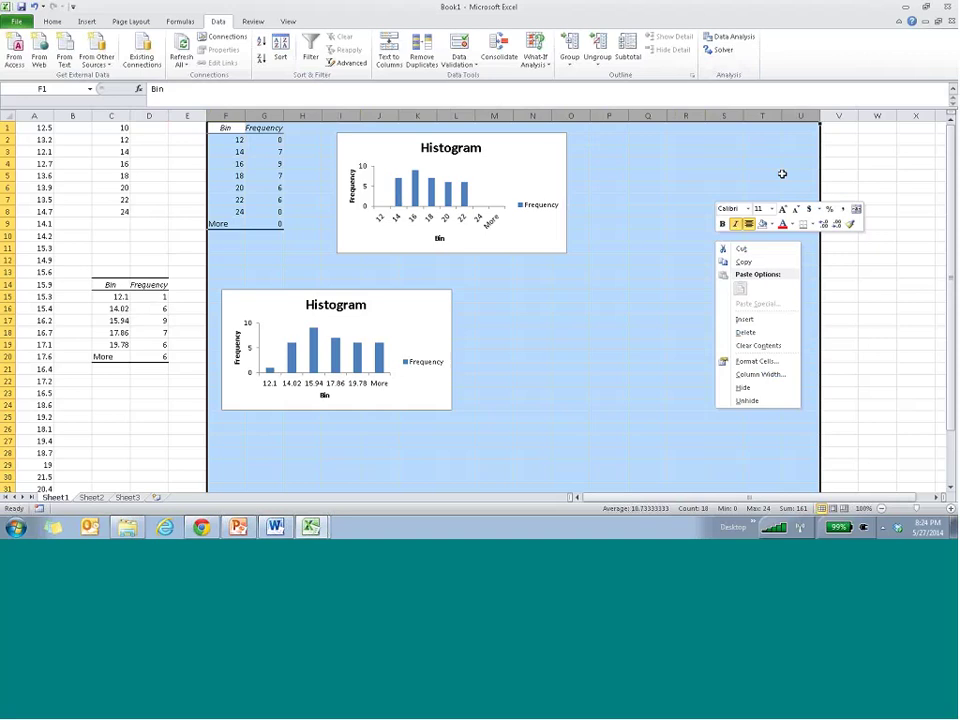
left_click(731, 322)
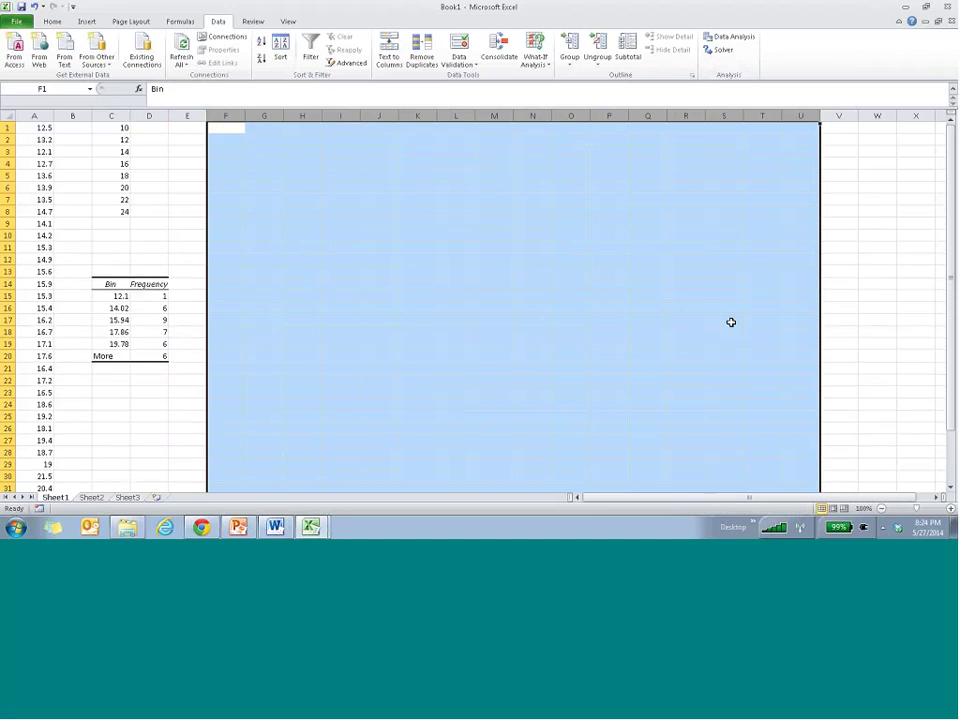
Step: Start a new Histogram analysis of the column A data and set its Bin Range to C1:C7
left_click(231, 129)
left_click(726, 37)
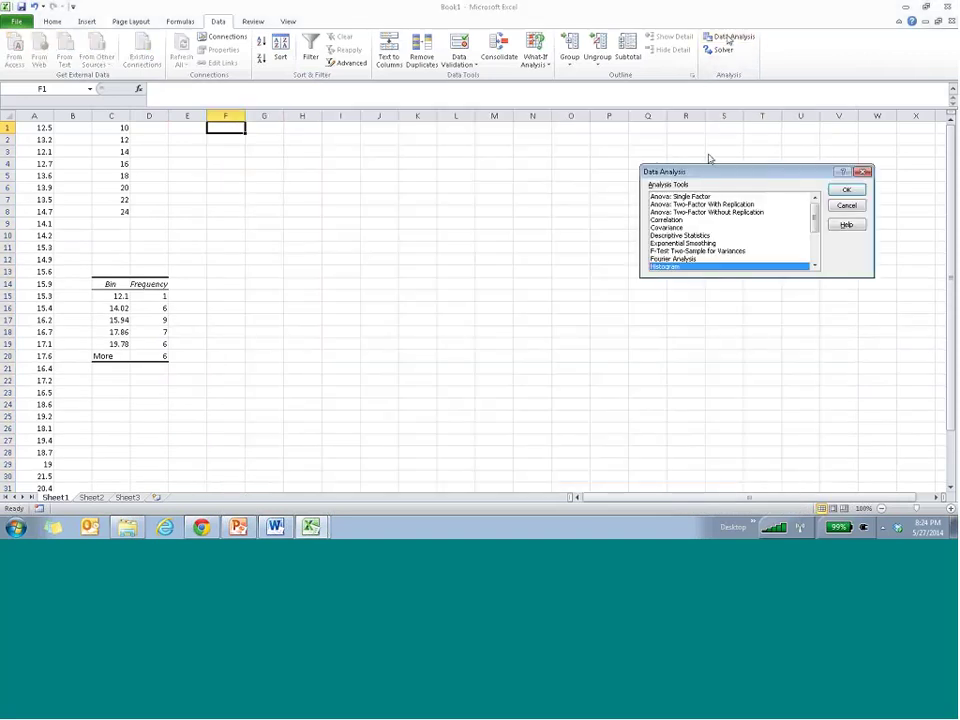
left_click(853, 196)
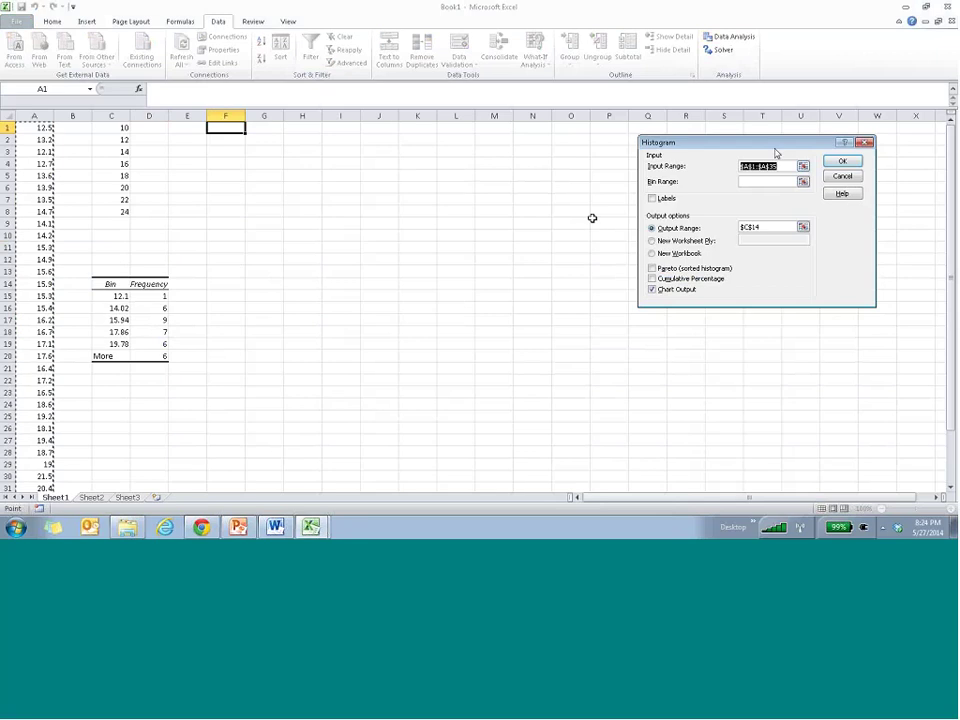
left_click(802, 182)
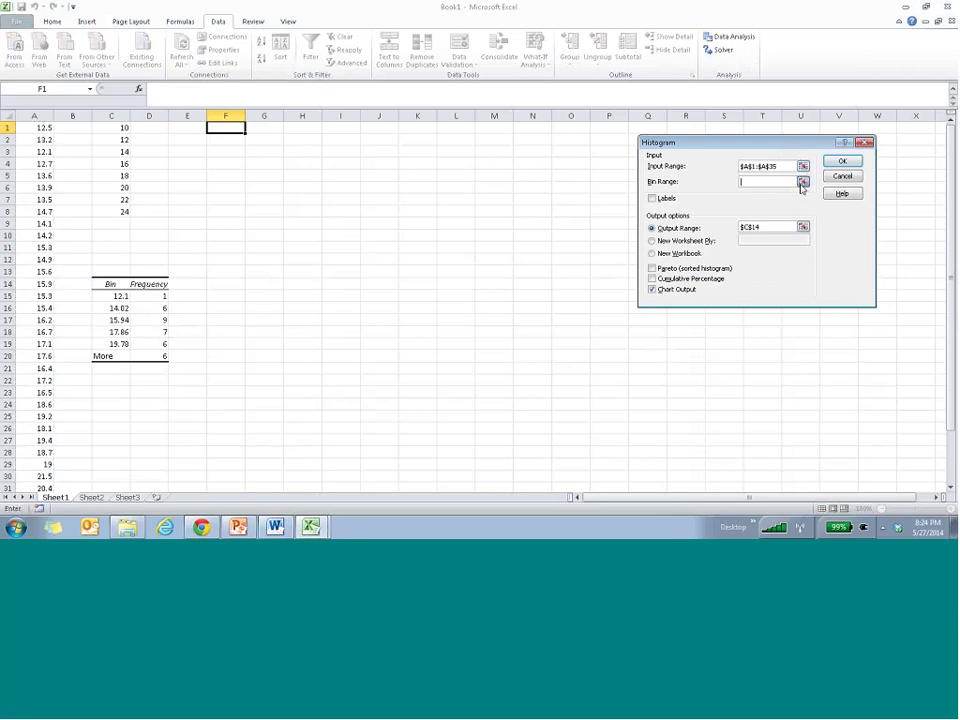
left_click(123, 129)
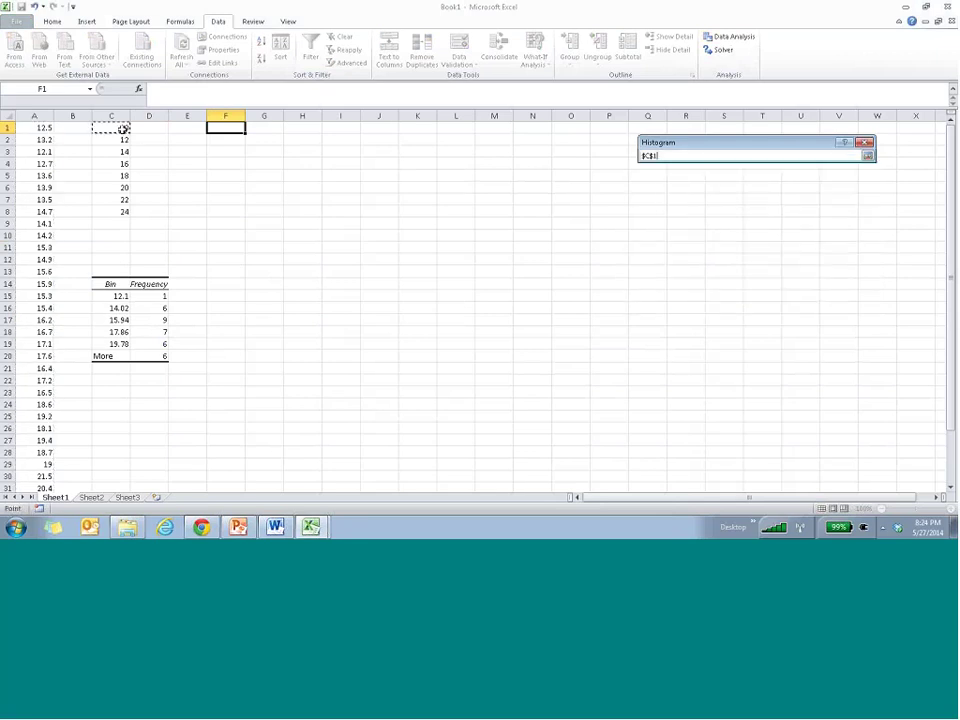
left_click_drag(123, 129, 124, 200)
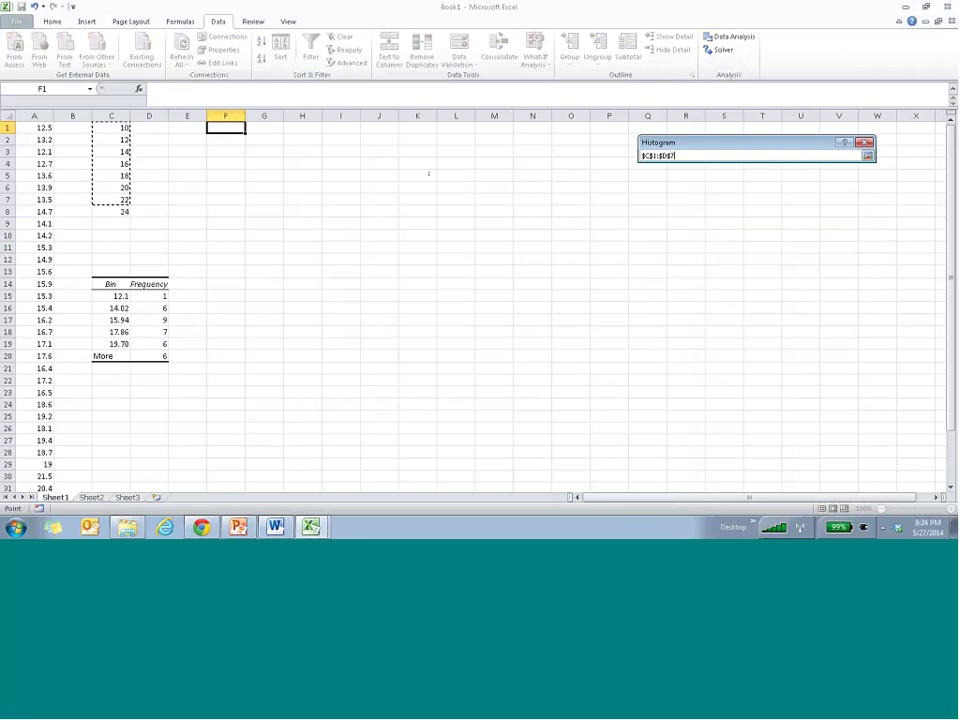
left_click(867, 156)
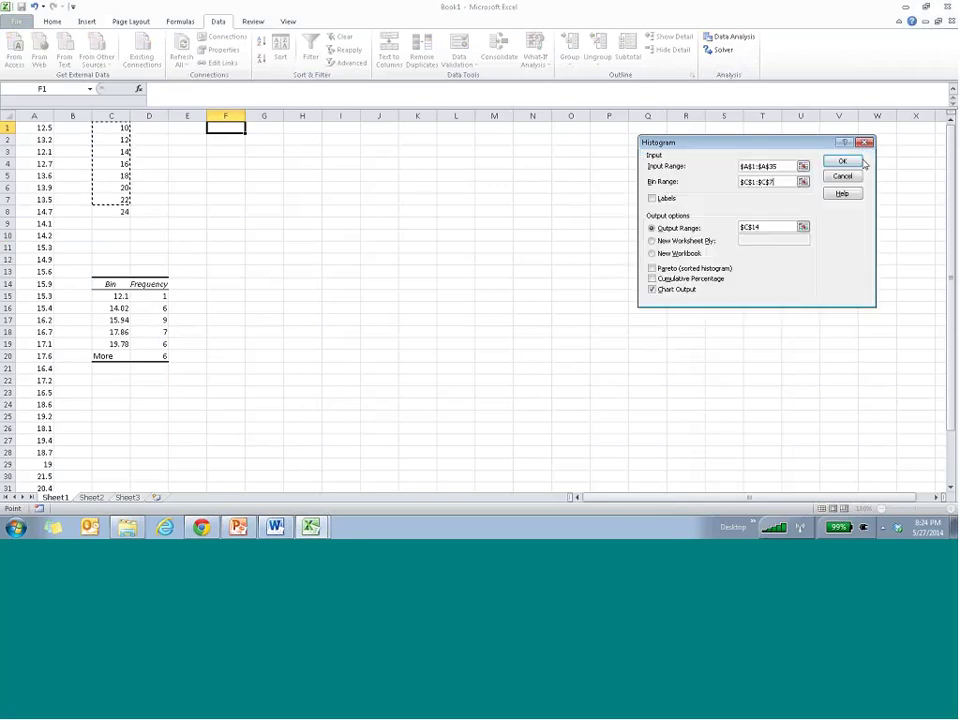
Step: Set the histogram's Output Range to F1 and generate the frequency table with its chart
left_click(803, 227)
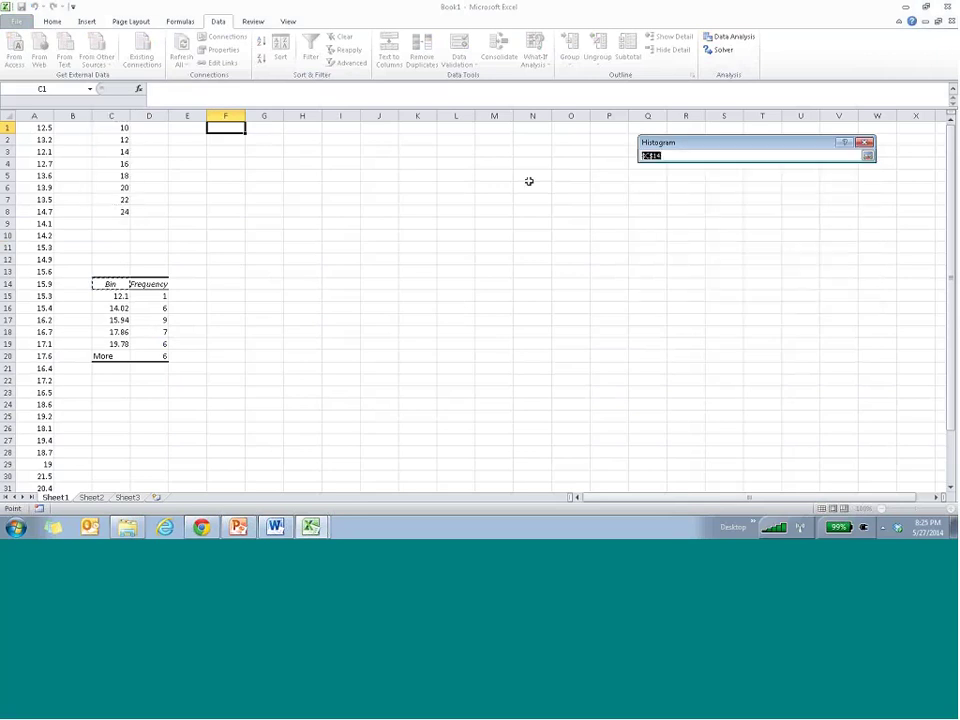
left_click(226, 127)
left_click(867, 155)
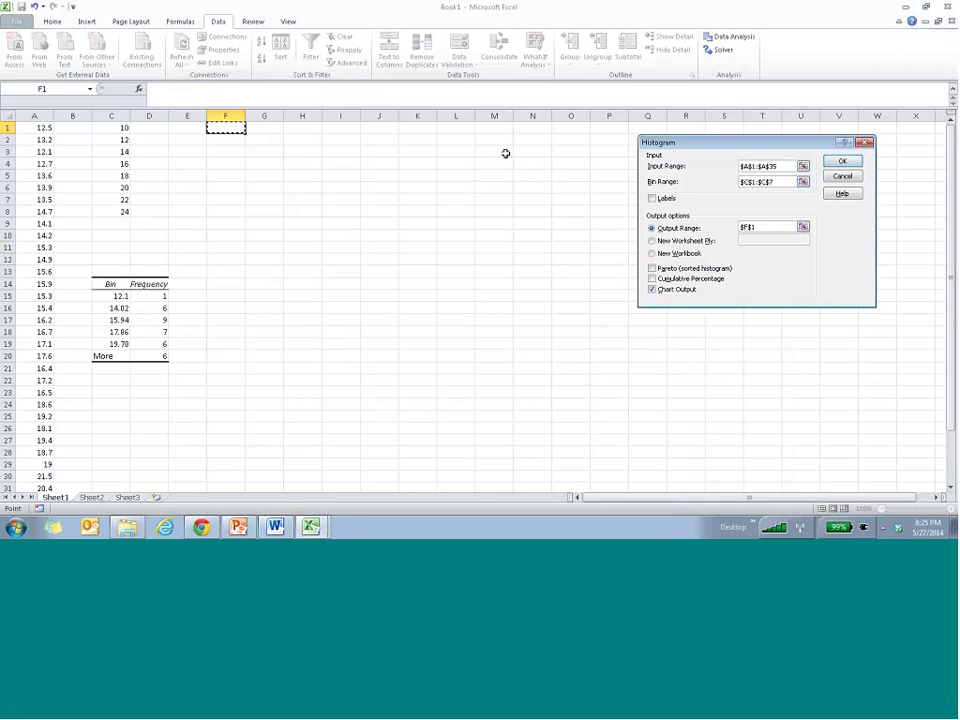
left_click(842, 161)
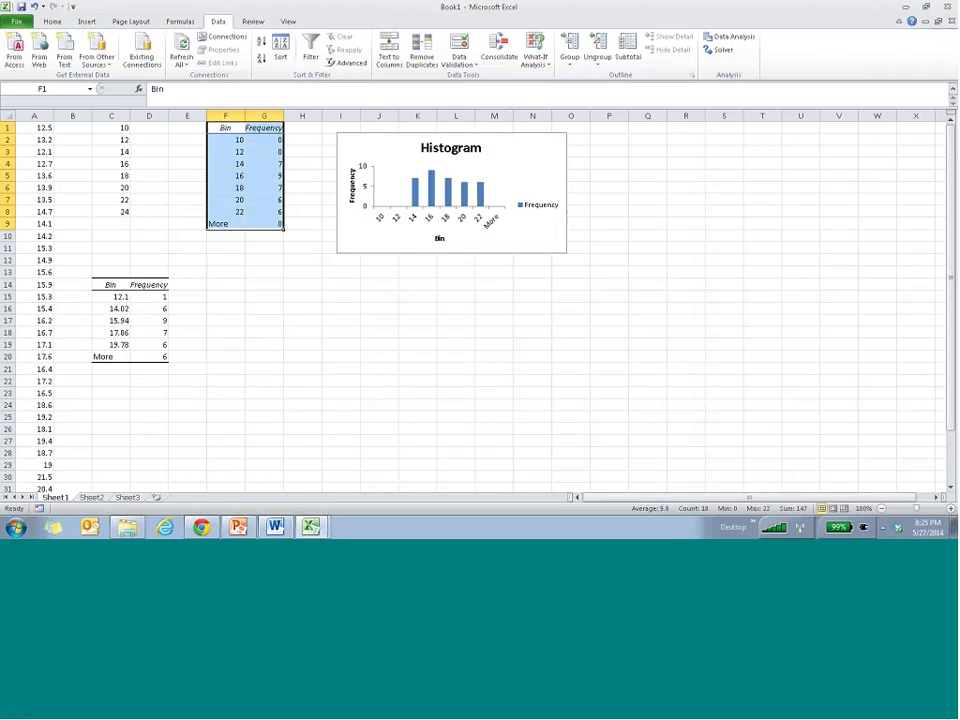
Step: Examine the frequencies of the 10, 12 and 14 bins in the new histogram table
left_click(238, 151)
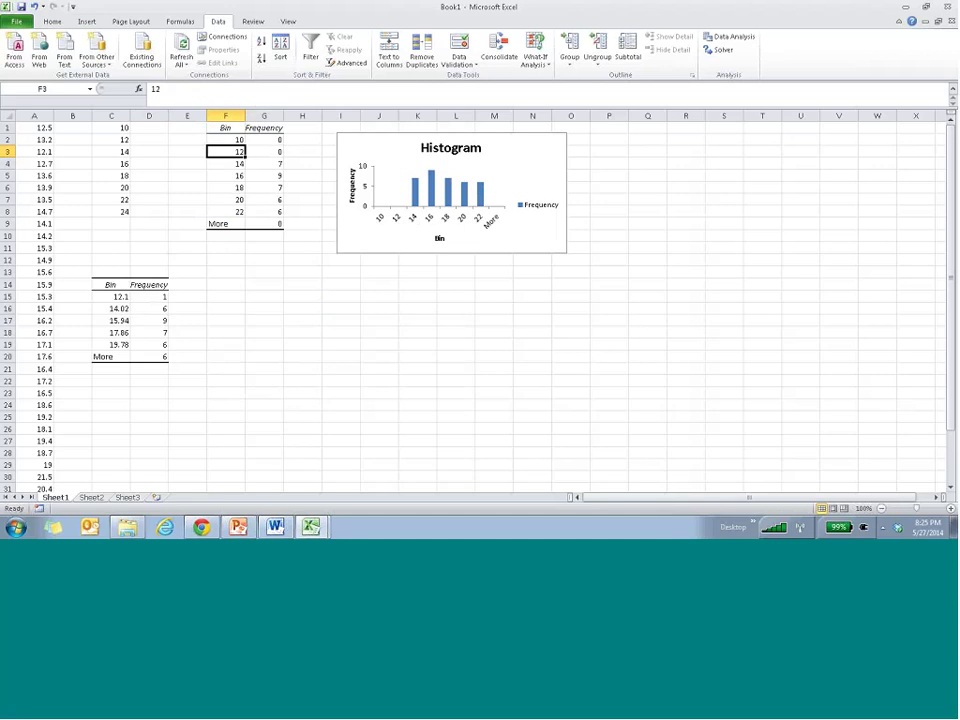
left_click(272, 141)
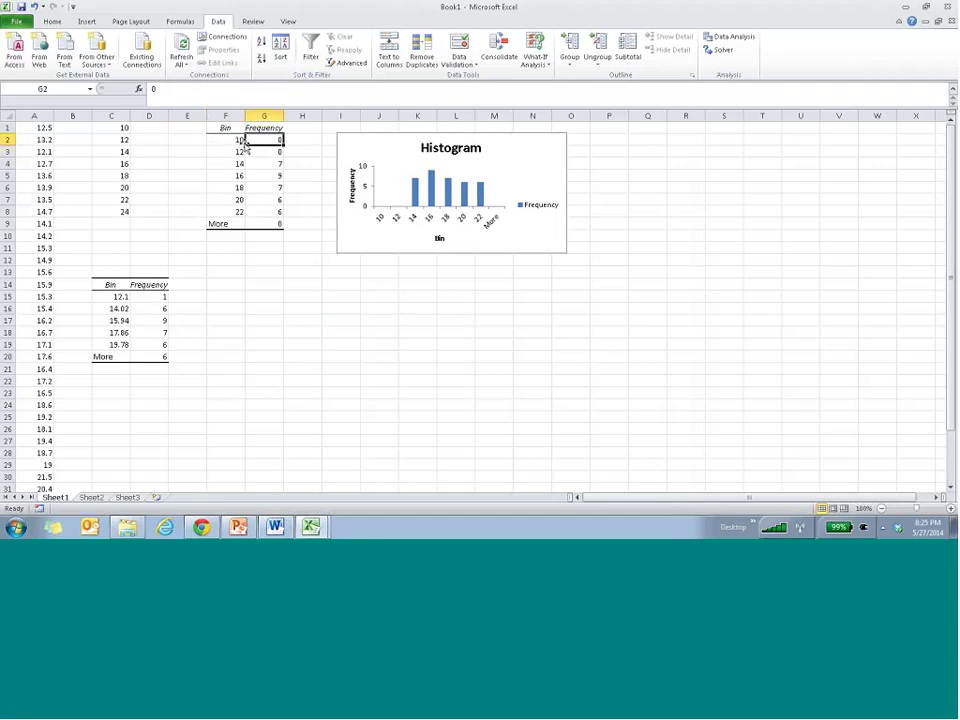
left_click_drag(240, 151, 248, 151)
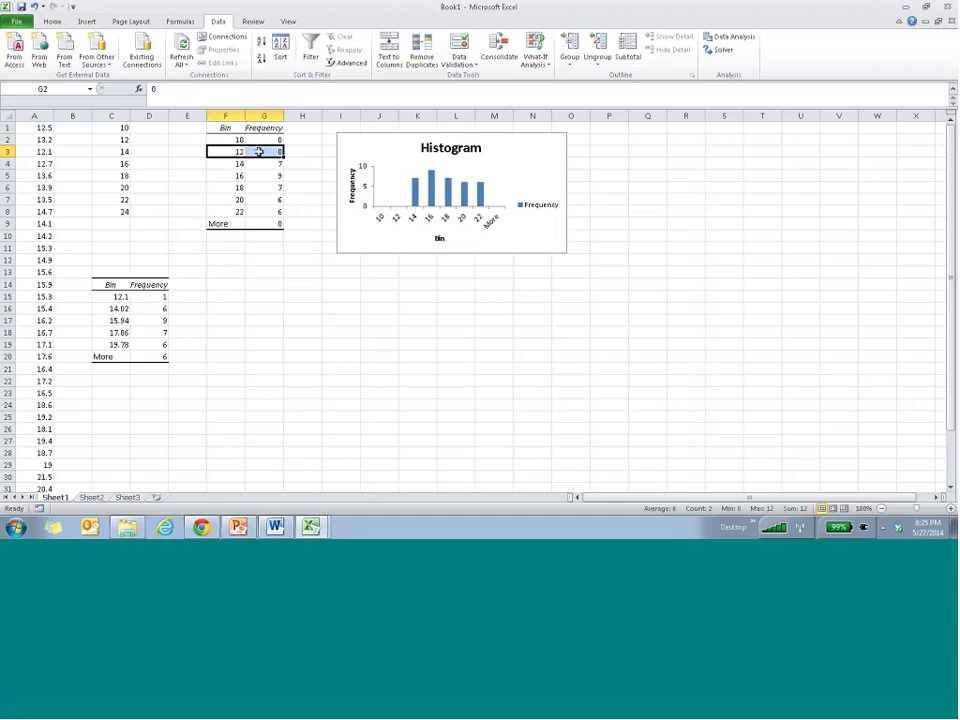
left_click_drag(240, 163, 262, 163)
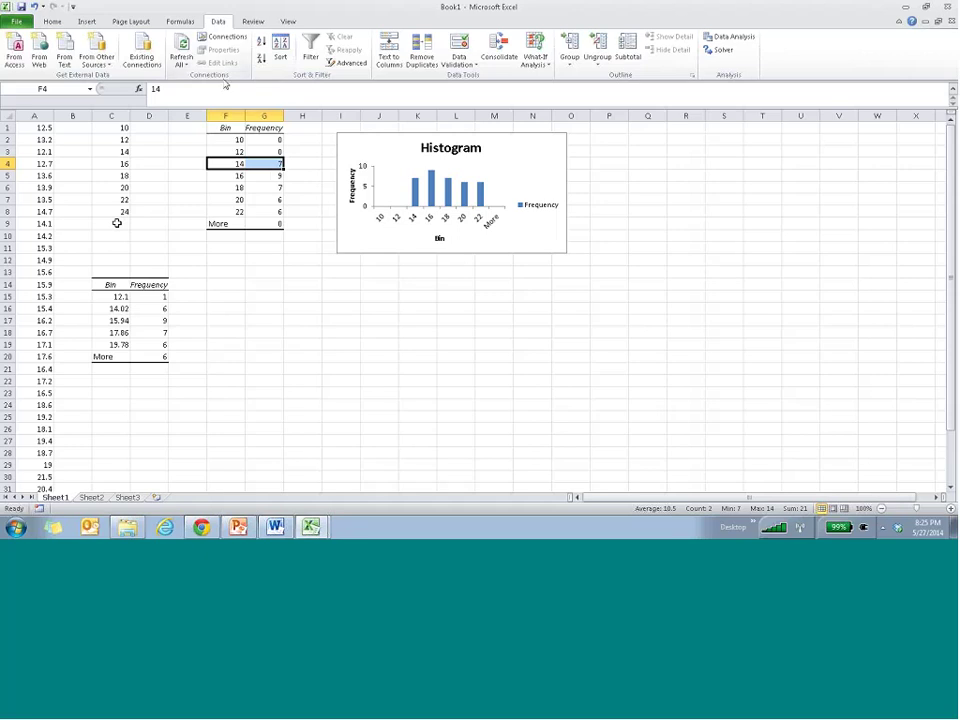
Step: Set the bin limit in C3 to 13.99999
left_click(229, 166)
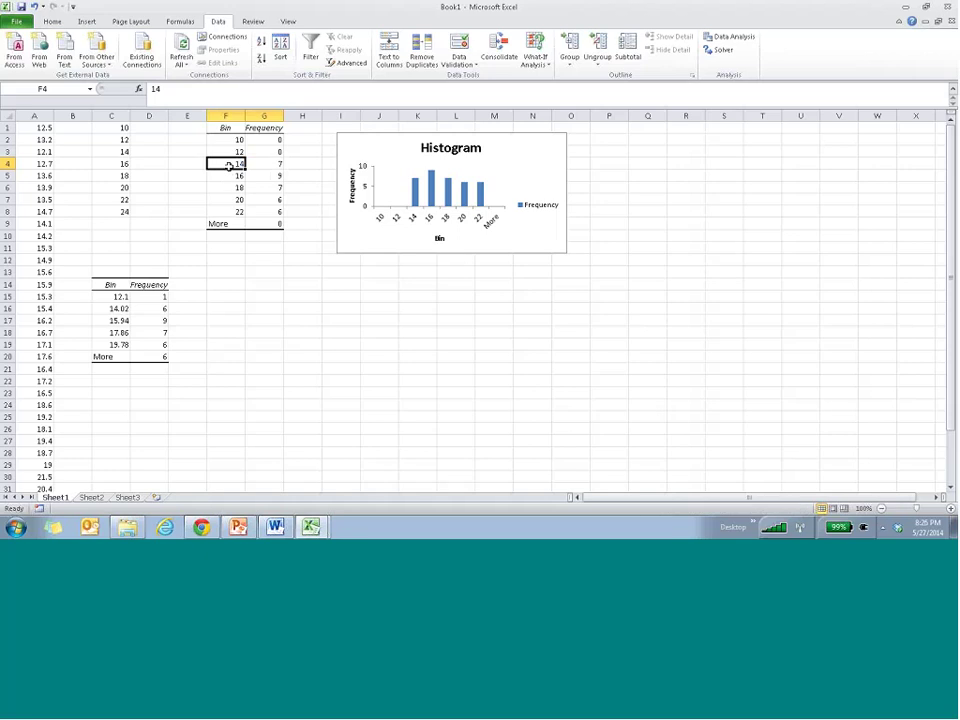
key("Left")
key("Left")
key("Up")
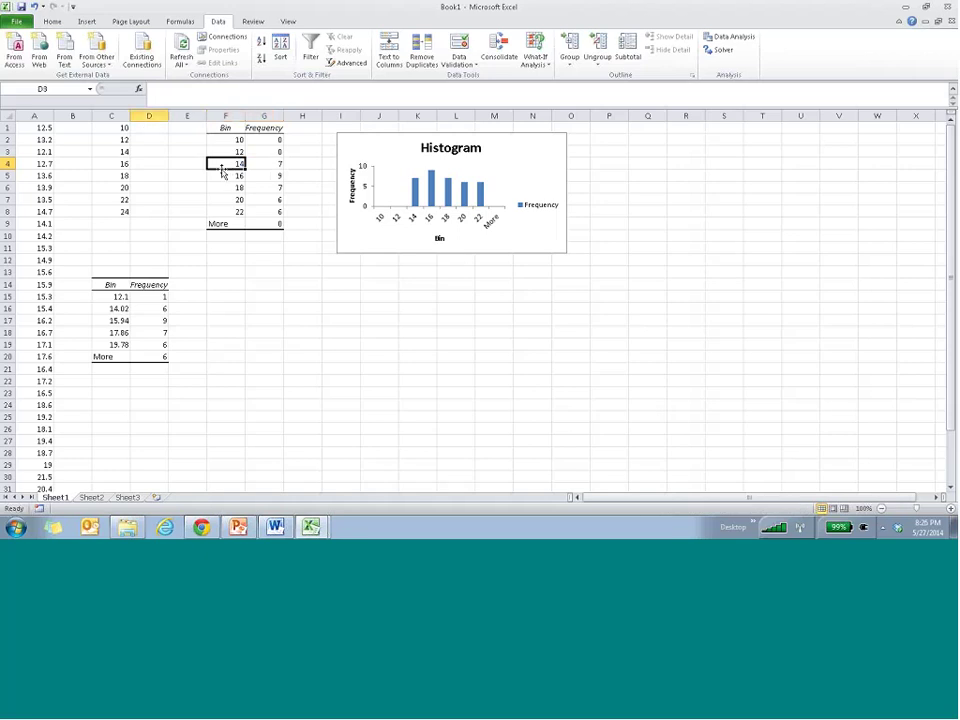
key("Left")
type("1")
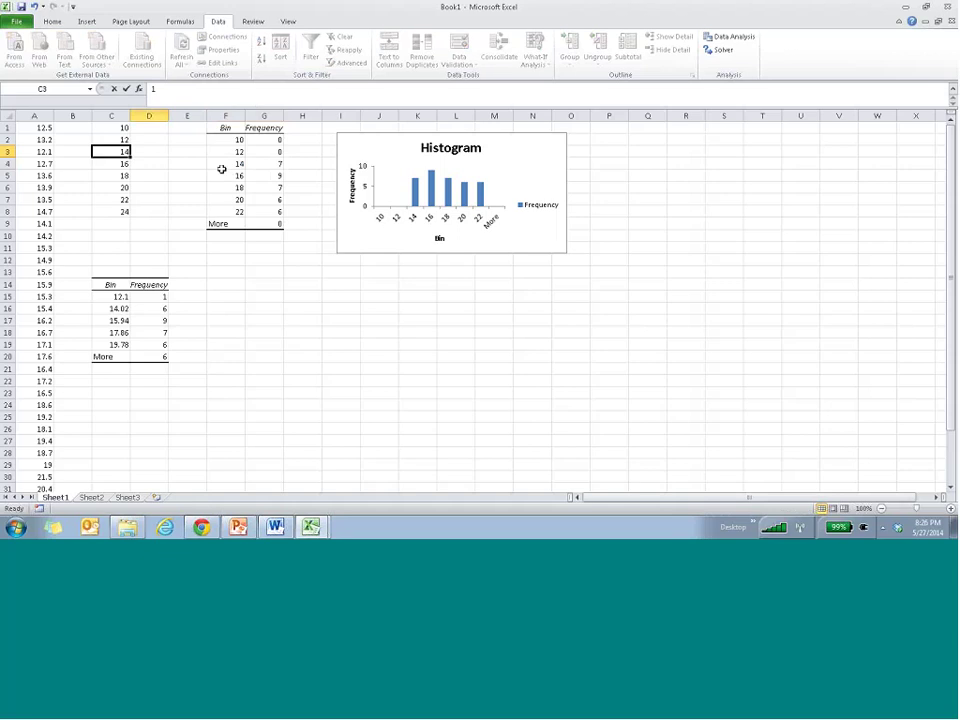
type("3.99999")
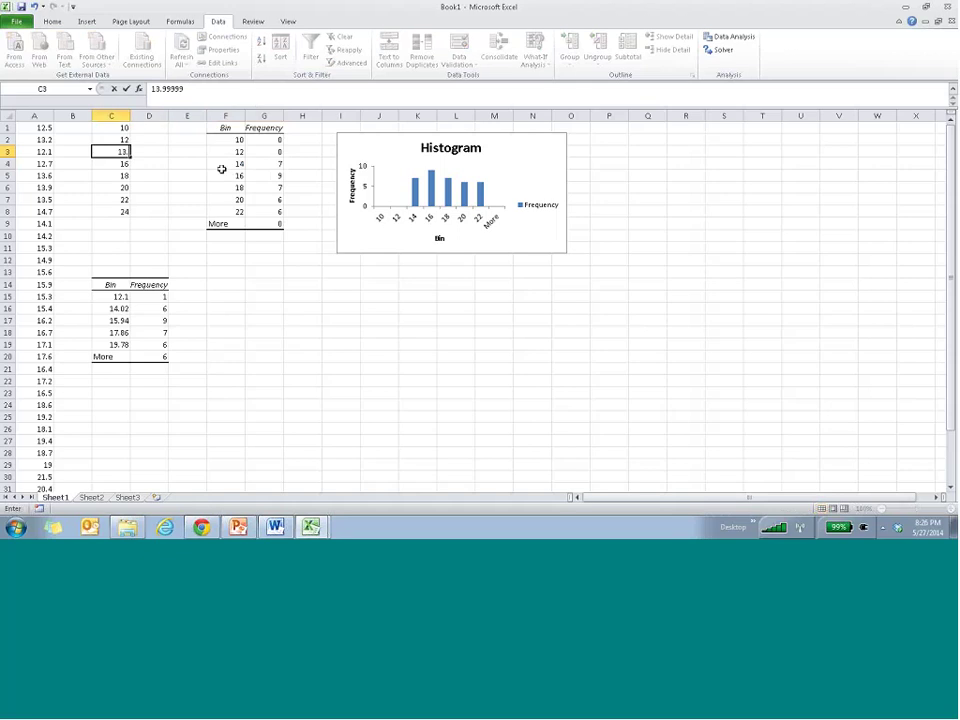
key("Return")
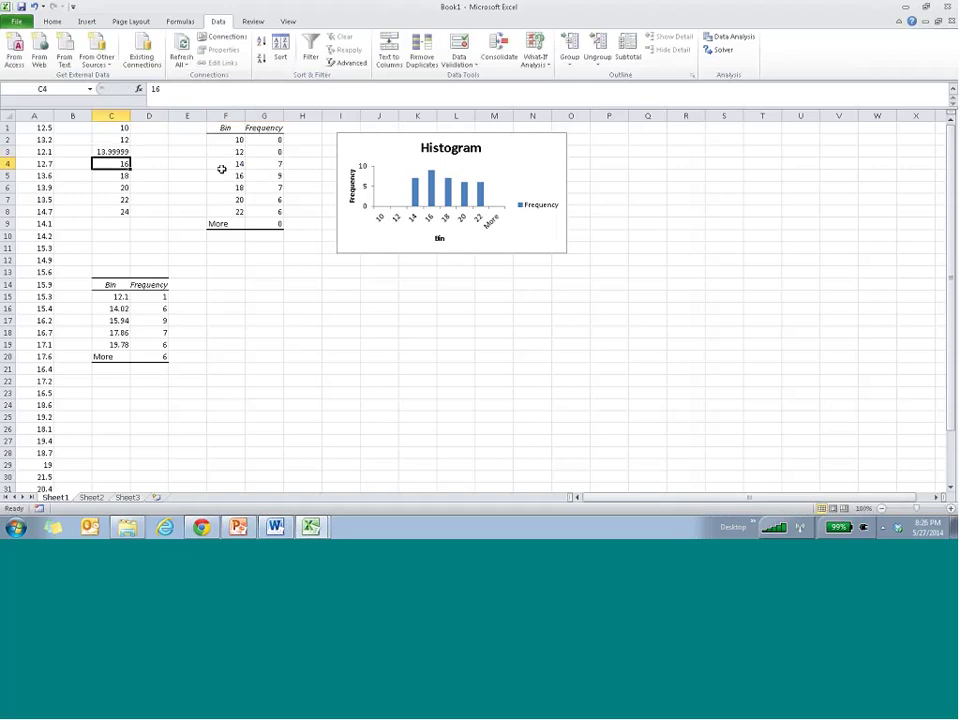
Step: Set the bin limit in C2 to 11.99999, leave C1 empty and re-enter 13.99999 in C3
type("111")
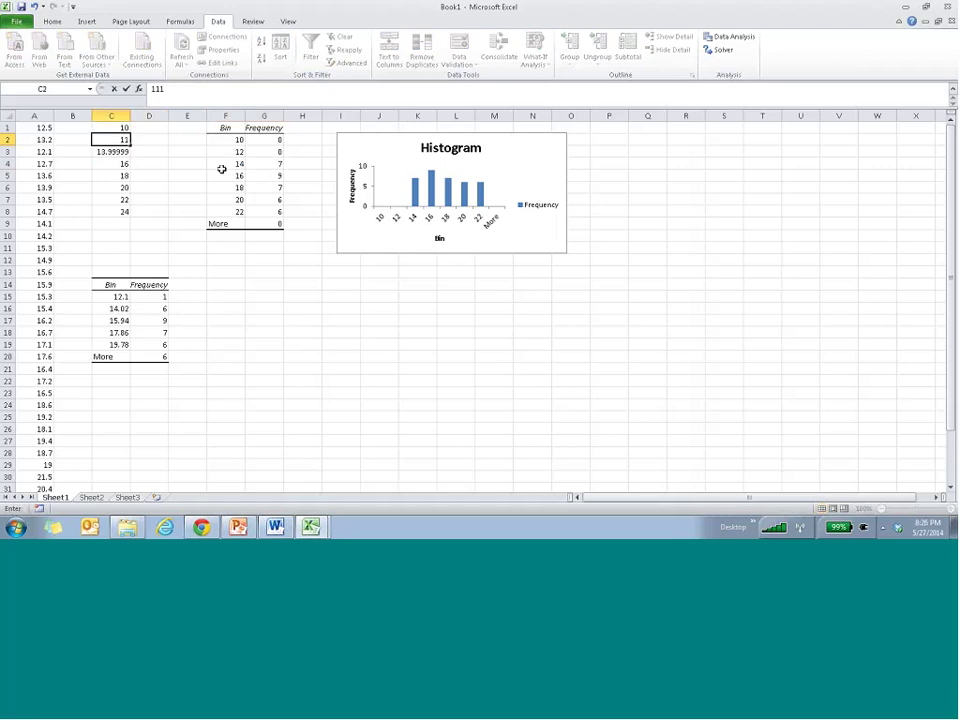
type("99999")
key("Return")
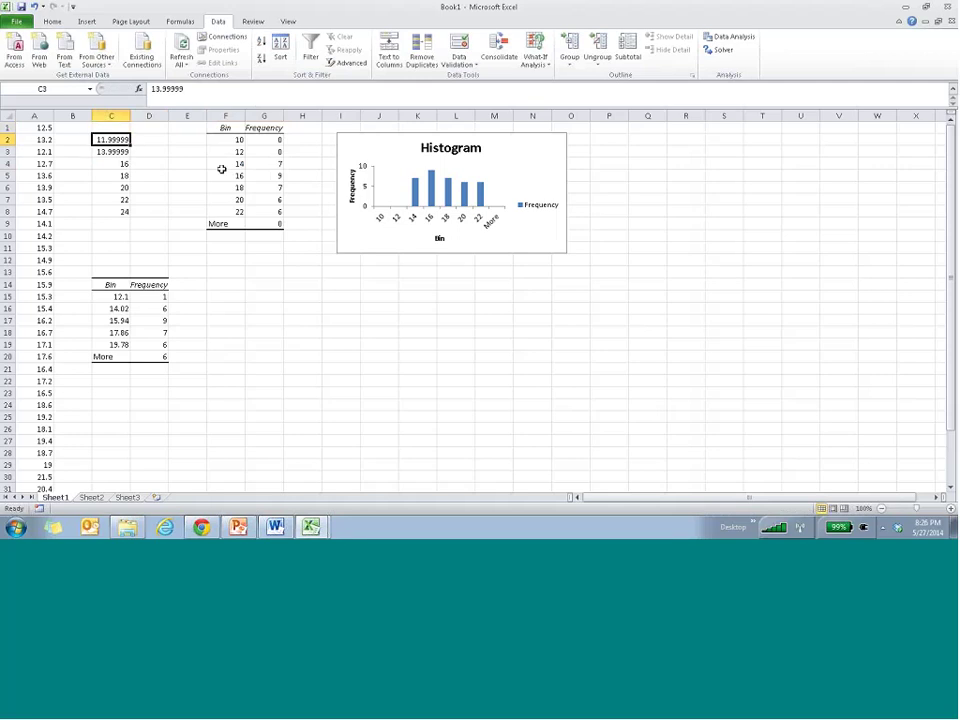
type("1")
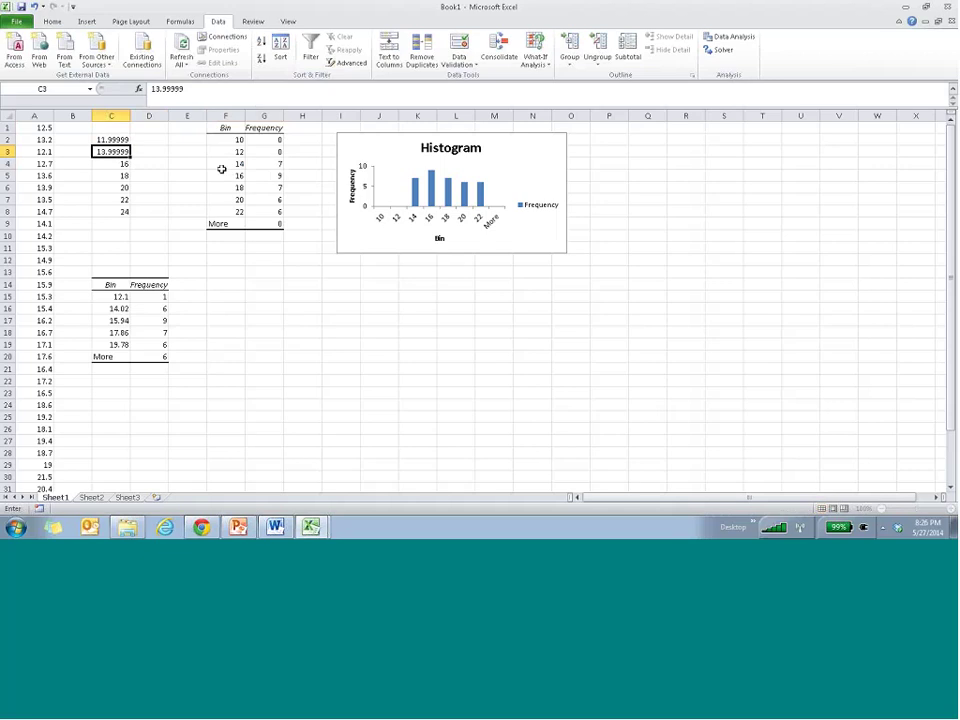
type("3.99999")
key("Return")
Step: Enter the formula =C3+2 in C4 and copy it down through C5:C8
type("=")
key("Up")
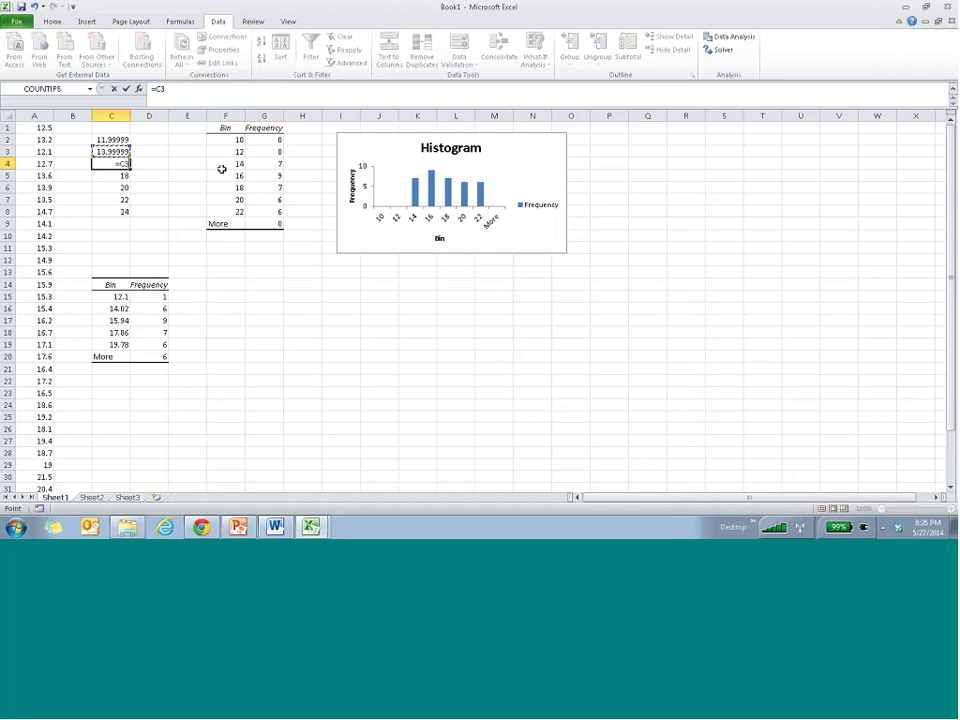
type("+2")
key("Return")
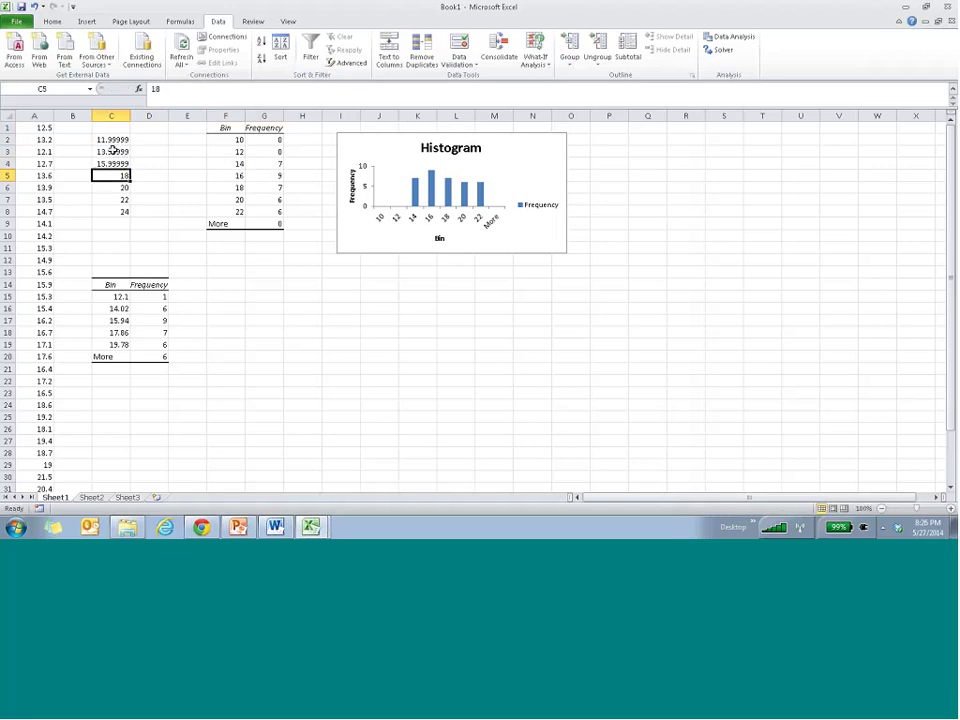
left_click(118, 162)
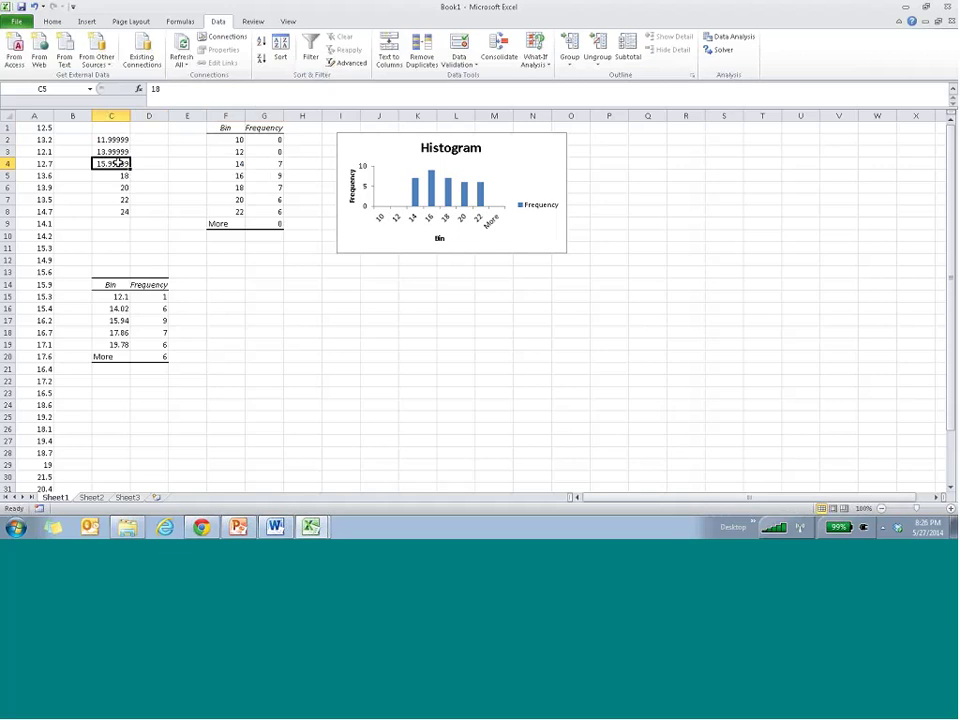
key("ctrl+c")
left_click_drag(118, 176, 118, 211)
key("ctrl+v")
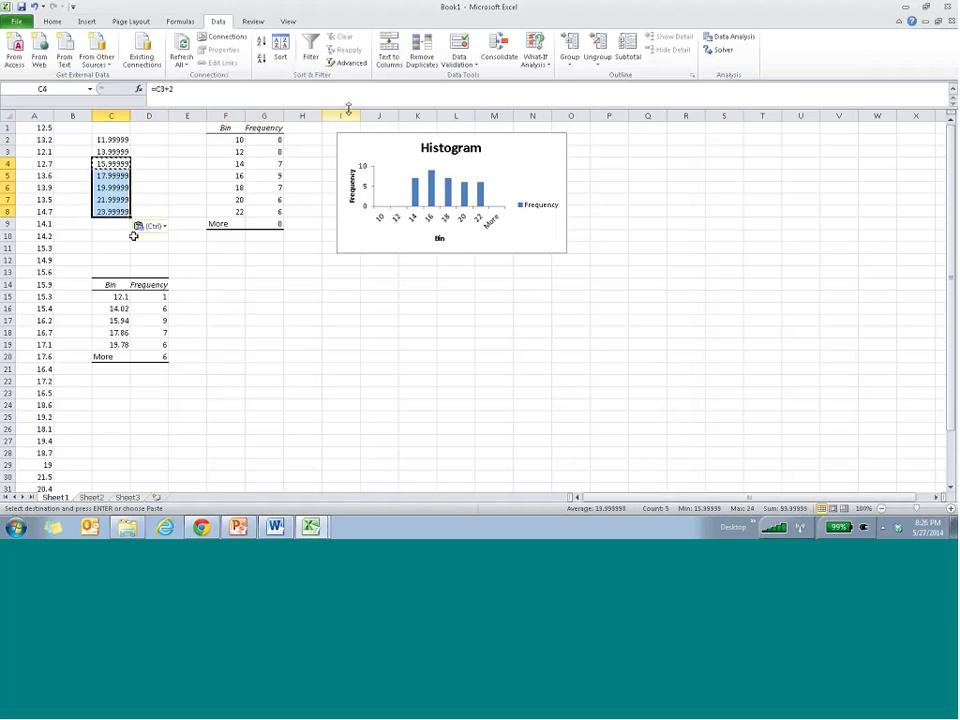
Step: Run the Histogram analysis on A1:A35 with bins C1:C7, chart output and Output Range F14
left_click_drag(225, 116, 590, 120)
left_click(264, 296)
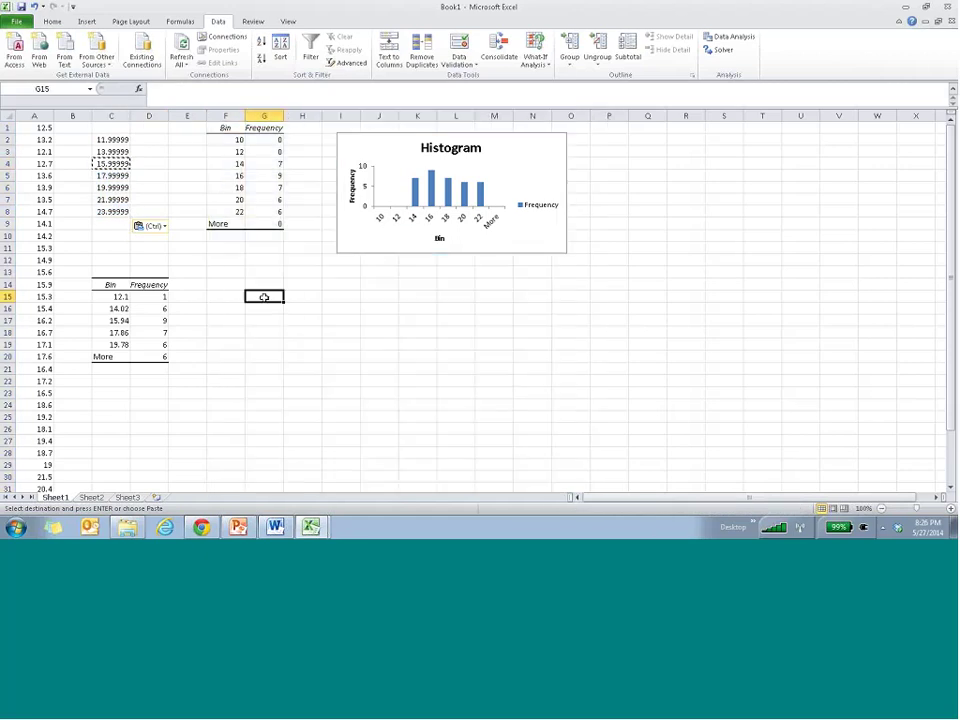
left_click(727, 37)
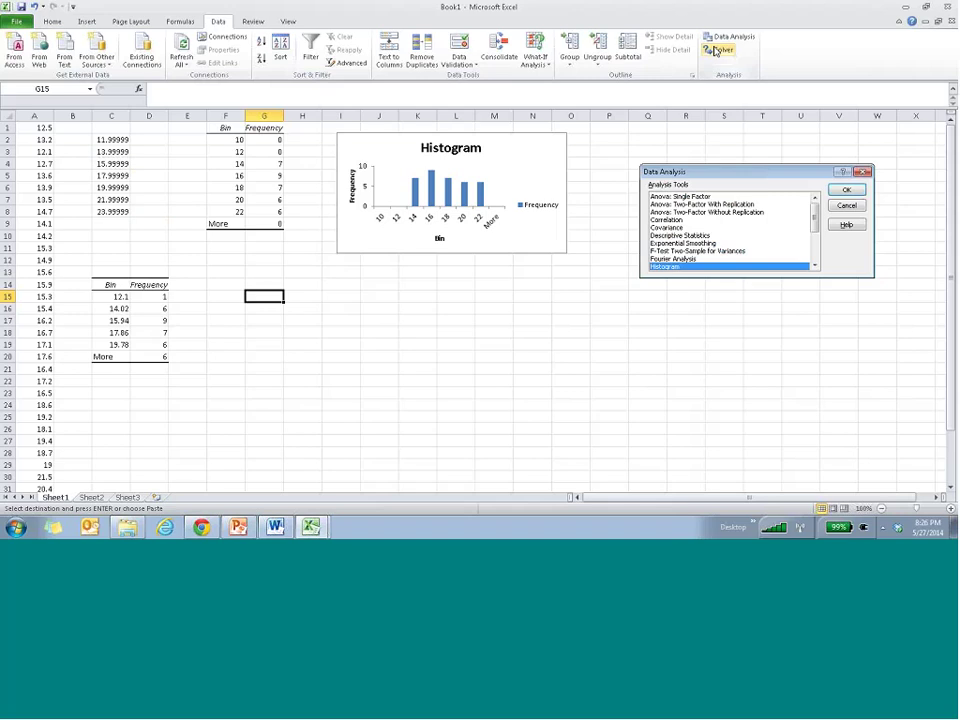
left_click(846, 190)
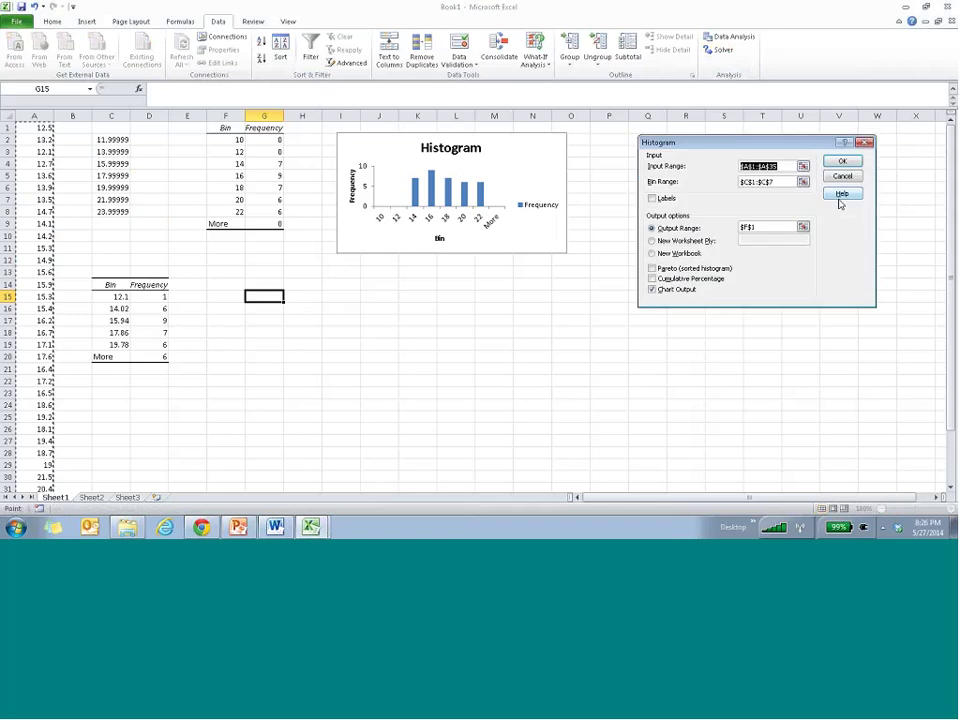
left_click(770, 227)
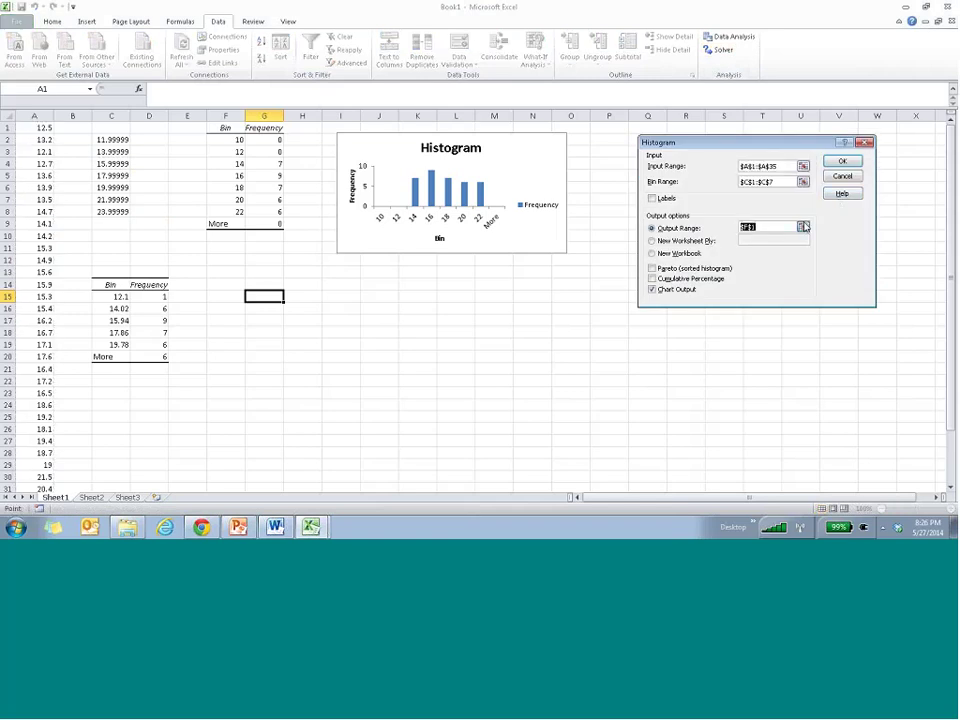
left_click(803, 227)
left_click(222, 287)
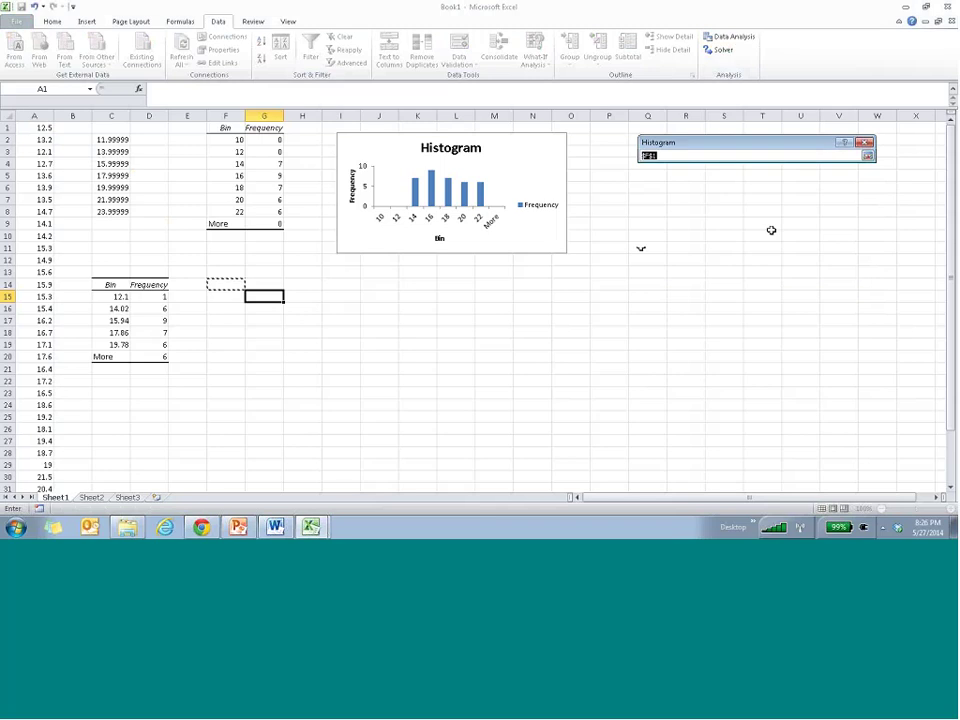
left_click(868, 157)
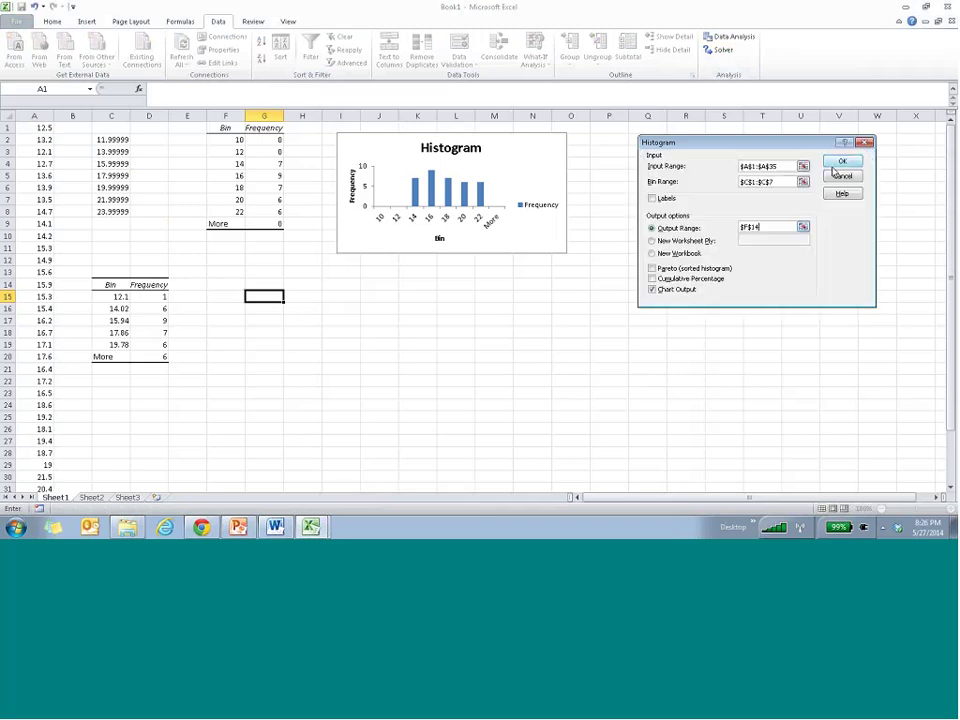
left_click(838, 163)
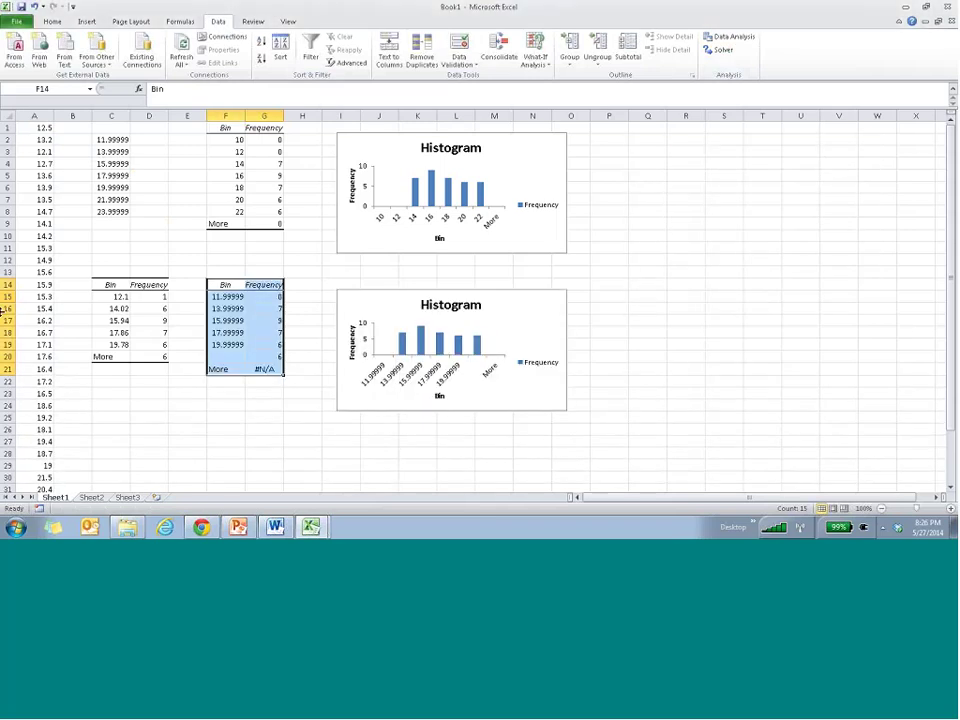
Step: Compare the 13.99999 bin's frequency in the second table with the 14 bin's frequency in the first
left_click(226, 297)
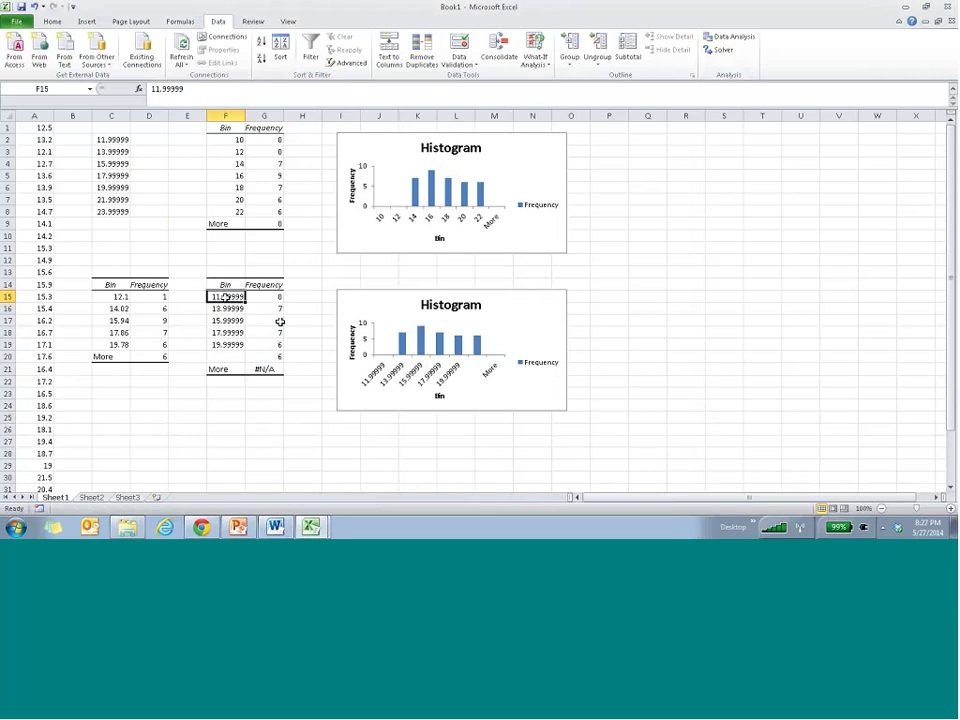
key("Right")
key("Down")
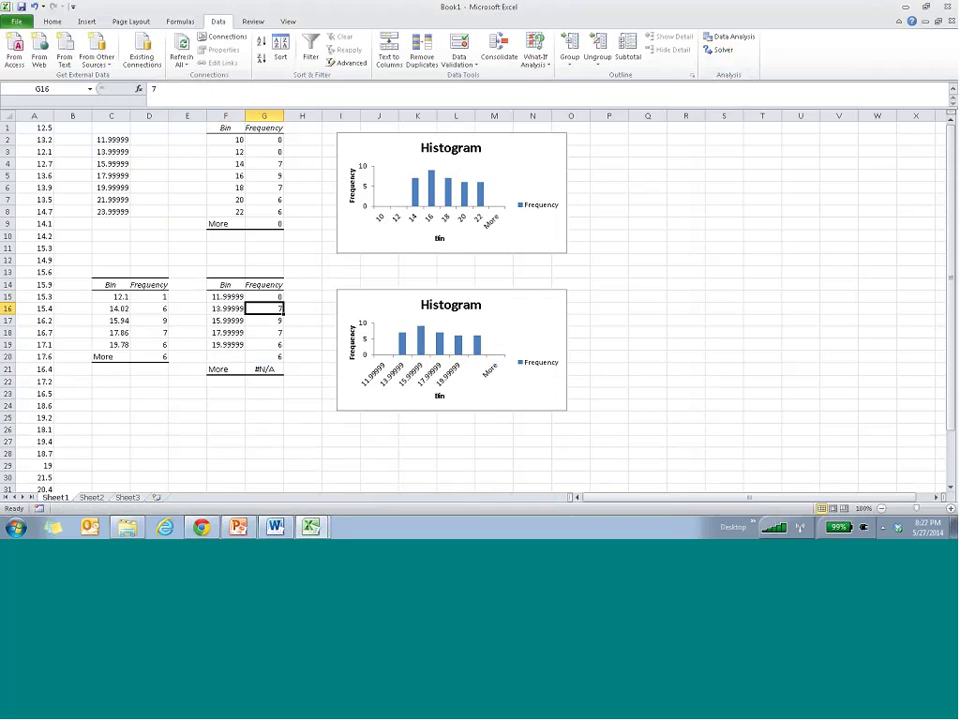
left_click(268, 164)
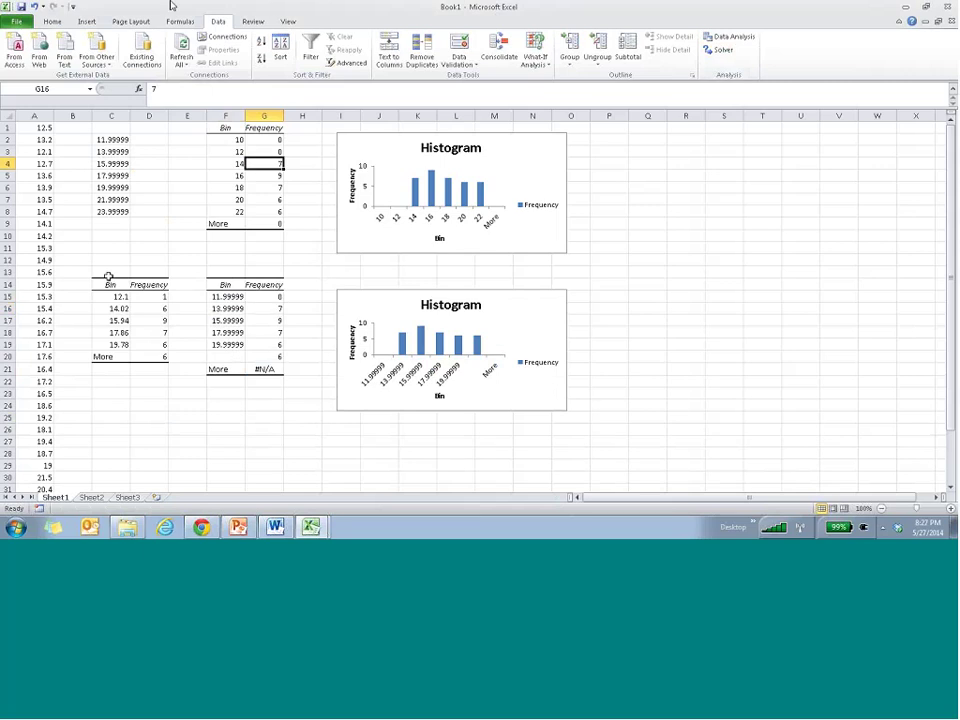
Step: Draw a straight arrow about 0.39 by 0.21 inches from the frequency in G4 to the 12 bin in F3
left_click(87, 21)
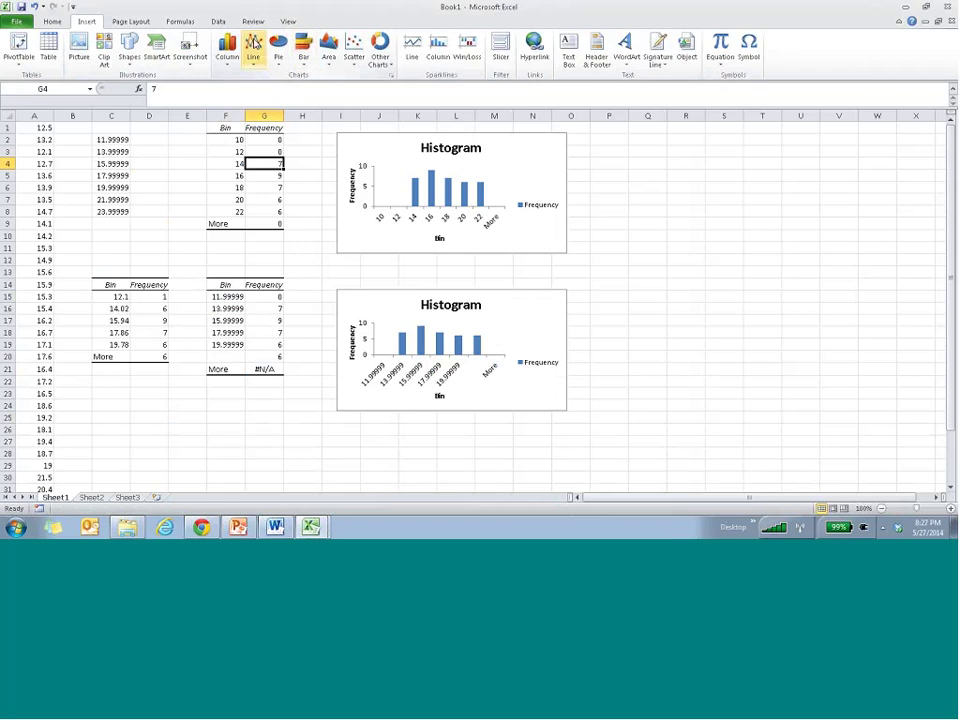
left_click(129, 50)
left_click(231, 377)
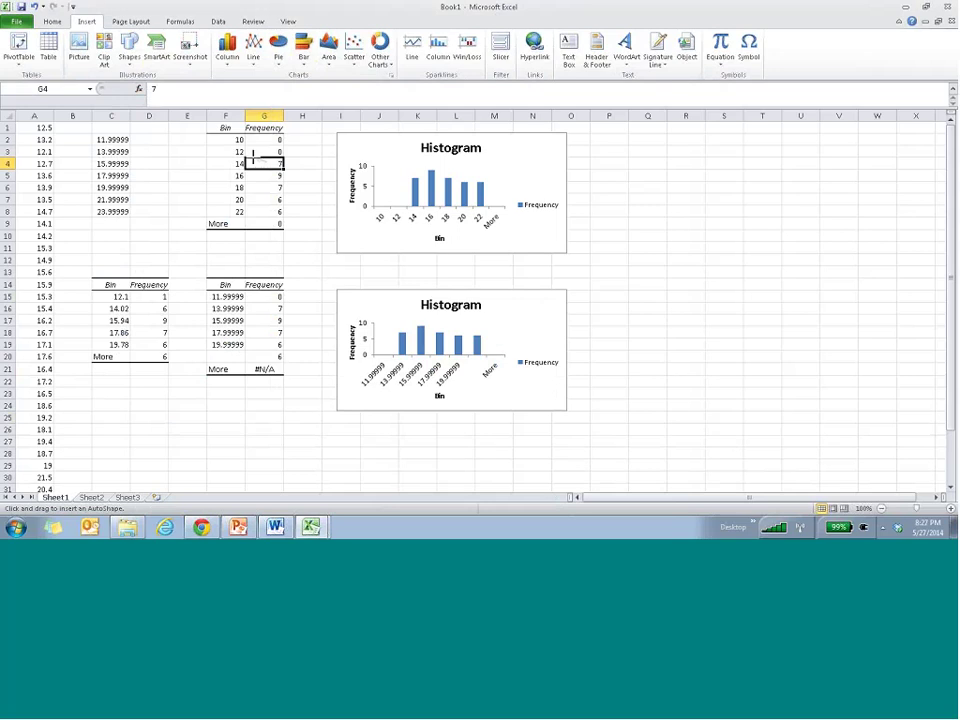
left_click_drag(243, 149, 266, 161)
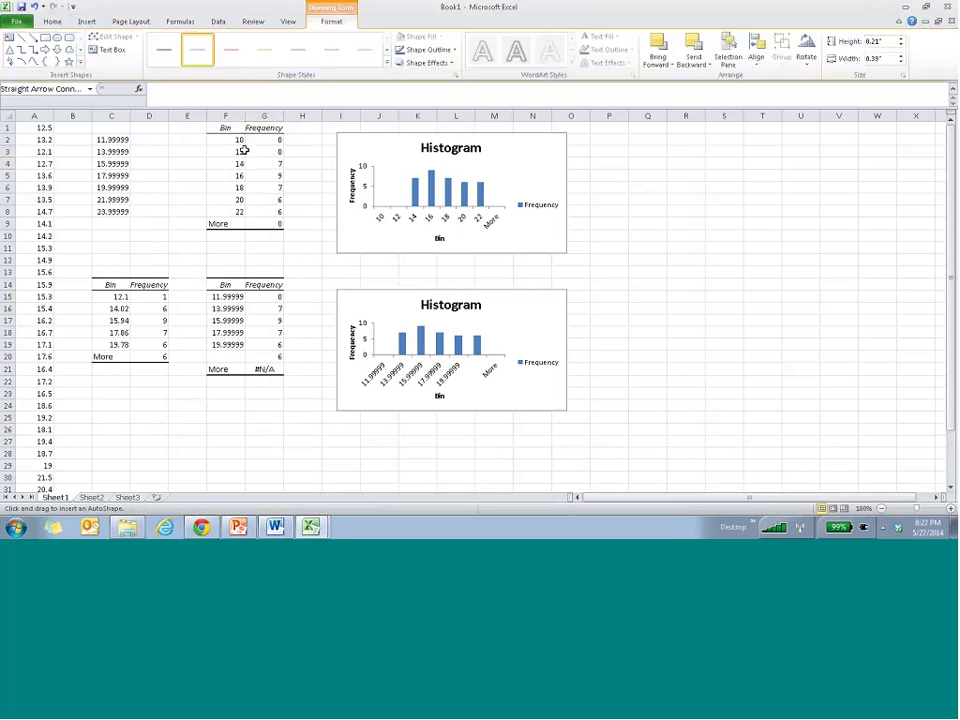
left_click(300, 177)
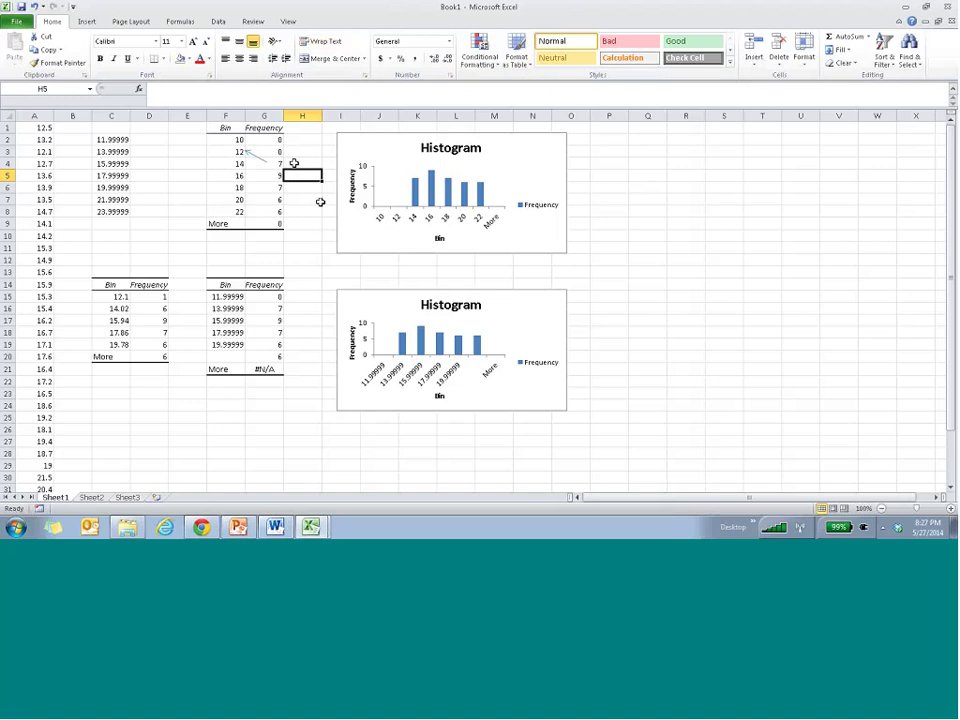
Step: Examine the 12 and 14 bin limits in F3 and F4 as the bounds of one interval
left_click(236, 150)
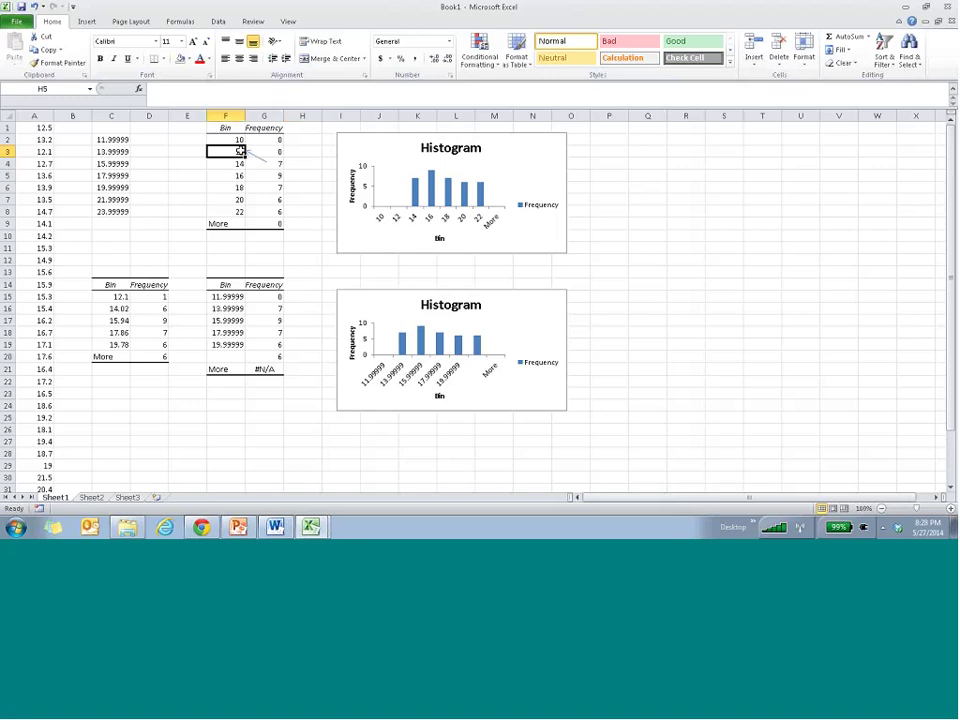
left_click(226, 164)
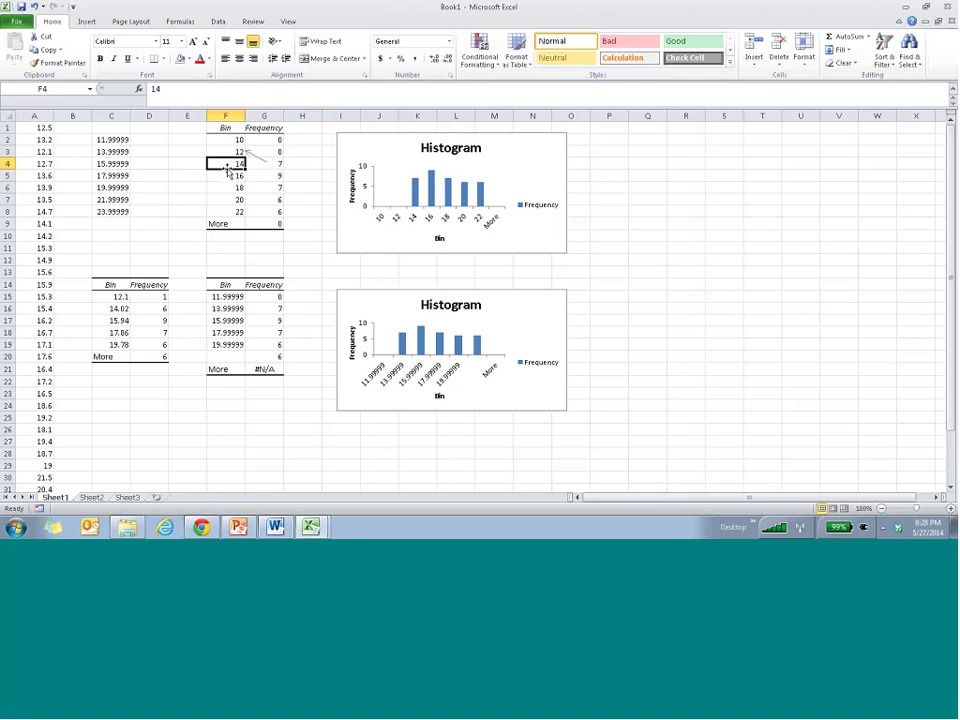
Step: Examine the 12 and 14 bin limits in the first table, then the 22 bin and the More frequency
left_click(226, 152)
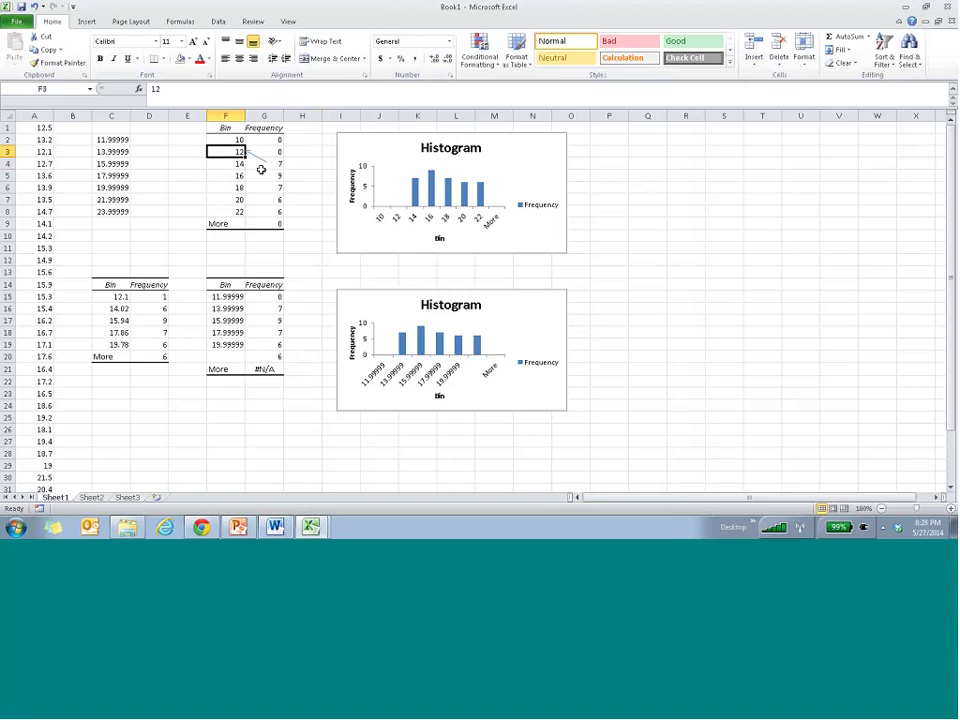
left_click(227, 162)
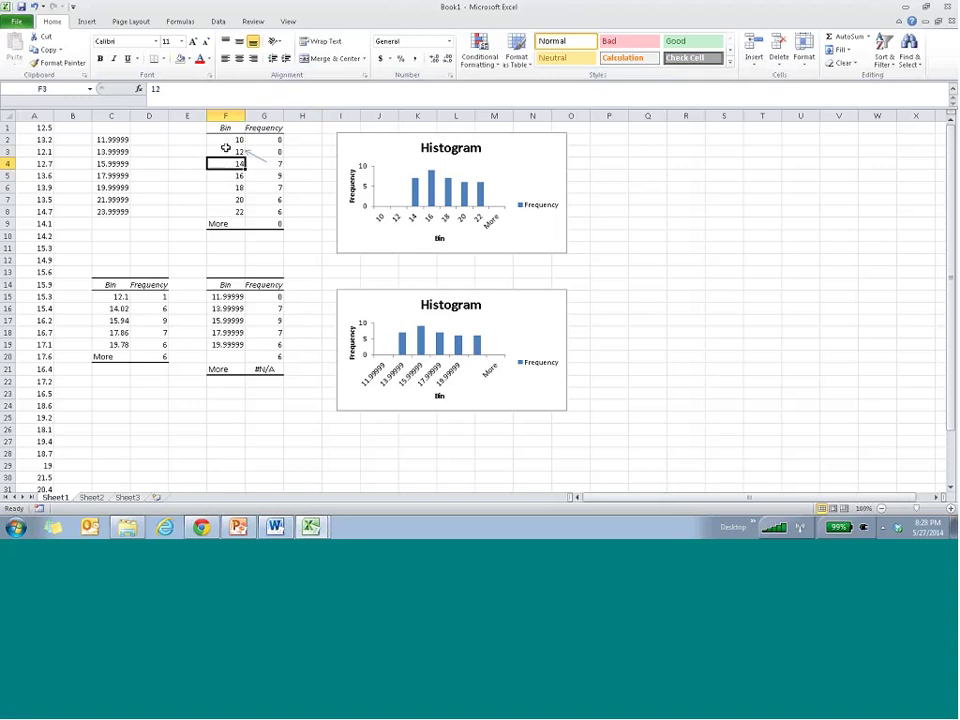
left_click(267, 211)
left_click(265, 222)
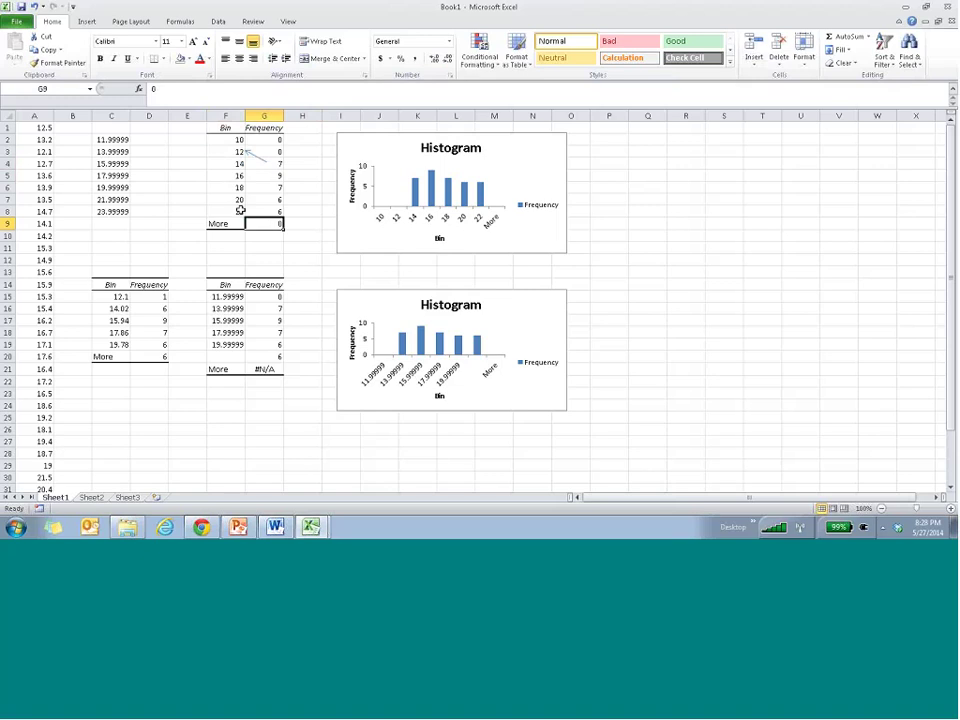
left_click(238, 211)
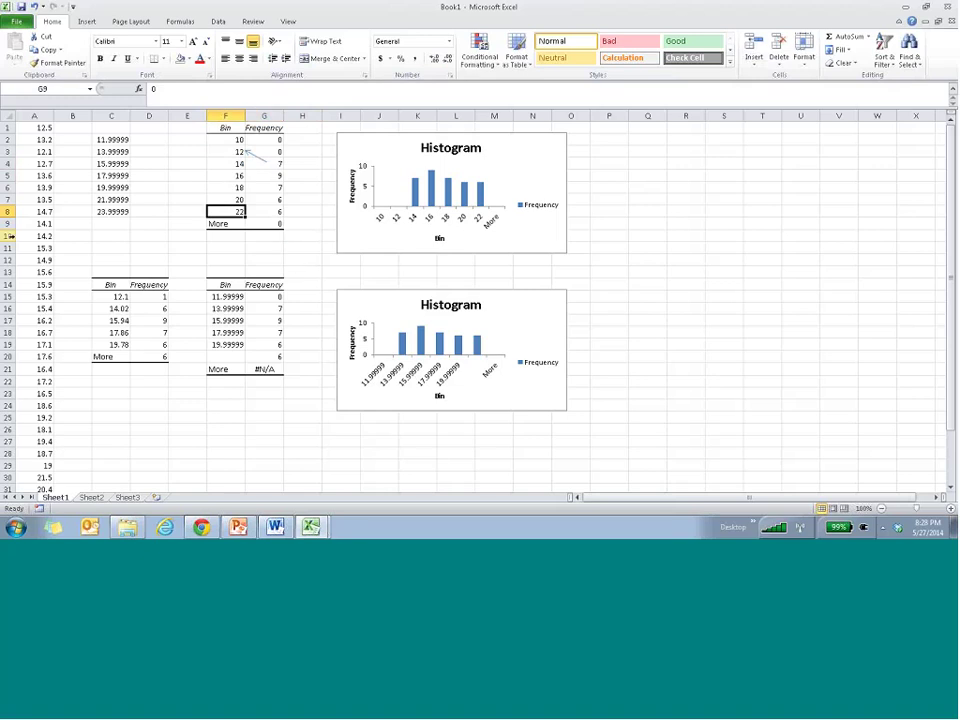
Step: Calculate the maximum of the data in cell B9 with =MAX(A1:A35)
left_click(72, 223)
type("=max(")
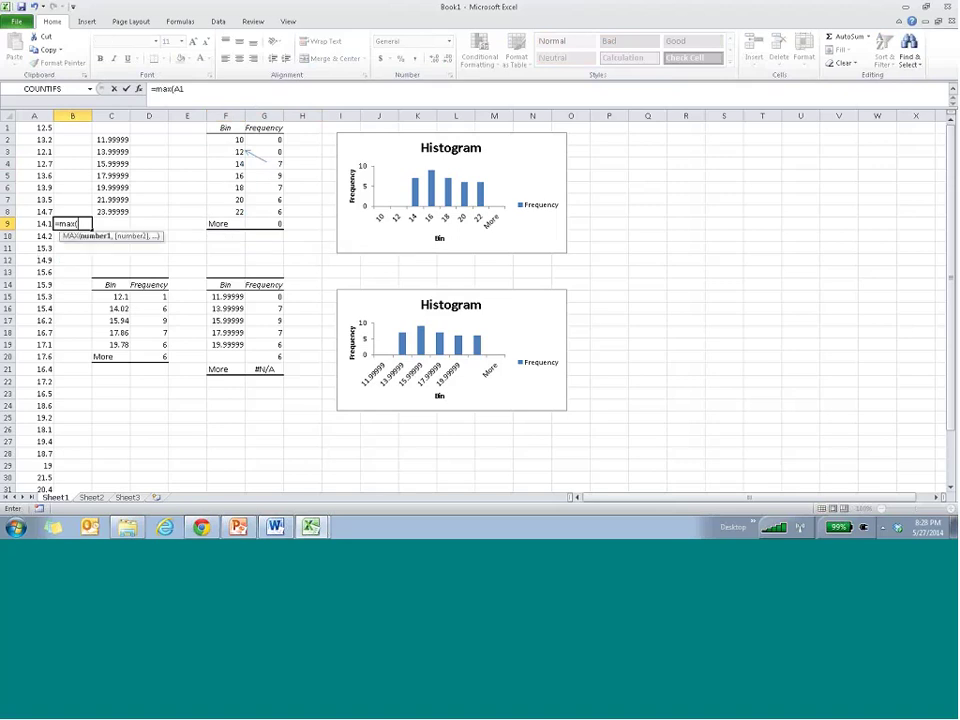
left_click(24, 129)
key("ctrl+shift+Down")
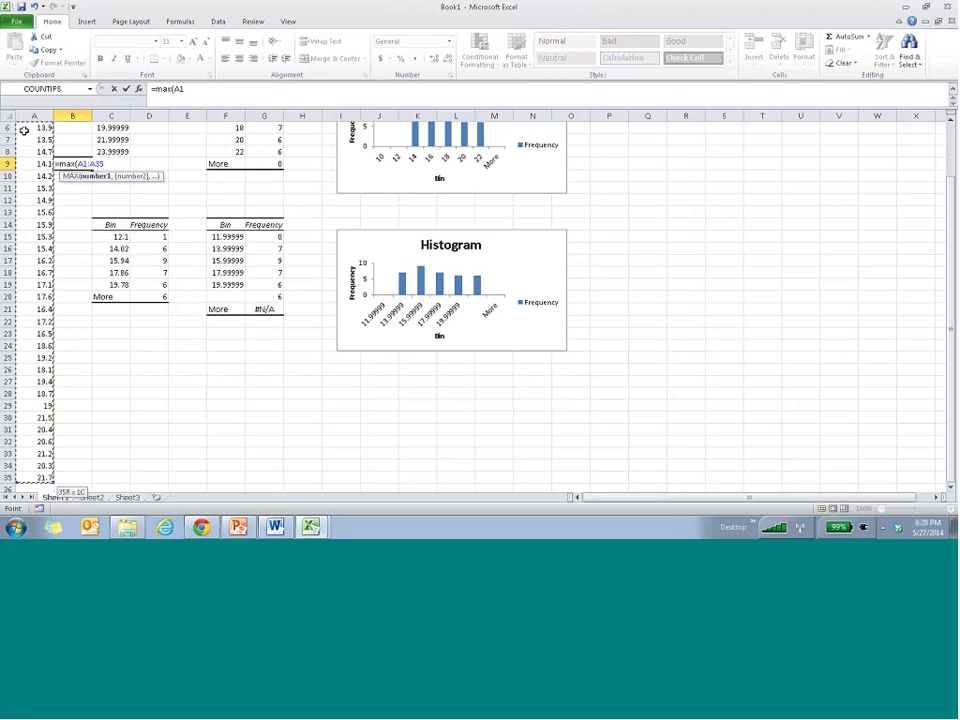
key("Return")
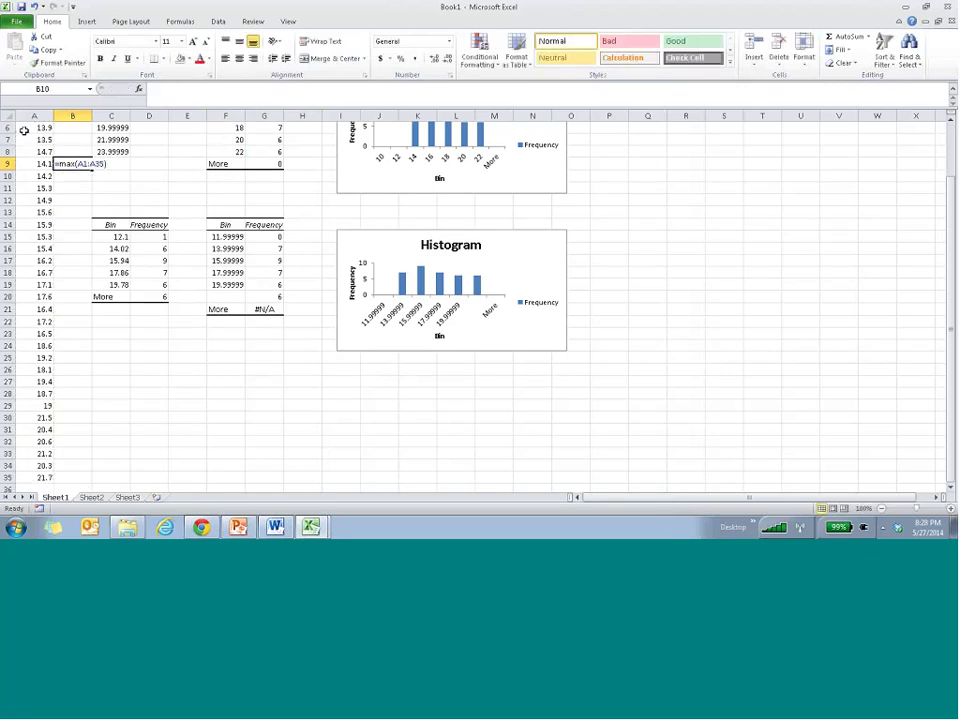
scroll(24, 129, "up", 2)
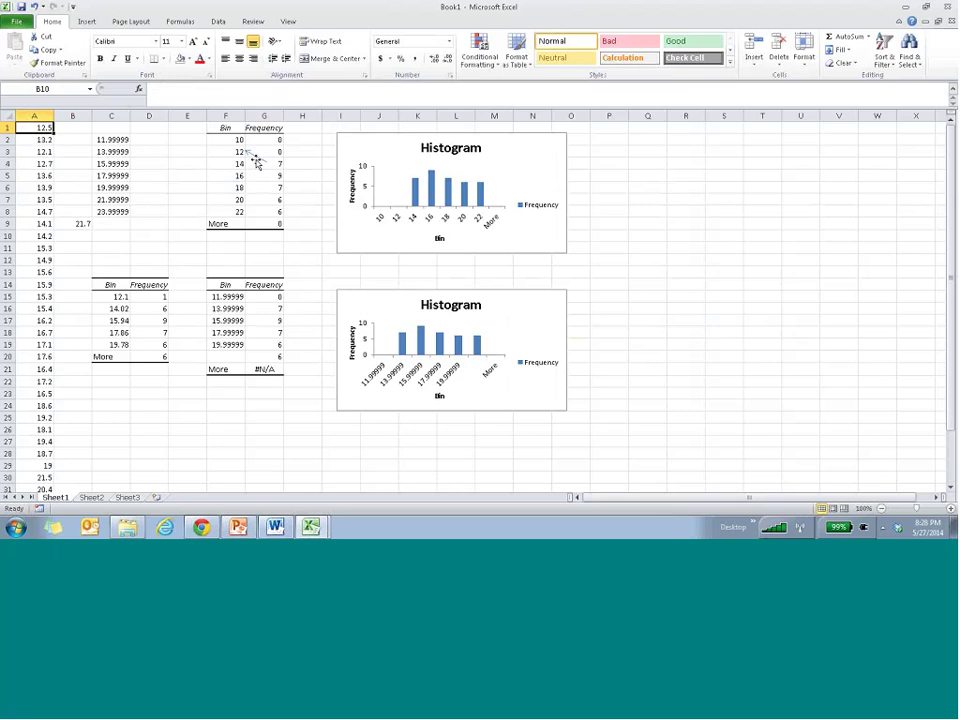
Step: Change the data value in cell A3 to 11.1
key("ctrl+Home")
key("Down")
key("Down")
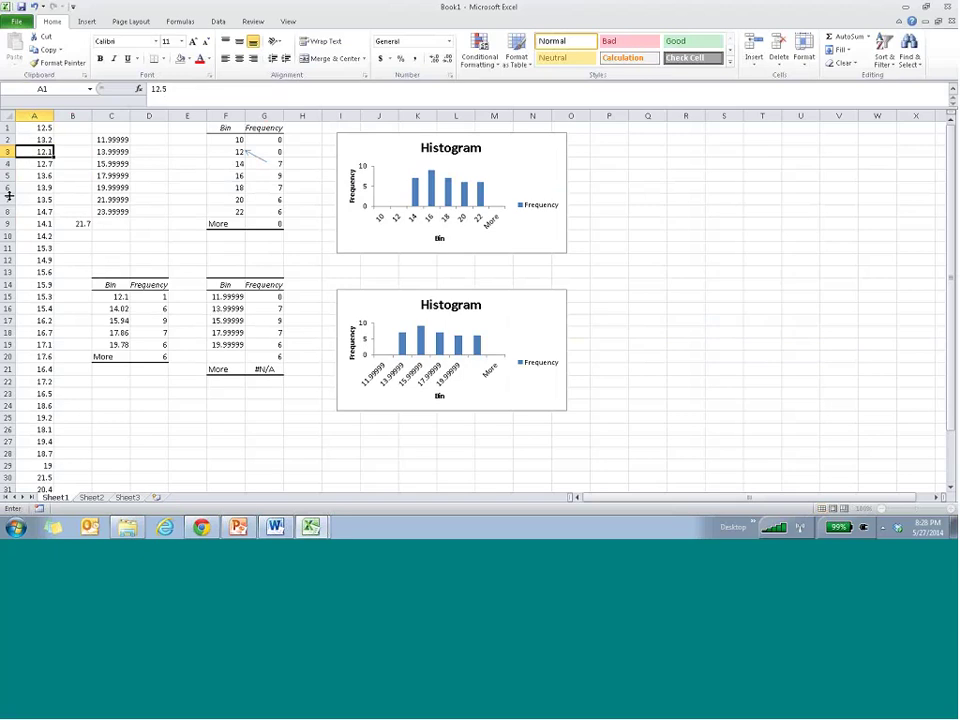
type("11.1")
key("Return")
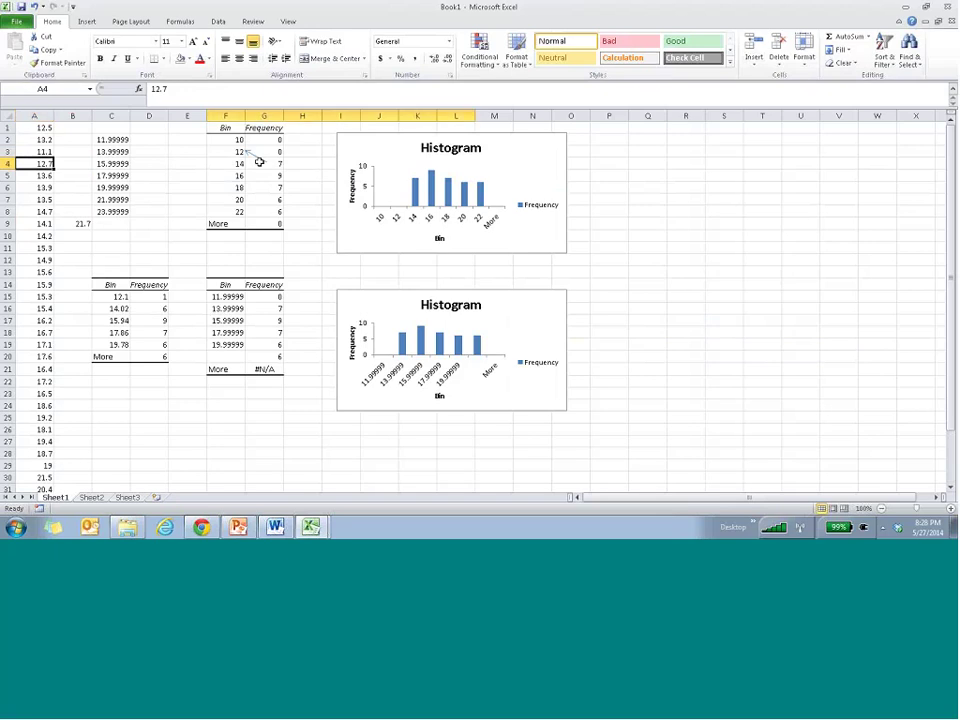
Step: Delete the second histogram's table and chart over F13:P28, shifting the cells left
left_click_drag(225, 272, 619, 454)
right_click(619, 454)
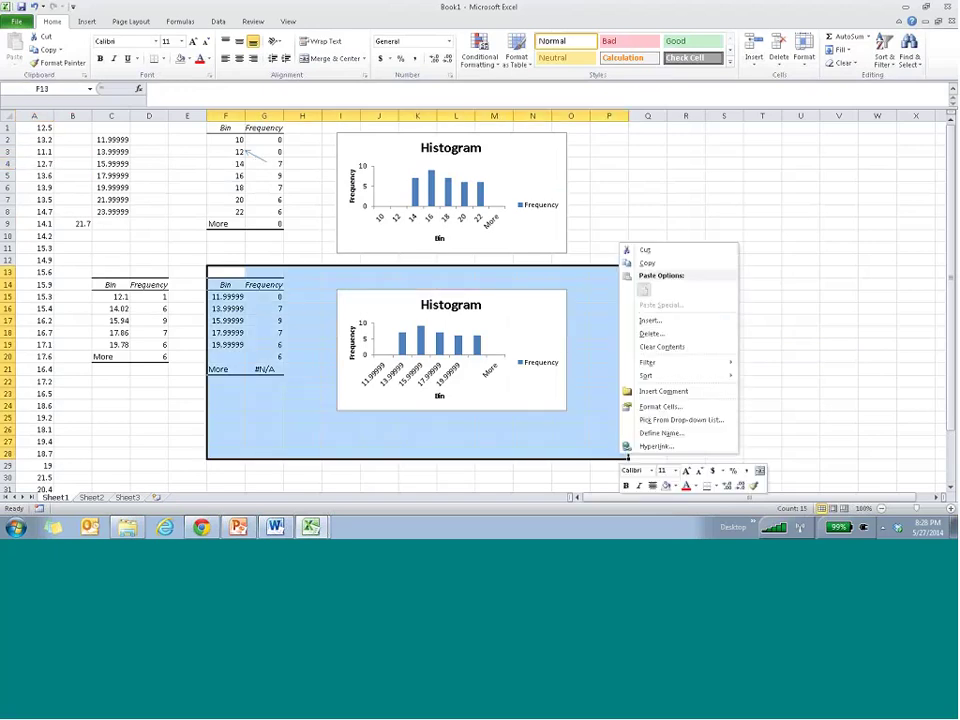
left_click(636, 332)
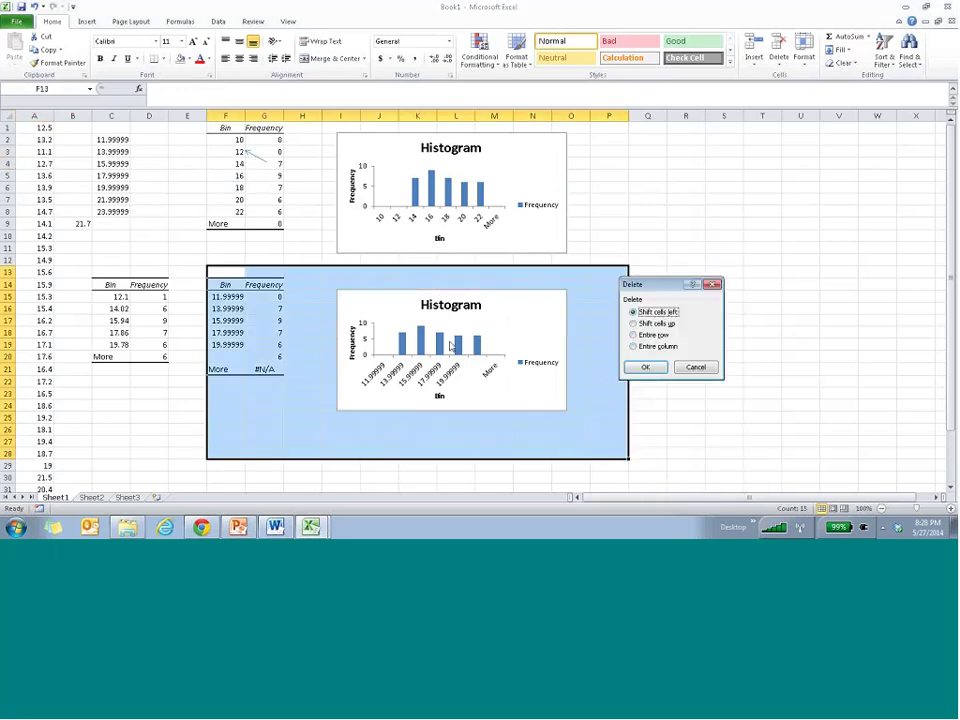
left_click(645, 367)
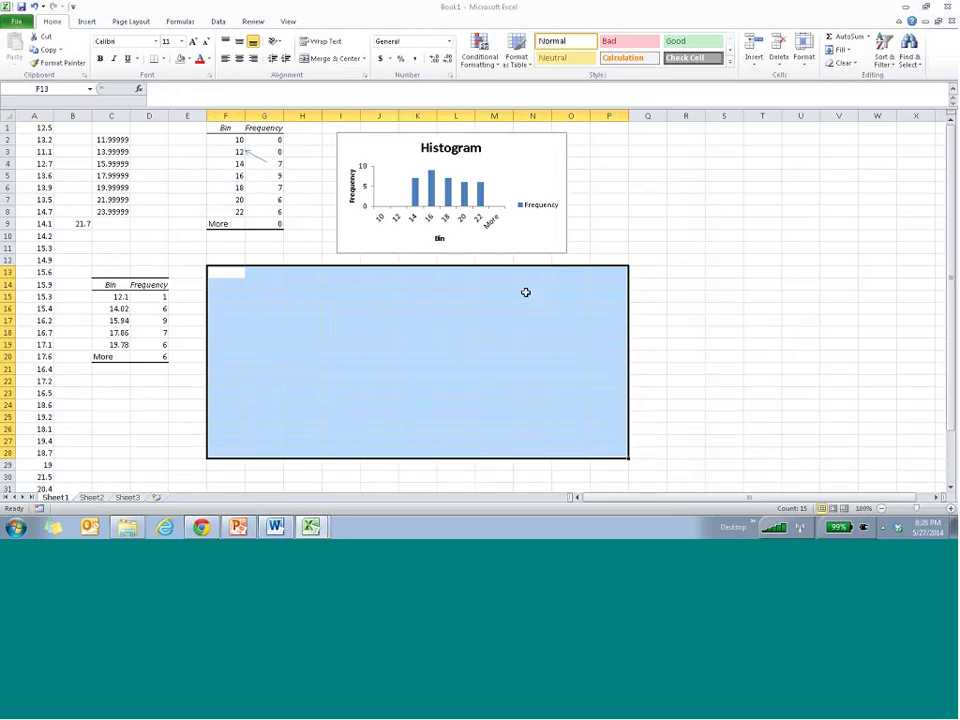
Step: Run the Histogram analysis on A1:A35 with the .99999 bin limits in C1:C7, chart output and Output Range F14
left_click(222, 273)
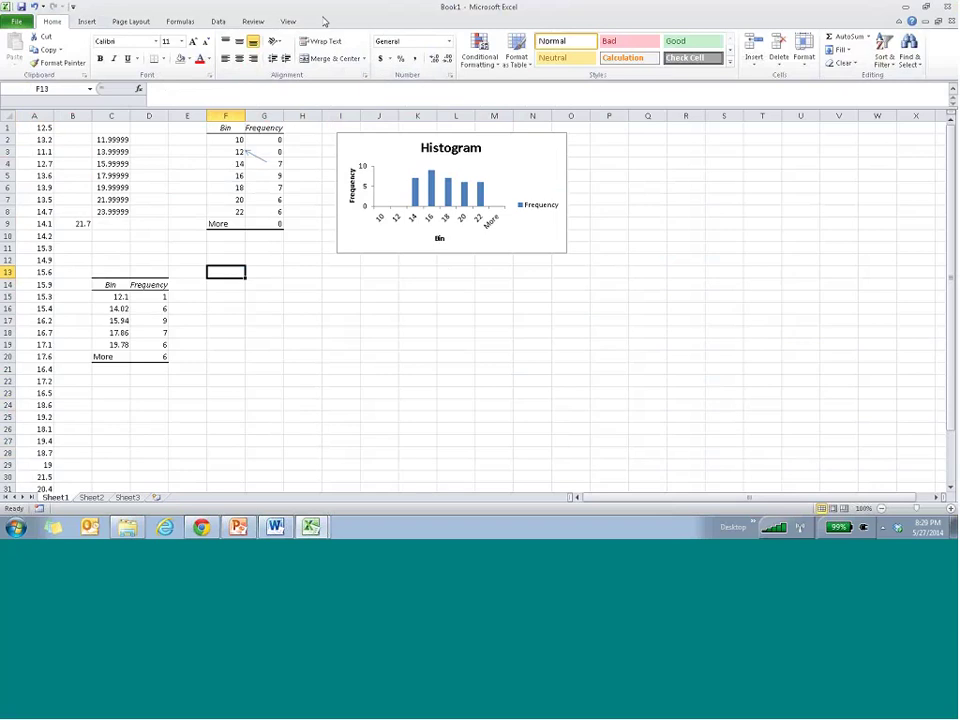
left_click(218, 21)
left_click(730, 37)
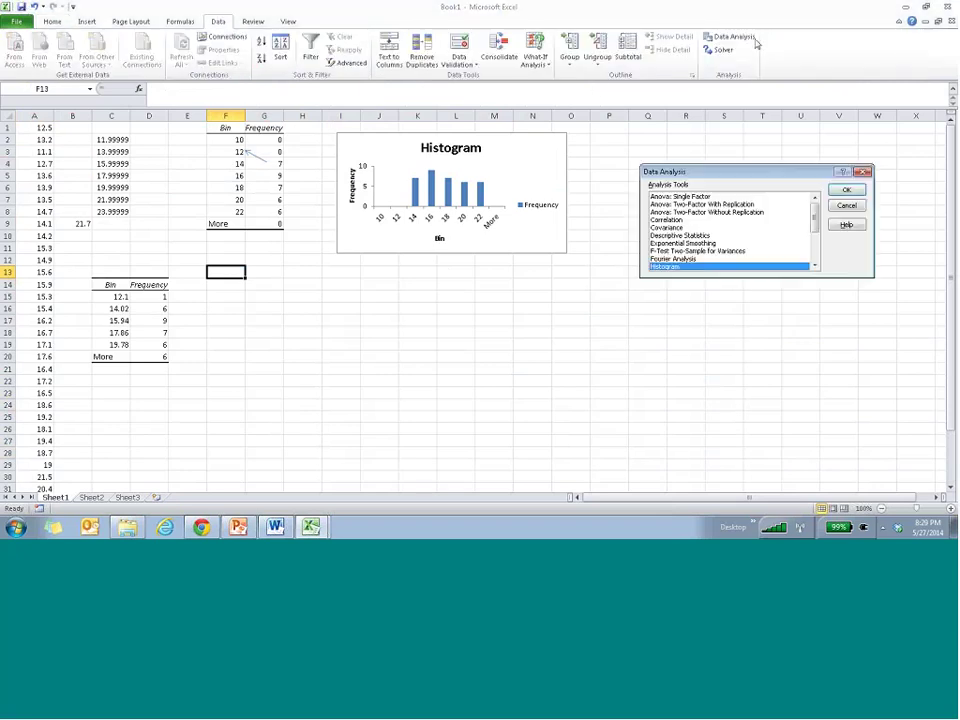
left_click(845, 191)
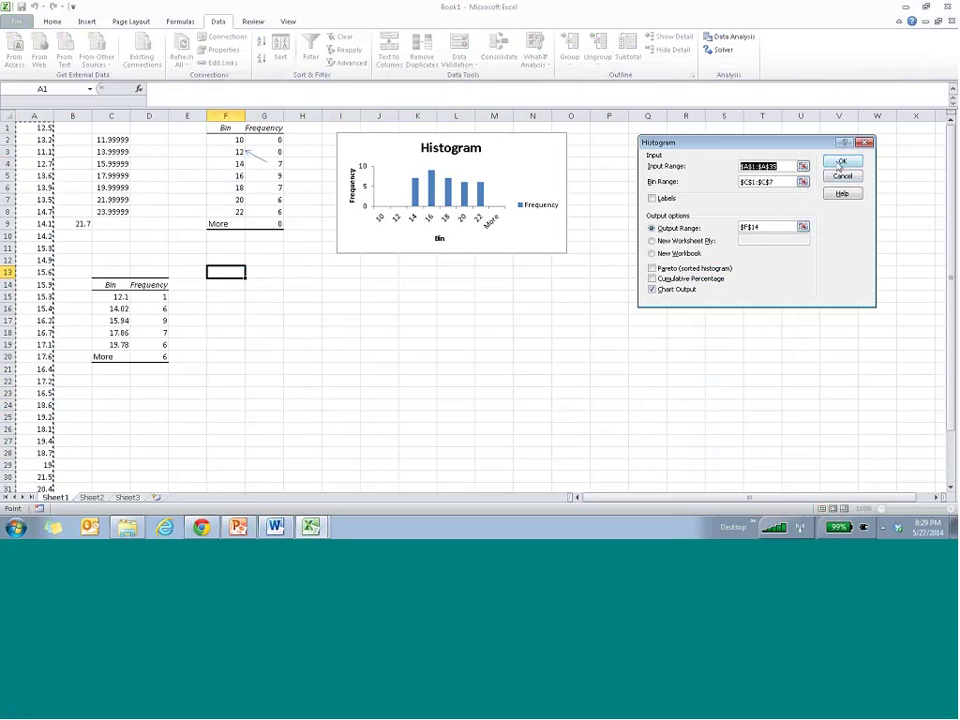
left_click(841, 162)
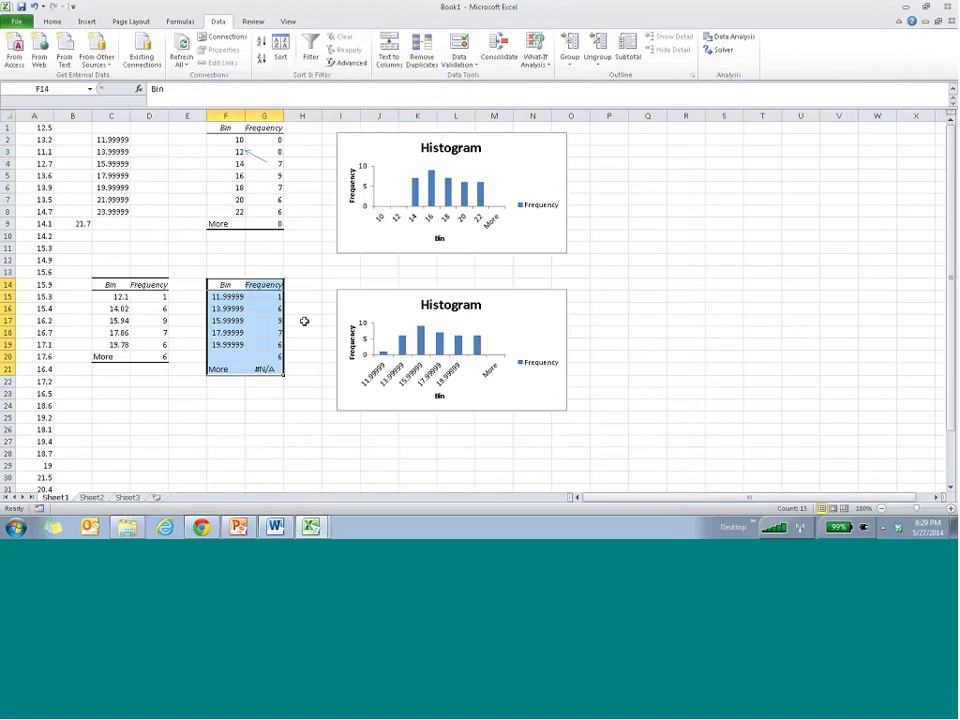
Step: Replace the first two bin limits in C2 and C3 with 12 and 14
left_click(128, 143)
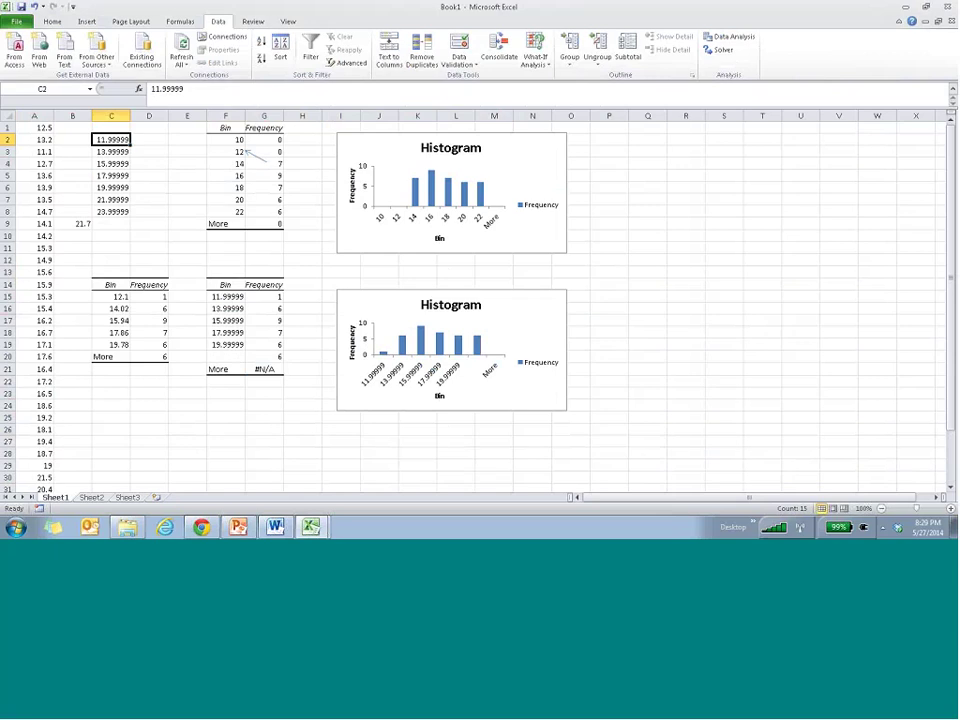
type("12")
key("Return")
type("14")
key("Return")
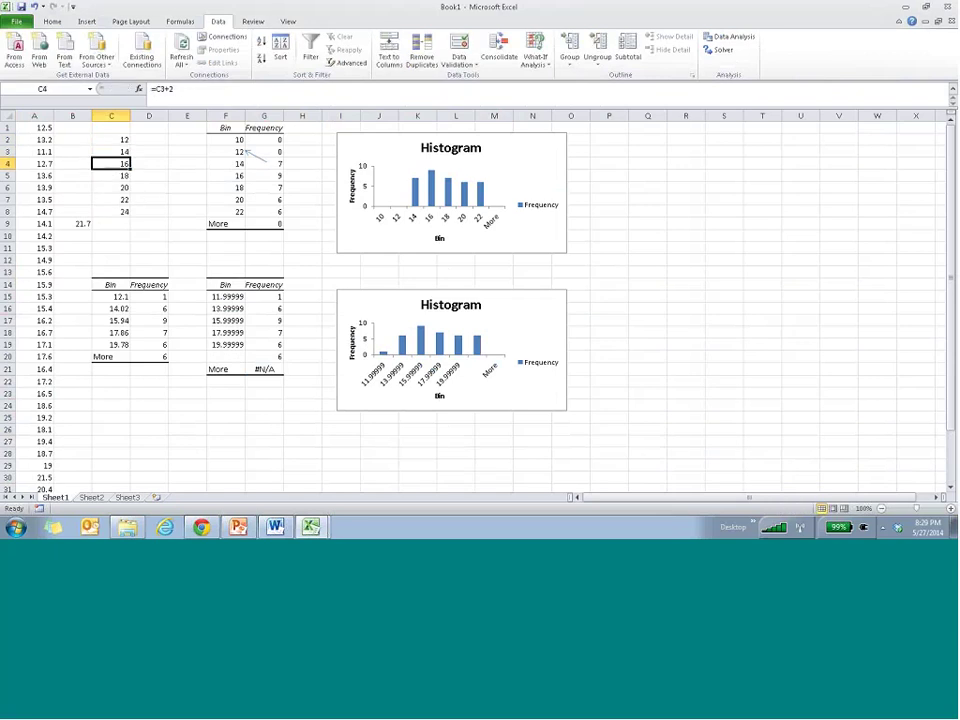
Step: Delete the rerun histogram's table and chart over F13:Q29, shifting the cells left
left_click_drag(210, 272, 631, 371)
right_click(631, 371)
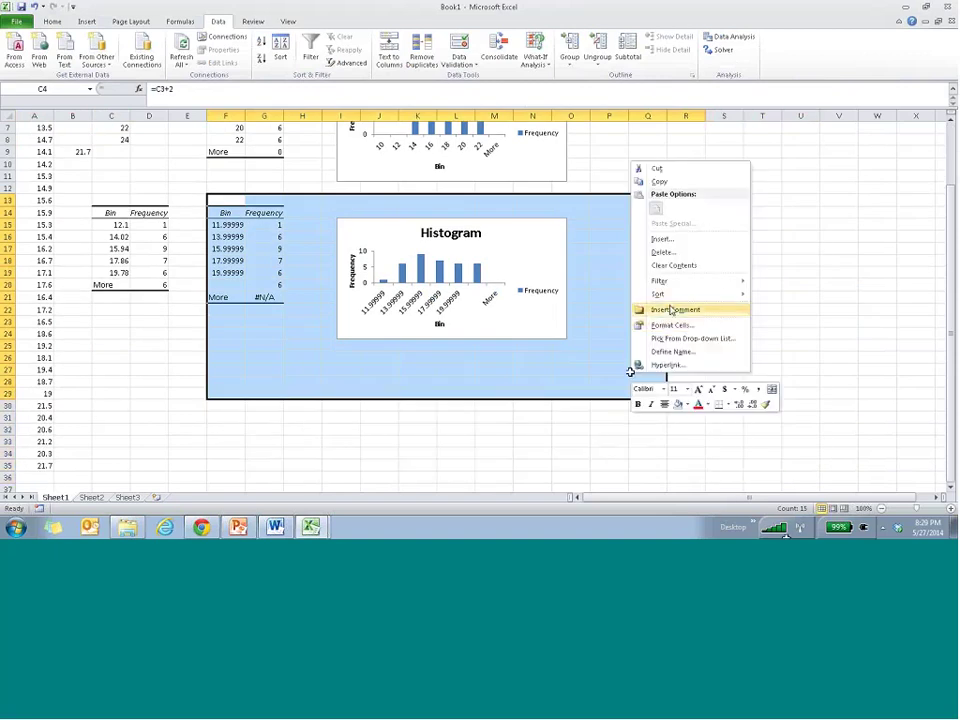
left_click(663, 252)
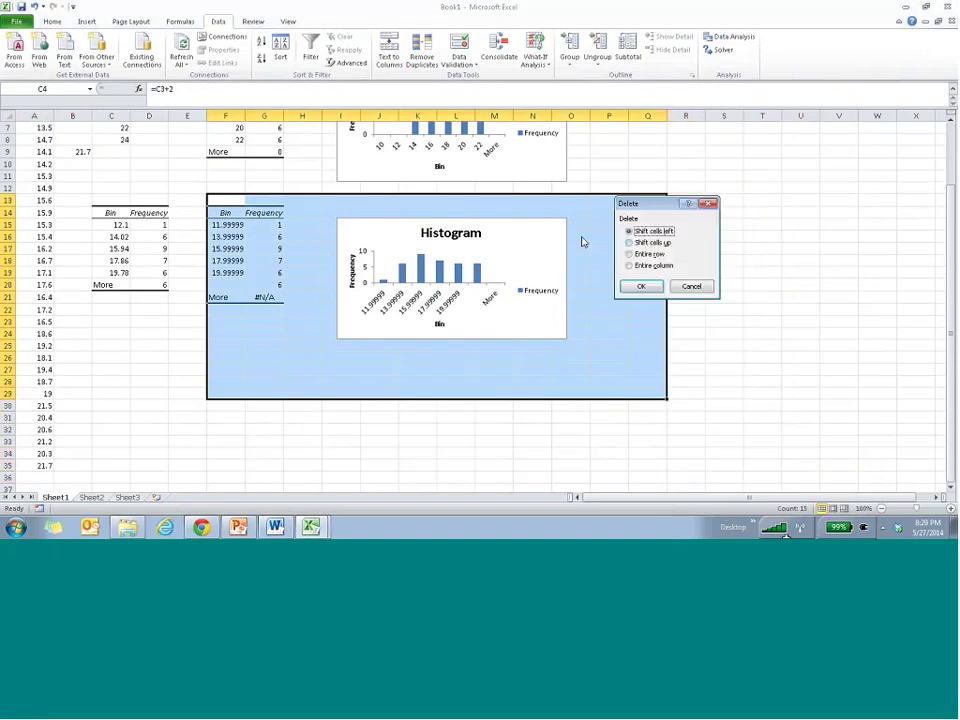
key("Return")
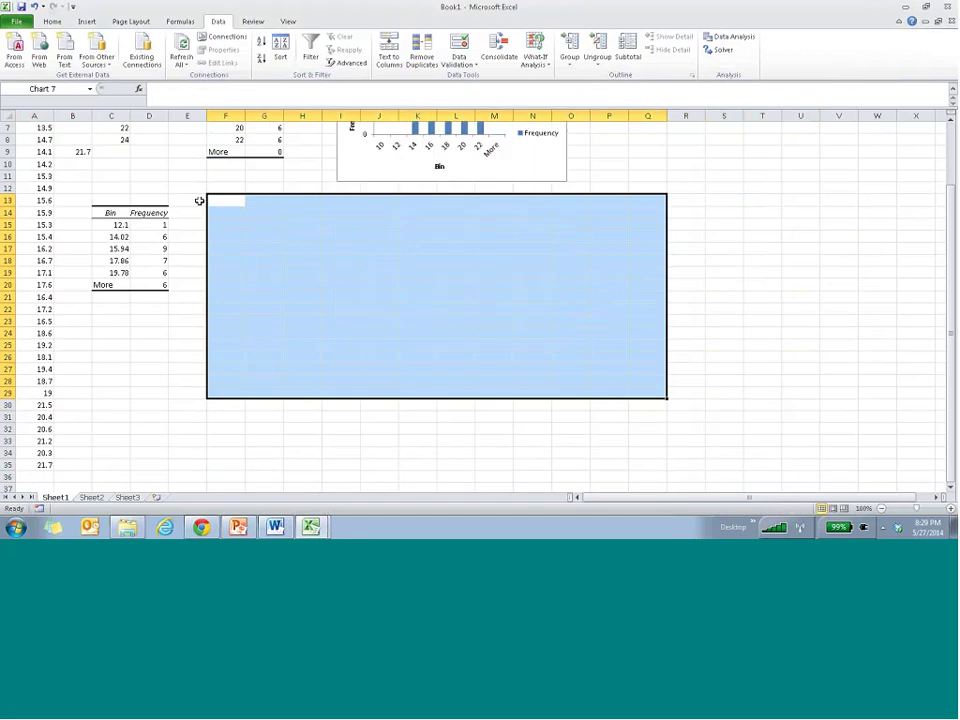
Step: Run the Histogram analysis on A1:A35 with the whole-number bins in C1:C7, chart output and Output Range F14
left_click(225, 201)
left_click(733, 37)
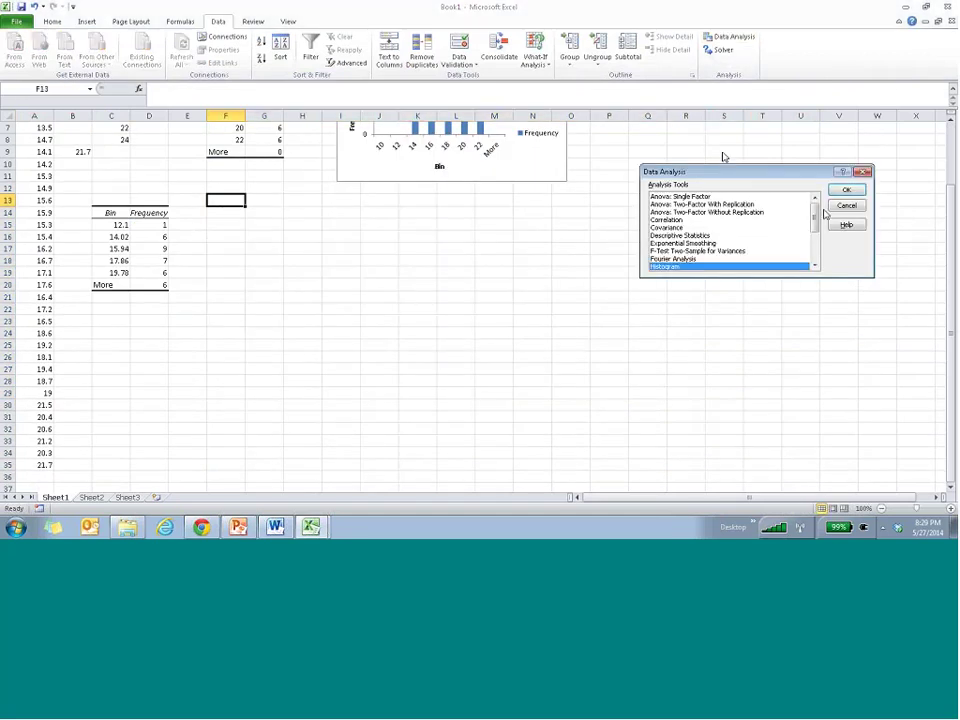
key("Return")
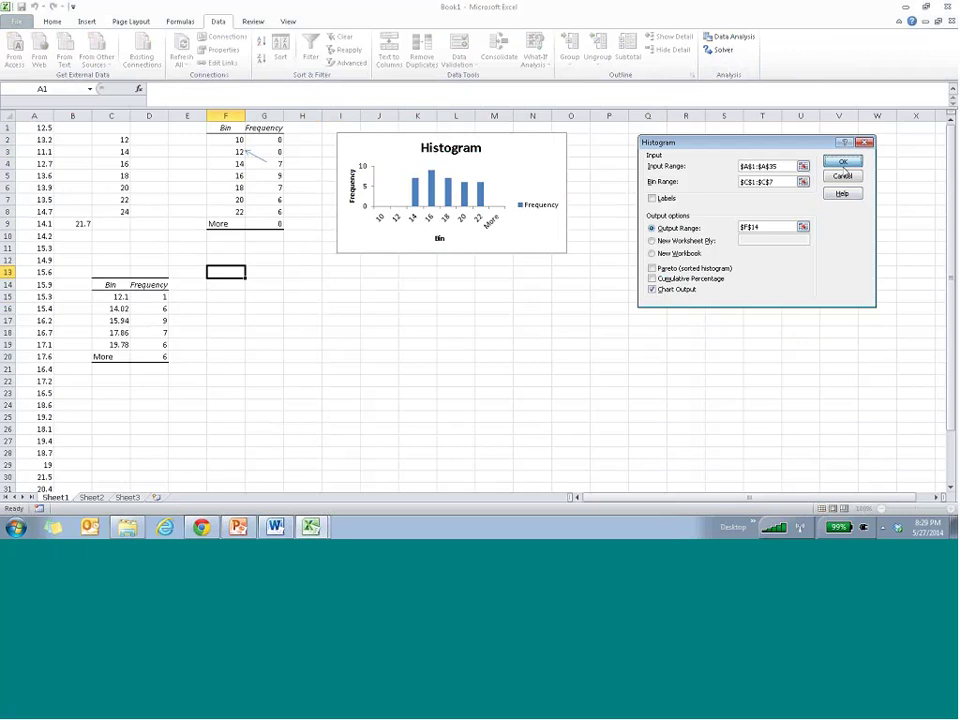
left_click(843, 163)
left_click(225, 232)
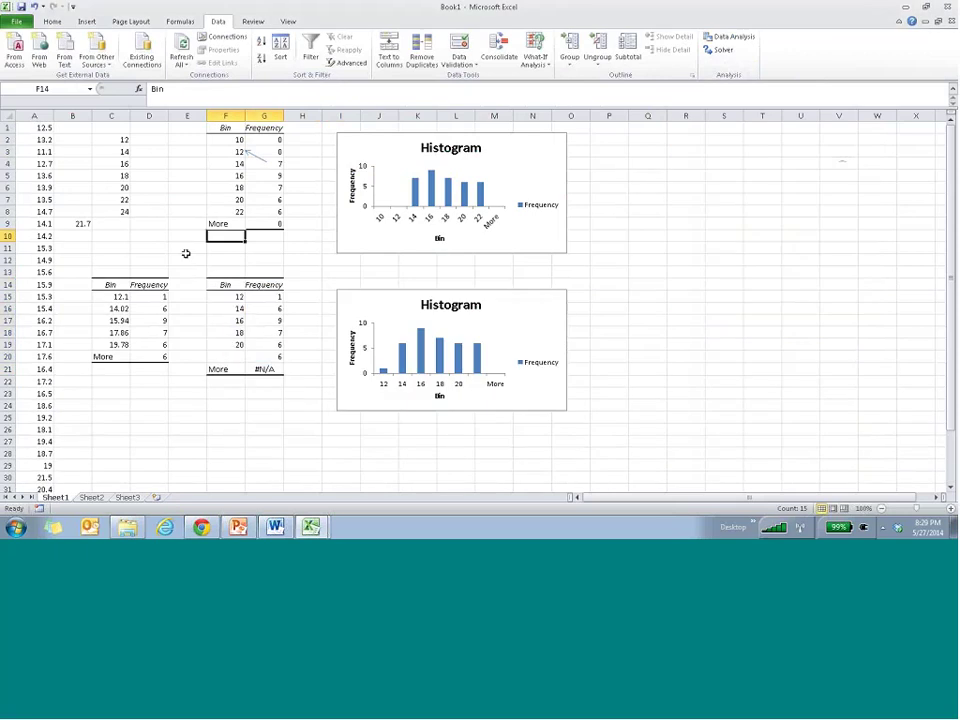
Step: Compare the 12 and 14 bins of the second table with the same bins in the first, considering the value in A3
left_click(36, 152)
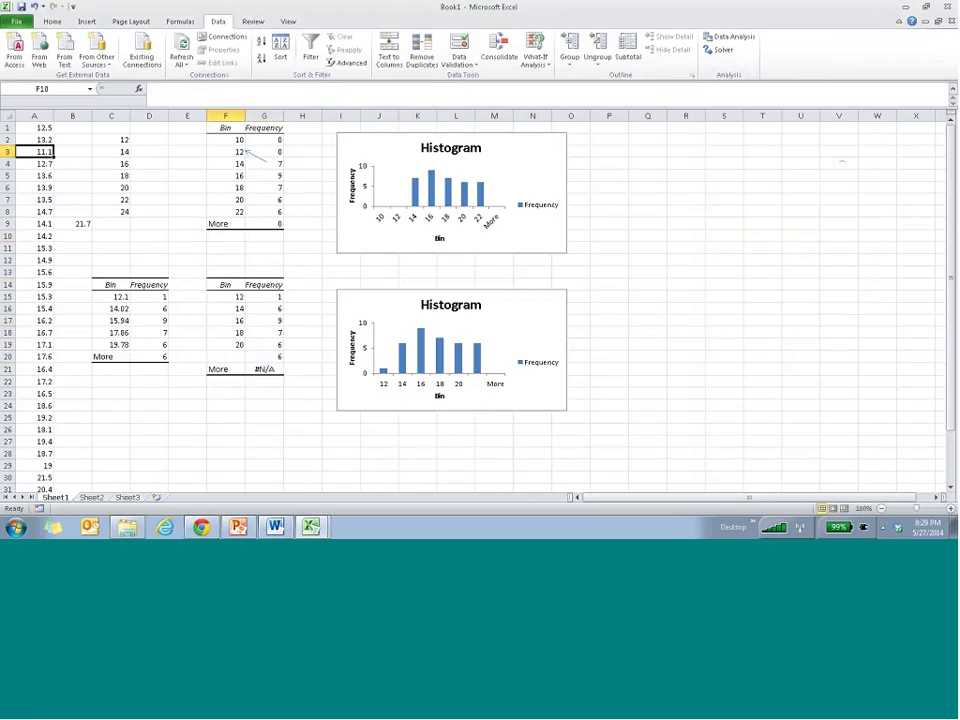
left_click(242, 300)
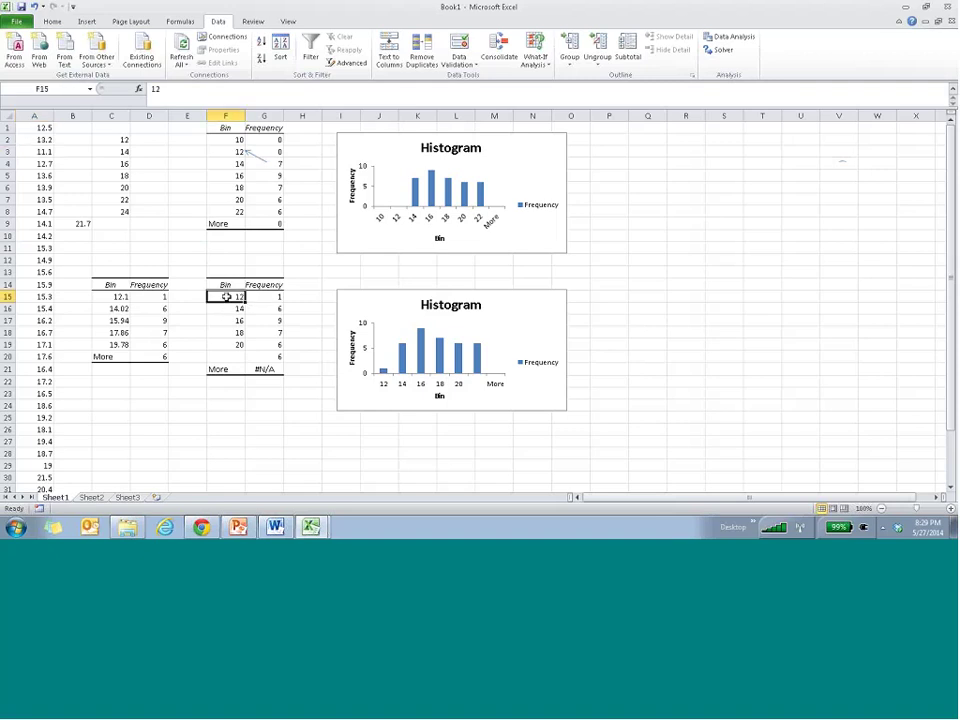
left_click(225, 308)
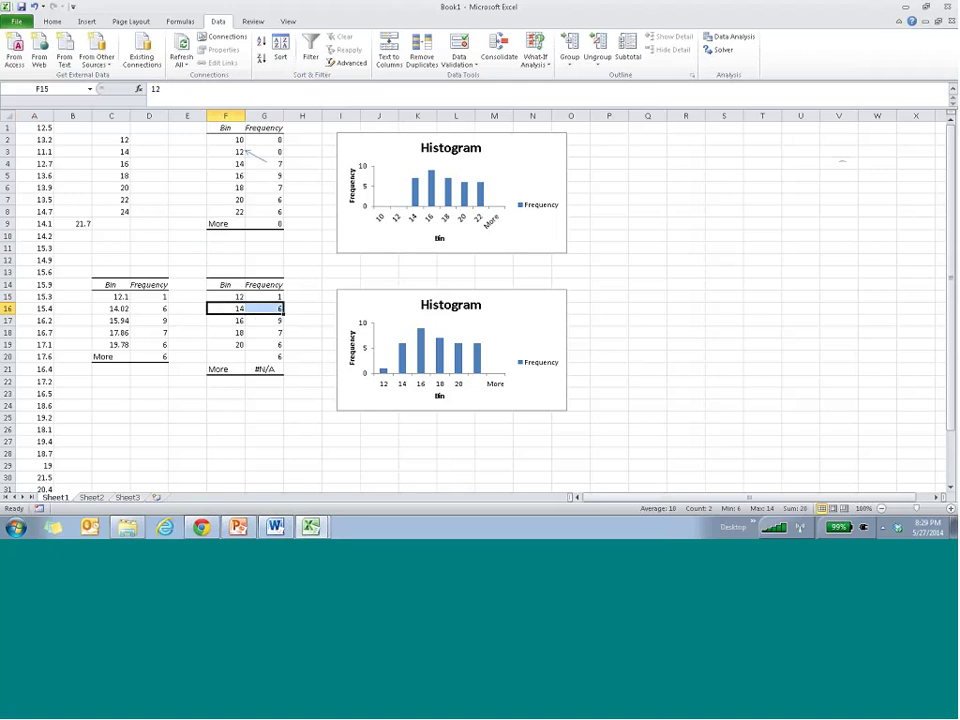
left_click(229, 297)
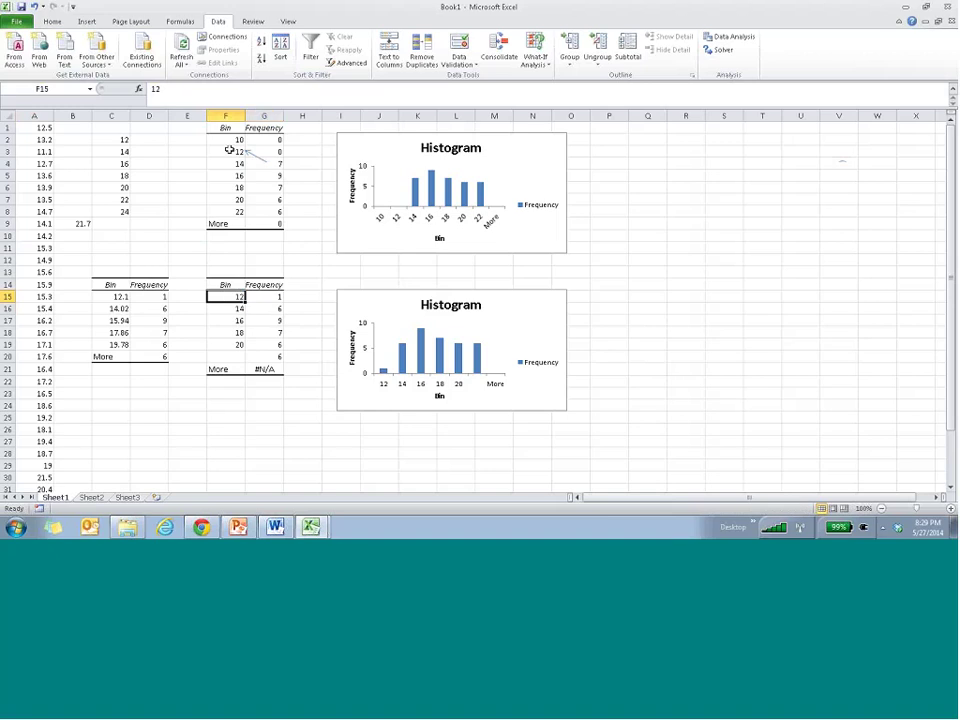
mouse_move(229, 150)
left_mouse_down()
mouse_move(264, 152)
mouse_move(240, 163)
left_mouse_up()
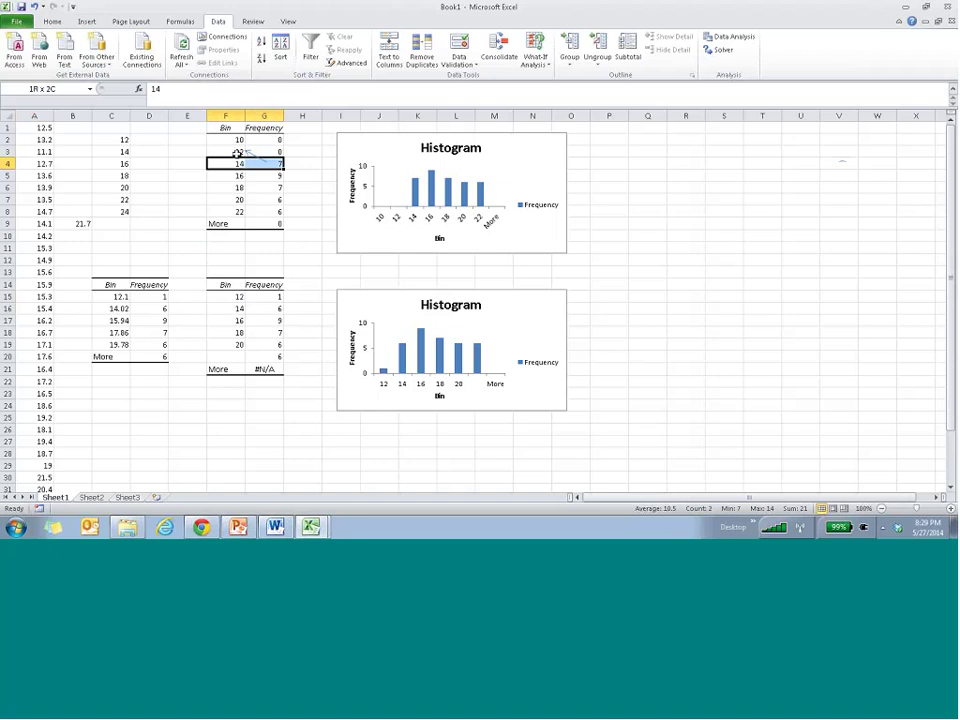
left_click_drag(238, 152, 262, 192)
Step: Trace the A3 value against the second table's bins, then review the 12, 14 and 16 bins in the first table
left_click(51, 155)
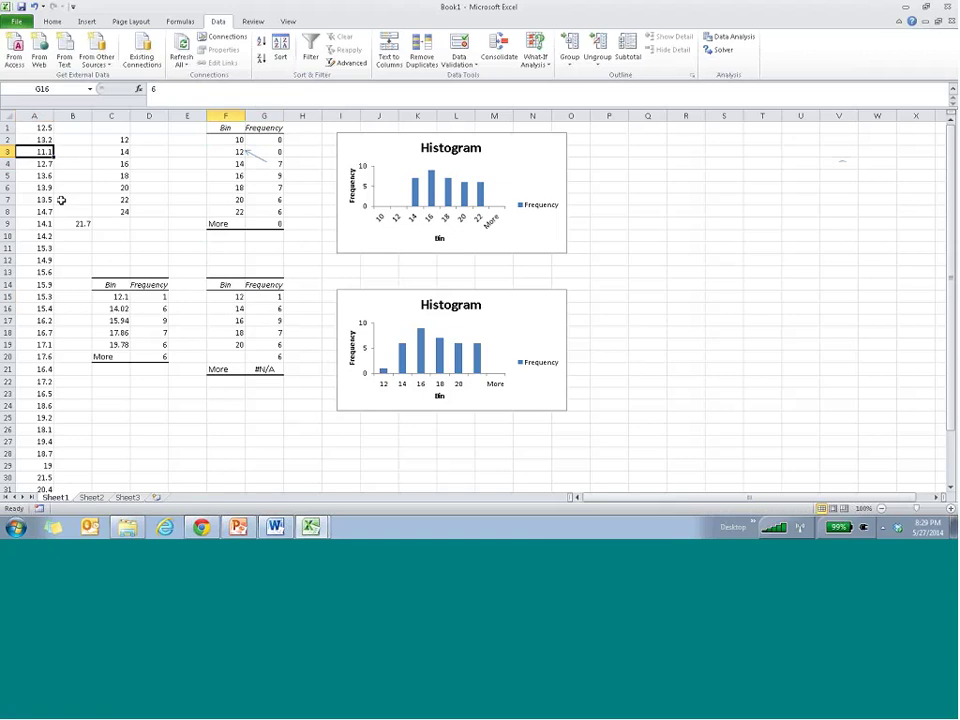
key("Down")
key("Down")
key("Left")
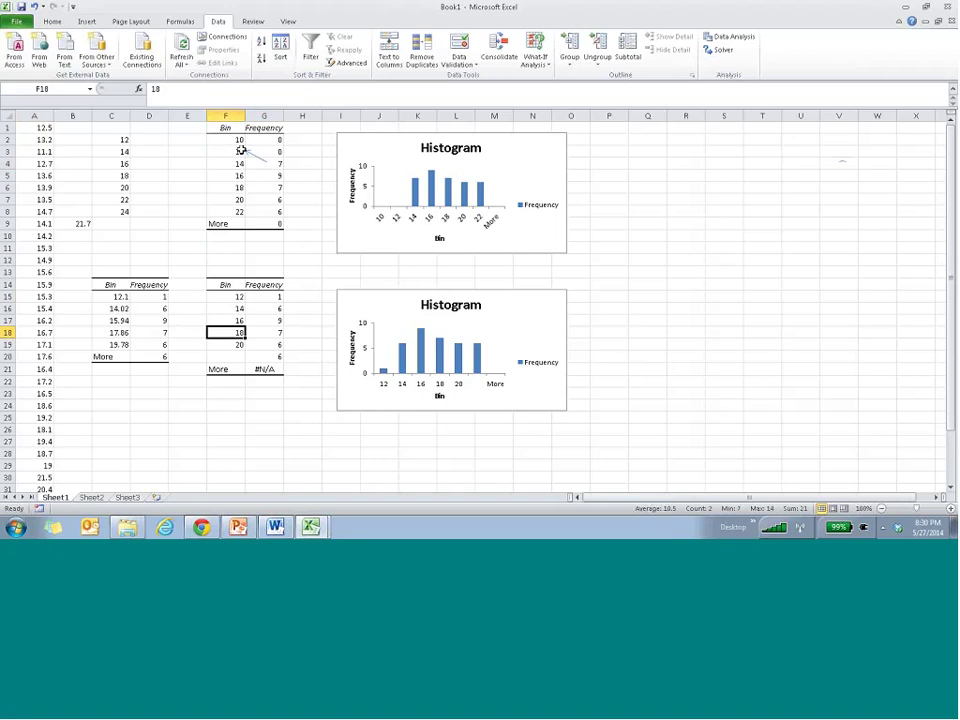
left_click_drag(240, 163, 253, 164)
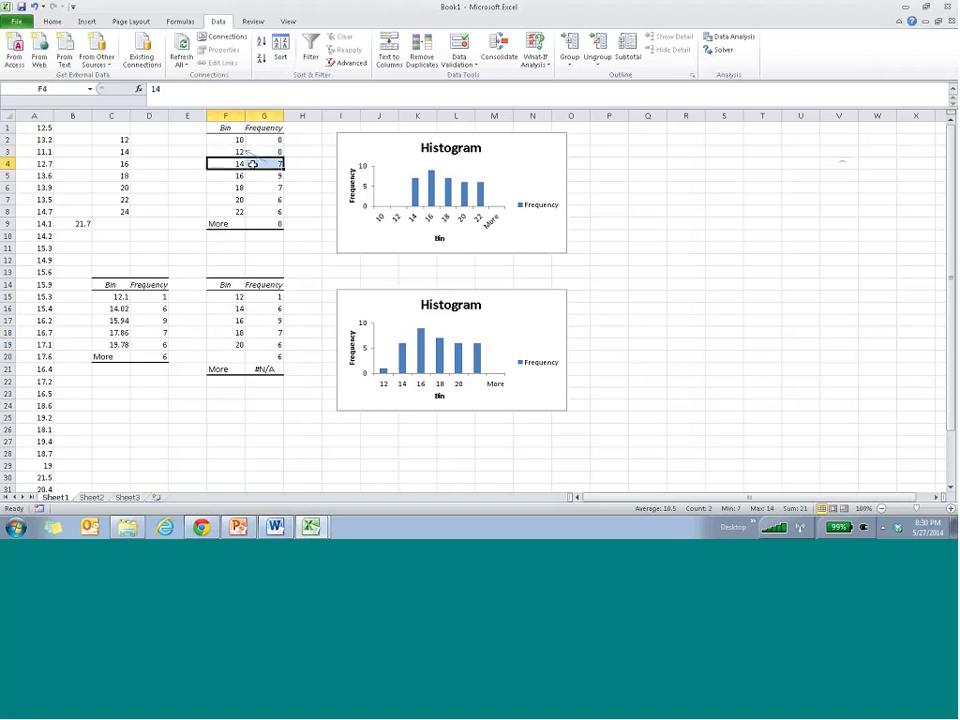
left_click(231, 152)
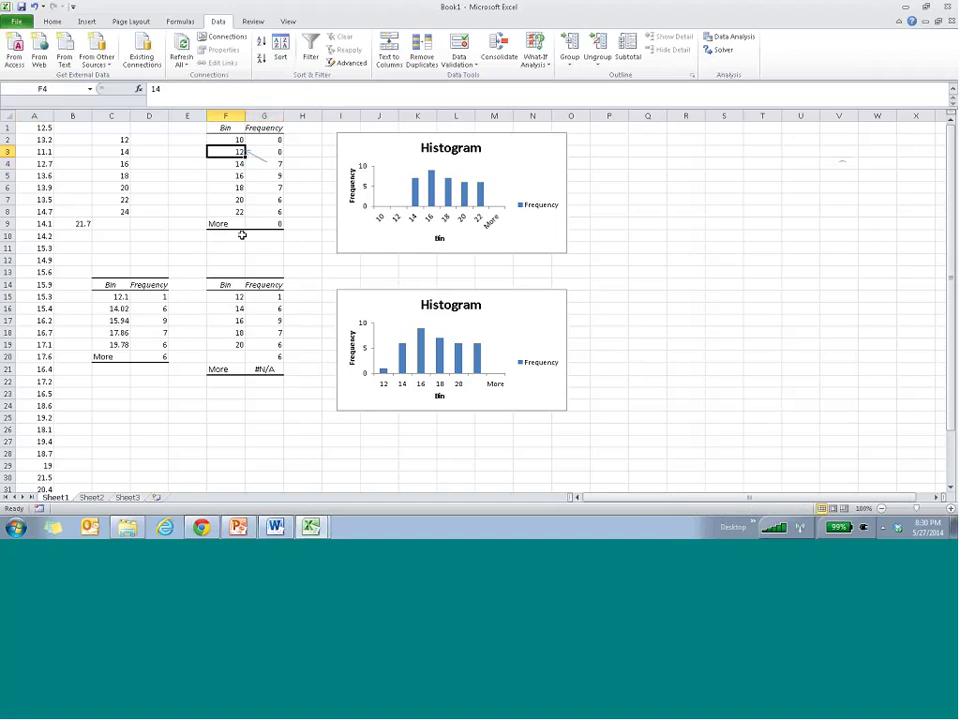
left_click(257, 175)
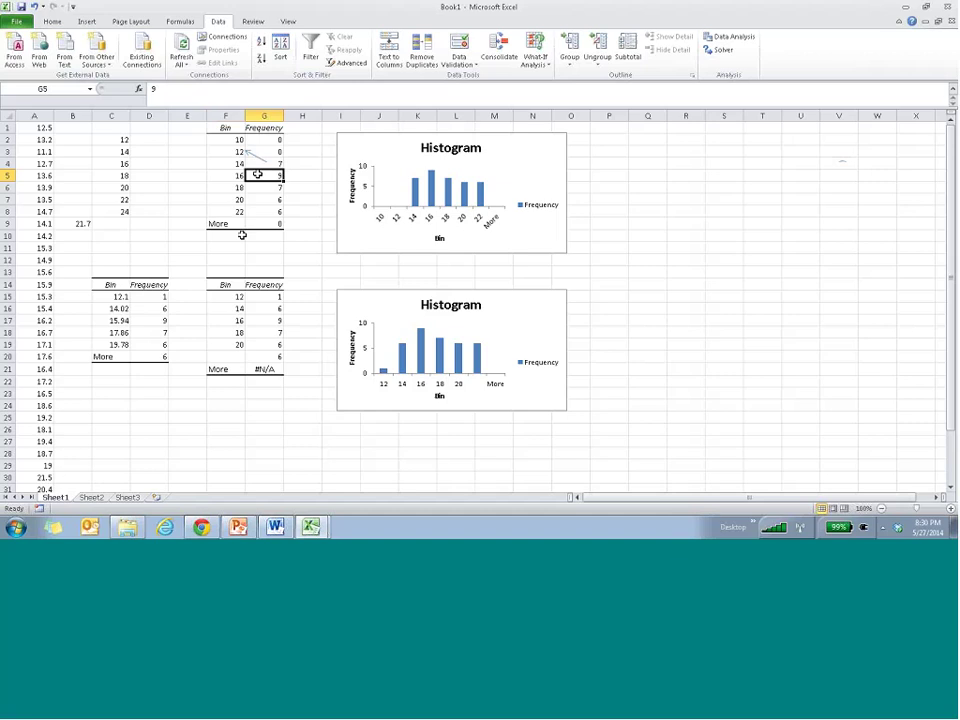
Step: Compare the first table's 14 bin with the second table's rows, and check the A3 value against the 12 bin in both
left_click(243, 174)
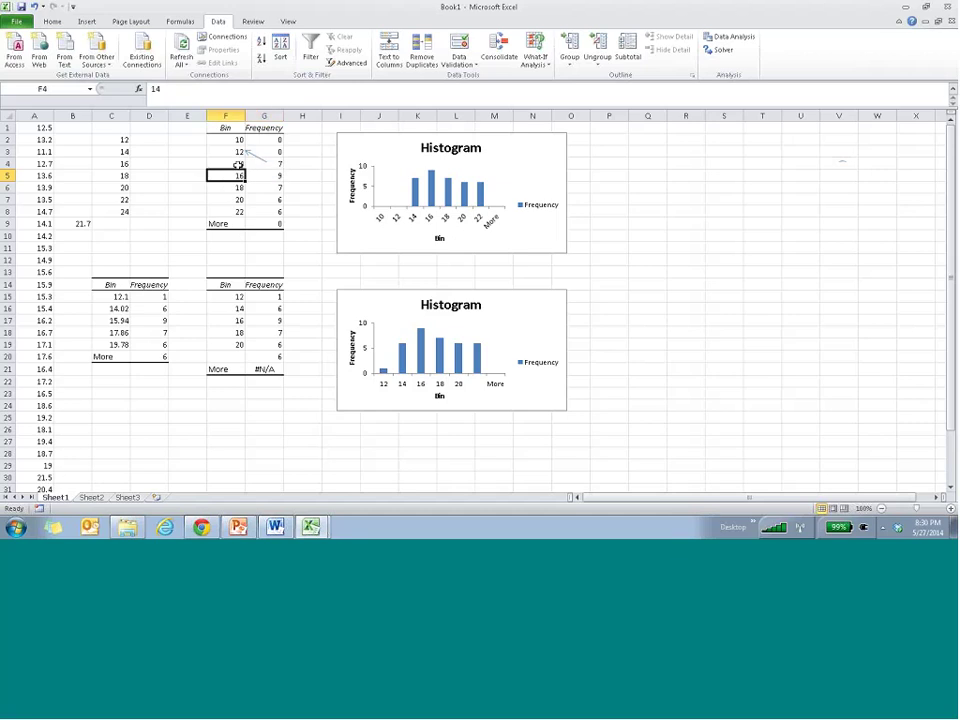
left_click(238, 164)
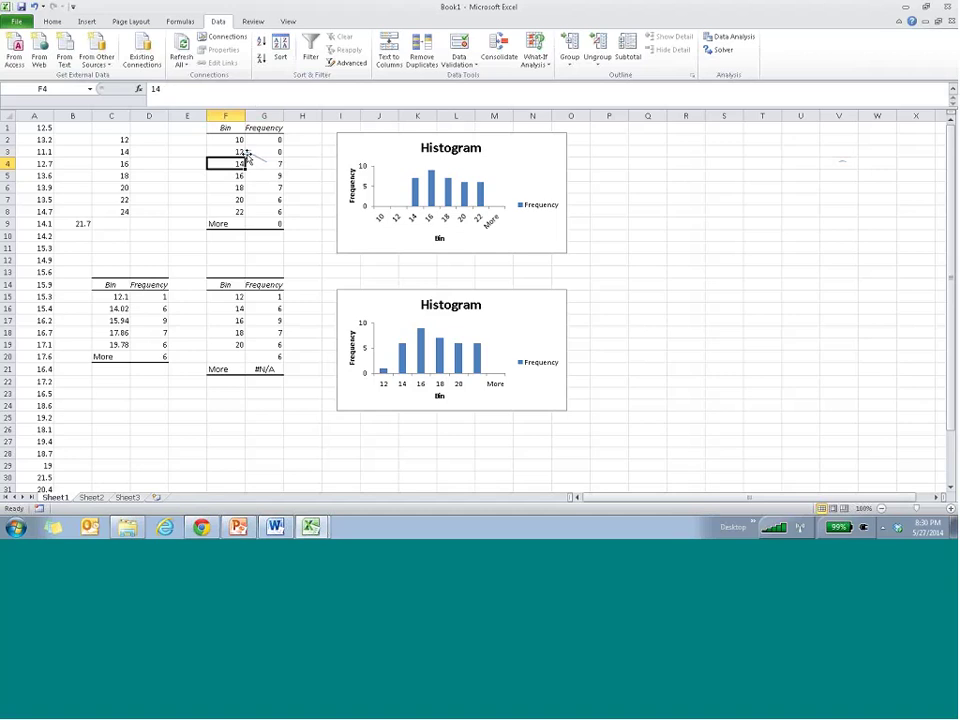
left_click_drag(243, 163, 259, 162)
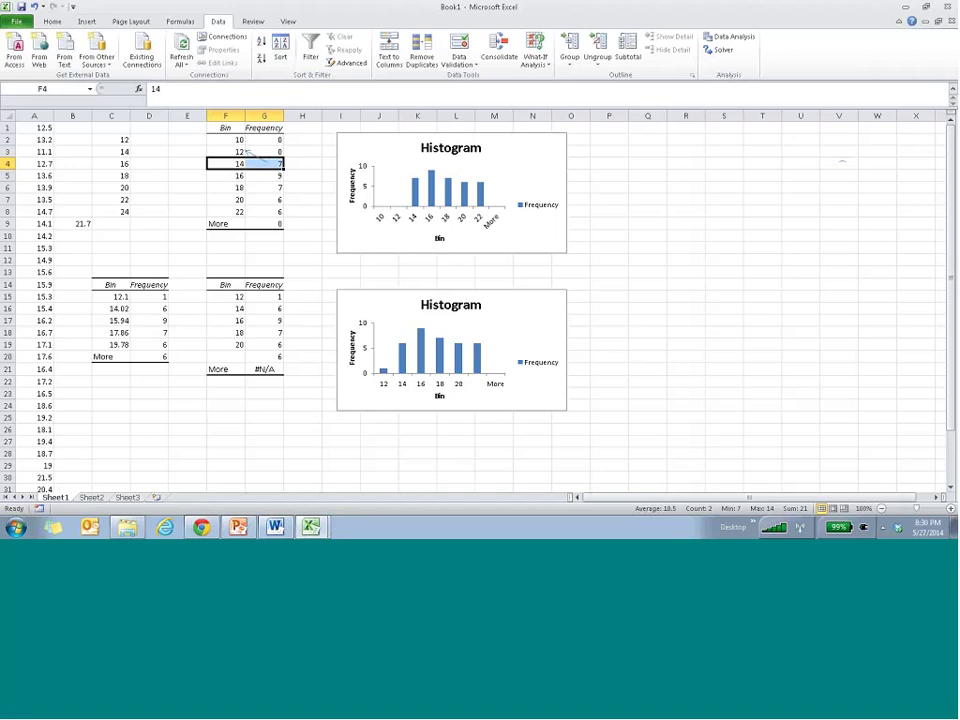
left_click_drag(225, 297, 264, 356)
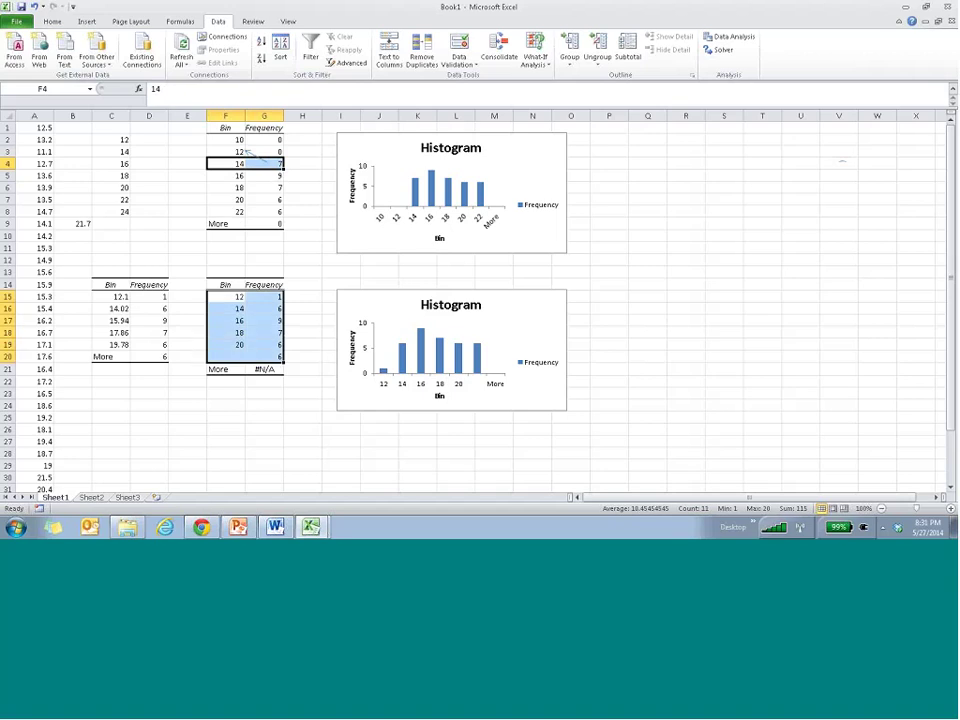
left_click(30, 151)
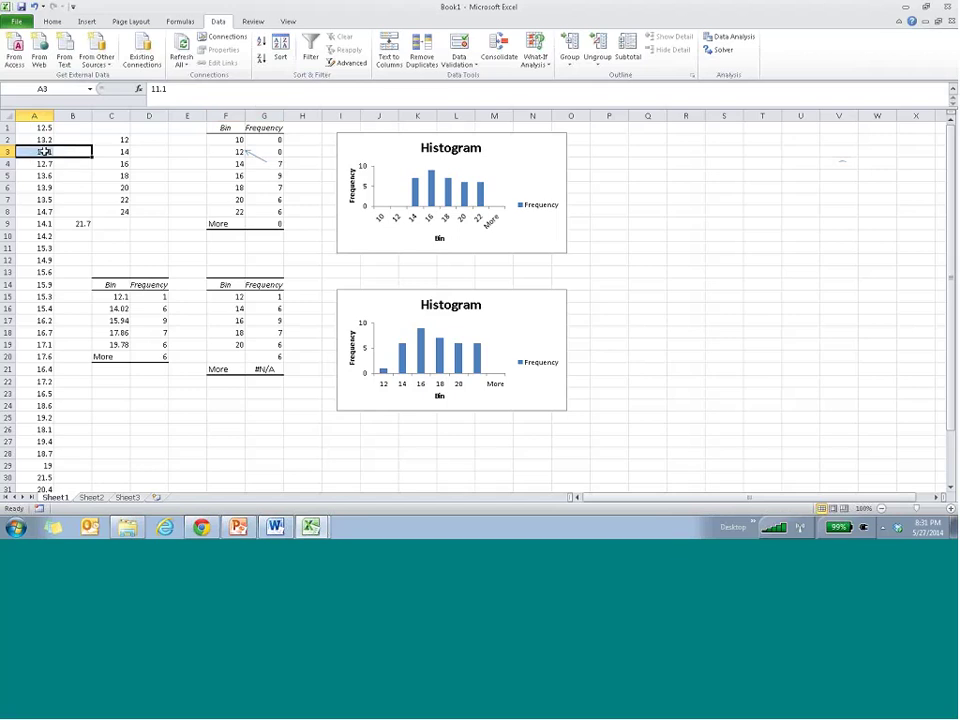
left_click_drag(44, 151, 72, 152)
left_click_drag(235, 296, 256, 294)
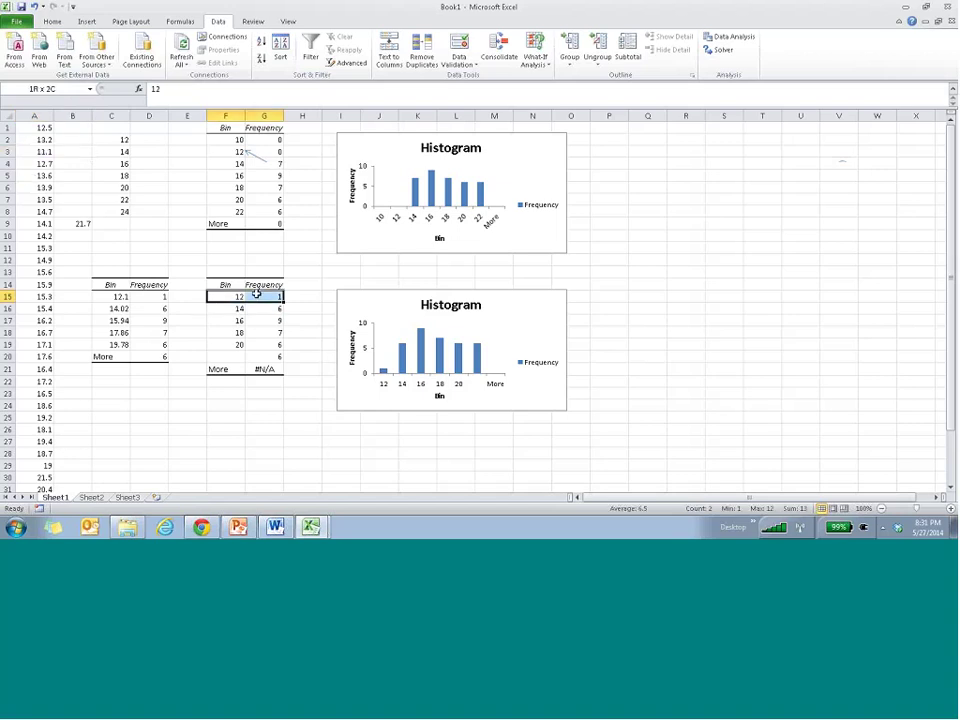
left_click_drag(236, 152, 269, 151)
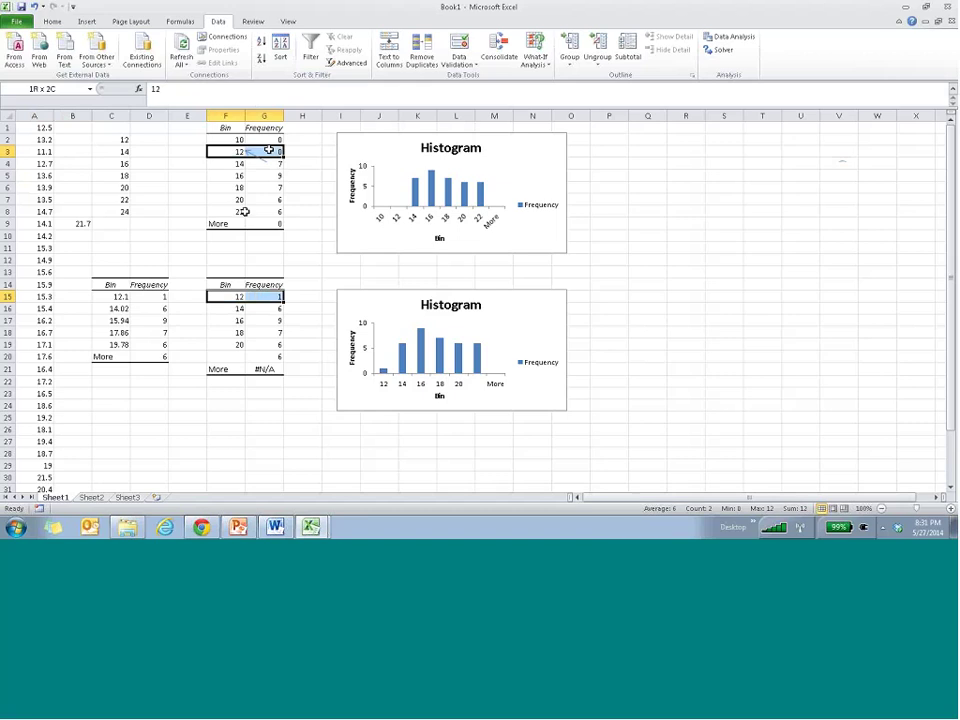
left_click(57, 152)
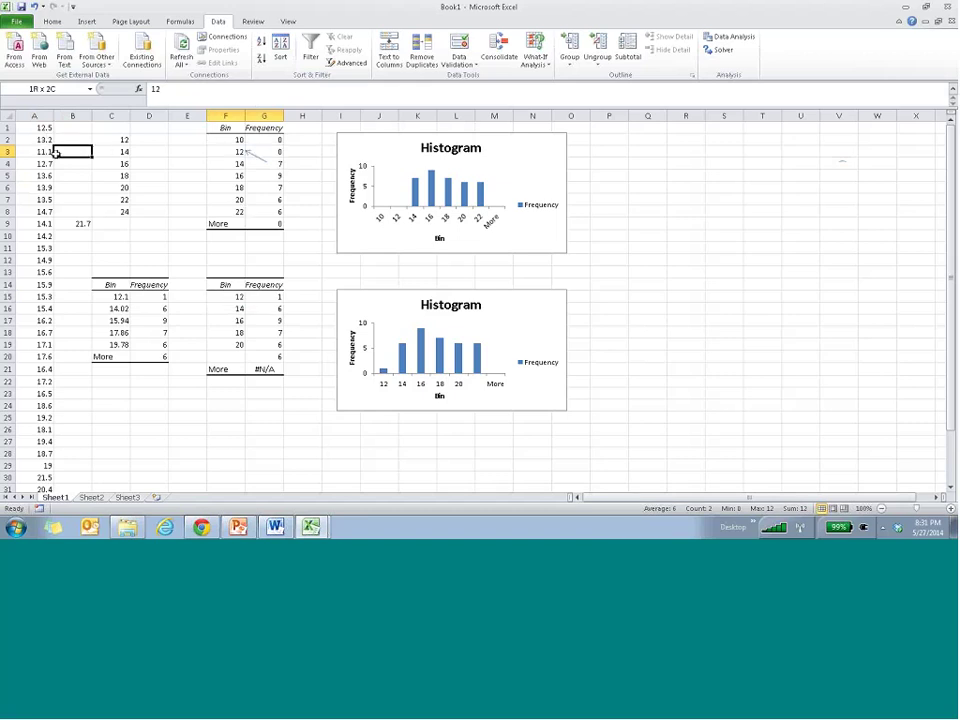
left_click_drag(238, 297, 274, 298)
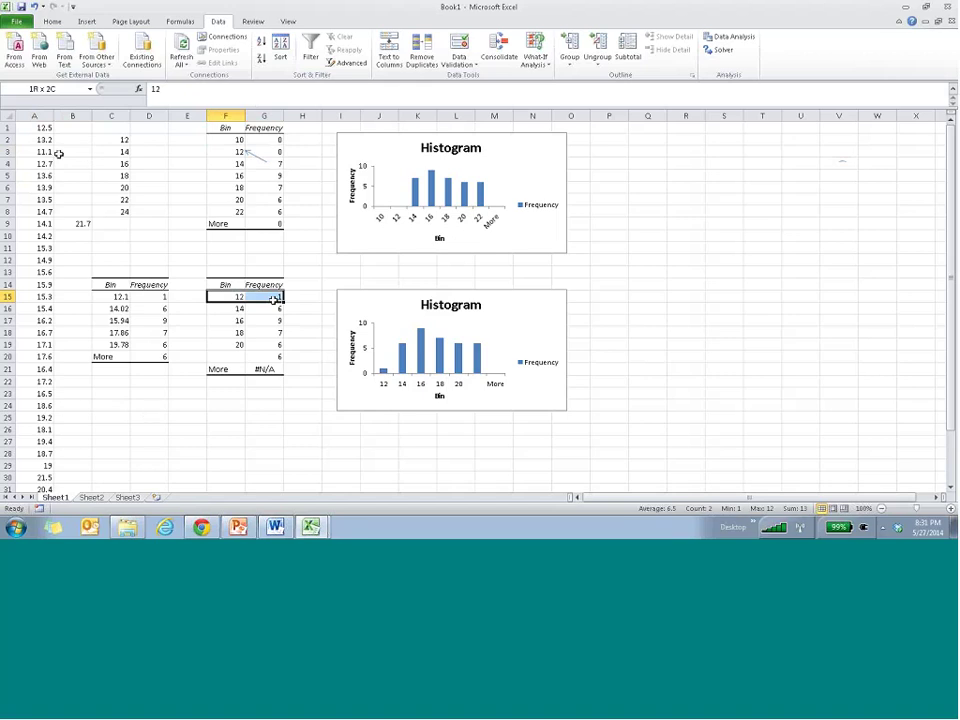
left_click_drag(59, 152, 40, 152)
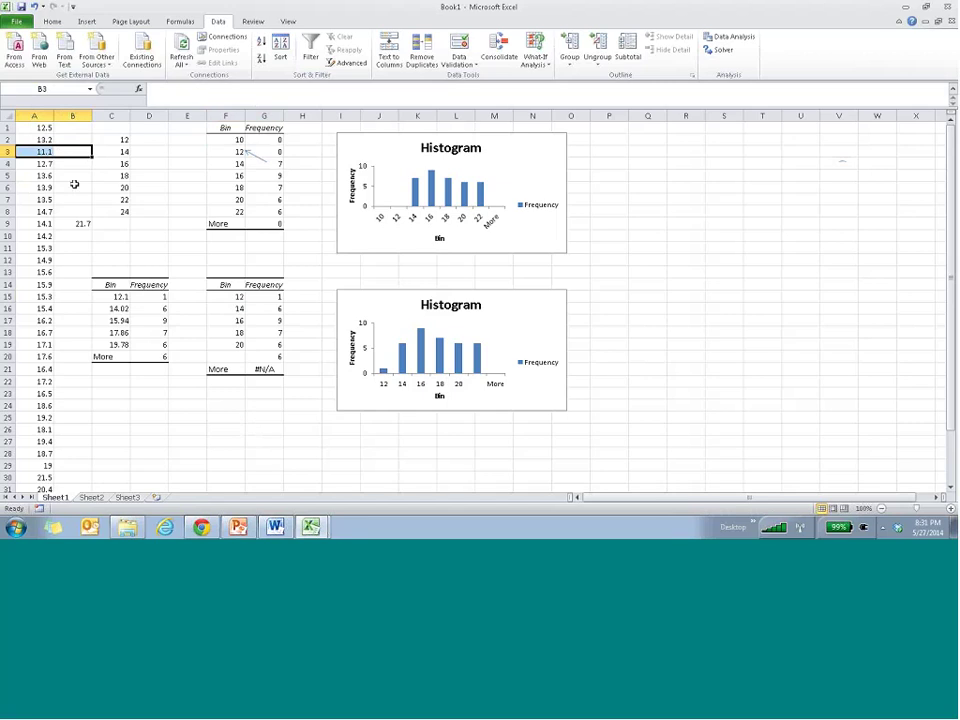
Step: Review the data in A1:A35 and change the value in A3 to 12.1
left_click_drag(40, 128, 45, 466)
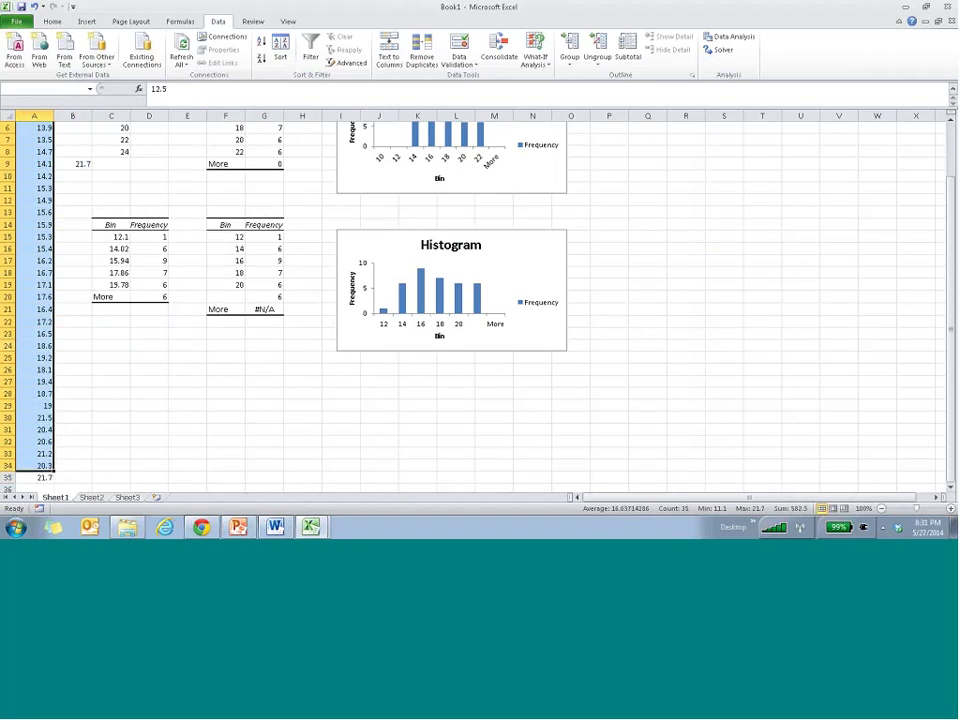
scroll(220, 447, "up", 2)
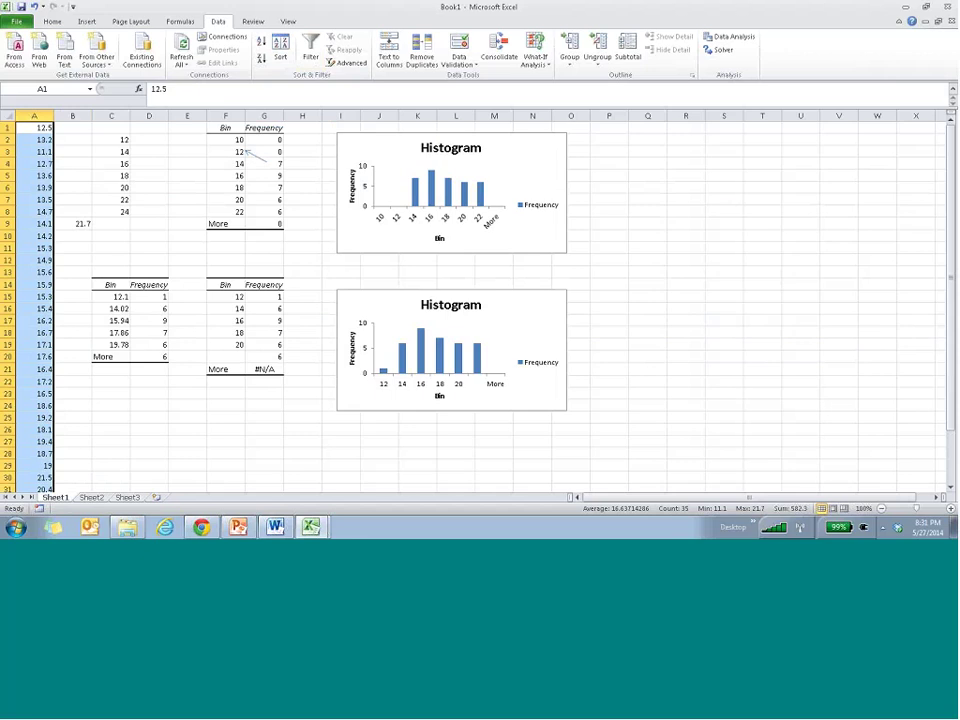
left_click(47, 153)
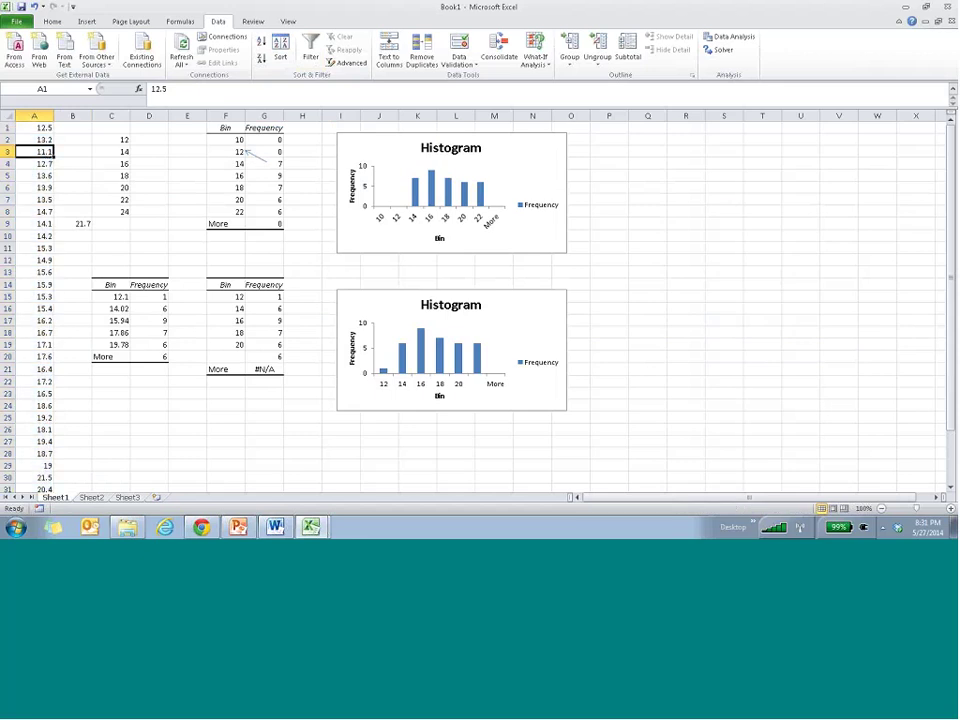
type("12")
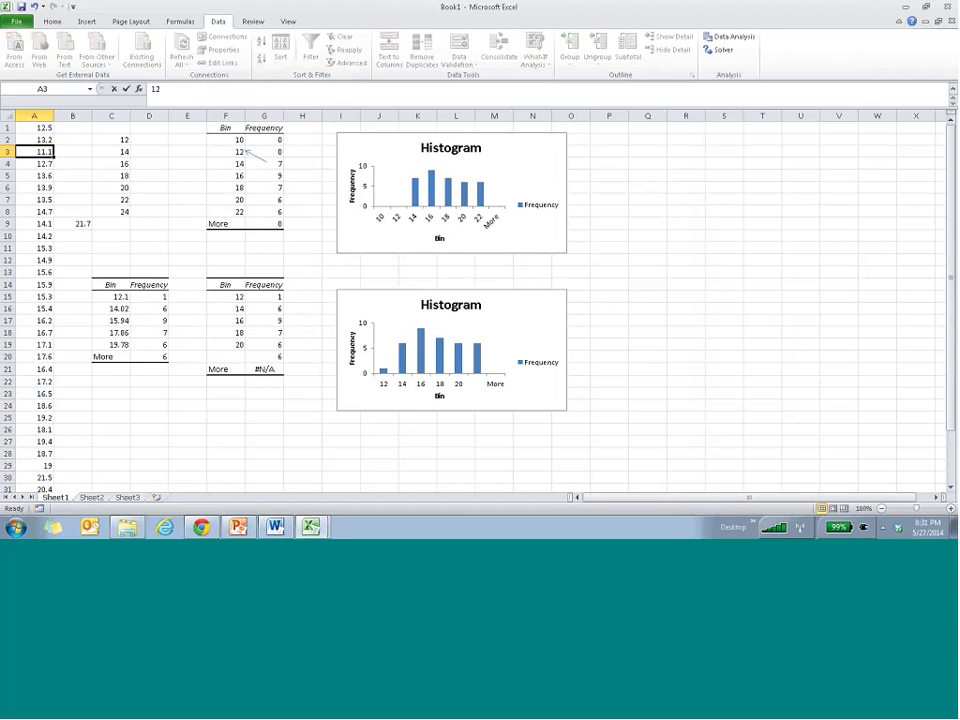
key("Return")
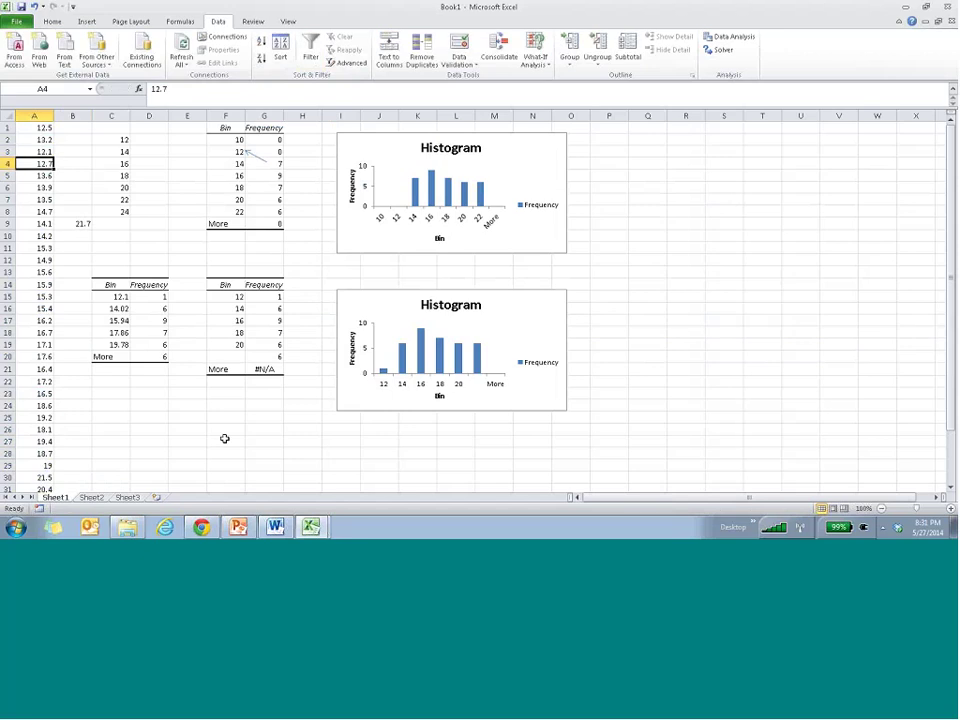
mouse_move(201, 527)
left_click_drag(53, 217, 628, 364)
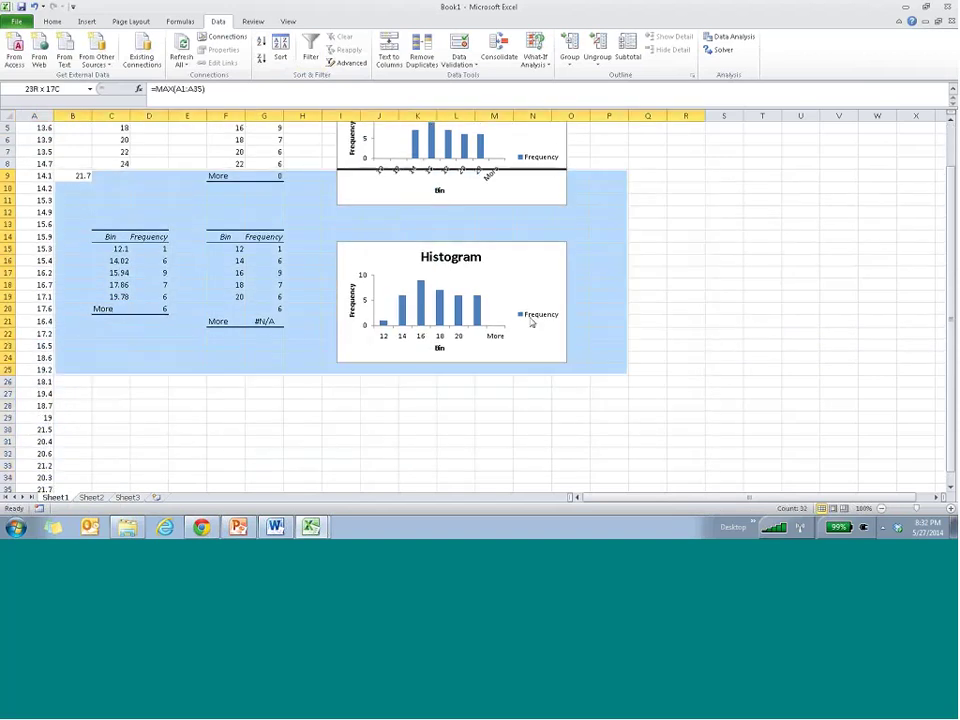
right_click(533, 316)
key("Escape")
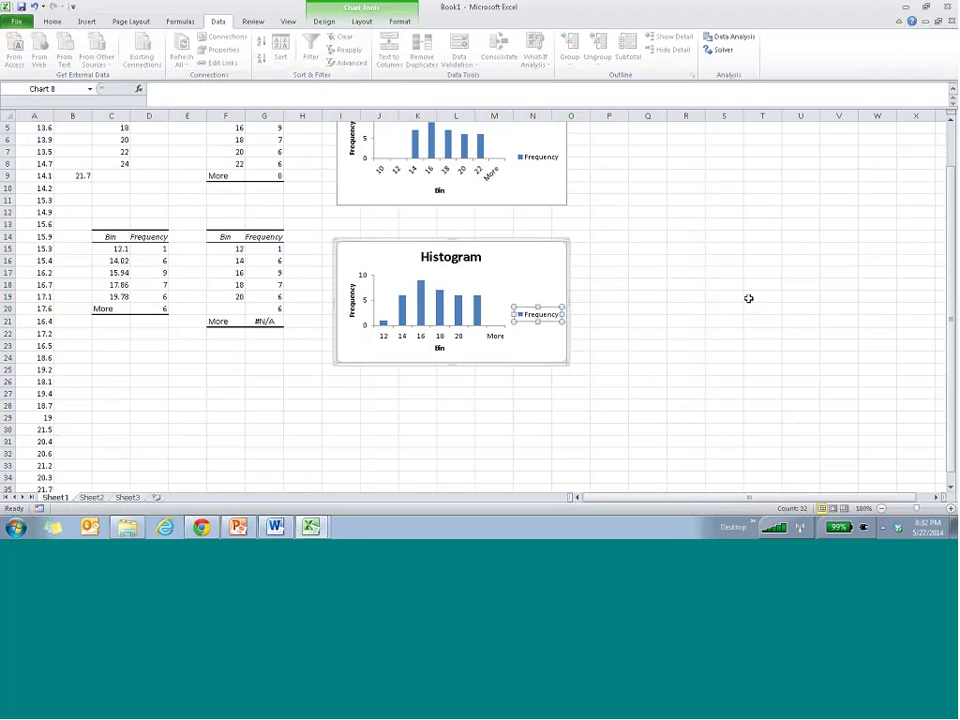
Step: Delete columns D through V together with the histogram tables and charts on them
scroll(157, 266, "up", 2)
left_click_drag(149, 116, 838, 116)
right_click(814, 290)
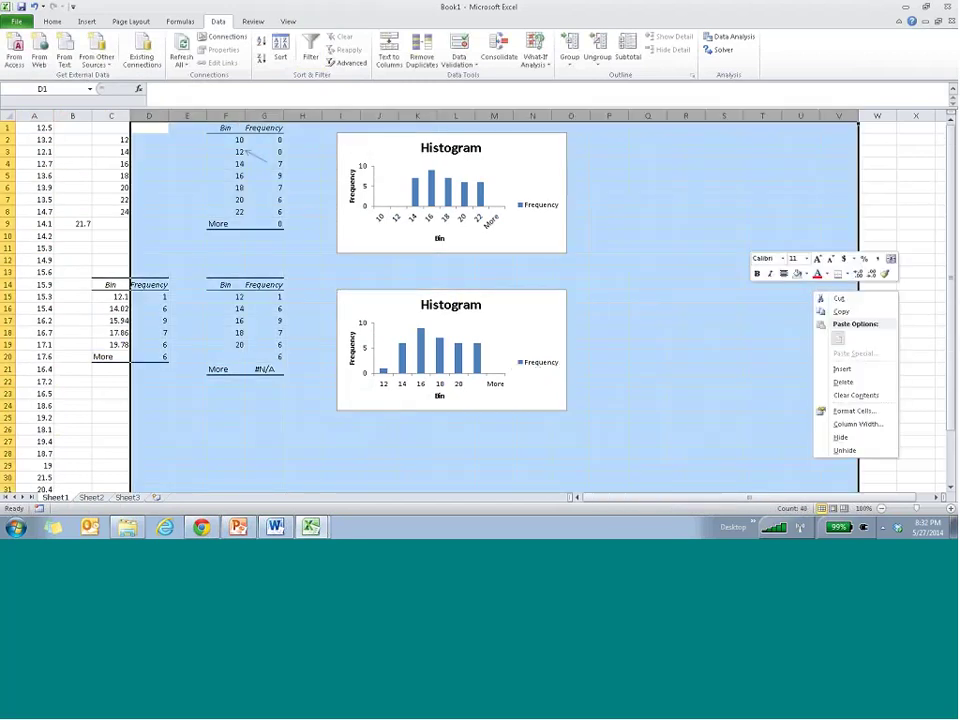
left_click(843, 382)
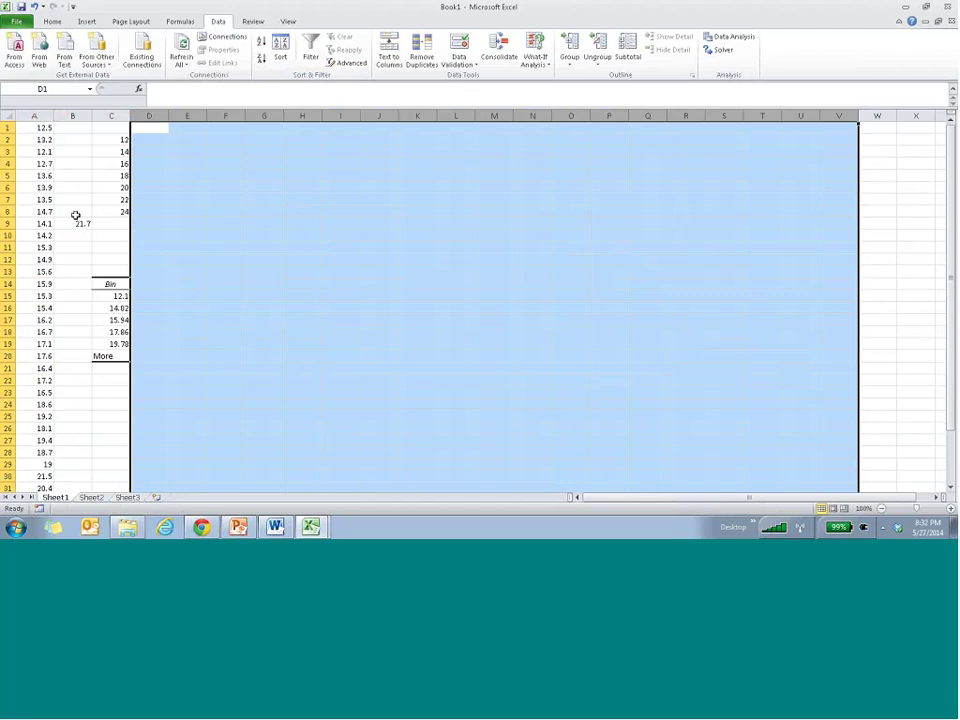
Step: Delete the cells B9:F25, holding the maximum formula and the leftover bin list, shifting the cells left
left_click_drag(74, 221, 238, 414)
right_click(222, 412)
left_click(250, 287)
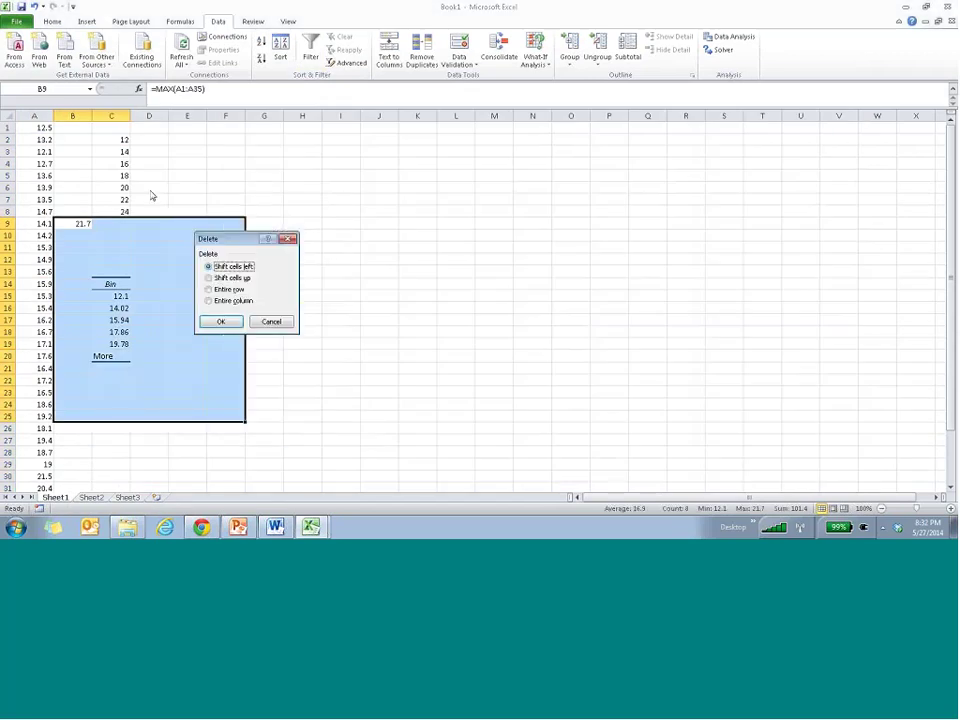
left_click(224, 322)
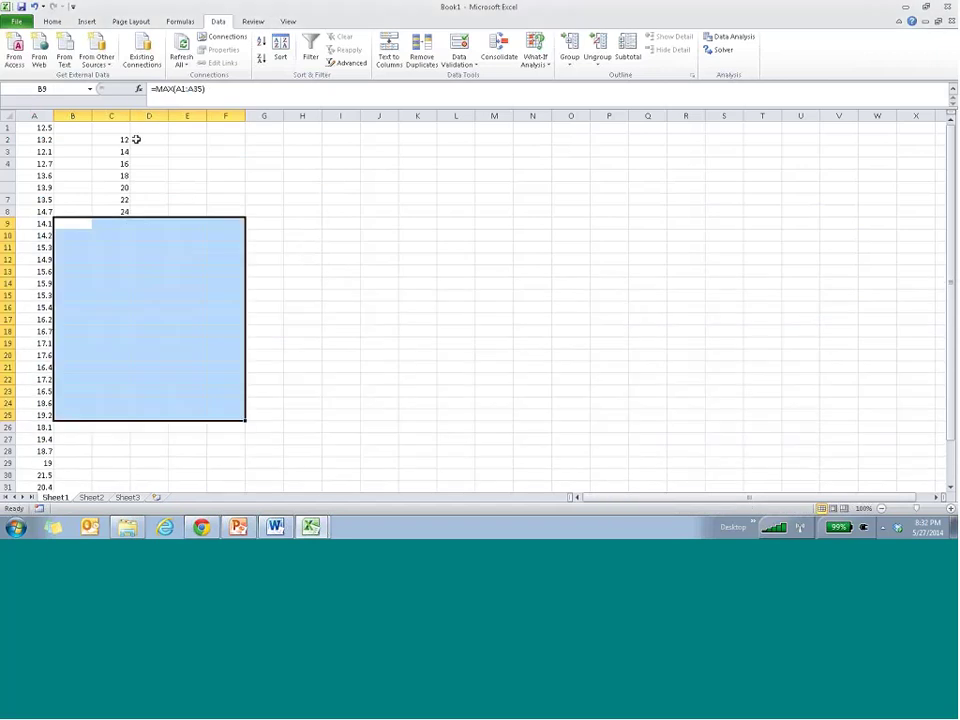
Step: Enter =COUNTIF(A1:A35,"<"&C2) in D2 to count the data values below the first bin limit
left_click(136, 139)
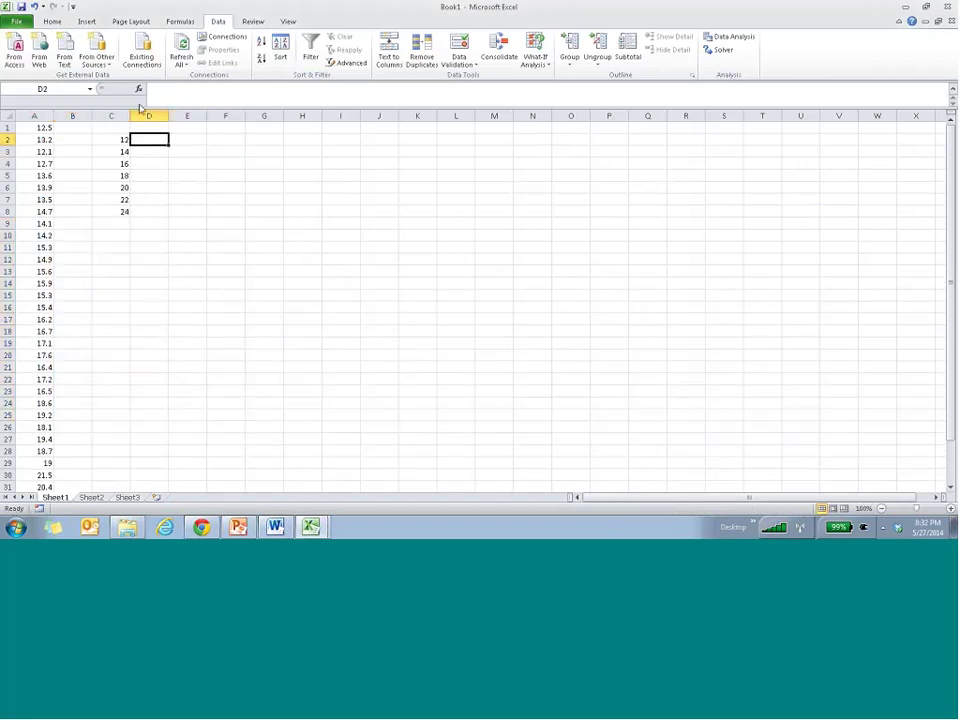
type("=a")
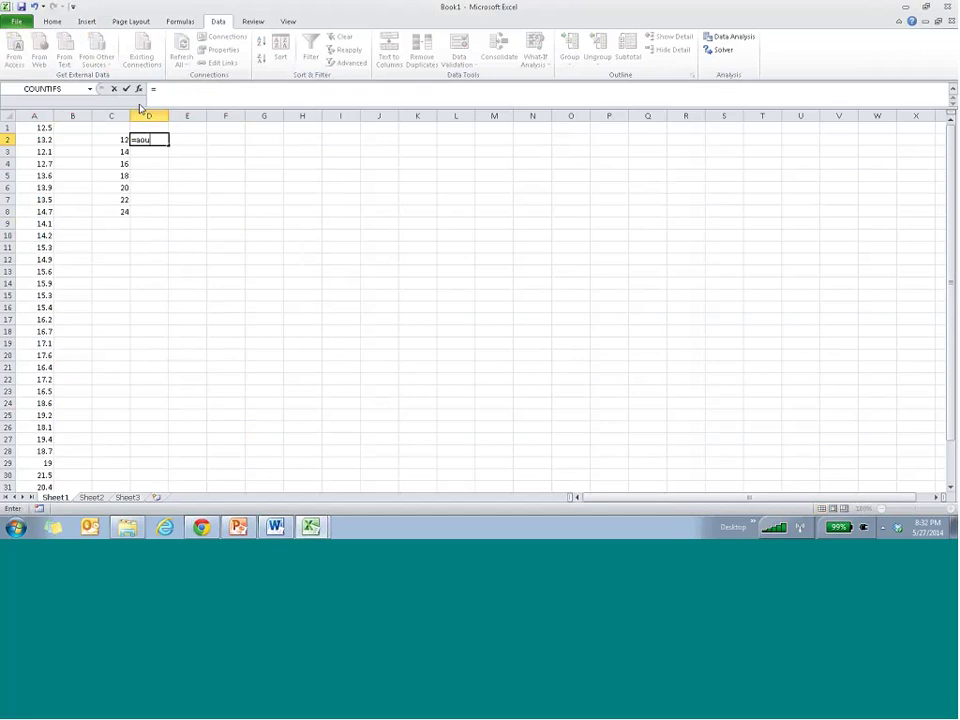
key("BackSpace")
type("cou")
key("BackSpace")
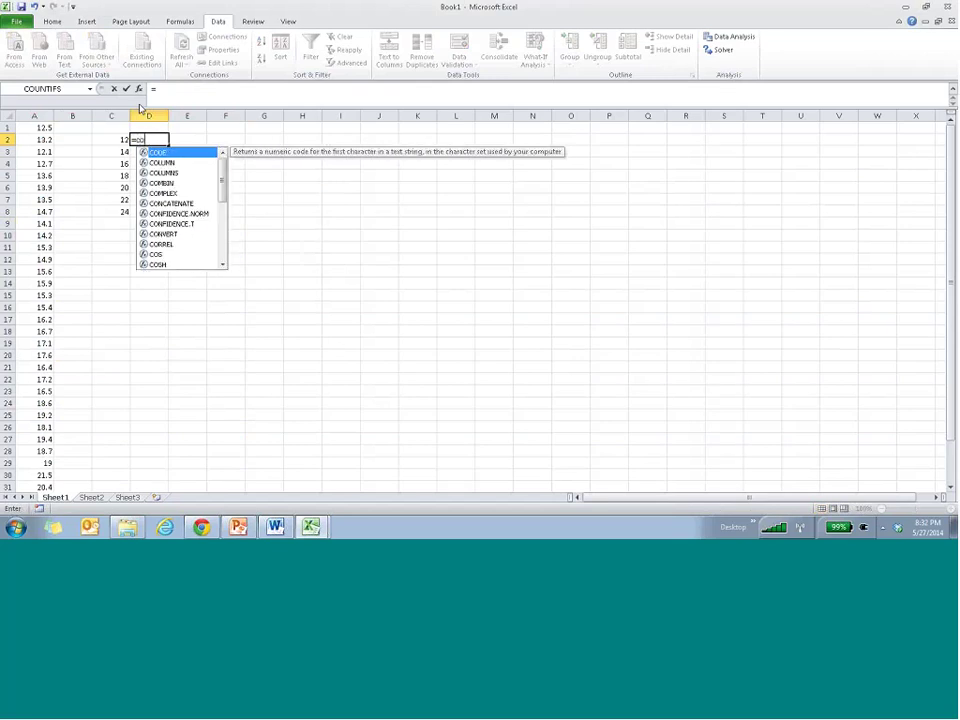
type("untif(")
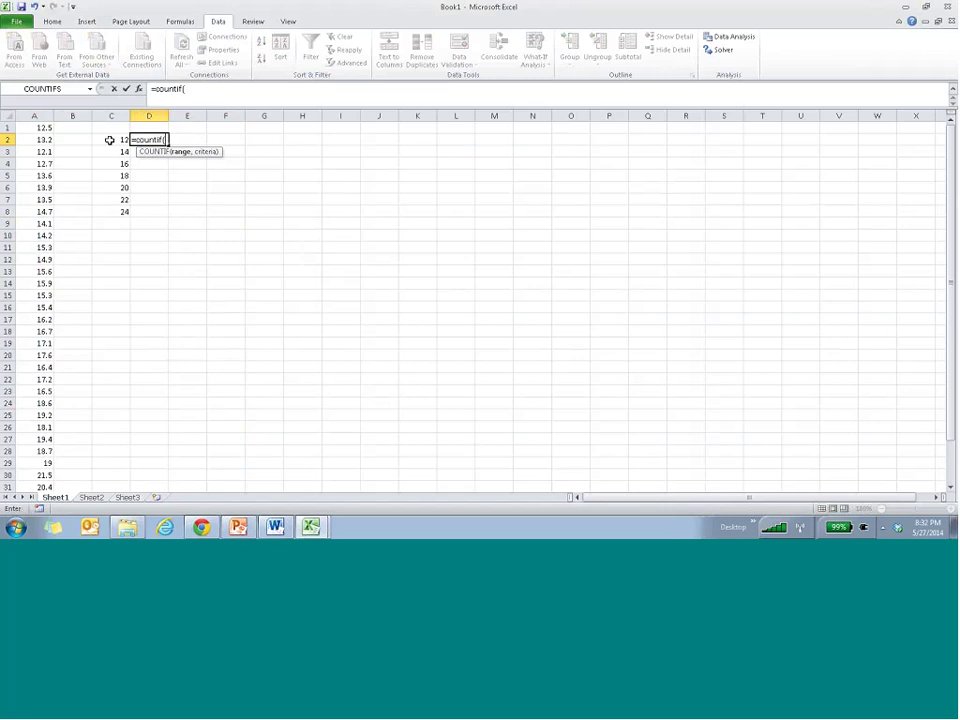
left_click(37, 129)
key("ctrl+shift+Down")
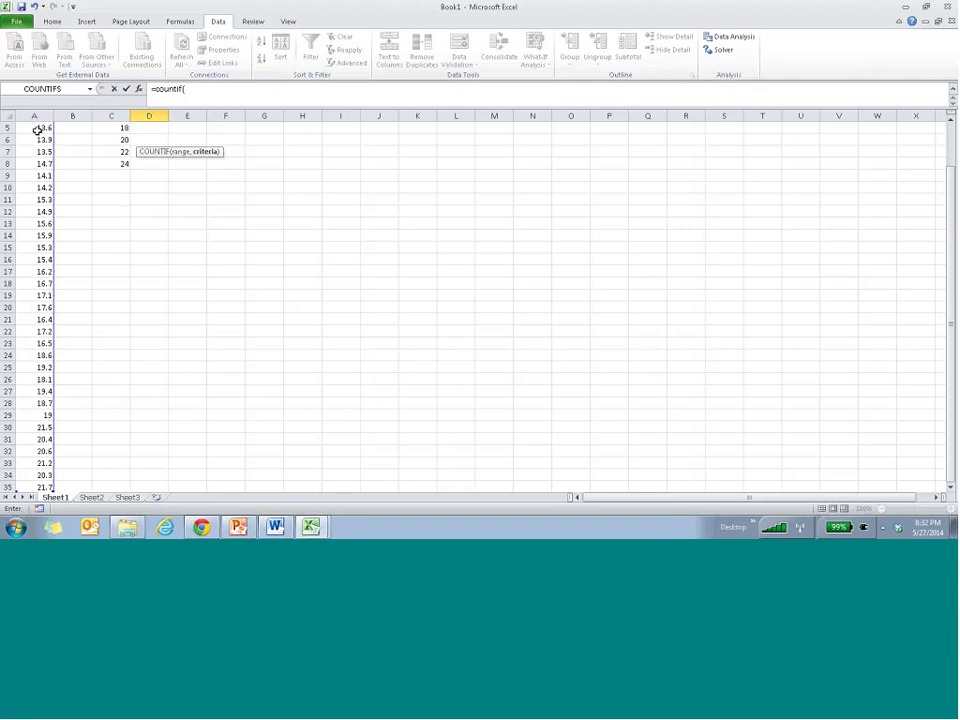
type(",")
type("\"<\"&")
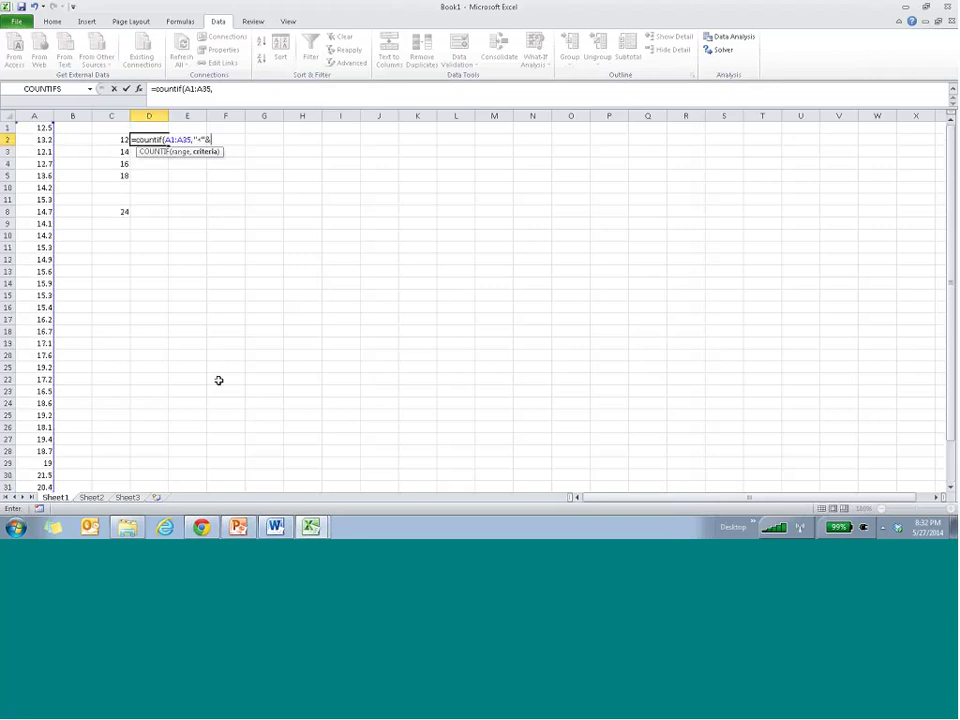
left_click(122, 141)
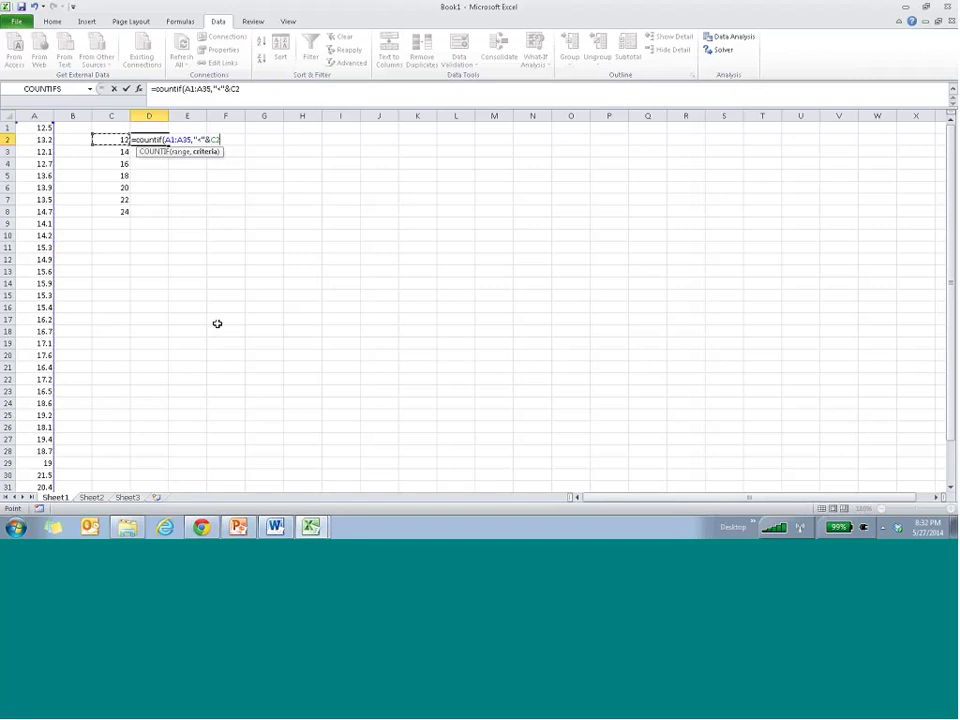
key("Return")
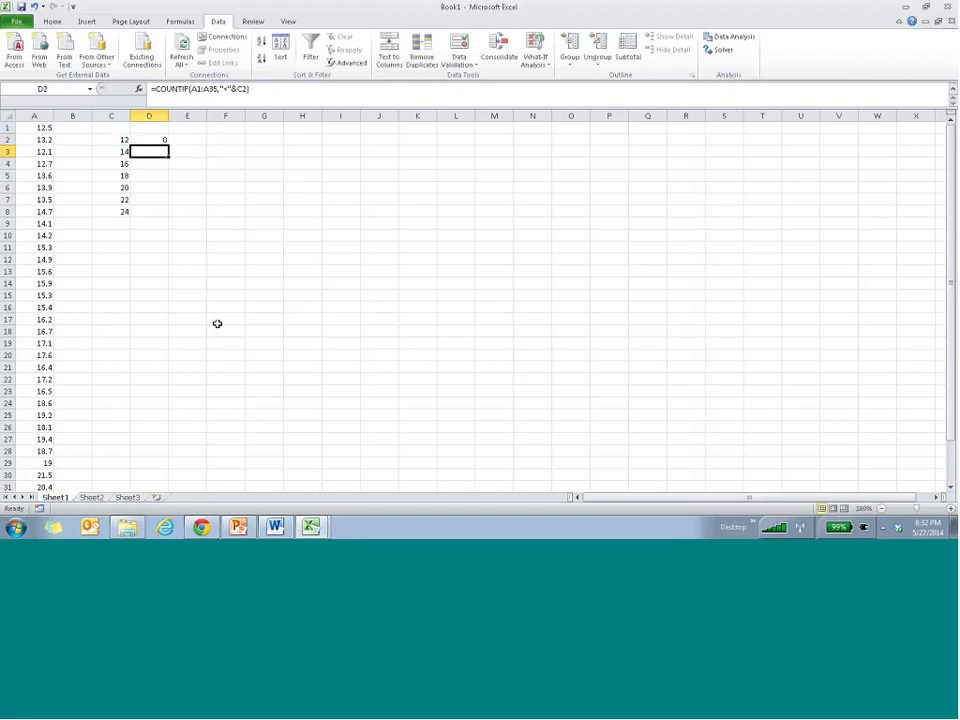
Step: Make the data range in the D2 formula absolute so it reads =COUNTIF($A$1:$A$35,"<"&C2)
key("Up")
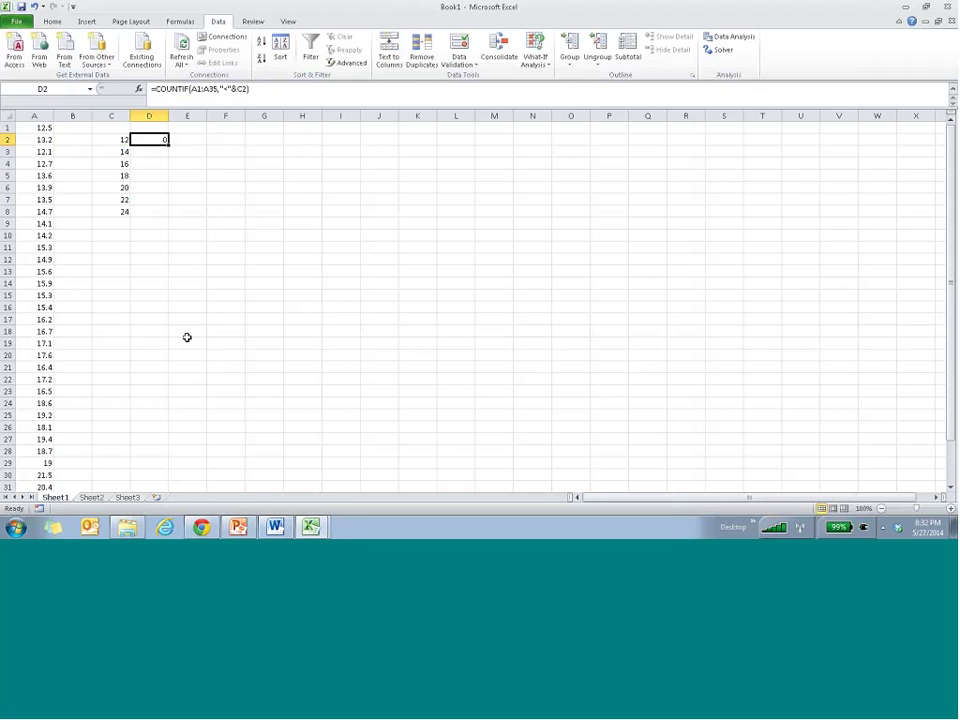
left_click(950, 509)
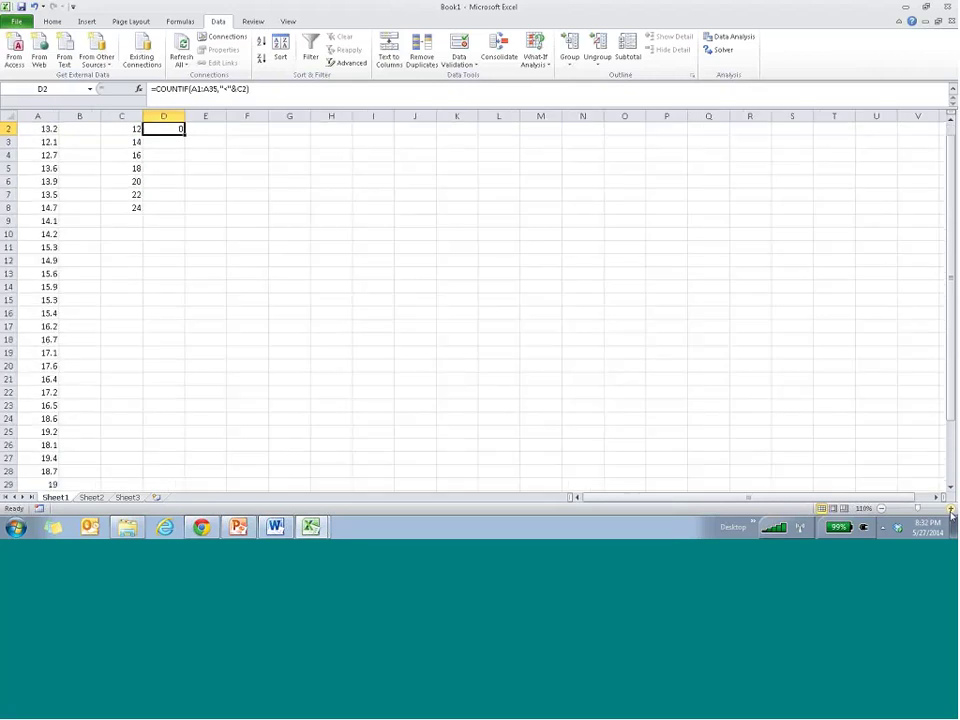
left_click(950, 509)
left_click(950, 509)
left_click(950, 509)
key("F2")
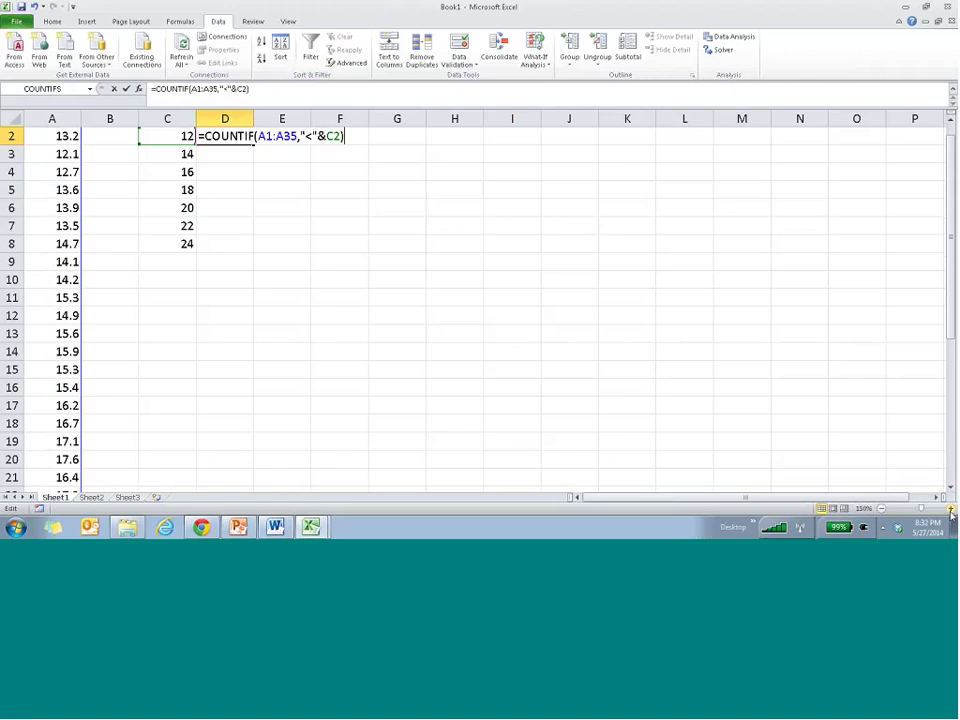
left_click(260, 136)
left_click(257, 136)
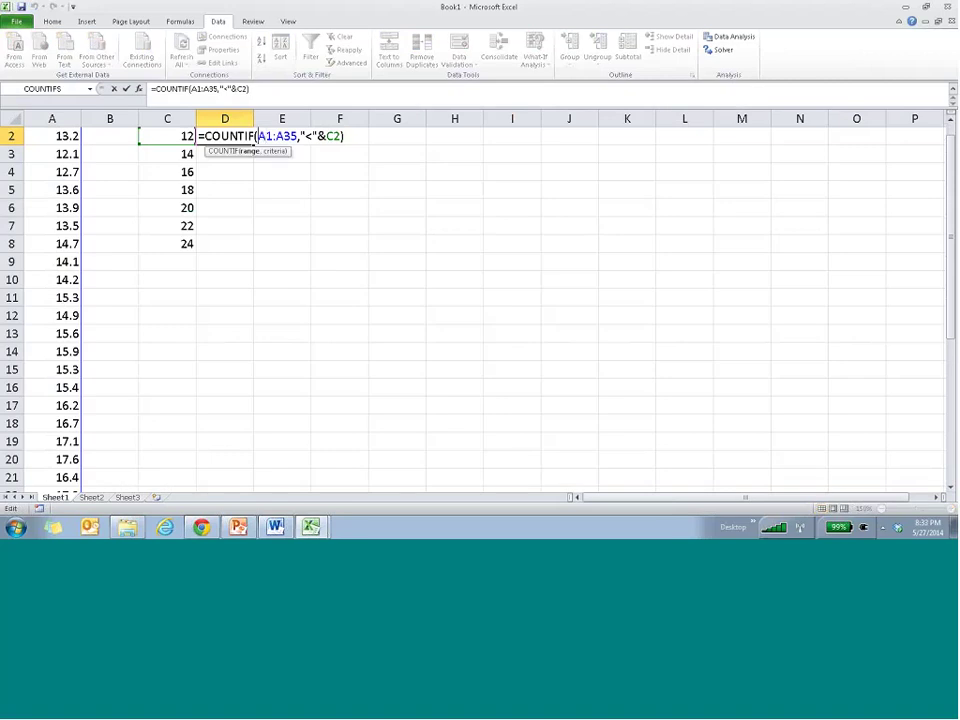
key("F4")
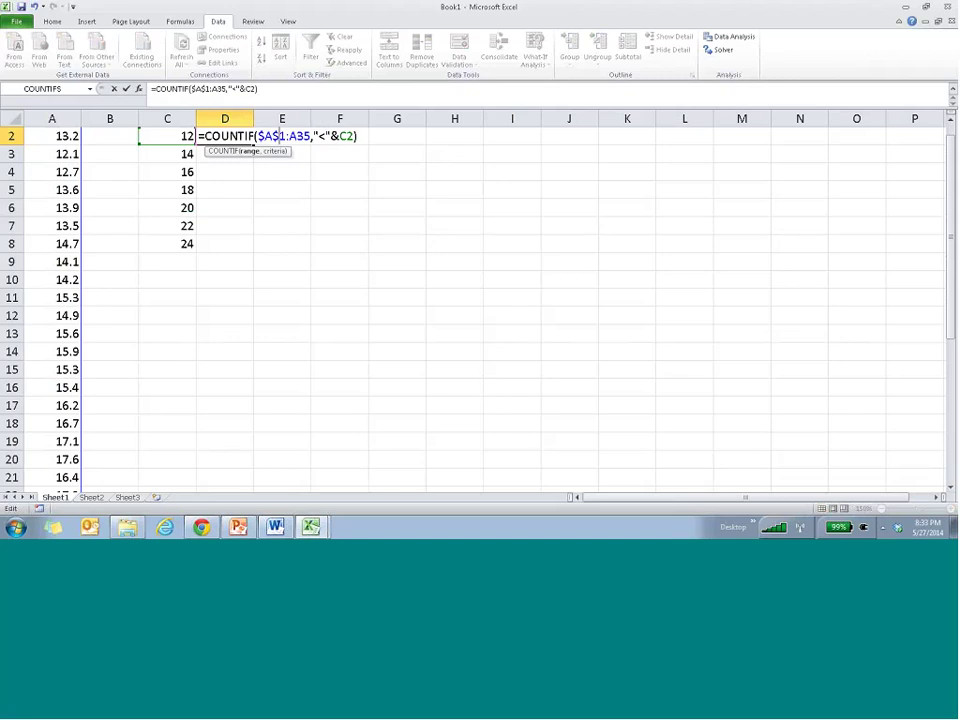
key("Right")
key("Right")
key("F4")
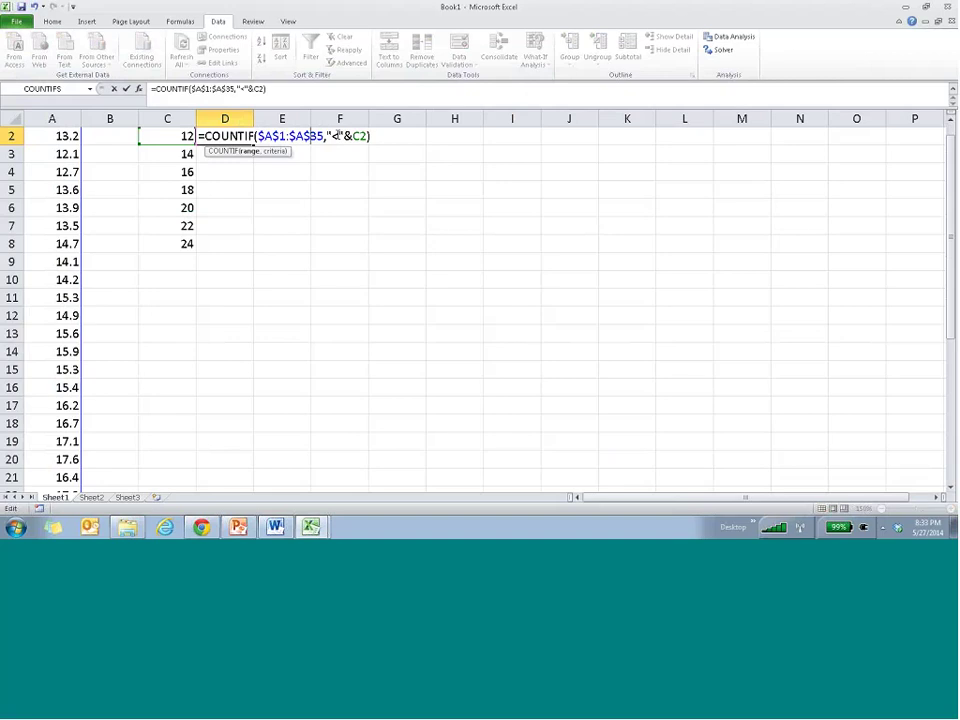
double_click(346, 136)
double_click(334, 136)
key("End")
key("Return")
key("Up")
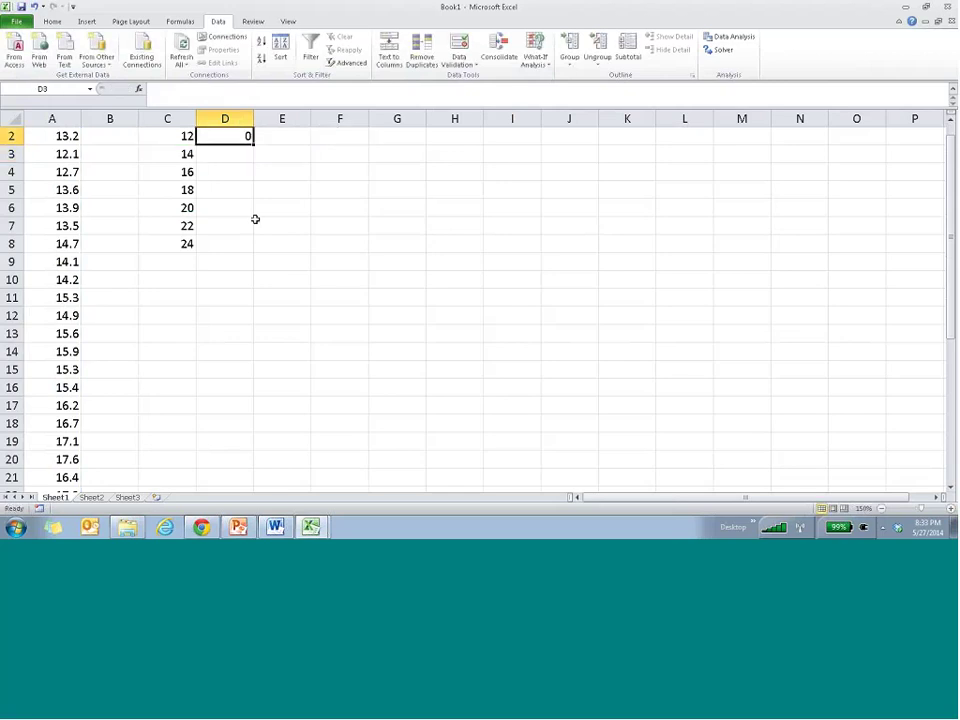
Step: Copy the COUNTIF formula from D2 into each cell of D3:D8
key("ctrl+c")
key("Down")
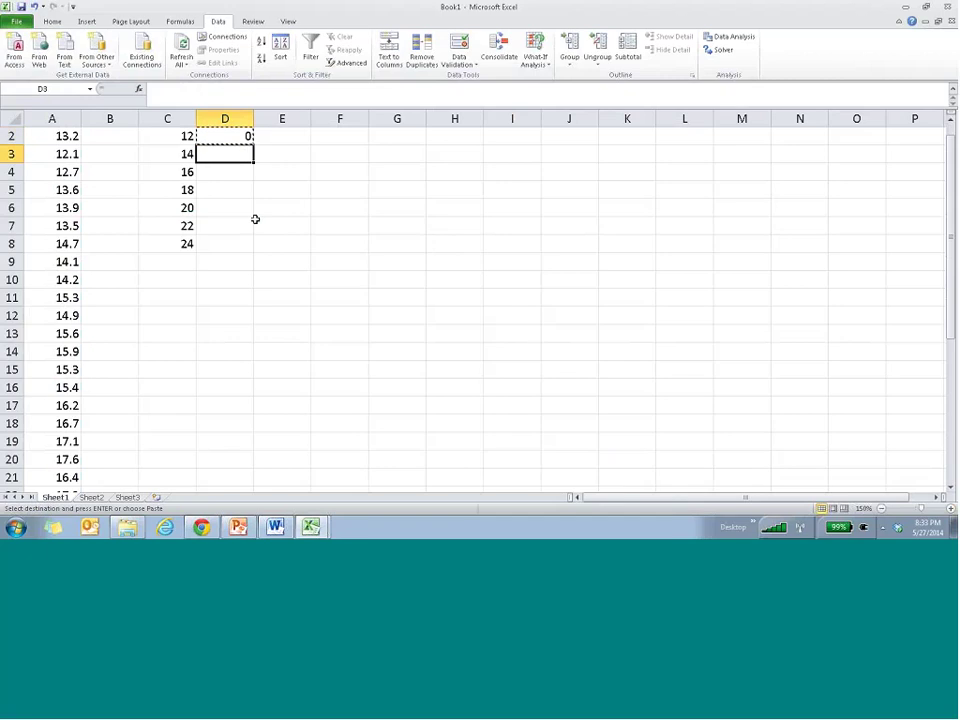
key("ctrl+v")
key("Down")
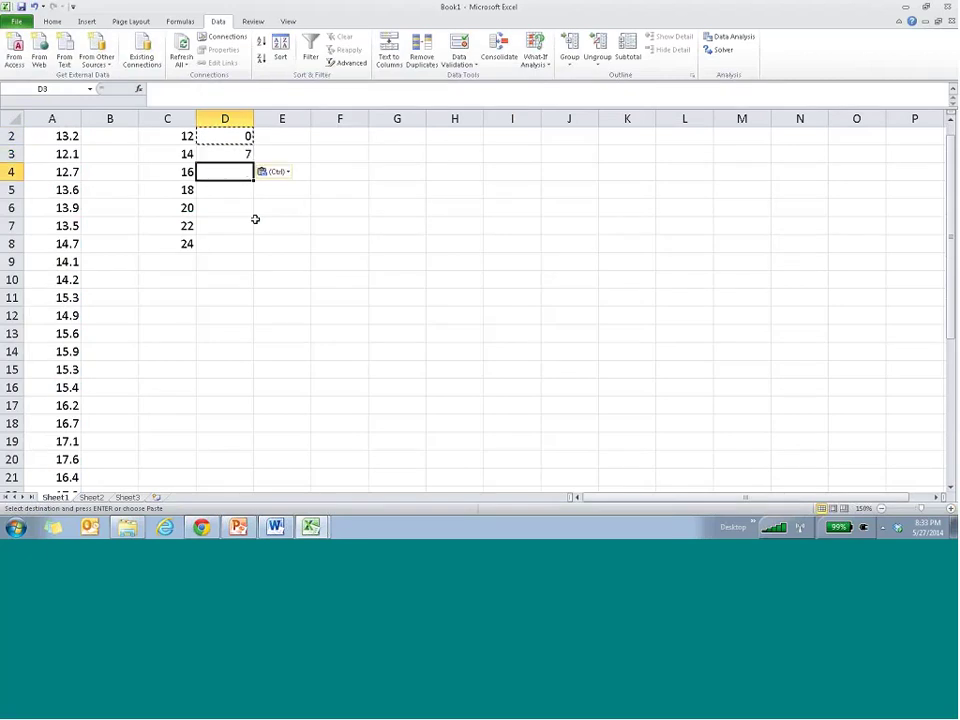
key("ctrl+v")
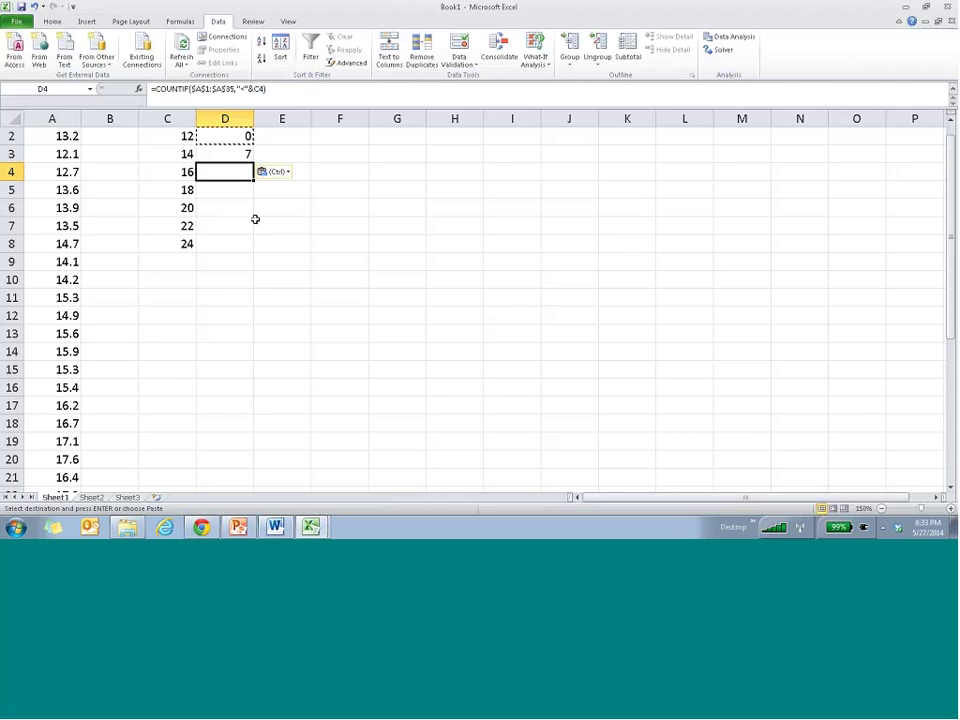
key("Down")
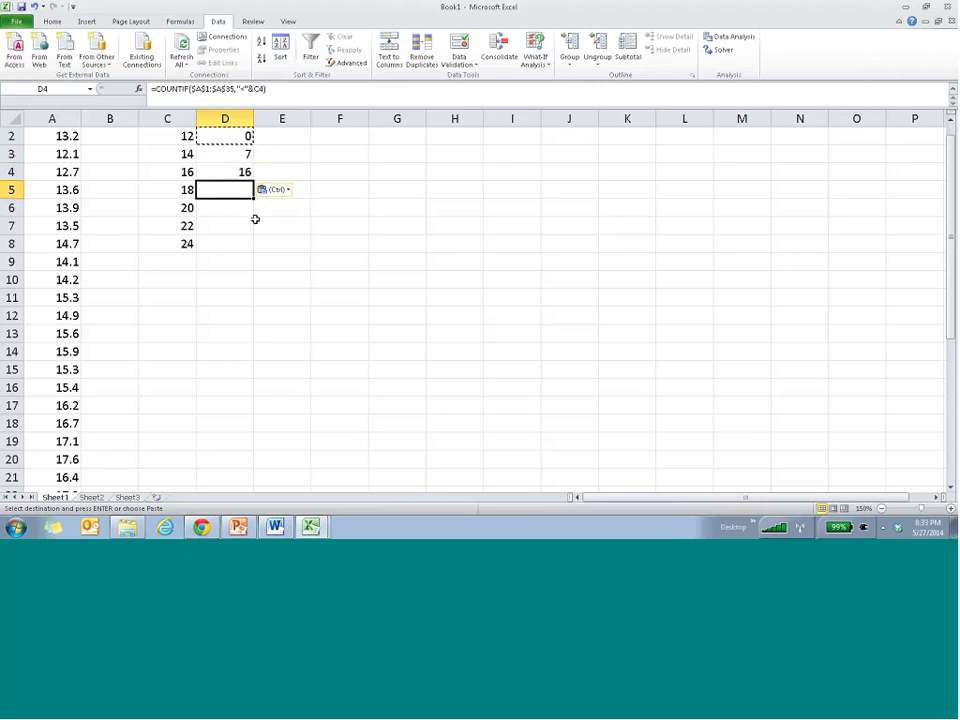
key("ctrl+v")
key("Down")
key("ctrl+v")
key("Down")
key("ctrl+v")
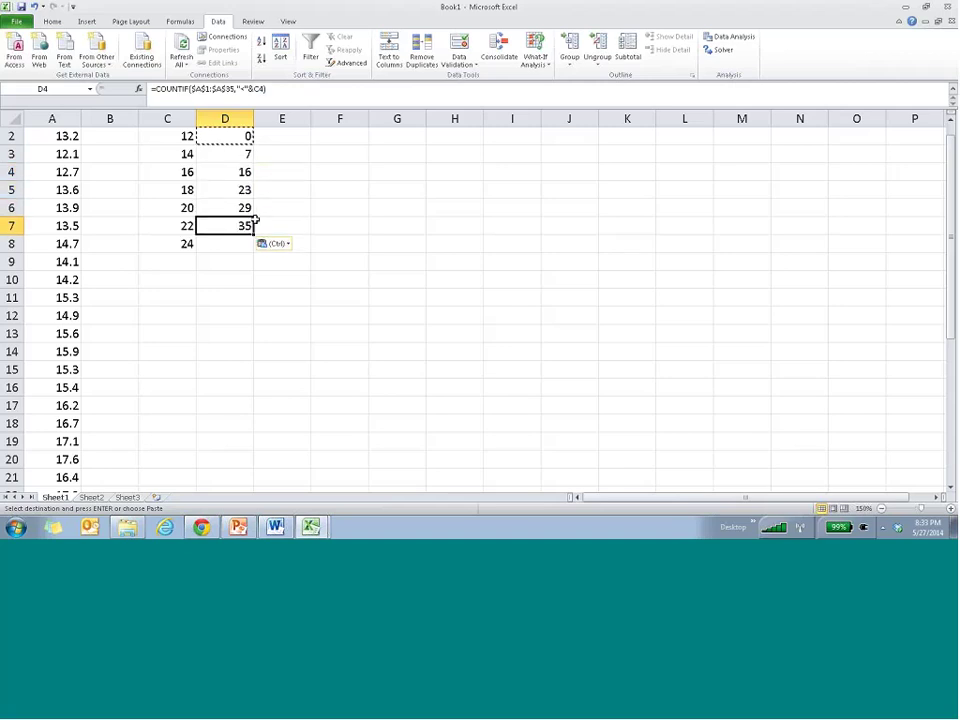
key("Down")
key("ctrl+v")
Step: Subtract the previous count in D3, changing its formula to =COUNTIF($A$1:$A$35,"<"&C3)-D2
key("Up")
key("Up")
key("Up")
key("Up")
key("Up")
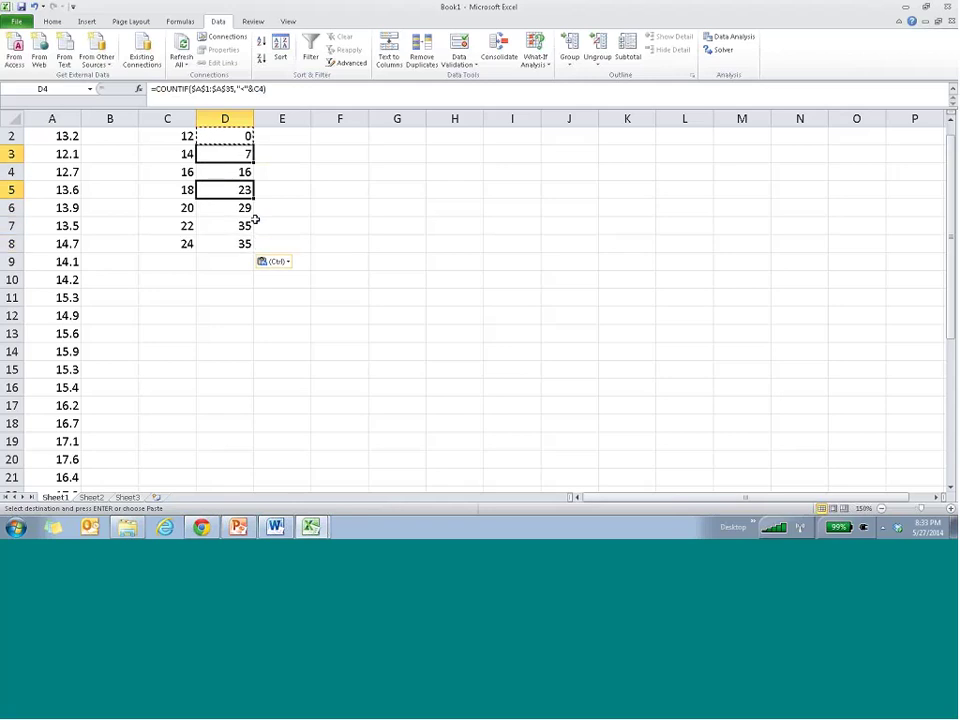
key("F2")
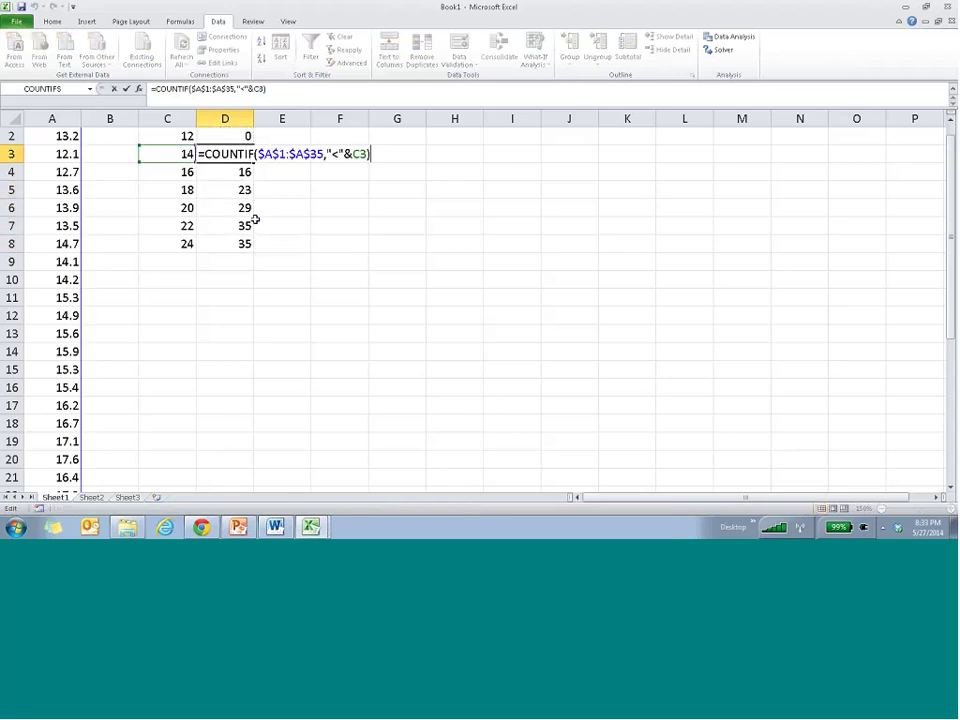
type("-")
left_click(223, 135)
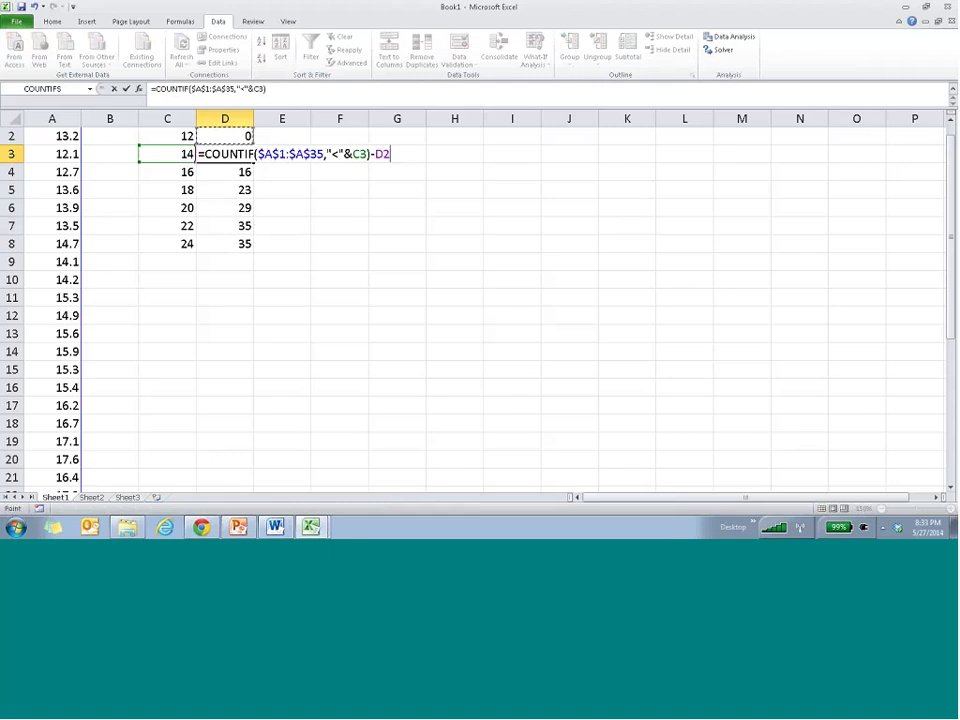
key("Return")
Step: Copy the subtracting formula from D3 into D4:D8 and end the copy mode
key("Up")
key("ctrl+c")
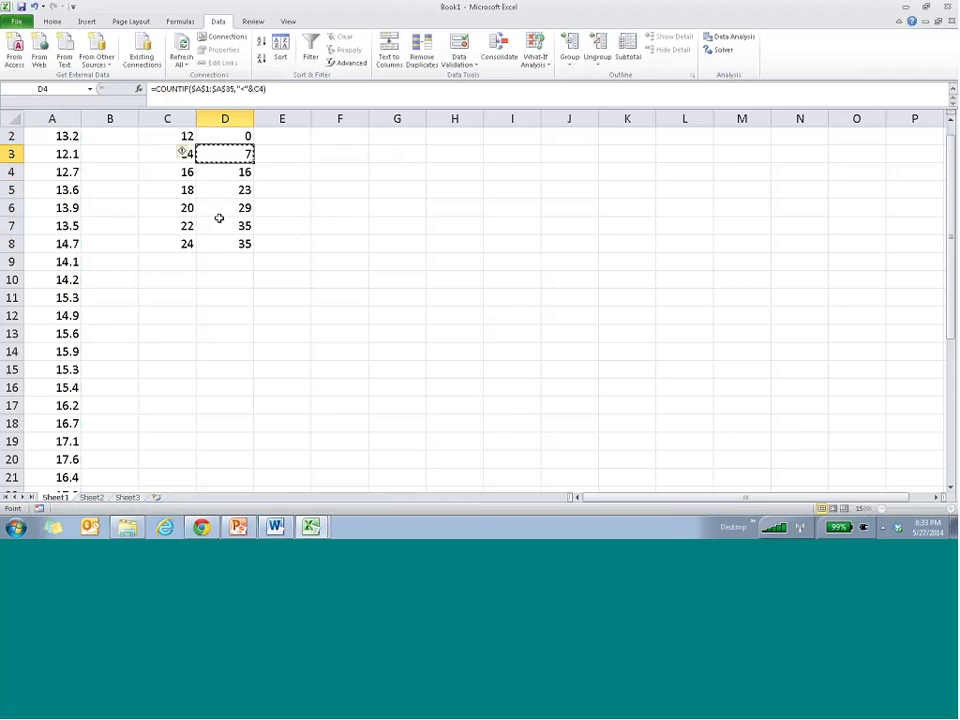
key("Down")
key("shift+Down")
key("shift+Down")
key("shift+Down")
key("shift+Down")
key("ctrl+v")
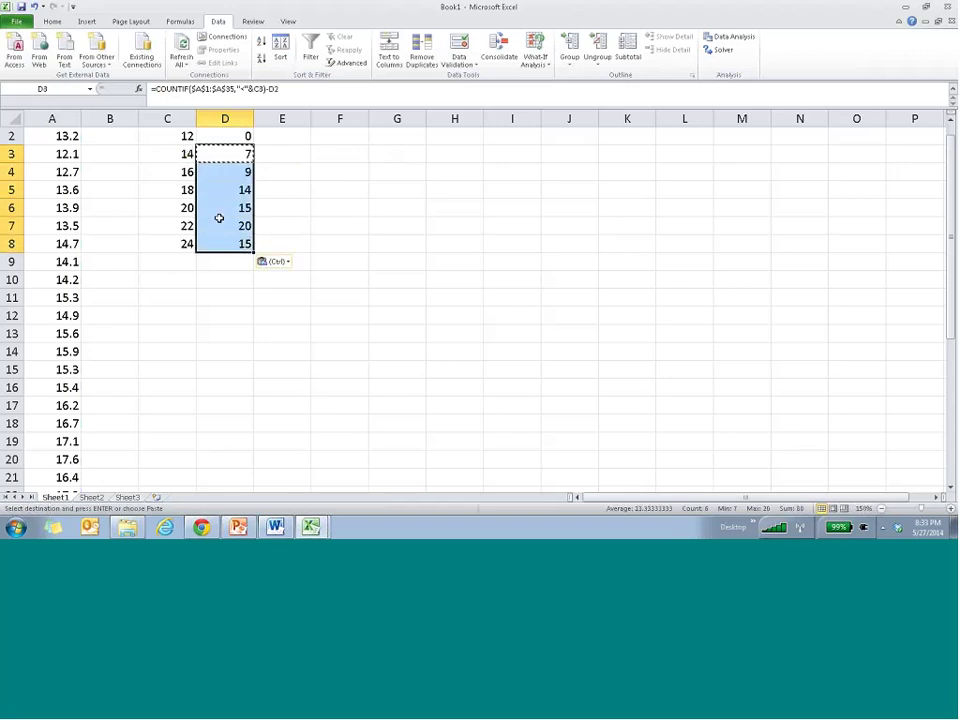
key("Up")
key("Down")
key("Down")
key("Down")
key("Up")
key("Up")
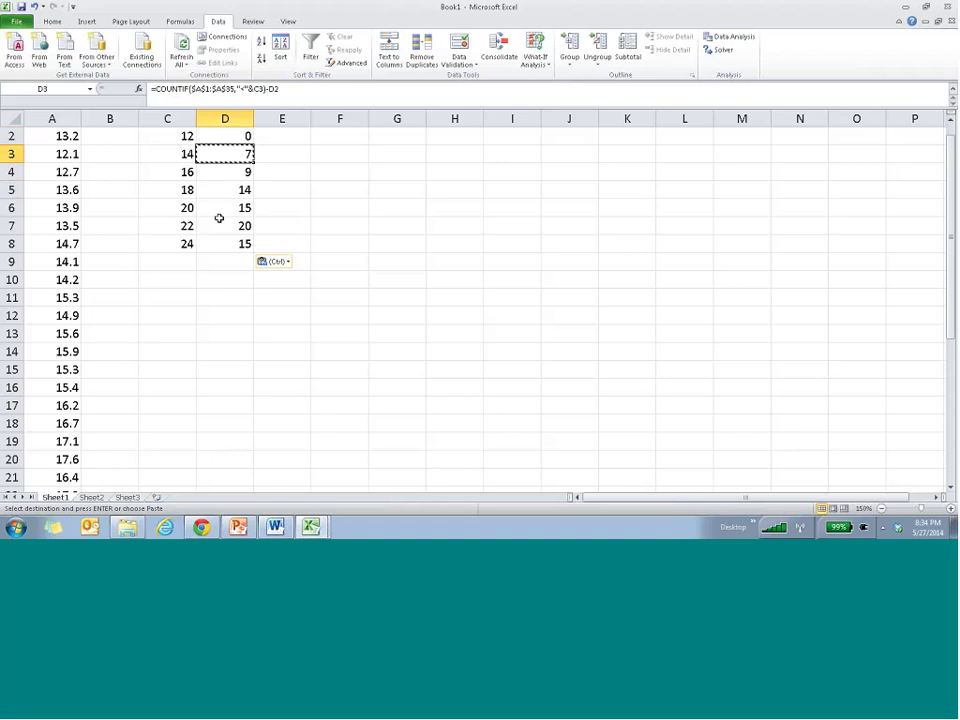
key("Escape")
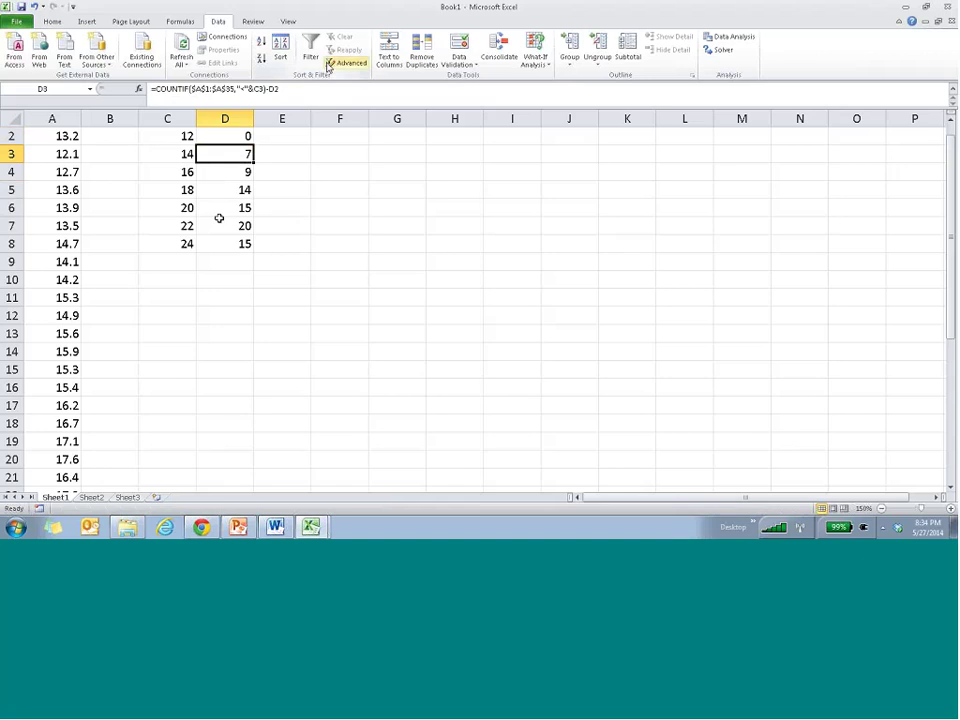
left_click(287, 90)
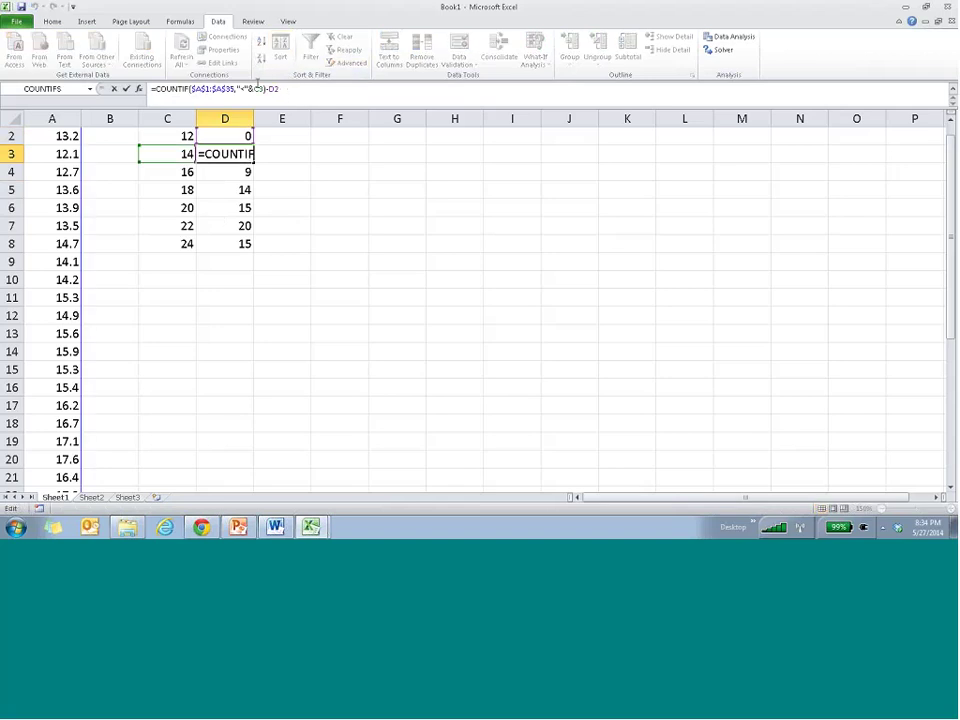
key("BackSpace")
key("BackSpace")
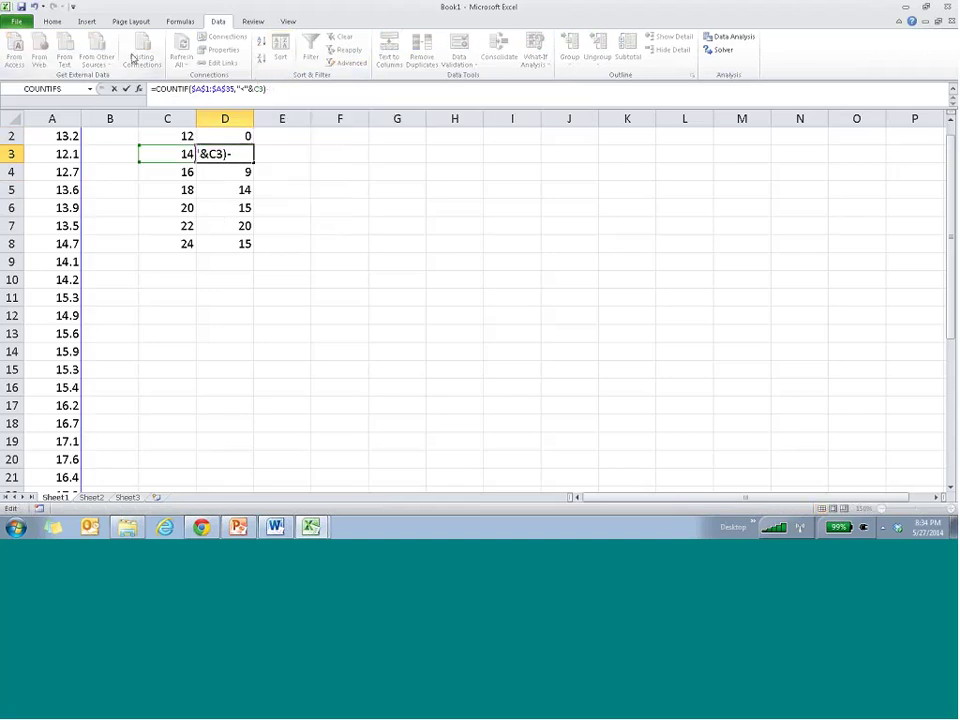
left_click(187, 89)
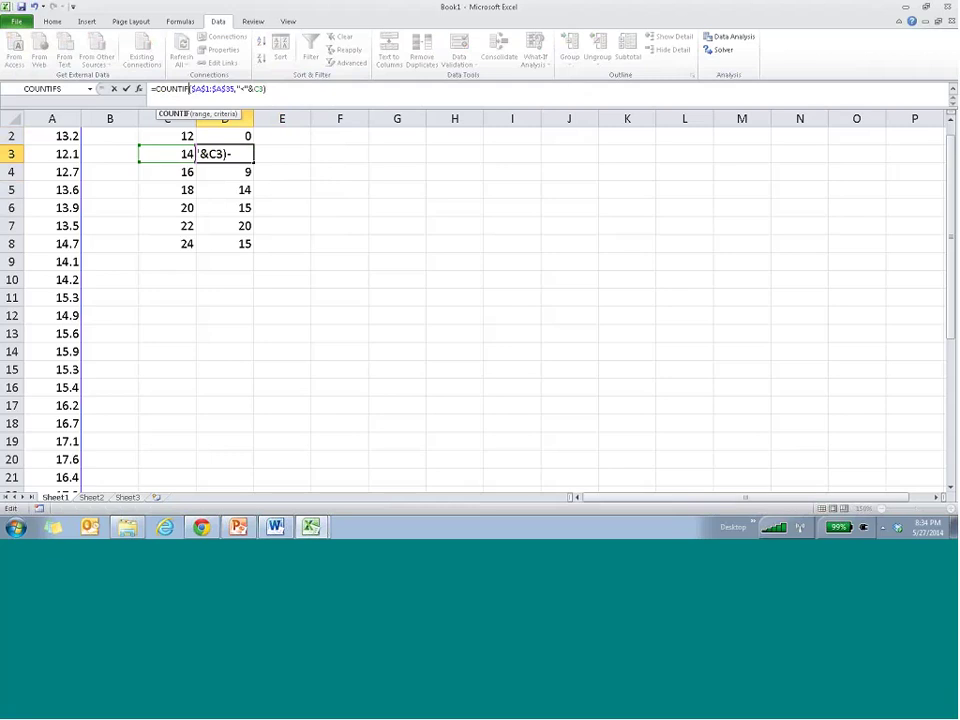
type("S")
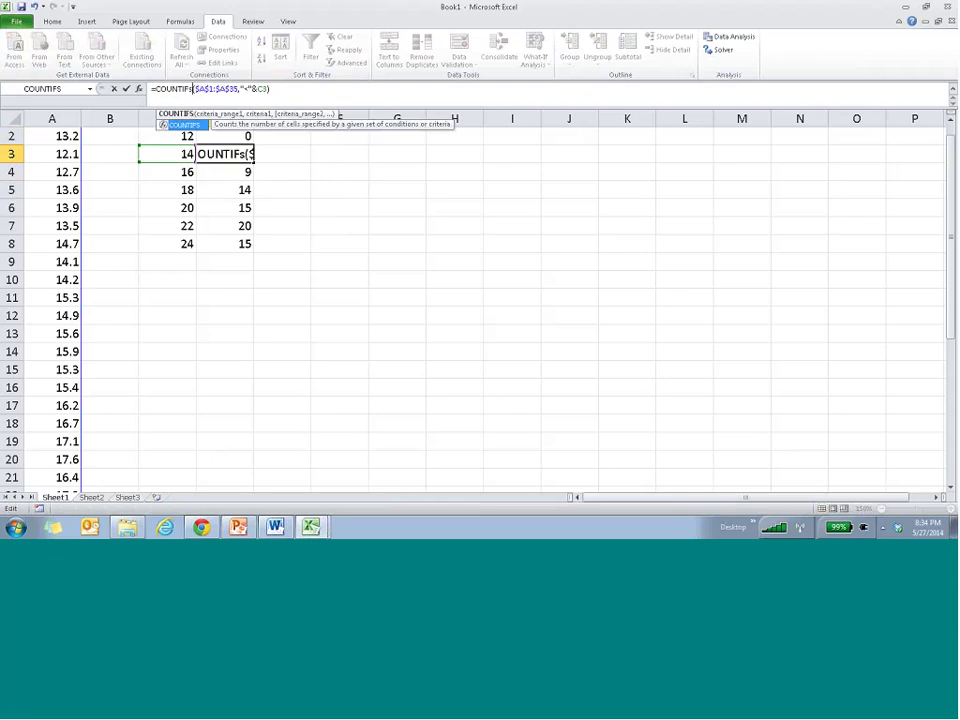
left_click(266, 89)
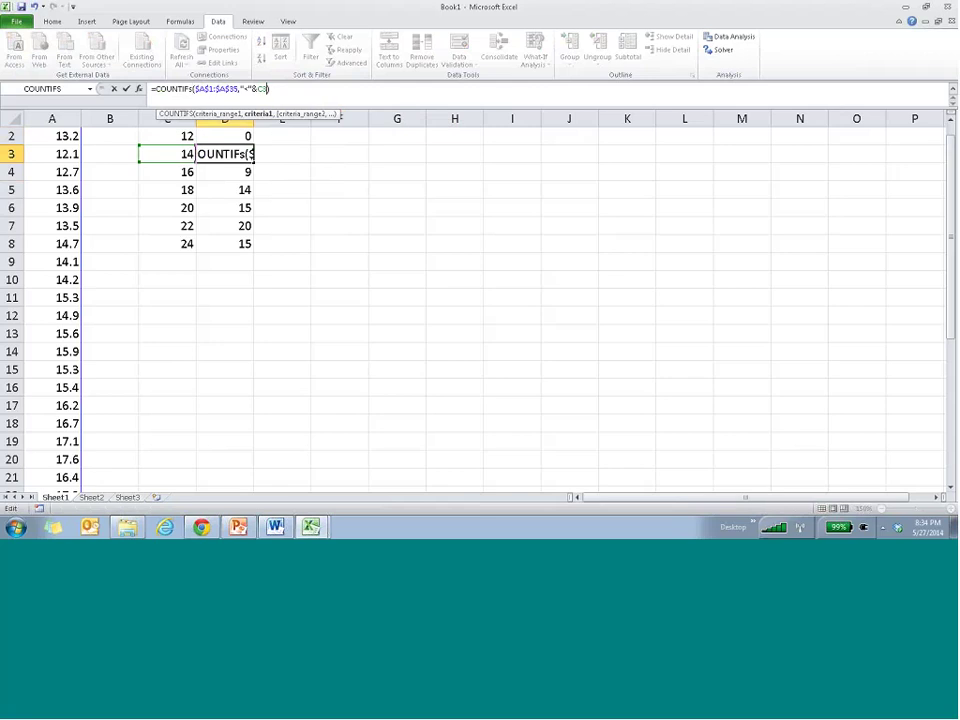
type(",")
key("Right")
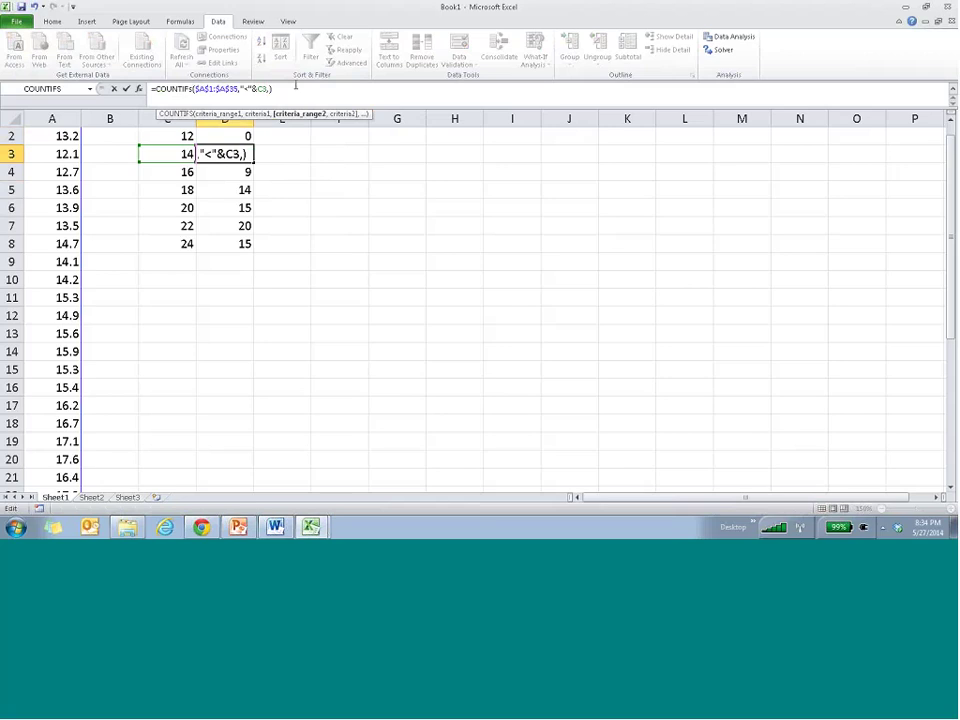
key("Left")
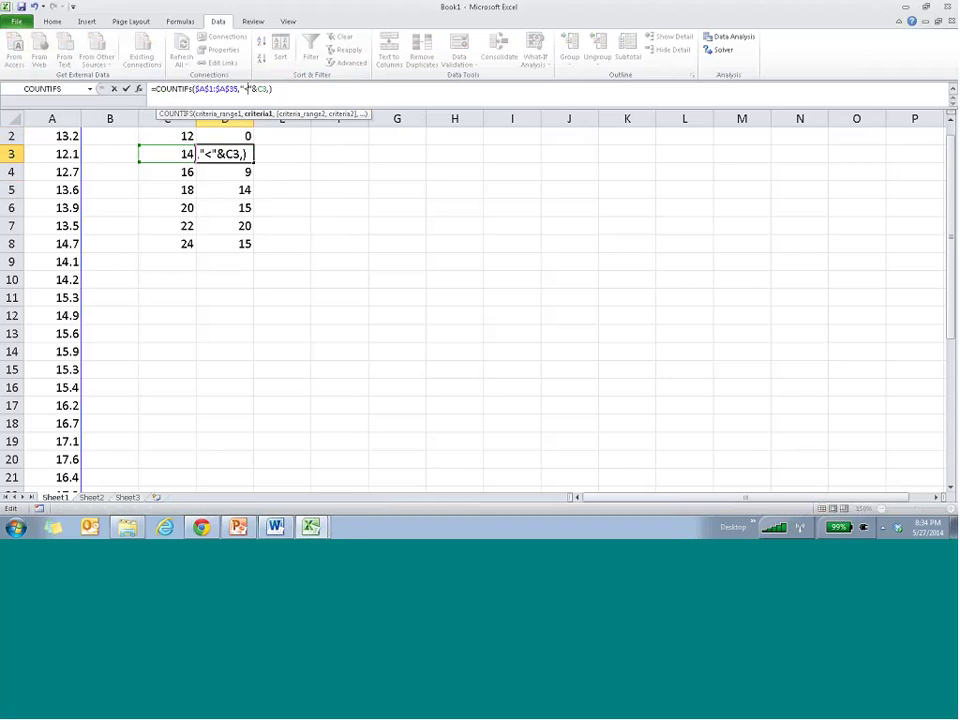
key("ctrl+Return")
Step: Change the D2 formula to COUNTIFS over $A$1:$A$35 with ">="&C2 as its first criterion
left_click(241, 135)
scroll(241, 135, "up", 1)
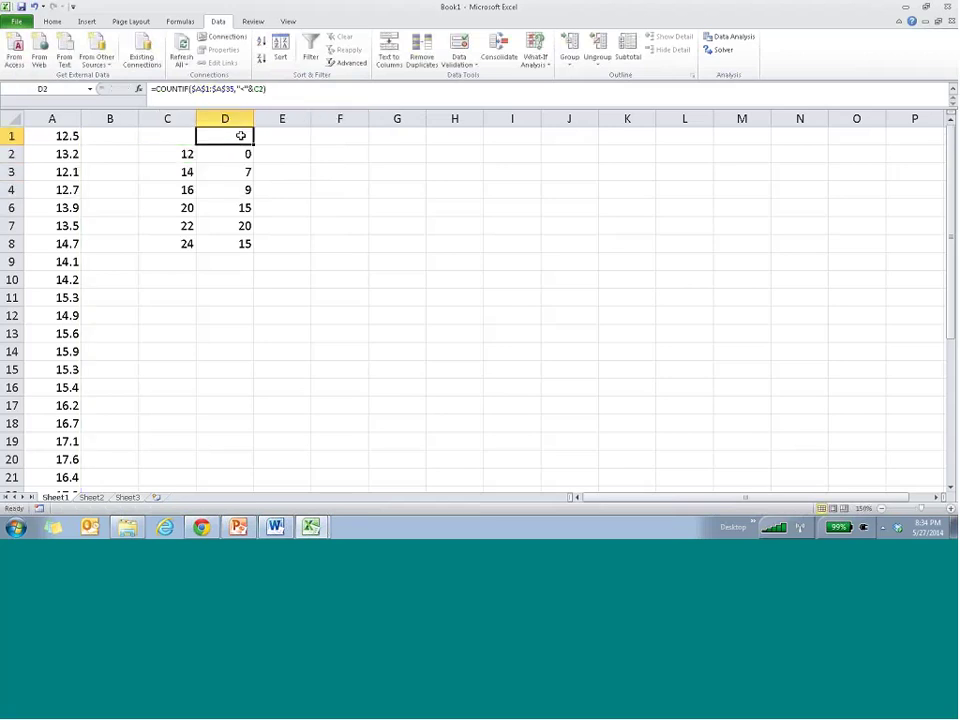
key("Down")
key("Up")
key("F2")
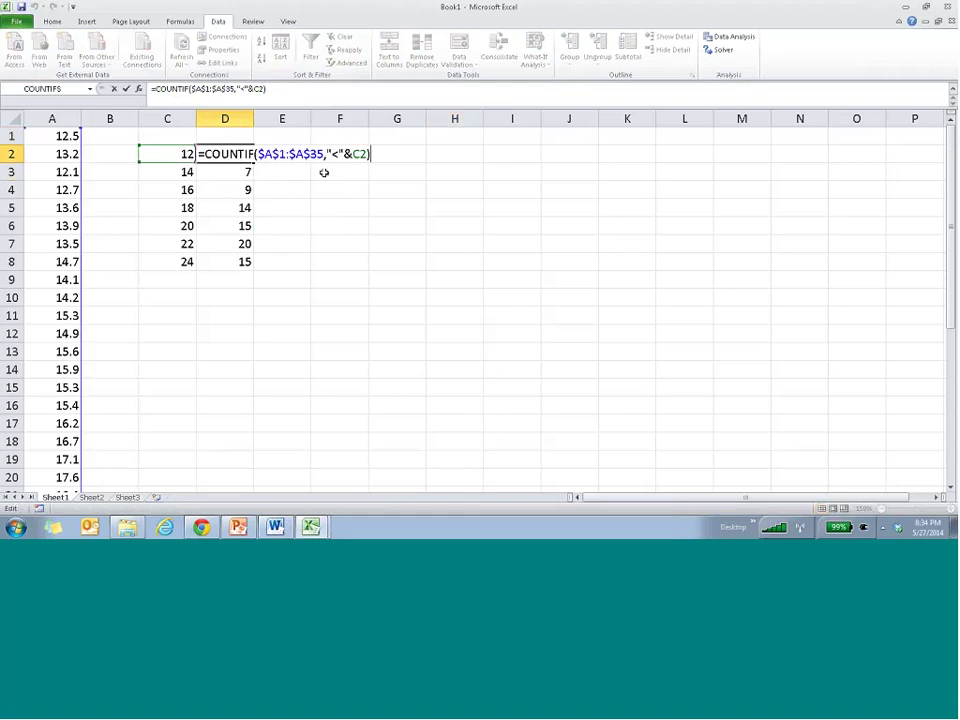
key("Left")
key("Left")
key("Left")
key("Left")
key("Left")
key("Left")
key("Left")
key("Left")
key("Left")
key("Left")
key("Left")
key("Left")
key("Left")
key("Left")
key("Left")
key("Left")
key("Left")
key("Left")
key("Left")
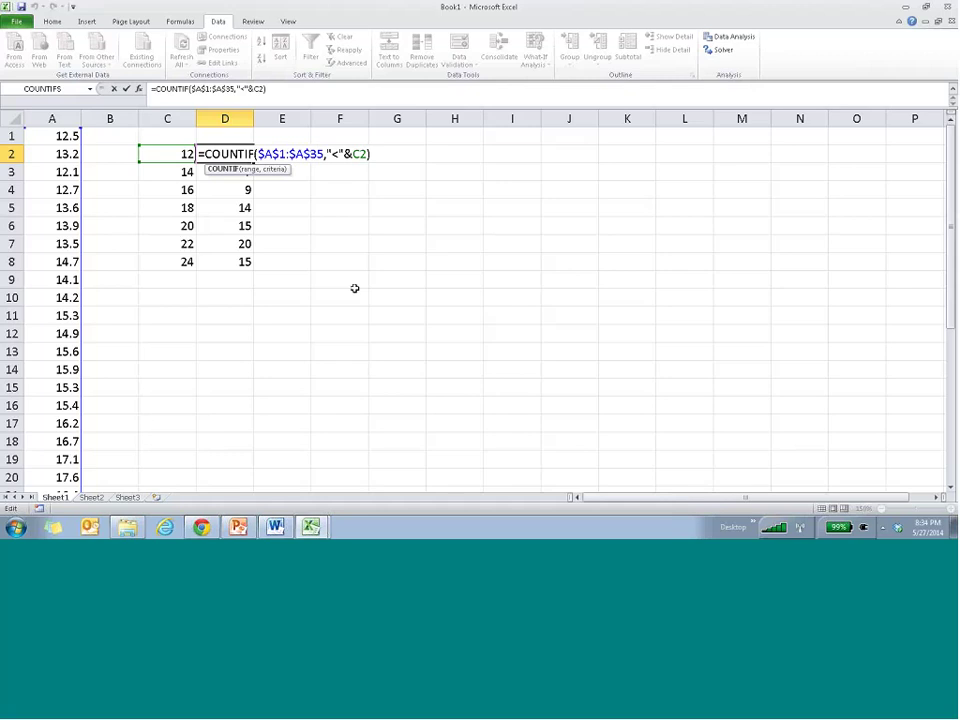
type("S")
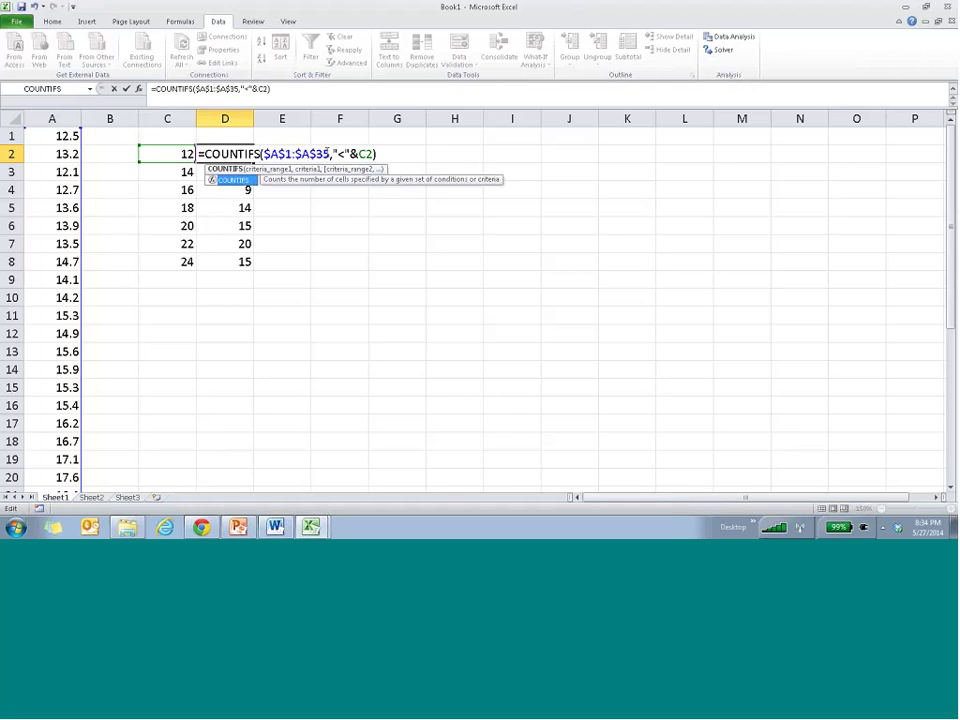
left_click(338, 153)
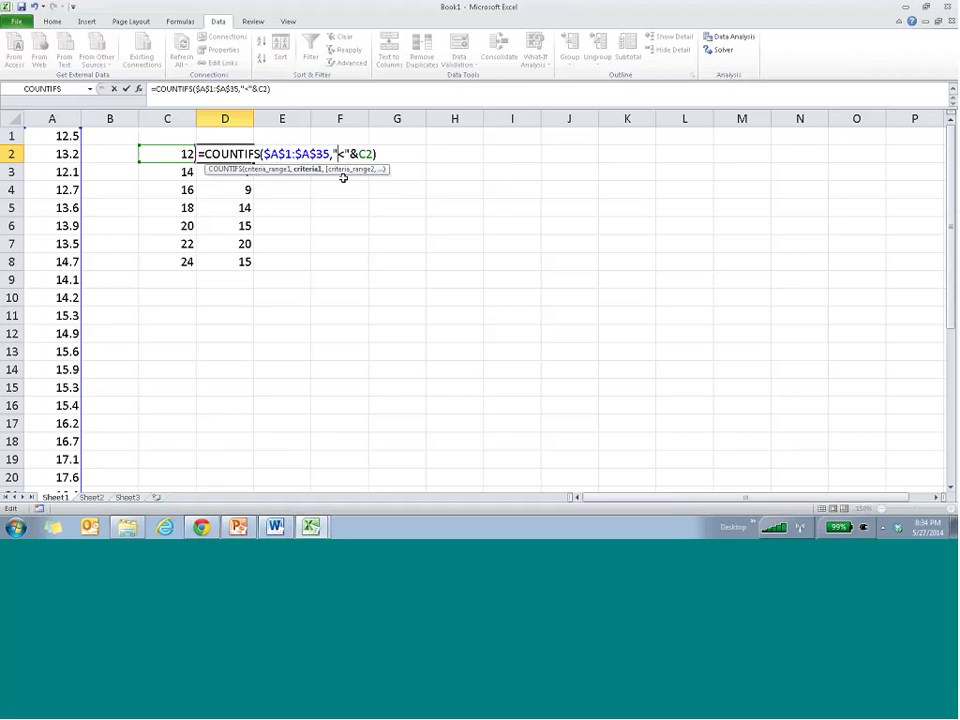
key("Delete")
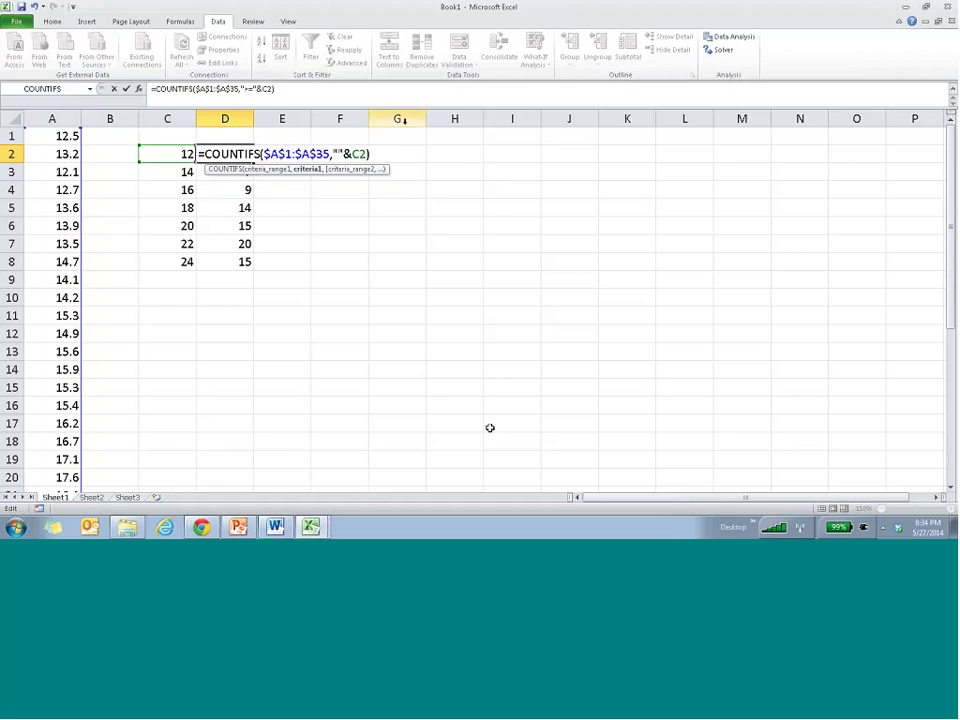
type(">=")
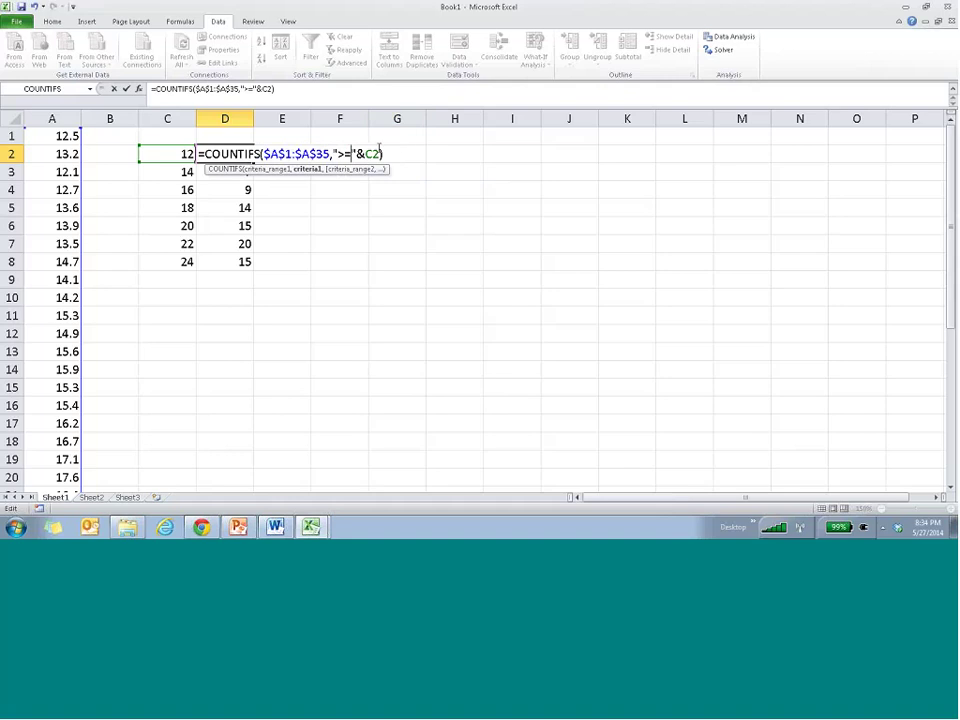
Step: Add "<"&C3 as an upper-limit criterion to the D2 COUNTIFS formula and try to enter it
left_click(390, 150)
key("Left")
type(",")
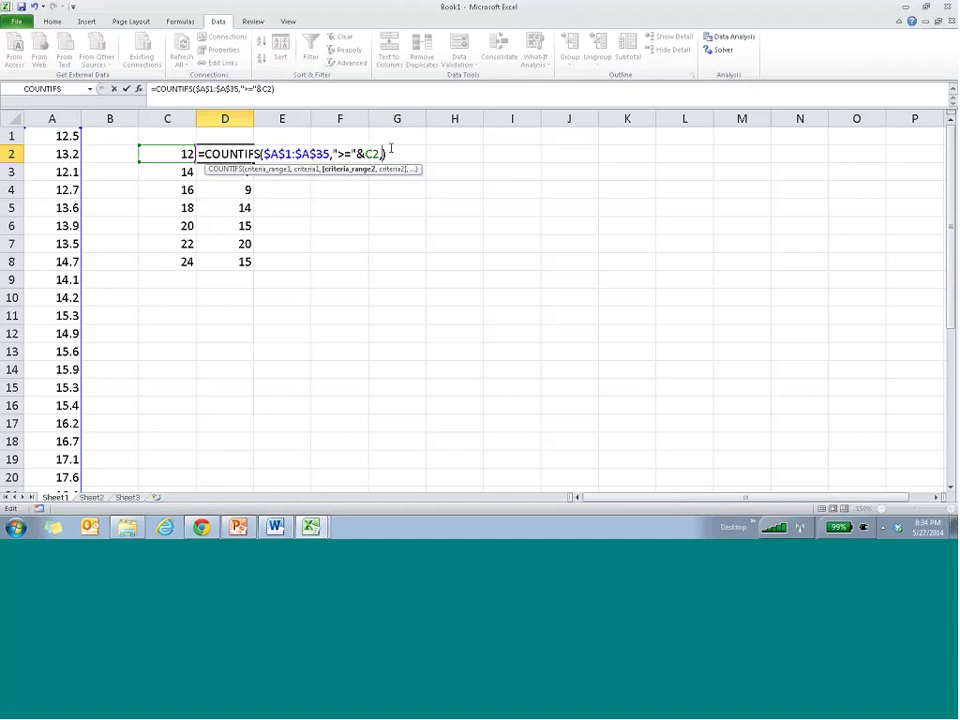
type("\"<\"&")
left_click(163, 174)
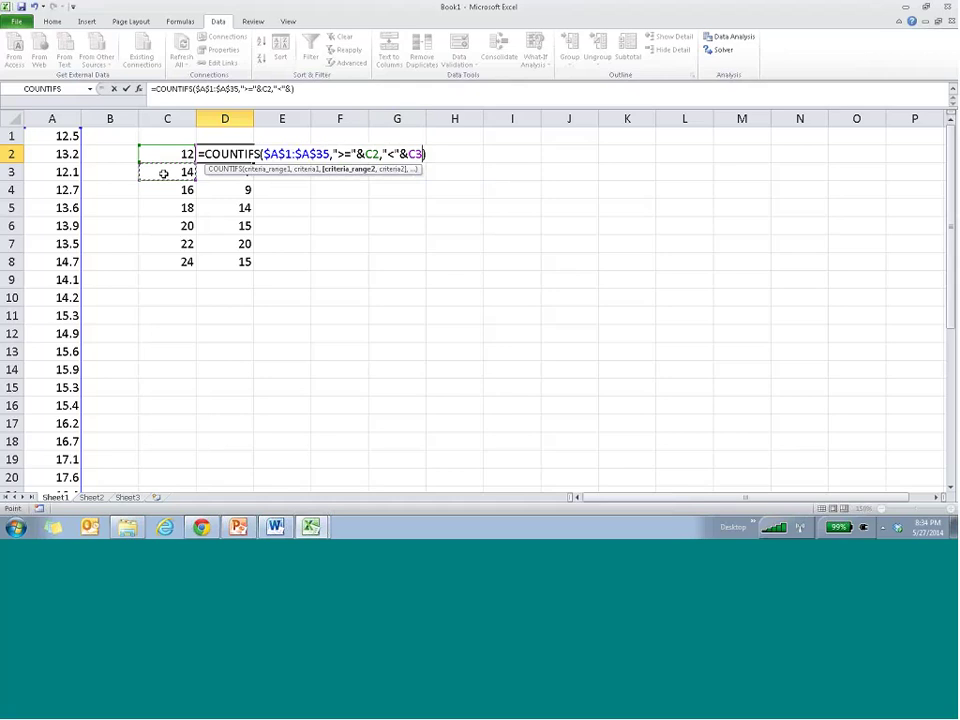
key("Return")
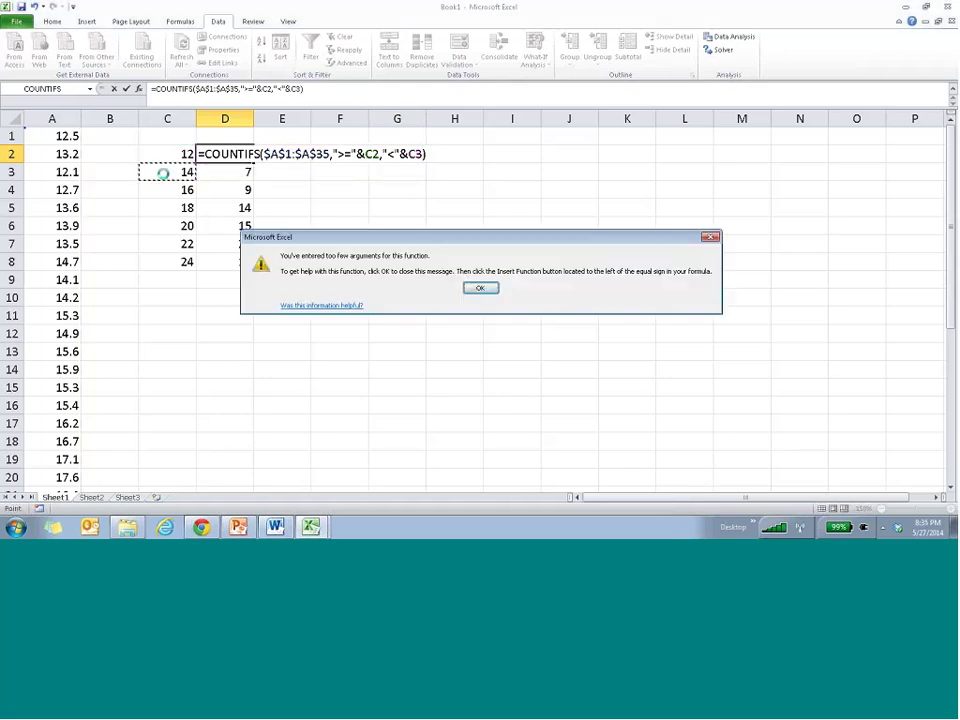
key("Return")
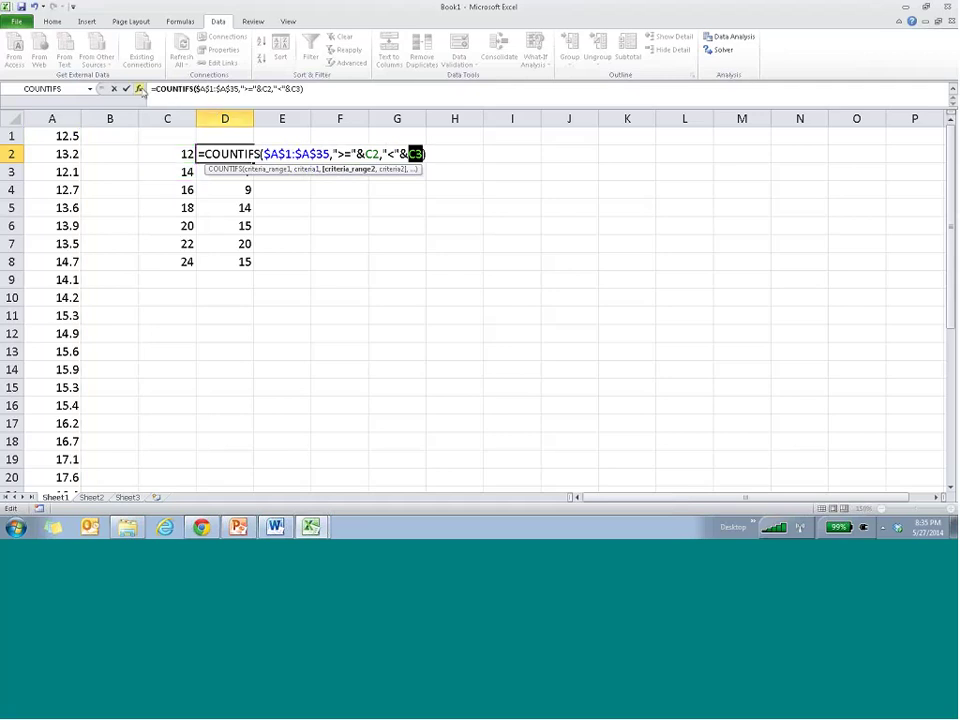
Step: Review the COUNTIFS function arguments for D2 and try to accept them
left_click(139, 89)
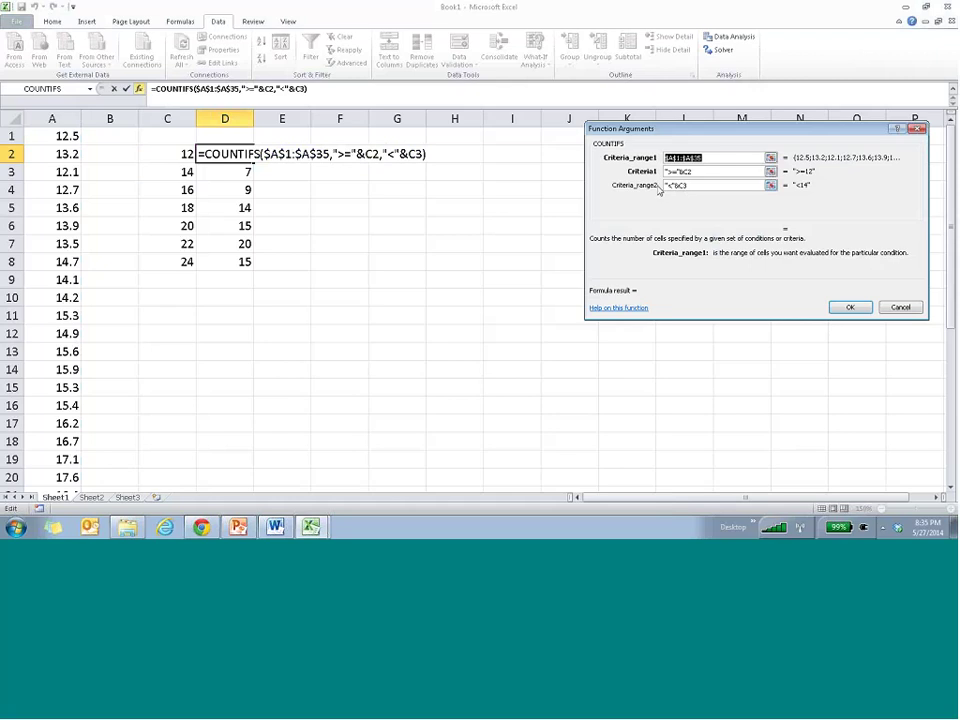
left_click_drag(719, 136, 576, 157)
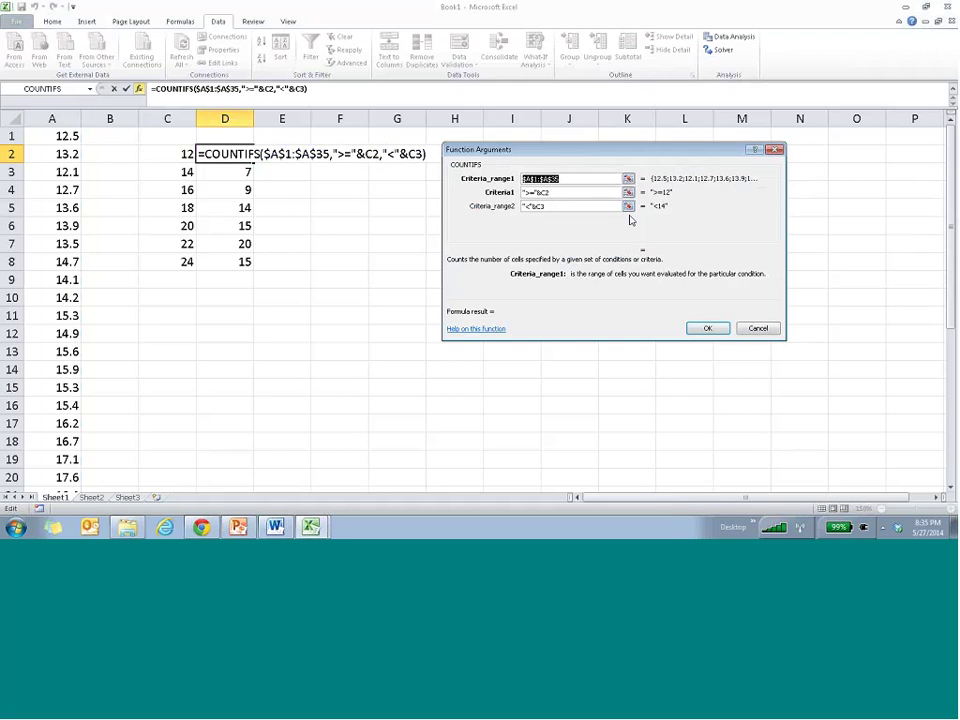
left_click(698, 329)
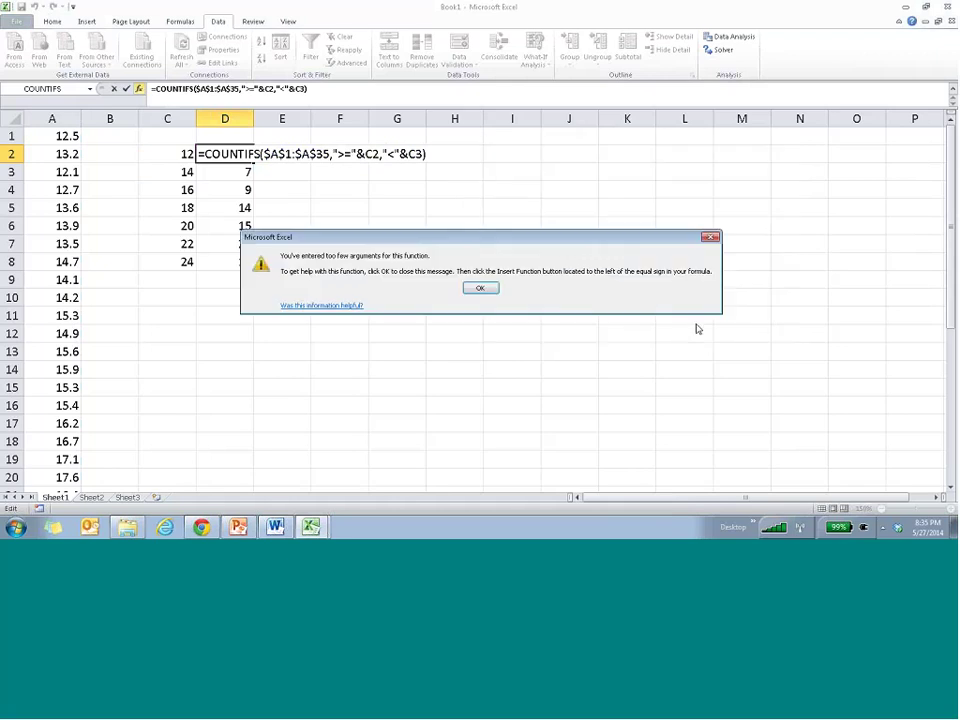
left_click(474, 290)
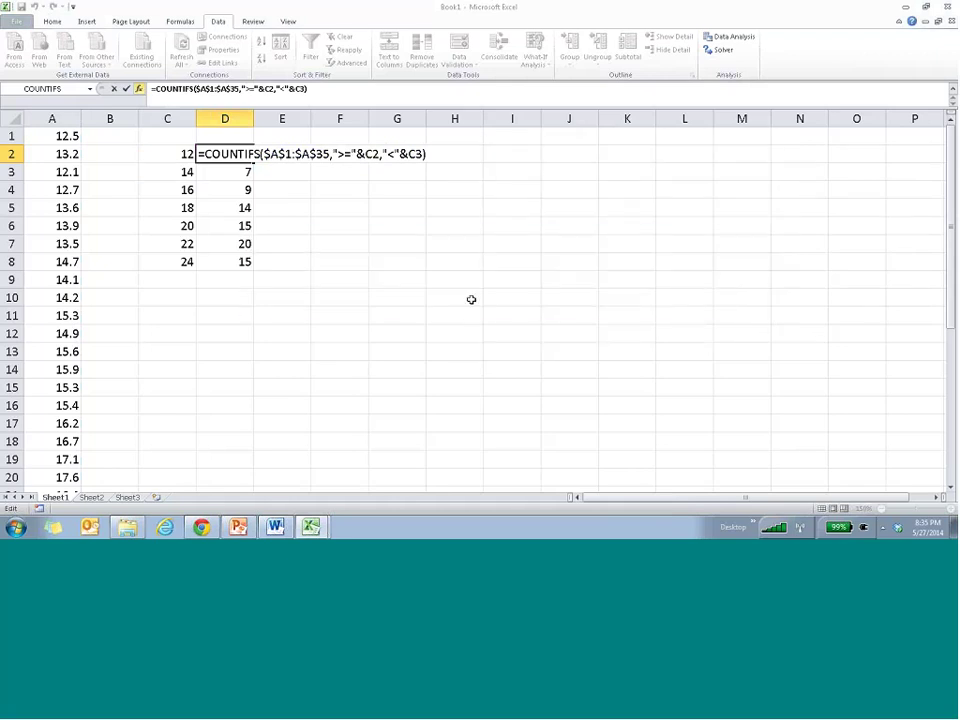
Step: Check the chat on the WebEx meeting page in Chrome, then return to the Excel workbook
left_click(217, 530)
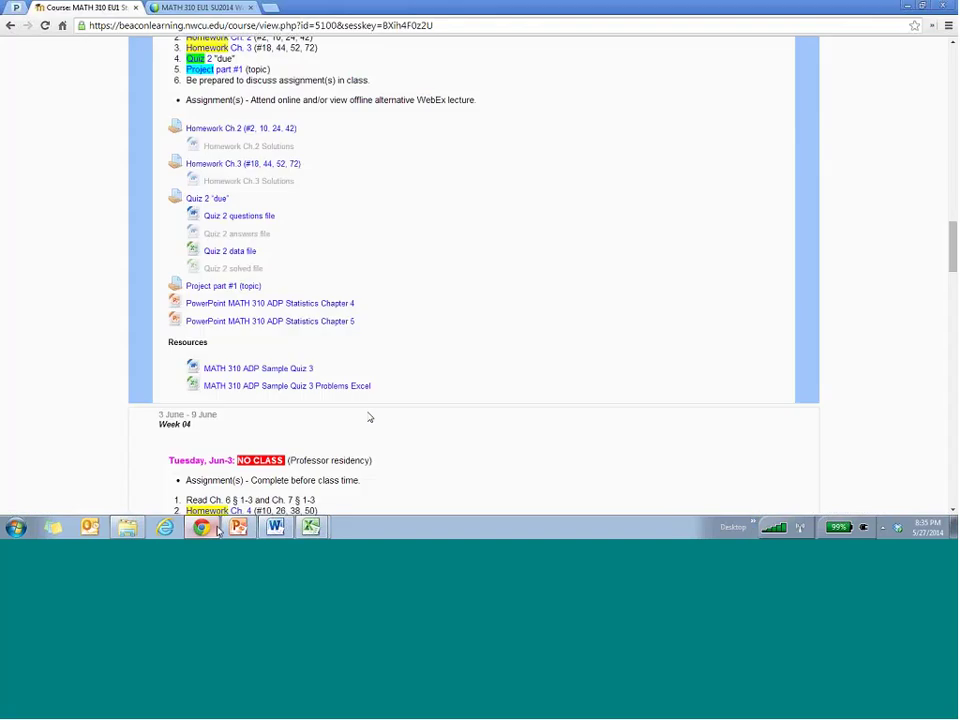
key("ctrl+Tab")
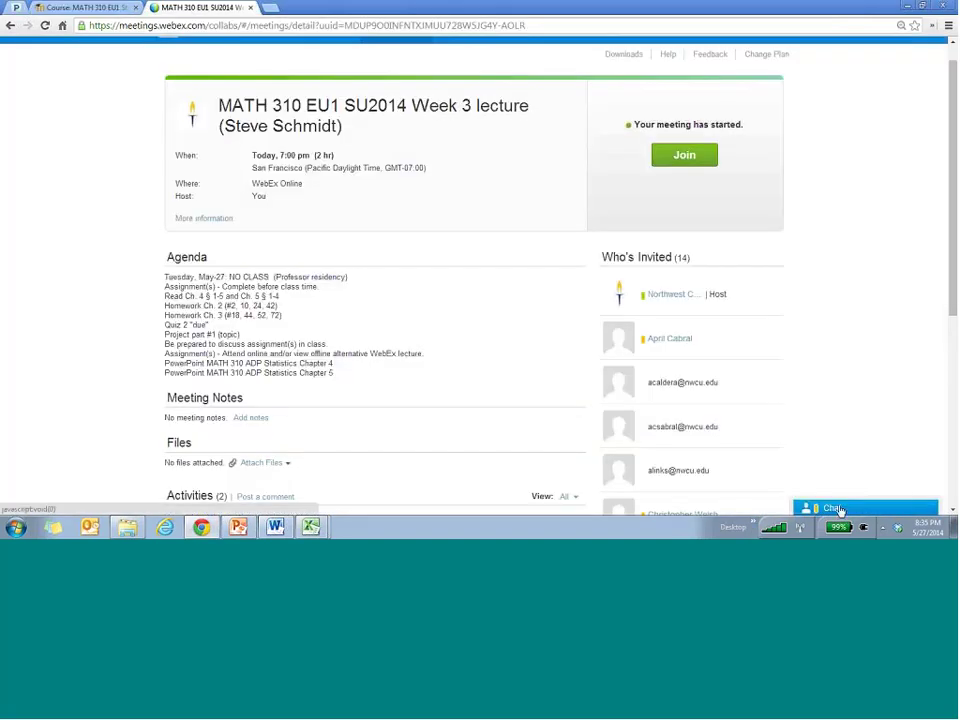
left_click(838, 508)
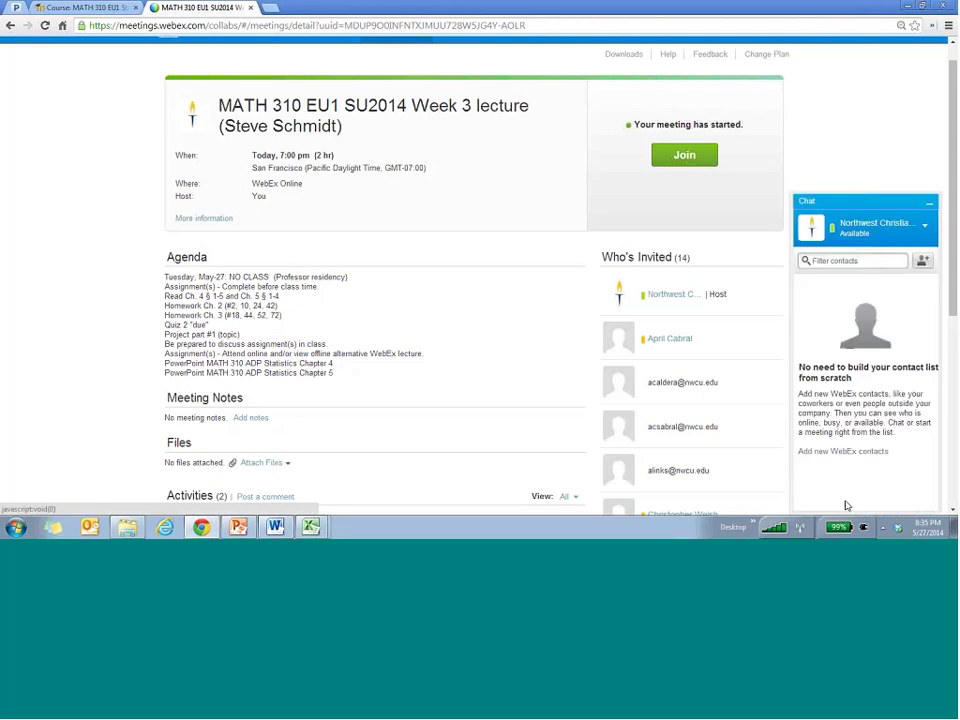
left_click(929, 203)
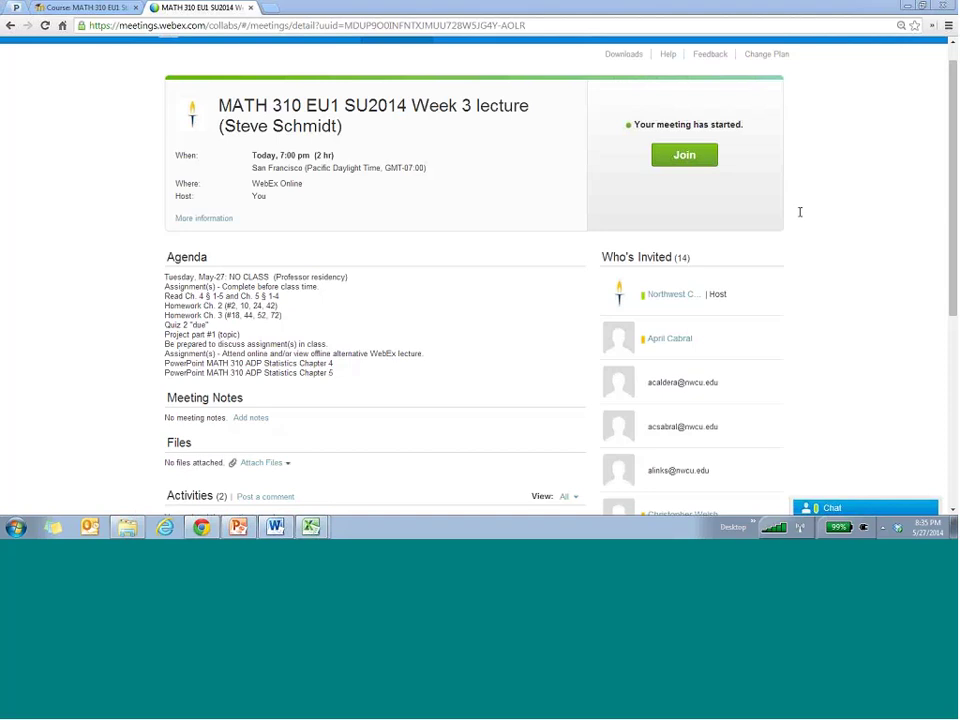
key("alt+Tab")
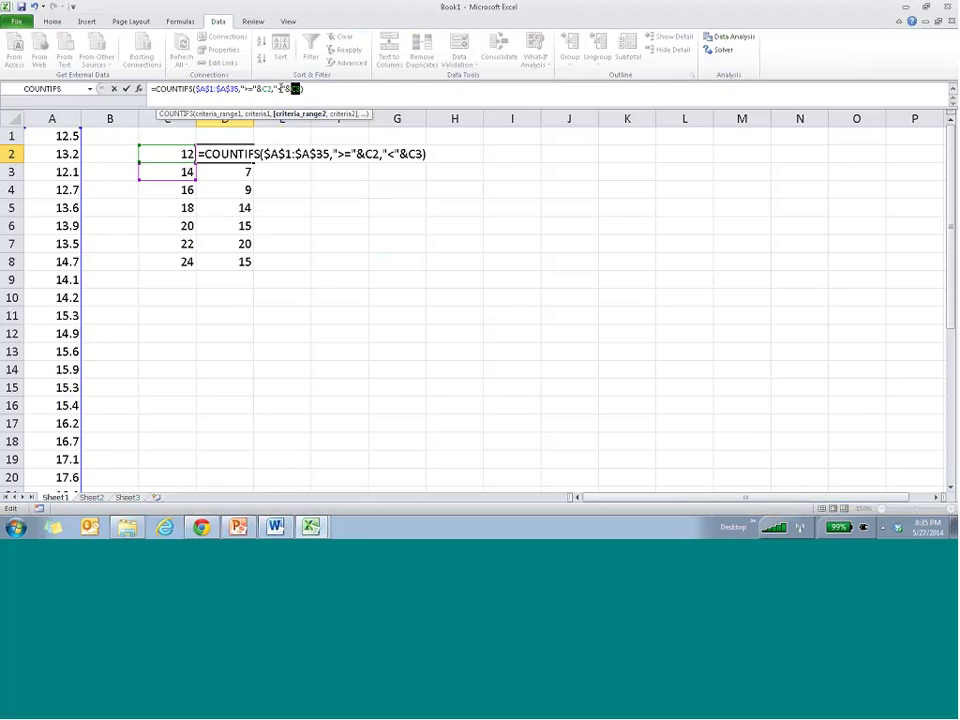
Step: Insert $A$1:$A$35 as the second criteria range before "<"&C3 in the D2 formula and enter it
left_click_drag(235, 89, 197, 90)
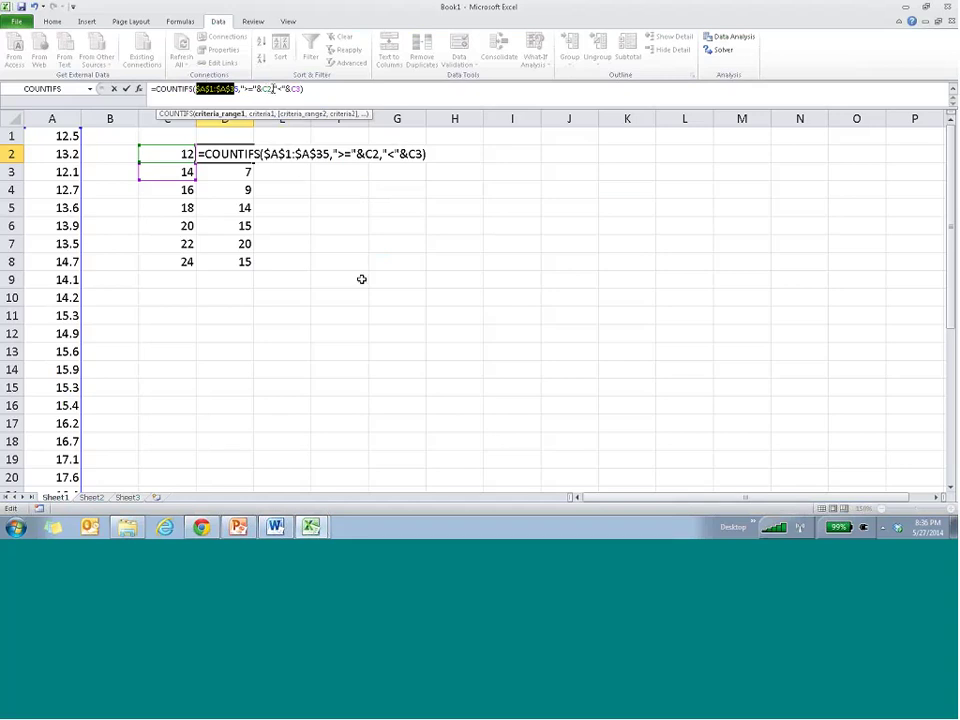
key("Right")
key("Right")
key("Right")
key("Right")
key("Right")
key("Right")
key("Right")
key("Right")
key("Right")
key("Right")
key("Right")
key("Right")
key("Right")
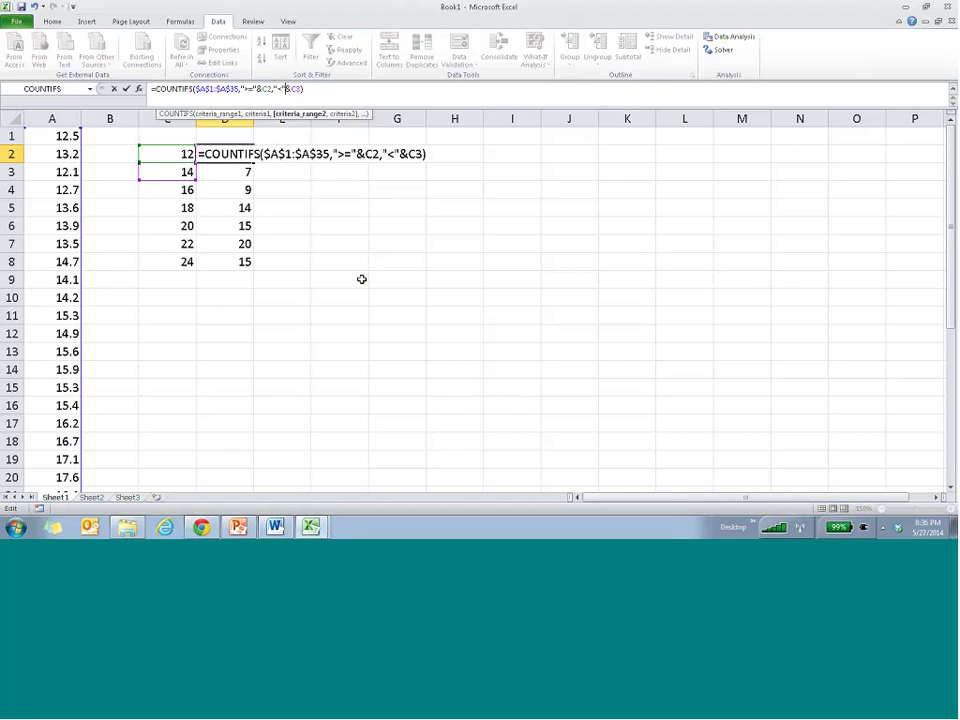
key("ctrl+v")
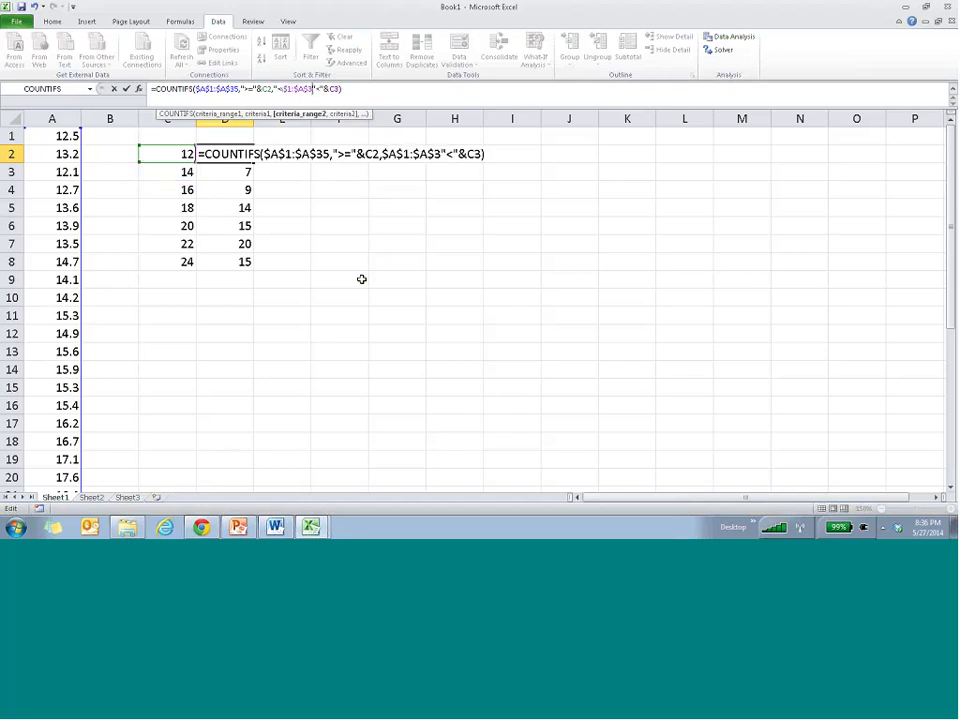
type("5,")
key("Return")
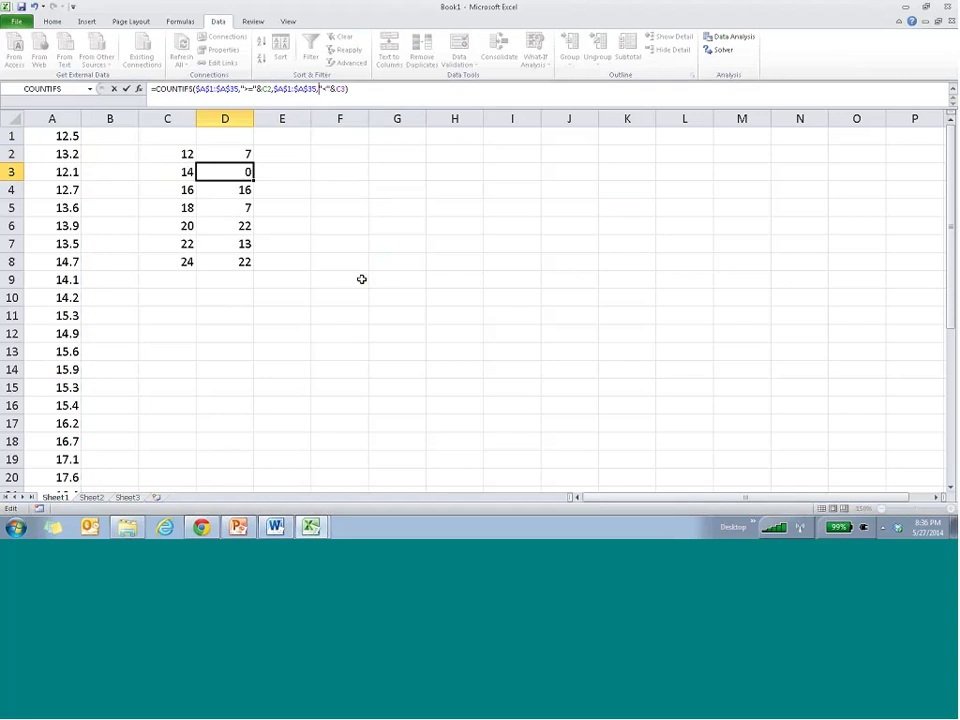
Step: Copy the two-criteria COUNTIFS formula from D2 into D3:D8
key("Up")
key("ctrl+c")
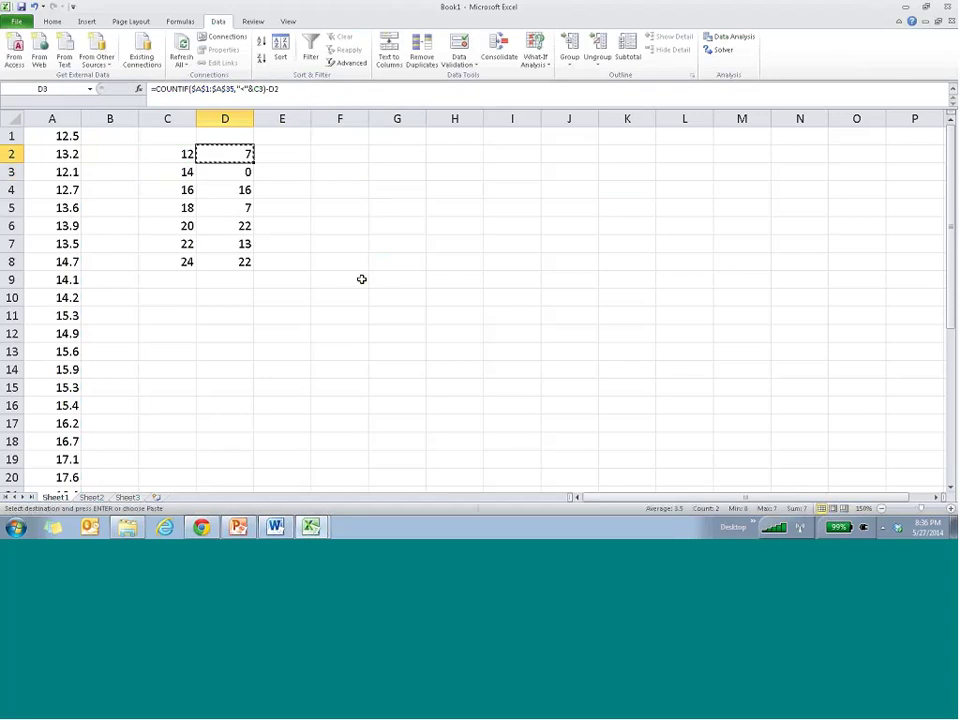
key("Down")
key("shift+Down")
key("shift+Down")
key("shift+Down")
key("shift+Down")
key("shift+Down")
key("ctrl+v")
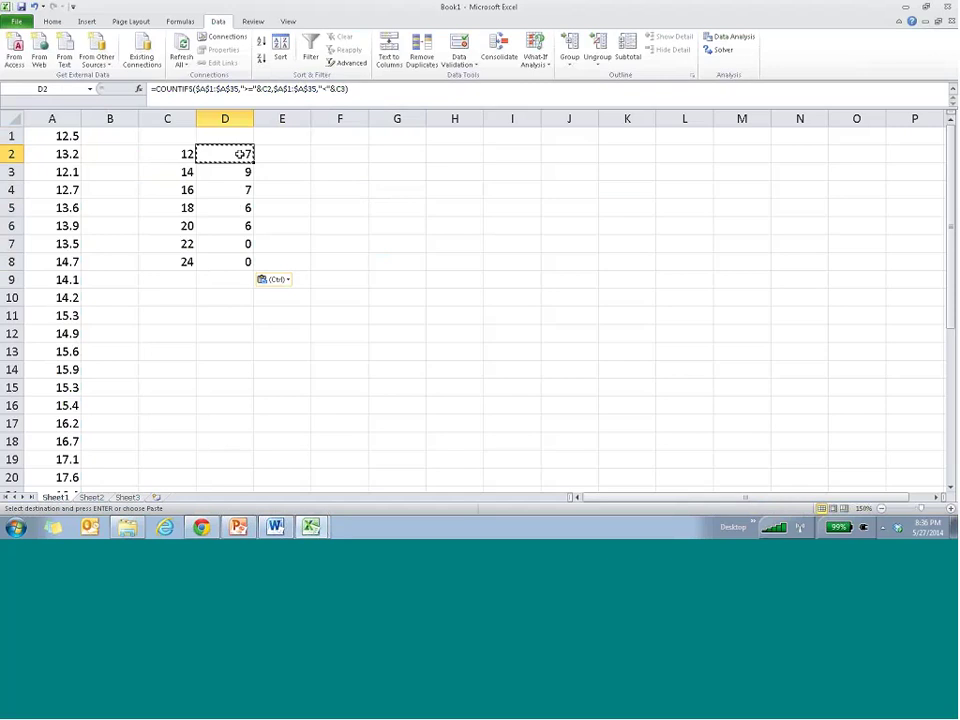
left_click(188, 153)
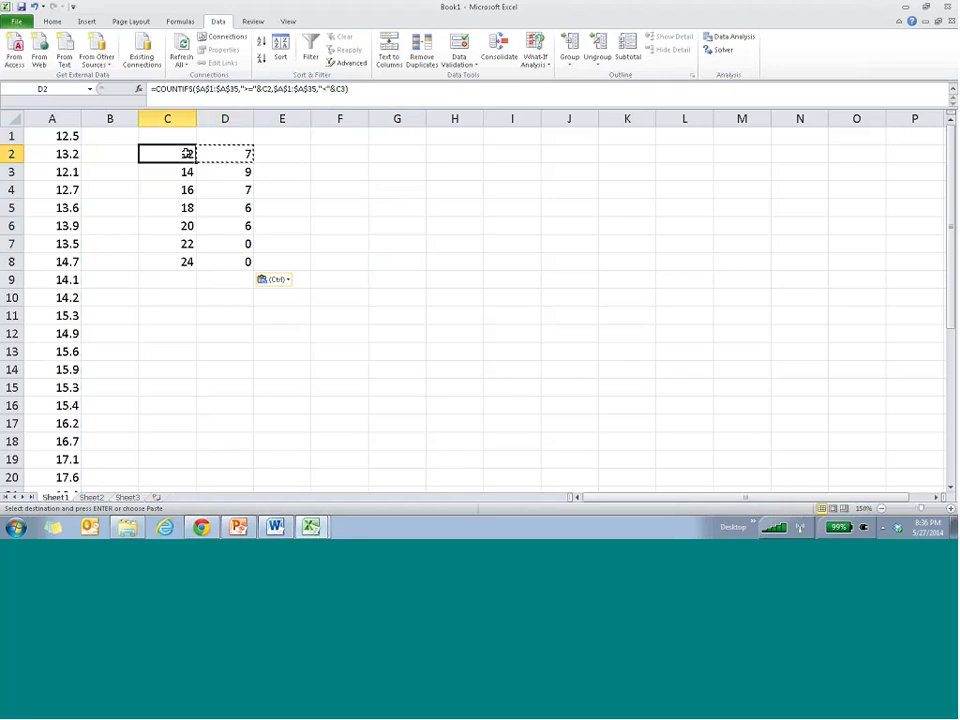
Step: Run the Histogram analysis on $A$1:$A$35 with bins $C$1:$C$7, output at $F$14 and chart output
left_click(330, 155)
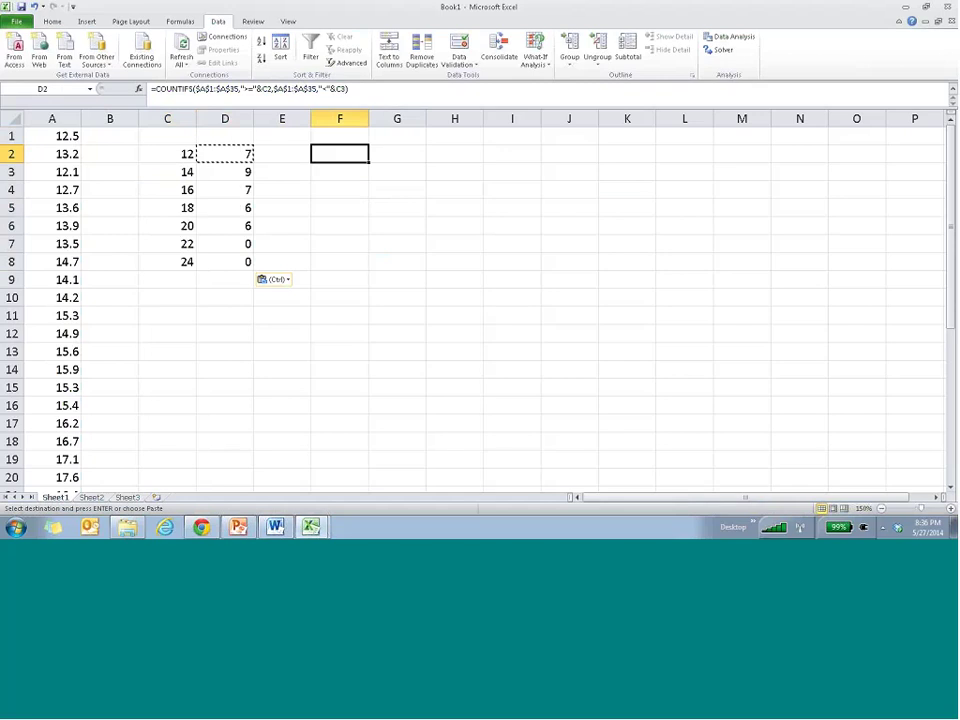
left_click(729, 36)
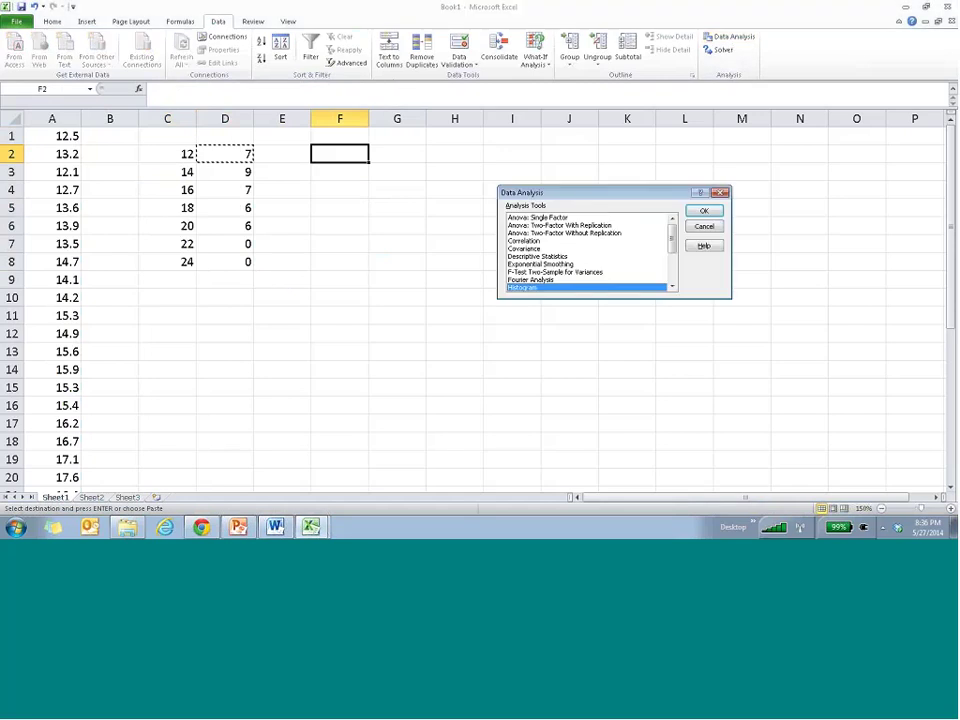
left_click(700, 210)
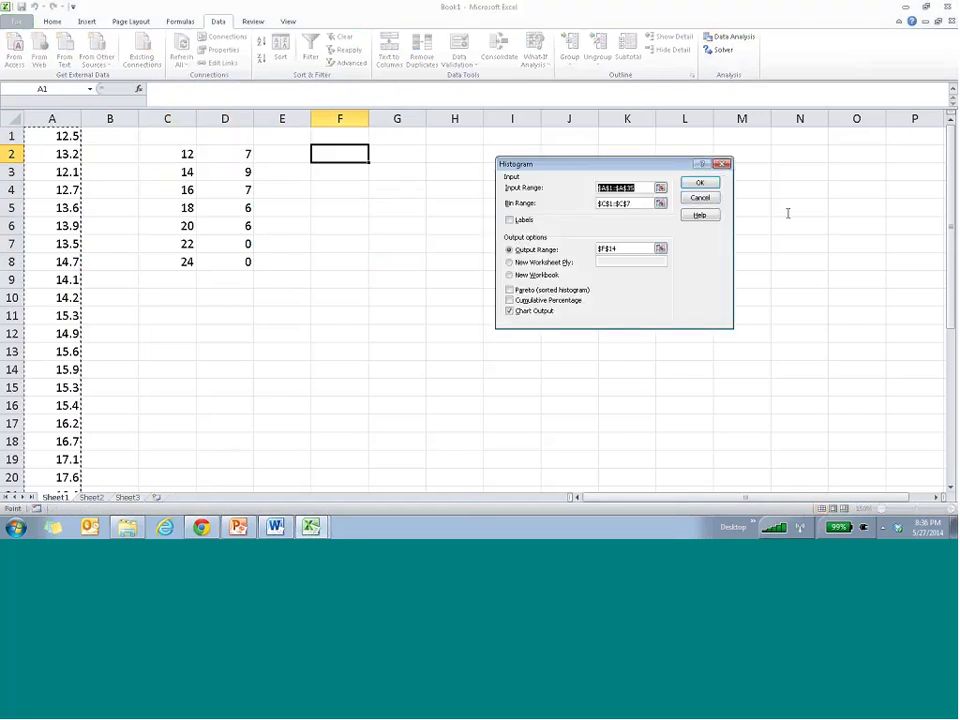
left_click(702, 183)
left_click(335, 388)
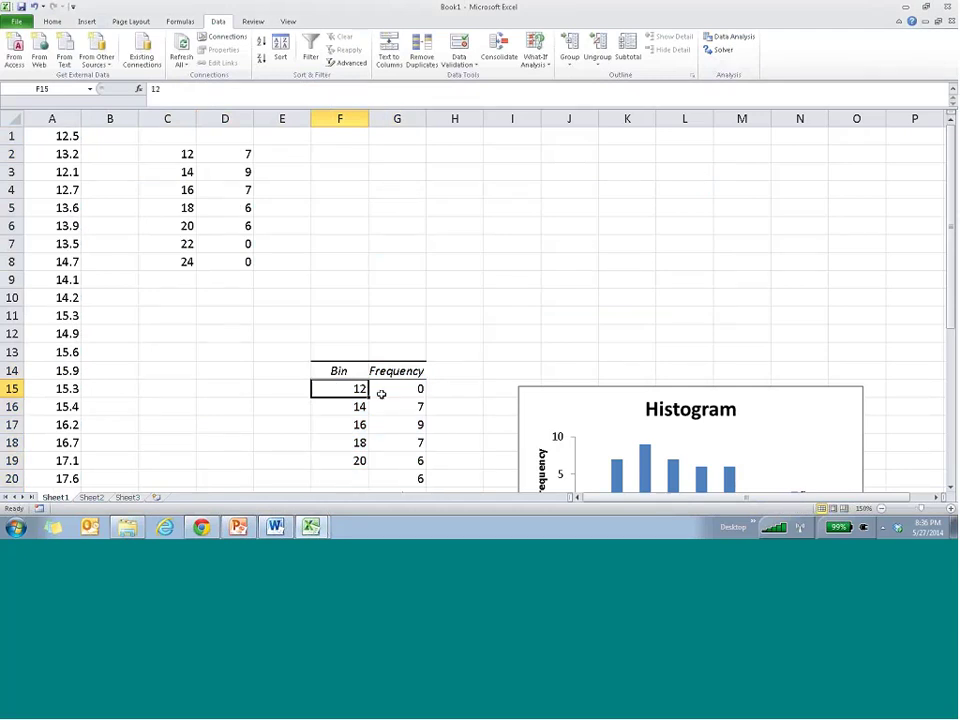
Step: Move the histogram frequencies in G16:G20 up one row to G15:G19, replacing the existing contents
left_click_drag(407, 403, 411, 480)
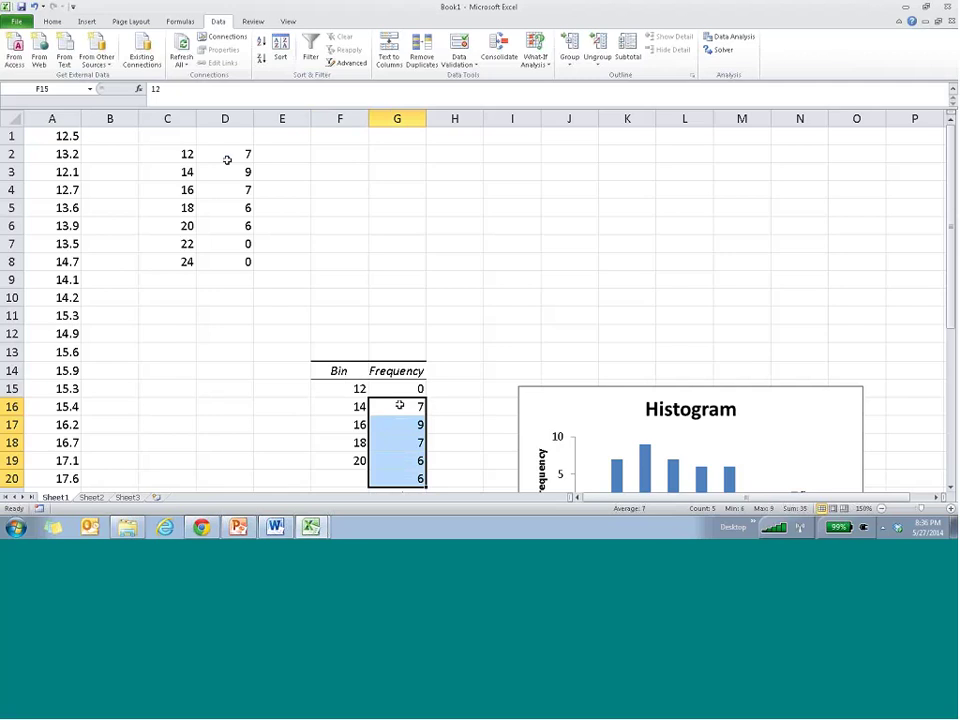
left_click_drag(392, 396, 395, 395)
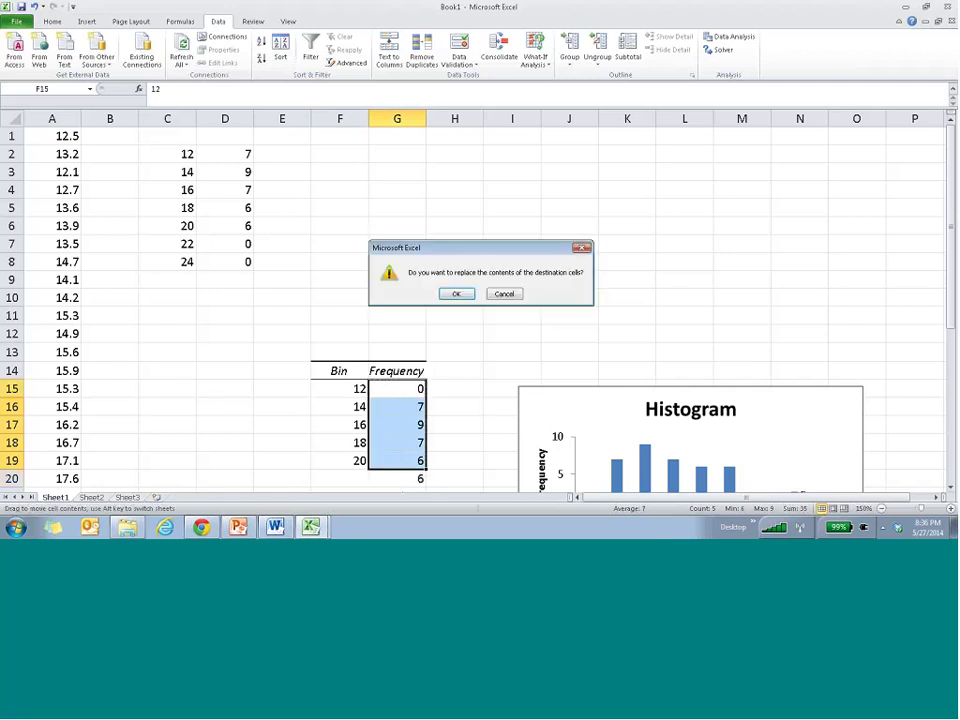
left_click(456, 294)
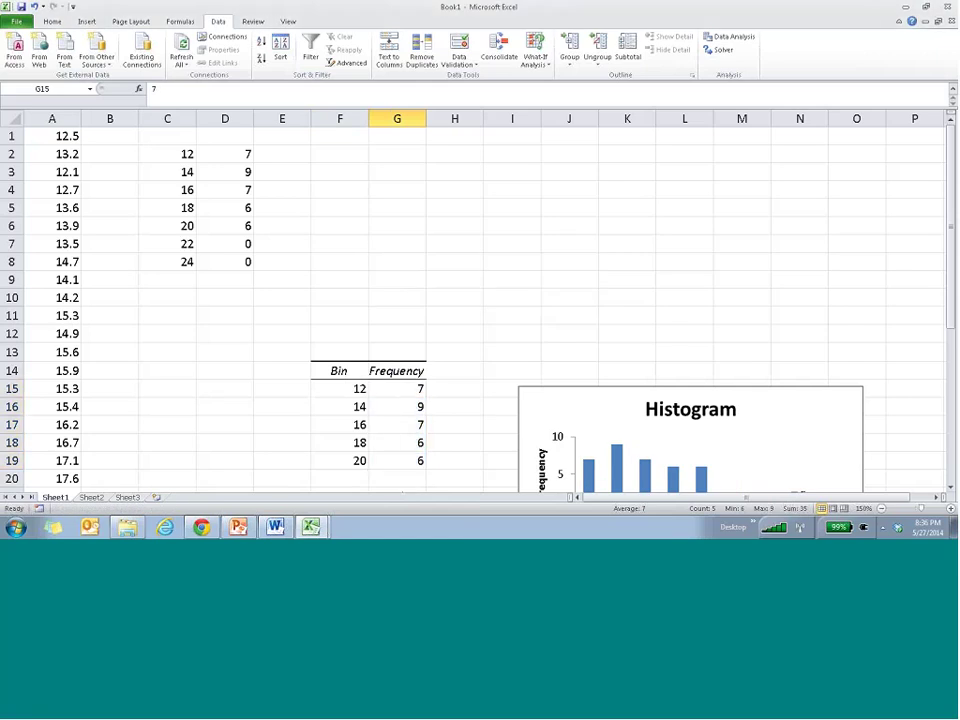
Step: Compare the COUNTIFS bins and counts in C2:D6 with the histogram table in F15:G19
left_click_drag(170, 155, 224, 224)
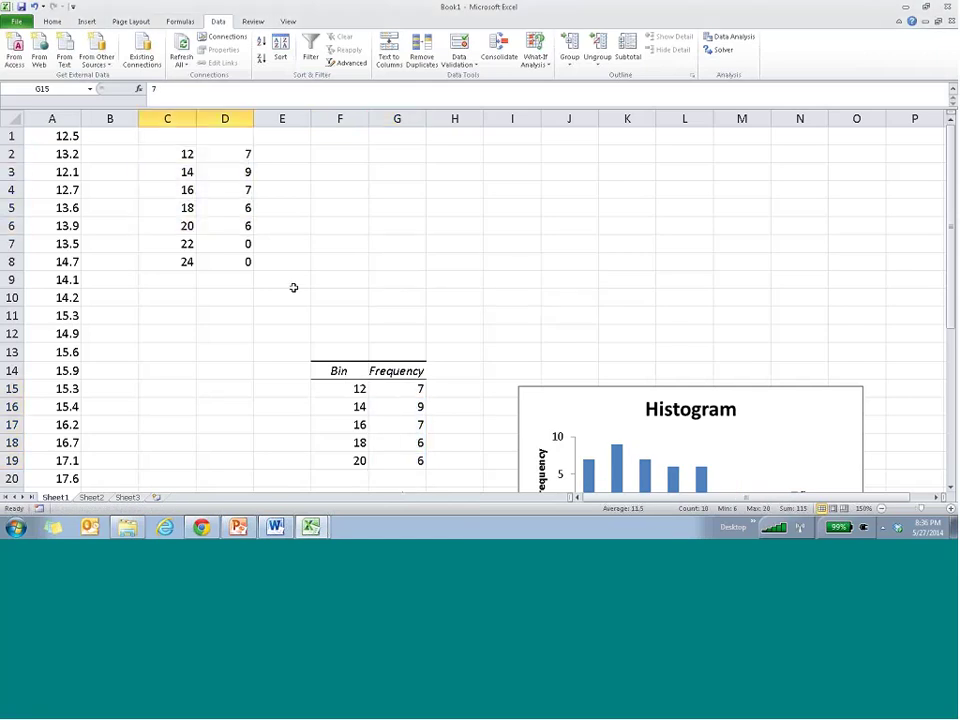
left_click_drag(345, 390, 409, 459)
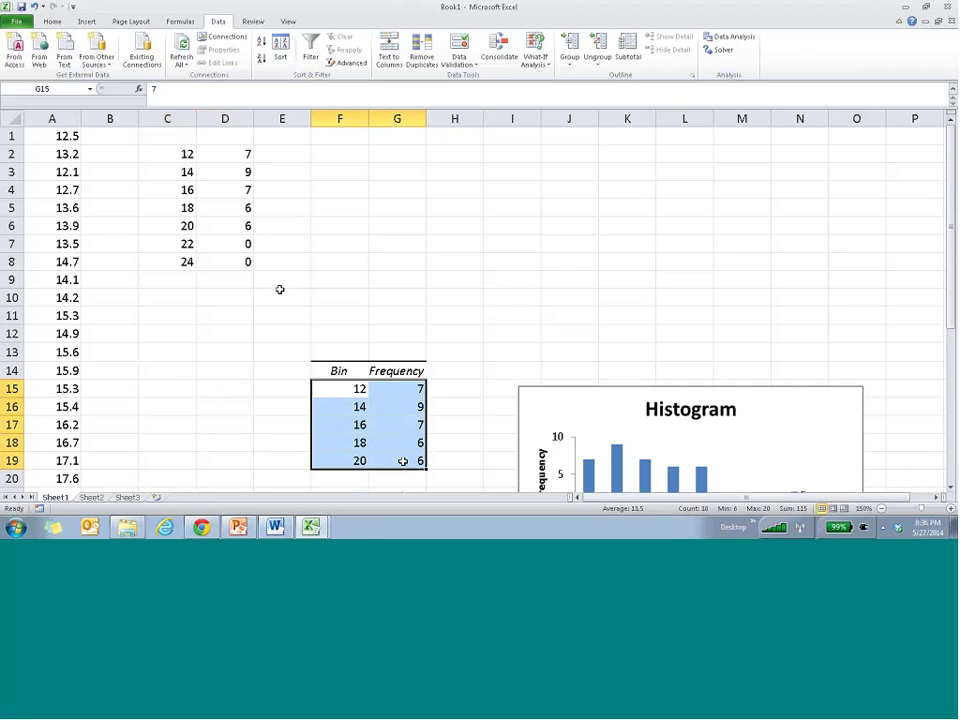
left_click_drag(175, 155, 230, 225)
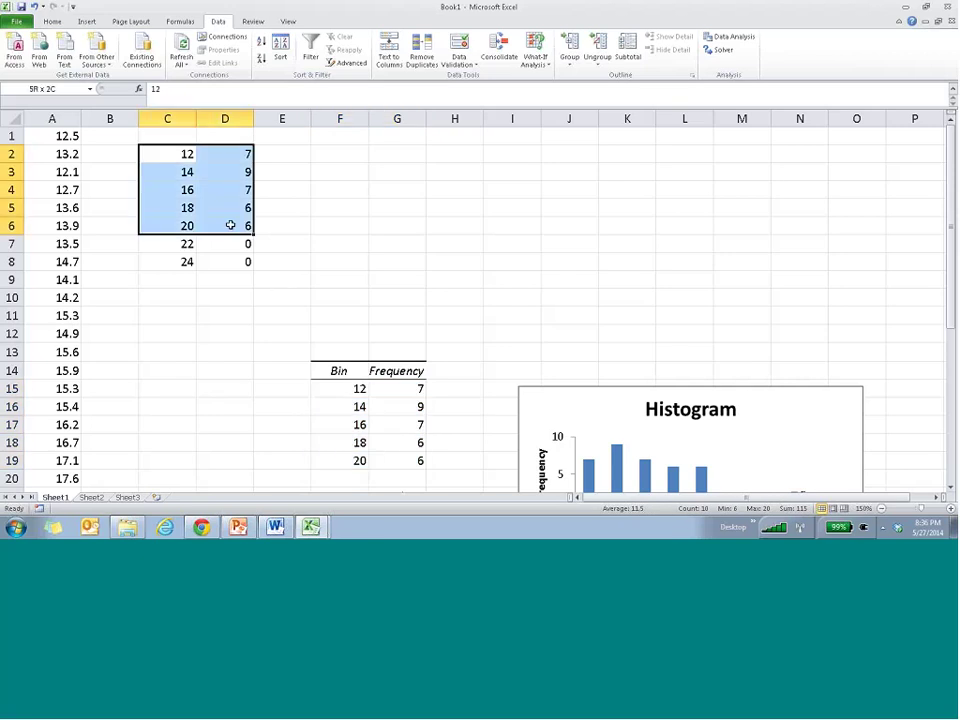
left_click(217, 150)
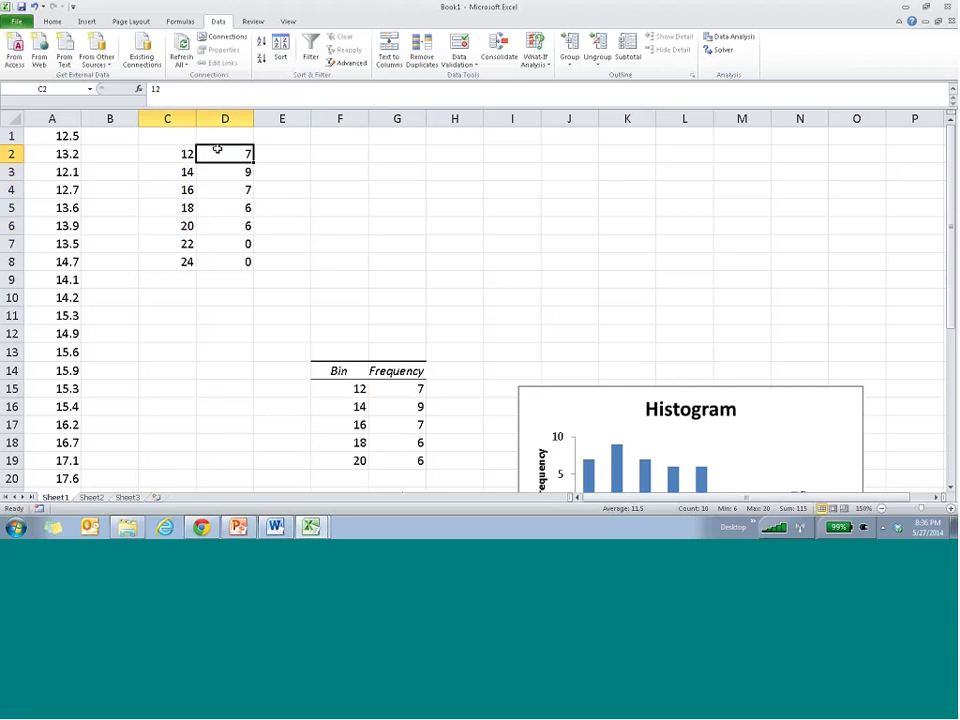
left_click_drag(217, 148, 424, 458)
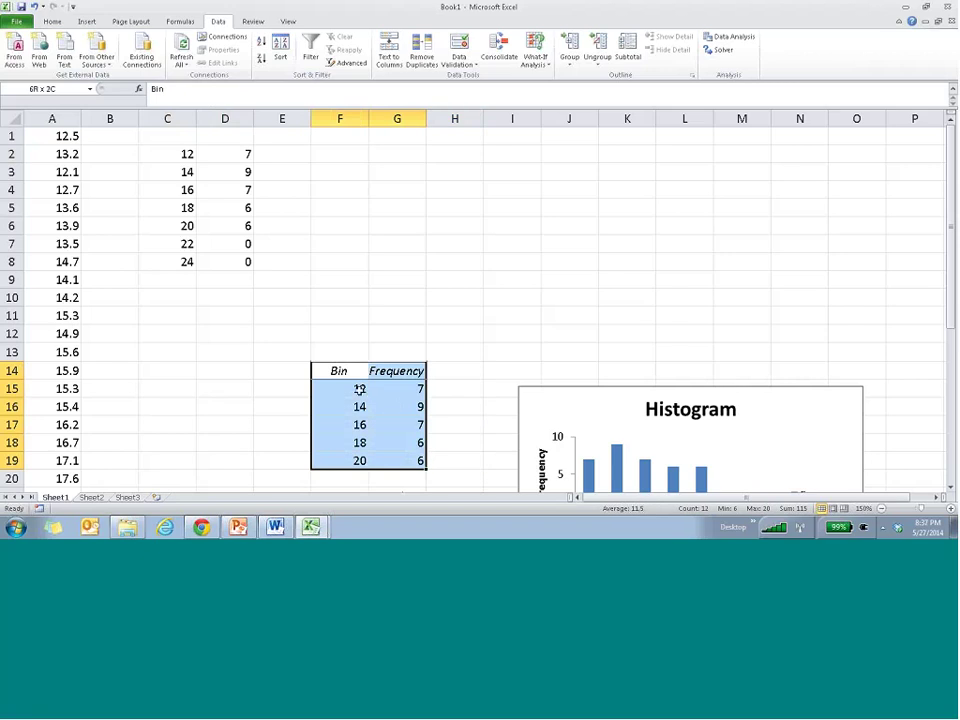
left_click_drag(359, 389, 359, 389)
left_click(394, 388)
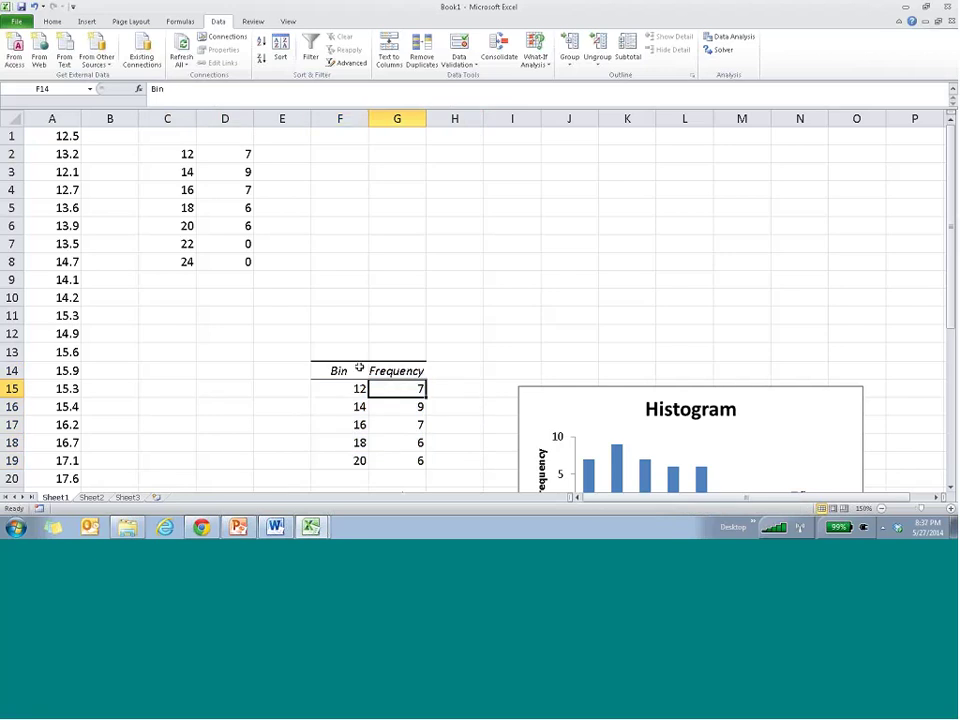
Step: Undo the move of the histogram frequencies and highlight the 14 and 16 bin rows in F16:G17
key("ctrl+z")
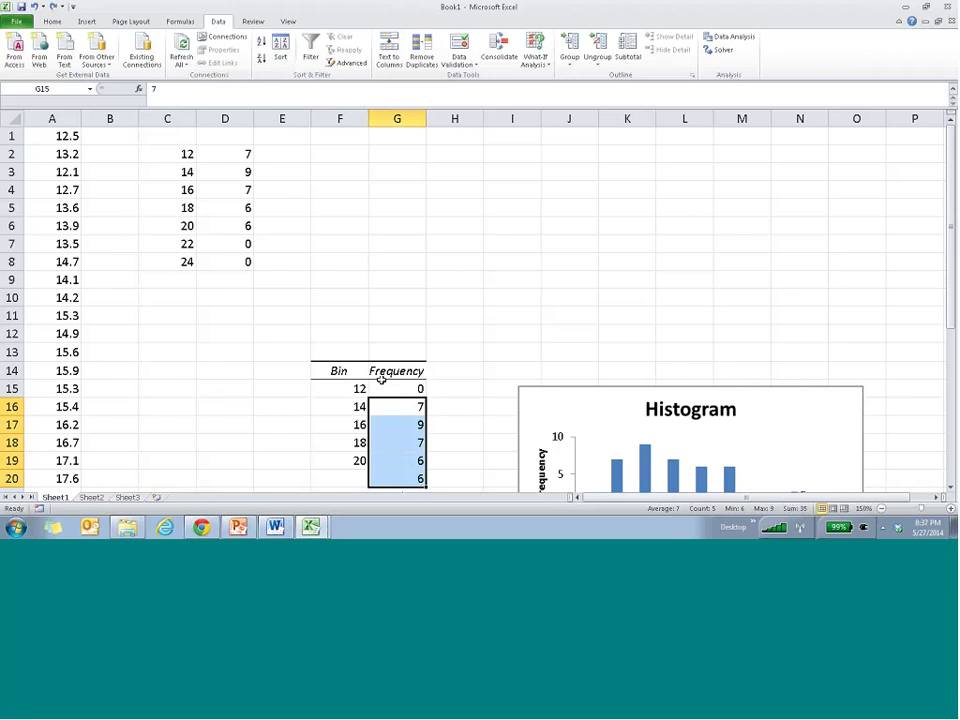
left_click_drag(355, 406, 389, 420)
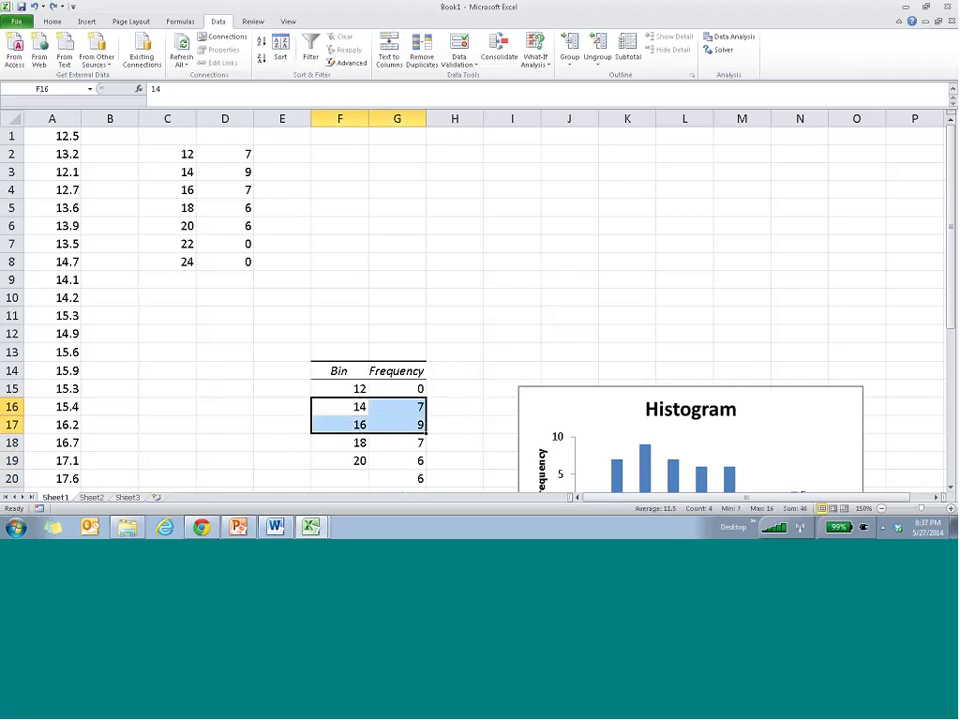
left_click(393, 410)
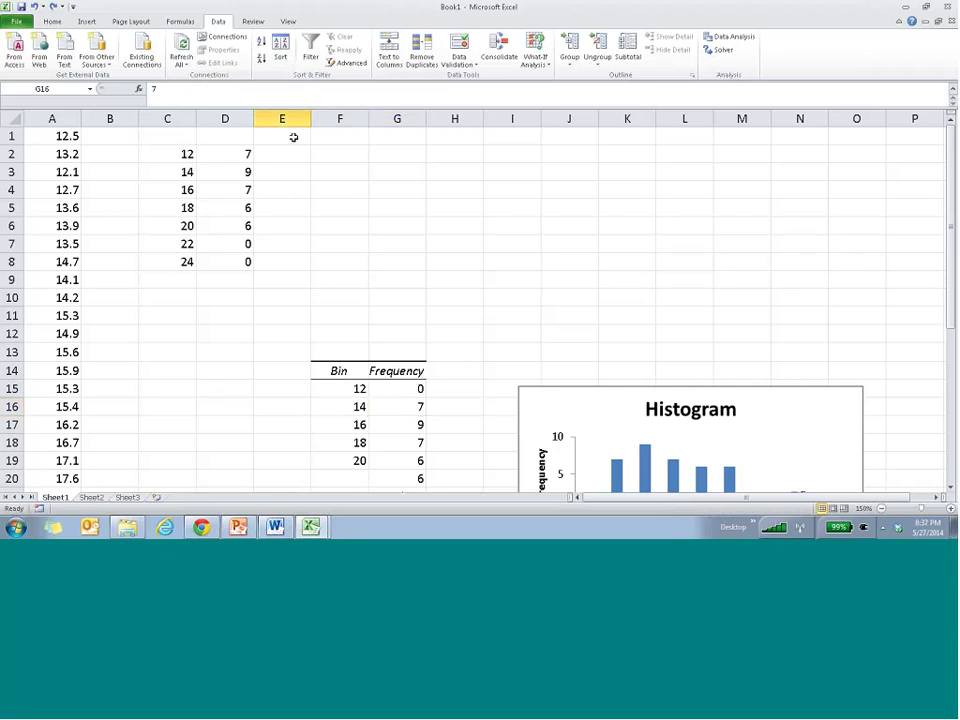
left_click(282, 172)
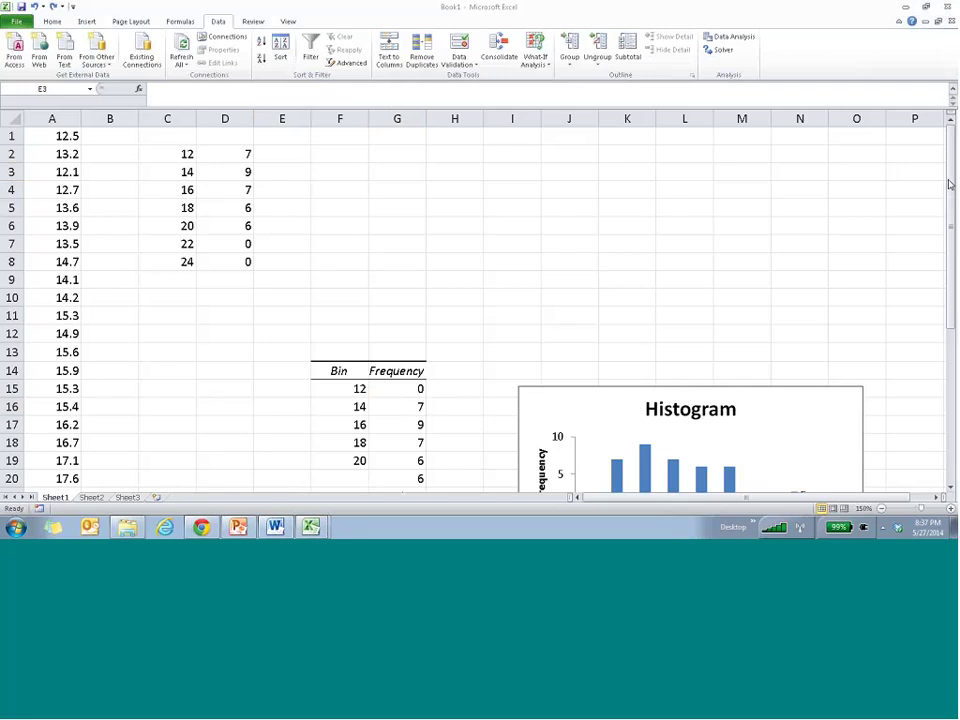
left_click(950, 183)
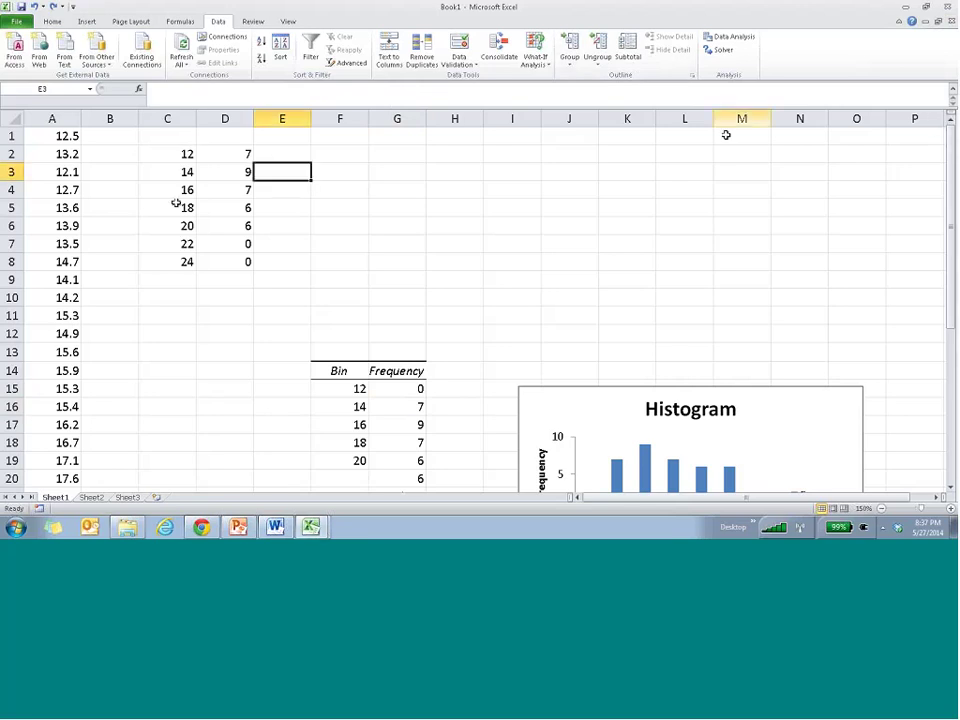
Step: Delete the worksheet columns beside the column A data, removing the bins, counts, histogram table and chart, and select column A
left_click_drag(156, 112, 930, 140)
right_click(835, 295)
left_click(862, 383)
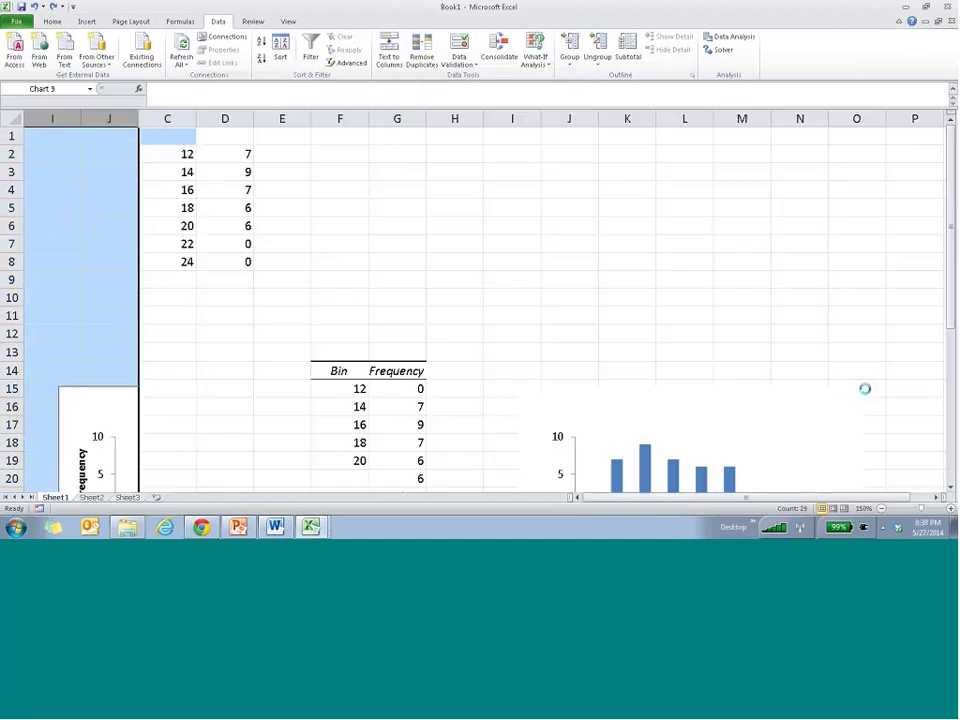
left_click(171, 141)
left_click_drag(110, 119, 345, 125)
right_click(289, 154)
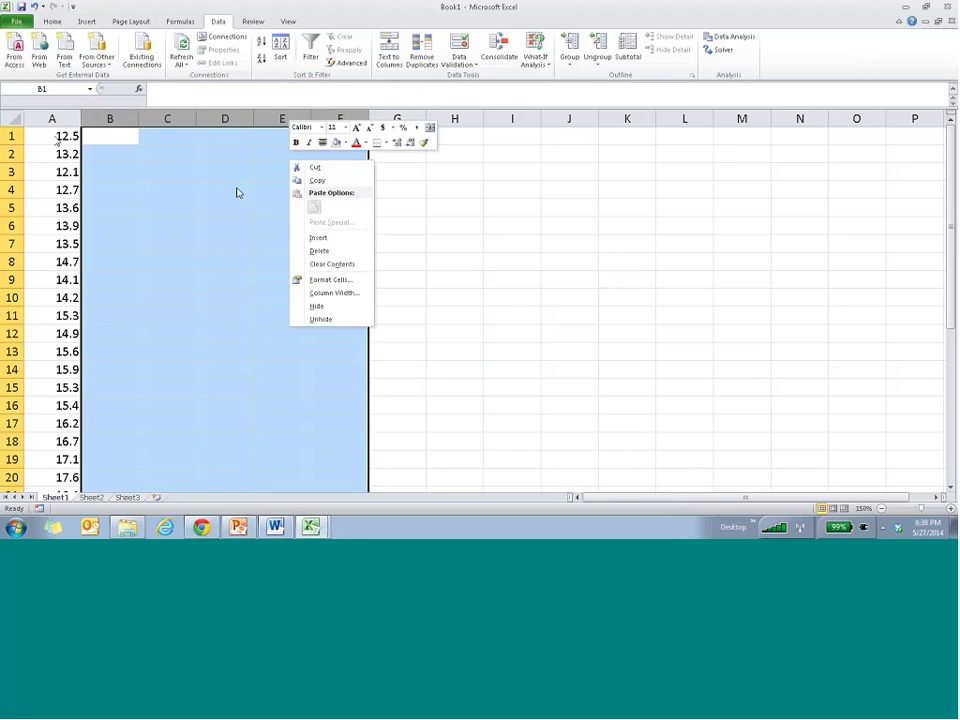
left_click(48, 110)
left_click(48, 112)
right_click(51, 121)
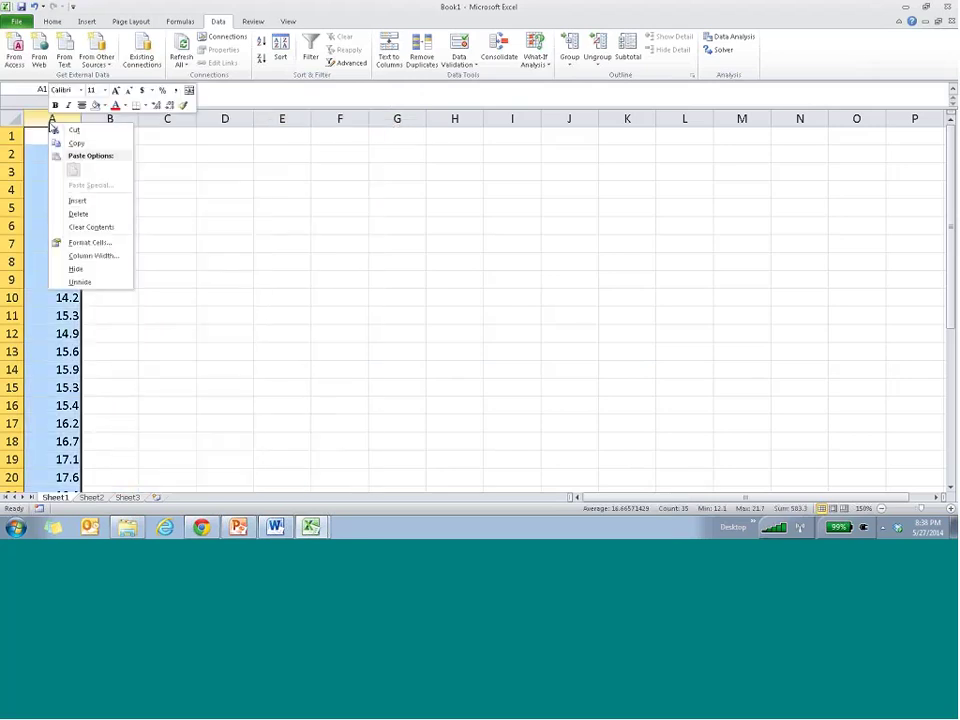
Step: Close Book1 without saving and switch to the Chapter 5 Discrete Distributions presentation in PowerPoint
left_click(947, 6)
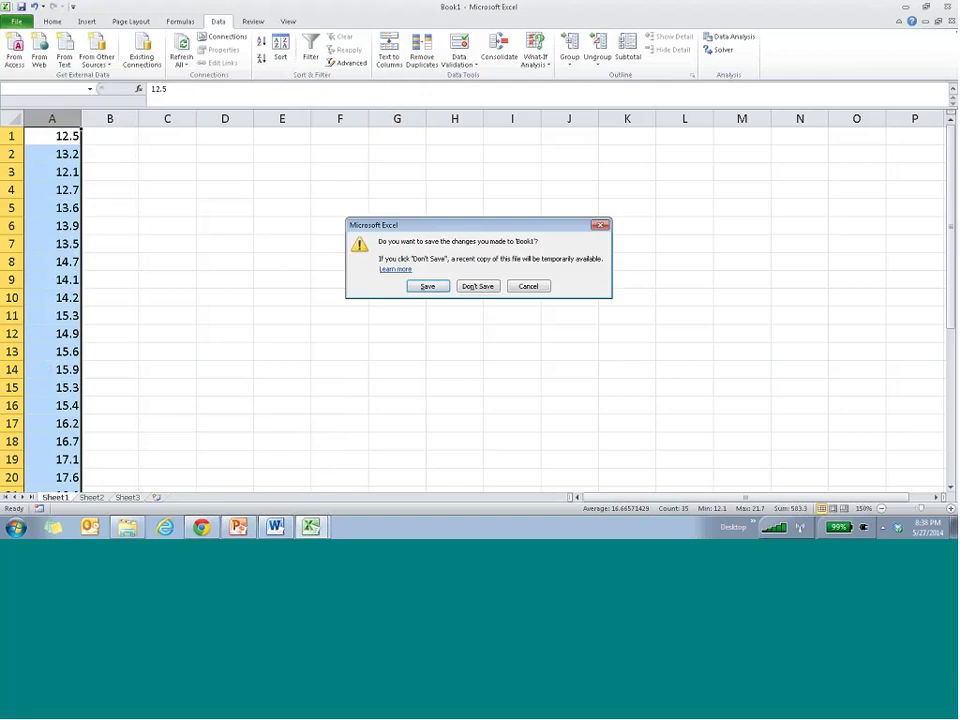
left_click(480, 287)
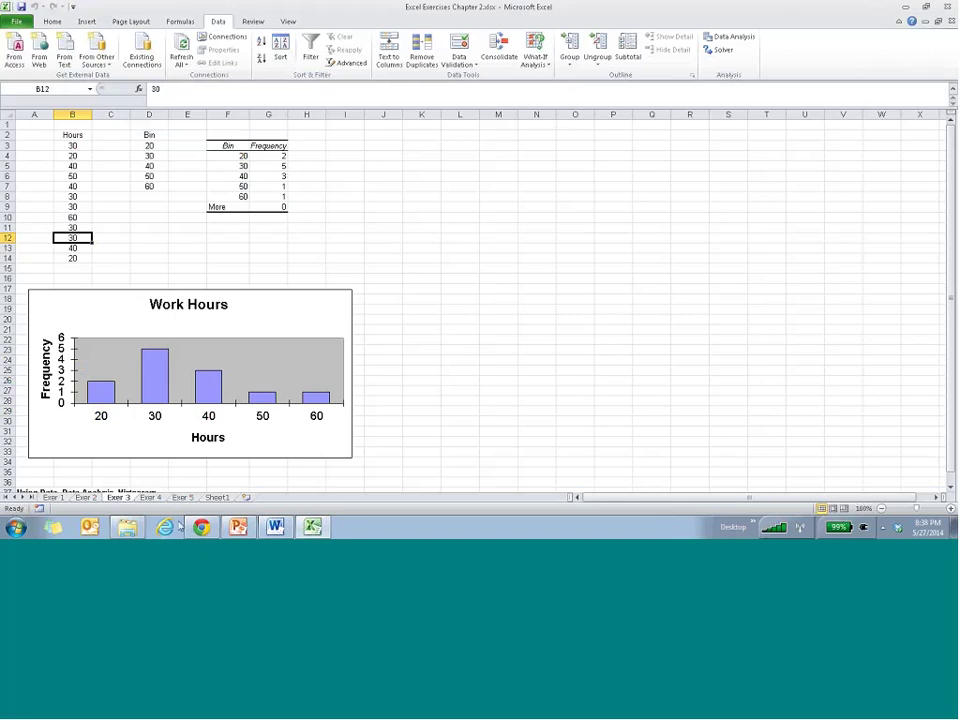
left_click(313, 527)
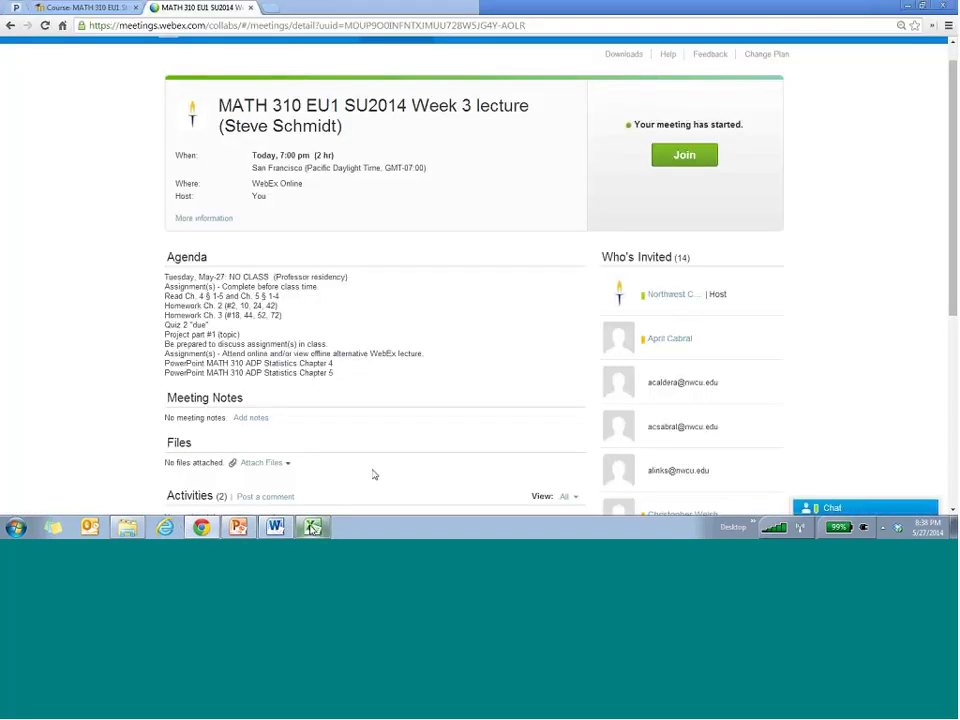
left_click(238, 527)
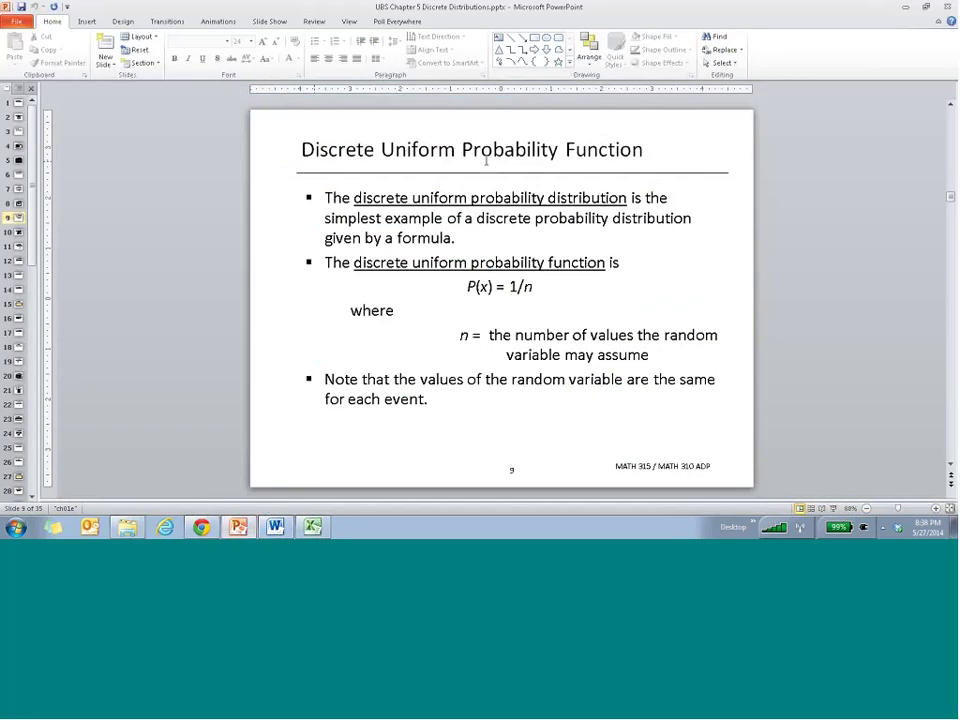
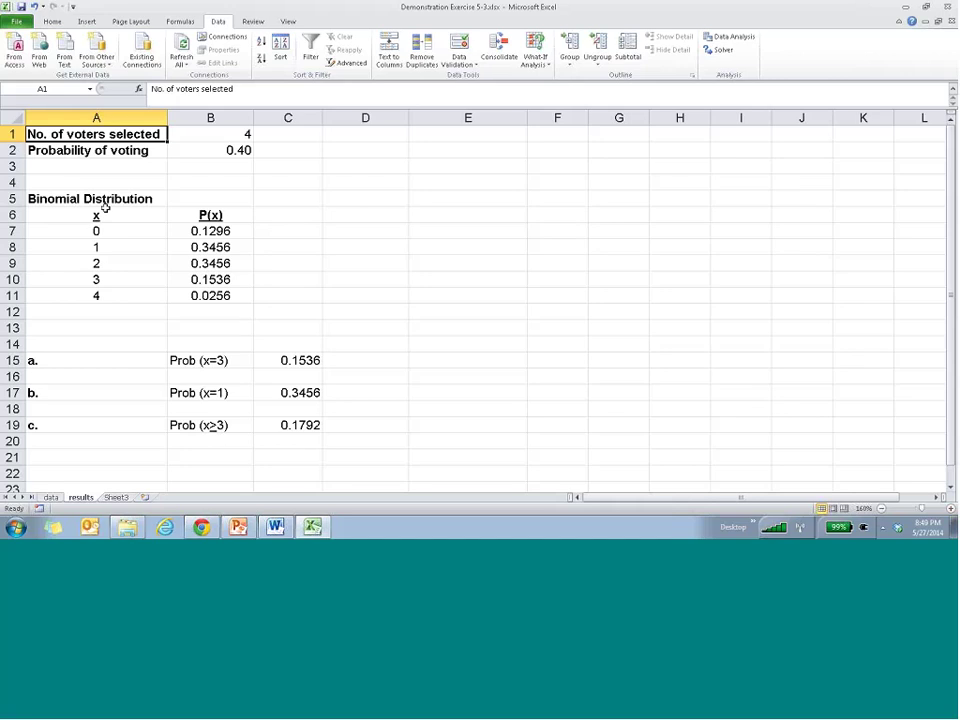
Step: Examine the x values in A7:A11 and the BINOM.DIST formula in B7 on the results sheet
left_click_drag(105, 229, 123, 298)
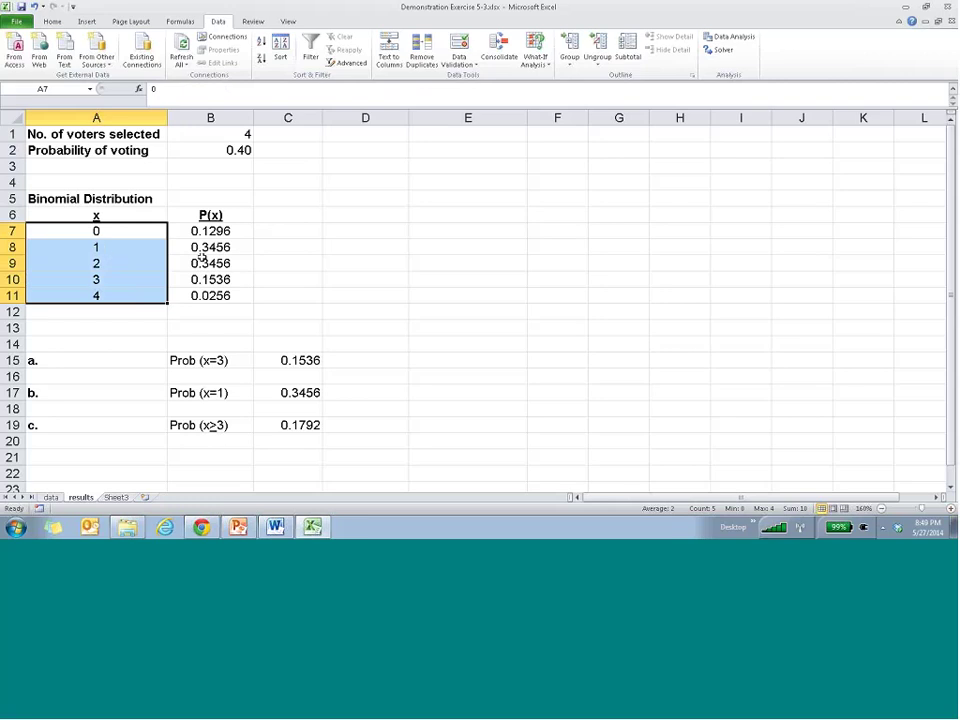
left_click(196, 235)
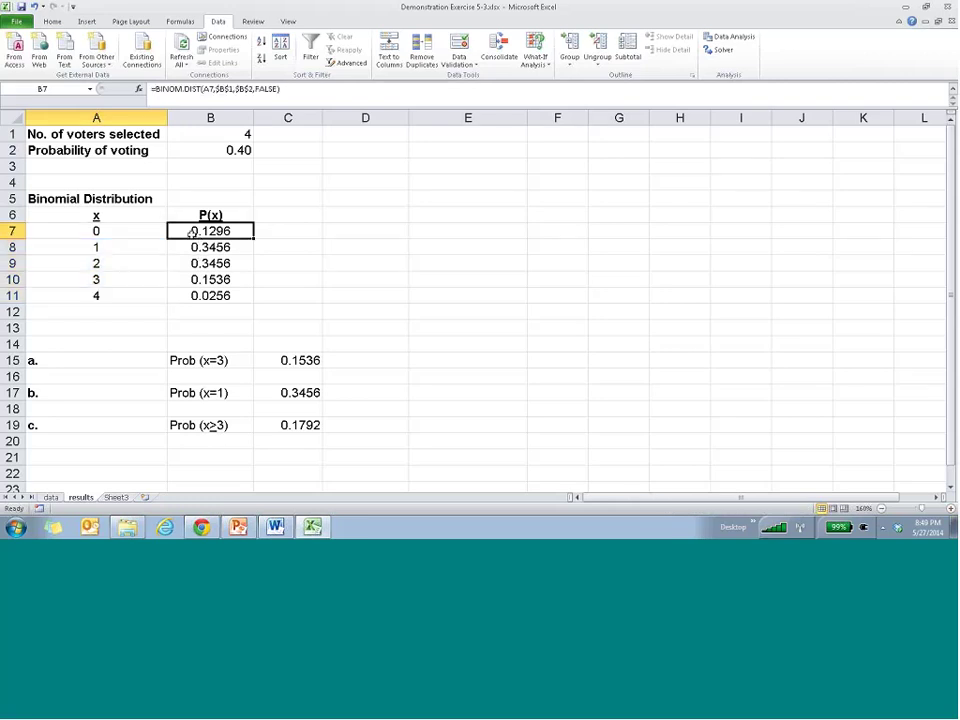
key("F2")
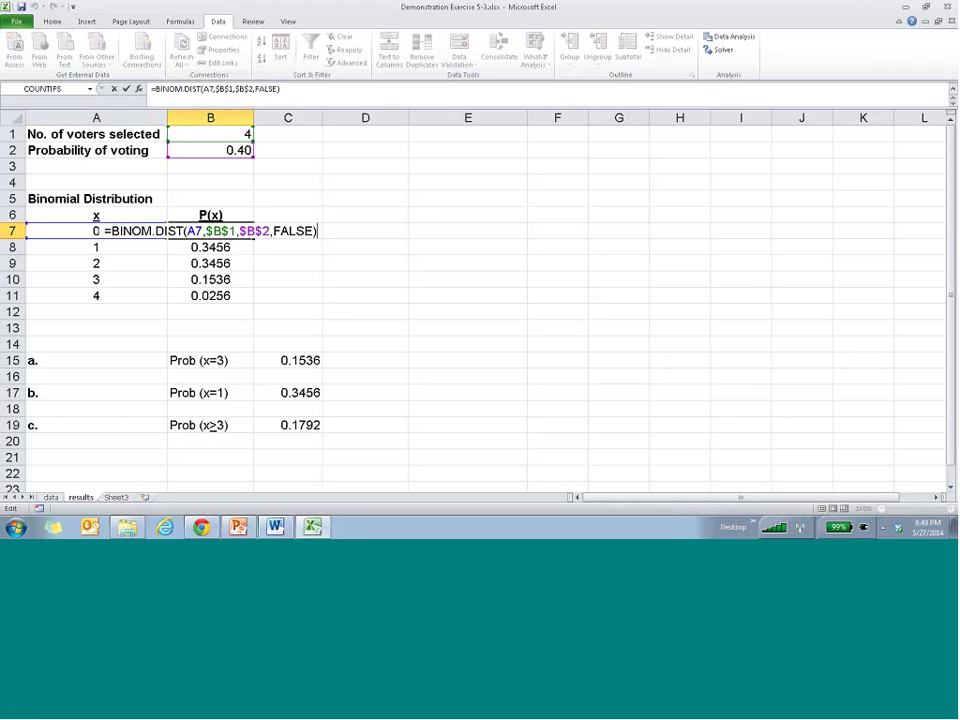
key("ctrl+Return")
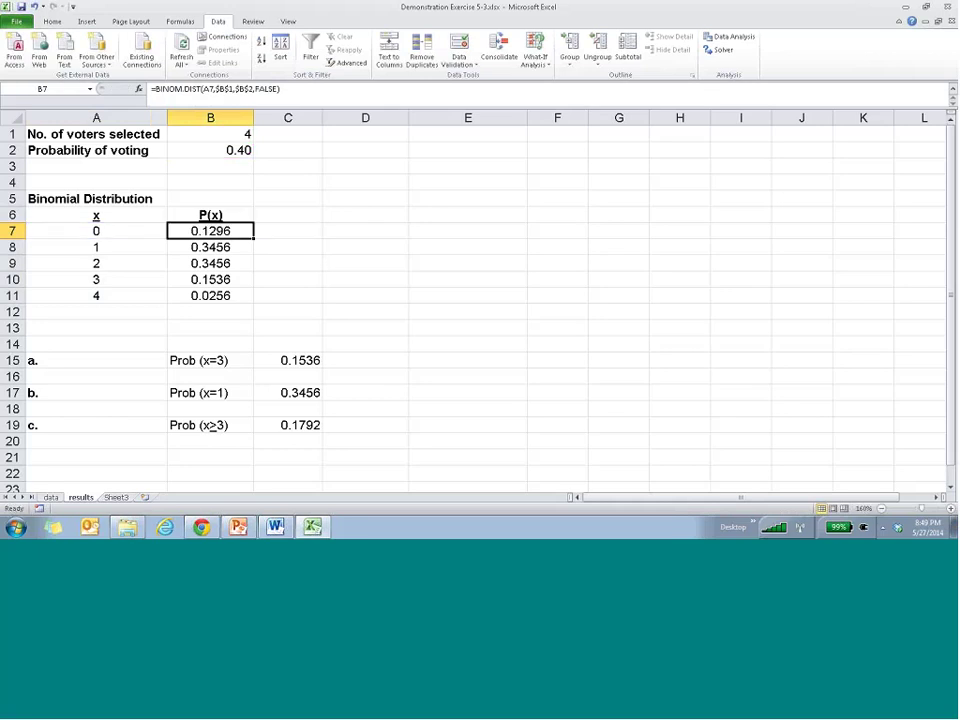
Step: Enlarge the worksheet to 210% and highlight the BINOM.DIST function name inside the B7 formula
left_click(949, 509)
left_click(949, 509)
left_click(949, 509)
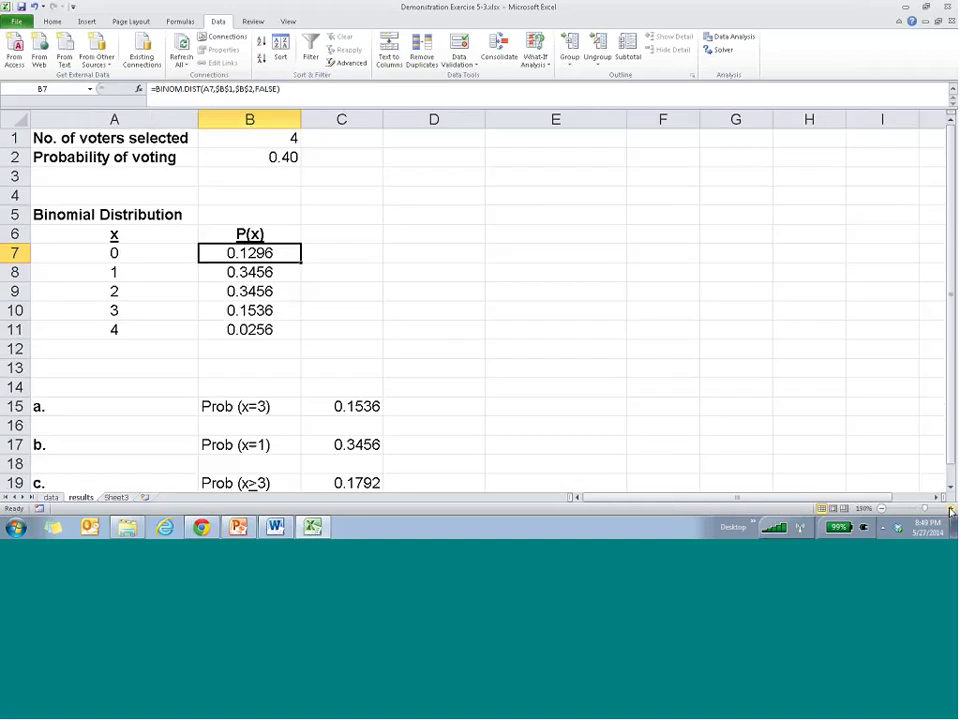
left_click(949, 509)
left_click(949, 509)
key("F2")
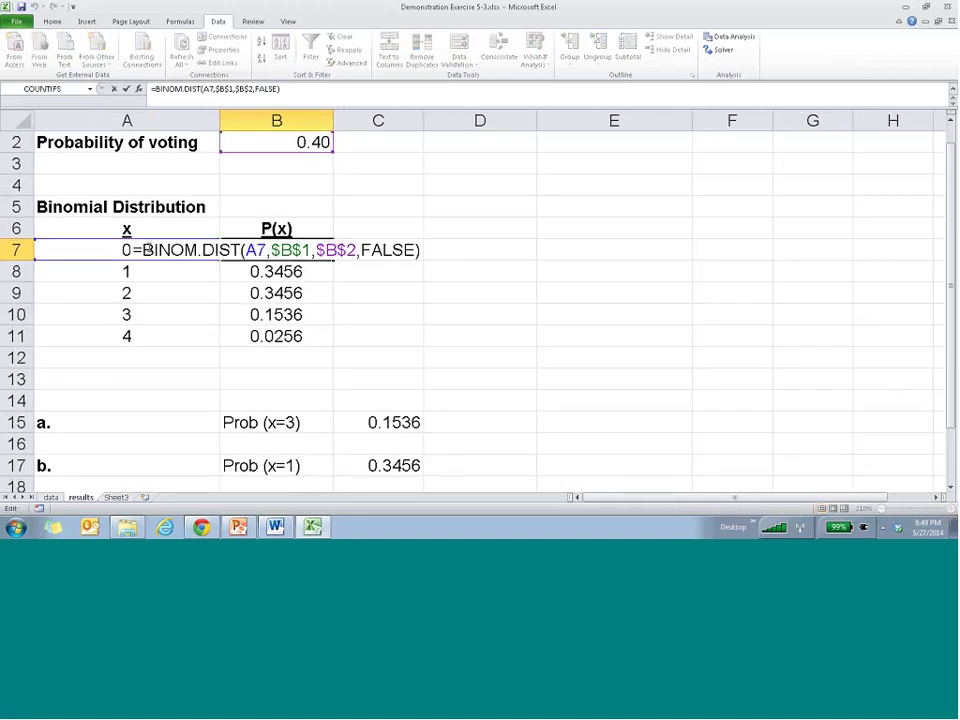
left_click_drag(143, 250, 240, 251)
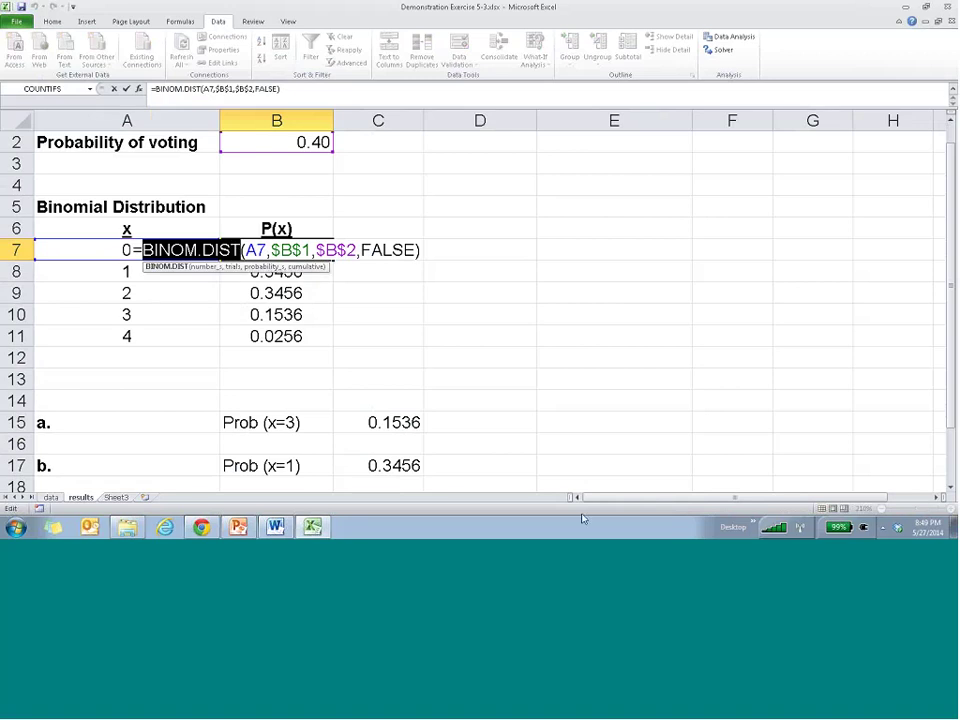
Step: Switch to PowerPoint and highlight the binomial probability function P(x) on the Example: TV Ratings (Continued) slide
key("alt+Tab")
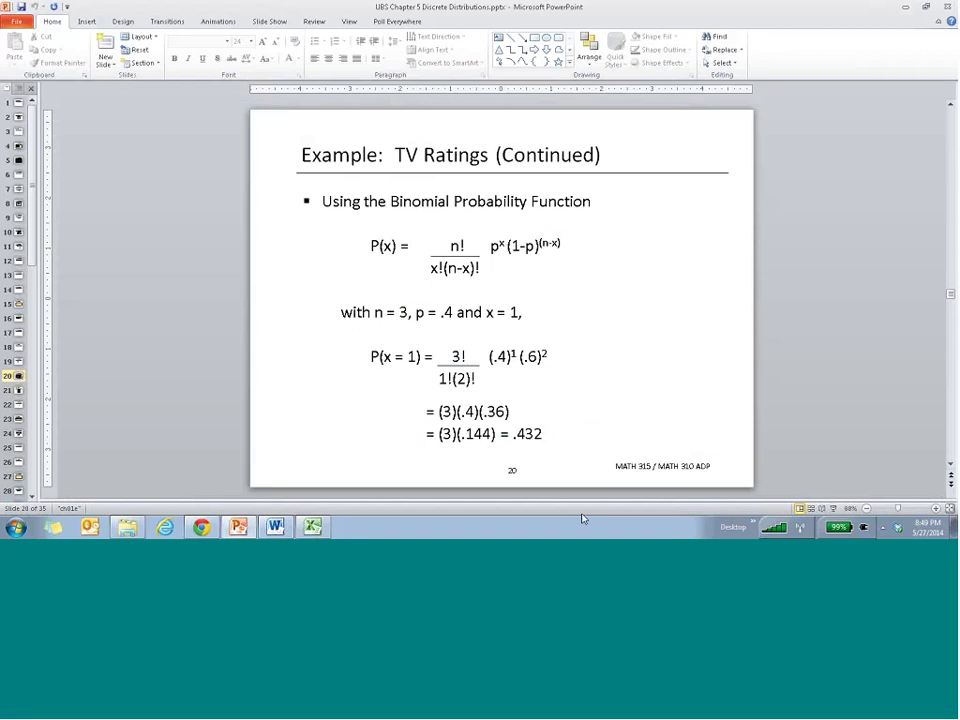
key("Page_Up")
key("Page_Up")
key("Page_Down")
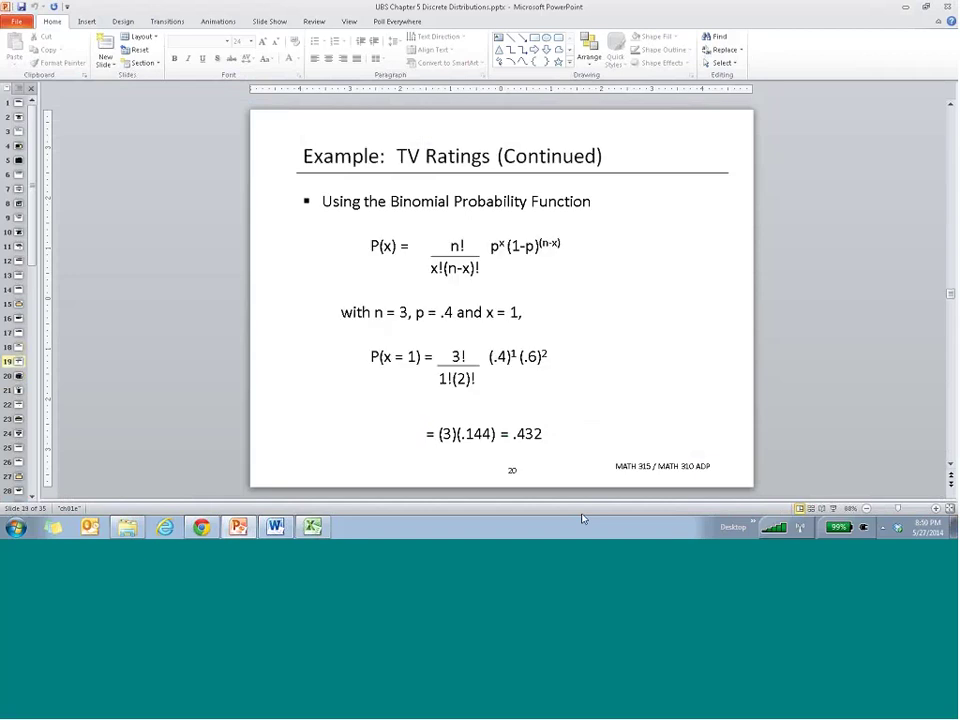
left_click_drag(370, 245, 585, 262)
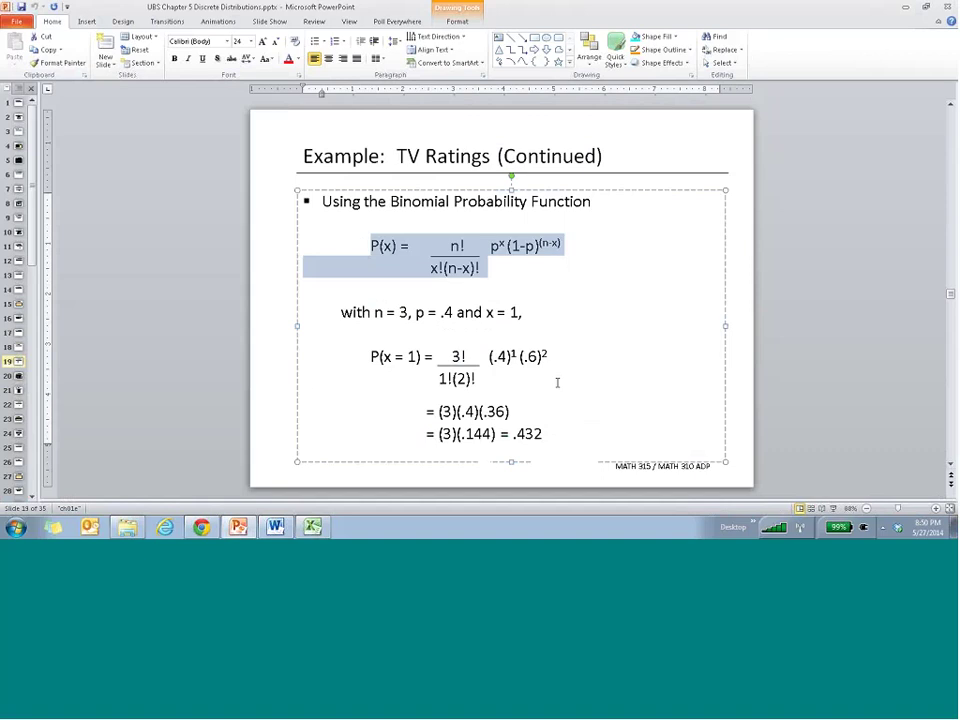
key("alt")
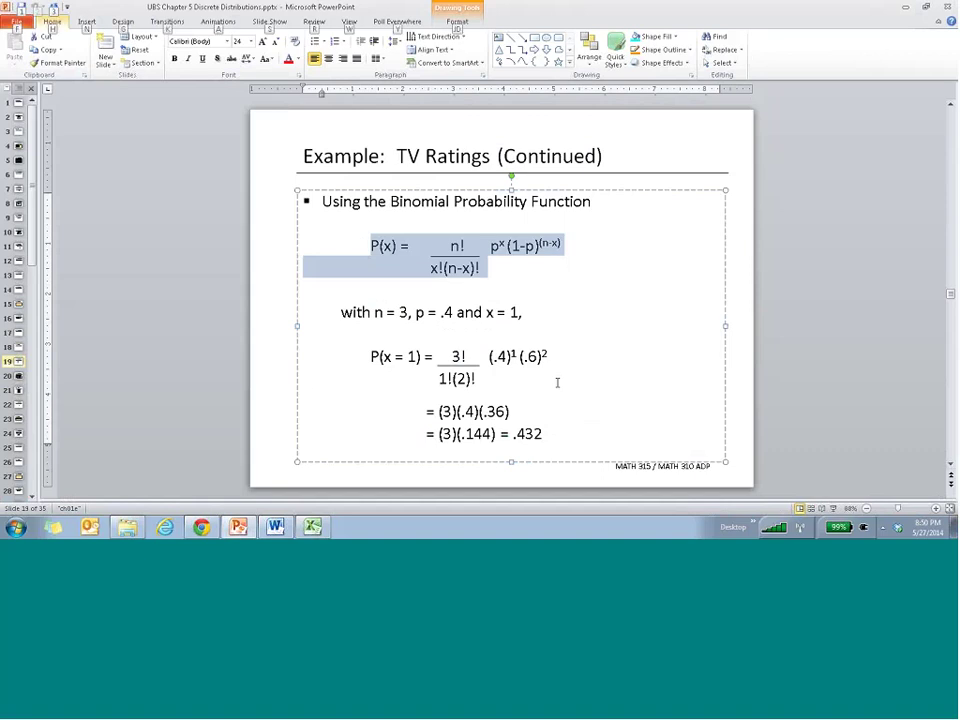
Step: Return to Excel and trace the B7 BINOM.DIST arguments to the x value in A7, the voter count in B1 and the voting probability
key("alt+Tab")
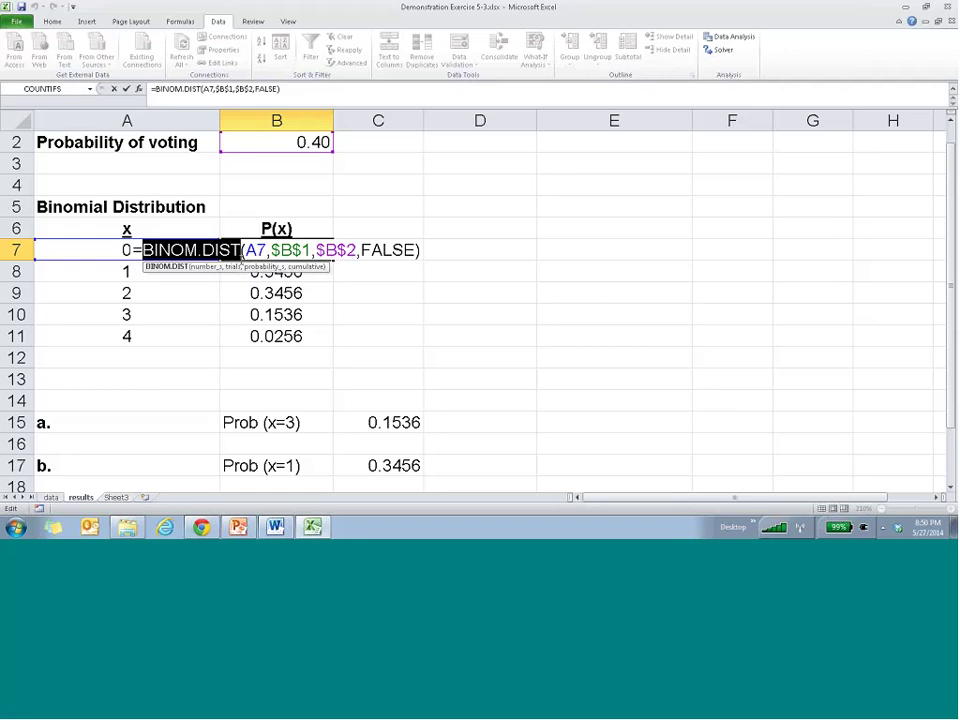
key("Escape")
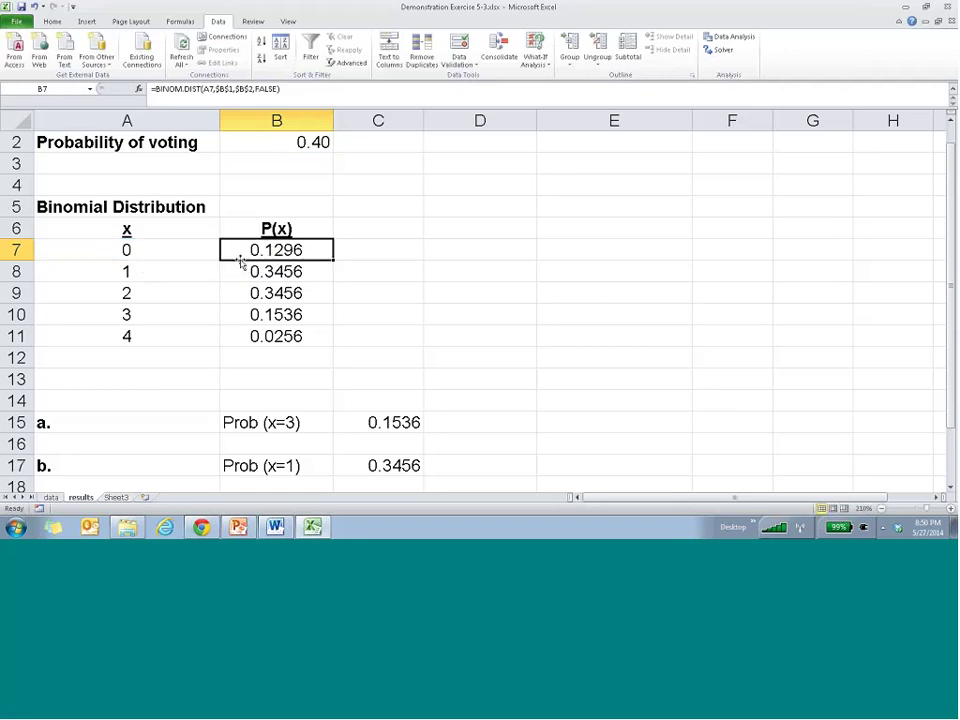
left_click(87, 246)
scroll(87, 246, "up", 1)
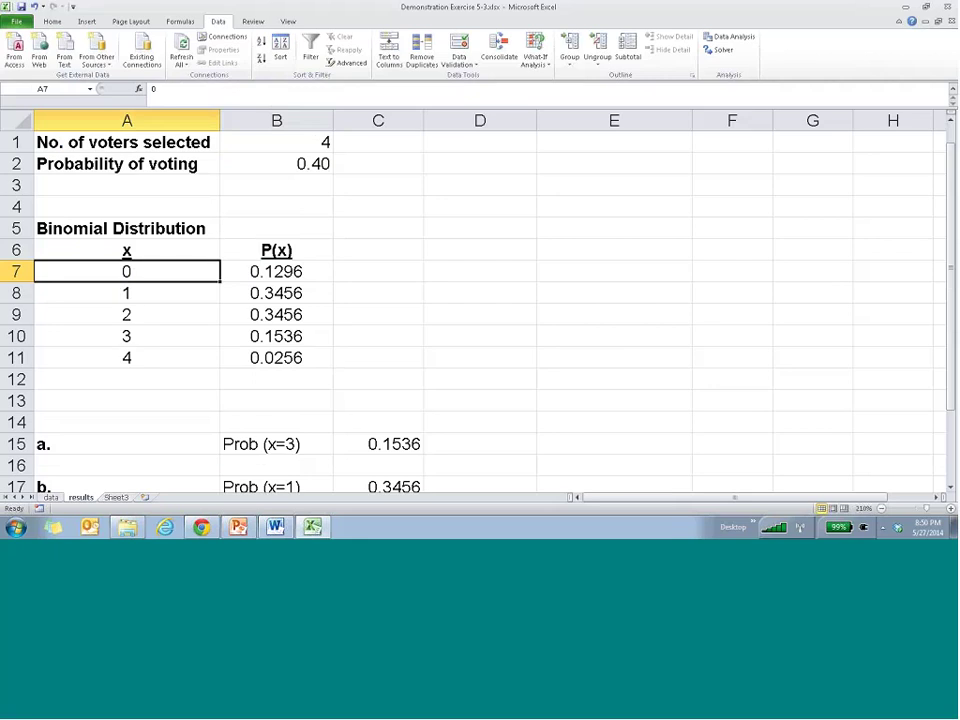
left_click(245, 132)
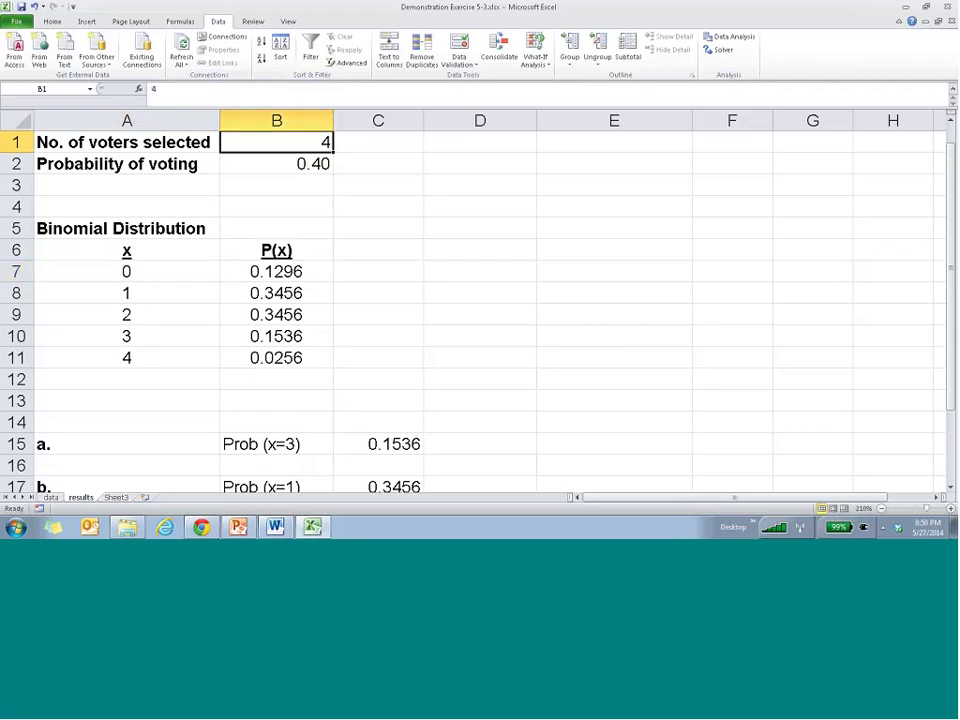
key("Return")
left_click(270, 271)
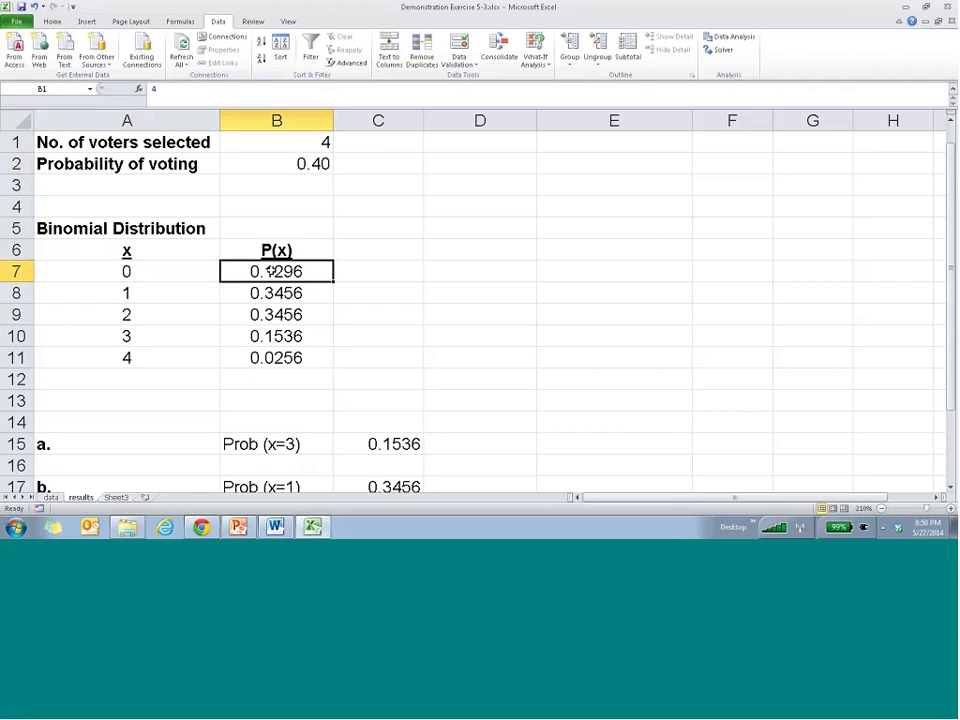
double_click(270, 271)
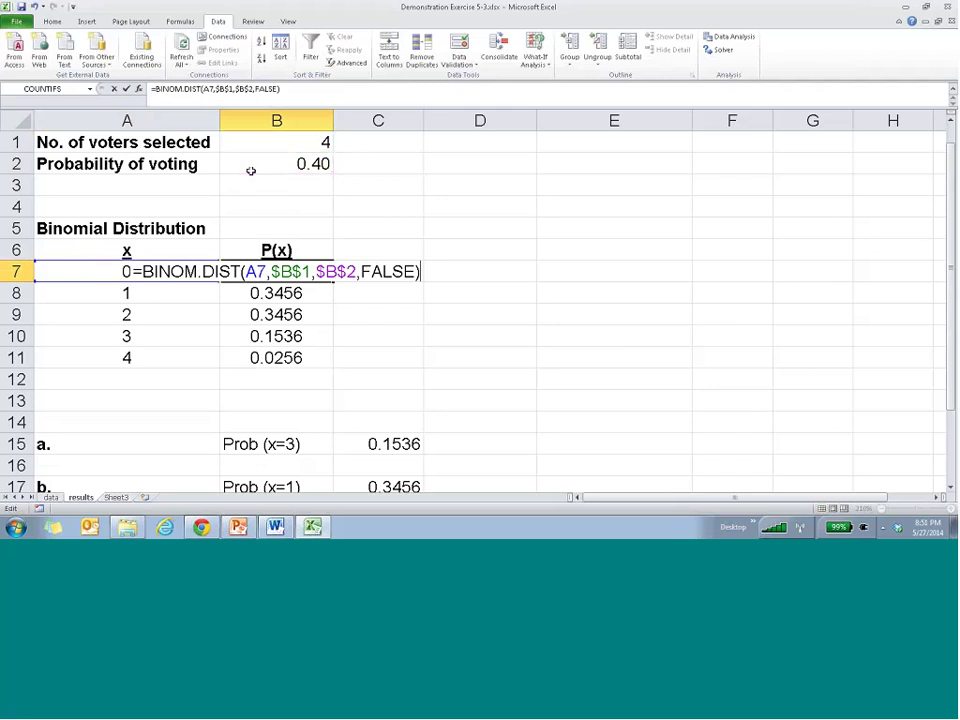
key("ctrl+Return")
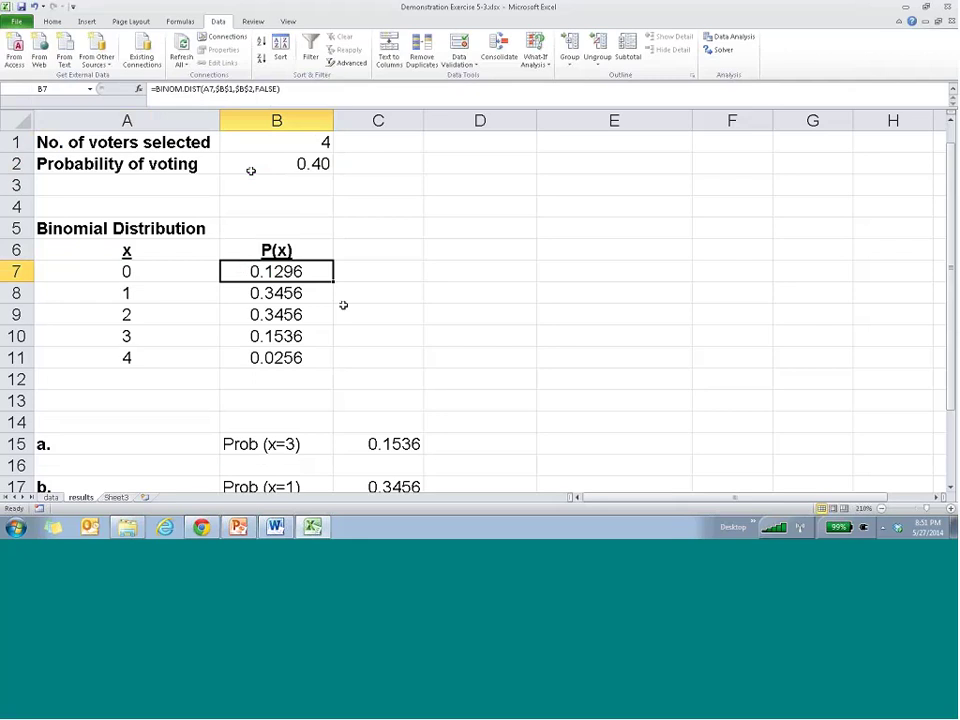
Step: Highlight the $B$2 probability reference in the B7 formula and cycle its reference type back to absolute
key("F2")
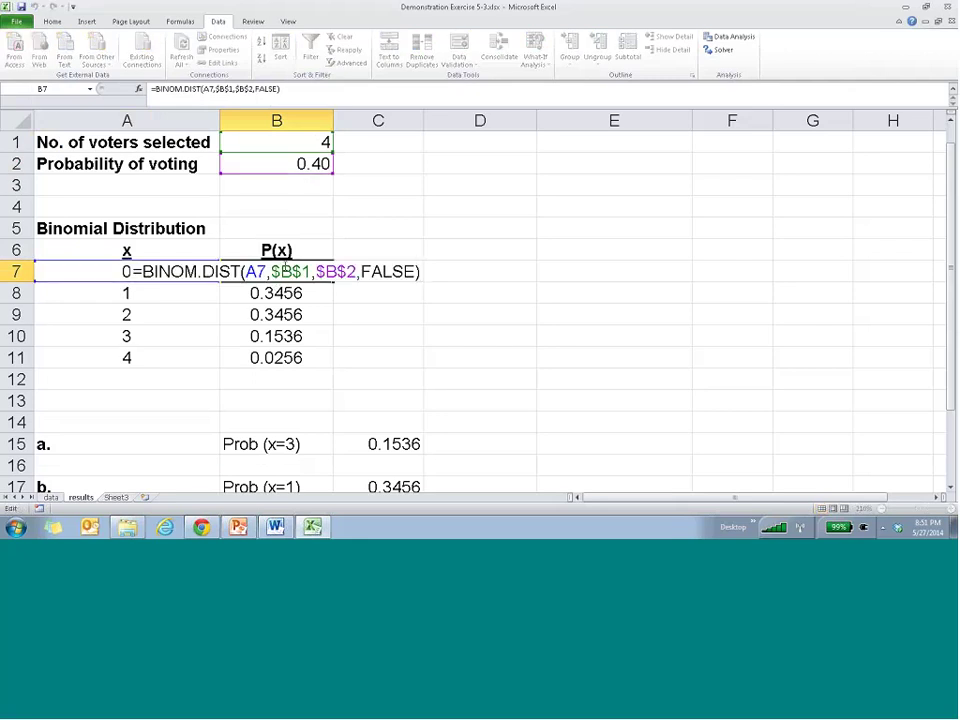
left_click_drag(272, 272, 342, 270)
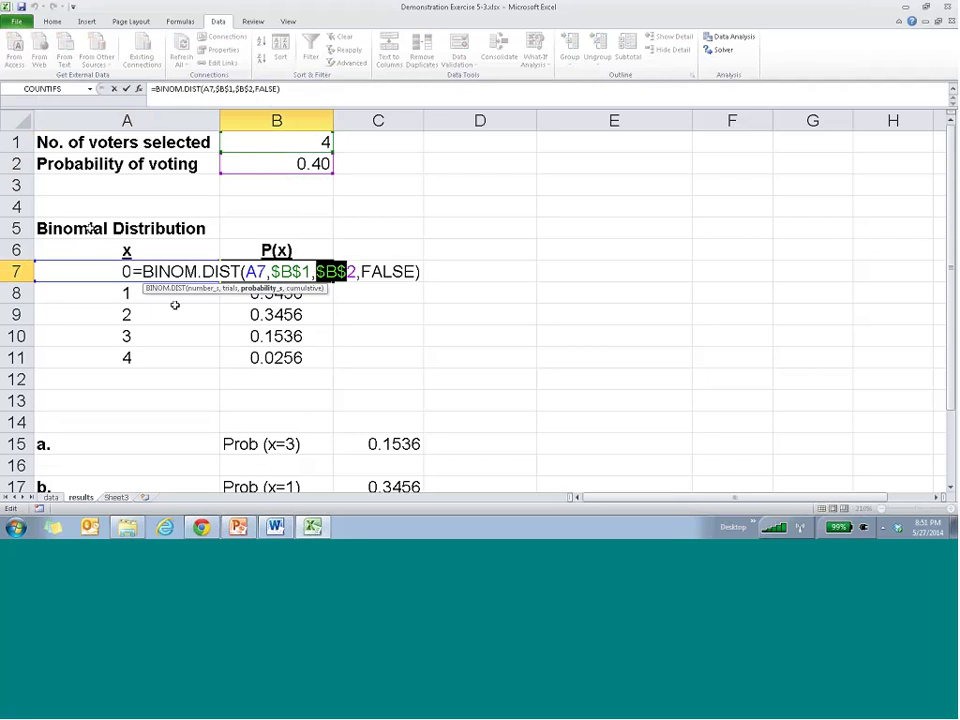
key("F4")
key("F4")
key("F4")
key("F4")
key("Return")
left_click(241, 270)
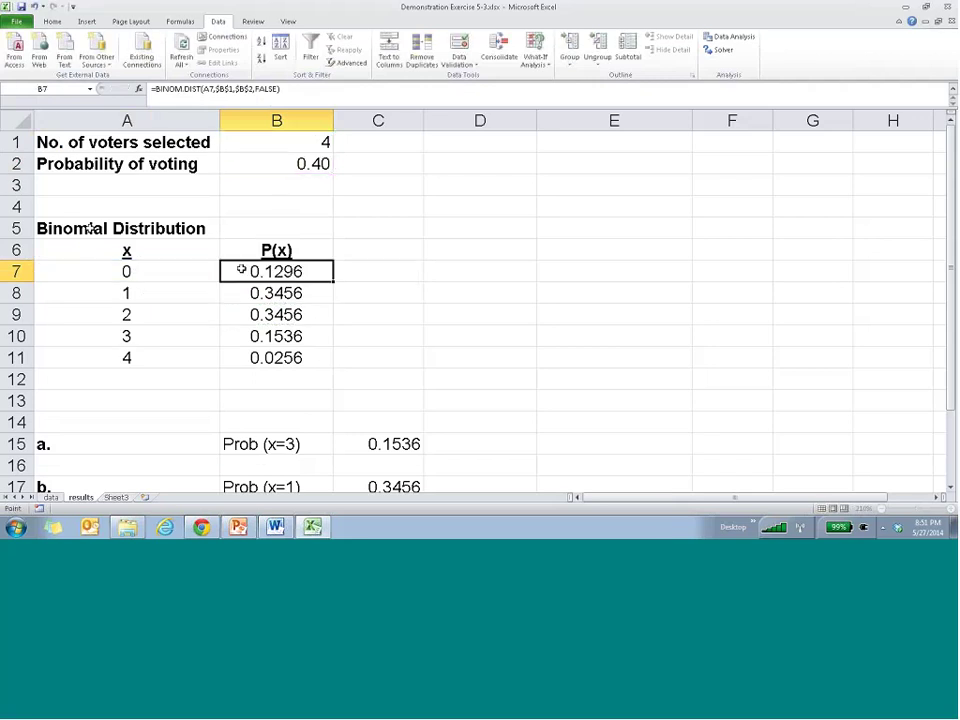
Step: Check the x value in A8 and the BINOM.DIST formula beside it in B8
key("Down")
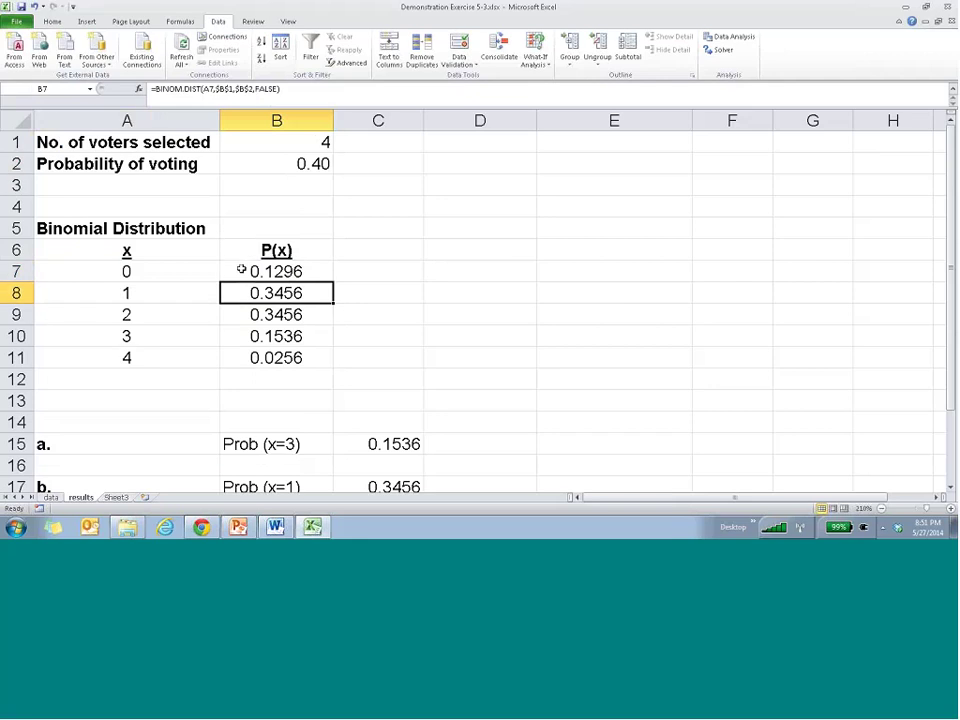
left_click(96, 297)
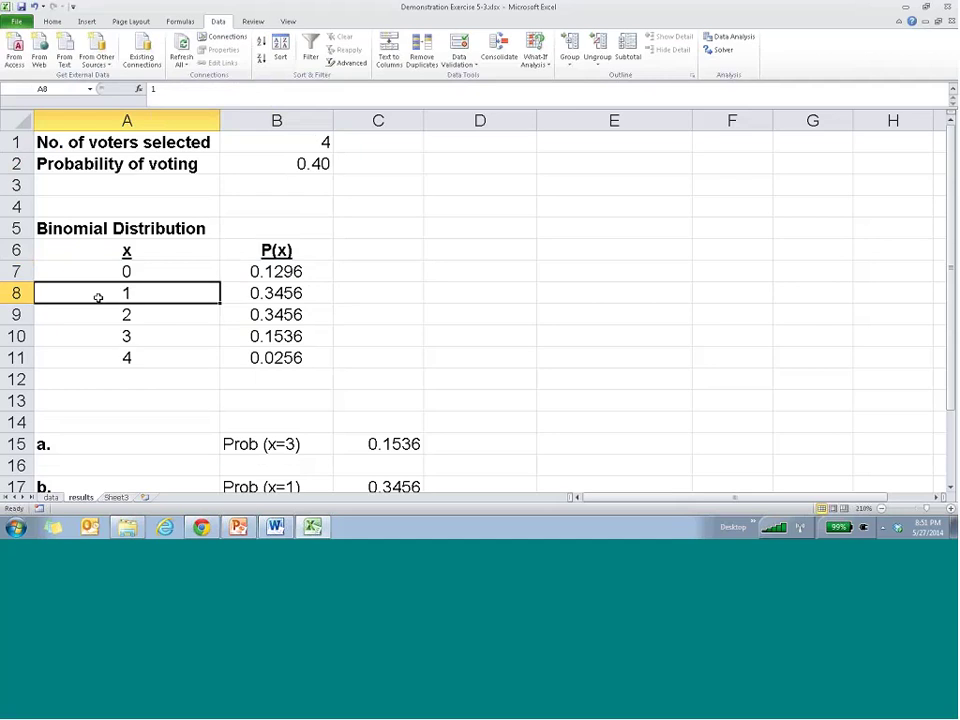
key("Right")
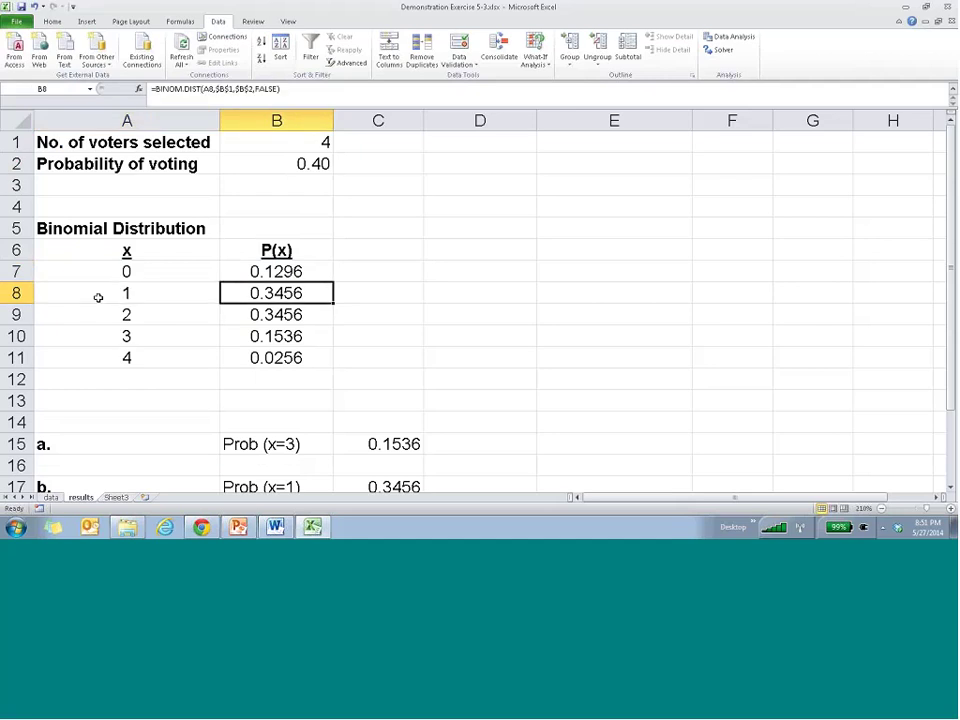
Step: Check the BINOM.DIST formulas for x values 2, 3 and 4 in B9 through B11
key("Down")
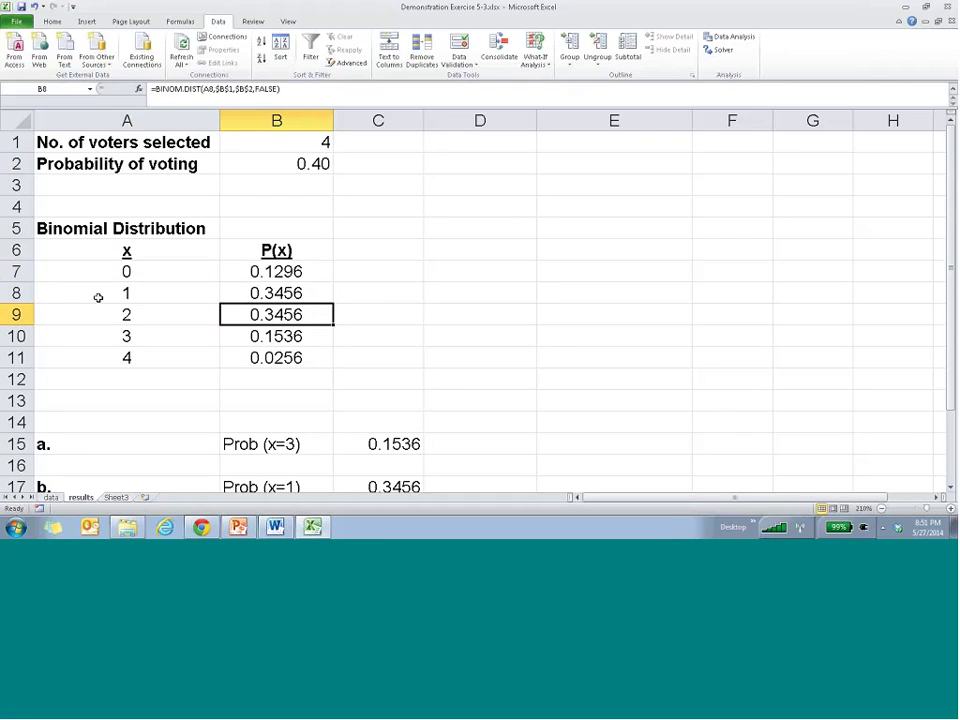
key("Down")
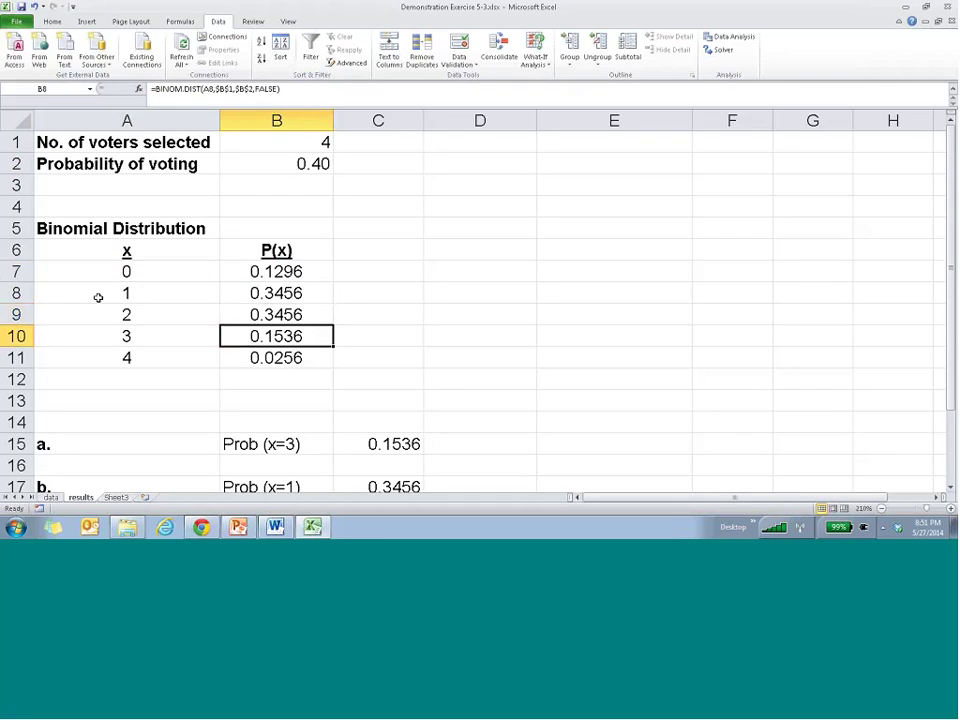
key("Down")
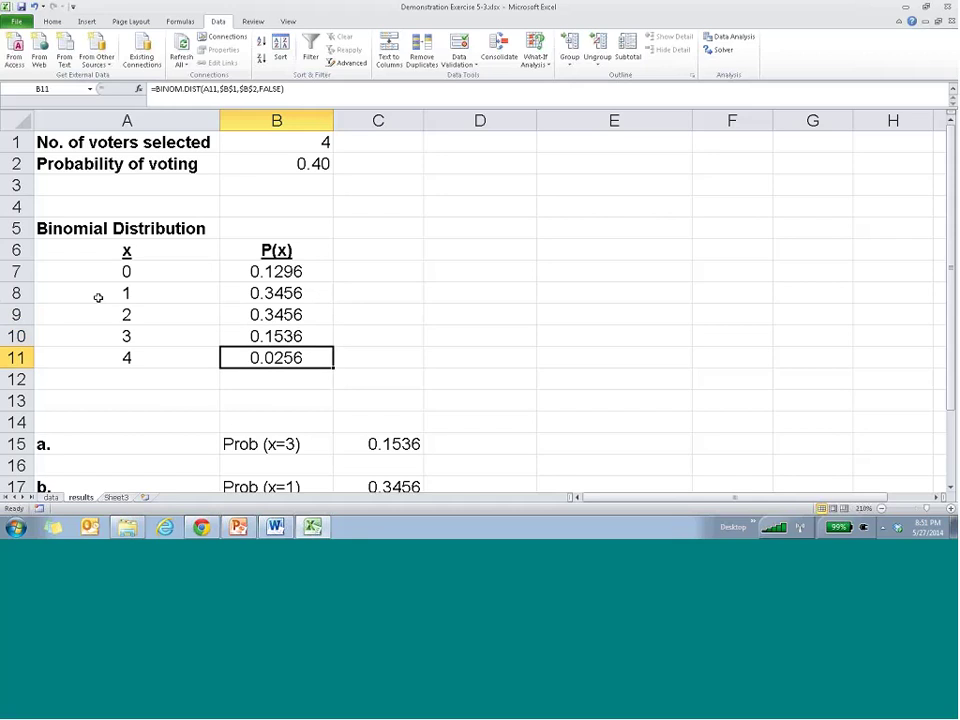
Step: Inspect the Prob (x=3) formula in C15 and highlight the matching x and P(x) cells in row 10
key("Down")
key("Down")
key("Down")
key("Down")
key("Down")
key("Down")
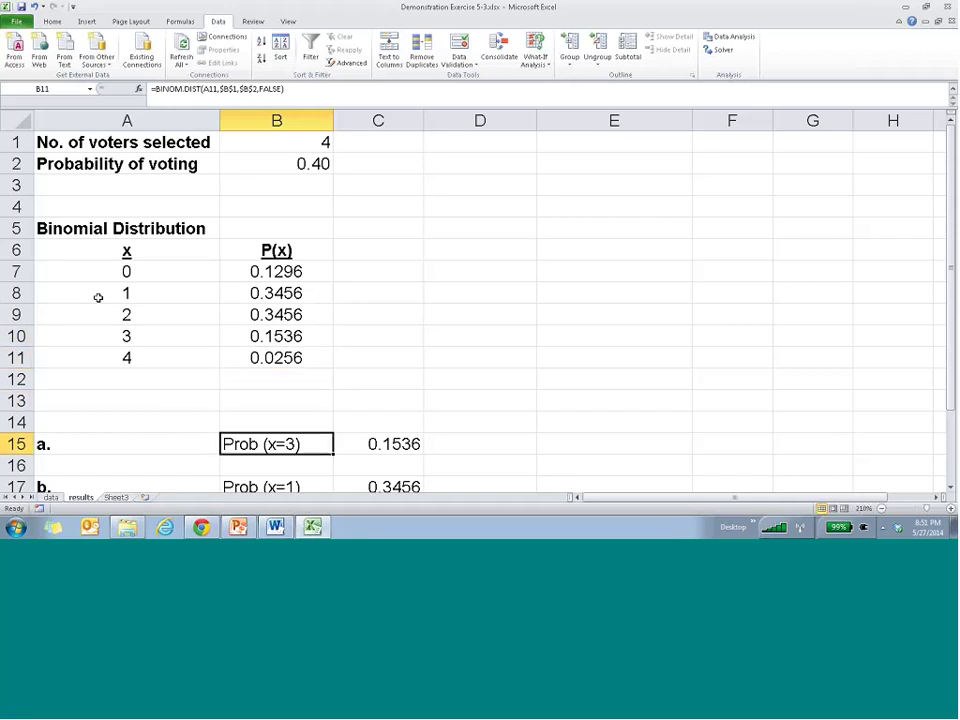
key("Up")
key("Up")
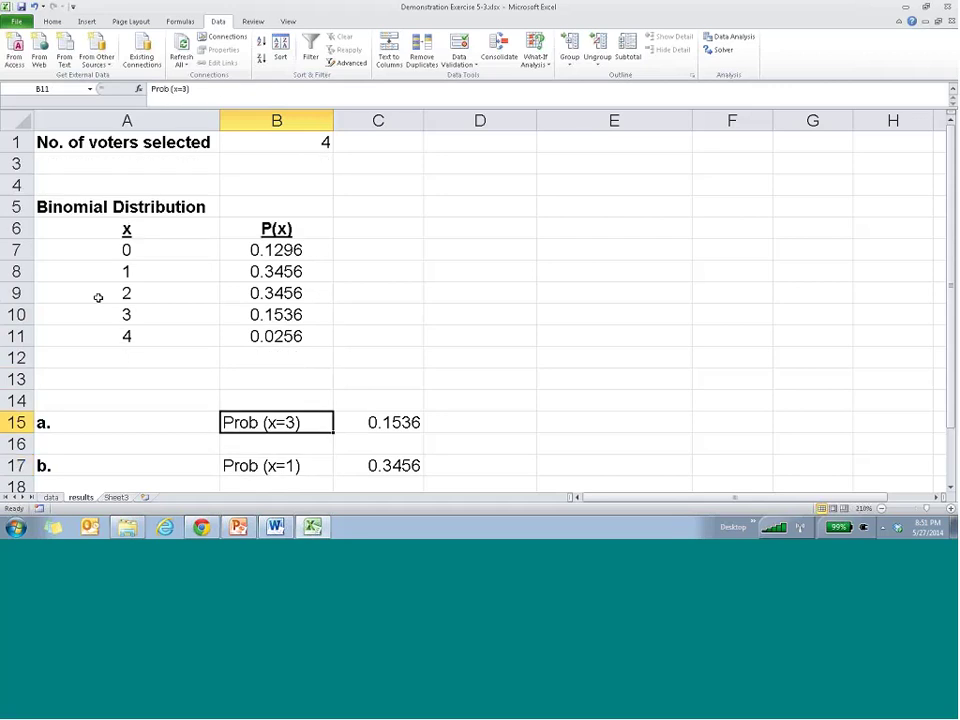
key("Right")
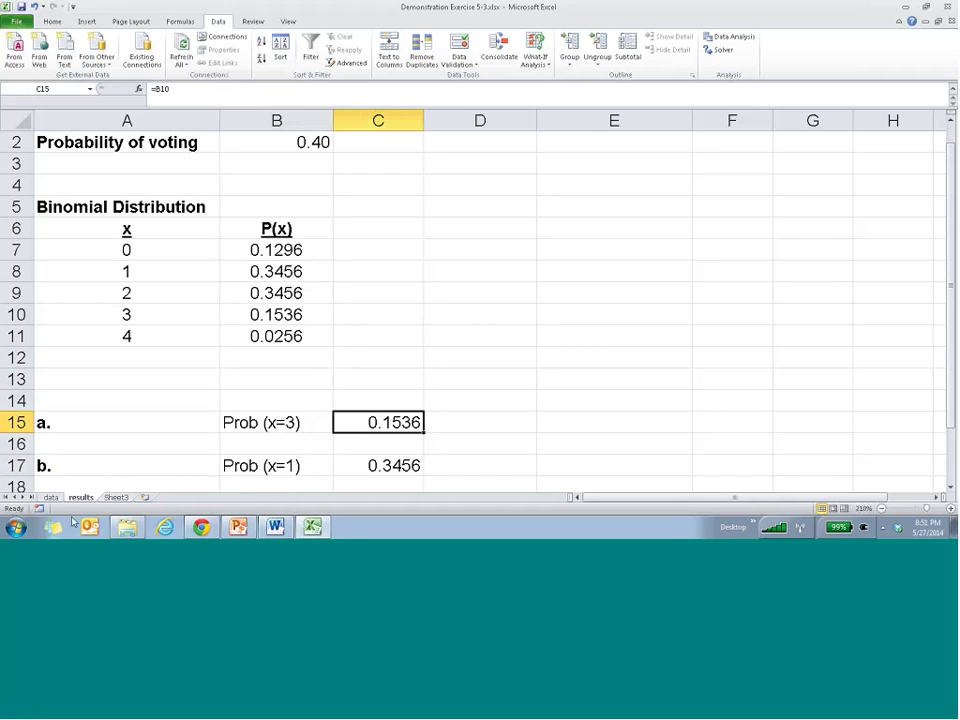
scroll(210, 236, "down", 2)
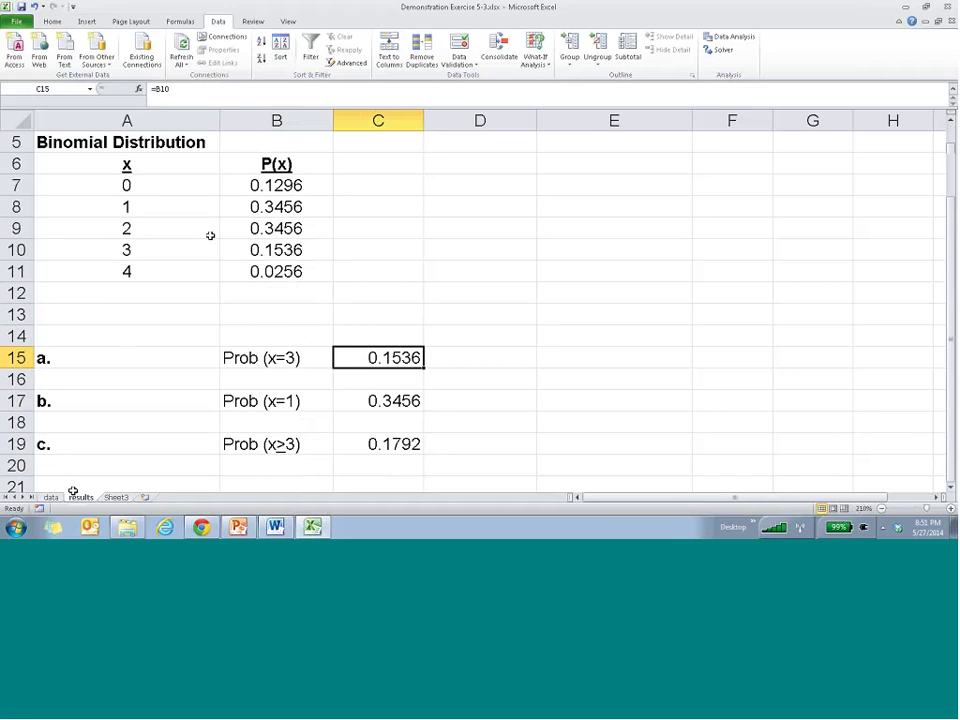
scroll(332, 336, "up", 1)
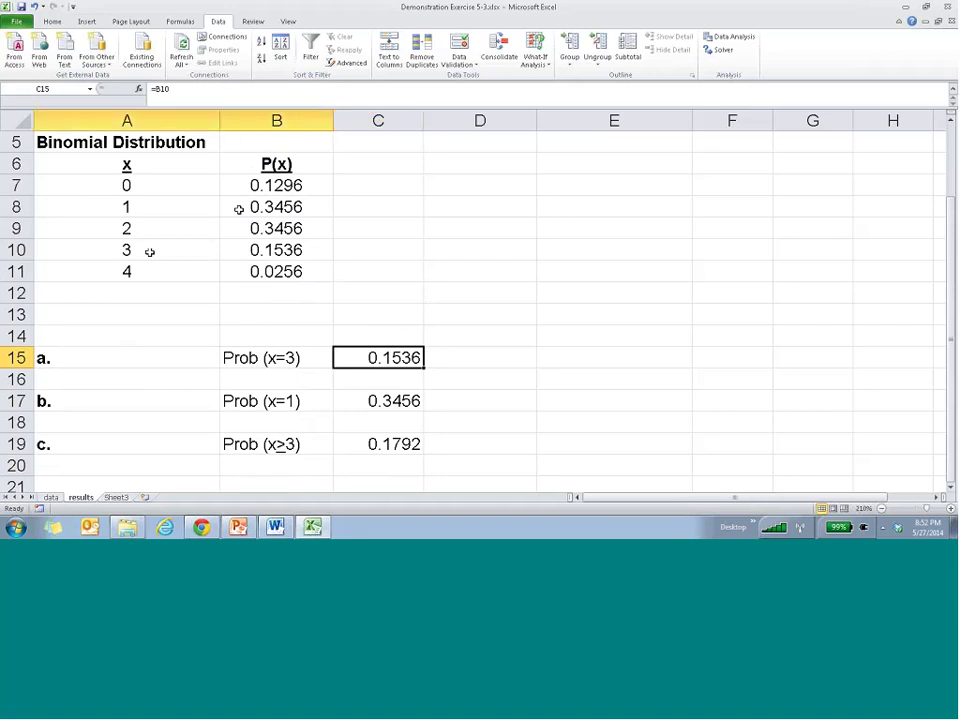
left_click_drag(149, 252, 276, 250)
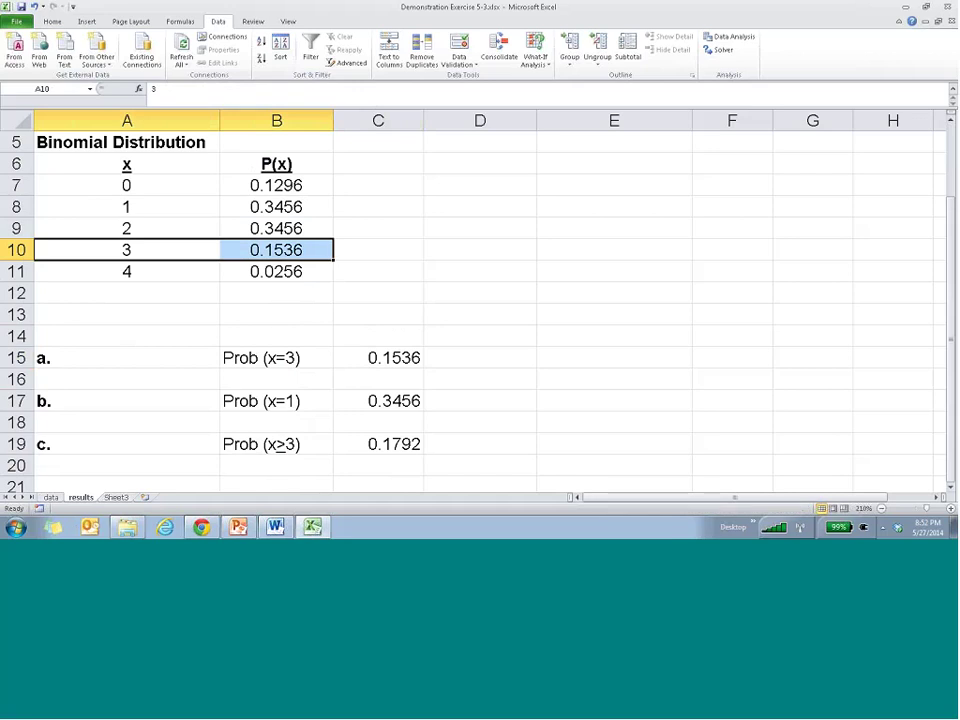
Step: Highlight the x and P(x) cells in row 8 and trace the Prob (x=1) formula in C17
left_click_drag(110, 207, 227, 207)
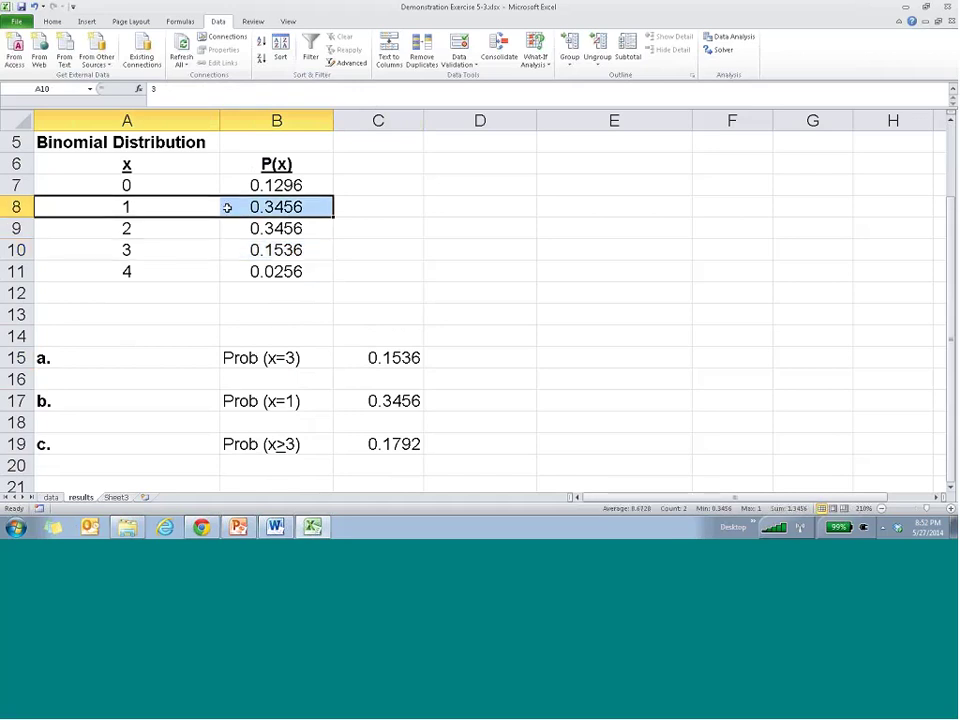
left_click(395, 401)
key("F2")
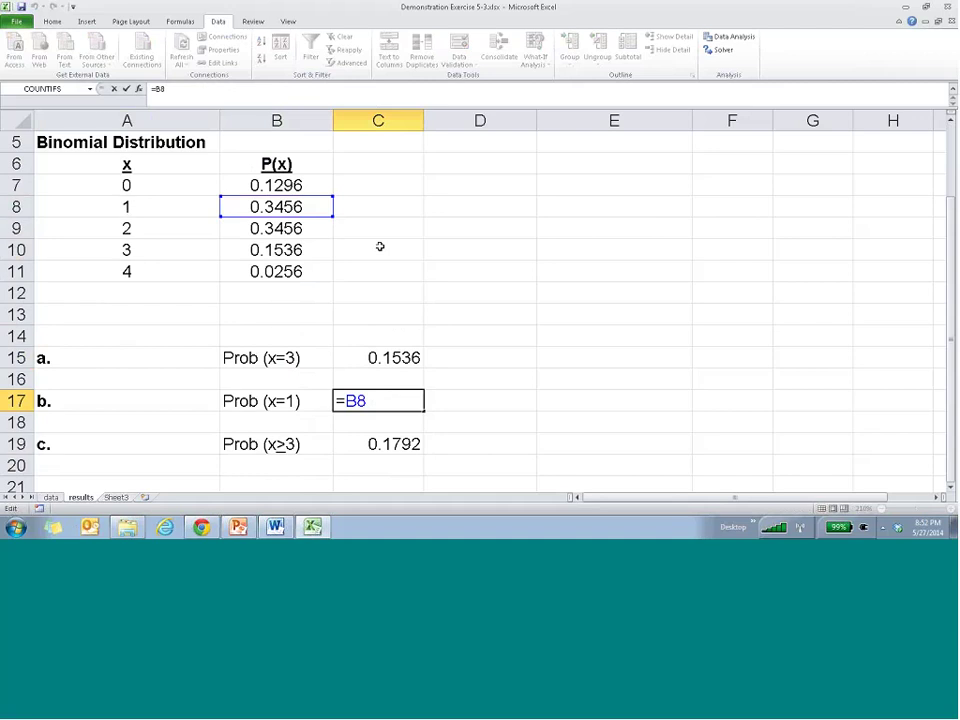
key("ctrl+Return")
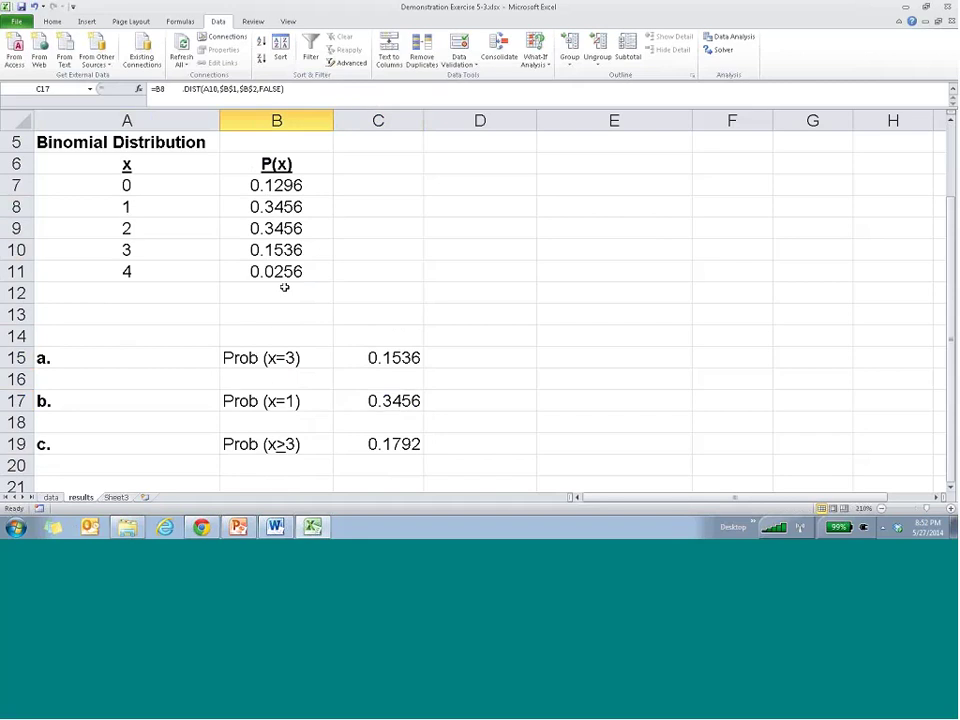
Step: Highlight the probabilities in B10:B11 and trace the formula in C19 for x of at least 3
left_click_drag(276, 250, 276, 275)
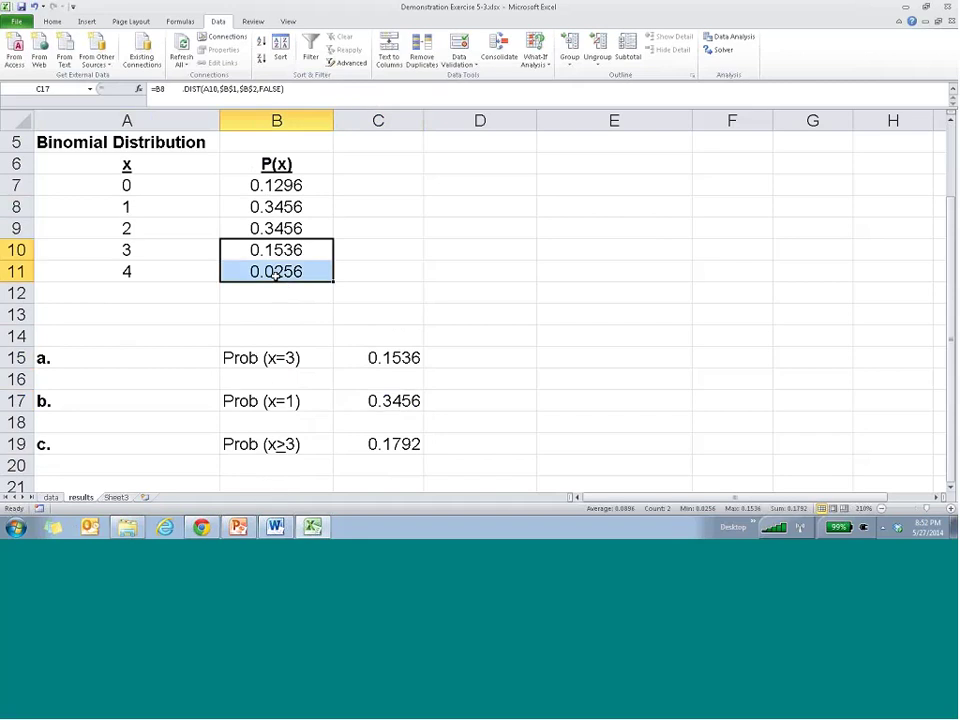
left_click(407, 455)
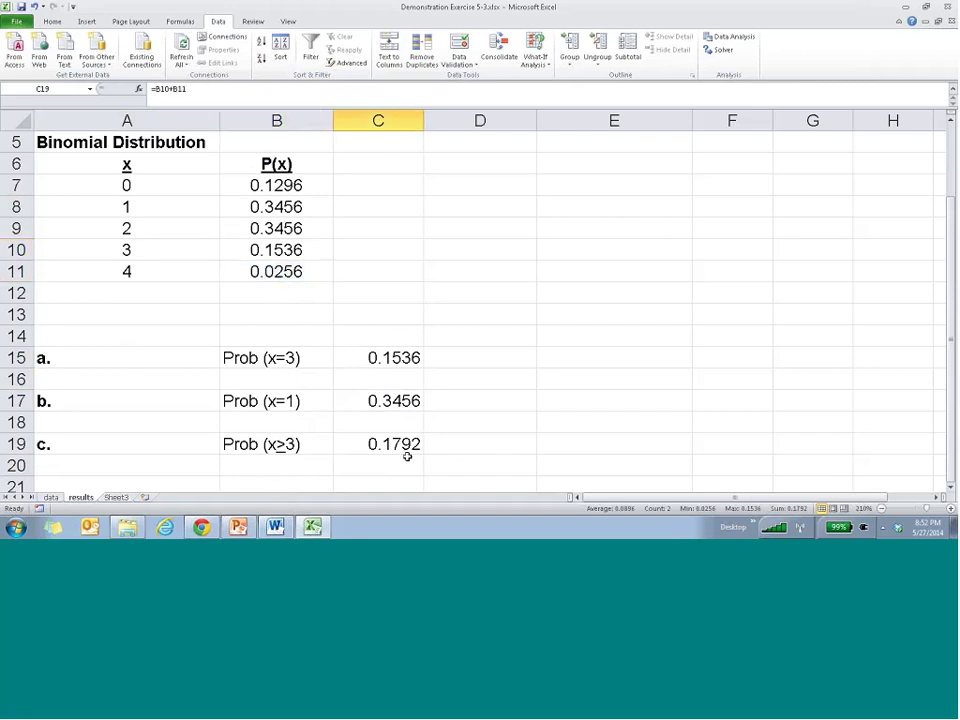
key("F2")
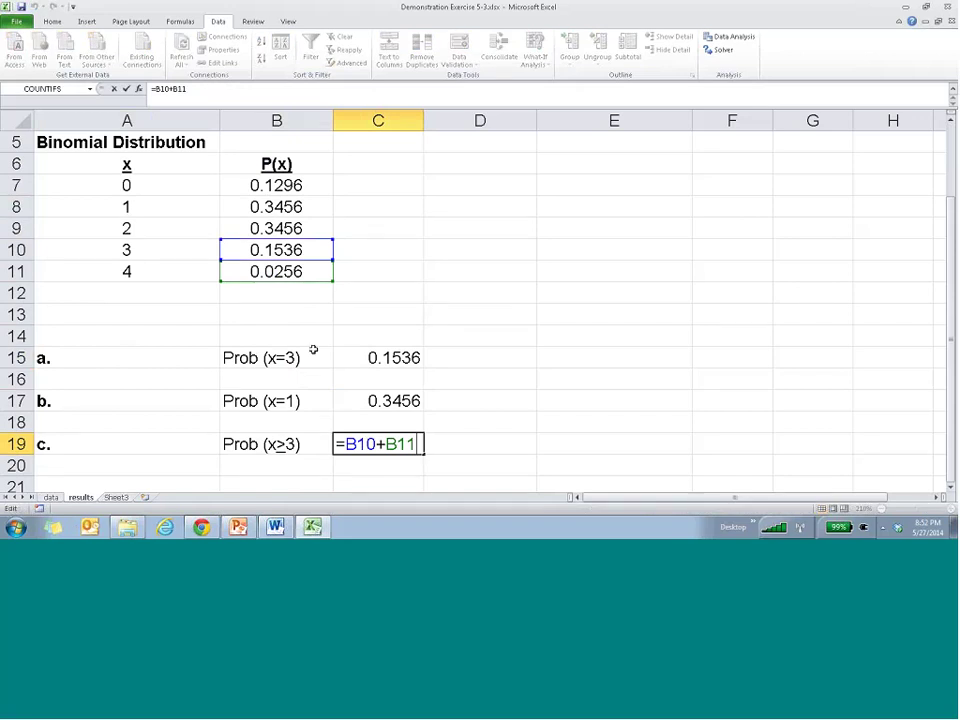
key("ctrl+Return")
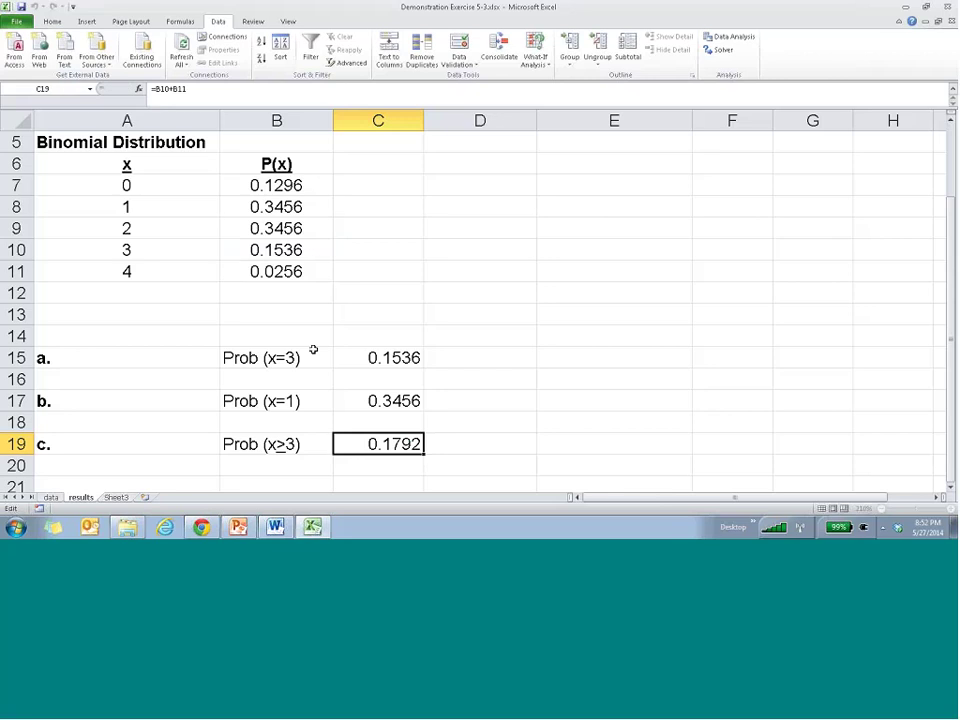
Step: Enter the lookup values 3 in D15 and 1 in D17 beside the Prob (x=3) and Prob (x=1) answers
left_click(470, 357)
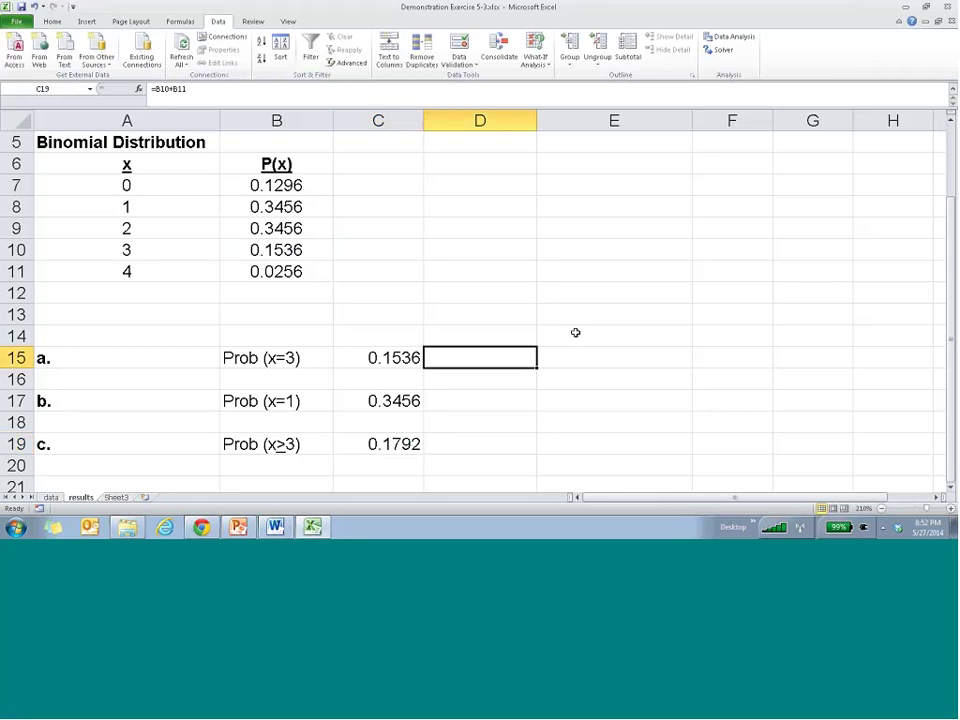
type("3")
key("Return")
key("Return")
type("1")
key("shift+Return")
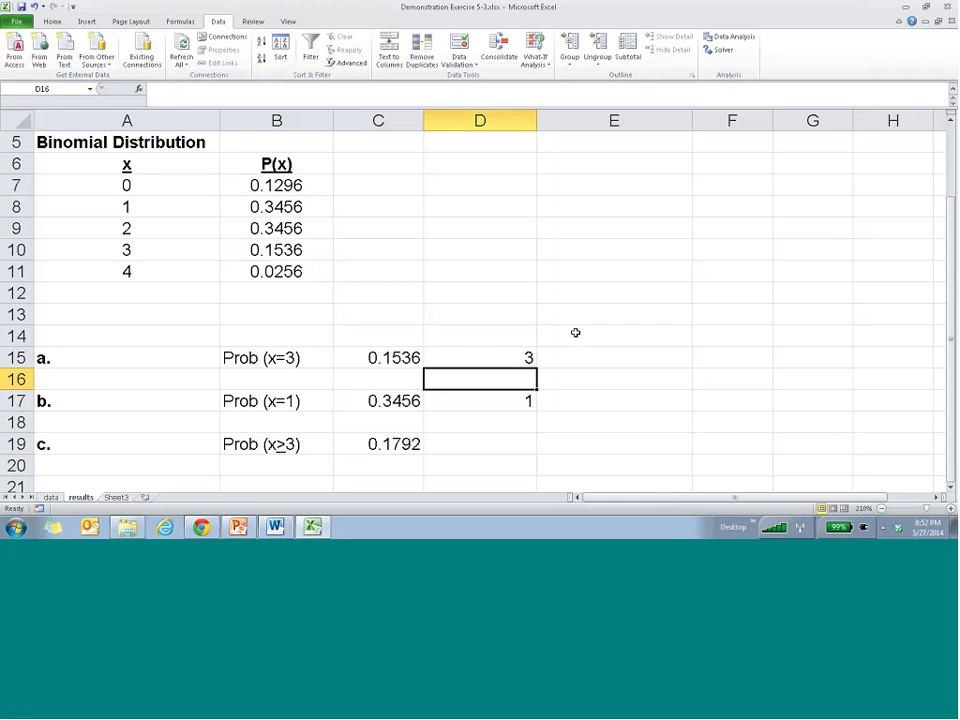
key("Up")
key("Right")
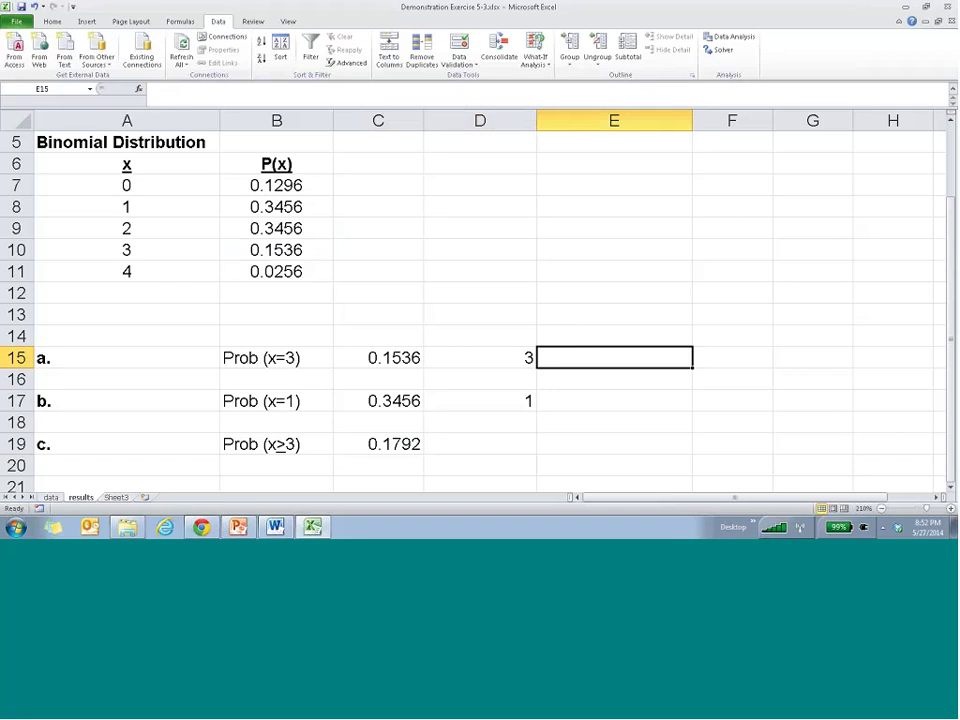
Step: Highlight the x values in A7:A11, the probabilities in B7:B11 and the P(x) cell that matches the D15 value
left_click_drag(126, 185, 148, 276)
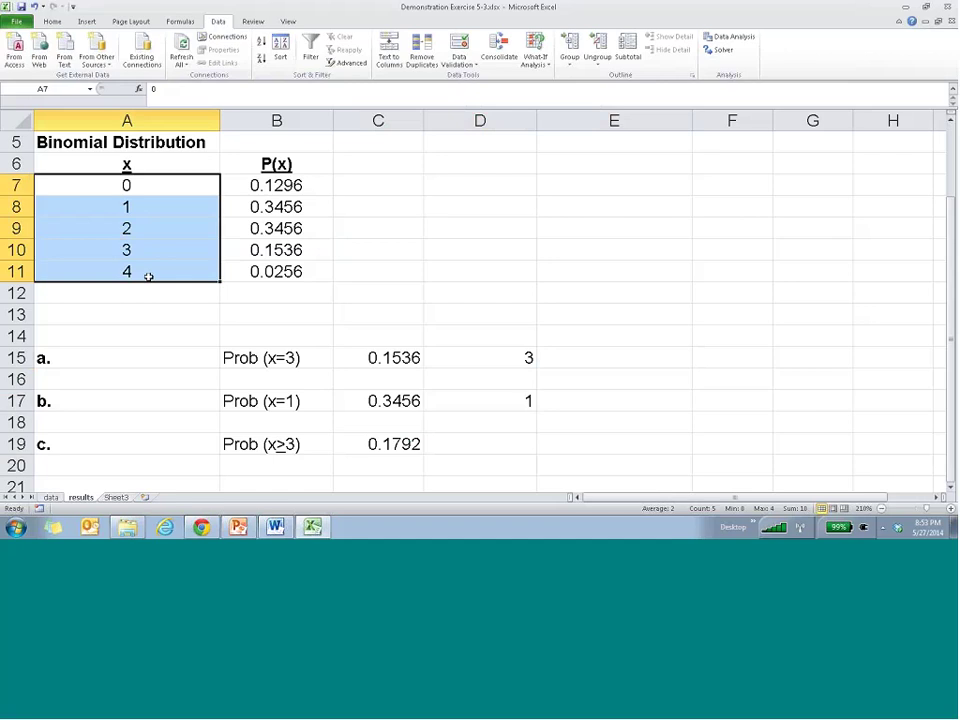
left_click(268, 181)
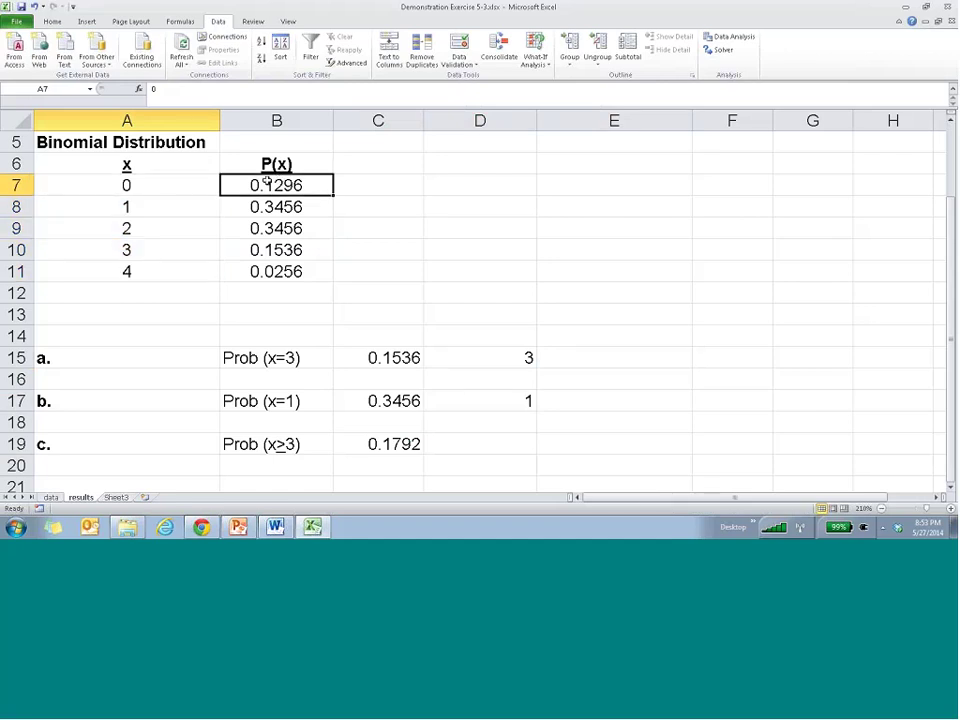
left_click_drag(268, 181, 282, 265)
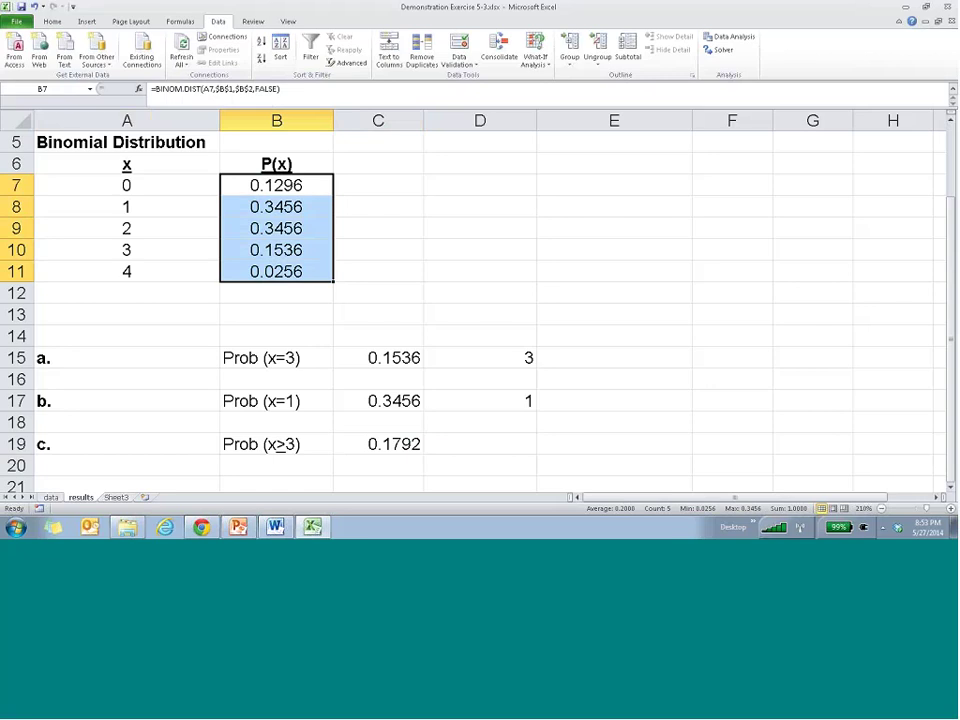
left_click(494, 340)
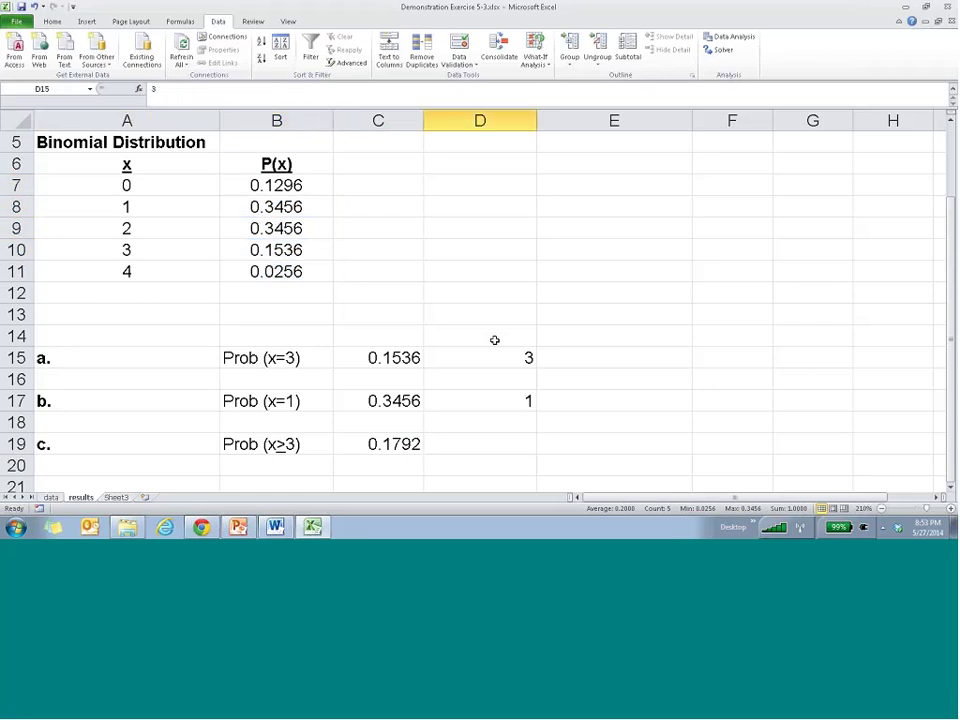
left_click(493, 357)
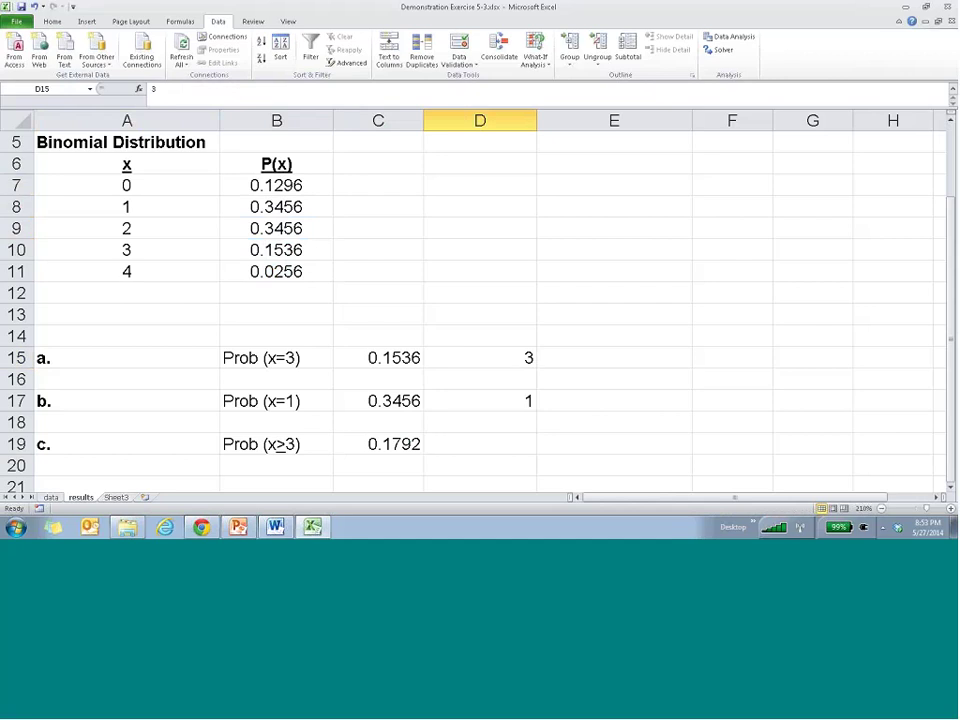
left_click_drag(190, 185, 199, 270)
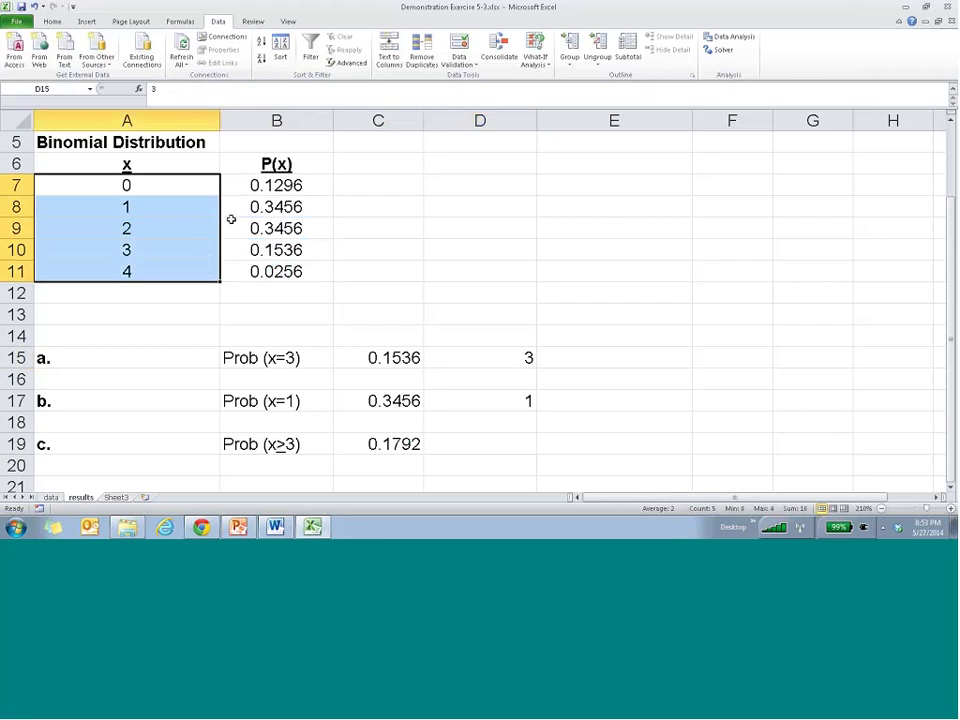
left_click(233, 248)
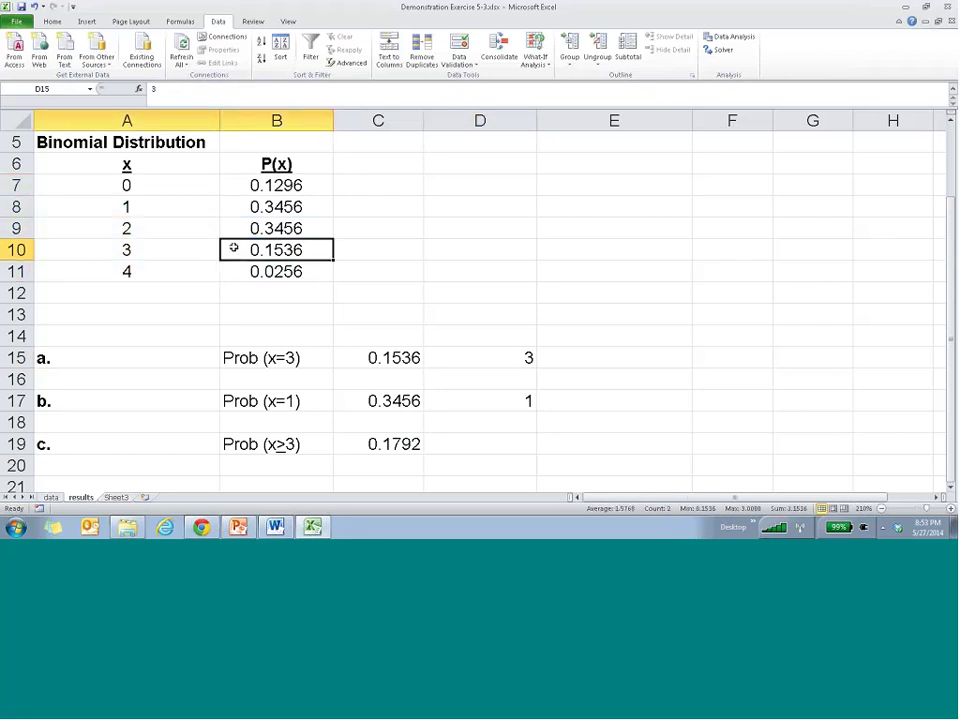
left_click_drag(233, 248, 262, 249)
Step: Begin a VLOOKUP formula in E15 with D15 as its lookup value
left_click(573, 355)
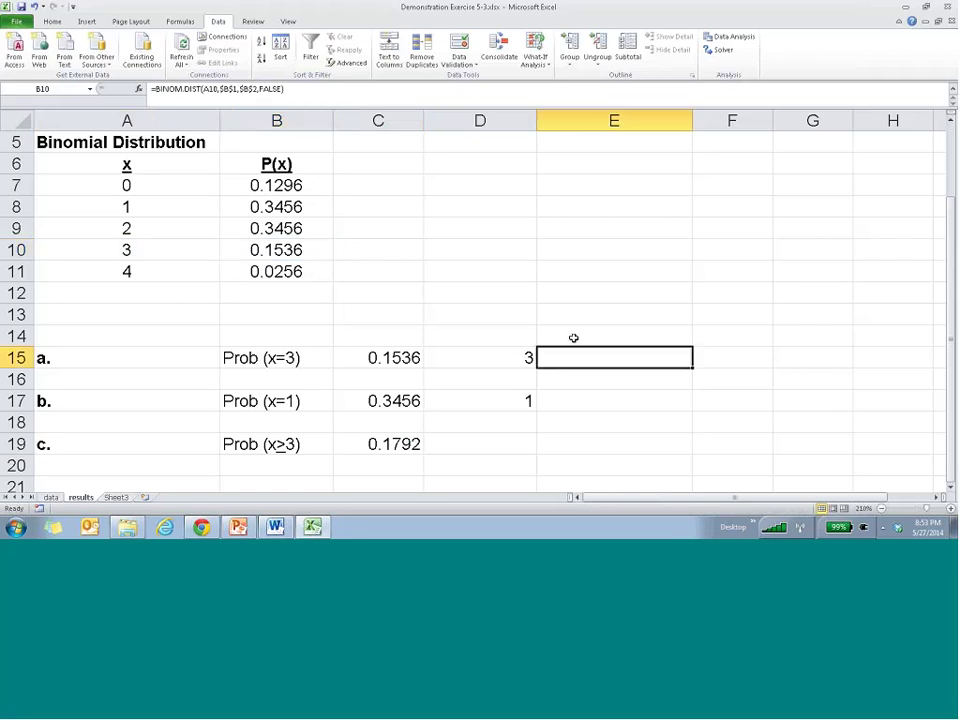
type("vlo")
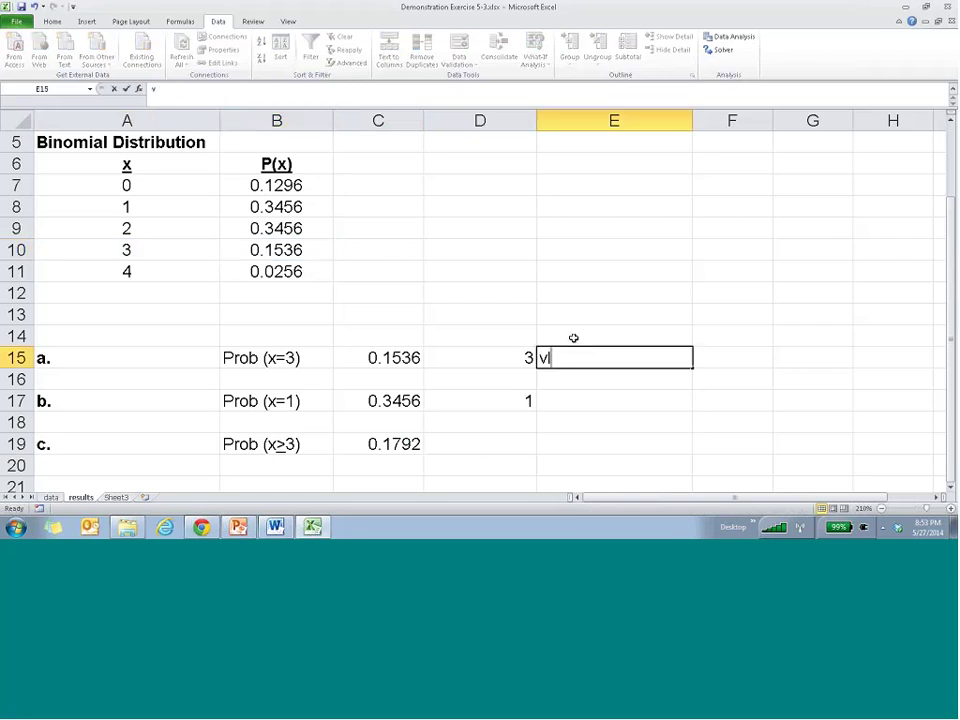
key("BackSpace")
key("BackSpace")
key("BackSpace")
type("=vl")
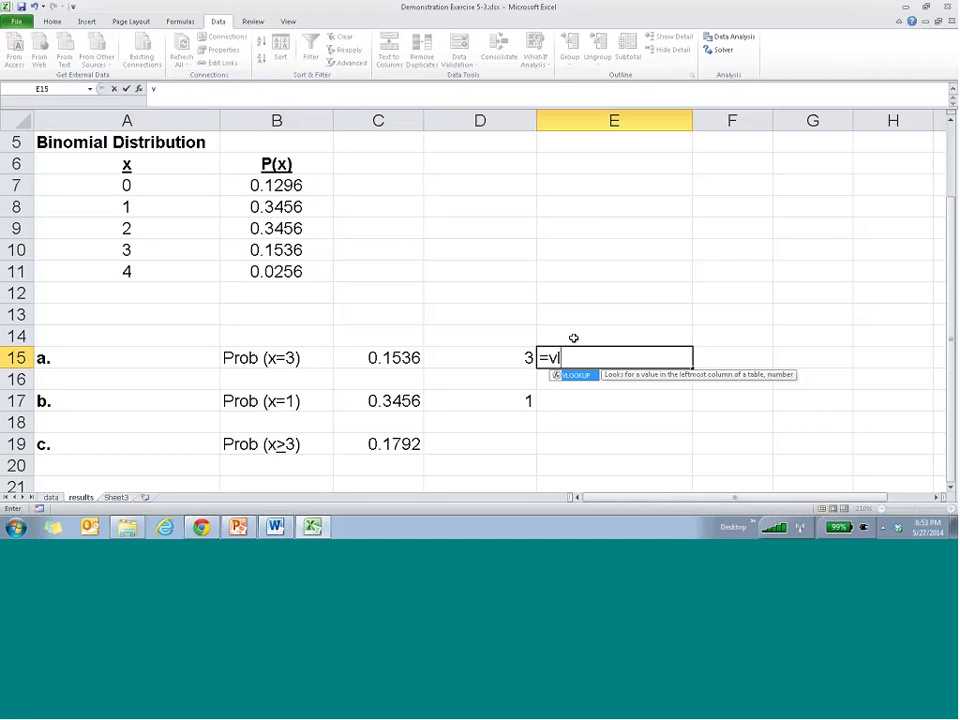
type("ookup")
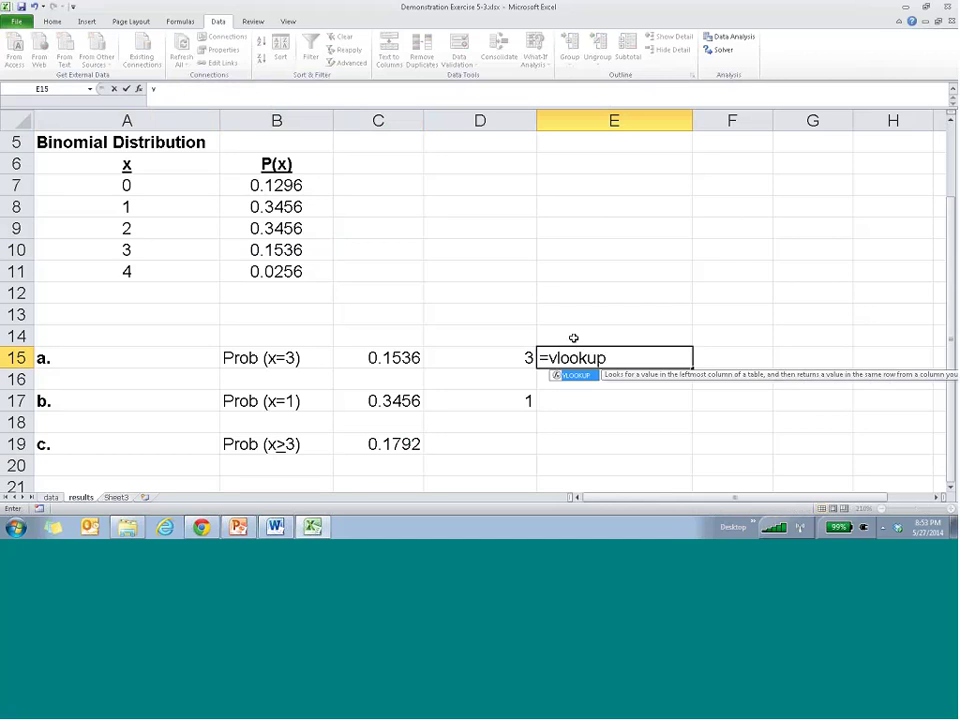
type("(")
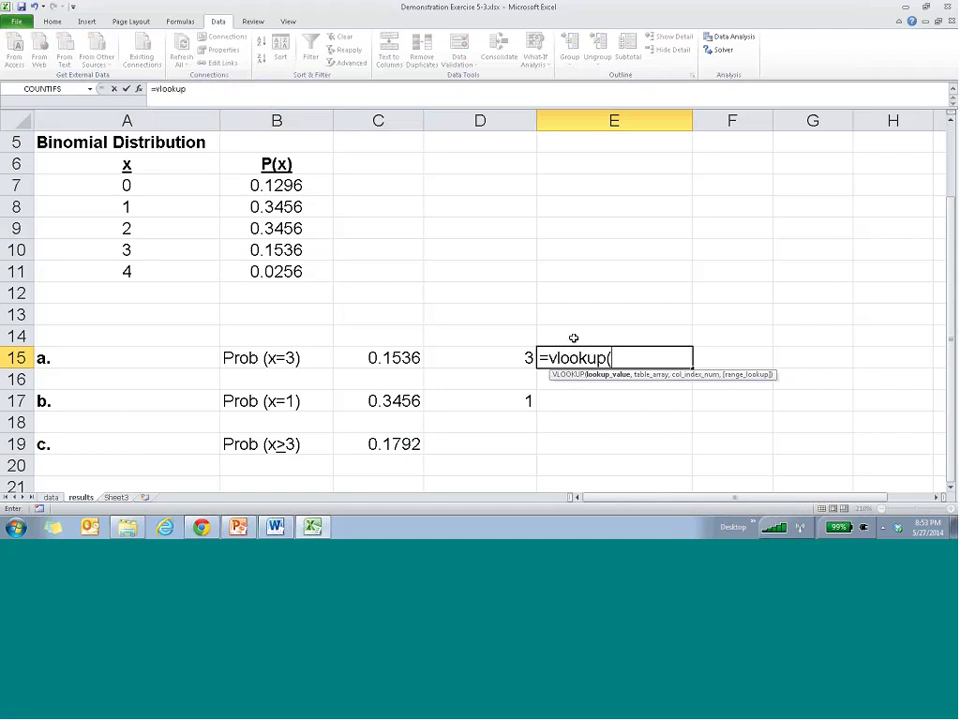
left_click(494, 363)
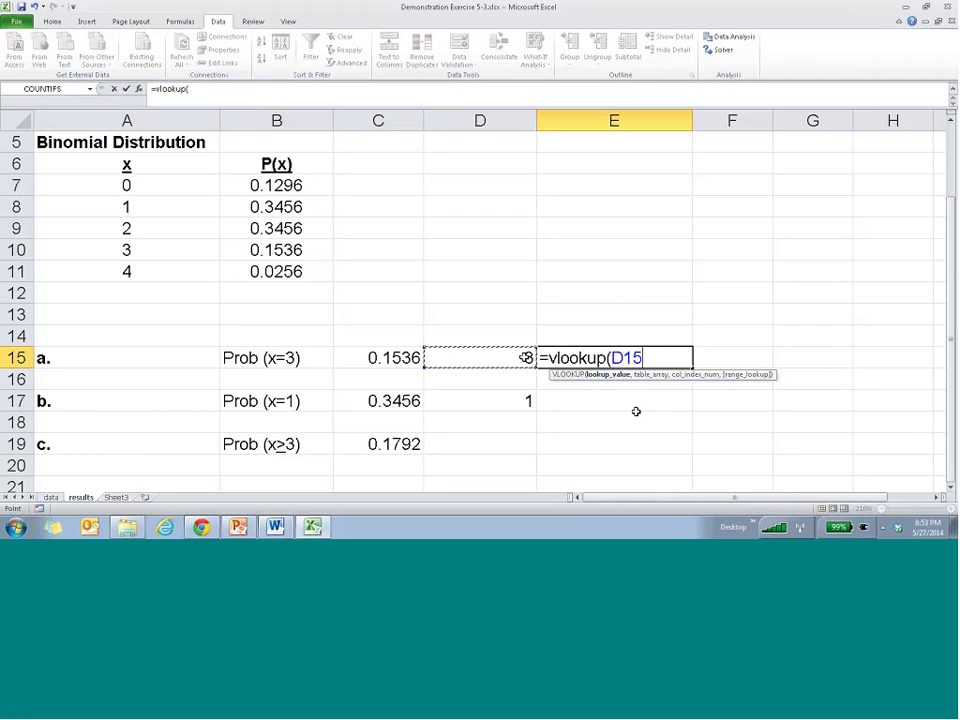
Step: Add the distribution table to the E15 VLOOKUP formula as the absolute table array $A$7:$B$11
type(",")
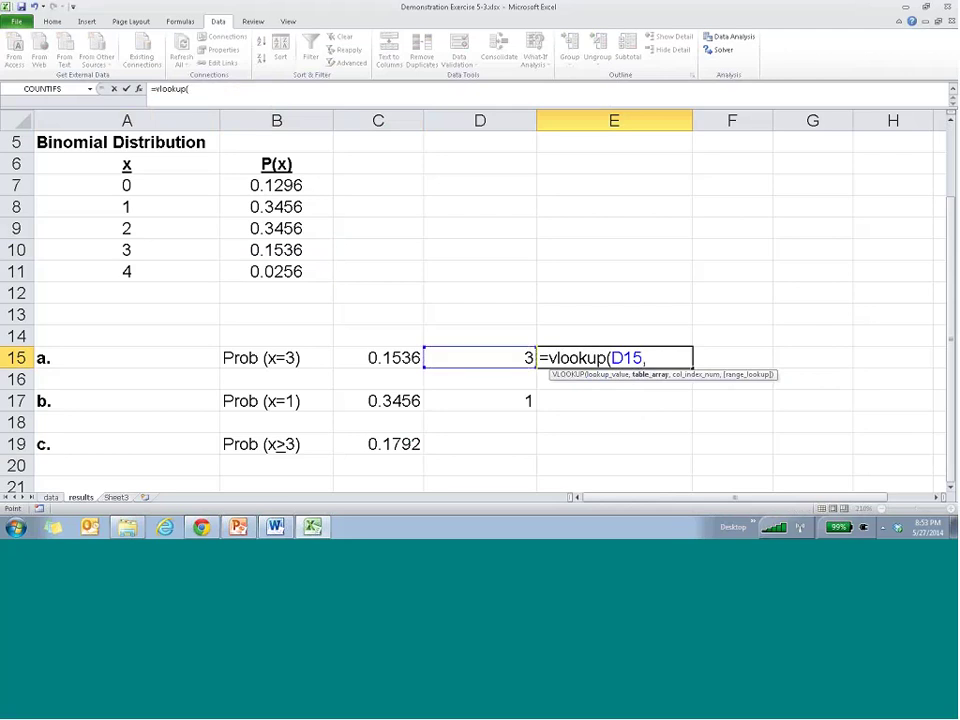
left_click_drag(180, 184, 292, 279)
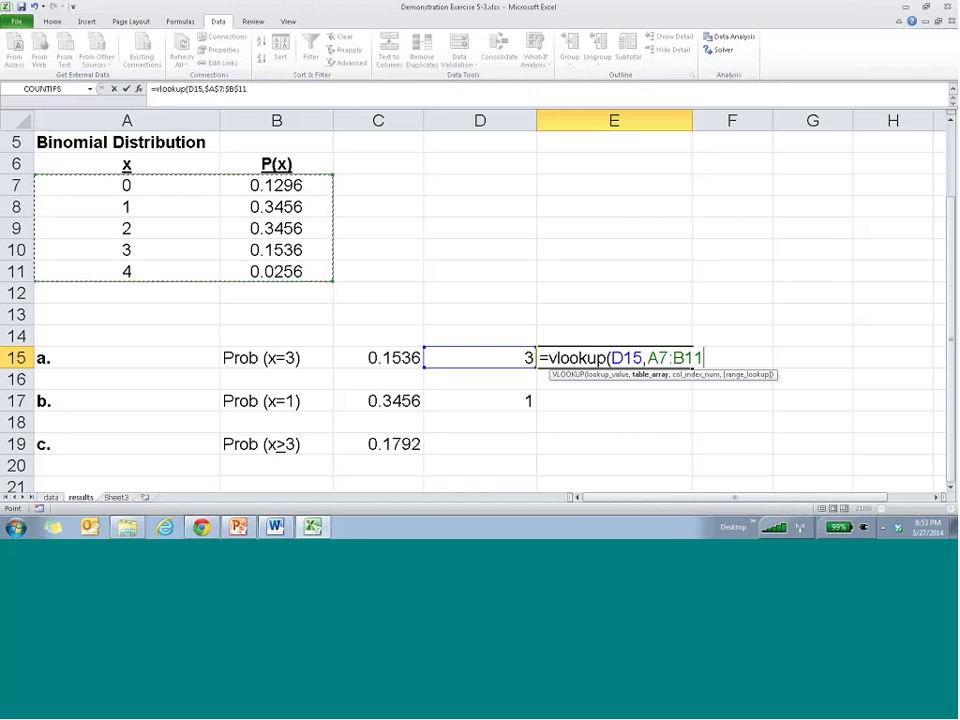
key("F4")
type(",")
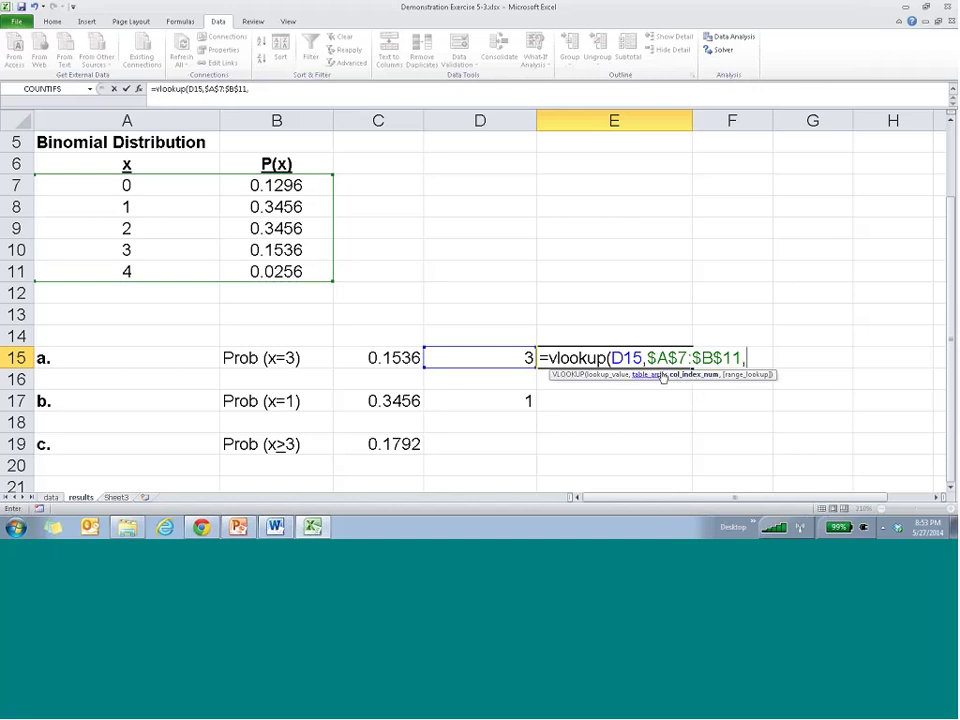
Step: Complete the E15 VLOOKUP formula with column index 2 and FALSE for an exact match
type("2,")
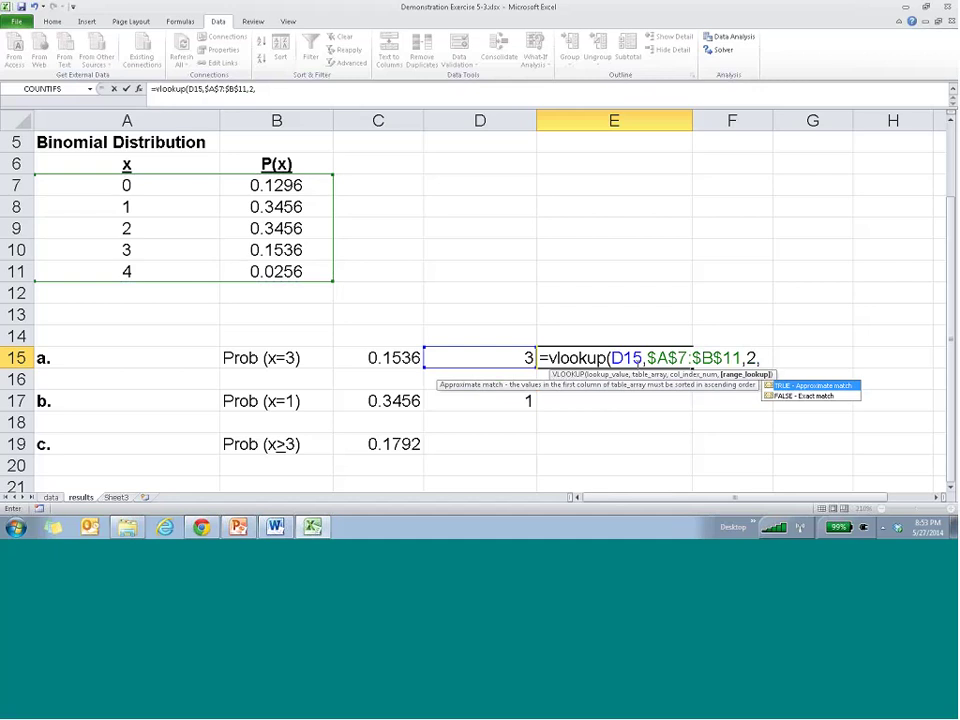
type("false)")
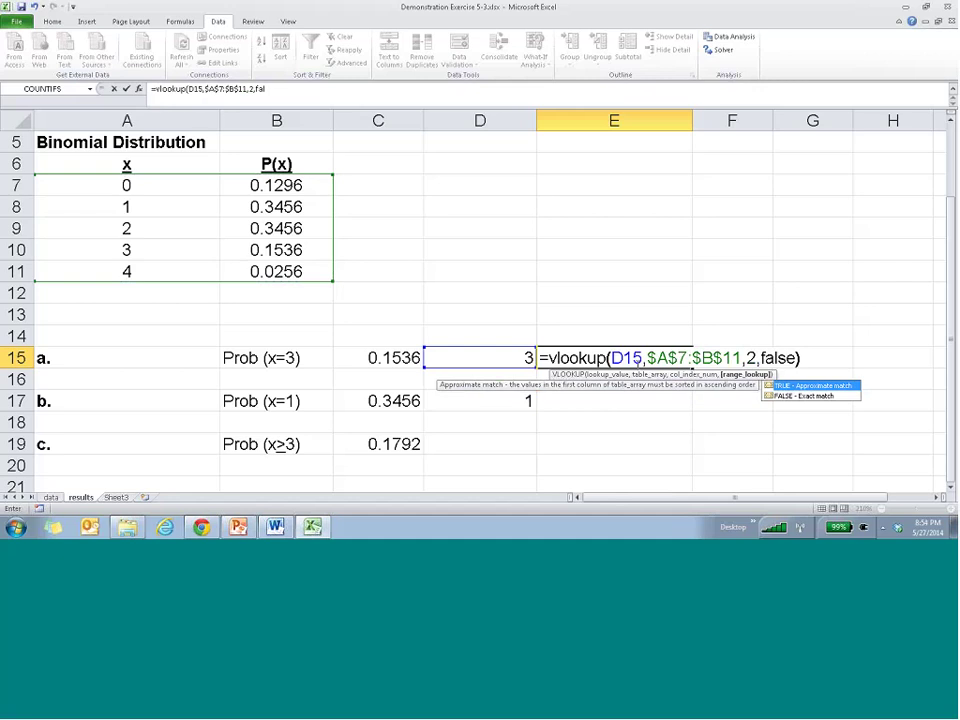
key("Return")
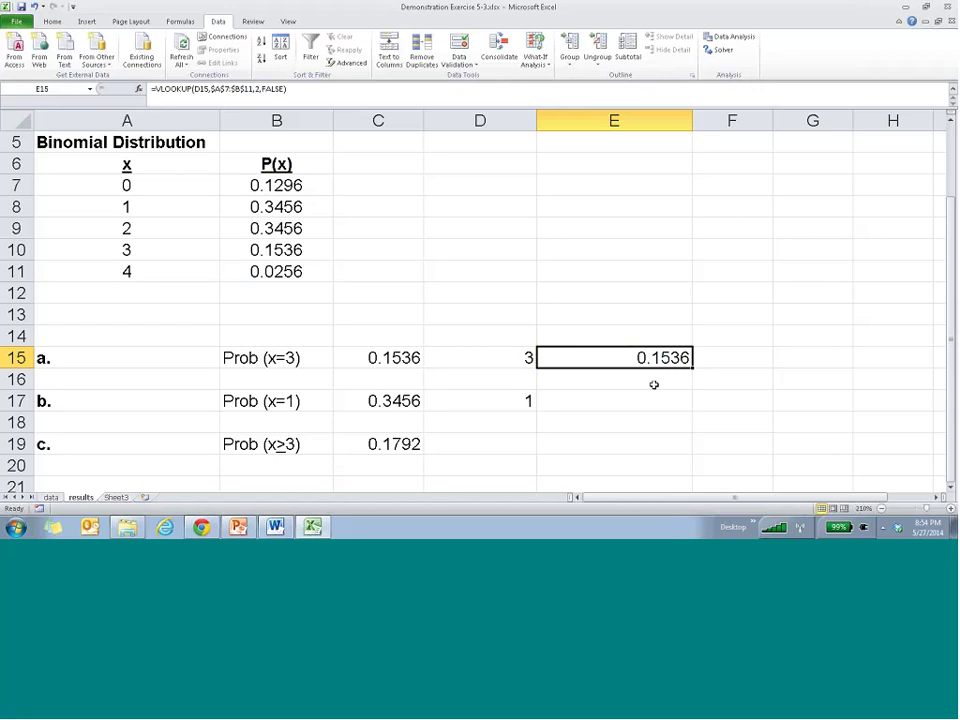
Step: Copy the E15 VLOOKUP formula to E17 and check the copied formula
key("ctrl+c")
key("Down")
key("Down")
key("ctrl+v")
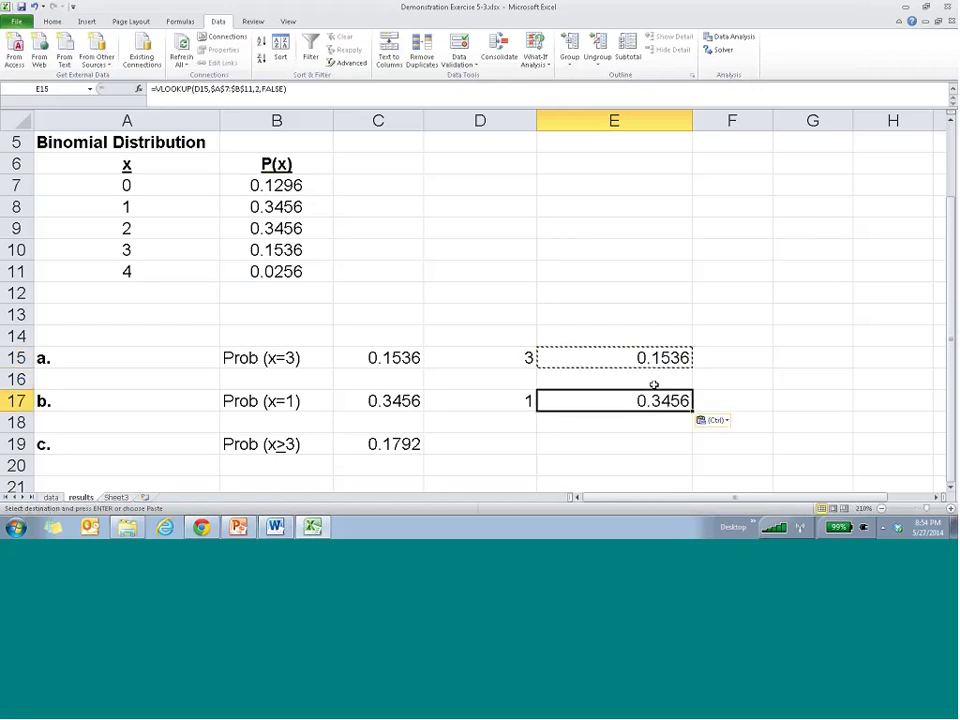
key("Left")
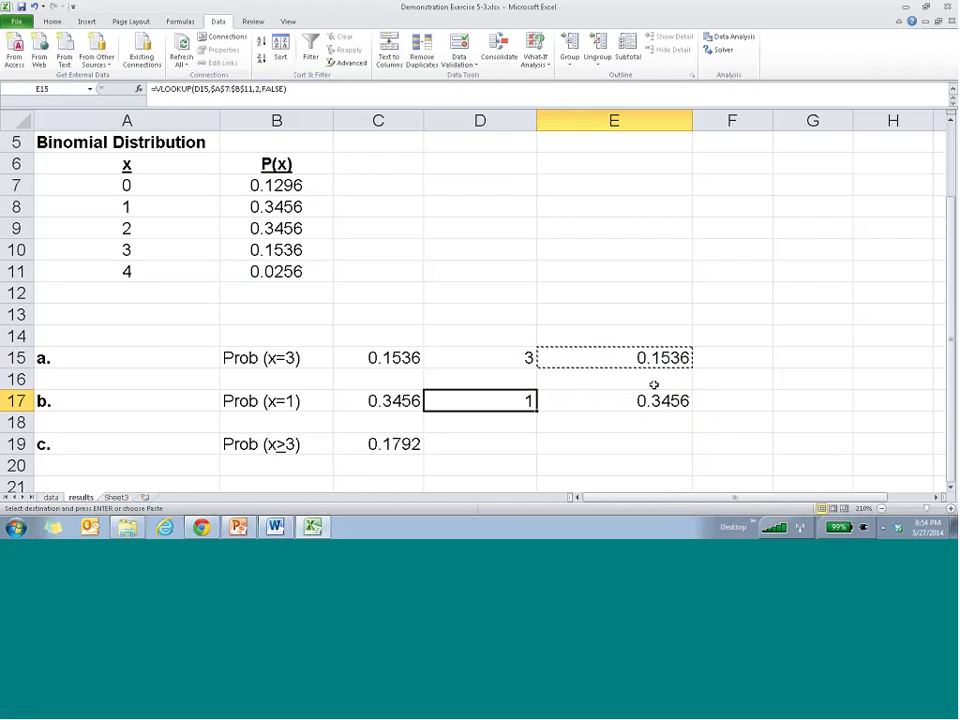
key("Escape")
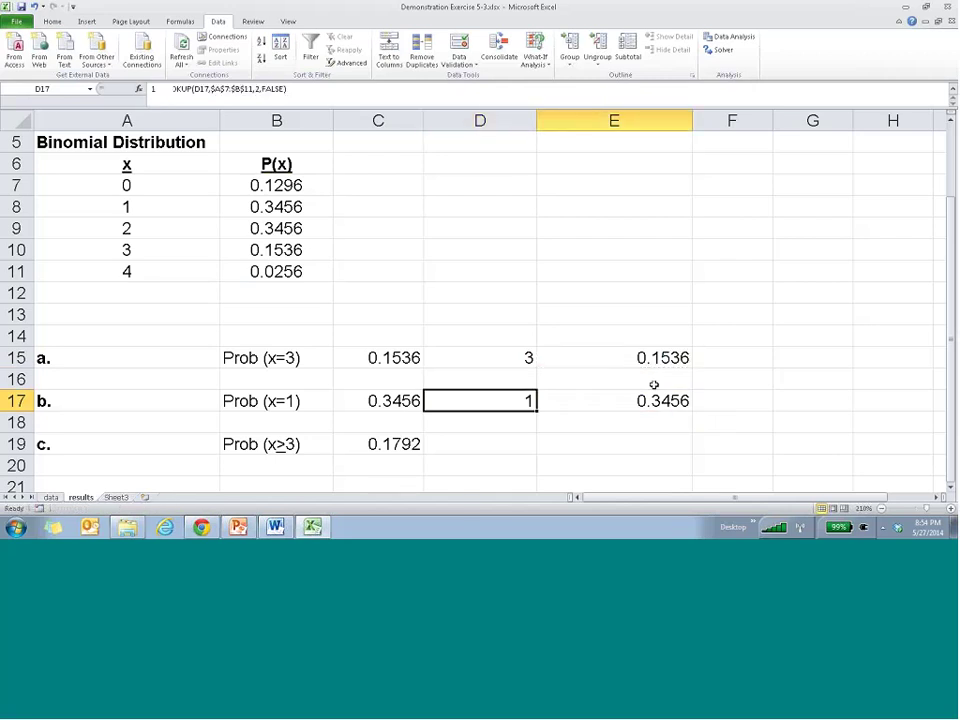
key("Right")
Step: Set the D17 lookup value to 4 and compare the E17 result with the matching table row A11:B11
key("Left")
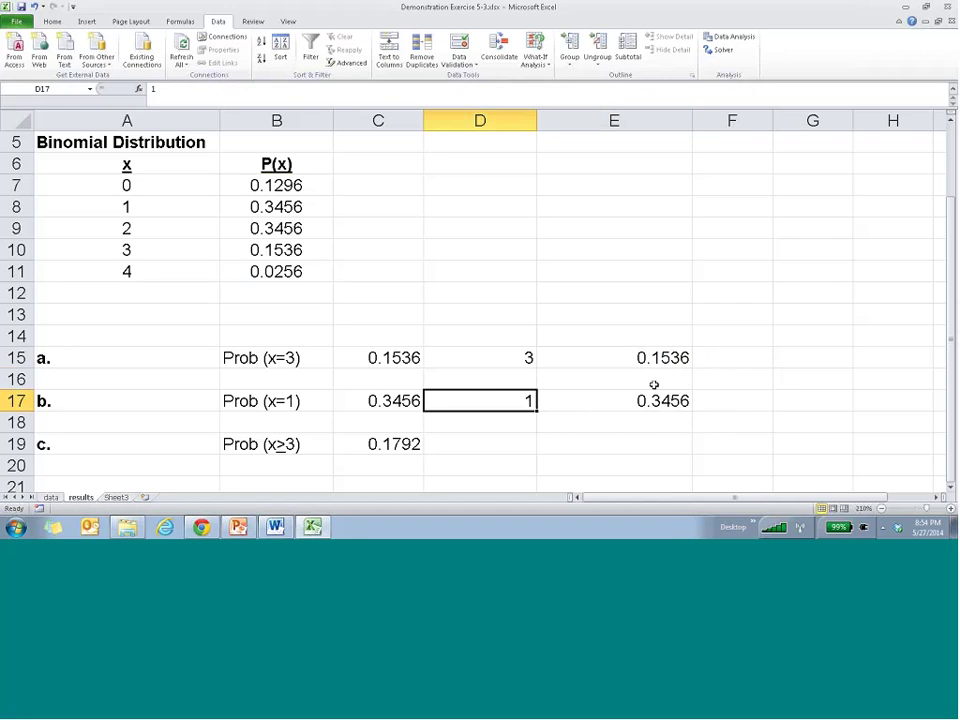
type("4")
key("Return")
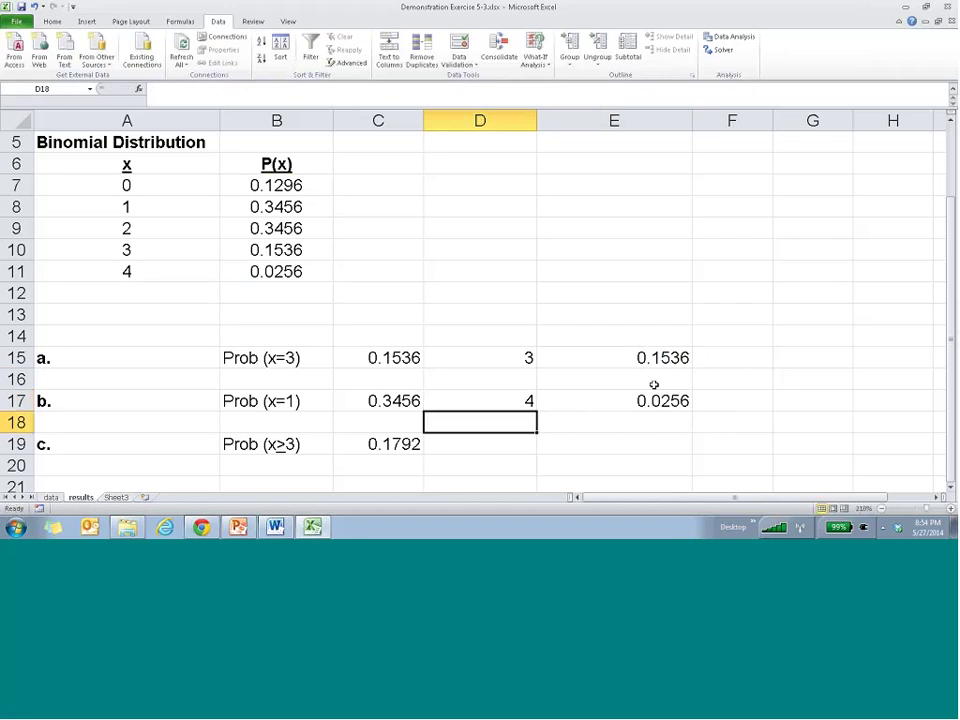
key("Up")
key("Right")
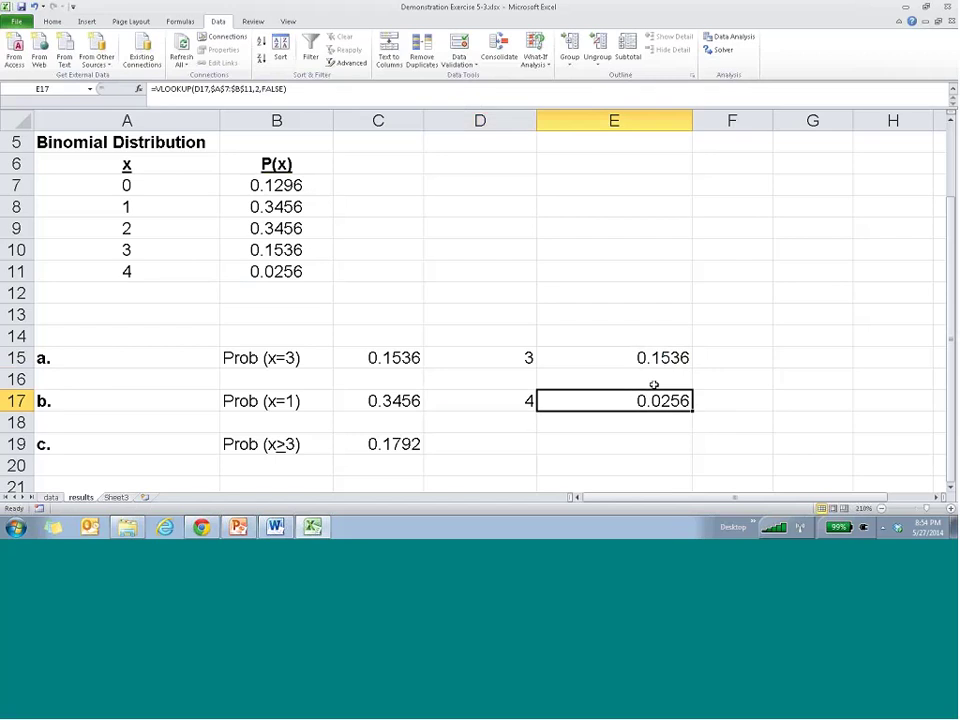
left_click_drag(178, 268, 260, 272)
Step: Try 2 as the D17 lookup value, and replace it with 0
left_click(510, 401)
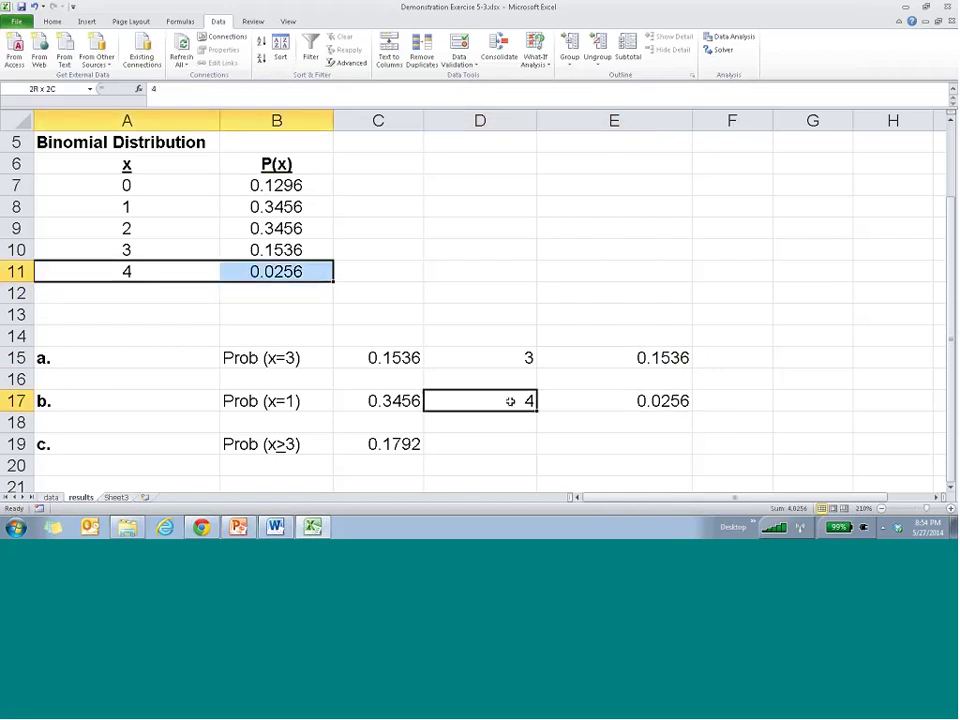
key("Return")
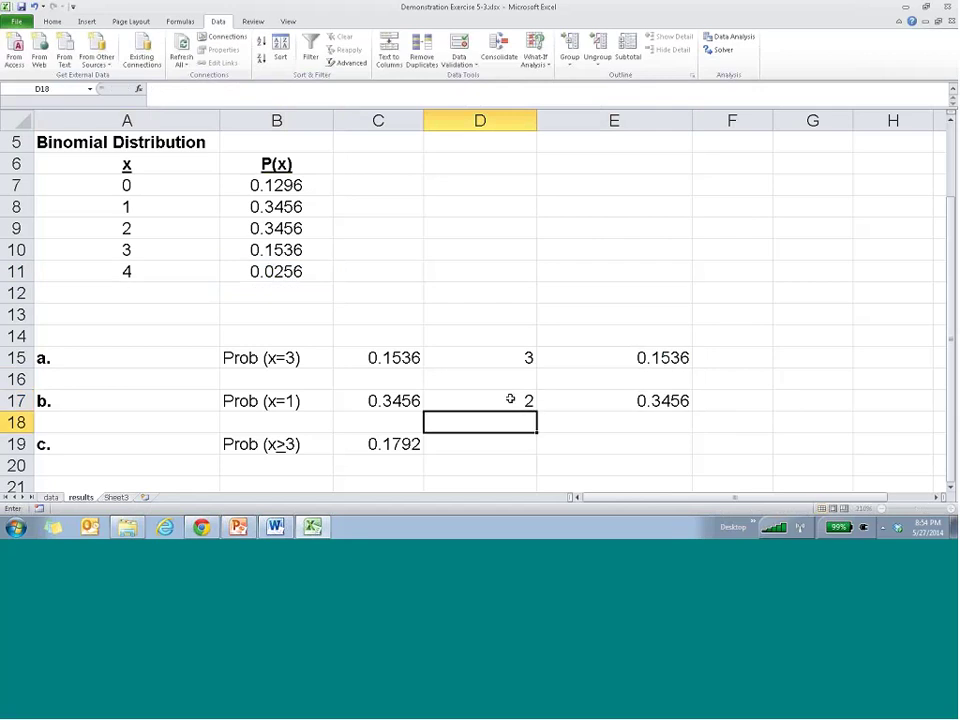
left_click(510, 399)
type("0")
key("Return")
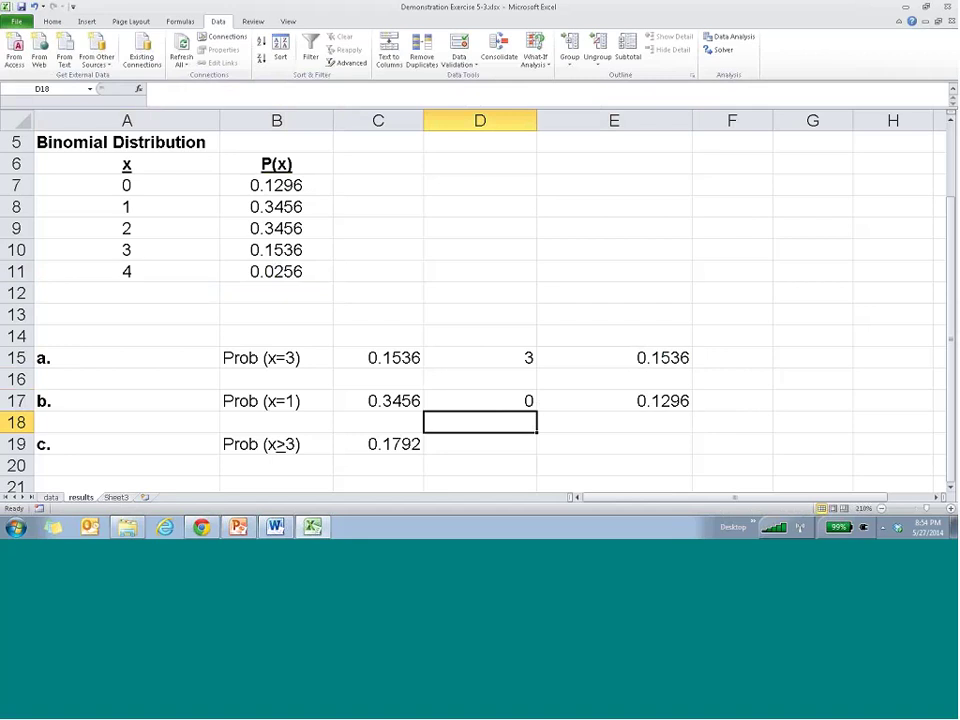
Step: Review the answers in B15:C19, the lookups in D15:E17 with the E15 formula, and the distribution table A7:B11
left_click_drag(276, 357, 351, 445)
left_click_drag(480, 357, 560, 403)
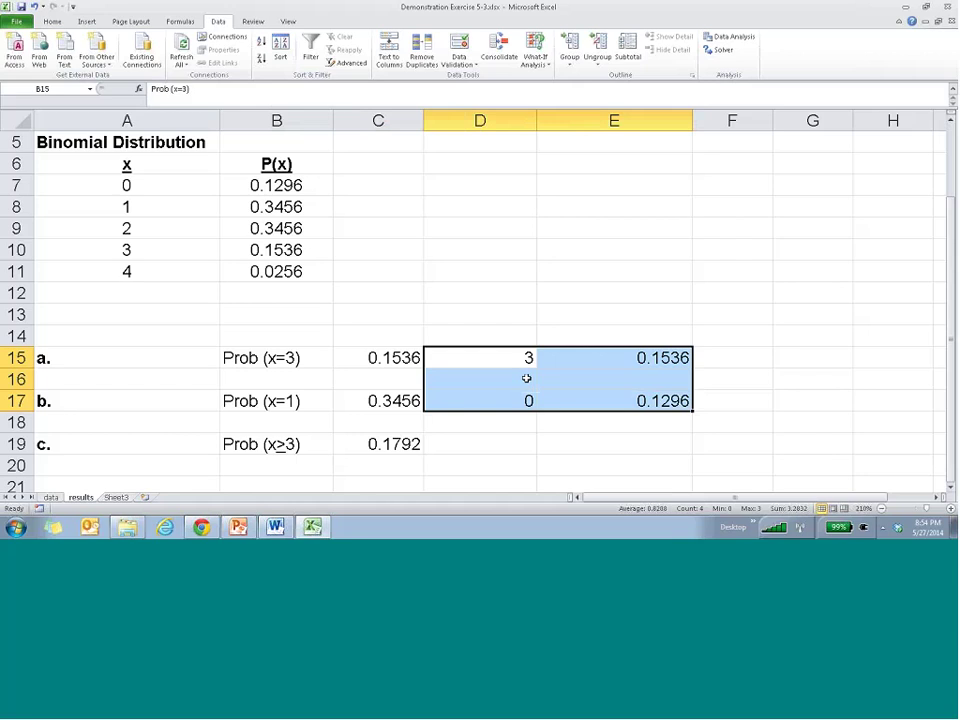
left_click(615, 358)
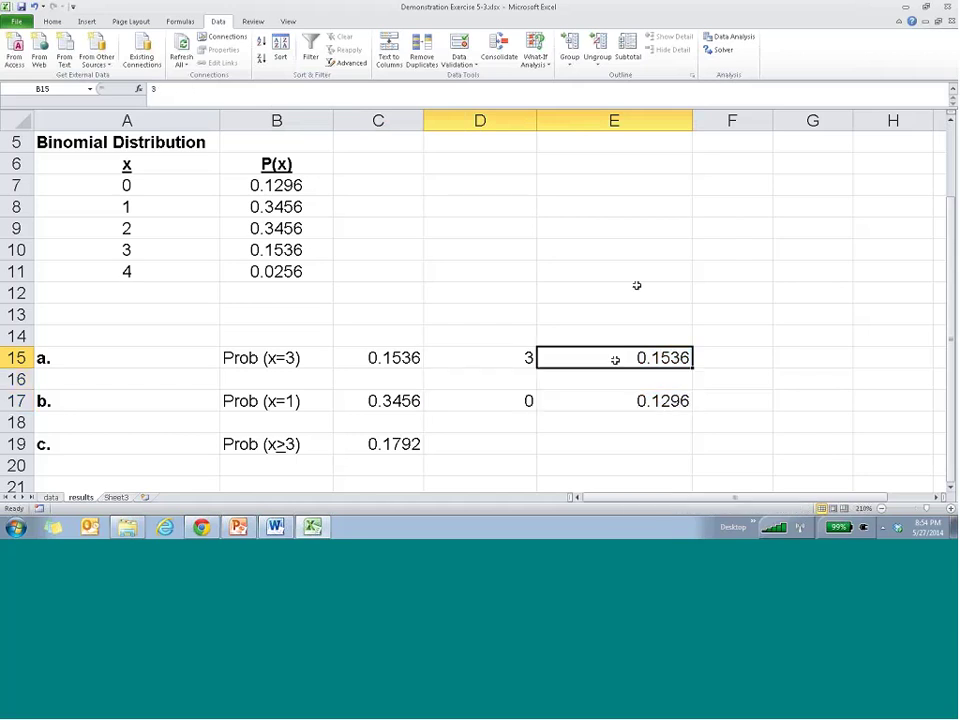
key("F2")
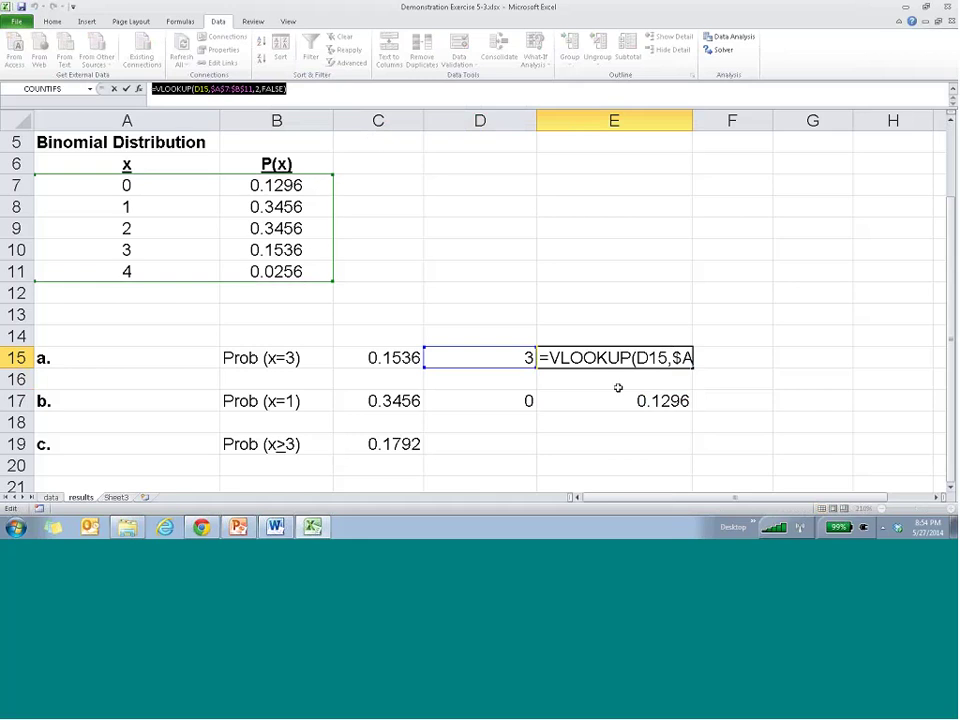
key("Escape")
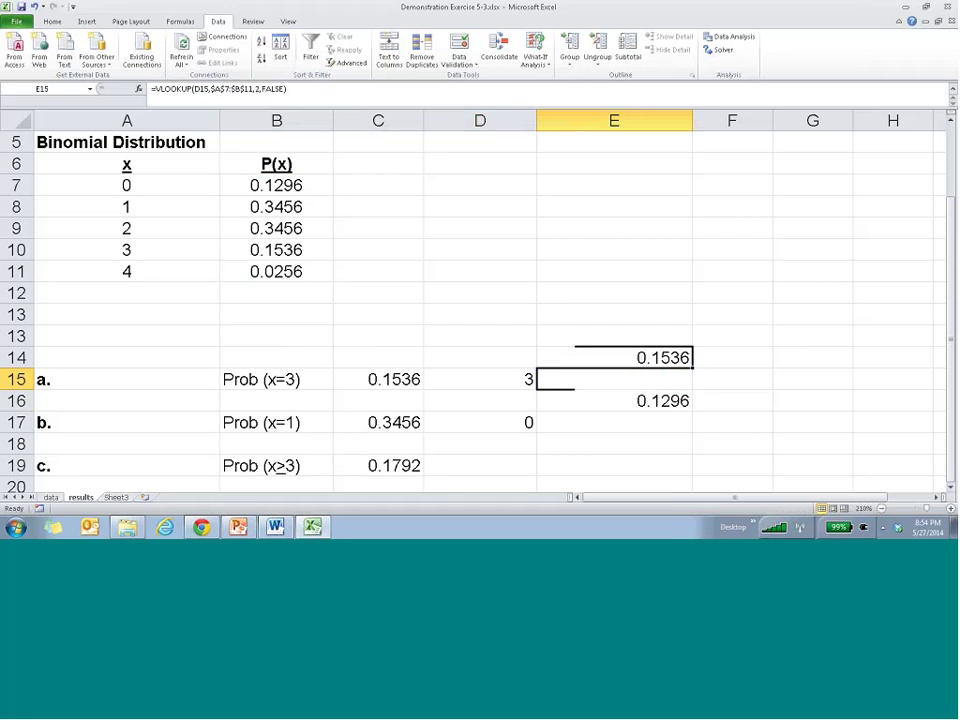
scroll(206, 222, "up", 2)
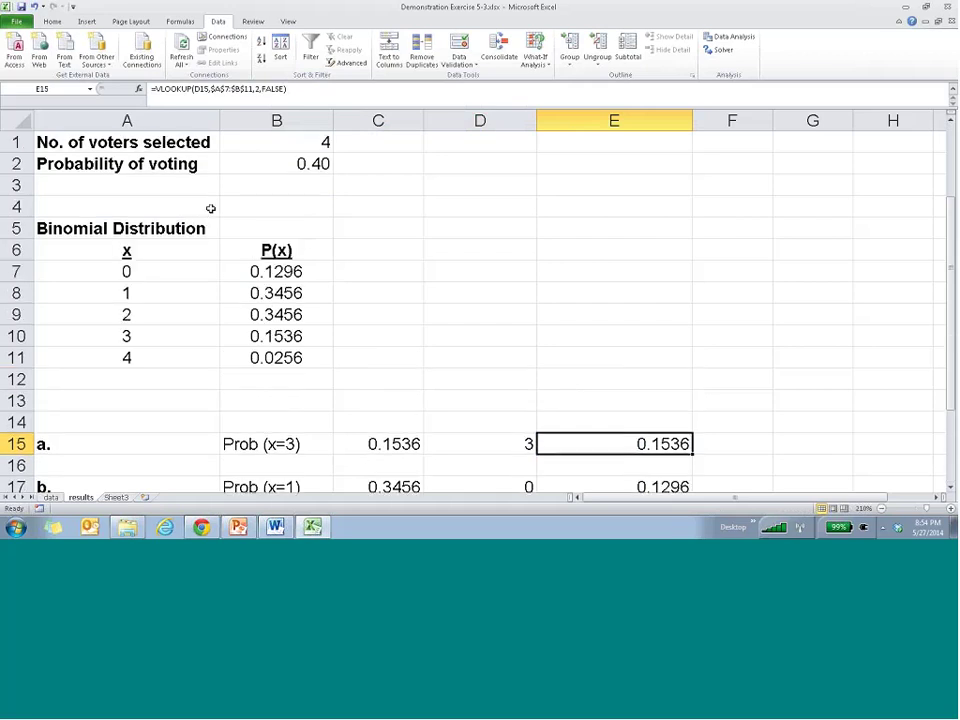
left_click_drag(126, 271, 270, 364)
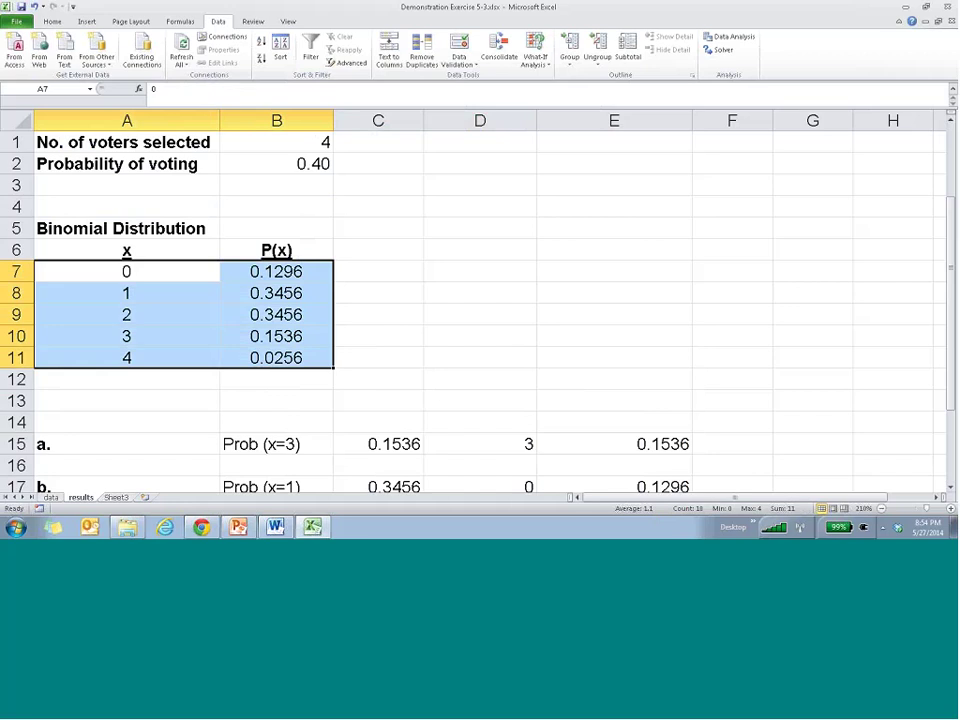
Step: Switch to the UBS Chapter 5 Discrete Distributions presentation in PowerPoint and advance to the Poisson Distribution overview slide
key("alt+Tab")
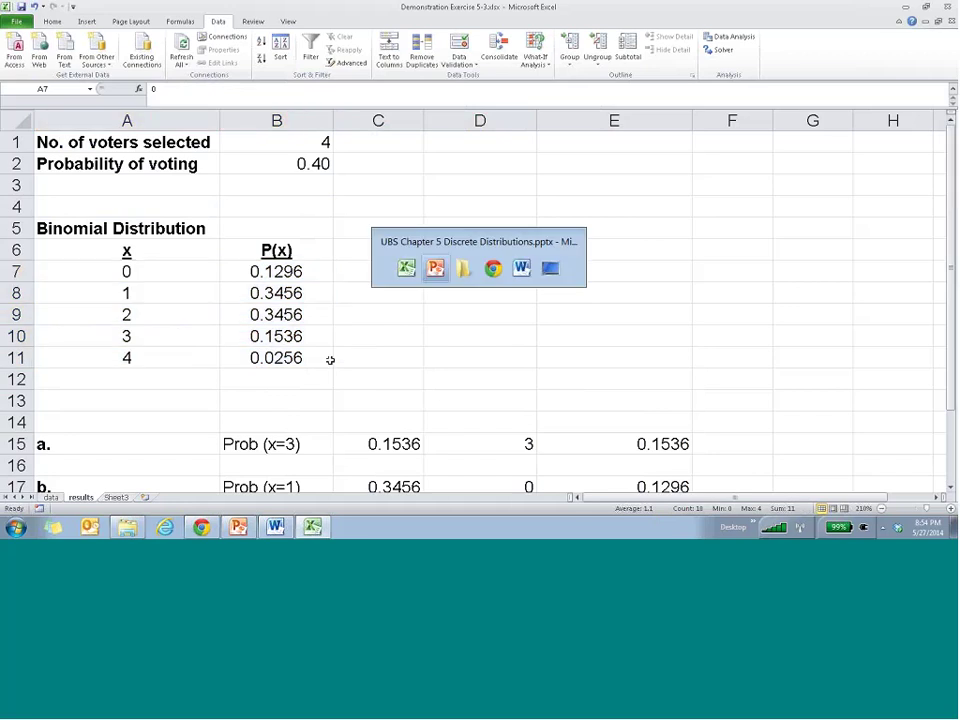
left_click(296, 321)
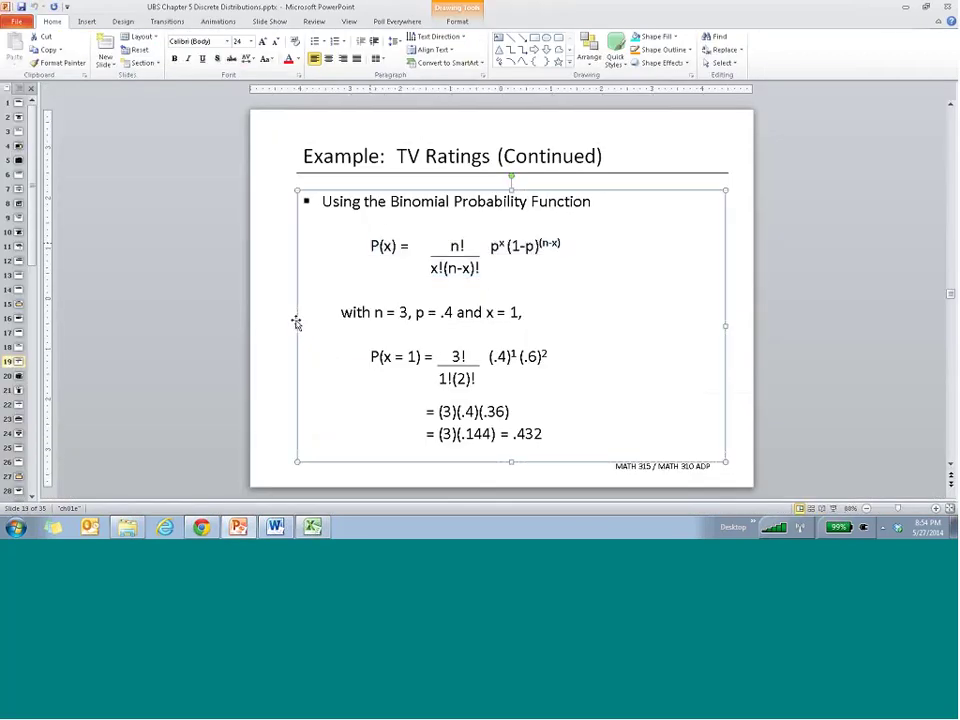
scroll(296, 322, "down", 1)
scroll(296, 321, "down", 1)
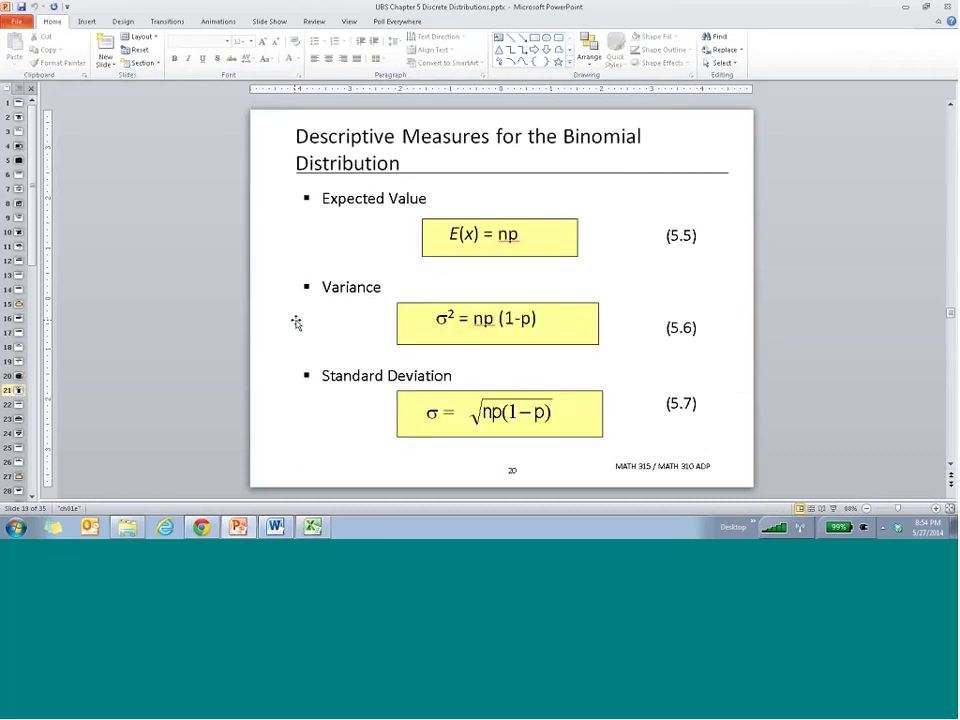
scroll(296, 321, "down", 1)
scroll(296, 321, "down", 1)
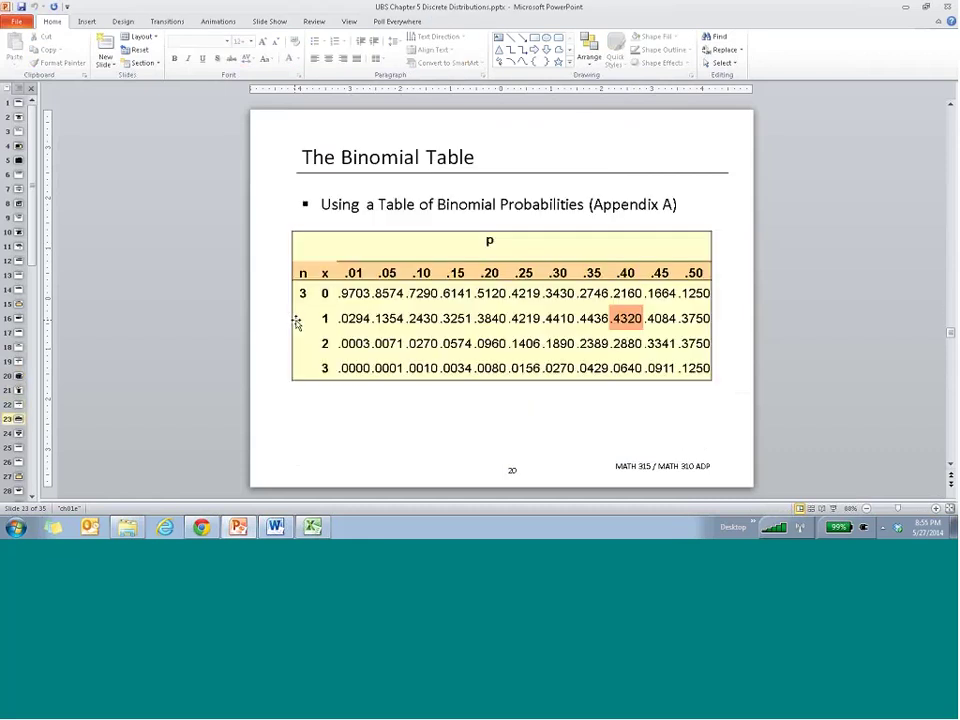
scroll(296, 321, "down", 2)
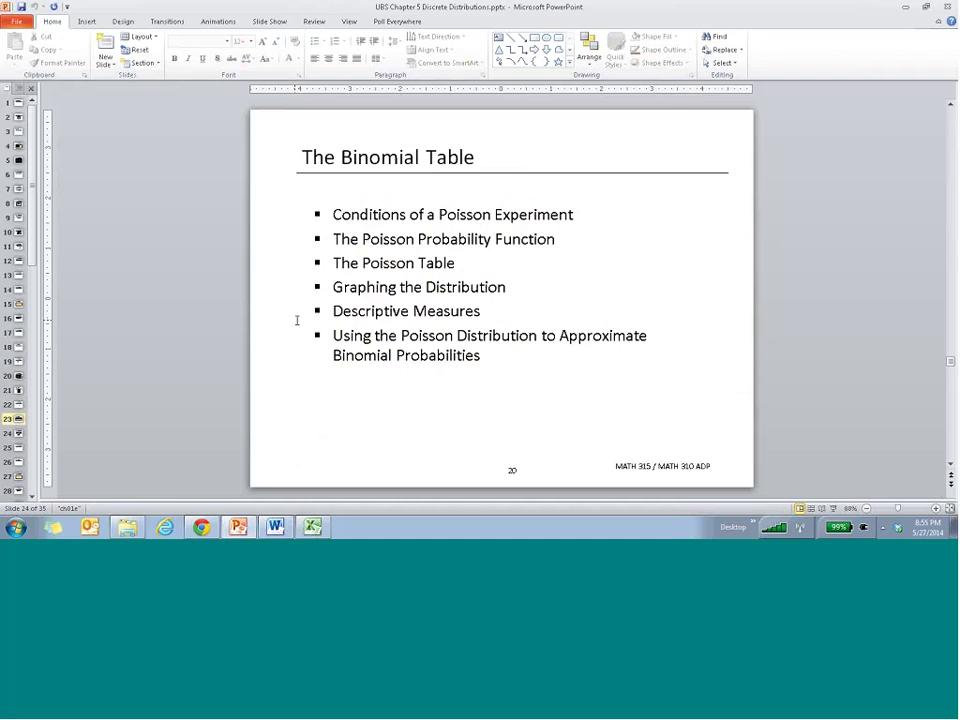
scroll(296, 321, "down", 1)
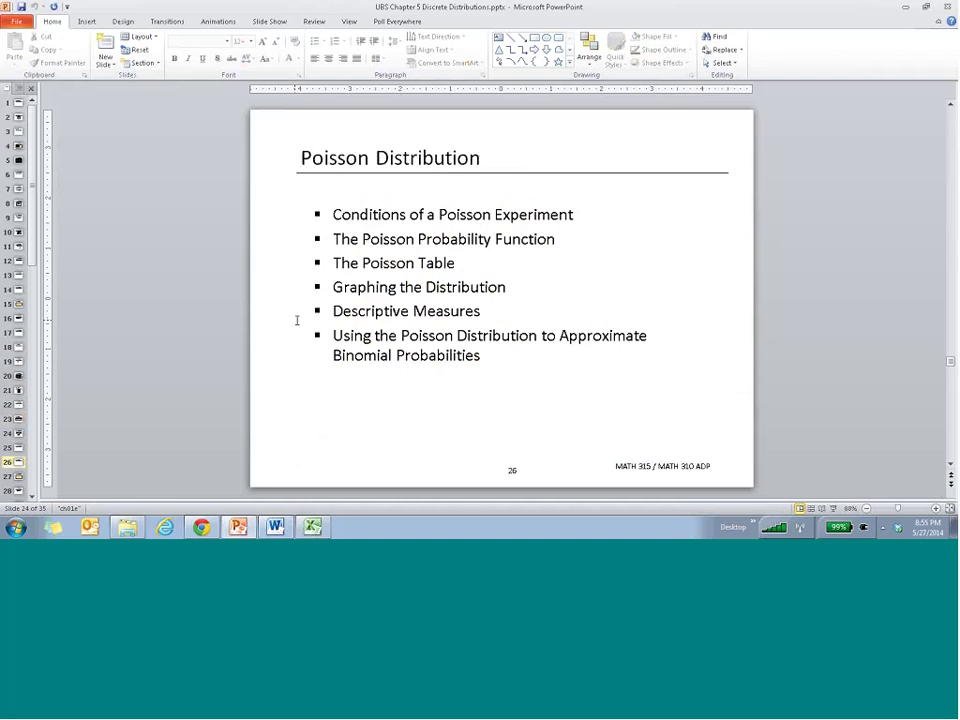